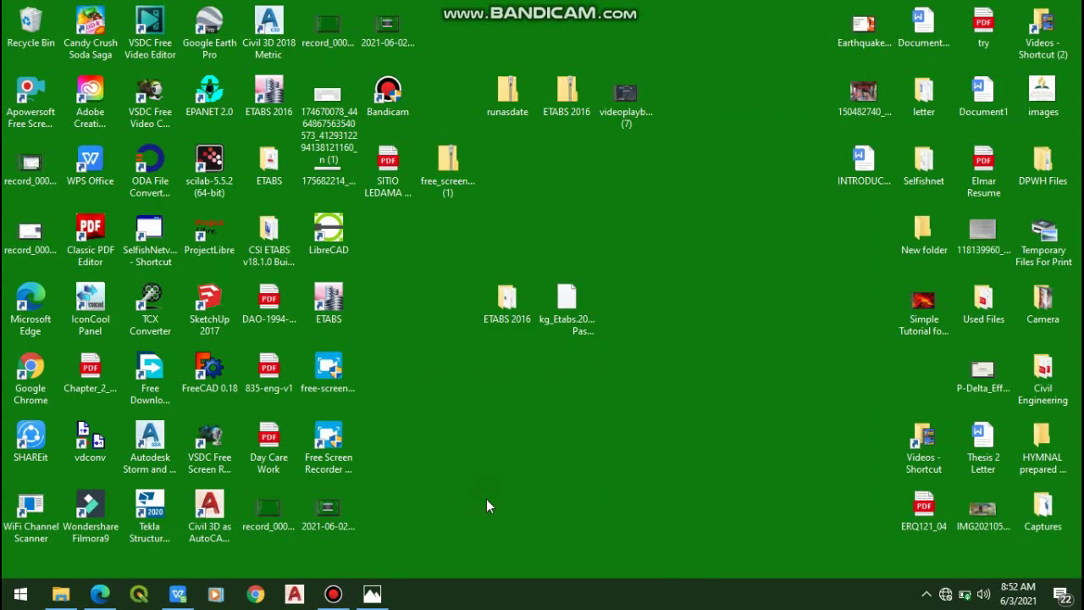
- View the reference images of the building floor plan and the multi-cell wall stack settings
{"action": "mouse_move", "coordinate": [388, 602]}
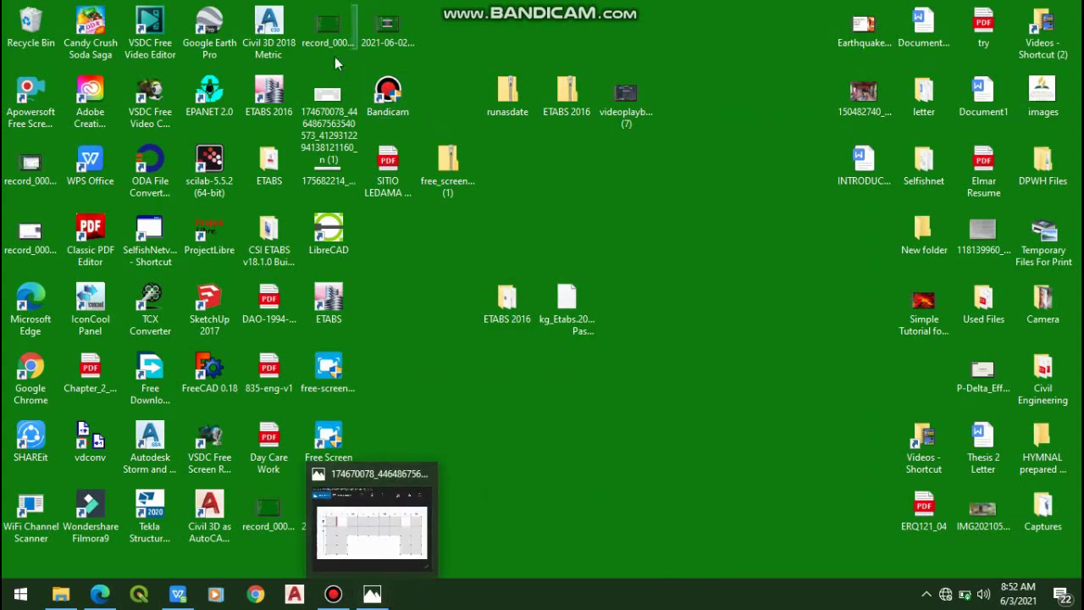
{"action": "left_click", "coordinate": [373, 595]}
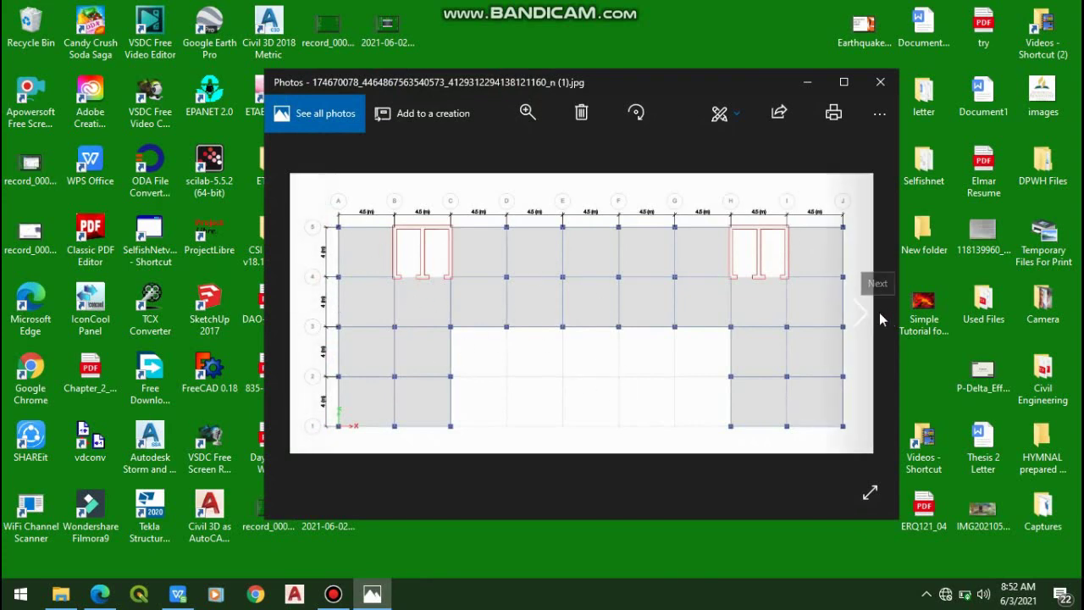
{"action": "left_click", "coordinate": [861, 314]}
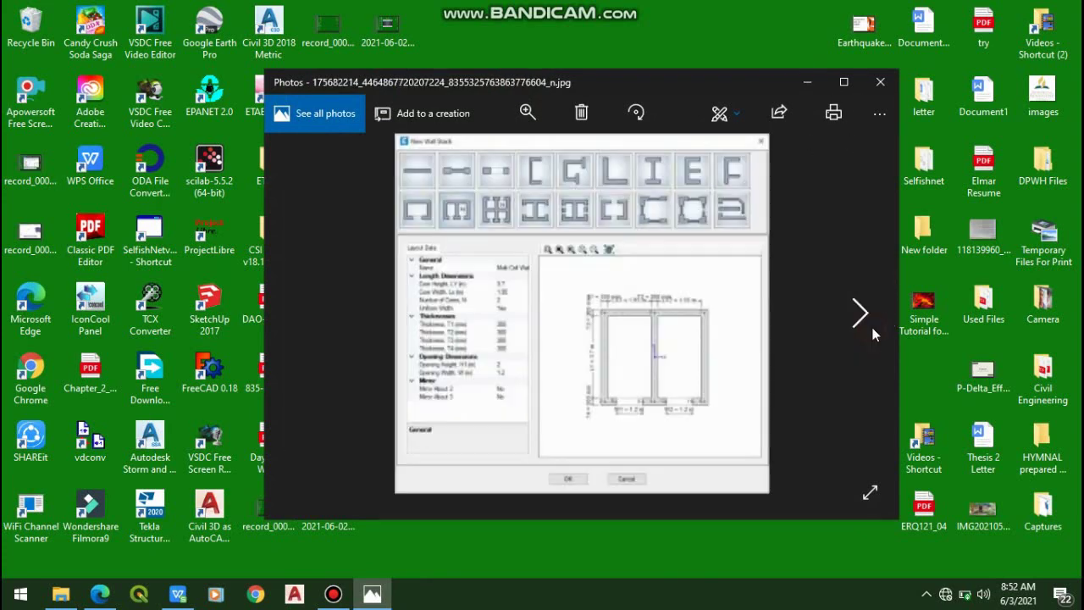
{"action": "left_click", "coordinate": [305, 313]}
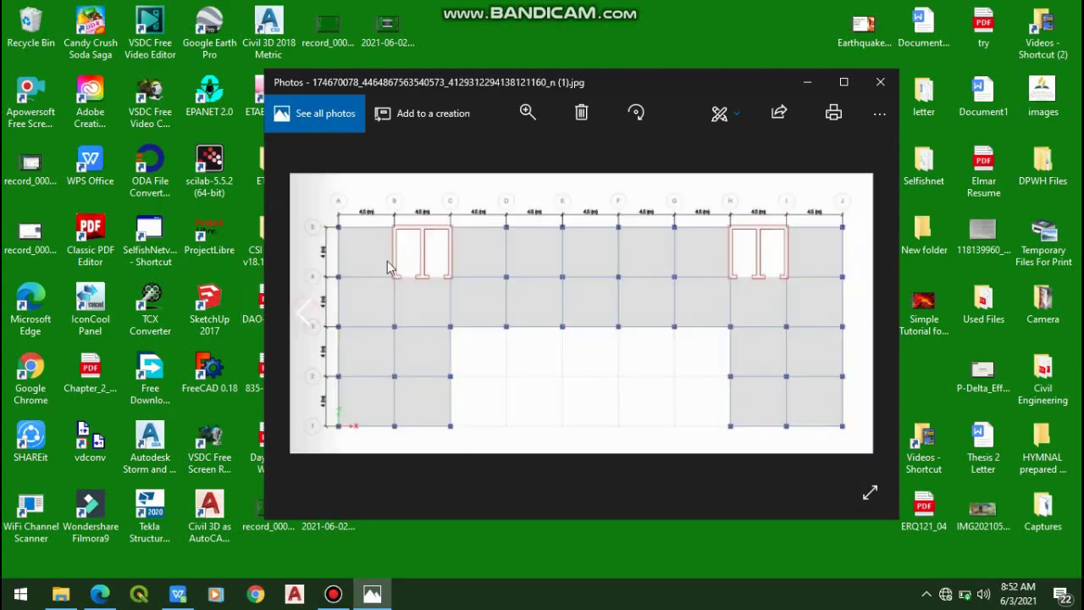
{"action": "left_click", "coordinate": [807, 82]}
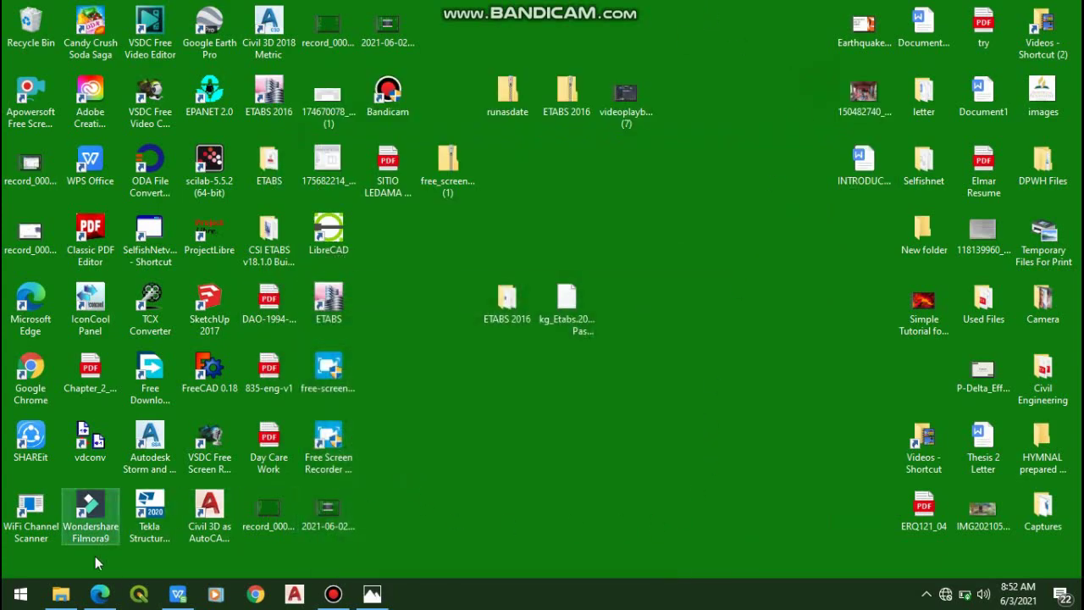
- Switch to the NSCP-2015.pdf in Edge and examine the design base shear equations in Section 208.5.2.1
{"action": "left_click", "coordinate": [100, 594]}
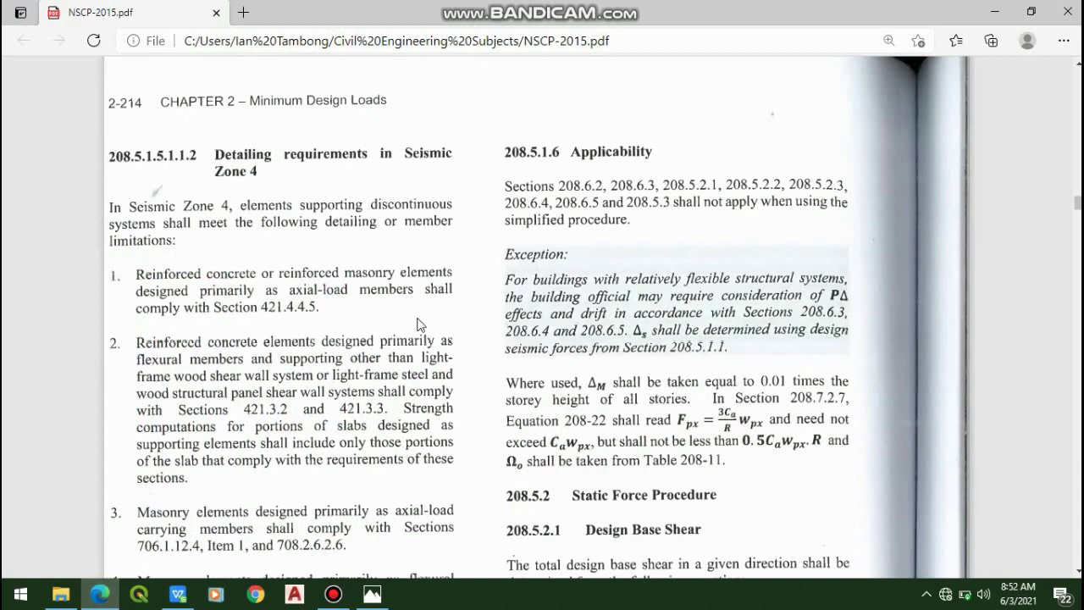
{"action": "scroll", "coordinate": [312, 390], "scroll_direction": "down", "scroll_amount": 2}
{"action": "scroll", "coordinate": [311, 390], "scroll_direction": "up", "scroll_amount": 4}
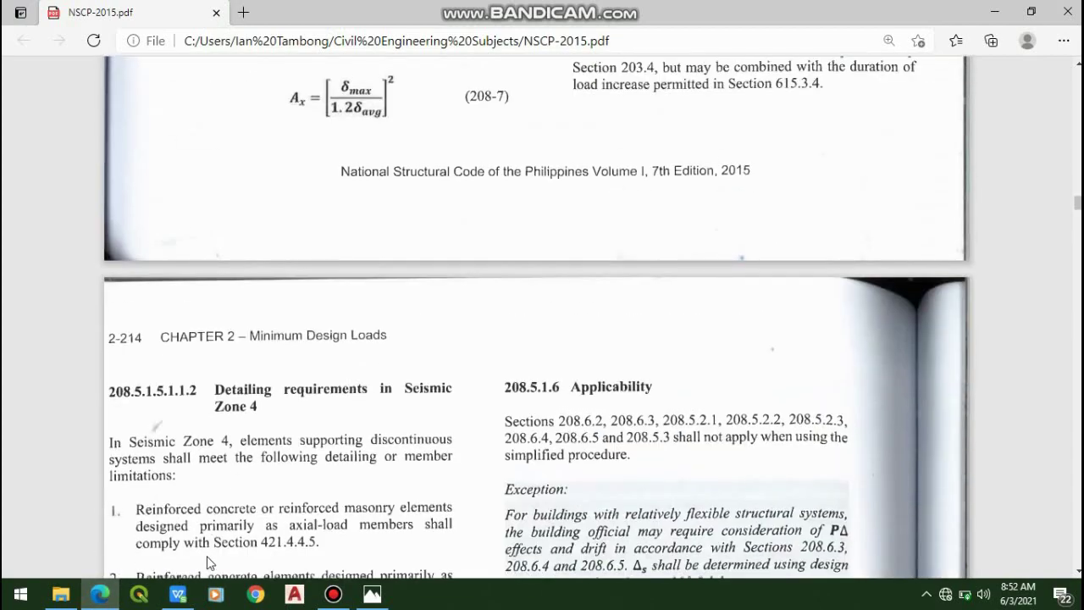
{"action": "scroll", "coordinate": [474, 159], "scroll_direction": "down", "scroll_amount": 5}
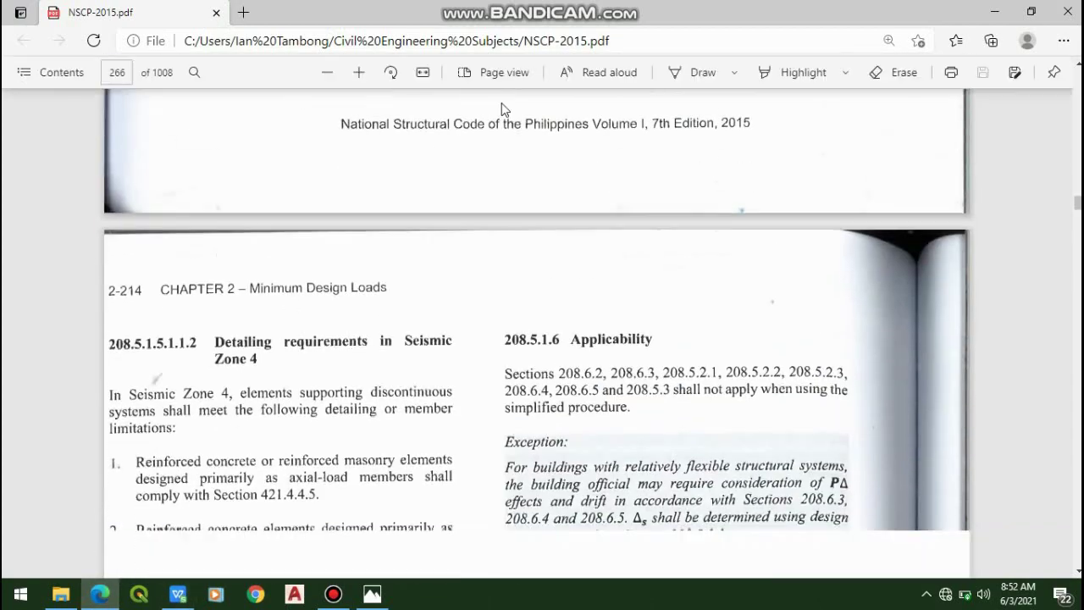
{"action": "scroll", "coordinate": [473, 148], "scroll_direction": "down", "scroll_amount": 4}
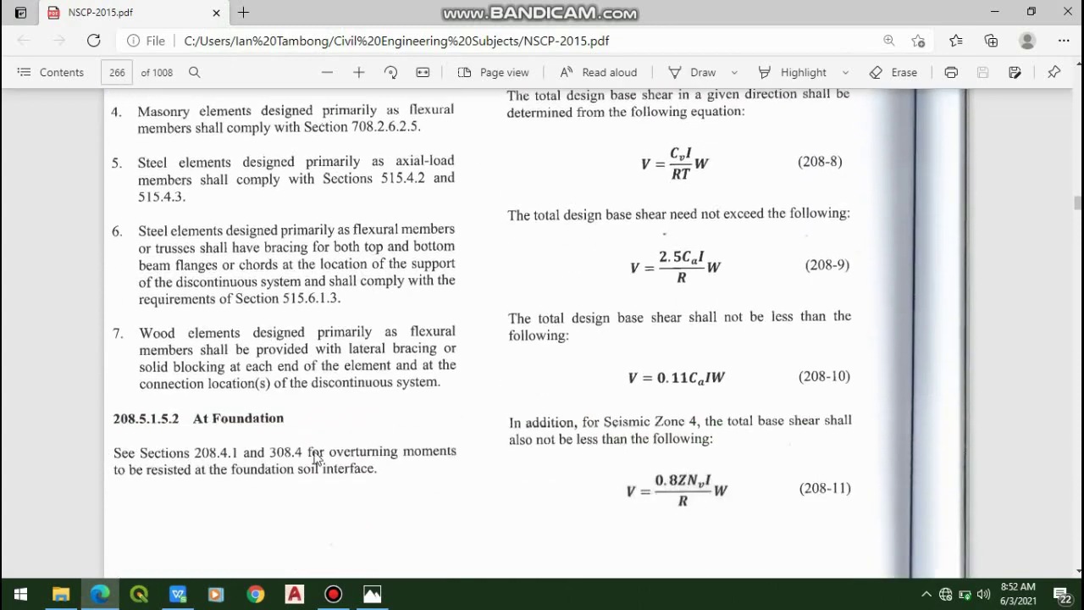
- Switch to Loadings.xlsx in WPS Office and examine the minimum live loads table on the Live Loads sheet
{"action": "left_click", "coordinate": [178, 595]}
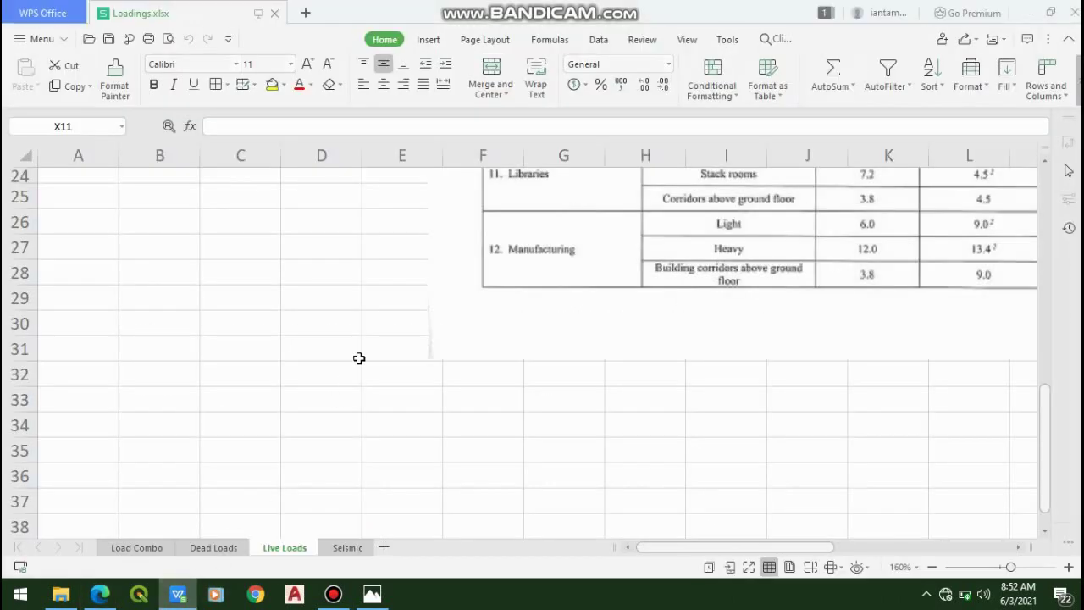
{"action": "scroll", "coordinate": [368, 342], "scroll_direction": "up", "scroll_amount": 3}
{"action": "scroll", "coordinate": [368, 342], "scroll_direction": "up", "scroll_amount": 5}
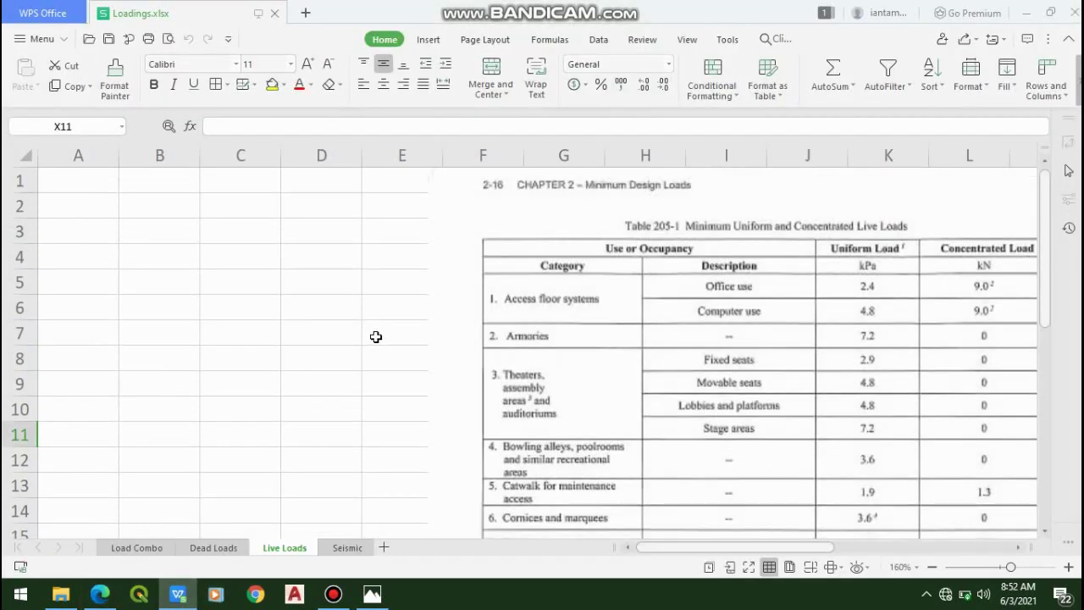
{"action": "scroll", "coordinate": [377, 335], "scroll_direction": "down", "scroll_amount": 7}
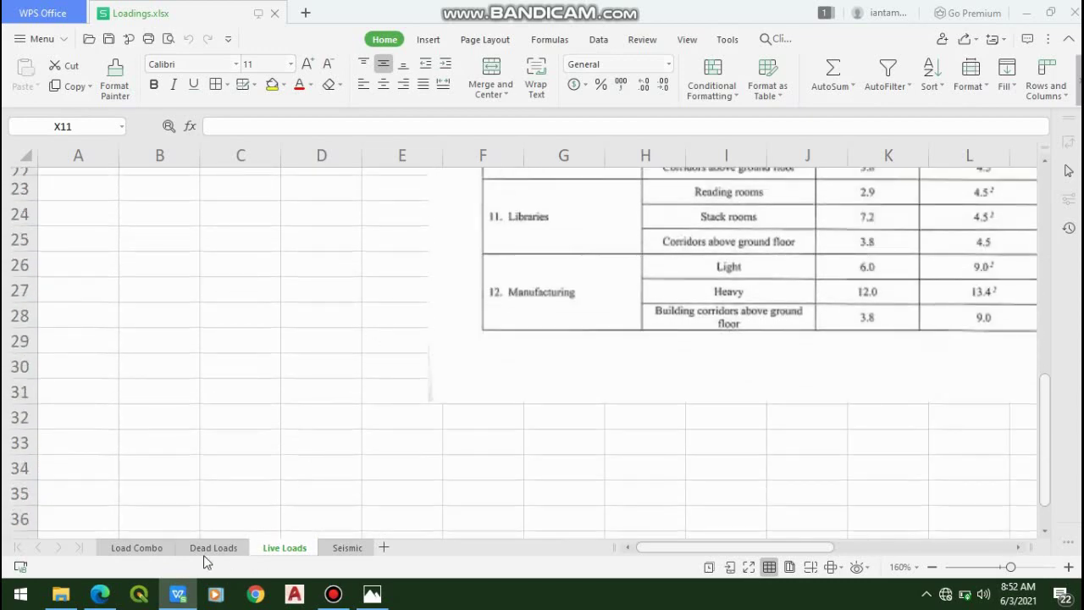
- Look through the Load Combo, Dead Loads and Seismic sheets, examining the load combinations and the structure period formula
{"action": "left_click", "coordinate": [136, 548]}
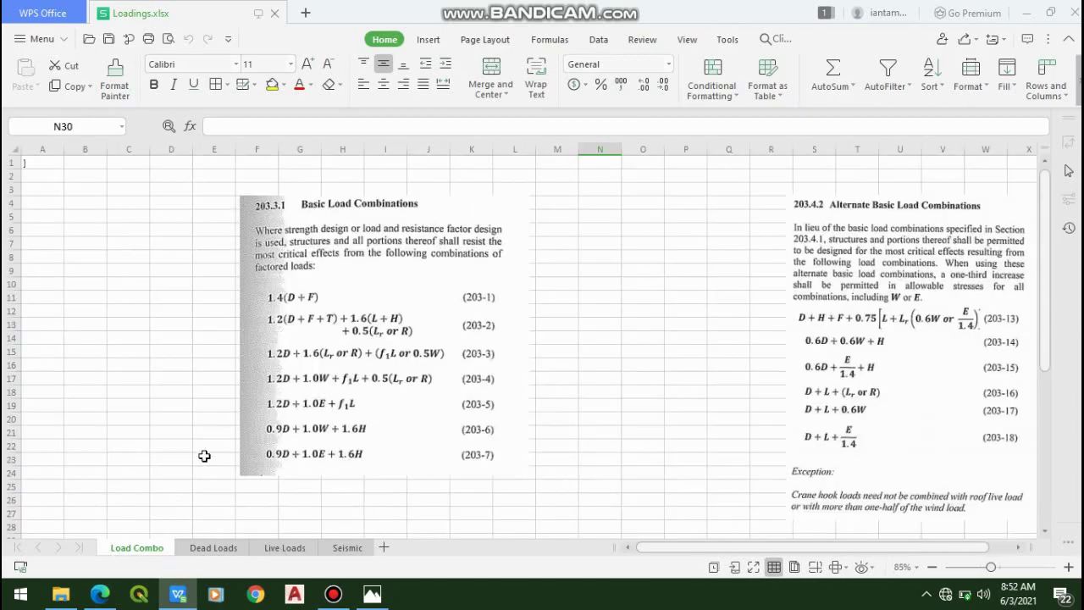
{"action": "scroll", "coordinate": [351, 370], "scroll_direction": "down", "scroll_amount": 2}
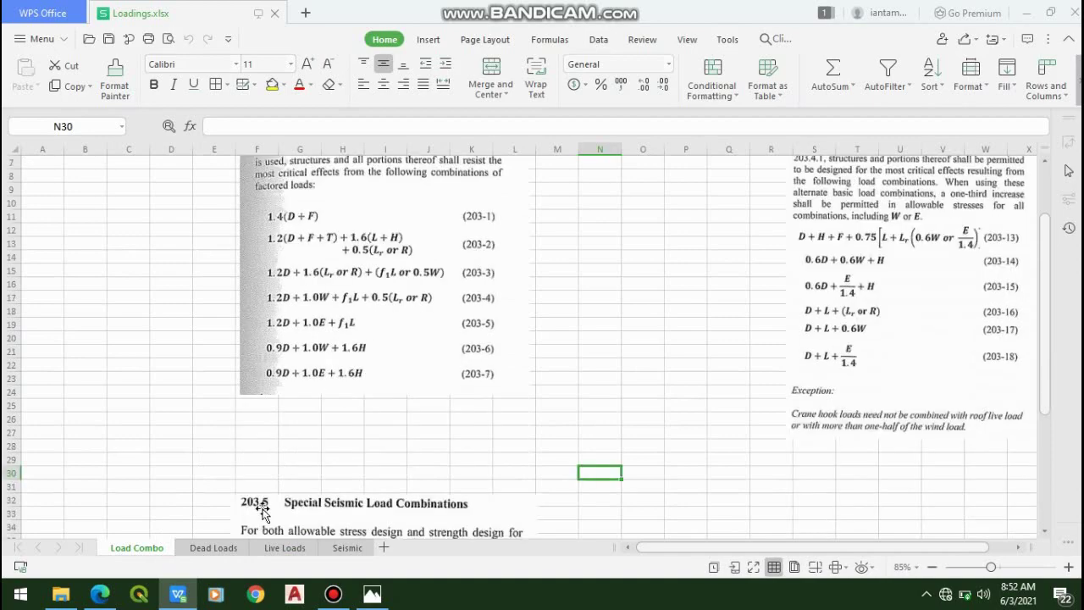
{"action": "left_click", "coordinate": [222, 548]}
{"action": "left_click", "coordinate": [272, 548]}
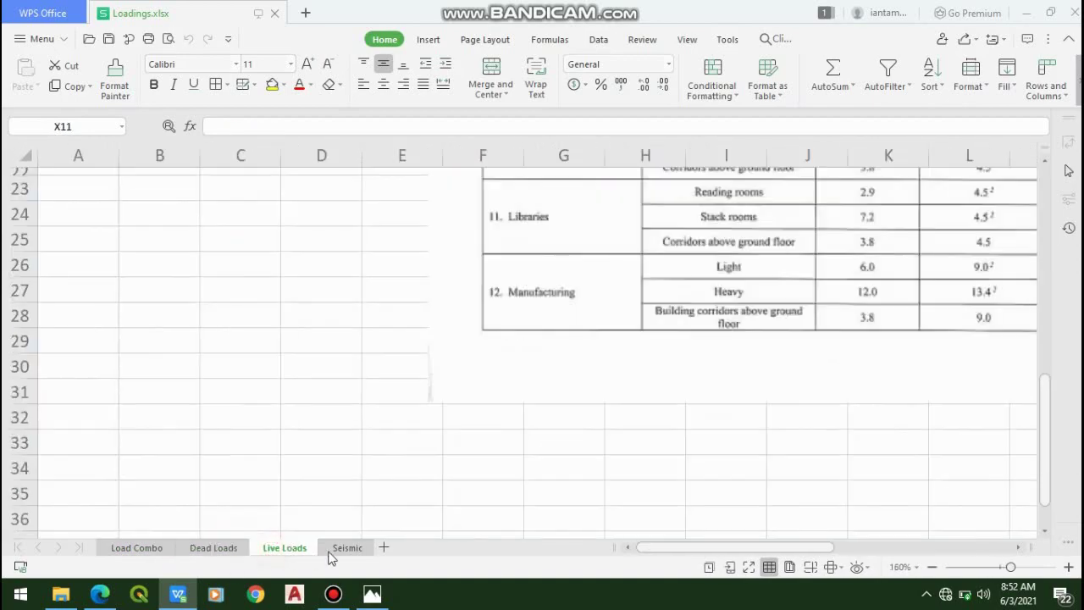
{"action": "left_click", "coordinate": [343, 548]}
{"action": "scroll", "coordinate": [373, 458], "scroll_direction": "up", "scroll_amount": 5, "text": "ctrl"}
{"action": "scroll", "coordinate": [372, 458], "scroll_direction": "up", "scroll_amount": 16}
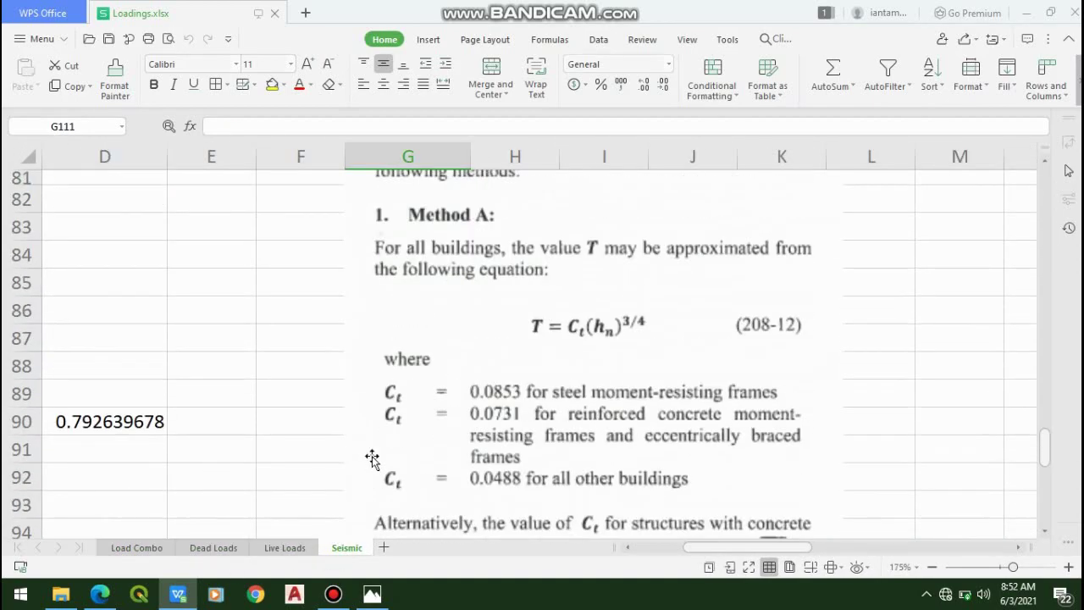
{"action": "scroll", "coordinate": [376, 452], "scroll_direction": "up", "scroll_amount": 2}
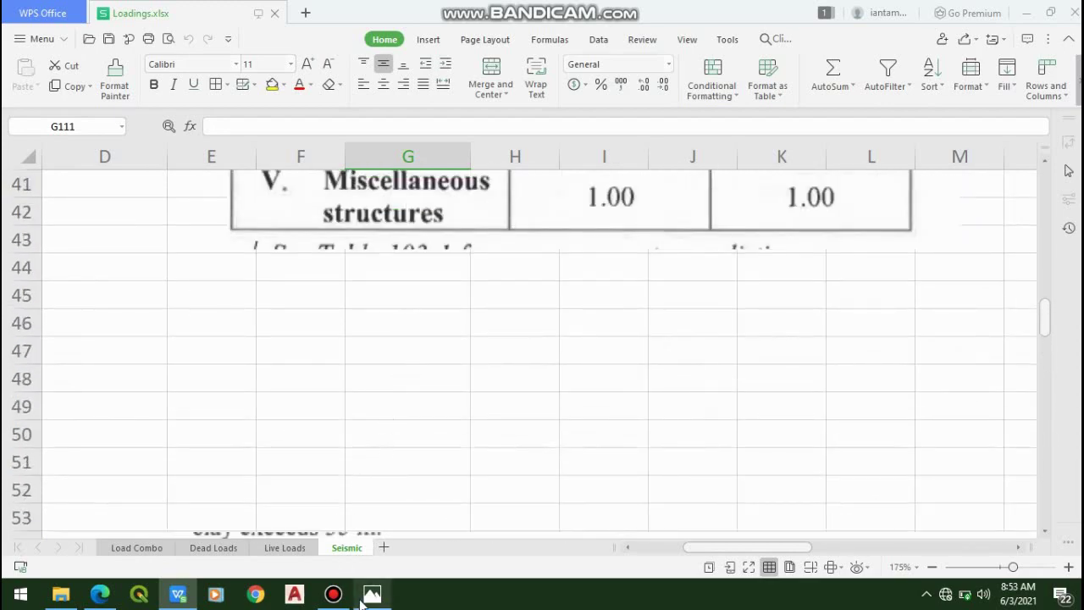
- Minimize the spreadsheet and the PDF, and launch ETABS 2016 from the desktop
{"action": "left_click", "coordinate": [1026, 13]}
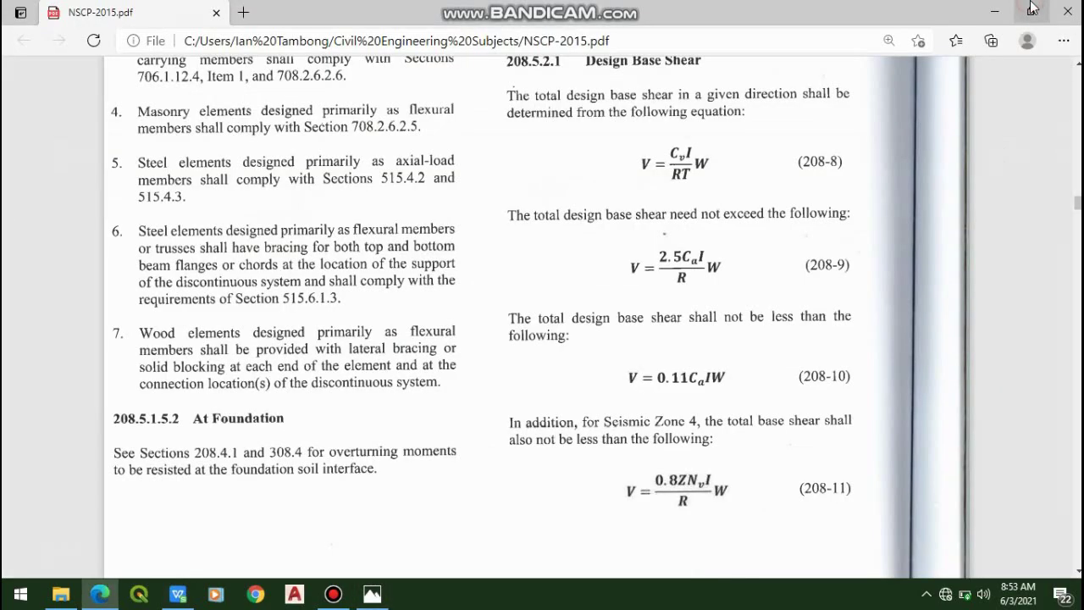
{"action": "left_click", "coordinate": [1008, 12]}
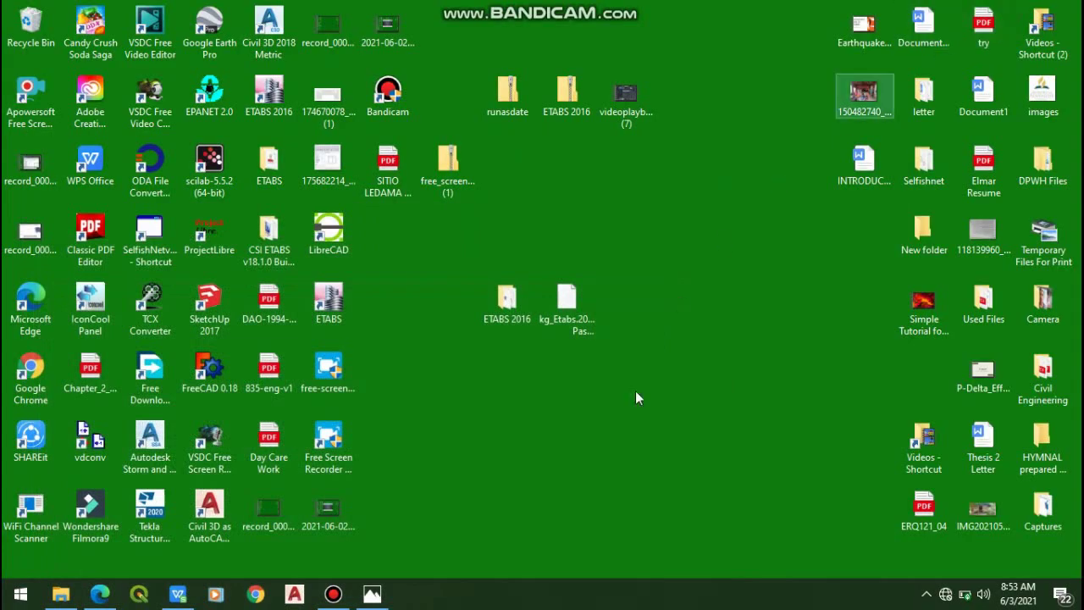
{"action": "left_click", "coordinate": [335, 303]}
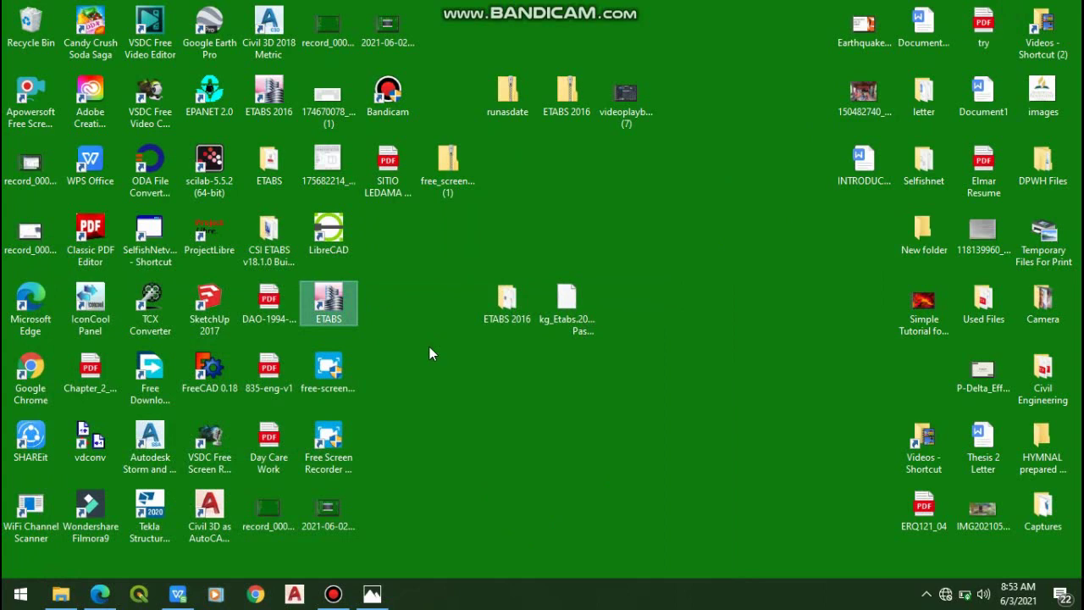
{"action": "key", "text": "Return"}
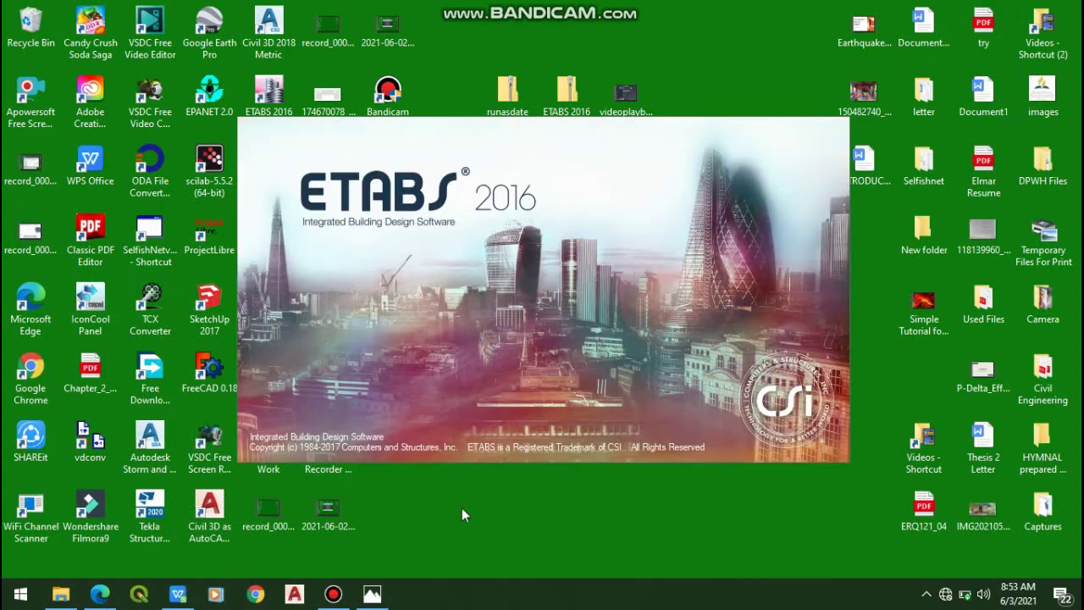
{"action": "left_click", "coordinate": [333, 594]}
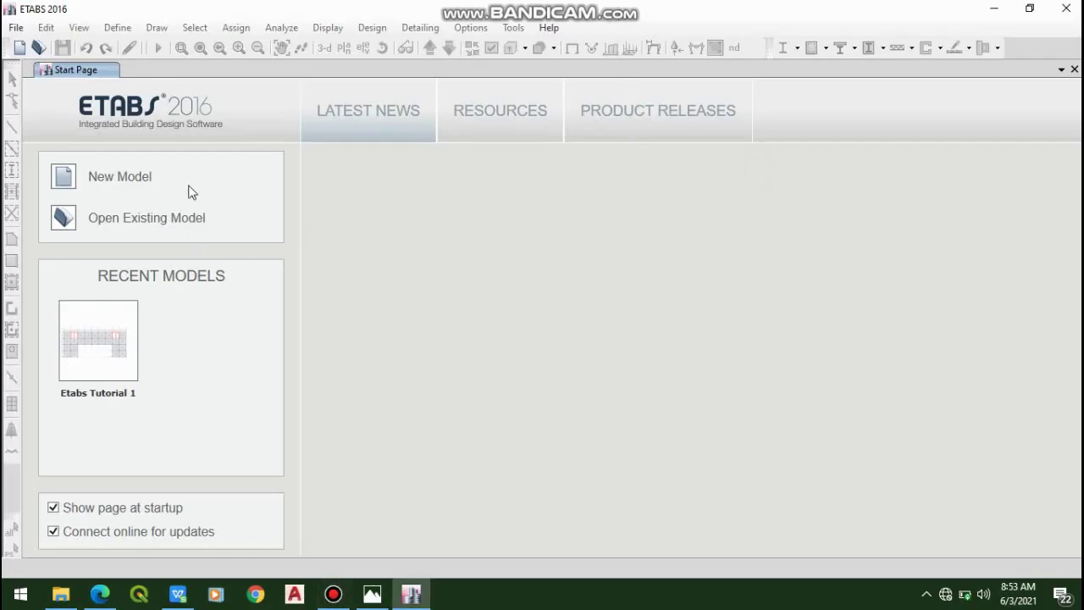
- Initialize a new model with built-in settings: Metric SI units, AISC14 section database, AISC 360-10 steel code and ACI 318-14 concrete code
{"action": "left_click", "coordinate": [94, 187]}
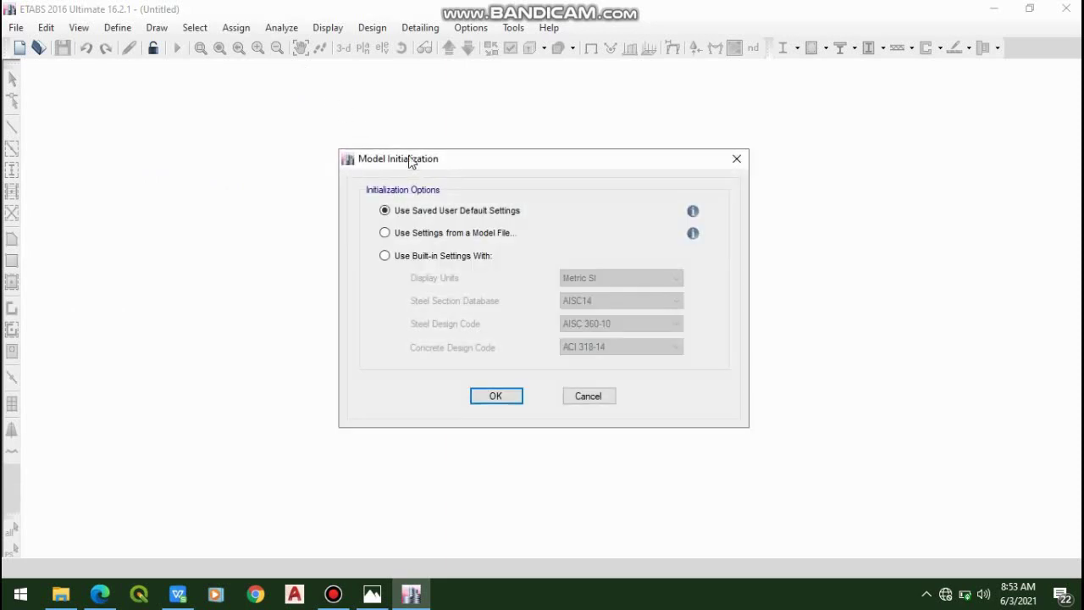
{"action": "left_click", "coordinate": [436, 262]}
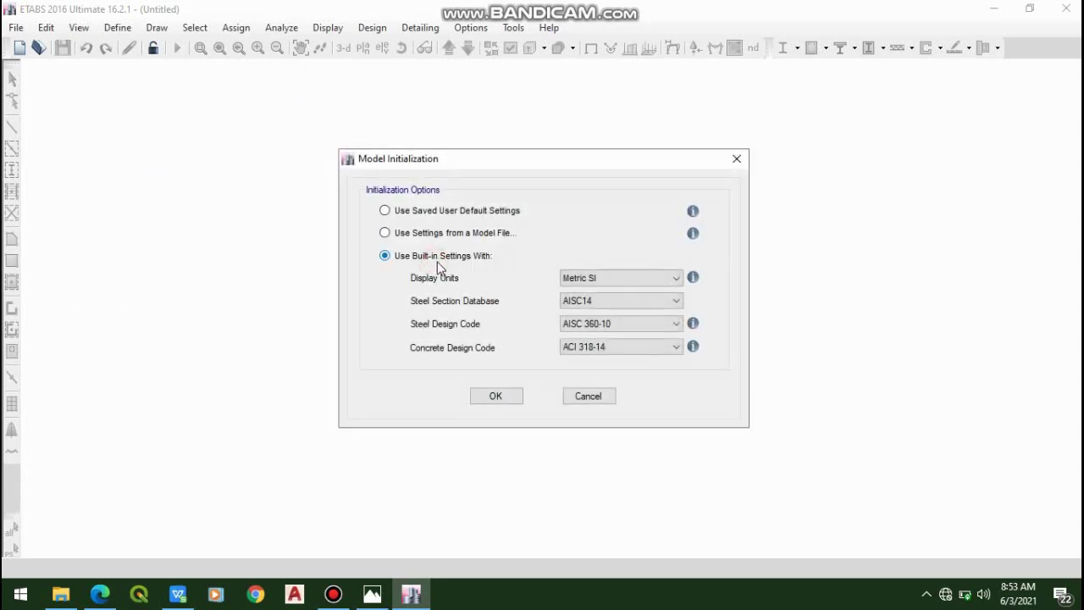
{"action": "left_click", "coordinate": [610, 285]}
{"action": "left_click", "coordinate": [612, 288]}
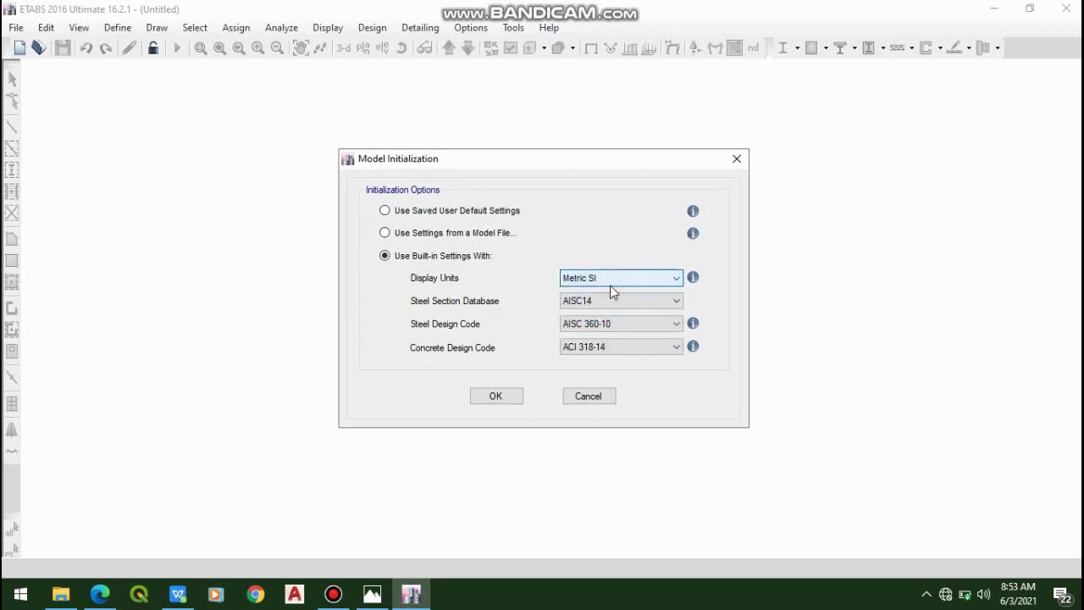
{"action": "left_click", "coordinate": [613, 299]}
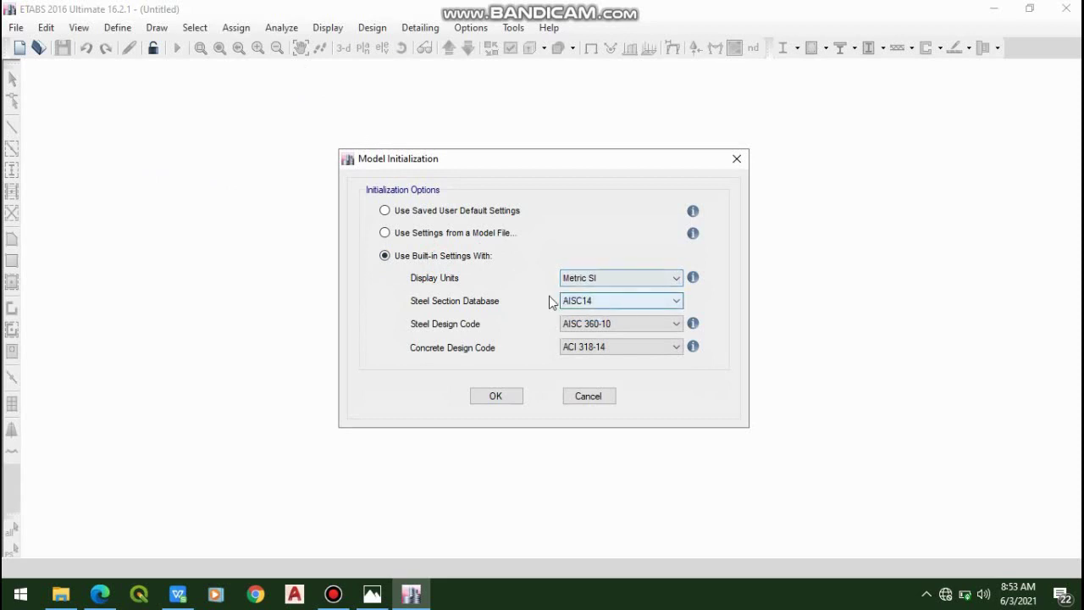
{"action": "left_click", "coordinate": [621, 341]}
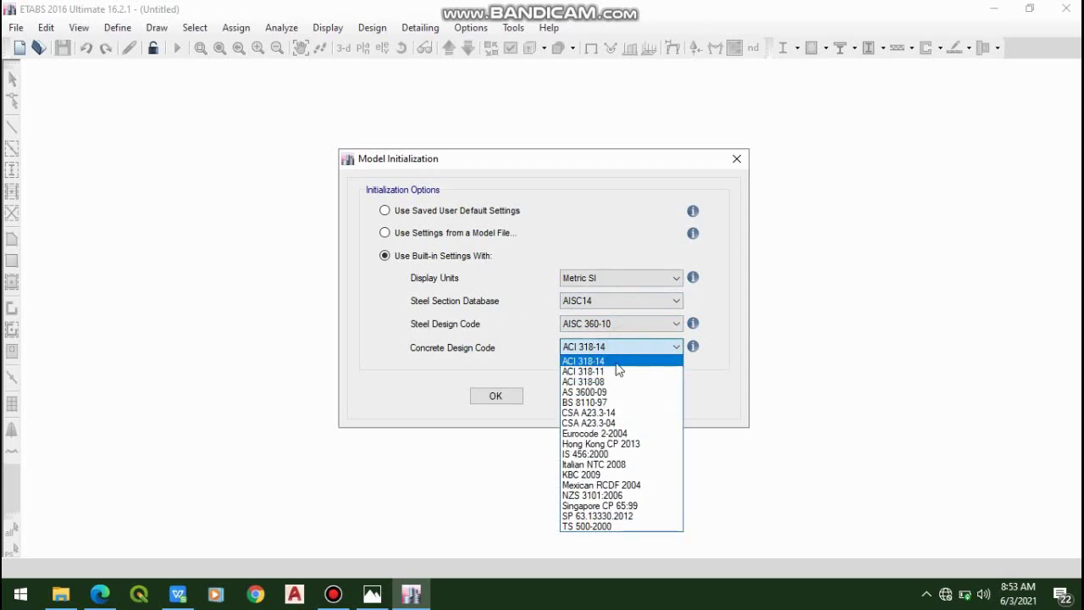
{"action": "left_click", "coordinate": [617, 362]}
{"action": "left_click", "coordinate": [496, 396]}
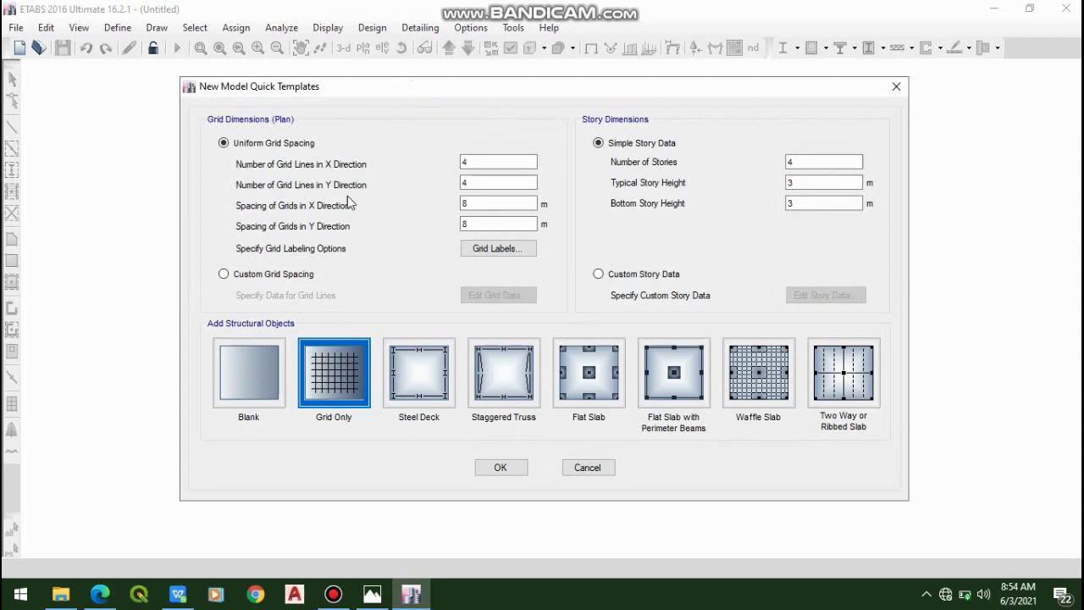
- Set the number of grid lines in the X direction to 10, consulting the floor plan image
{"action": "left_click", "coordinate": [521, 161]}
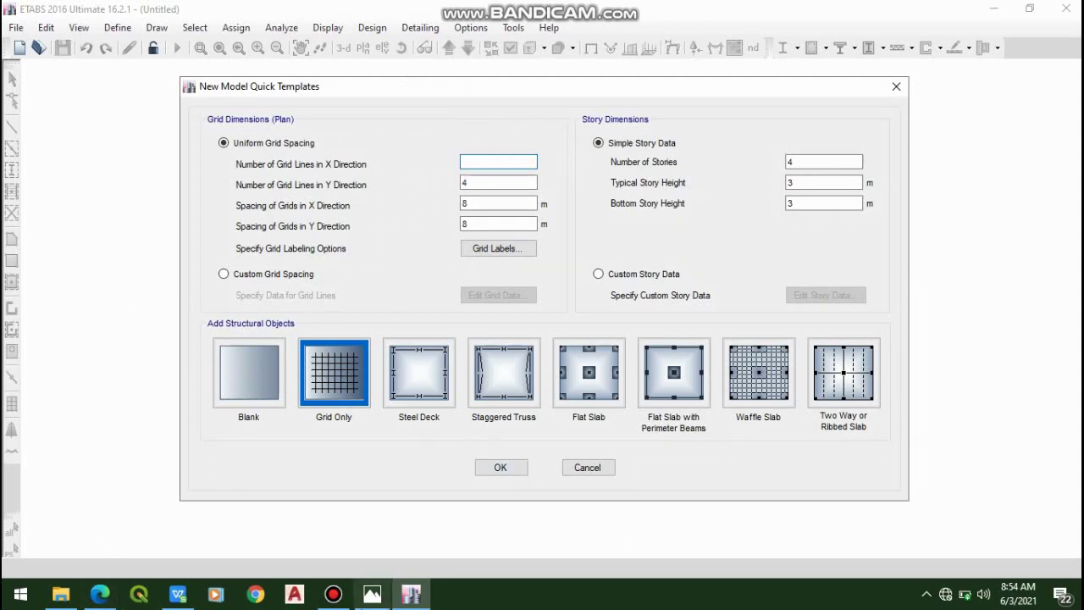
{"action": "left_click", "coordinate": [372, 595]}
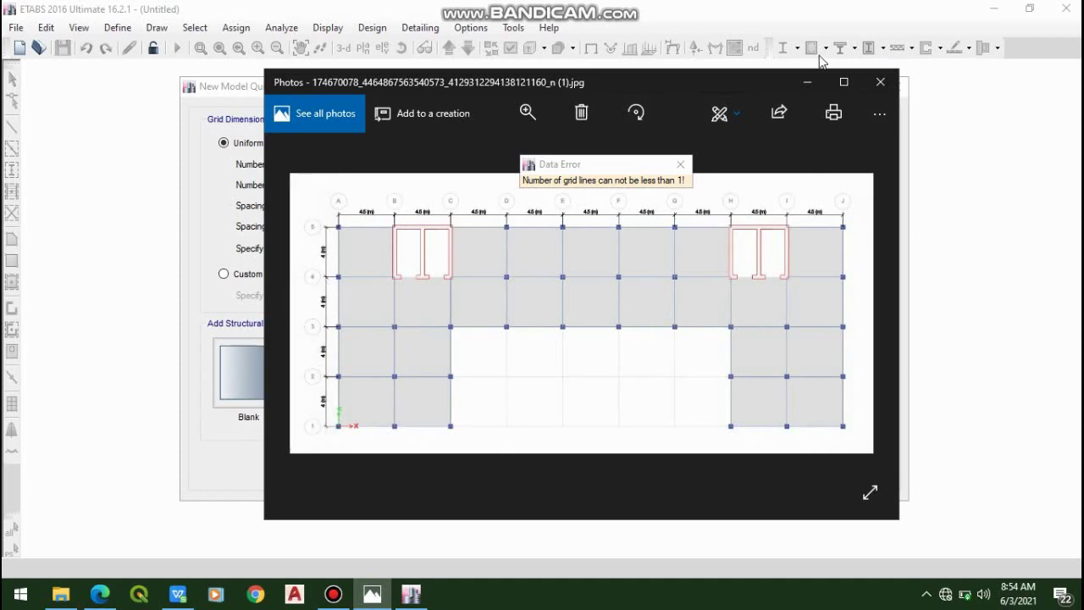
{"action": "left_click", "coordinate": [806, 83]}
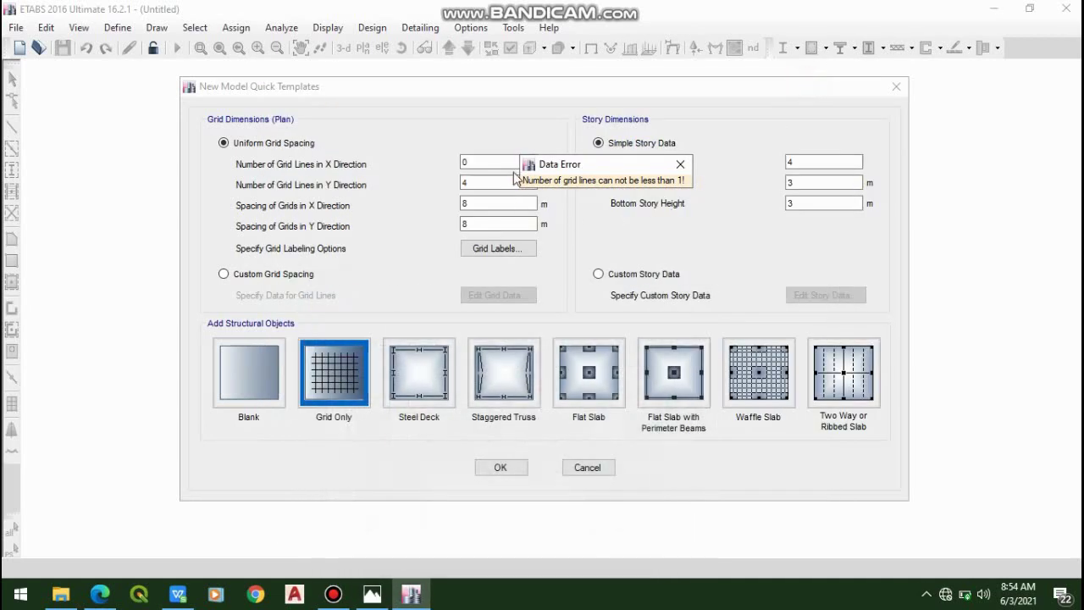
{"action": "left_click", "coordinate": [677, 166]}
{"action": "type", "text": "4"}
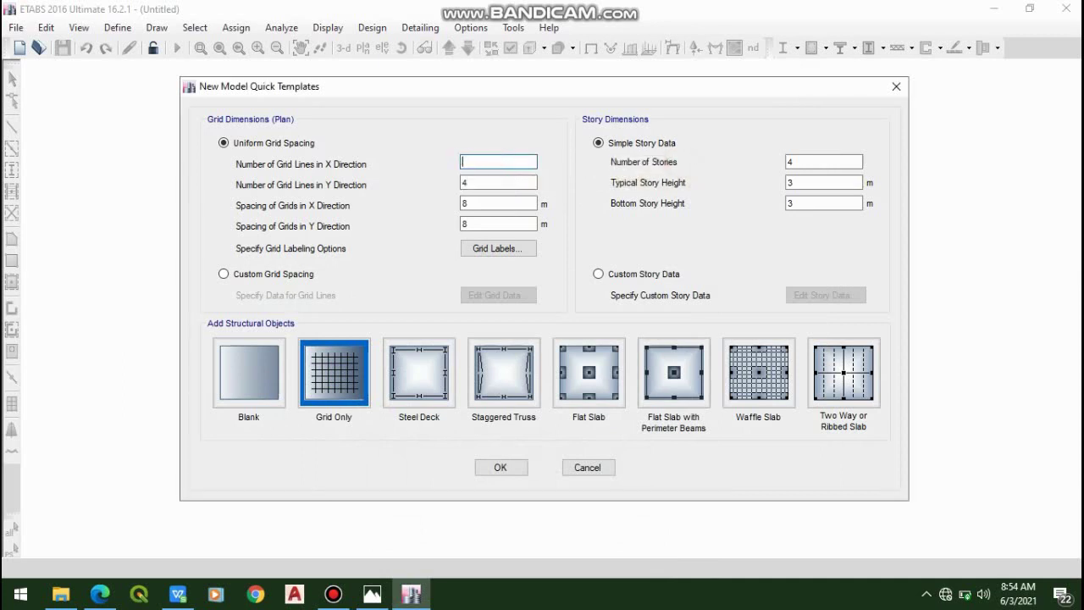
- Set 5 grid lines in the Y direction with spacings of 4.5 m in X and 4 m in Y, checking the floor plan
{"action": "left_click", "coordinate": [498, 185]}
{"action": "left_click", "coordinate": [490, 205]}
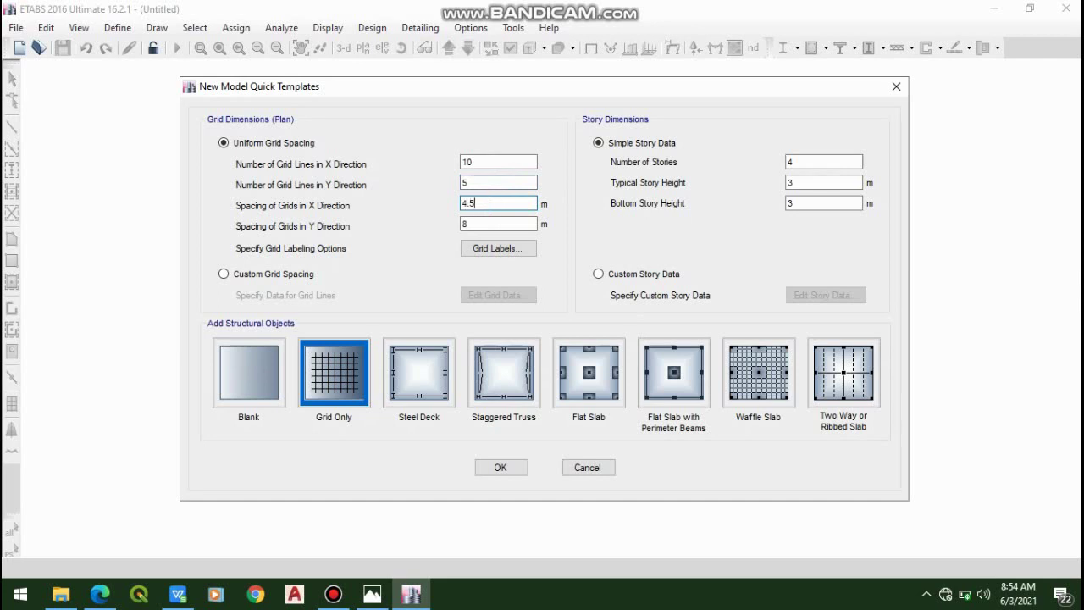
{"action": "left_click", "coordinate": [507, 226]}
{"action": "left_click", "coordinate": [372, 594]}
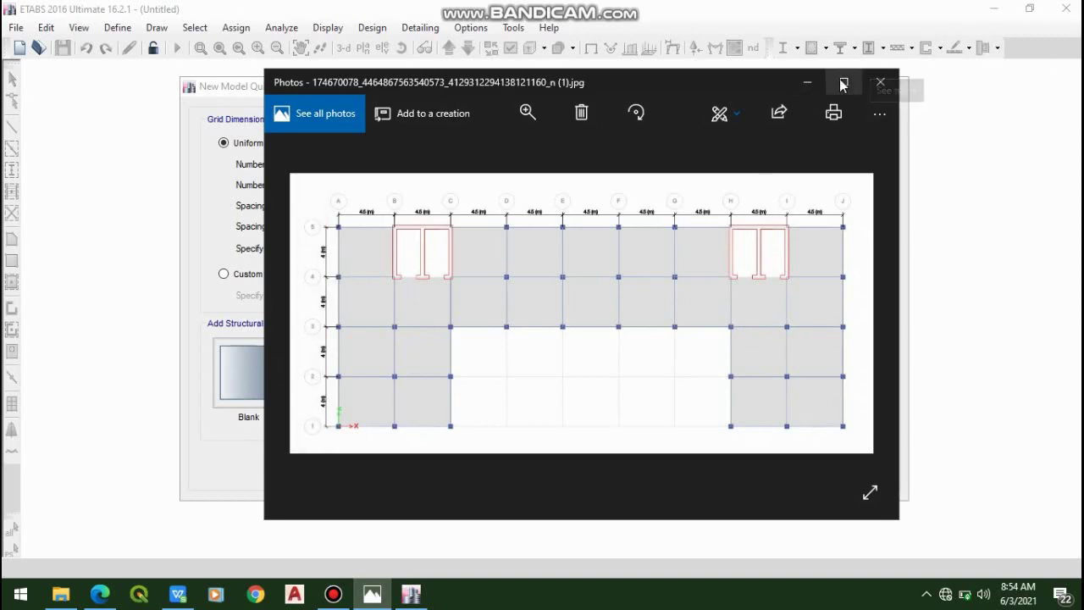
{"action": "left_click", "coordinate": [808, 83]}
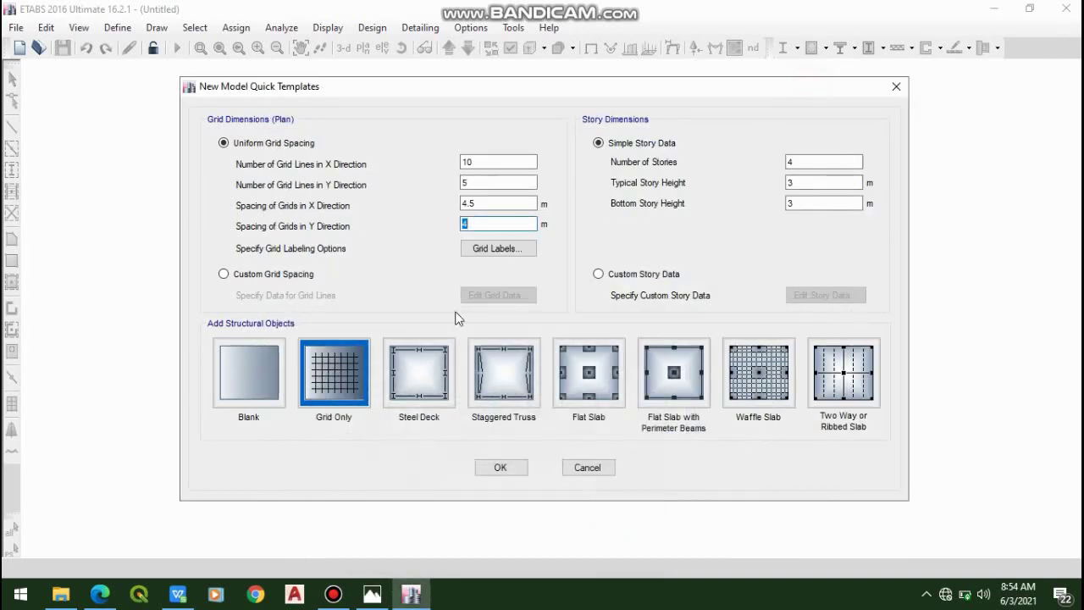
- Set 6 stories with typical and bottom story heights of 4 m, and create the grid-only model
{"action": "left_click", "coordinate": [503, 227]}
{"action": "left_click", "coordinate": [813, 163]}
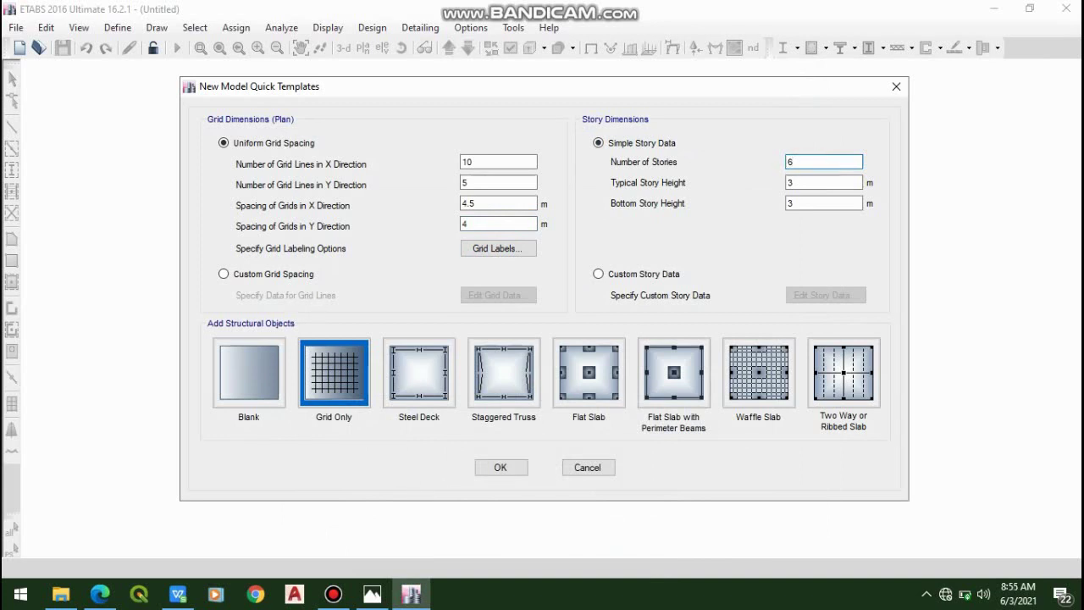
{"action": "left_click", "coordinate": [806, 184]}
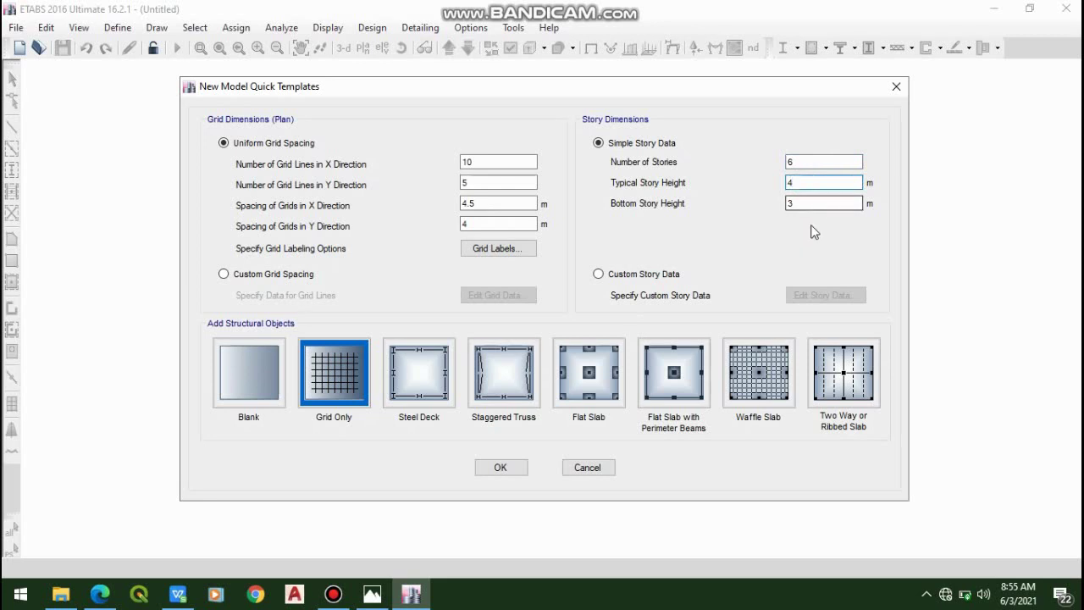
{"action": "left_click", "coordinate": [815, 204]}
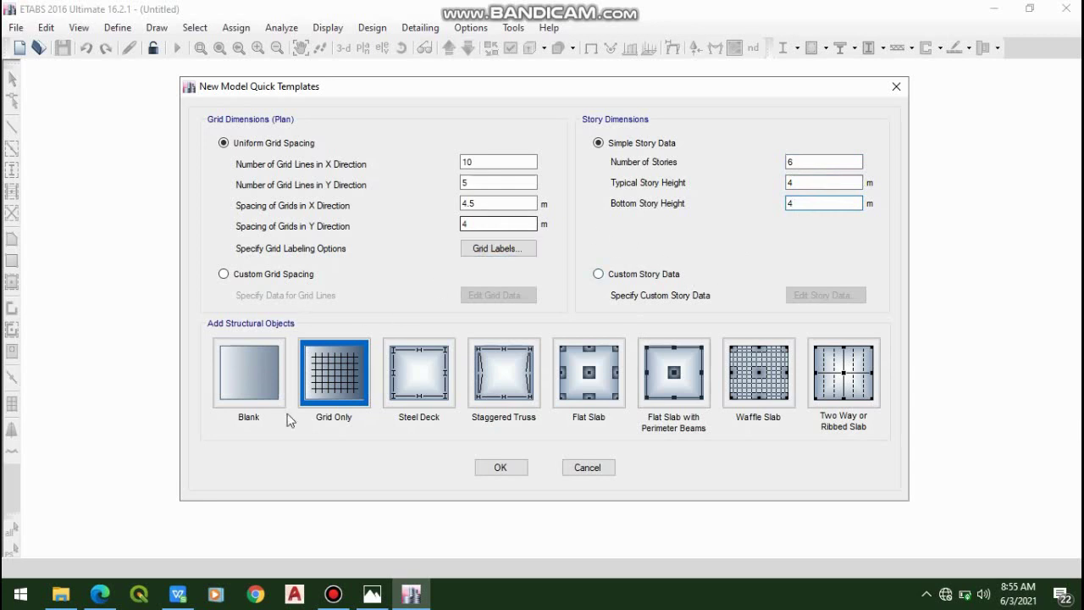
{"action": "left_click", "coordinate": [524, 467]}
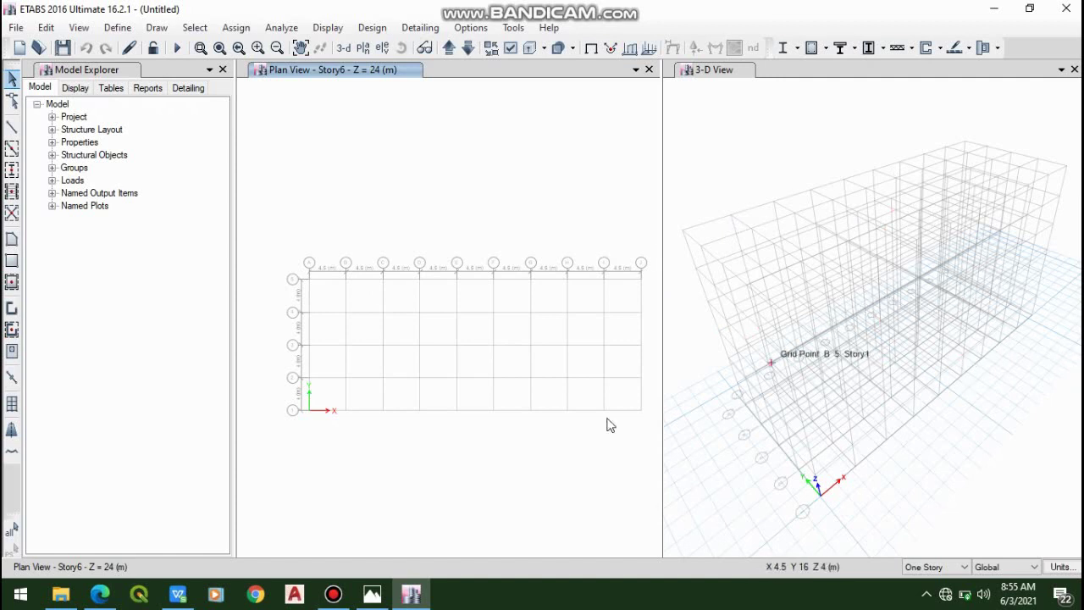
- Review the 4000Psi concrete material's properties and its specified compressive strength
{"action": "left_click", "coordinate": [119, 28]}
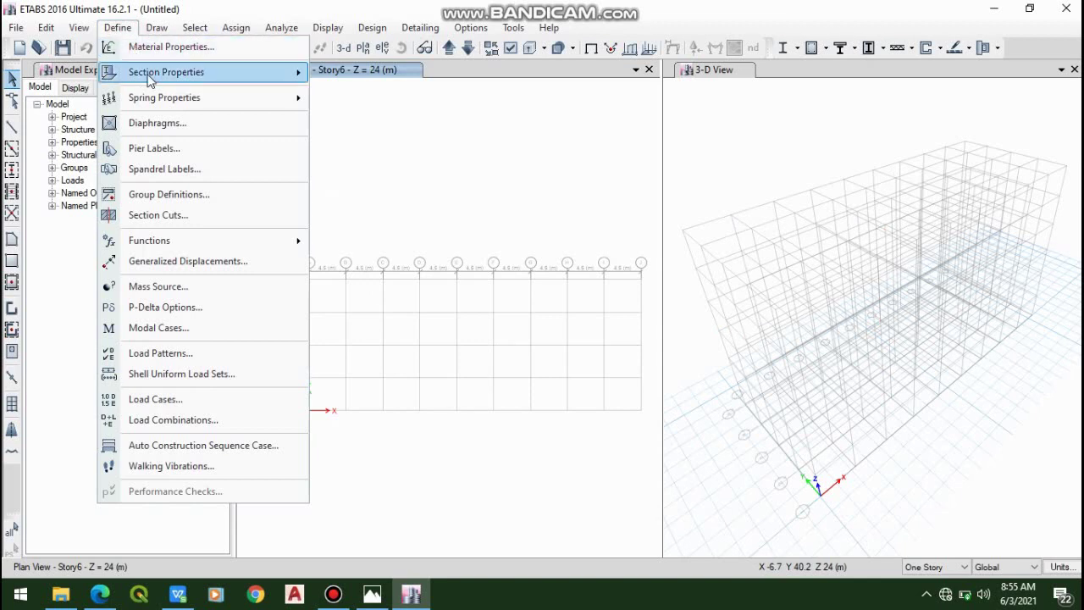
{"action": "left_click", "coordinate": [150, 49]}
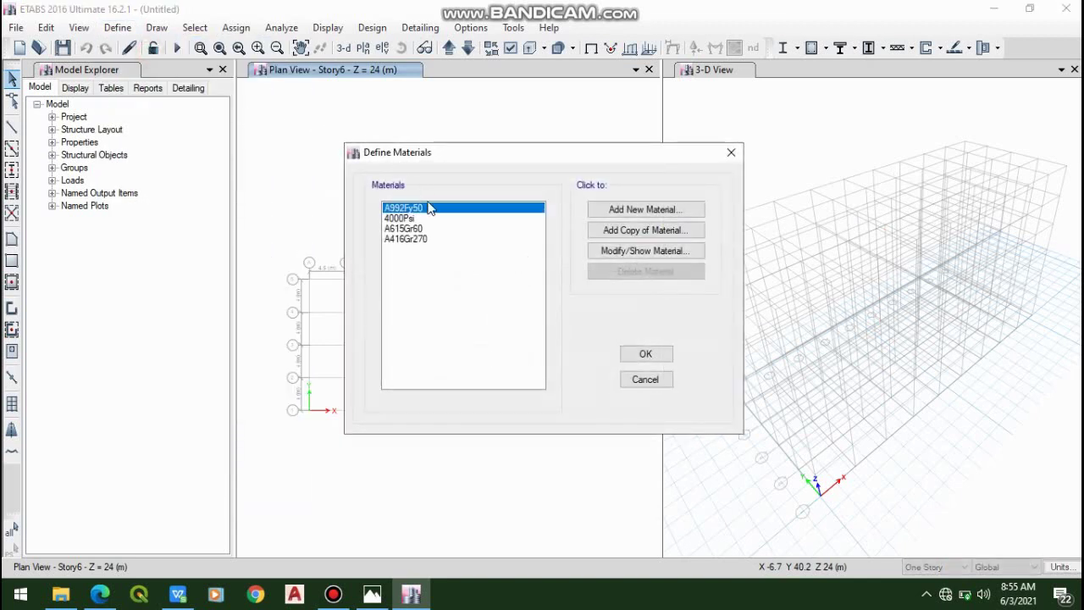
{"action": "left_click", "coordinate": [426, 218]}
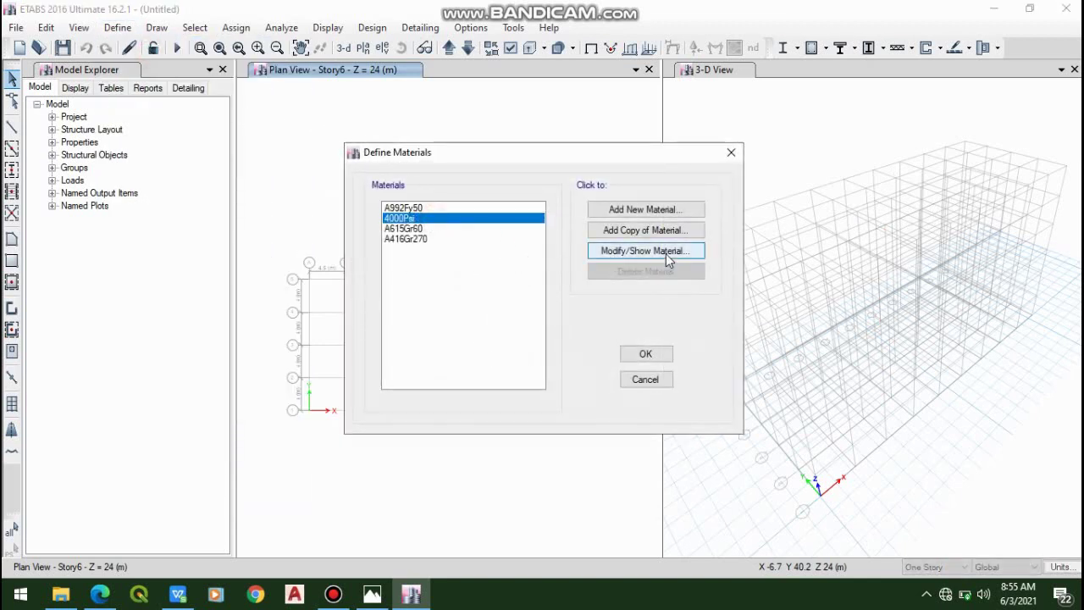
{"action": "left_click", "coordinate": [666, 253]}
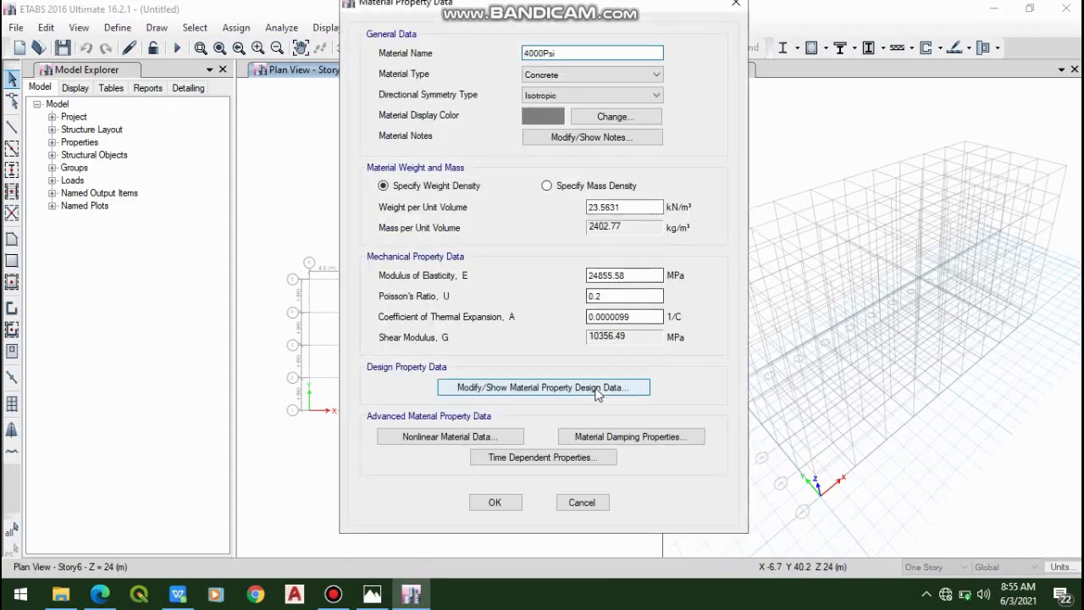
{"action": "left_click", "coordinate": [597, 391]}
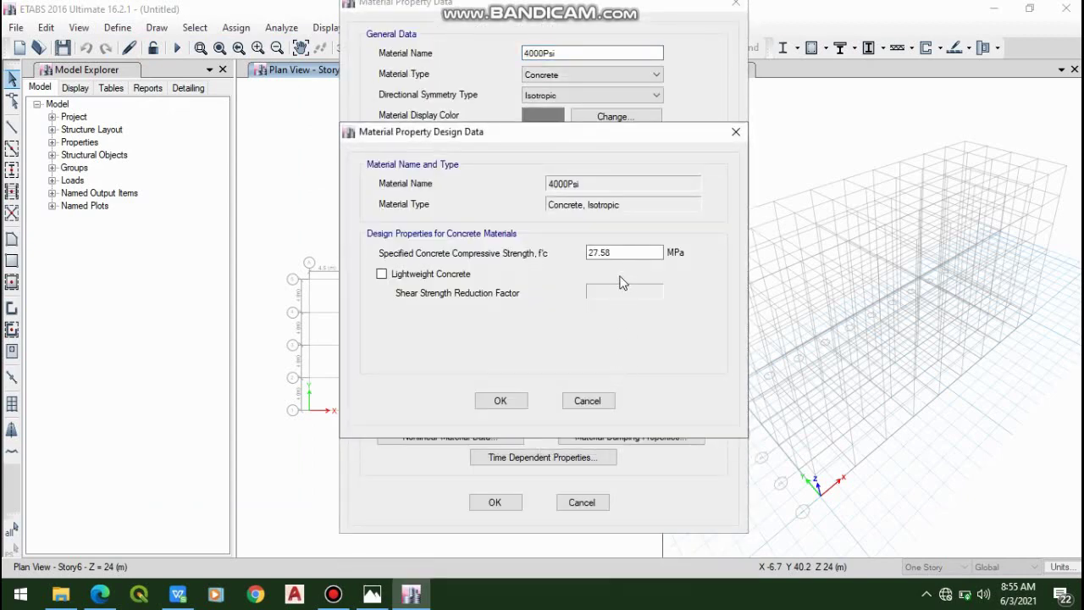
{"action": "left_click", "coordinate": [631, 254]}
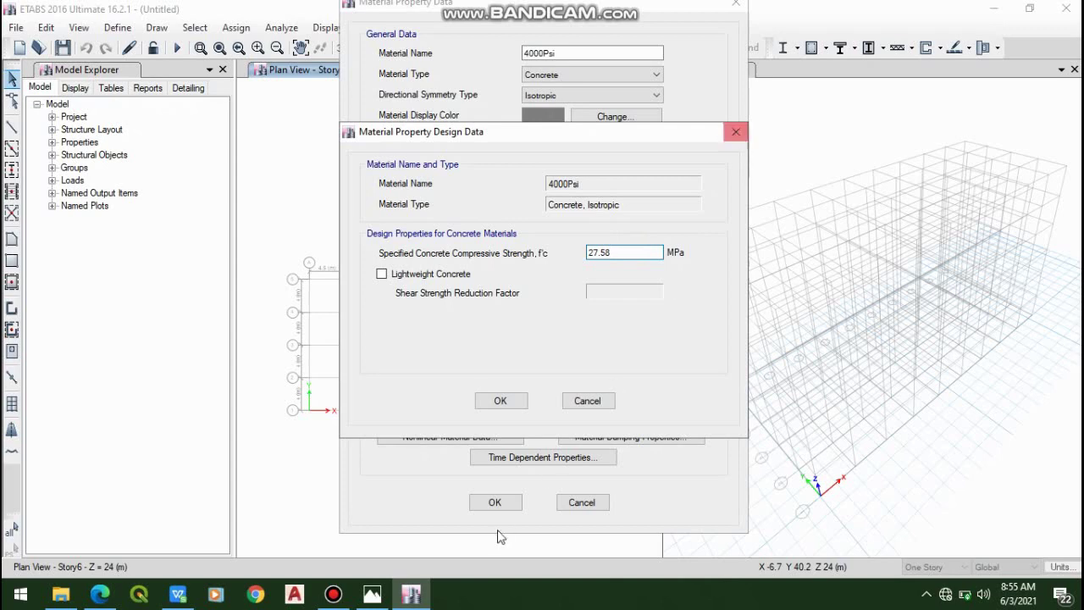
{"action": "left_click", "coordinate": [499, 401]}
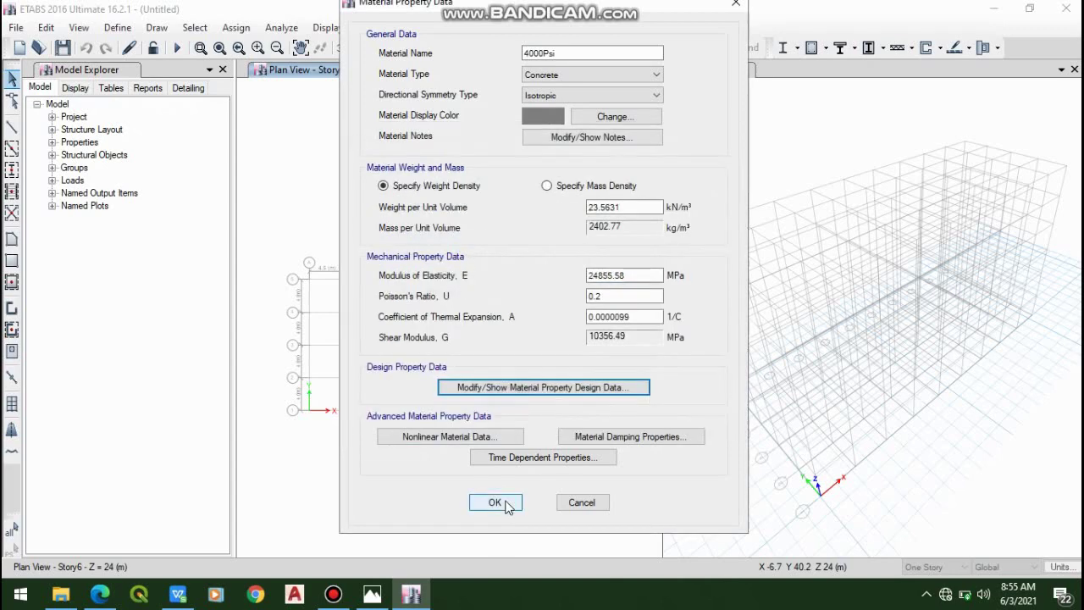
{"action": "left_click", "coordinate": [495, 502]}
- Review the A615Gr60 rebar material's yield and tensile strengths, and close the material definitions
{"action": "left_click", "coordinate": [458, 229]}
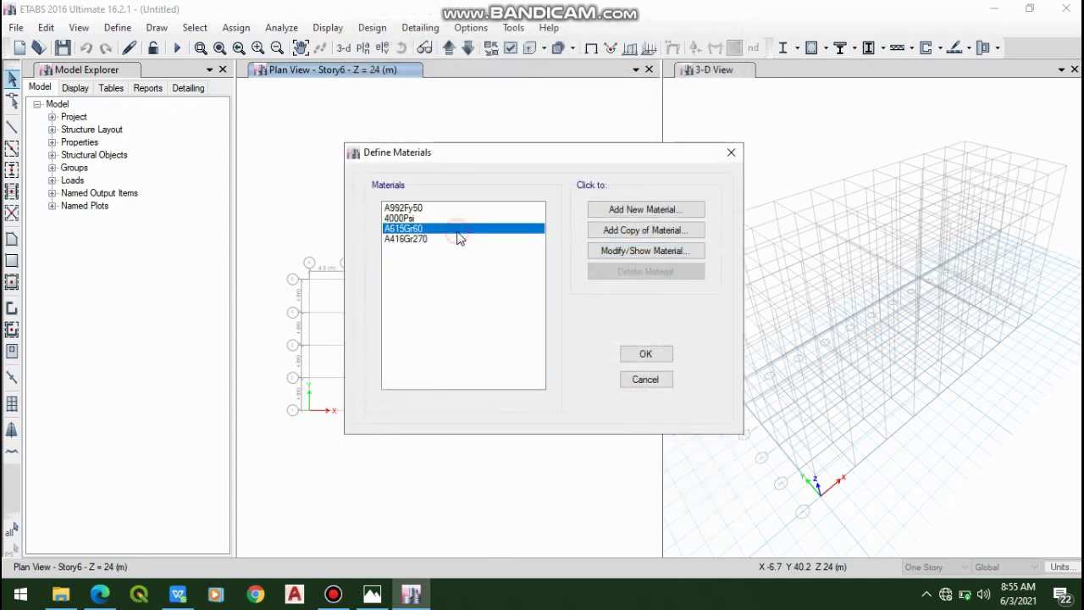
{"action": "left_click", "coordinate": [638, 256]}
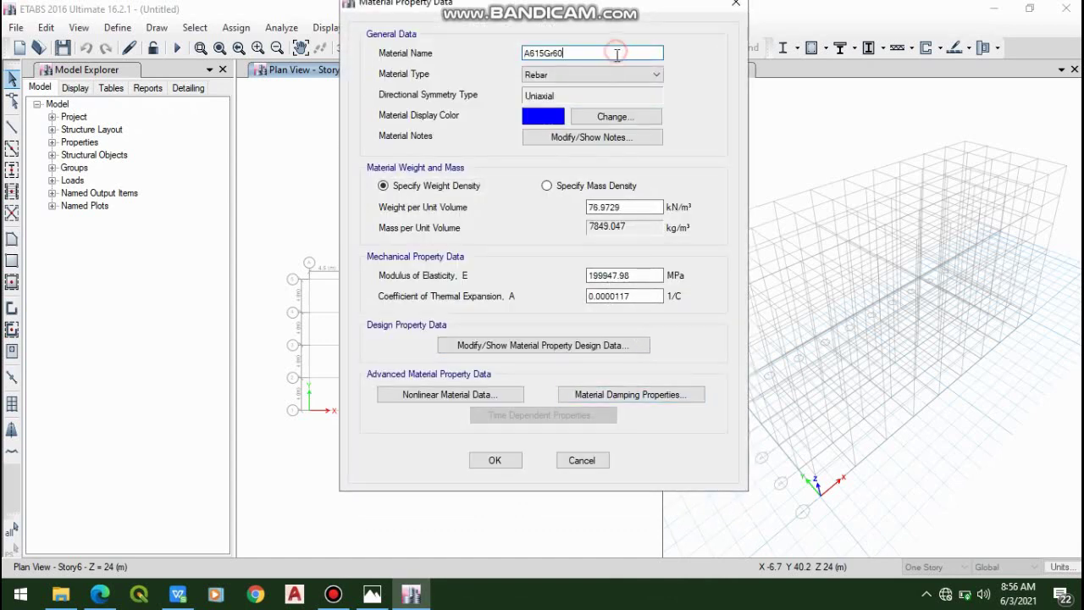
{"action": "left_click", "coordinate": [587, 346]}
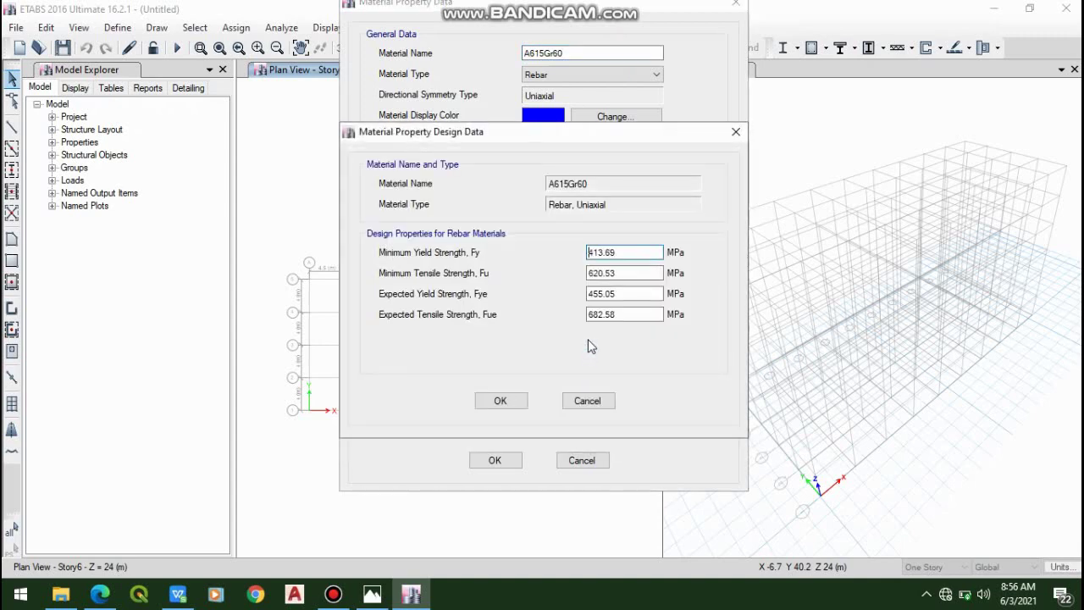
{"action": "left_click", "coordinate": [634, 251]}
{"action": "left_click", "coordinate": [735, 136]}
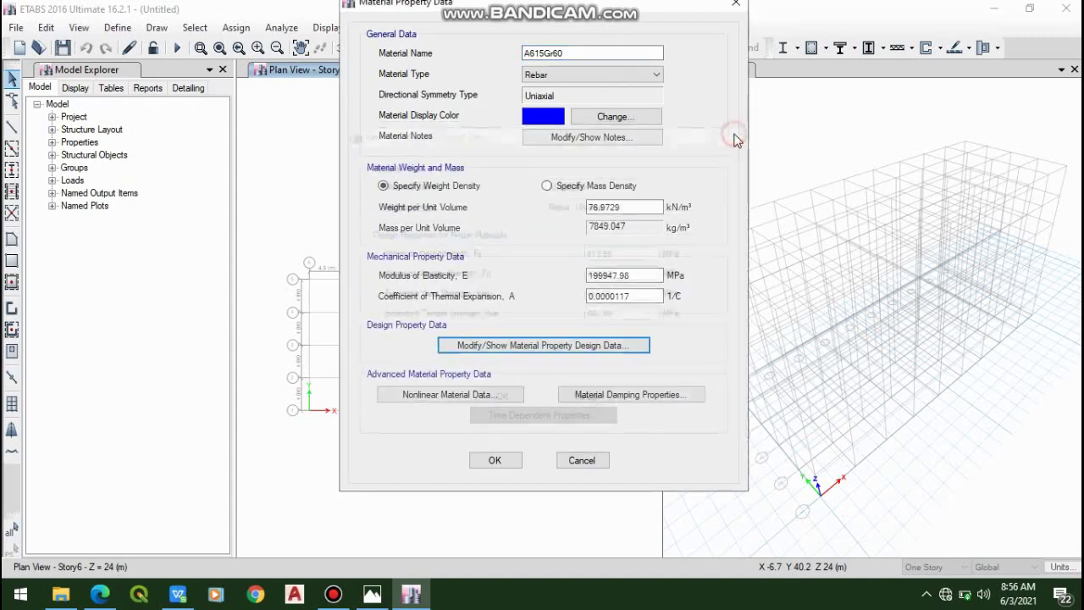
{"action": "left_click", "coordinate": [494, 462]}
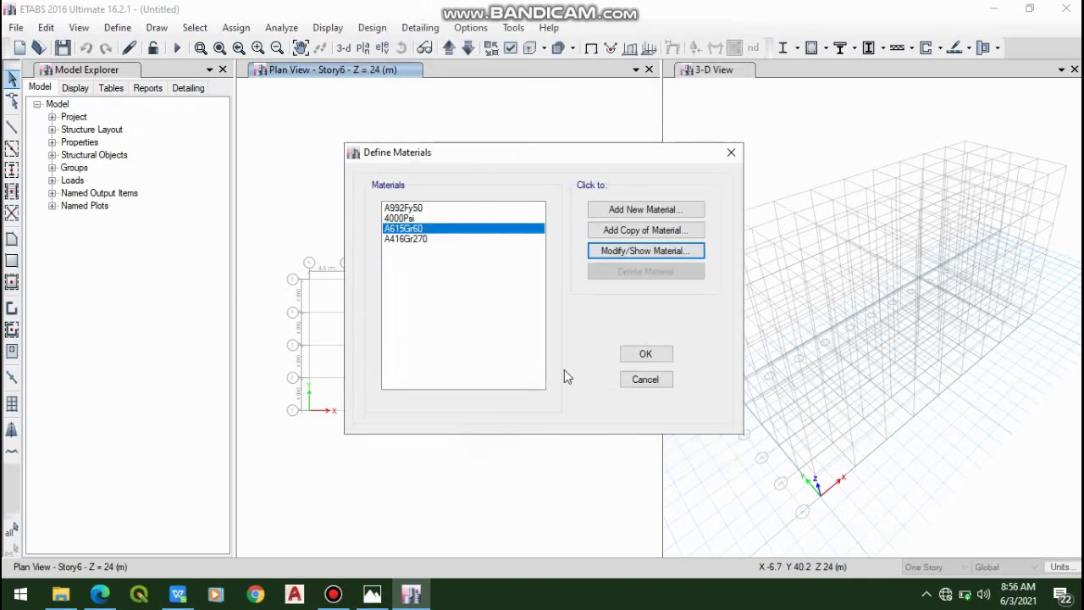
{"action": "left_click", "coordinate": [653, 353]}
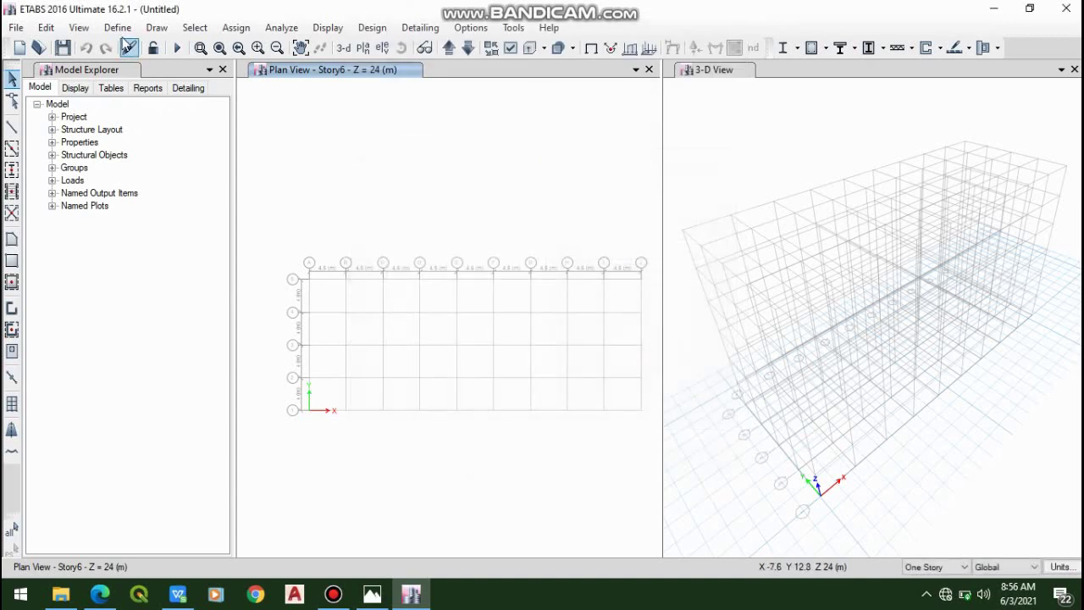
- Add a new concrete rectangular section to the frame section properties
{"action": "left_click", "coordinate": [119, 27]}
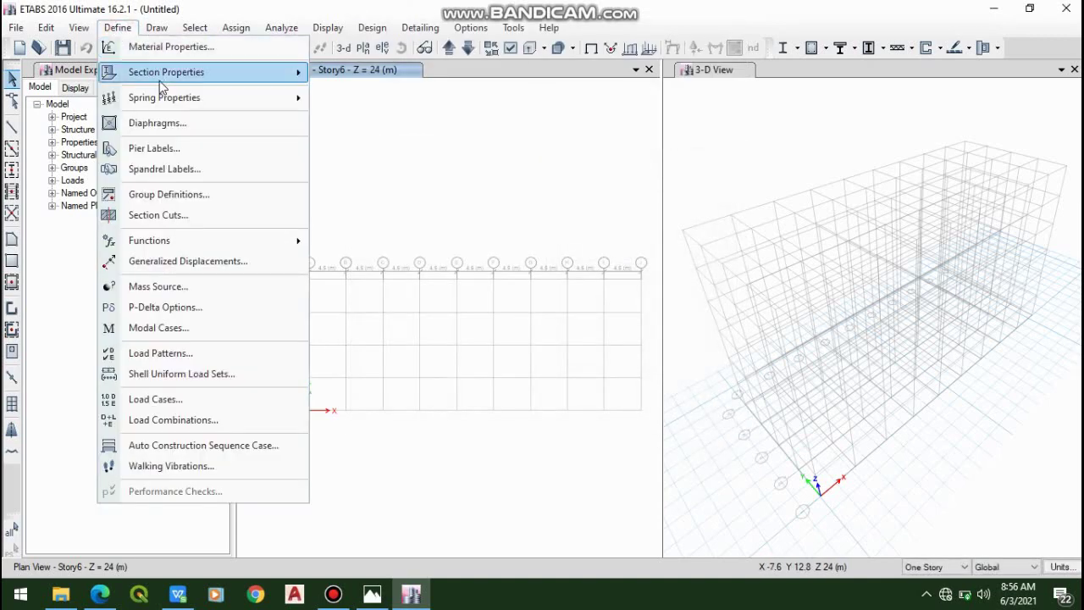
{"action": "mouse_move", "coordinate": [193, 78]}
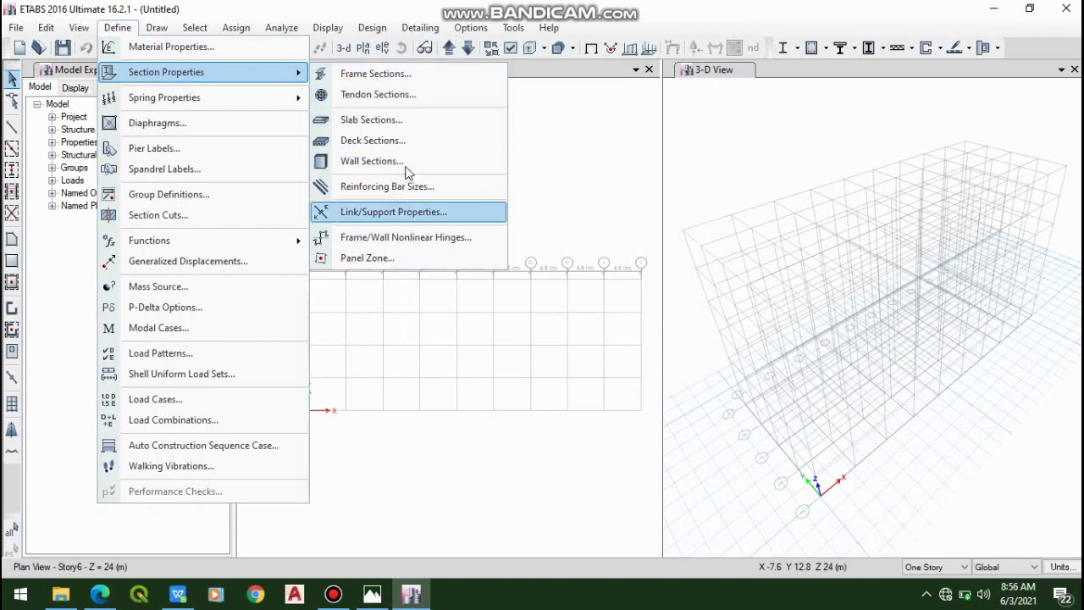
{"action": "left_click", "coordinate": [420, 74]}
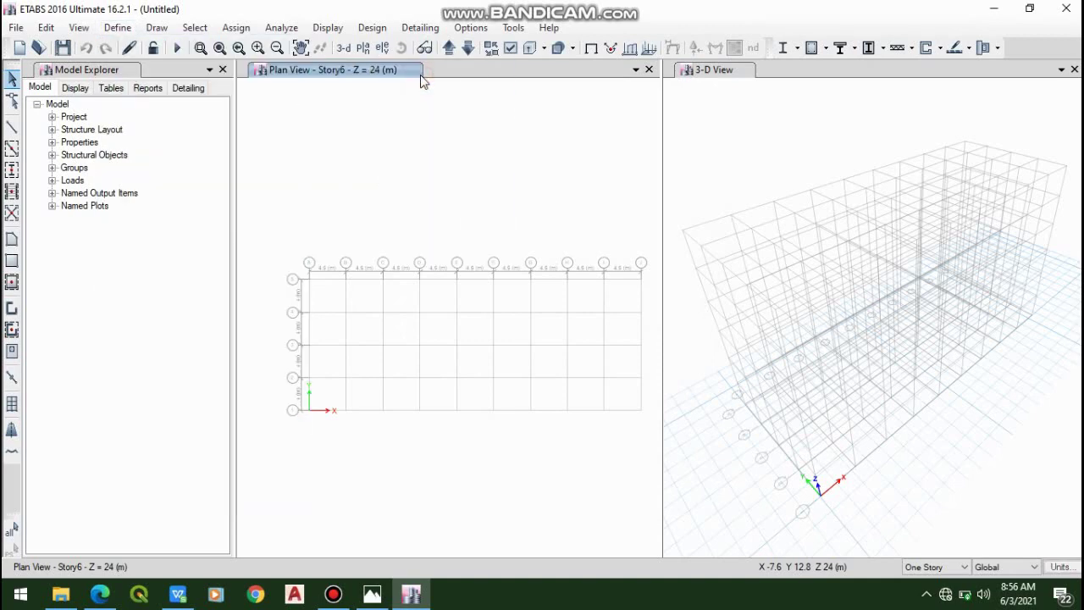
{"action": "left_click", "coordinate": [491, 147]}
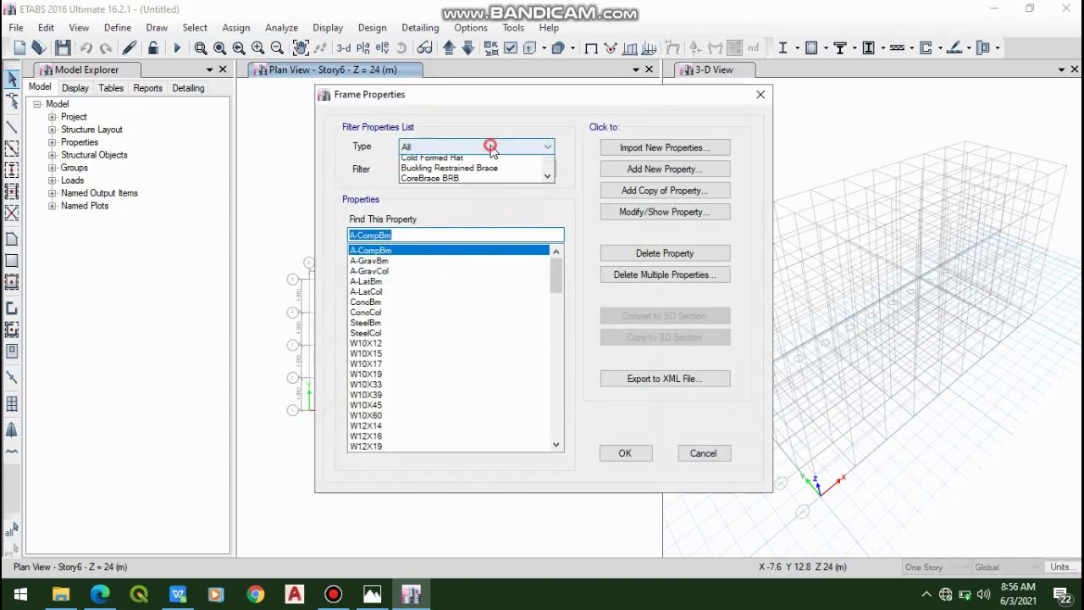
{"action": "left_click", "coordinate": [492, 147]}
{"action": "left_click", "coordinate": [656, 168]}
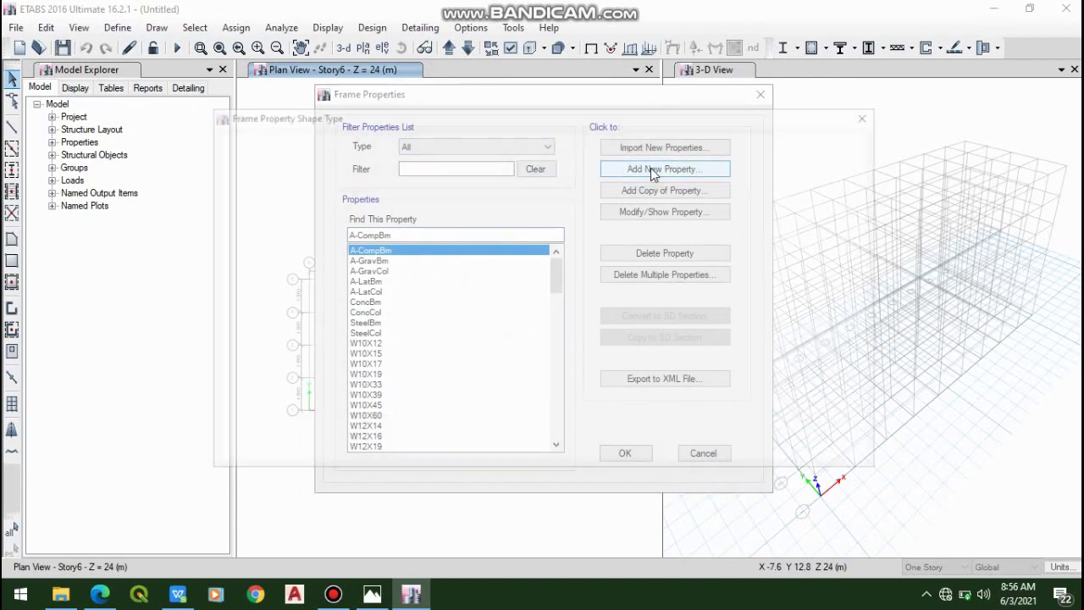
{"action": "key", "text": "Escape"}
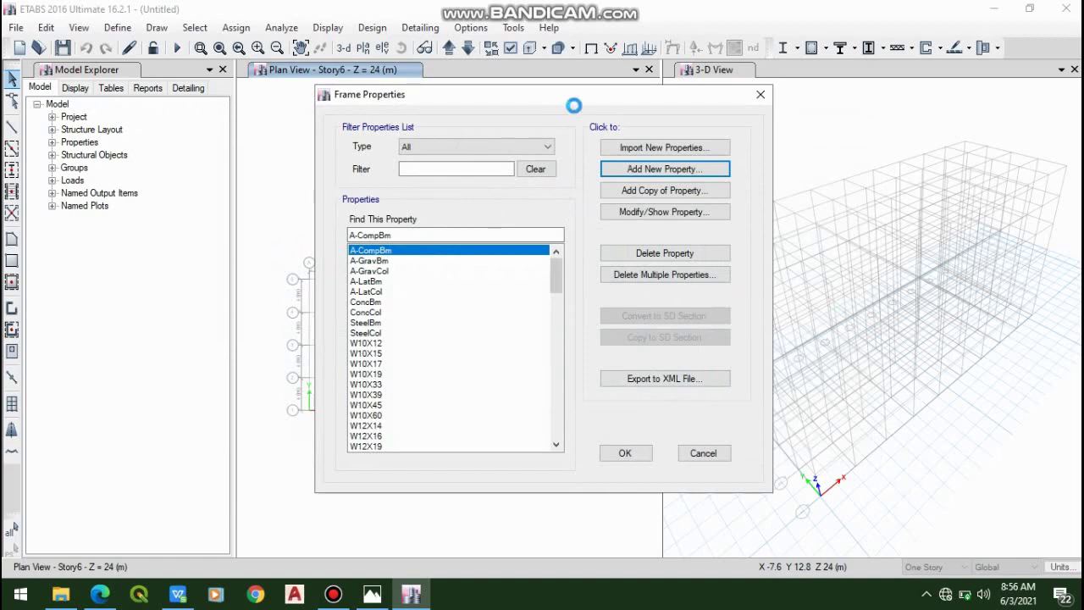
{"action": "left_click", "coordinate": [621, 148]}
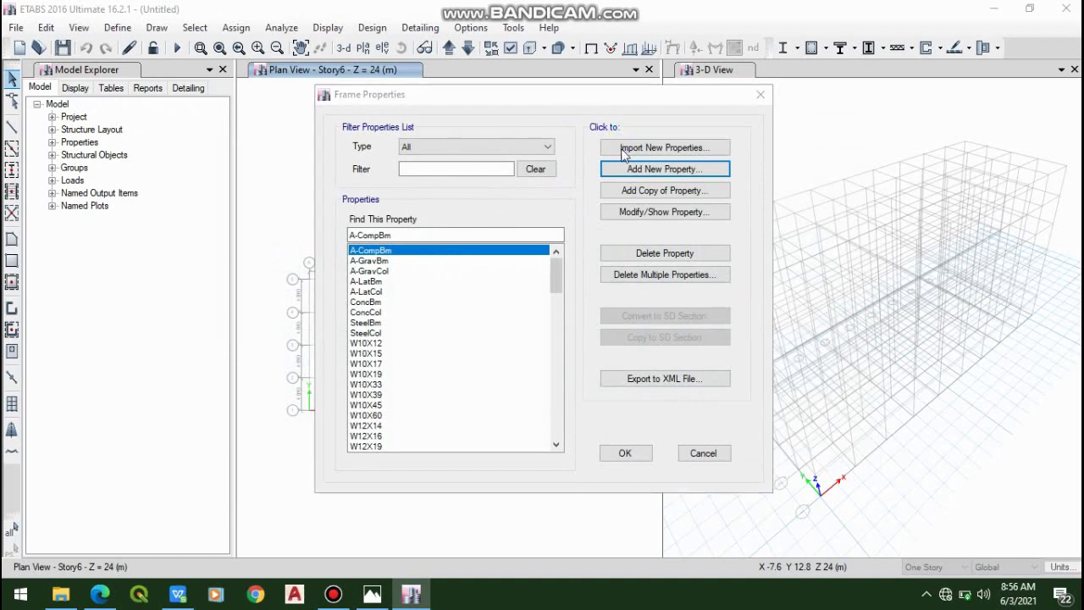
- Name the new frame section RC_BEAM and keep 4000Psi as its material
{"action": "key", "text": "BackSpace"}
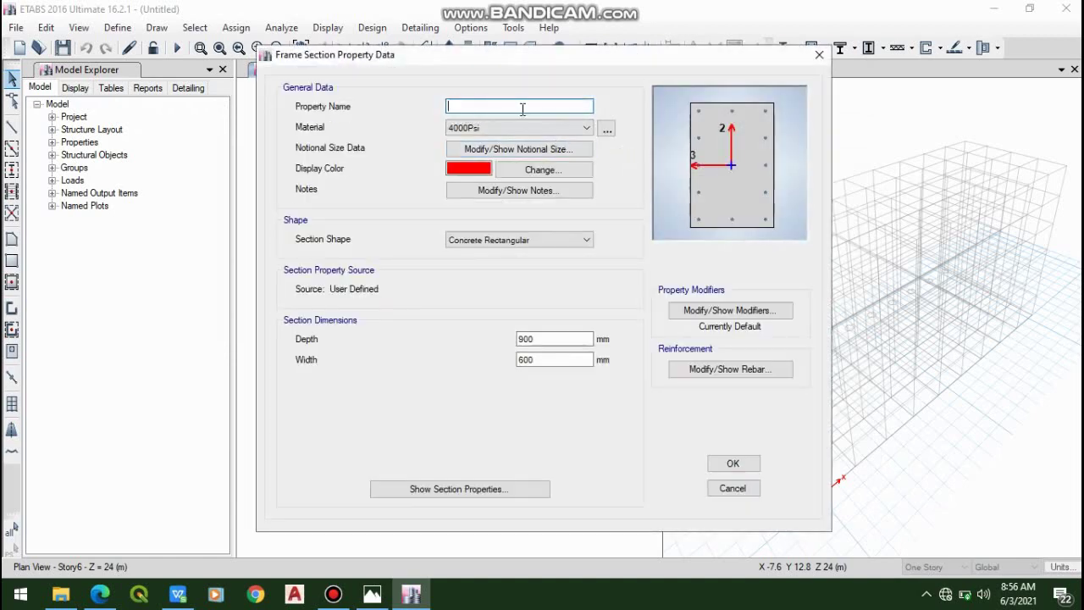
{"action": "type", "text": "RC_BEAM"}
{"action": "left_click", "coordinate": [525, 132]}
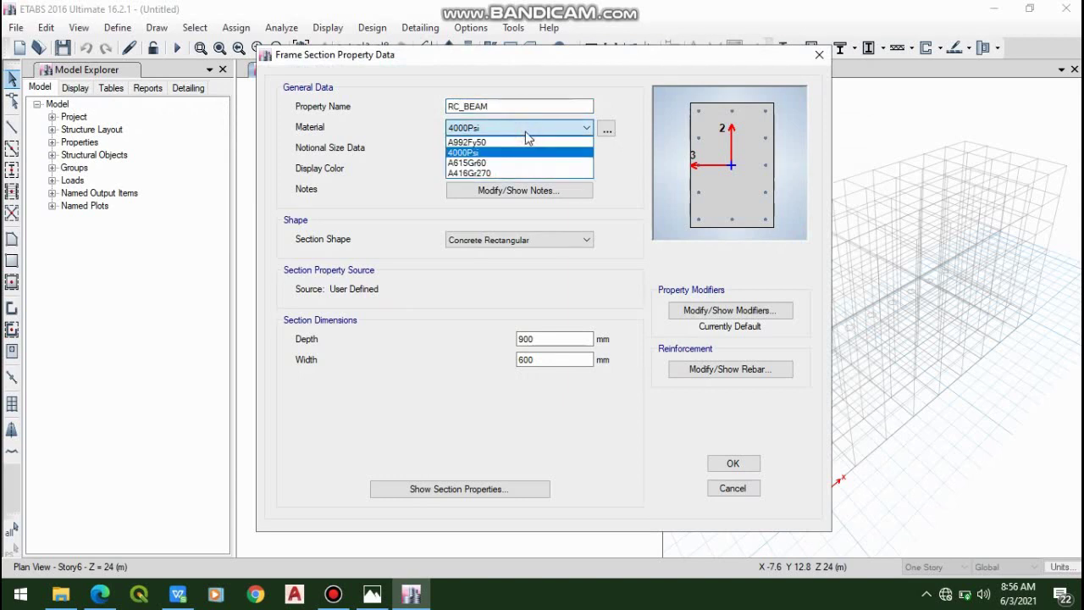
{"action": "left_click", "coordinate": [525, 132]}
{"action": "left_click", "coordinate": [525, 132]}
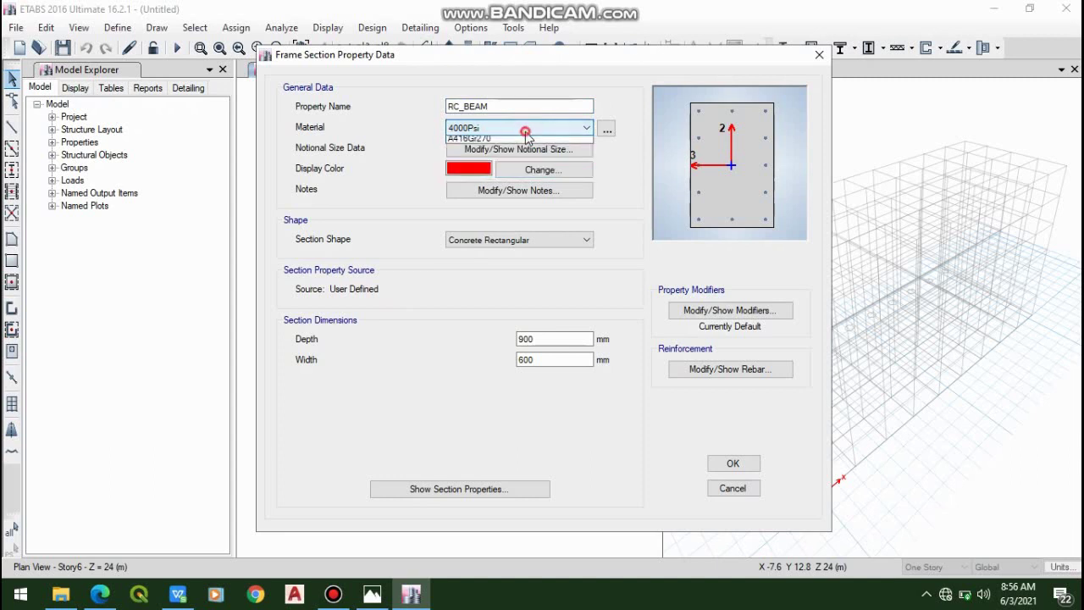
{"action": "left_click", "coordinate": [525, 132]}
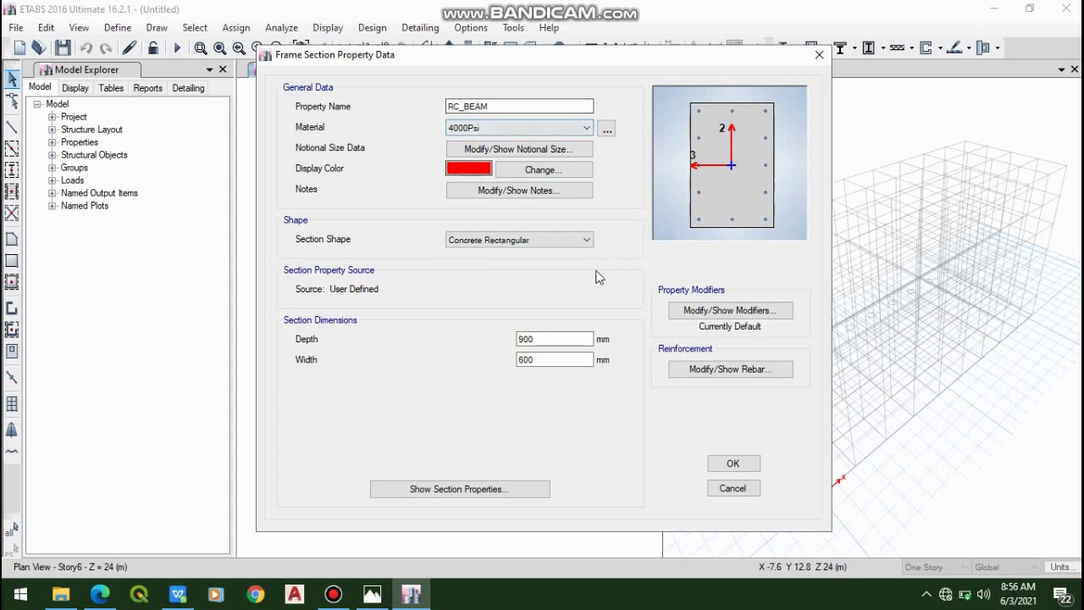
- Set the RC_BEAM section dimensions to 450 mm depth and 300 mm width
{"action": "left_click", "coordinate": [572, 336]}
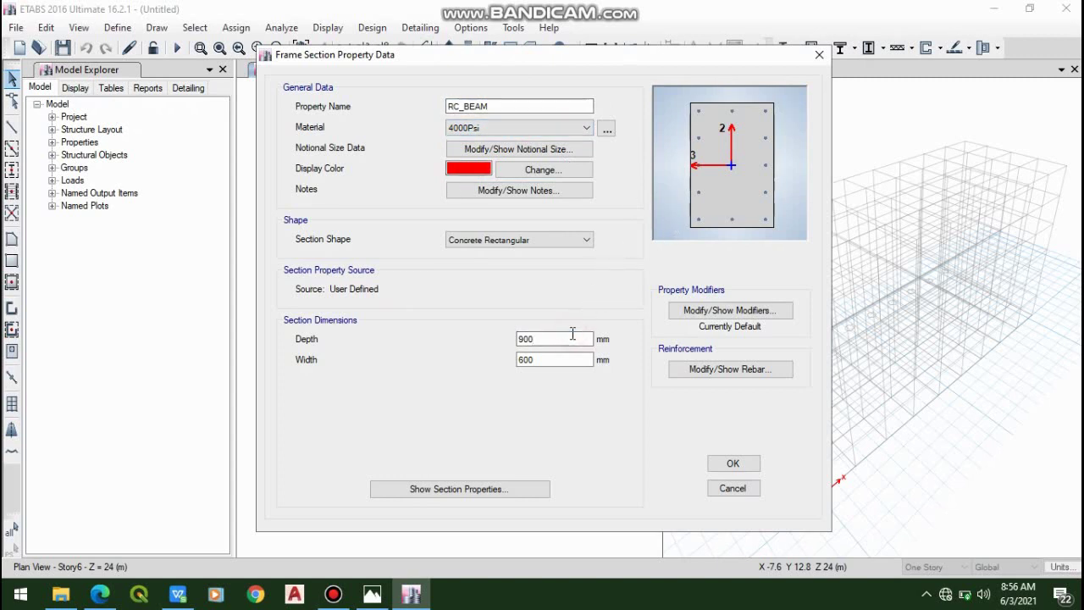
{"action": "key", "text": "BackSpace"}
{"action": "key", "text": "BackSpace"}
{"action": "left_click", "coordinate": [537, 359]}
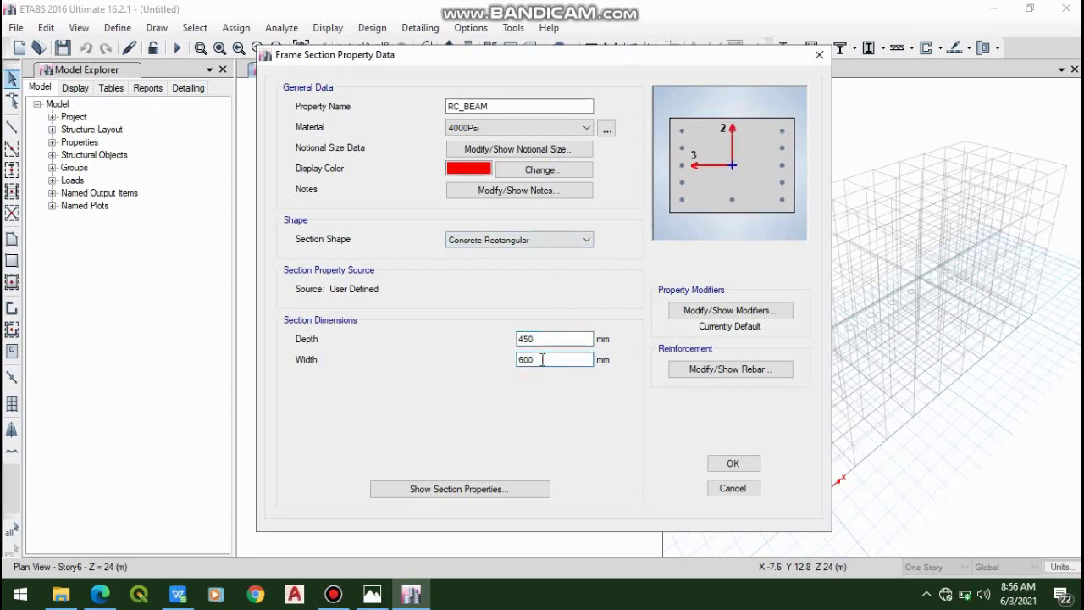
{"action": "left_click_drag", "start_coordinate": [542, 359], "coordinate": [516, 364]}
{"action": "key", "text": "BackSpace"}
{"action": "type", "text": "300"}
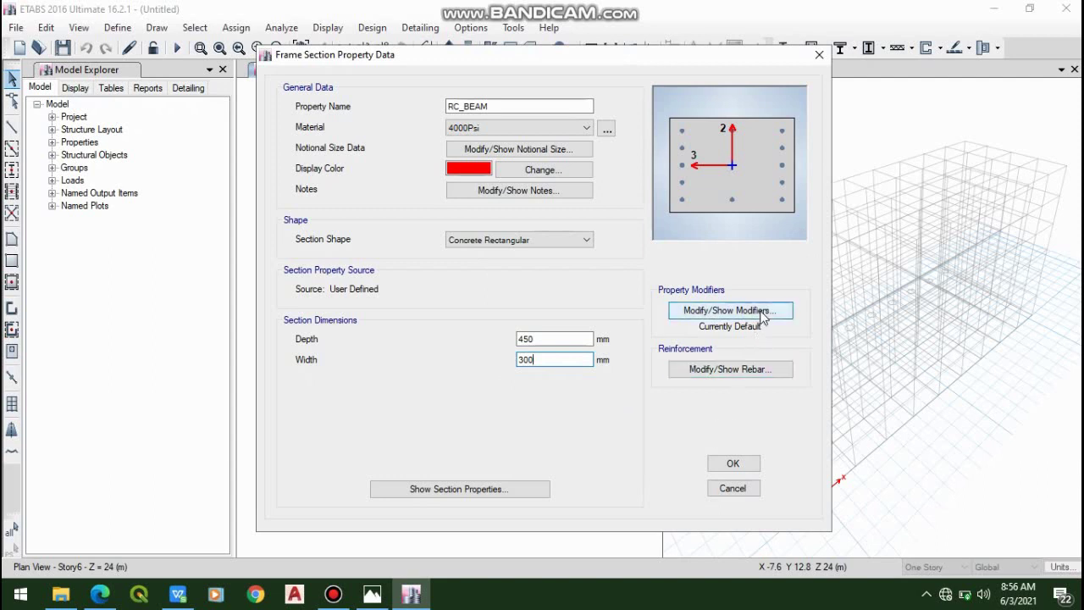
- Set RC_BEAM's reinforcement design type to M3 Design Only (Beam), with 40 mm top bar cover, and change the bottom bar cover
{"action": "left_click", "coordinate": [743, 370]}
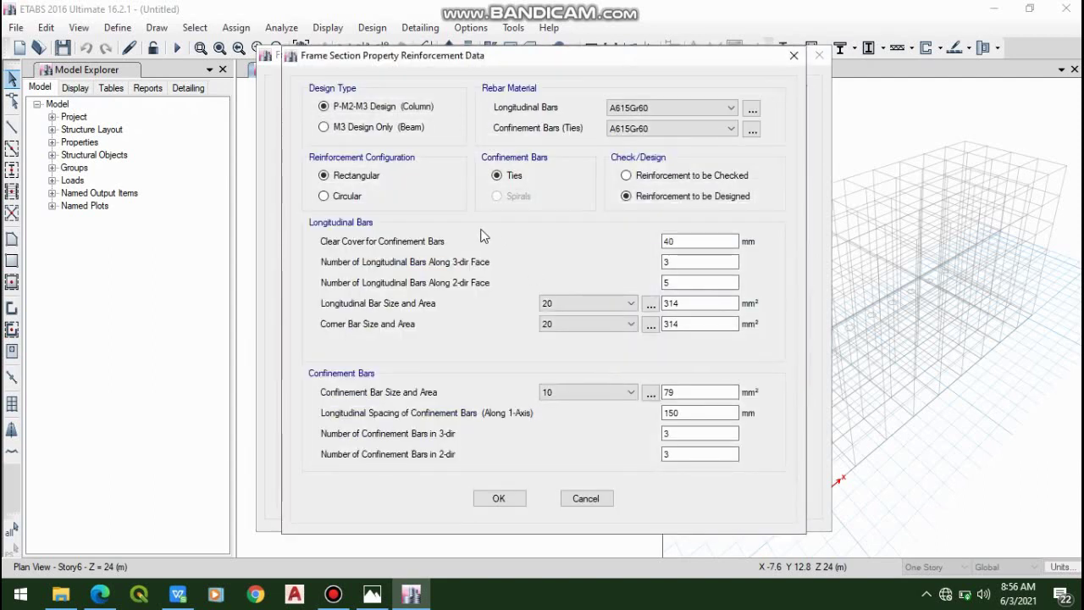
{"action": "left_click", "coordinate": [405, 132]}
{"action": "left_click", "coordinate": [435, 176]}
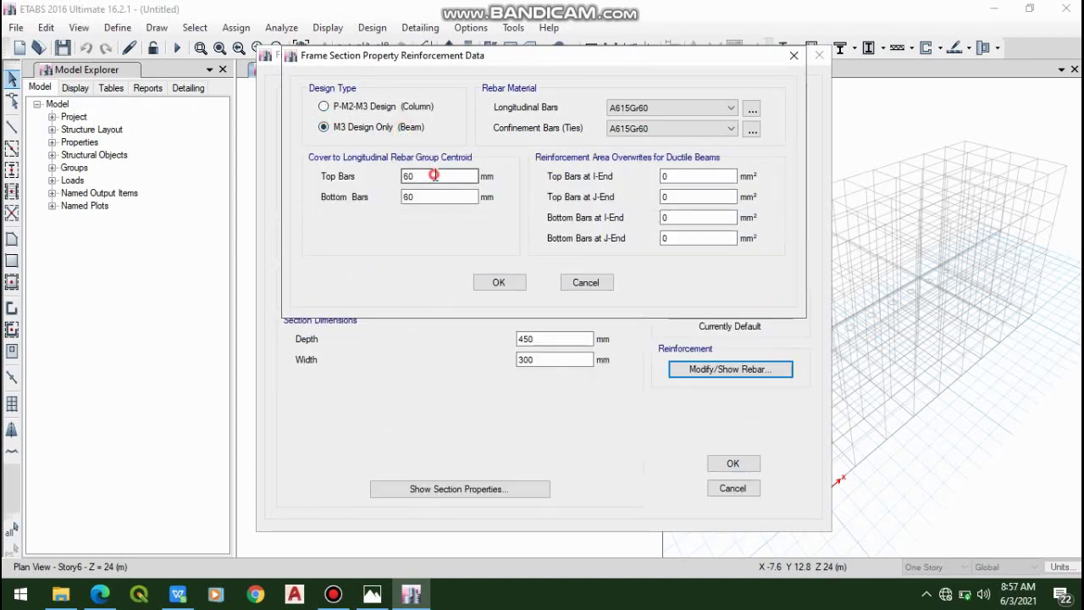
{"action": "type", "text": "4"}
{"action": "left_click", "coordinate": [435, 200]}
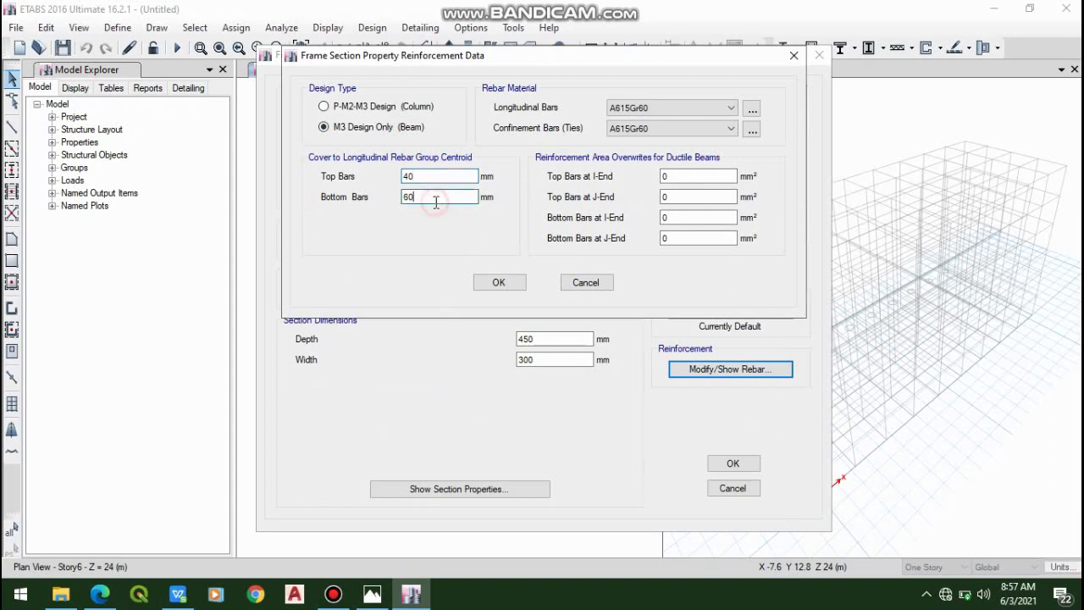
{"action": "key", "text": "BackSpace"}
{"action": "type", "text": "4"}
- Revise RC_BEAM's top and bottom longitudinal rebar covers once more and accept the reinforcement data
{"action": "left_click", "coordinate": [456, 175]}
{"action": "type", "text": "5"}
{"action": "left_click", "coordinate": [440, 194]}
{"action": "left_click", "coordinate": [668, 175]}
{"action": "left_click", "coordinate": [673, 196]}
{"action": "left_click", "coordinate": [461, 196]}
{"action": "left_click", "coordinate": [462, 177]}
{"action": "left_click", "coordinate": [453, 198]}
{"action": "left_click", "coordinate": [457, 178]}
{"action": "left_click", "coordinate": [455, 197]}
{"action": "left_click", "coordinate": [456, 179]}
{"action": "left_click", "coordinate": [455, 196]}
{"action": "left_click", "coordinate": [511, 289]}
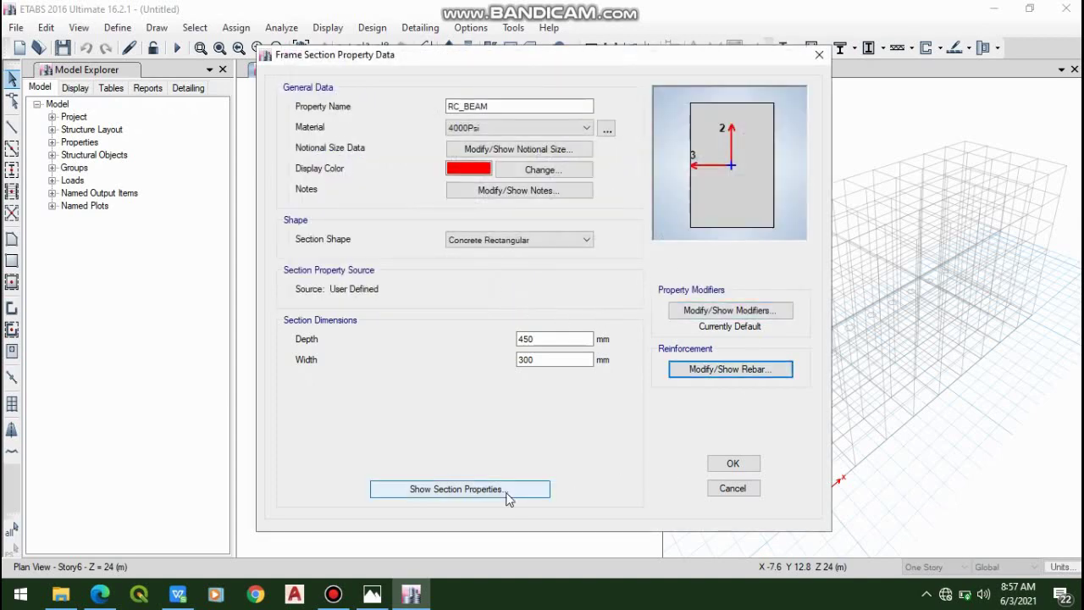
- Save the RC_BEAM section and add a new concrete rectangular frame section
{"action": "left_click", "coordinate": [730, 465]}
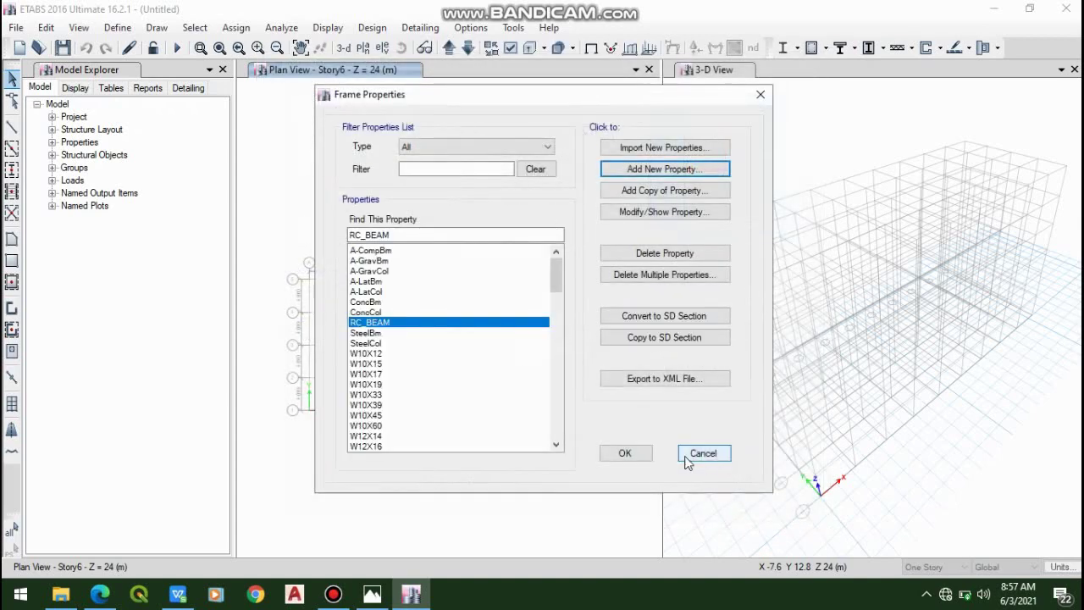
{"action": "left_click", "coordinate": [672, 172]}
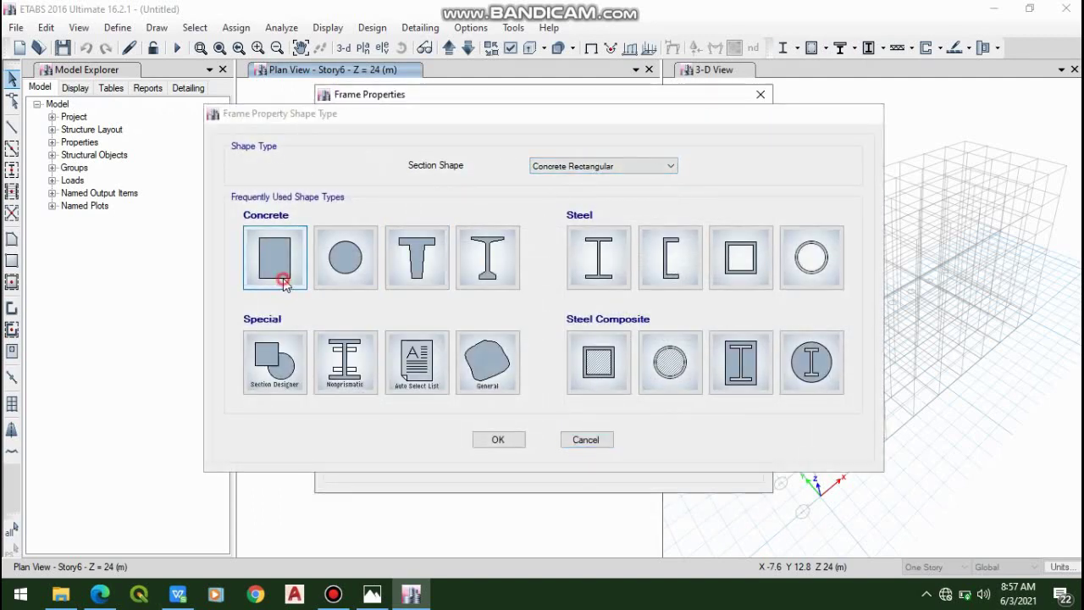
{"action": "left_click", "coordinate": [283, 277]}
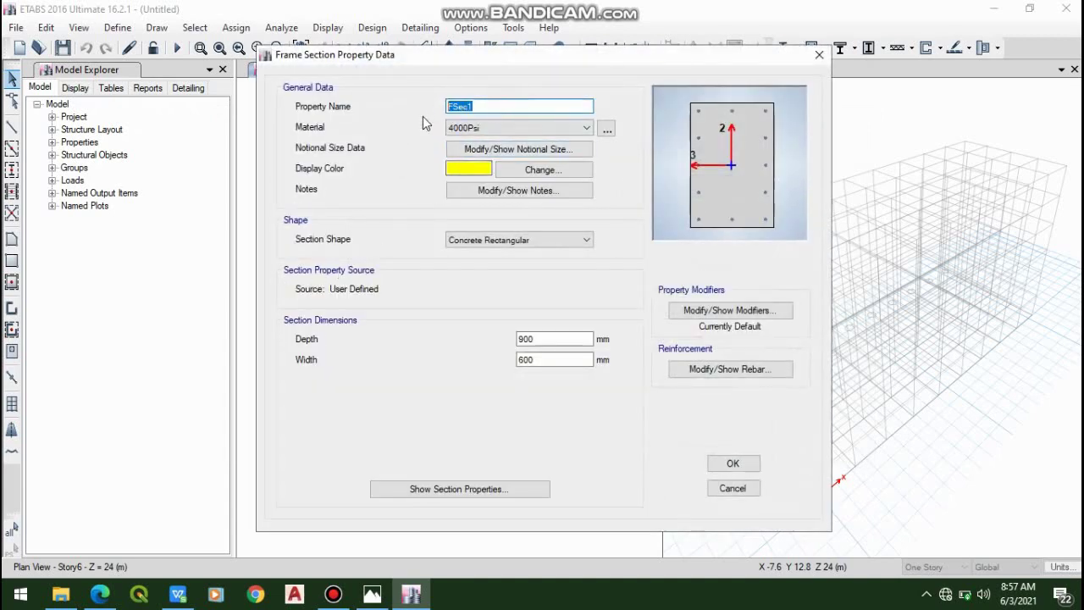
- Name the new frame section RC_COLUMN
{"action": "key", "text": "BackSpace"}
{"action": "left_click", "coordinate": [516, 106]}
{"action": "type", "text": "RC_COLUMN"}
{"action": "left_click", "coordinate": [530, 107]}
{"action": "double_click", "coordinate": [530, 108]}
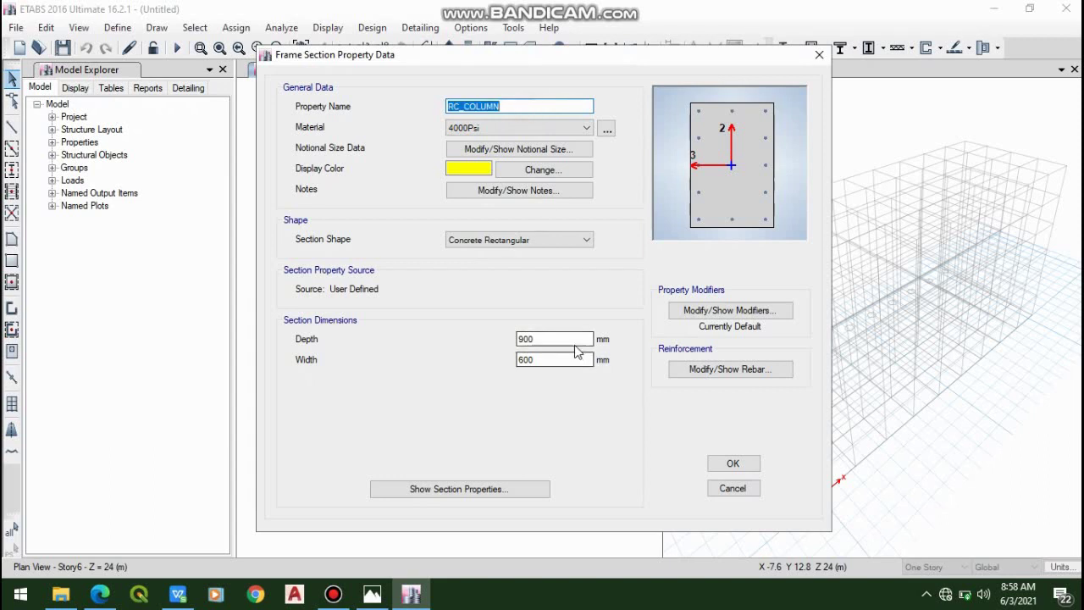
{"action": "double_click", "coordinate": [568, 336]}
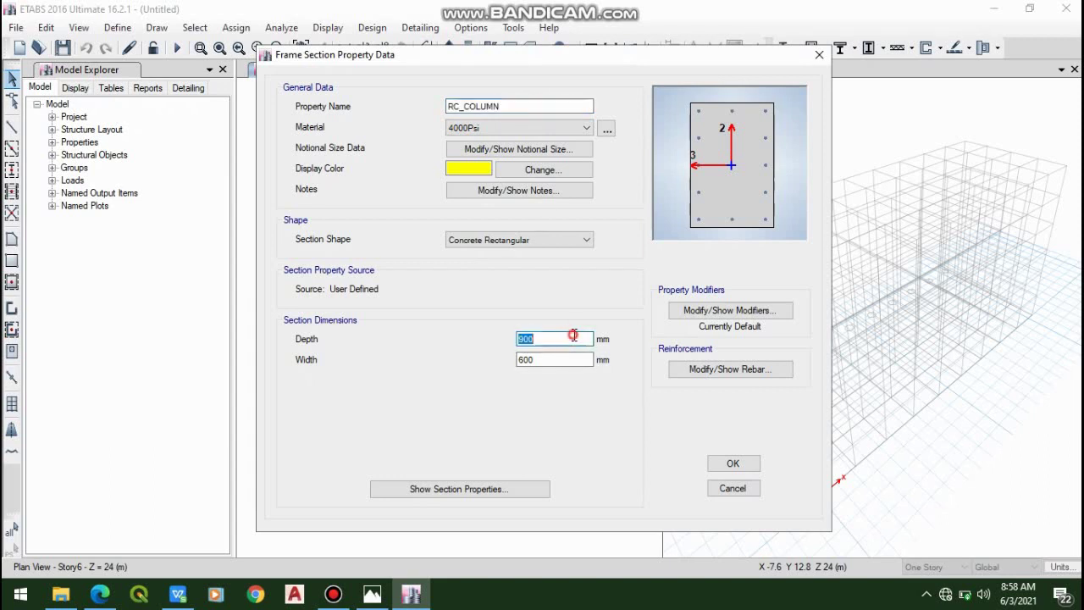
- Rename the column section RC_Column 1-2
{"action": "left_click", "coordinate": [525, 106]}
{"action": "double_click", "coordinate": [524, 106]}
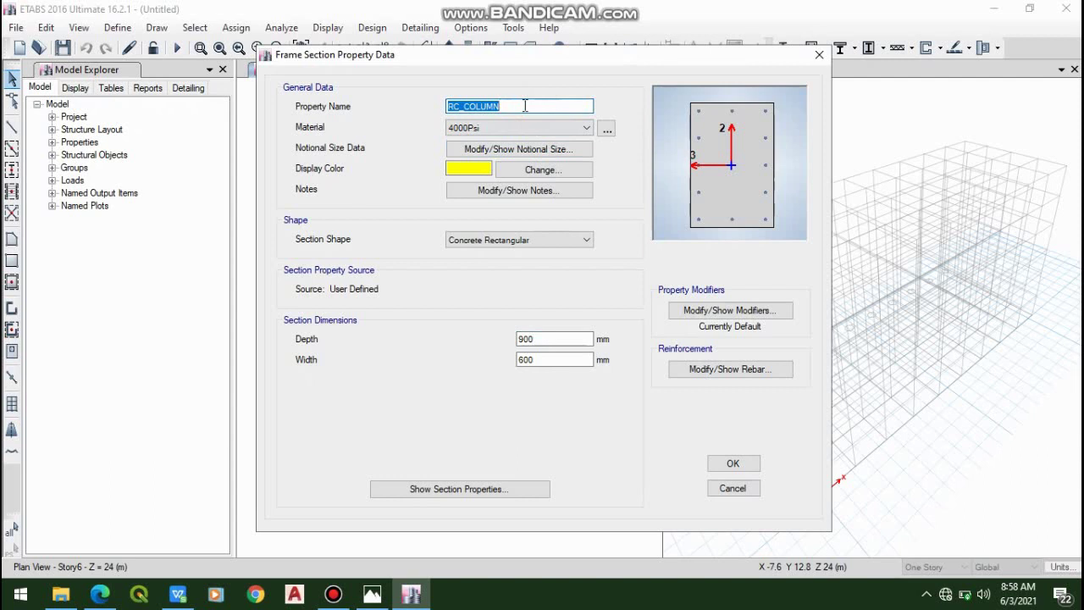
{"action": "key", "text": "BackSpace"}
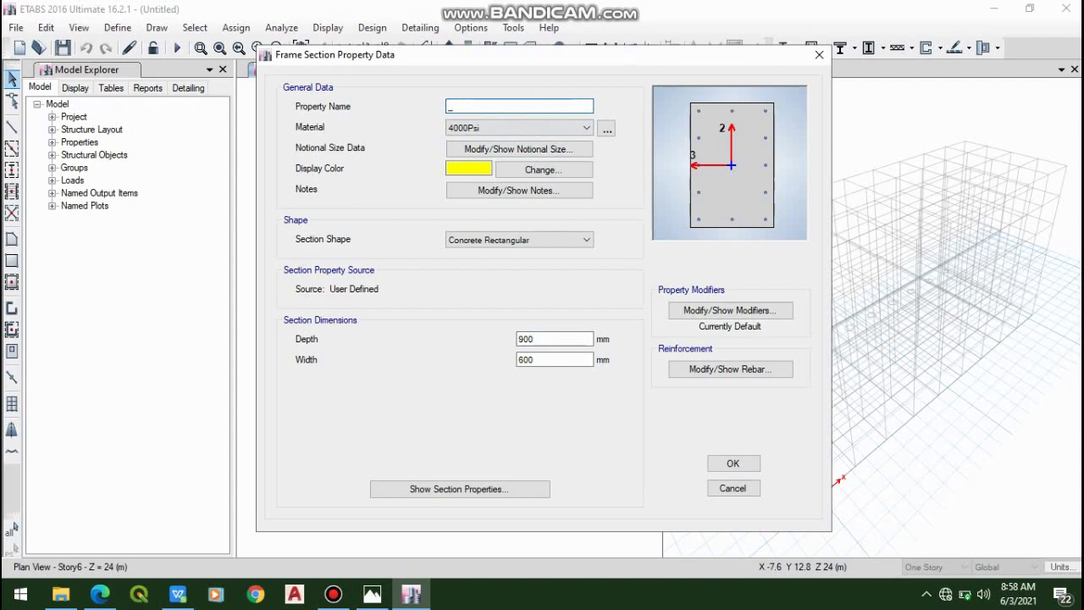
{"action": "left_click", "coordinate": [517, 105]}
{"action": "key", "text": "shift+Home"}
{"action": "left_click", "coordinate": [407, 118]}
{"action": "key", "text": "BackSpace"}
{"action": "type", "text": "RC"}
{"action": "type", "text": "2"}
{"action": "left_click", "coordinate": [538, 107]}
- Set the RC_Column 1-2 section dimensions to 500 mm depth and 500 mm width
{"action": "left_click", "coordinate": [542, 341]}
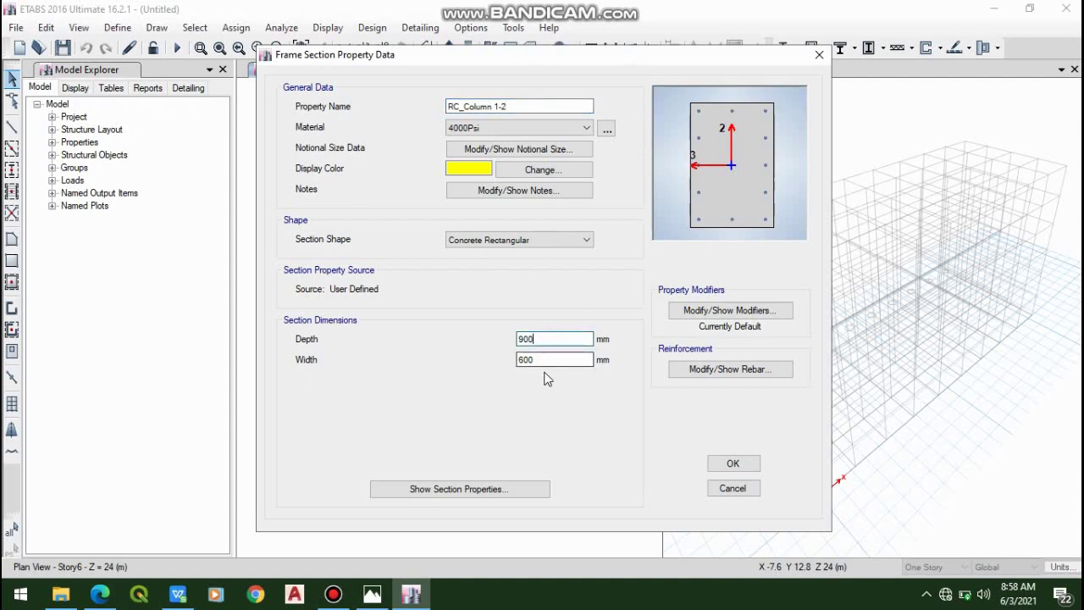
{"action": "left_click", "coordinate": [546, 361]}
{"action": "left_click", "coordinate": [551, 341]}
{"action": "key", "text": "BackSpace"}
{"action": "key", "text": "BackSpace"}
{"action": "type", "text": "500"}
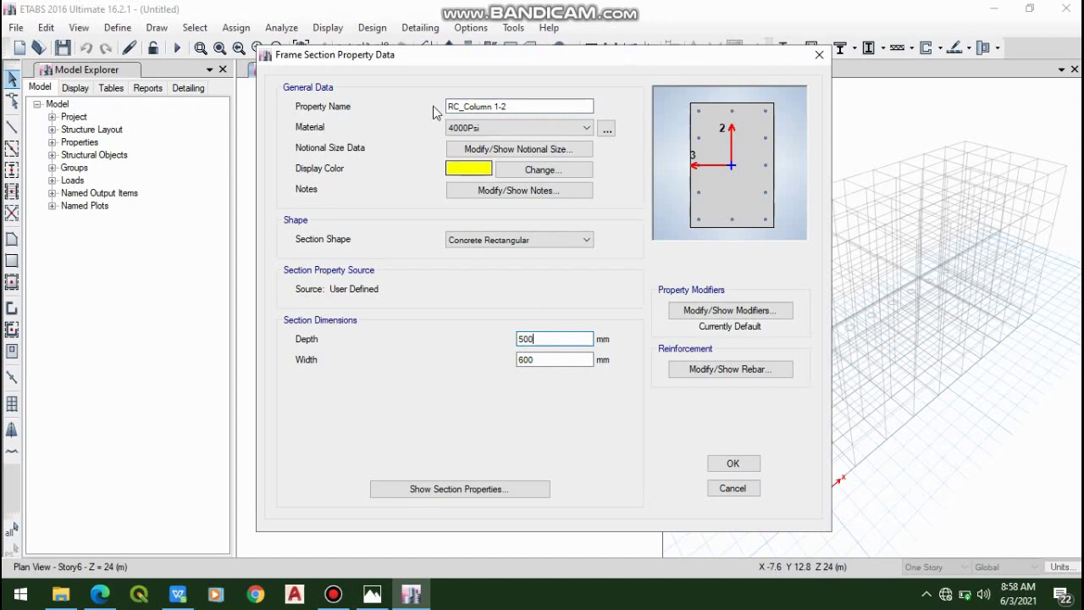
{"action": "left_click", "coordinate": [556, 365]}
{"action": "key", "text": "BackSpace"}
{"action": "key", "text": "BackSpace"}
{"action": "key", "text": "BackSpace"}
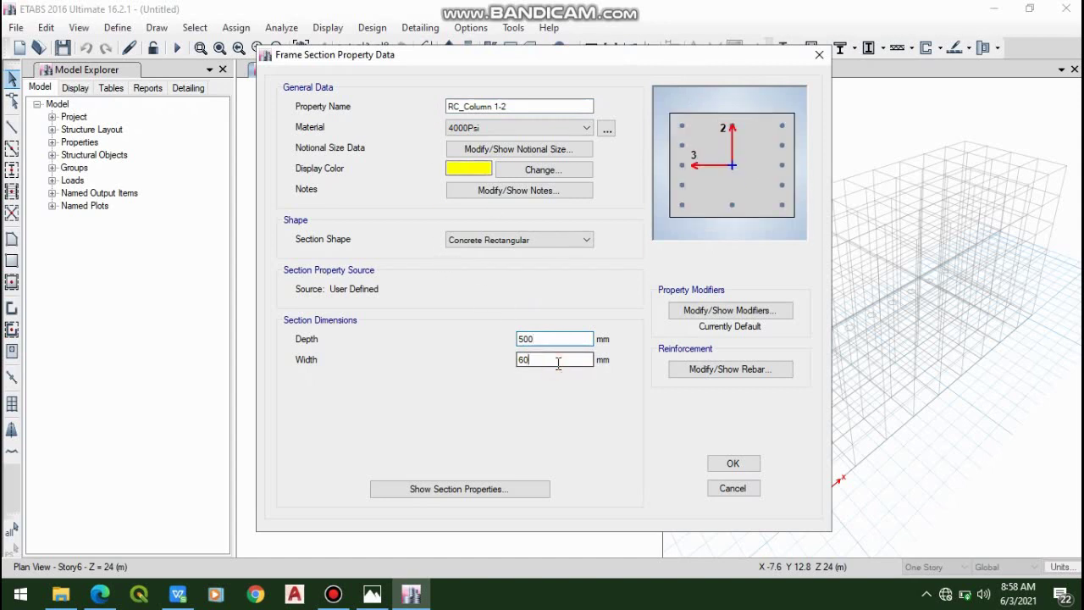
{"action": "type", "text": "500"}
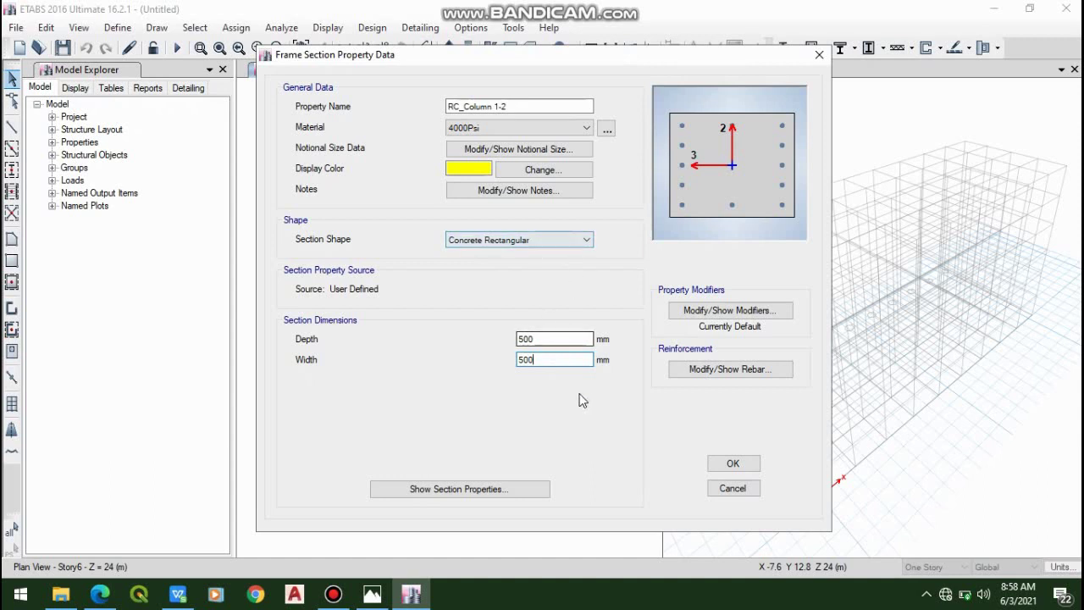
- Set RC_Column 1-2's reinforcement to size 18 longitudinal bars, size 20 corner bars and size 12 confinement bars, and accept it
{"action": "left_click", "coordinate": [738, 373]}
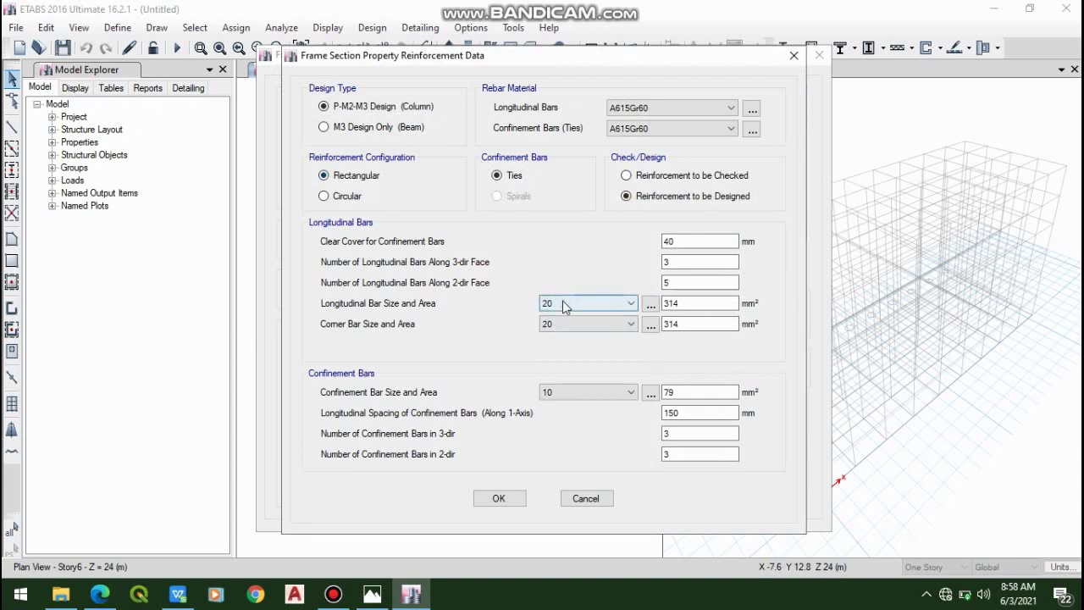
{"action": "left_click", "coordinate": [565, 305]}
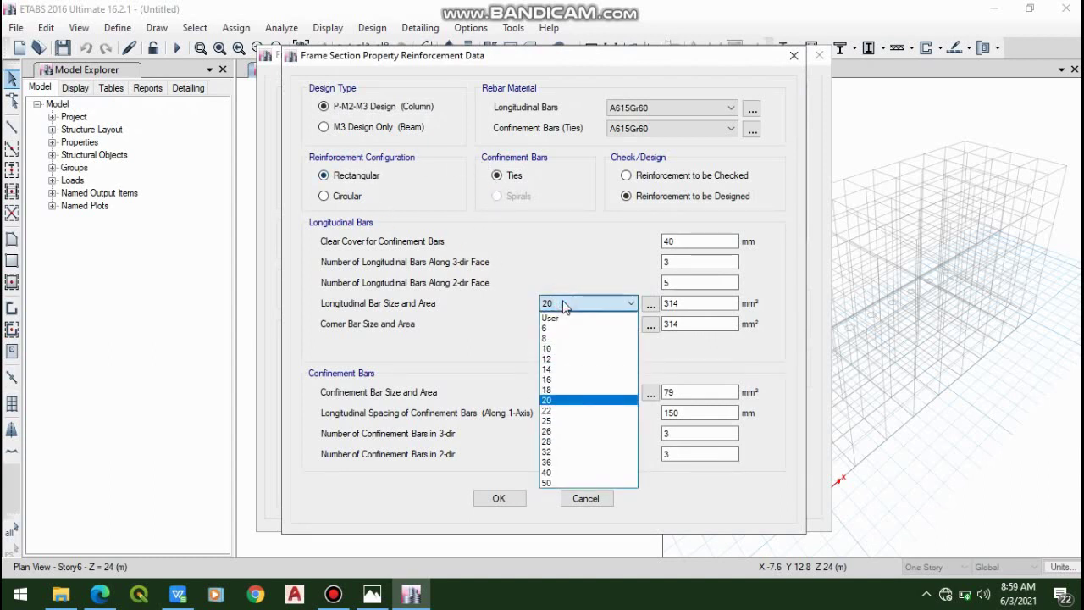
{"action": "left_click", "coordinate": [565, 305]}
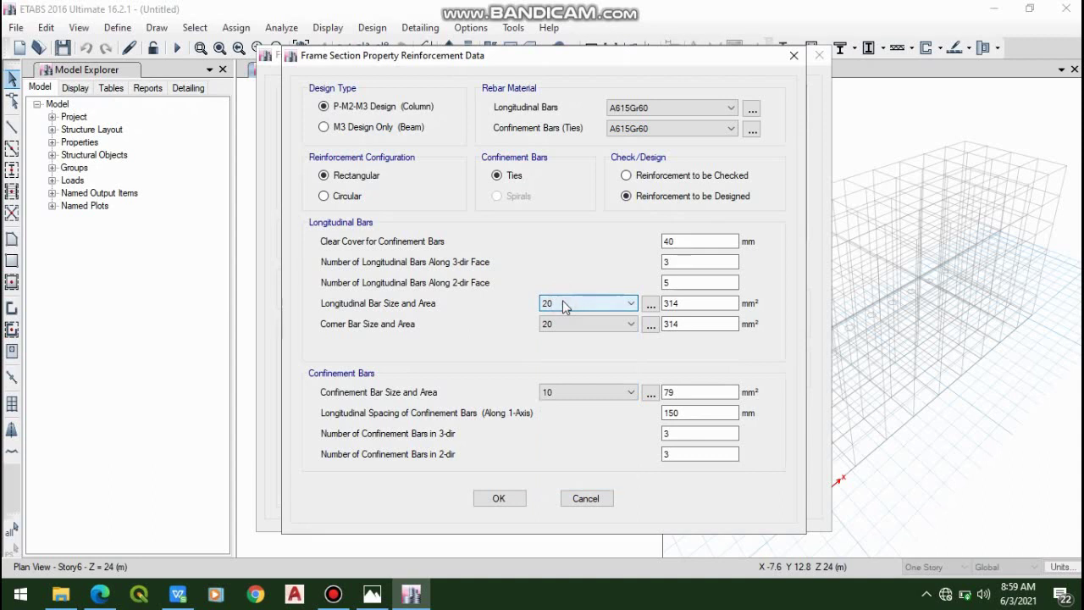
{"action": "left_click", "coordinate": [565, 305]}
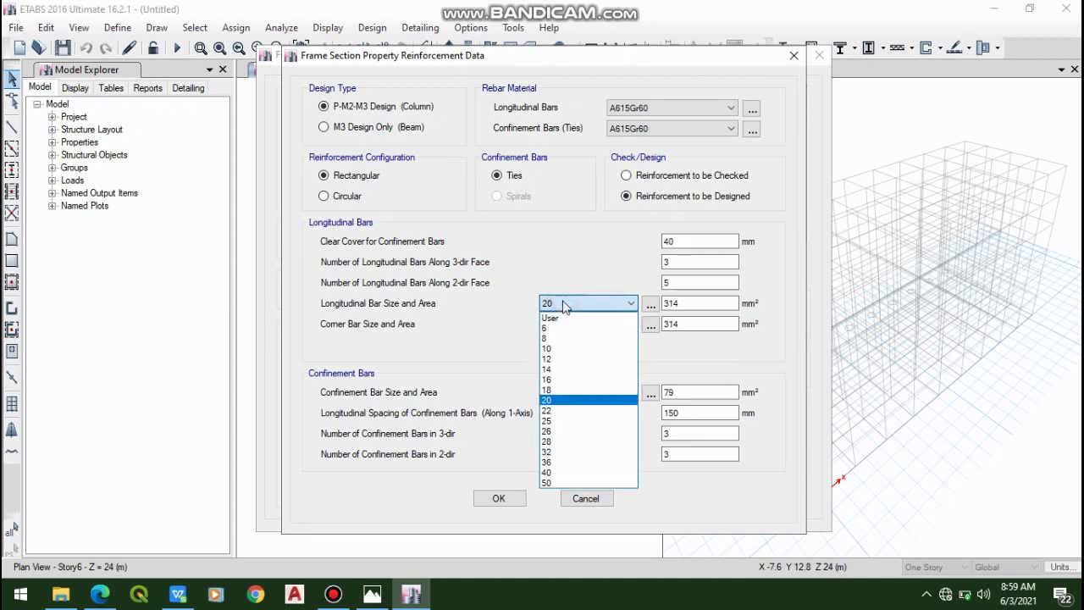
{"action": "left_click", "coordinate": [579, 391]}
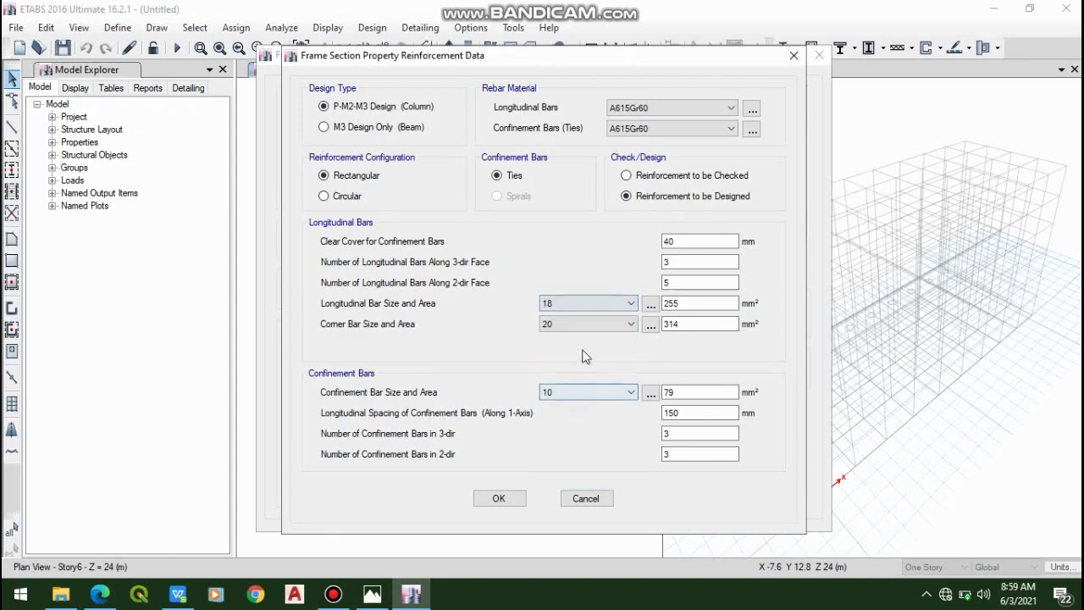
{"action": "left_click", "coordinate": [582, 329]}
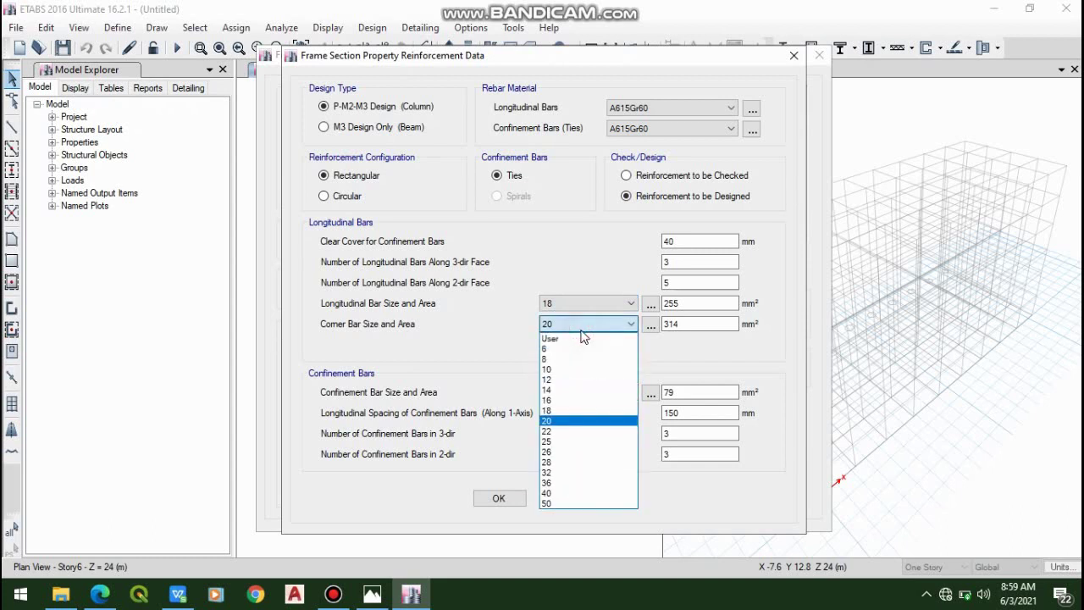
{"action": "left_click", "coordinate": [574, 422]}
{"action": "left_click", "coordinate": [584, 391]}
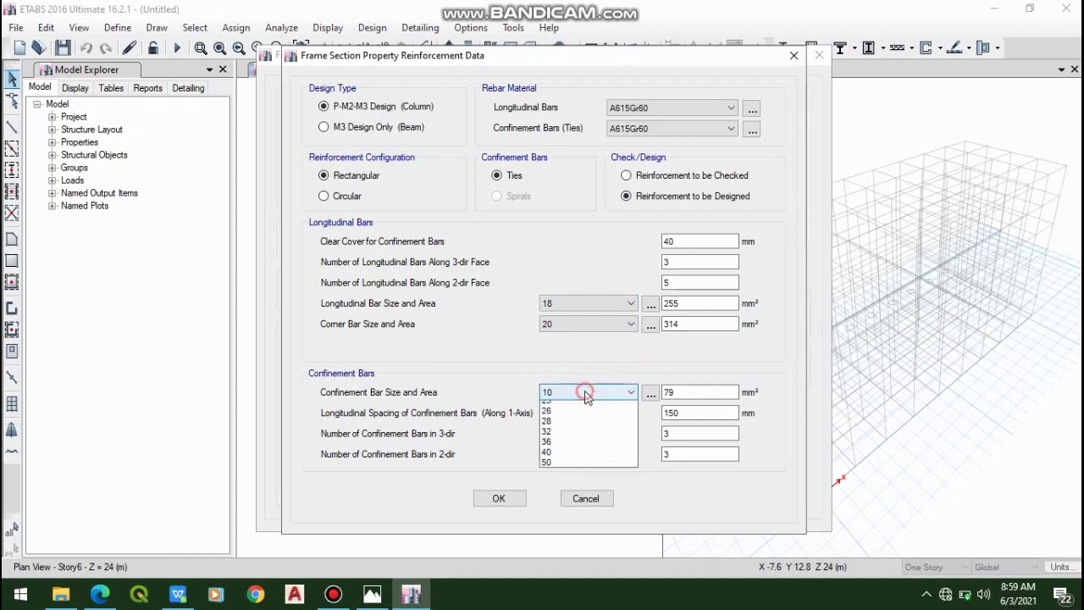
{"action": "left_click", "coordinate": [573, 448]}
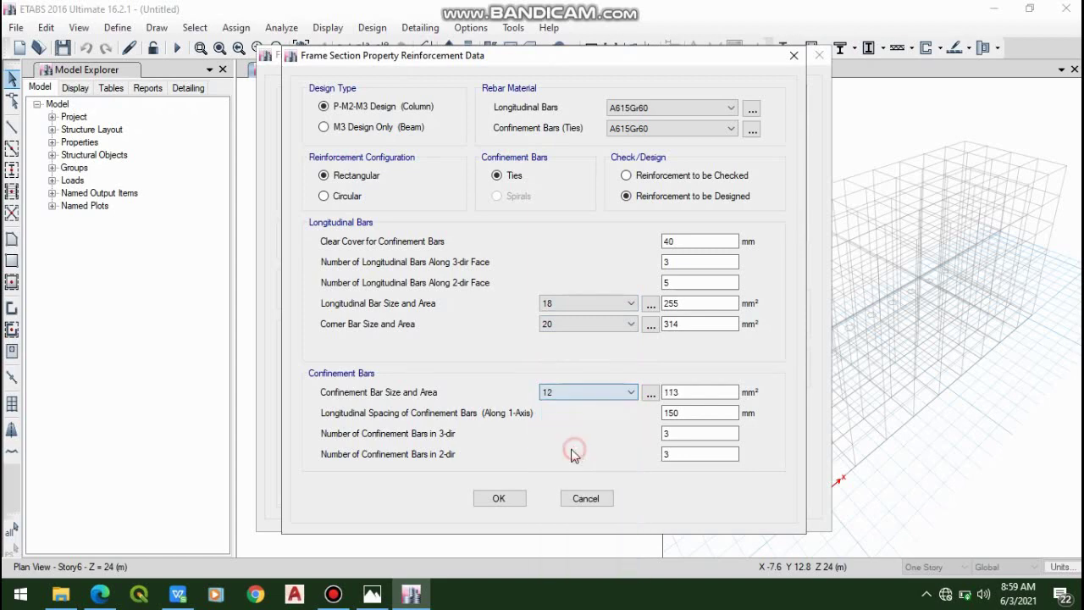
{"action": "left_click", "coordinate": [499, 499]}
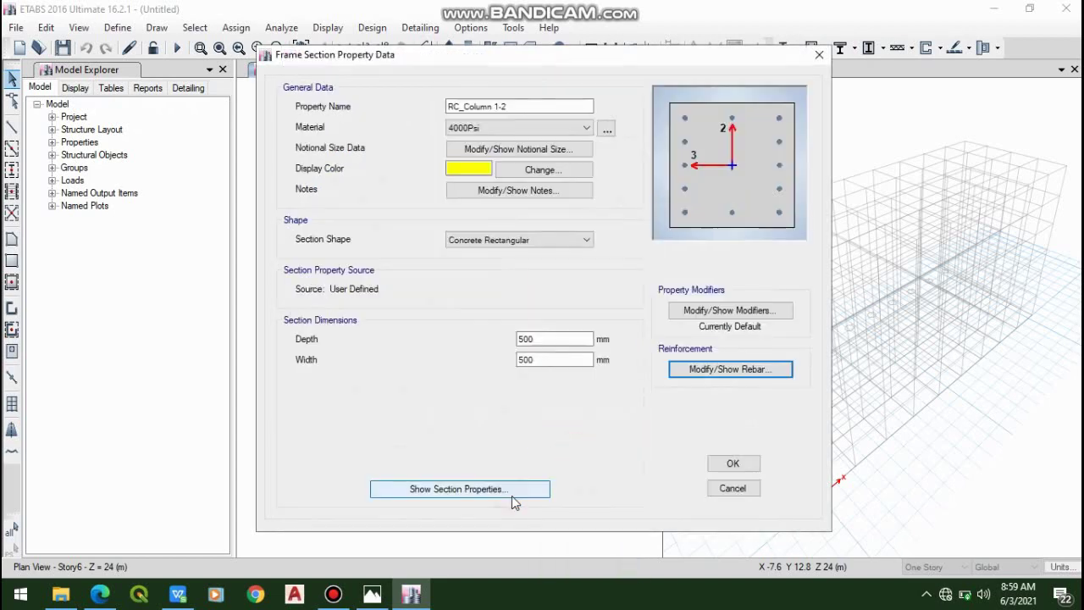
- Save the RC_Column 1-2 section and add another concrete rectangular frame section
{"action": "left_click", "coordinate": [734, 464]}
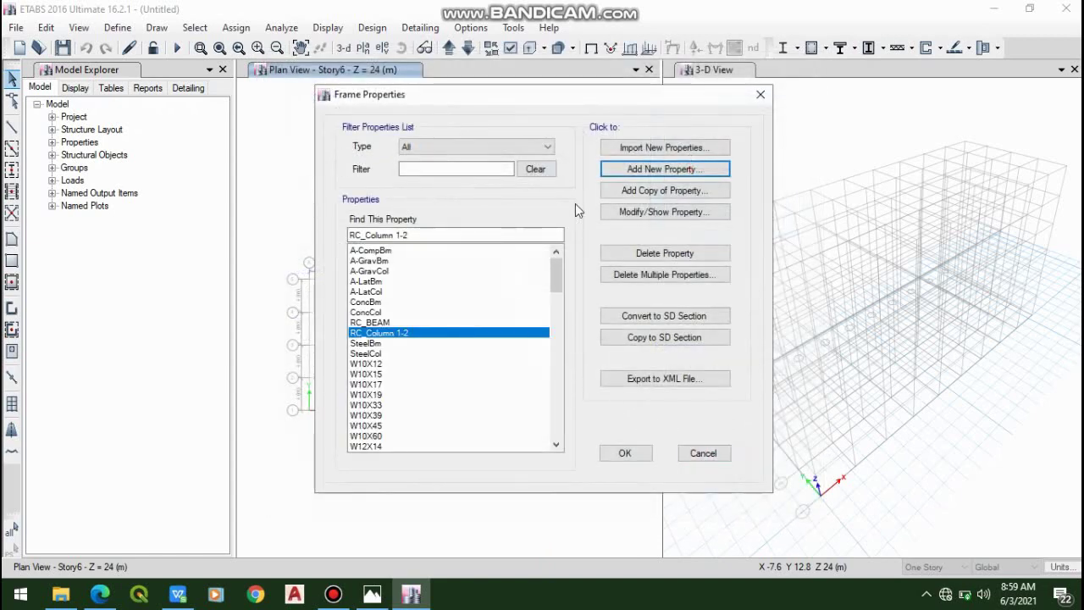
{"action": "left_click", "coordinate": [638, 170]}
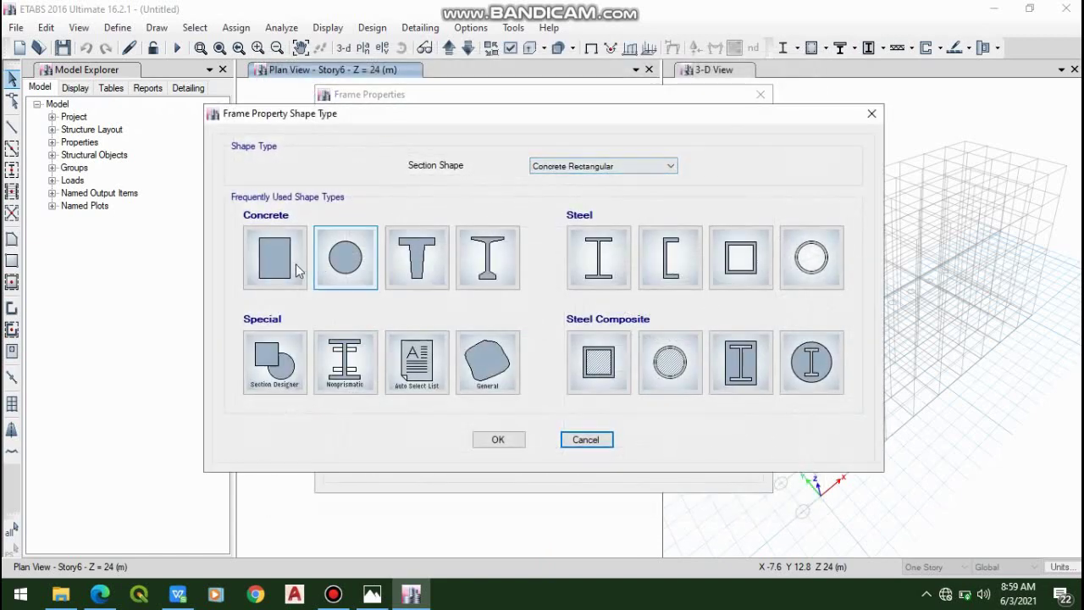
{"action": "left_click", "coordinate": [294, 266]}
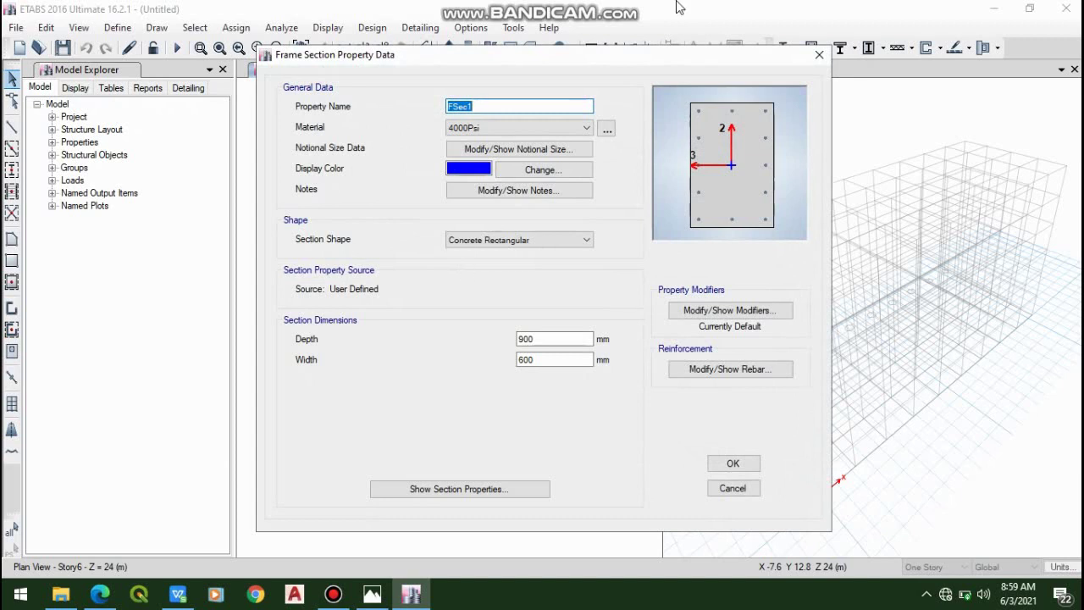
- Name the new frame section RC_COLUMN_2-3
{"action": "key", "text": "BackSpace"}
{"action": "key", "text": "BackSpace"}
{"action": "key", "text": "BackSpace"}
{"action": "key", "text": "BackSpace"}
{"action": "key", "text": "BackSpace"}
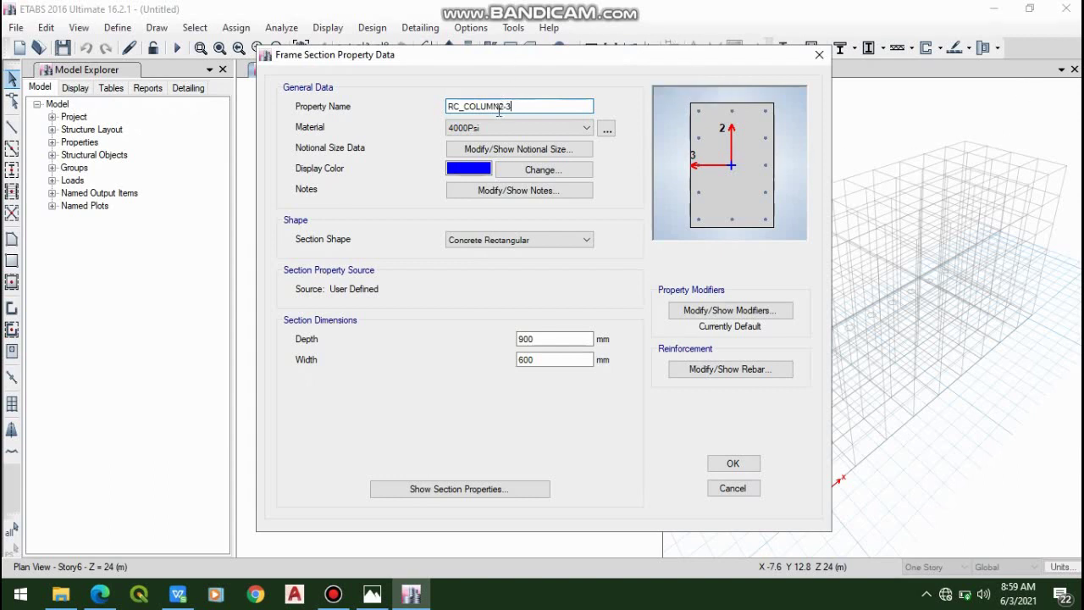
{"action": "key", "text": "BackSpace"}
{"action": "key", "text": "BackSpace"}
{"action": "left_click", "coordinate": [541, 108]}
{"action": "left_click", "coordinate": [540, 108]}
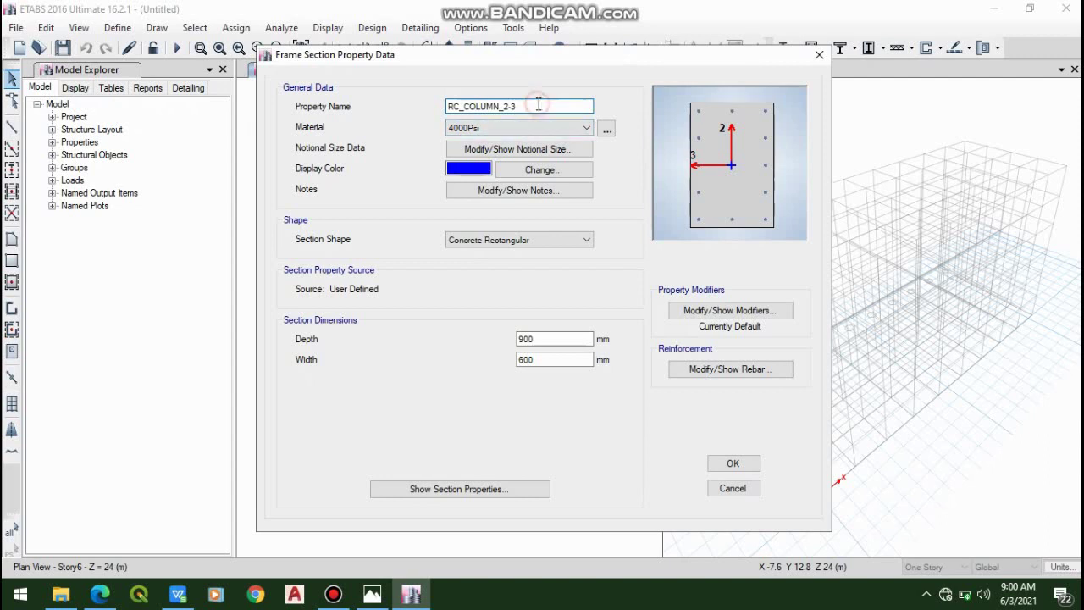
- Set the RC_COLUMN_2-3 section dimensions to 450 mm depth and 450 mm width
{"action": "left_click", "coordinate": [553, 338]}
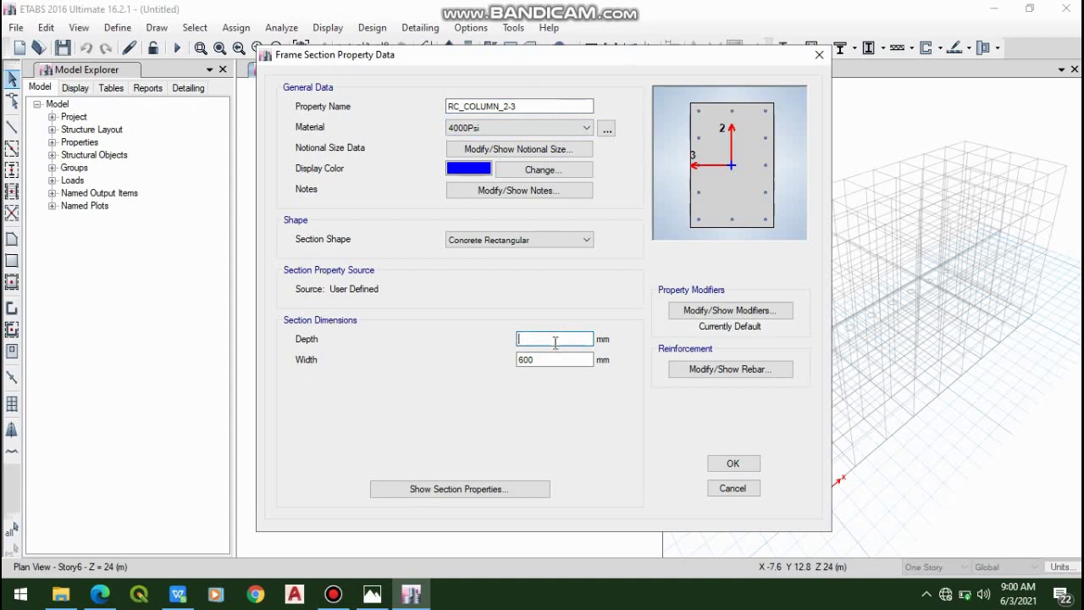
{"action": "type", "text": "450"}
{"action": "left_click", "coordinate": [557, 358]}
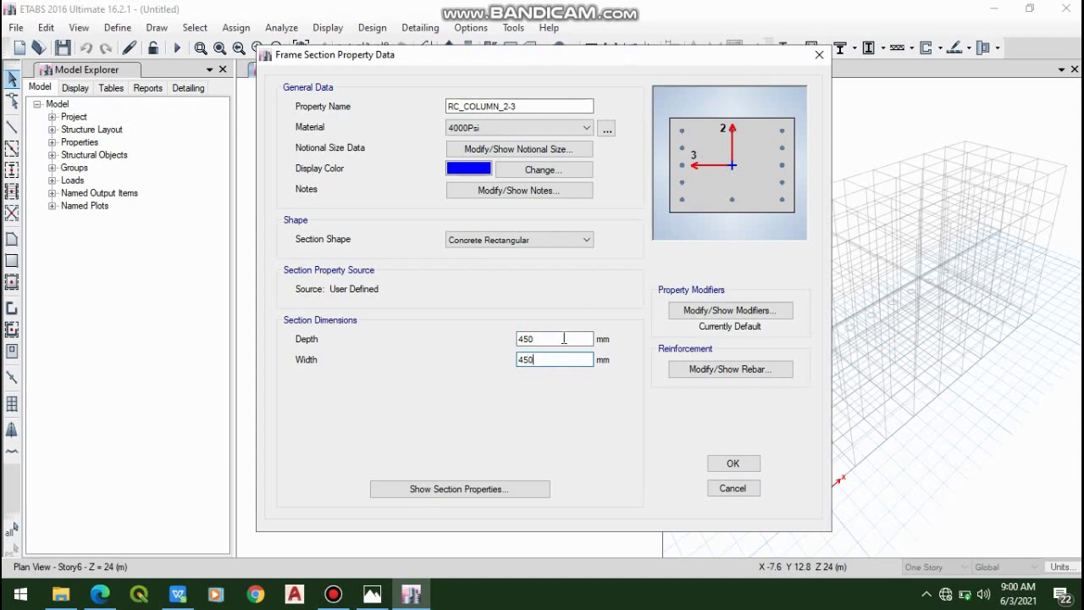
{"action": "left_click", "coordinate": [564, 338]}
{"action": "left_click", "coordinate": [561, 362]}
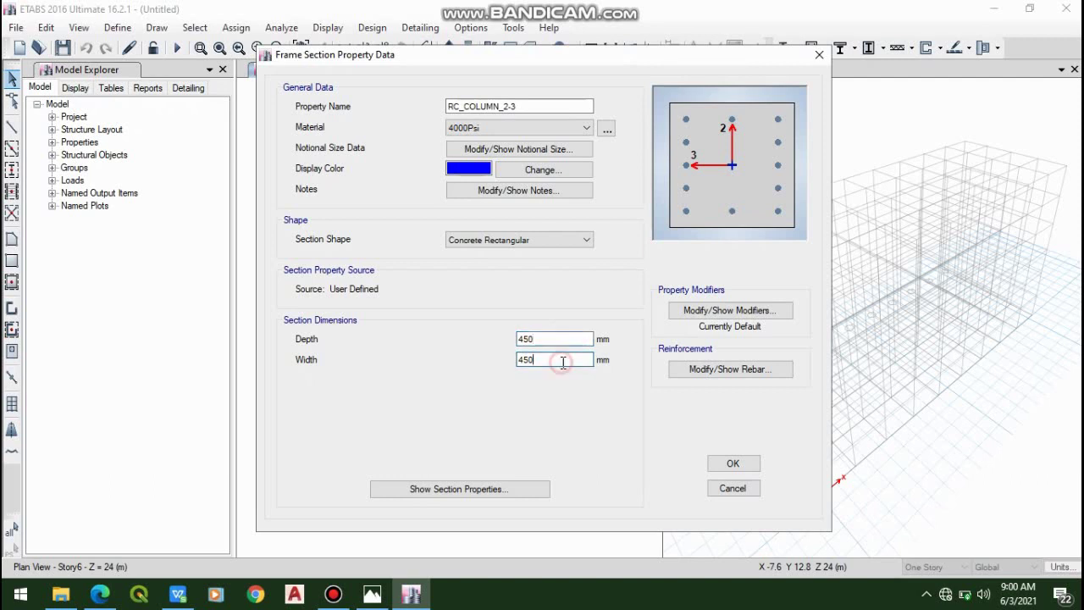
- Keep RC_COLUMN_2-3's reinforcement as P-M2-M3 Design (Column), set size 12 confinement bars and size 18 longitudinal bars, and accept it
{"action": "left_click", "coordinate": [708, 371]}
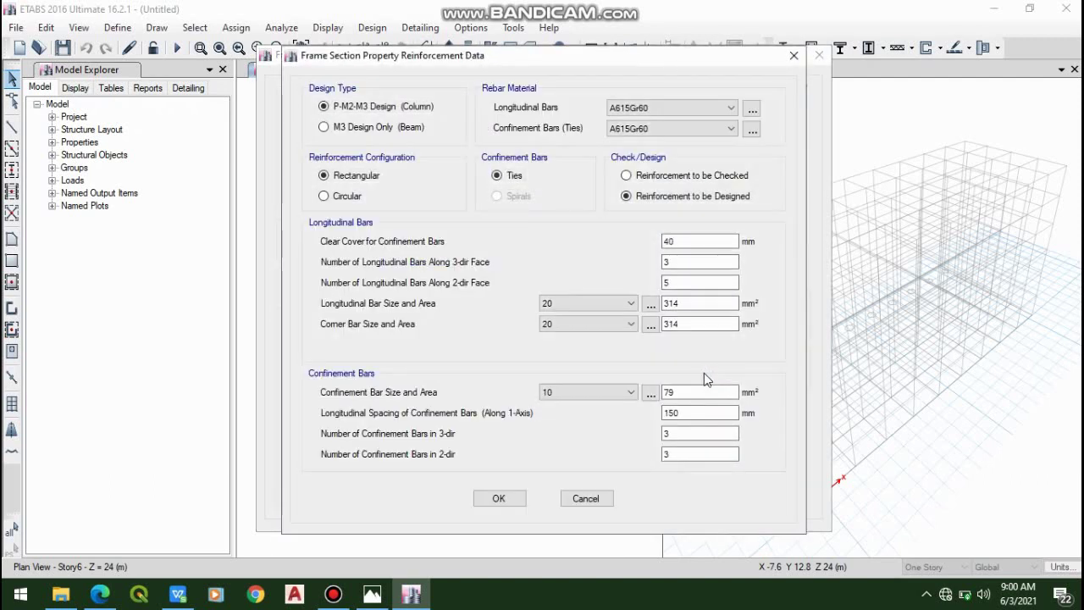
{"action": "left_click", "coordinate": [384, 128]}
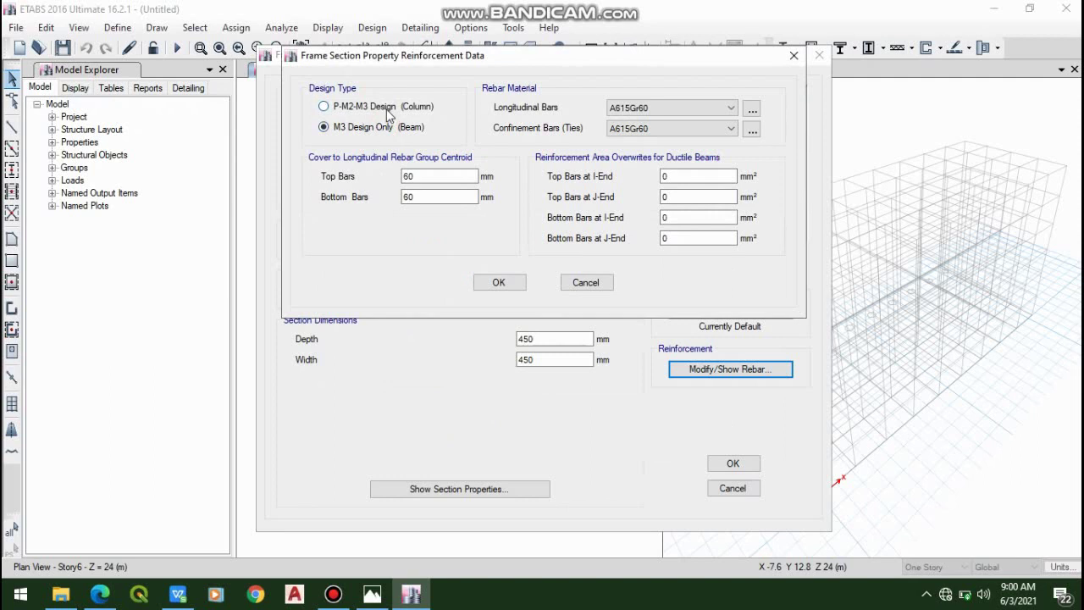
{"action": "left_click", "coordinate": [387, 109]}
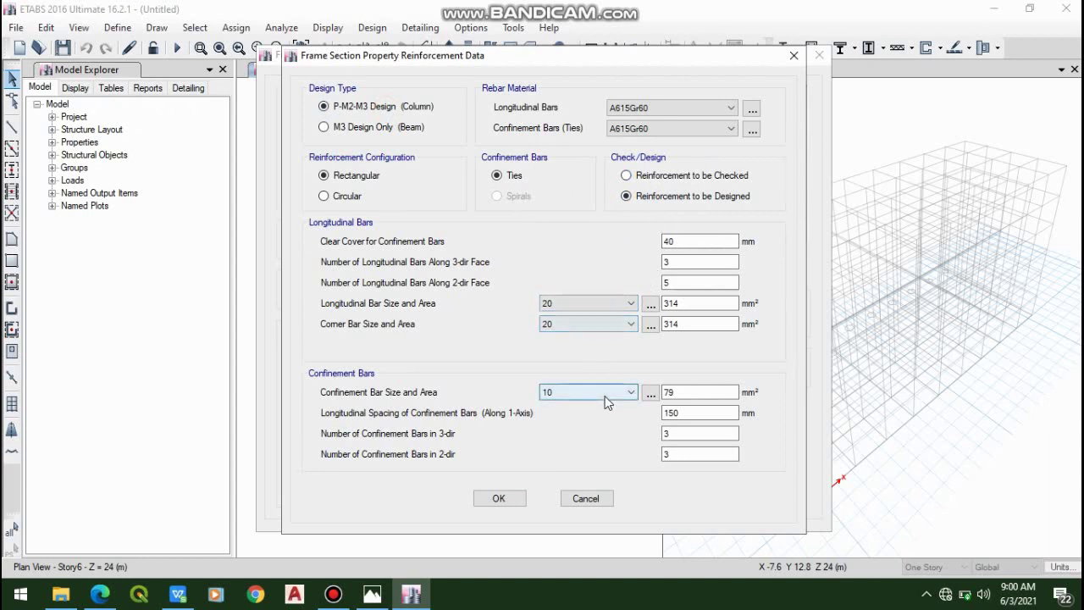
{"action": "left_click", "coordinate": [549, 391]}
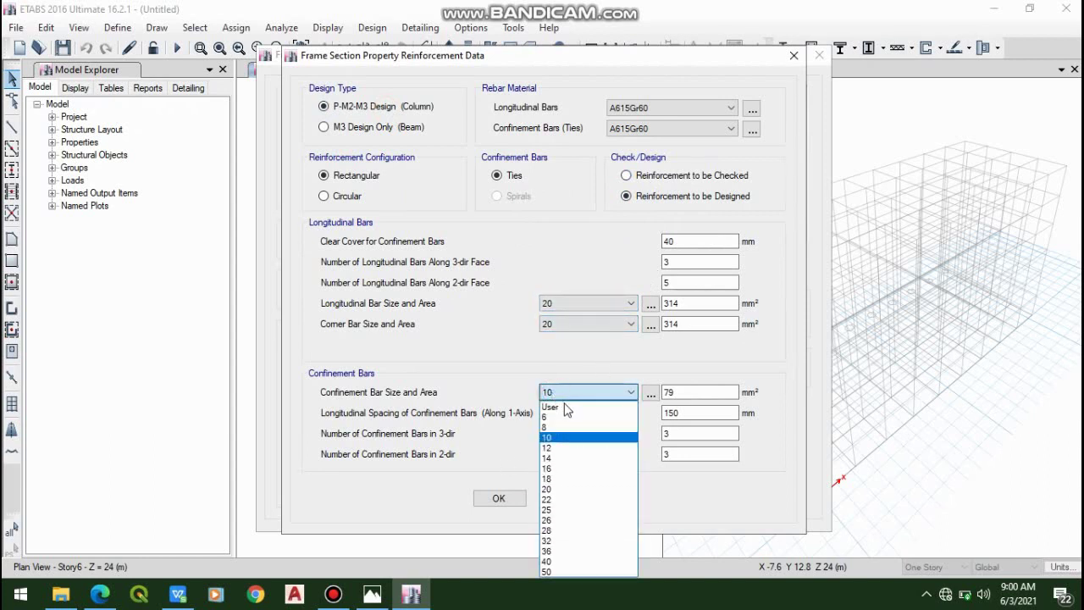
{"action": "left_click", "coordinate": [565, 448]}
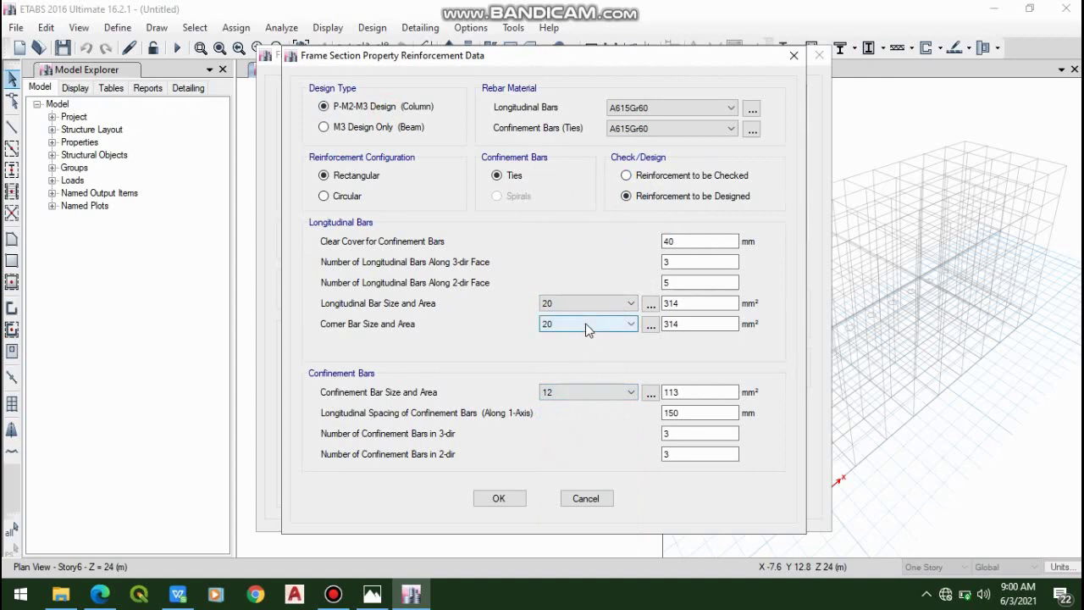
{"action": "left_click", "coordinate": [585, 305]}
{"action": "left_click", "coordinate": [582, 390]}
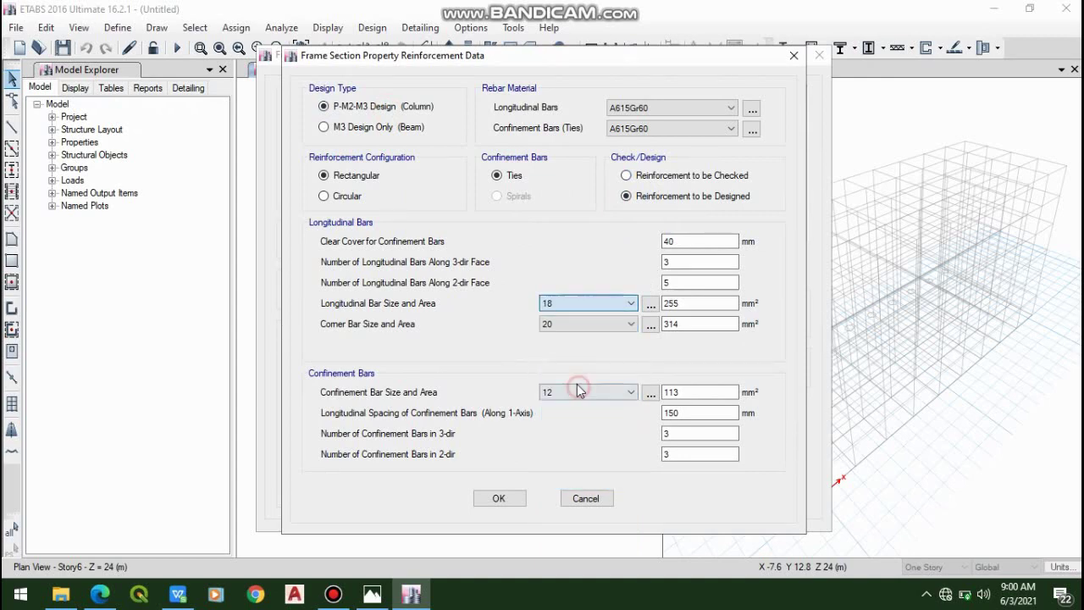
{"action": "left_click", "coordinate": [498, 498]}
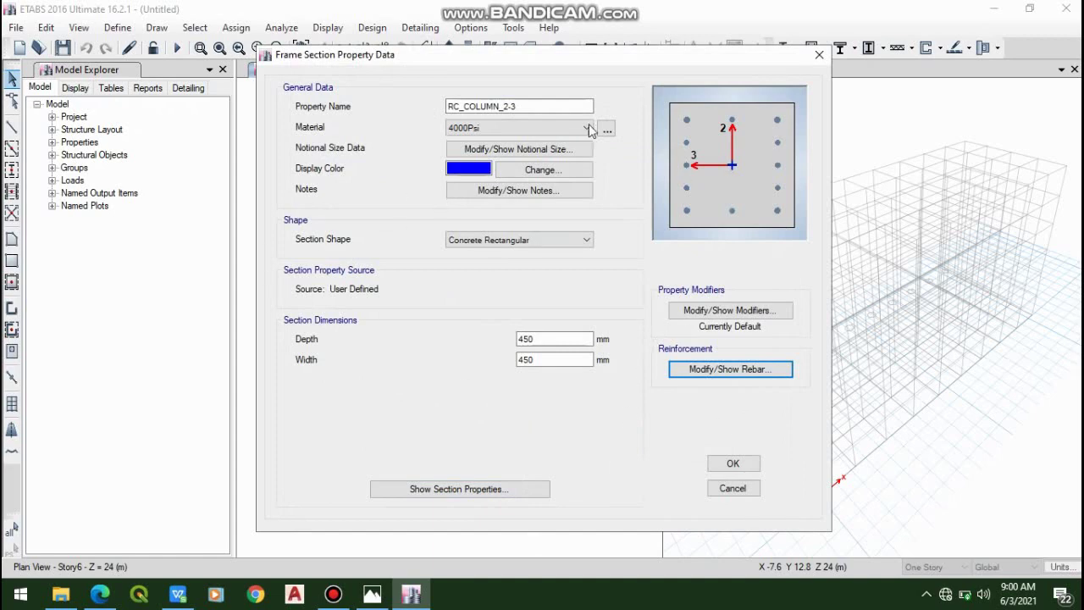
- Save the RC_COLUMN_2-3 section and review the reinforcement settings of RC_Column 1-2
{"action": "left_click", "coordinate": [562, 106]}
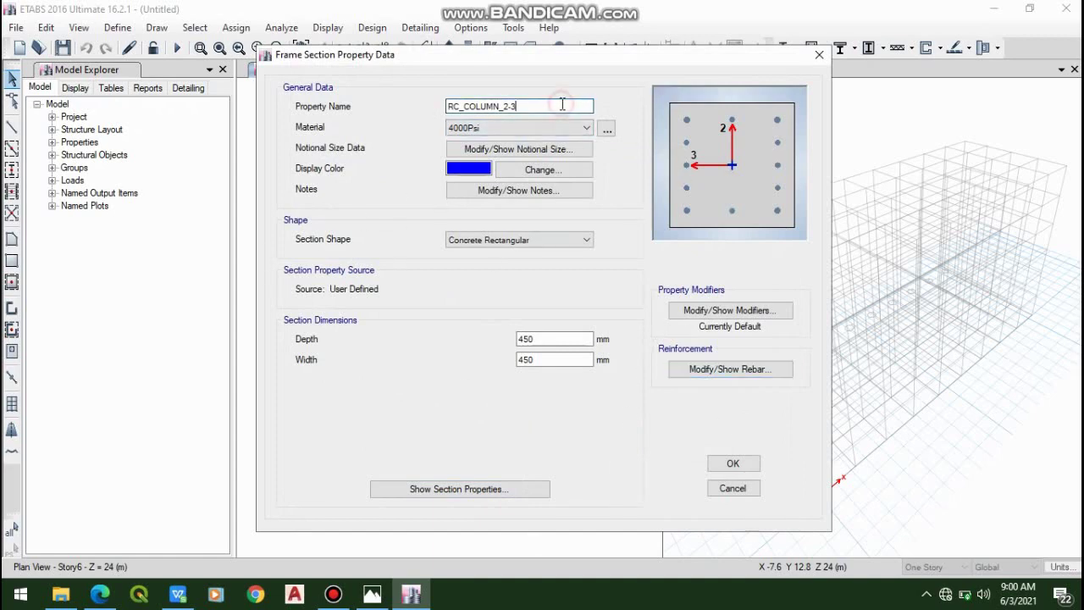
{"action": "left_click", "coordinate": [739, 467]}
{"action": "left_click", "coordinate": [438, 333]}
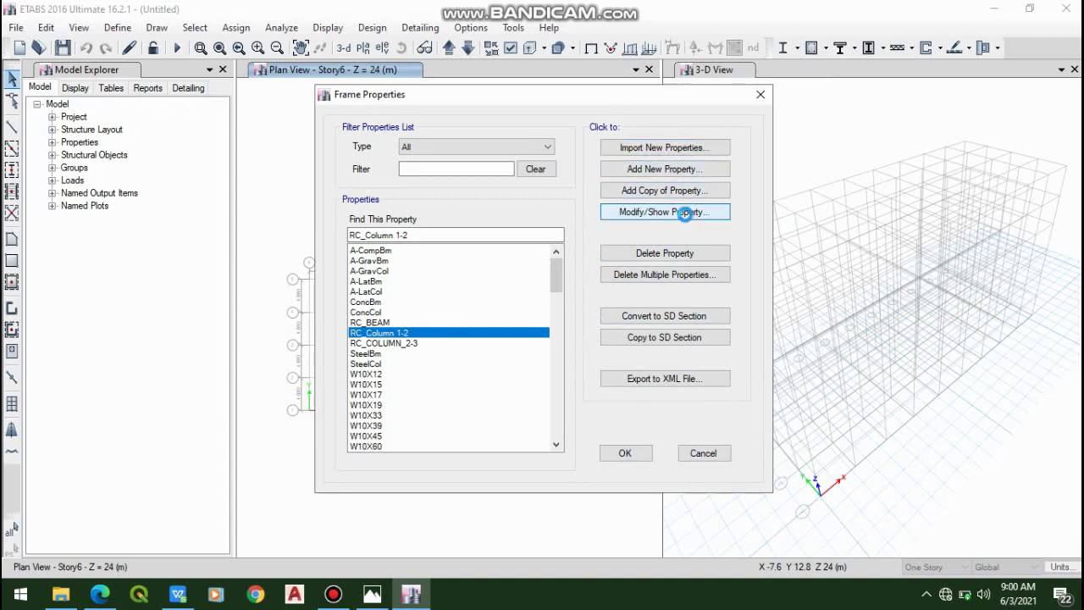
{"action": "left_click", "coordinate": [687, 213]}
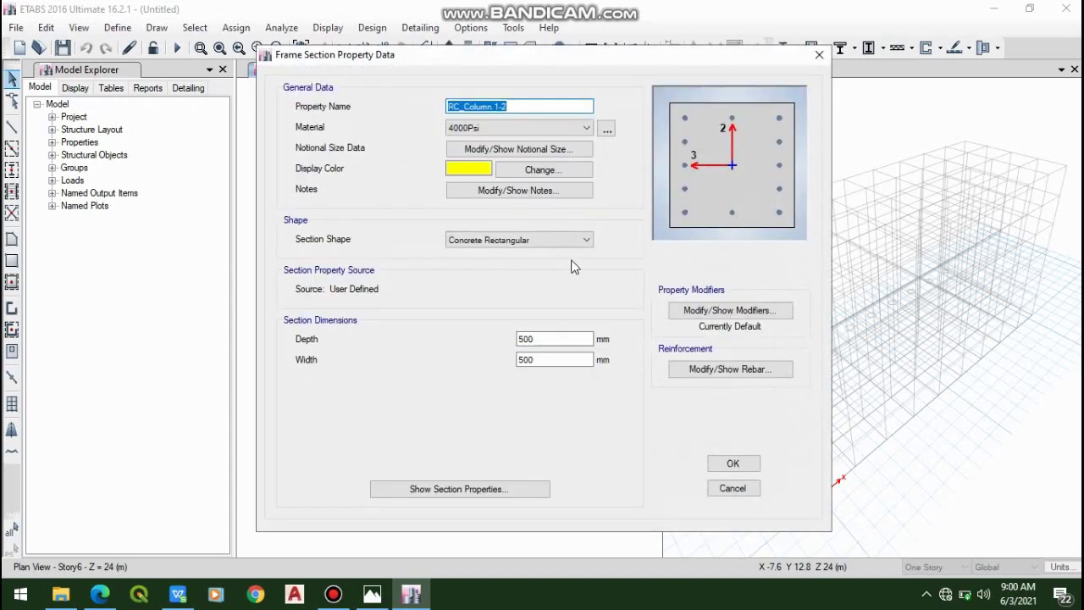
{"action": "left_click", "coordinate": [720, 369]}
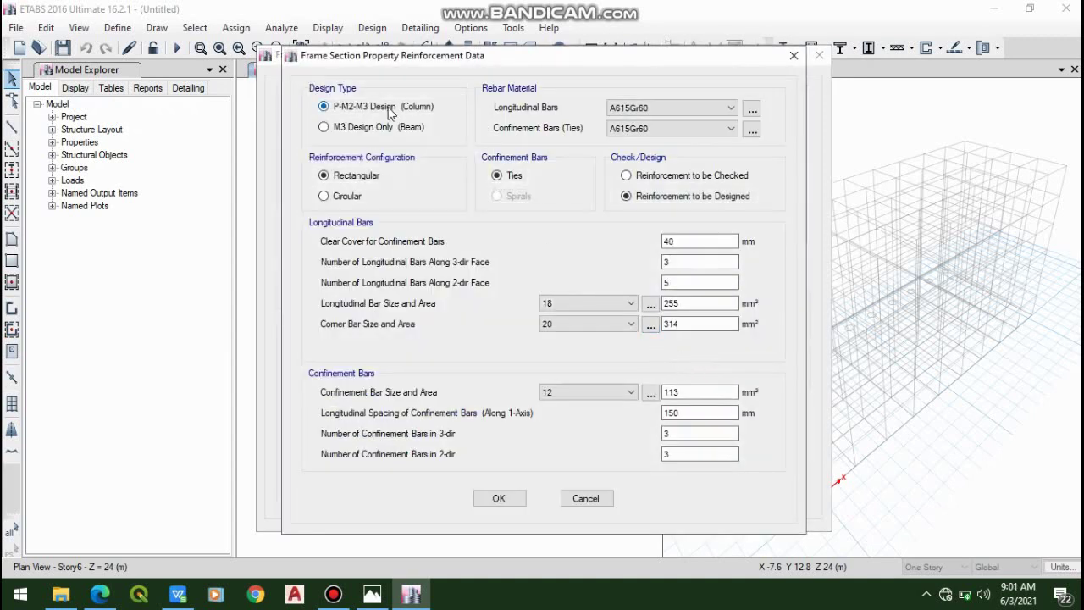
{"action": "left_click", "coordinate": [388, 107]}
{"action": "left_click", "coordinate": [794, 55]}
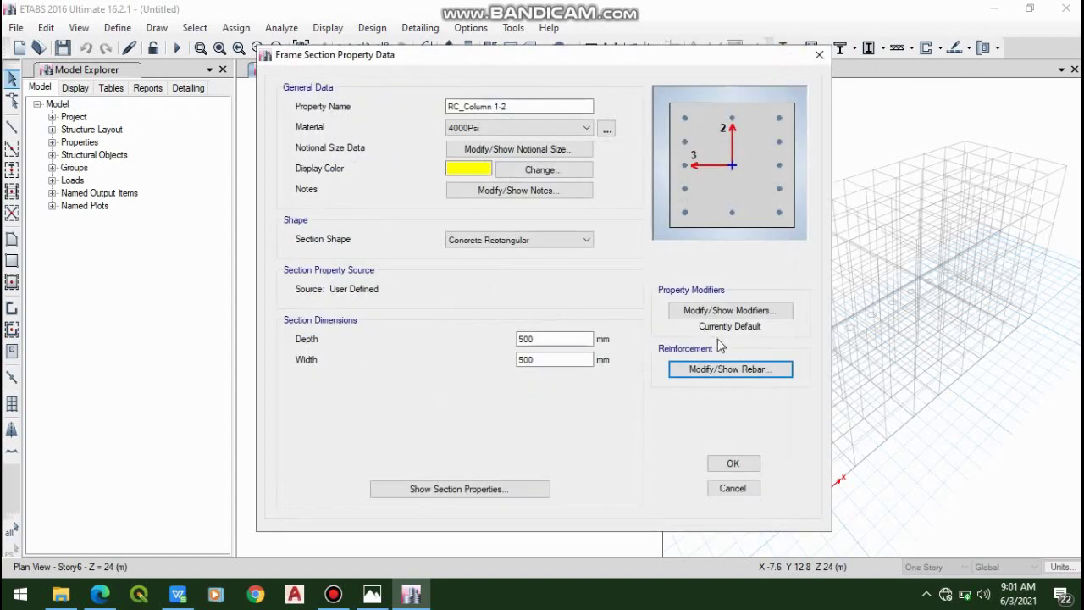
{"action": "left_click", "coordinate": [733, 463]}
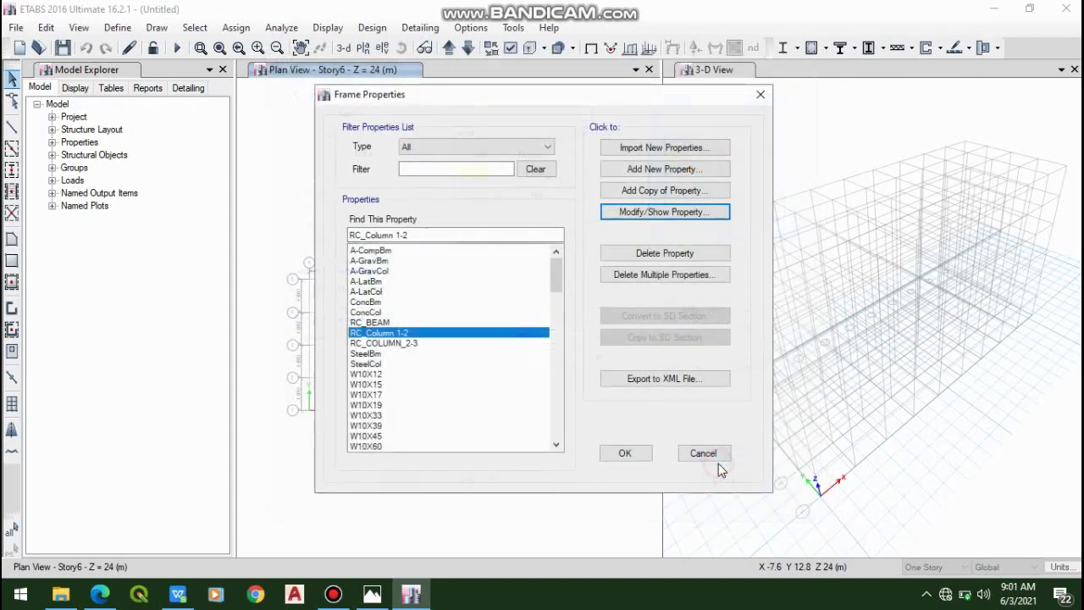
- Review the reinforcement design type and cover settings of the RC_BEAM section
{"action": "left_click", "coordinate": [444, 322]}
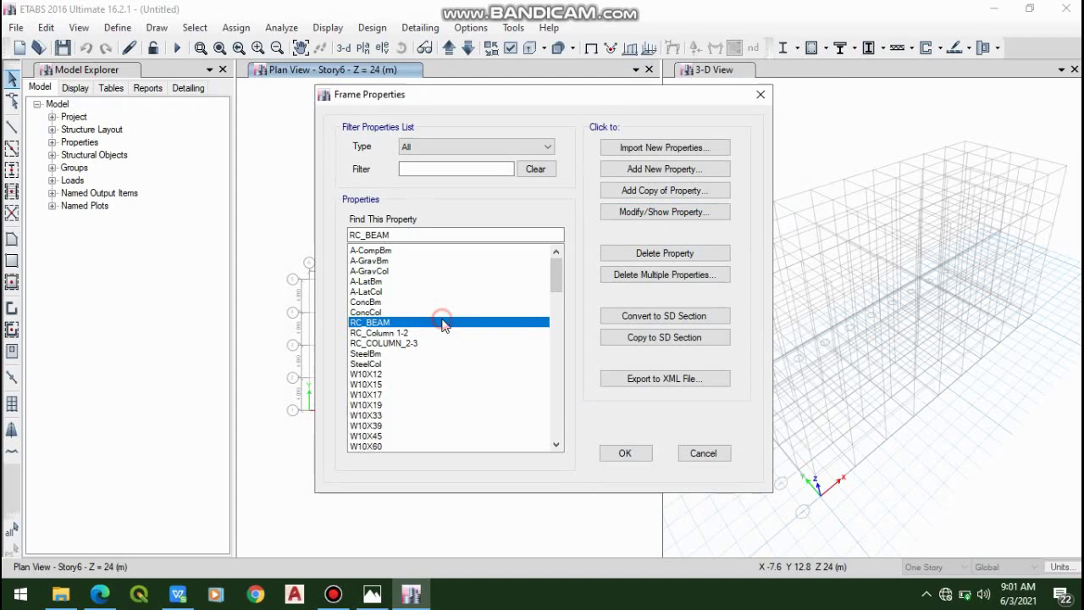
{"action": "left_click", "coordinate": [677, 213]}
{"action": "left_click", "coordinate": [721, 371]}
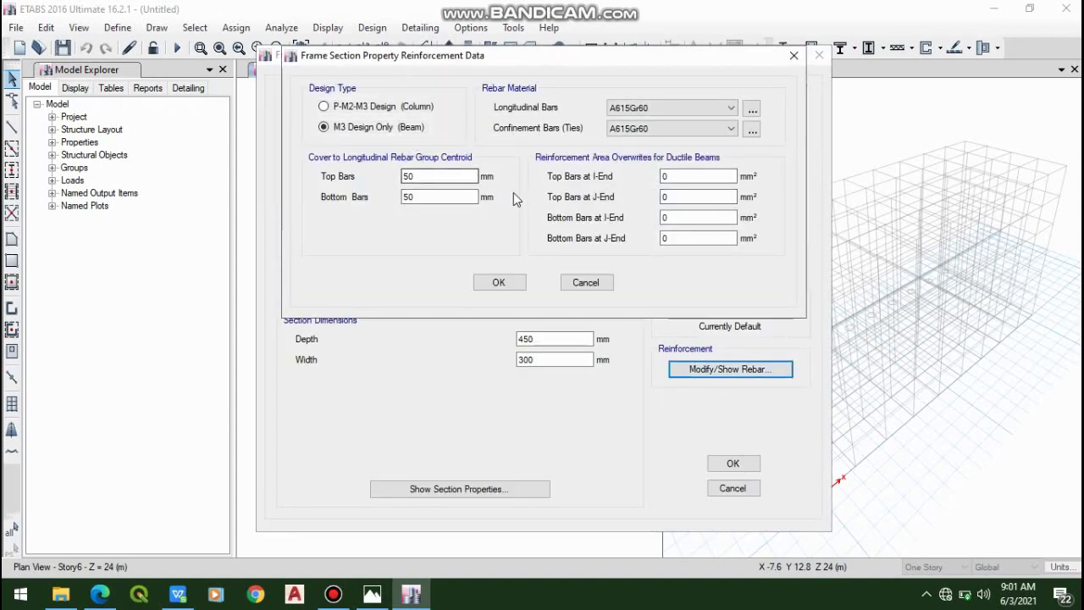
{"action": "left_click", "coordinate": [499, 282]}
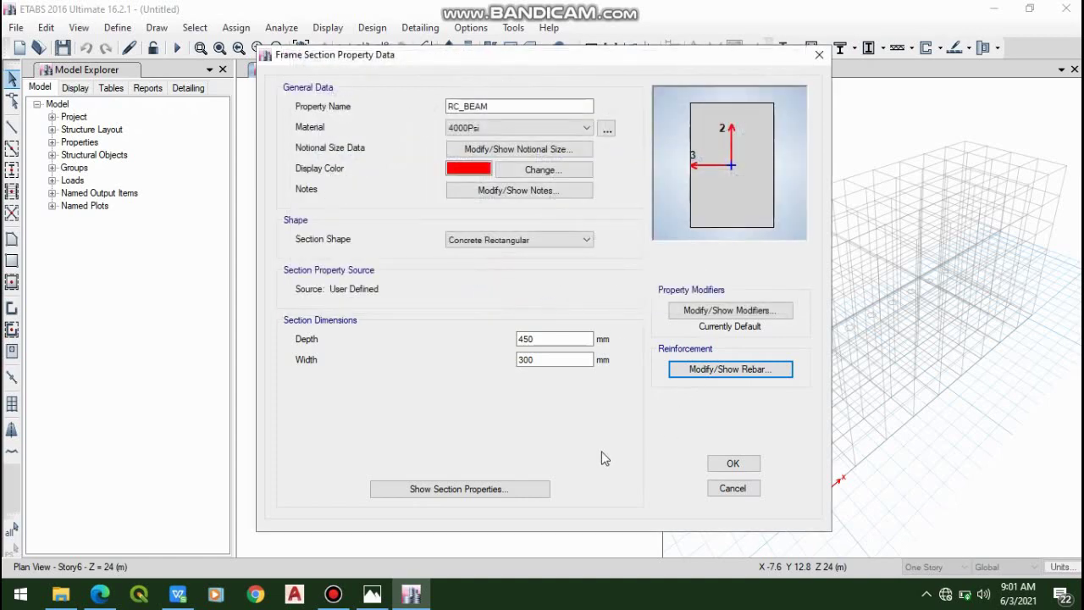
{"action": "left_click", "coordinate": [733, 460]}
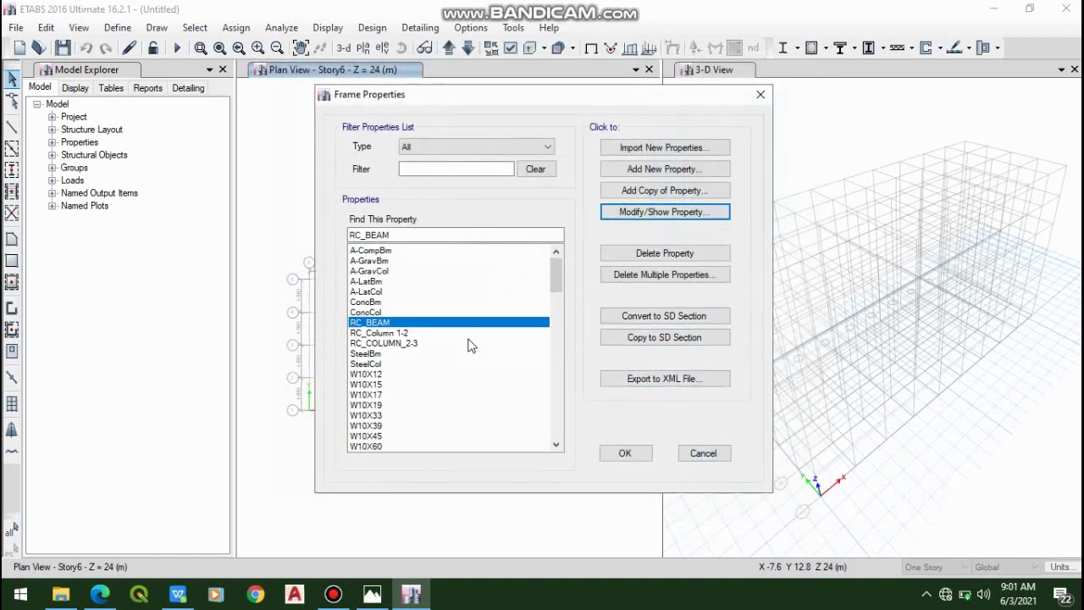
- Rename the RC_COLUMN_2-3 frame section as RC_COLUMN_3-4
{"action": "left_click", "coordinate": [466, 333]}
{"action": "left_click", "coordinate": [465, 343]}
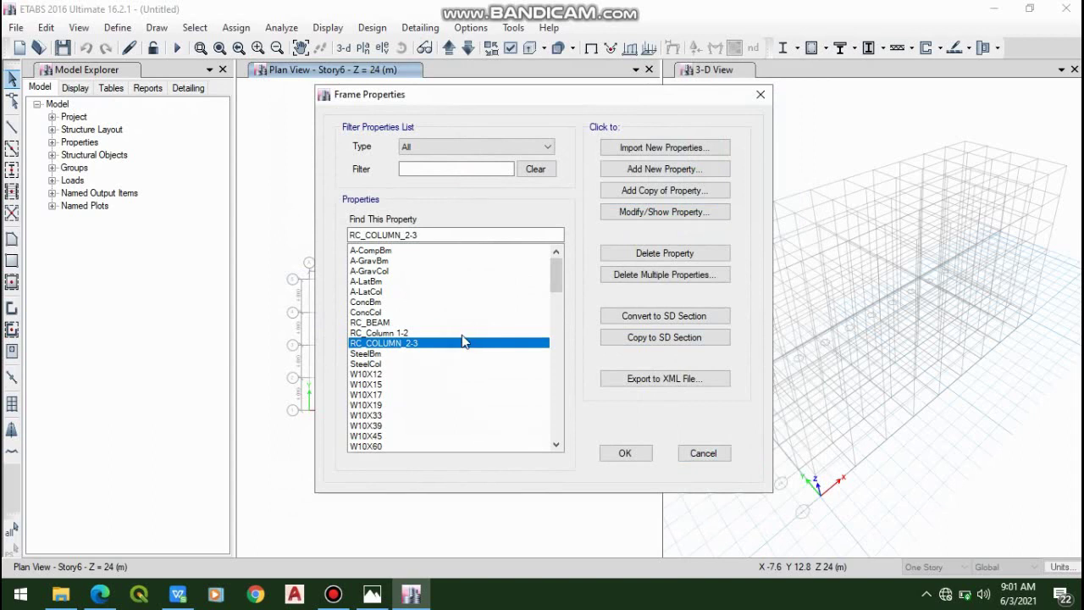
{"action": "left_click", "coordinate": [460, 336]}
{"action": "left_click", "coordinate": [456, 344]}
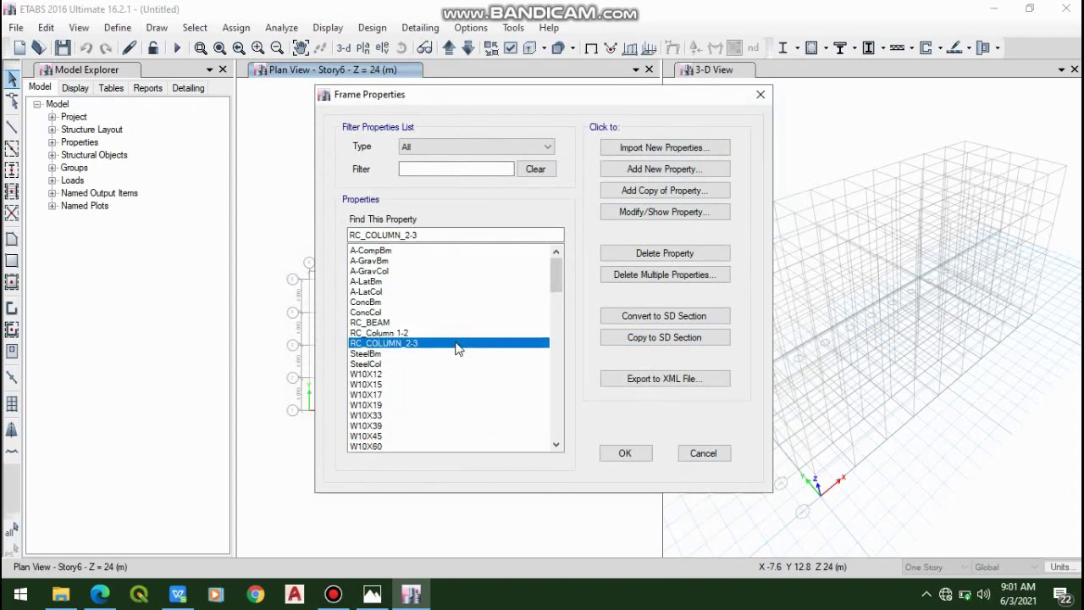
{"action": "left_click", "coordinate": [673, 216]}
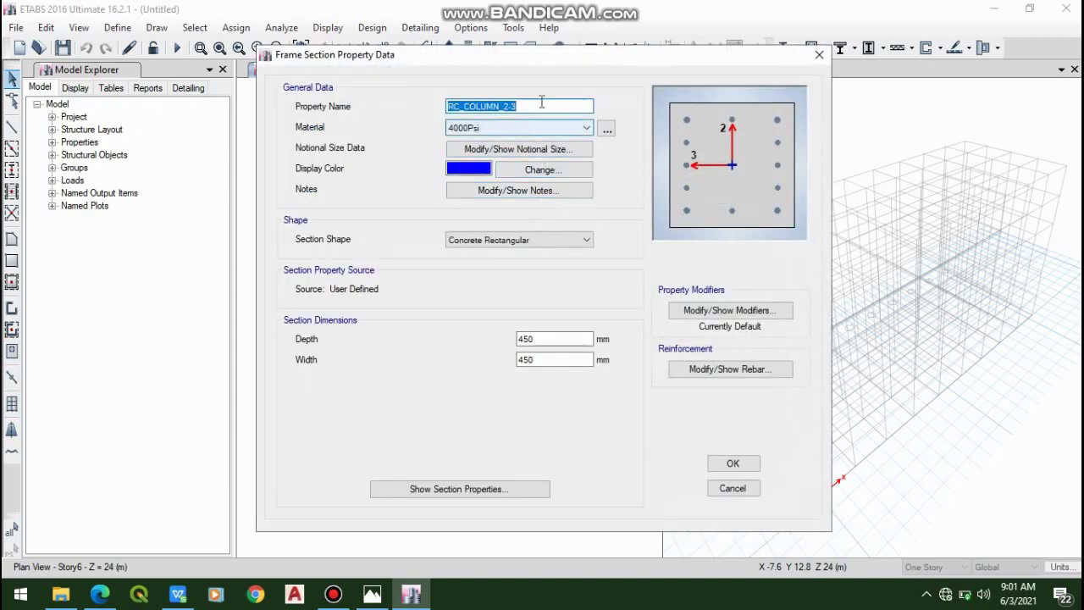
{"action": "left_click", "coordinate": [534, 108]}
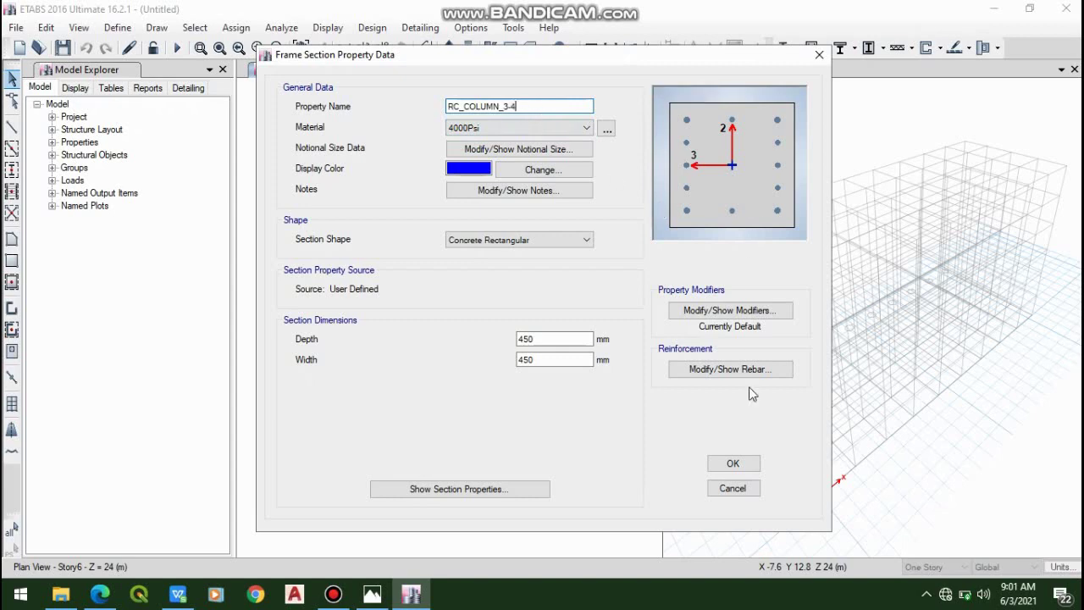
{"action": "left_click", "coordinate": [735, 463]}
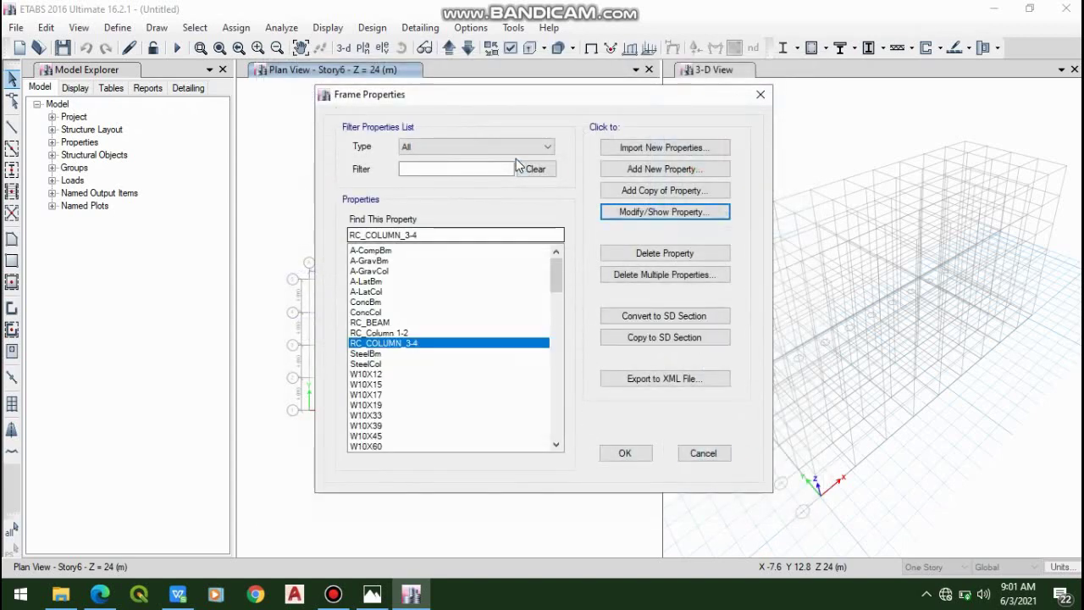
- Add a new concrete rectangular frame section named RC_COLUMN 5-6
{"action": "left_click", "coordinate": [688, 176]}
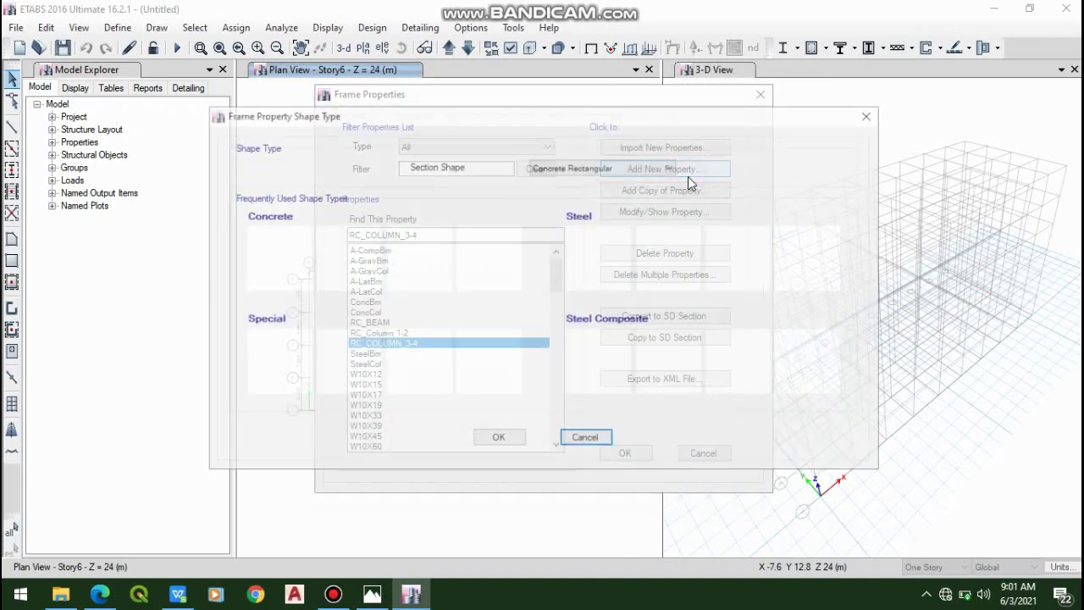
{"action": "key", "text": "Escape"}
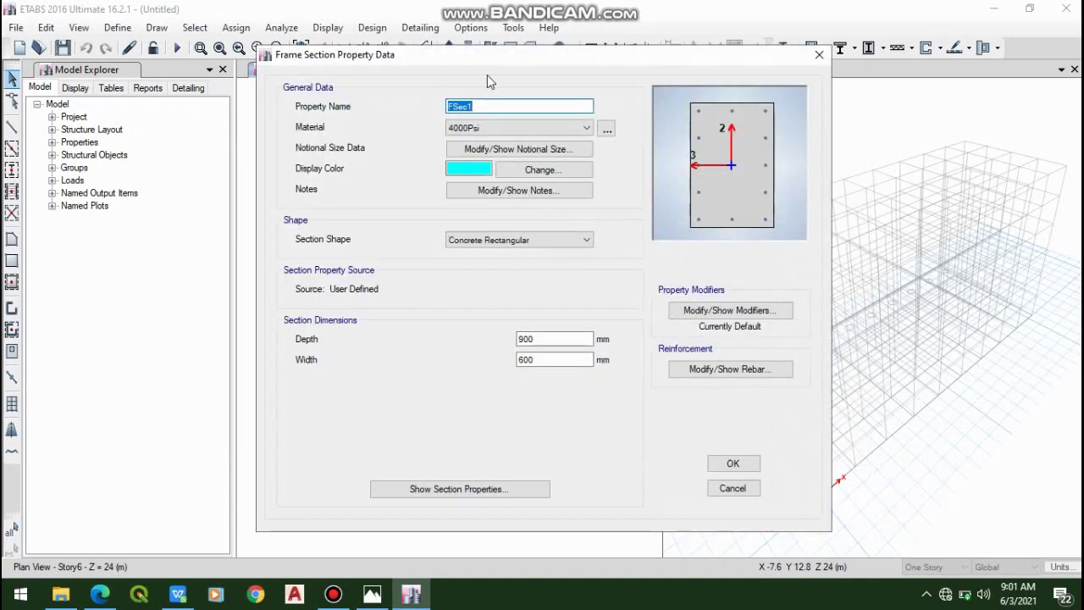
{"action": "key", "text": "BackSpace"}
{"action": "type", "text": "RC_COLUMN 5-6"}
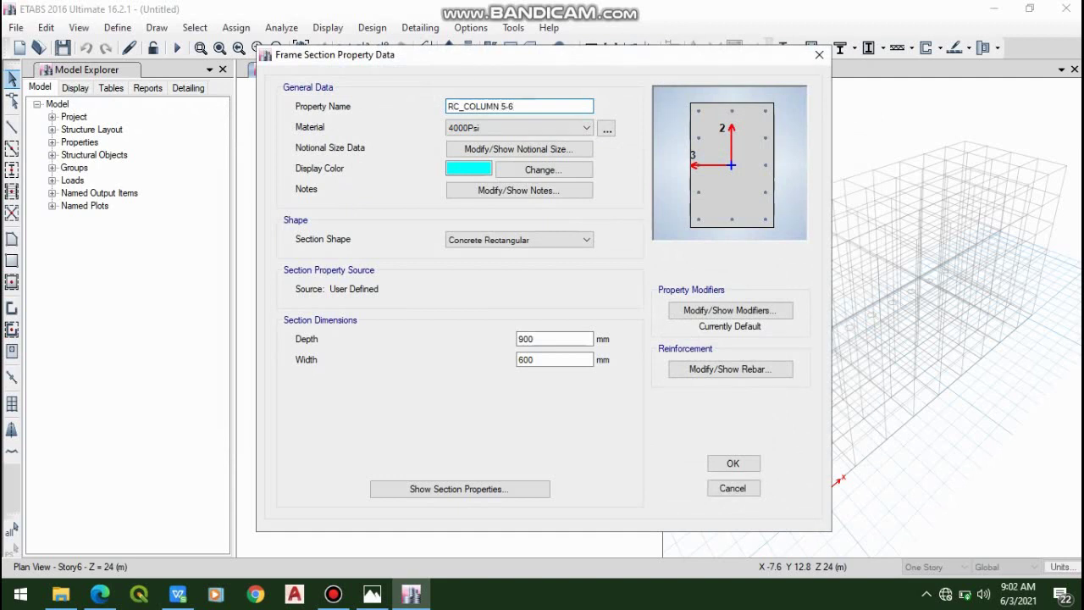
- Set RC_COLUMN 5-6 to 400 mm depth and 400 mm width, save it, and accept the frame properties
{"action": "left_click", "coordinate": [582, 341]}
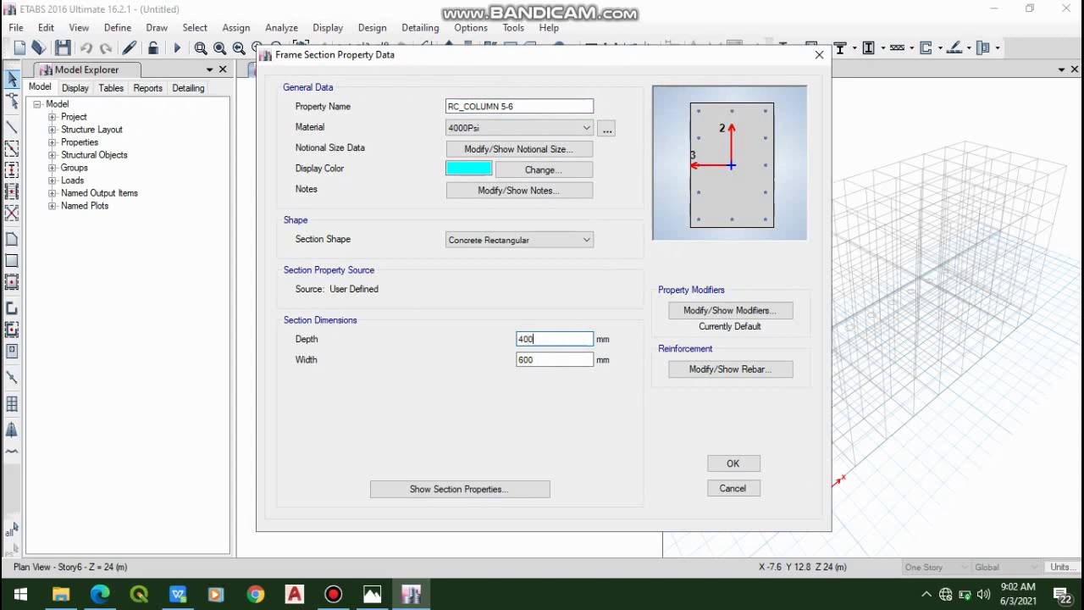
{"action": "double_click", "coordinate": [576, 359]}
{"action": "type", "text": "60"}
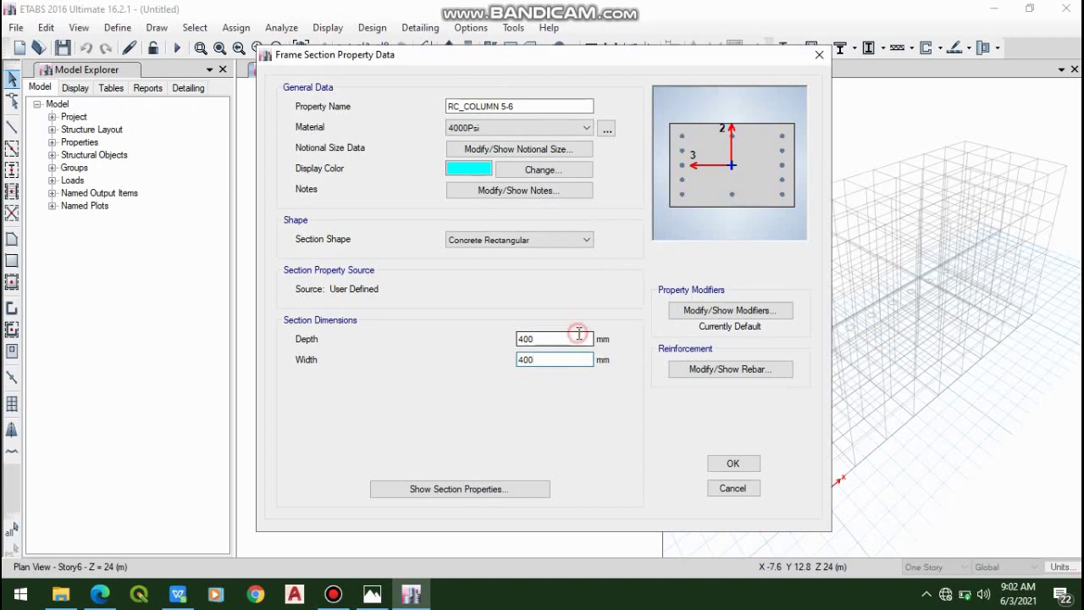
{"action": "left_click", "coordinate": [567, 355]}
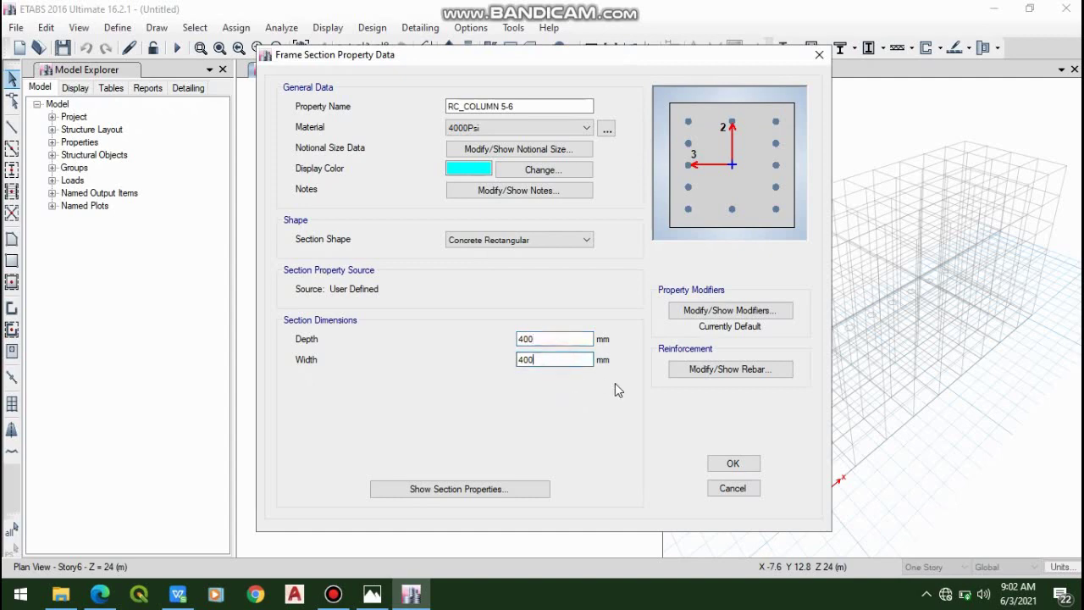
{"action": "left_click", "coordinate": [719, 466]}
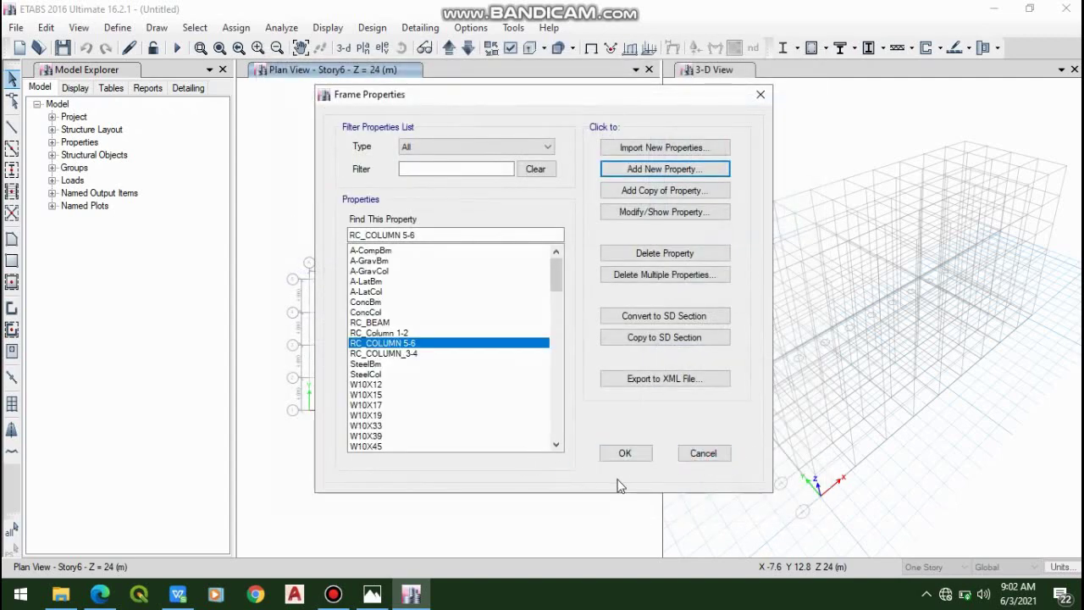
{"action": "left_click", "coordinate": [624, 454]}
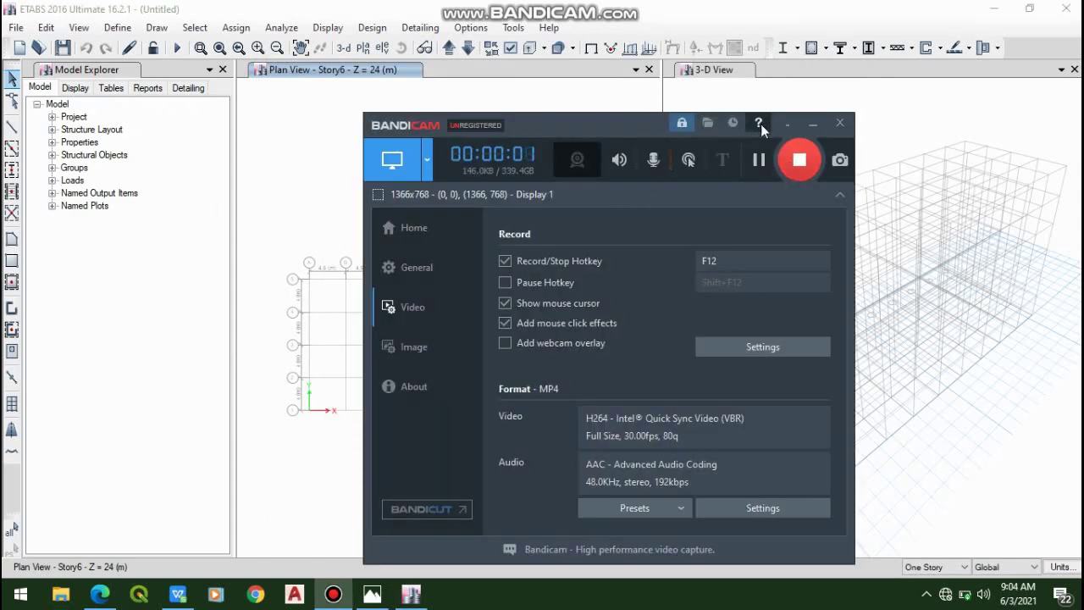
{"action": "left_click", "coordinate": [811, 125]}
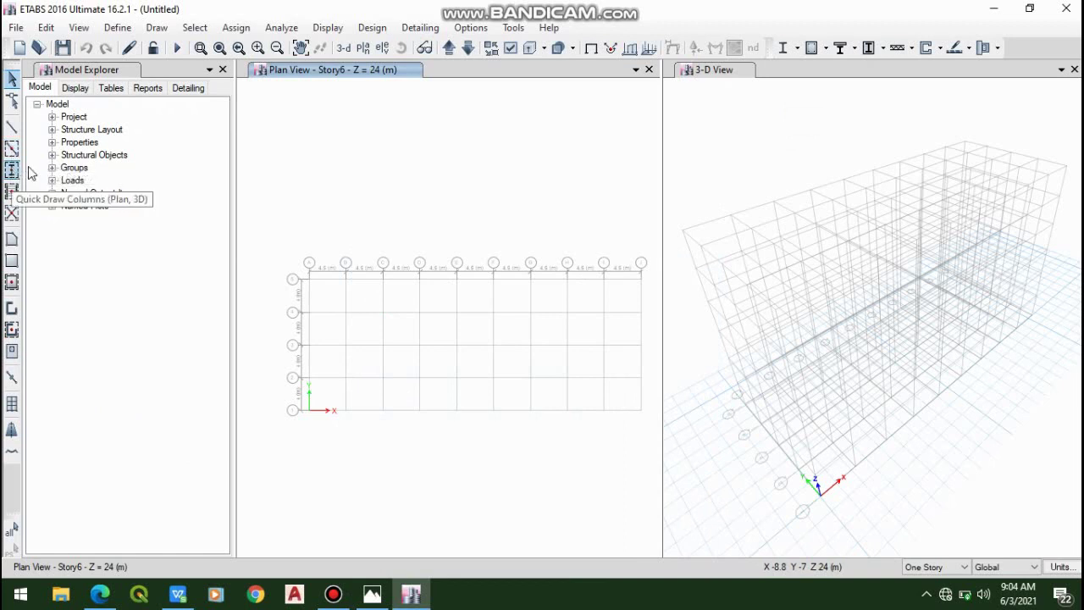
{"action": "left_click", "coordinate": [936, 567]}
{"action": "left_click", "coordinate": [936, 567]}
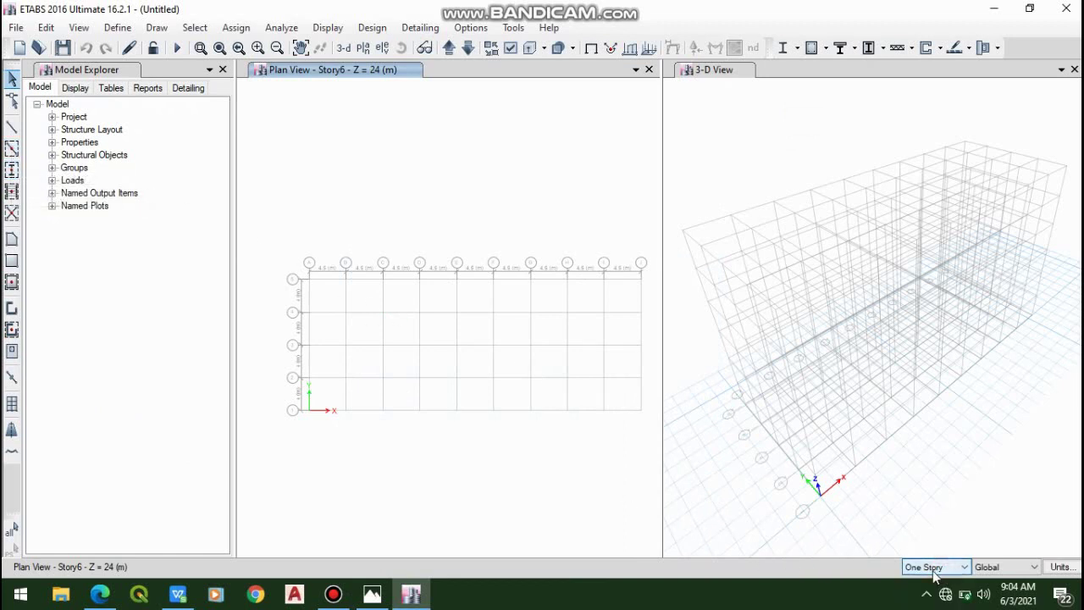
{"action": "left_click", "coordinate": [935, 569]}
{"action": "left_click", "coordinate": [935, 570]}
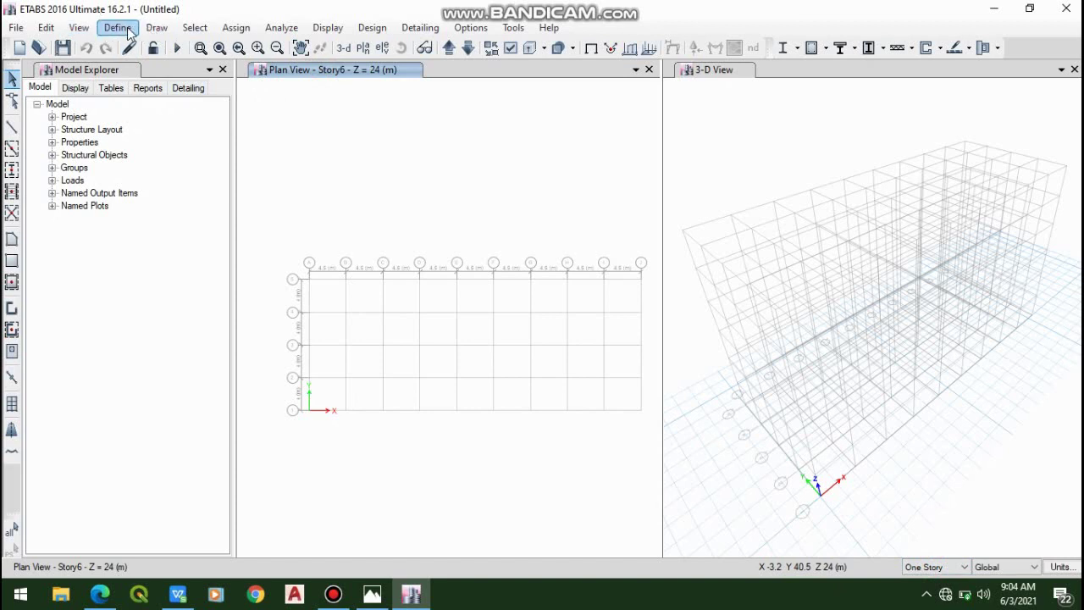
- Switch the plan view to the Story1 level
{"action": "left_click", "coordinate": [83, 29]}
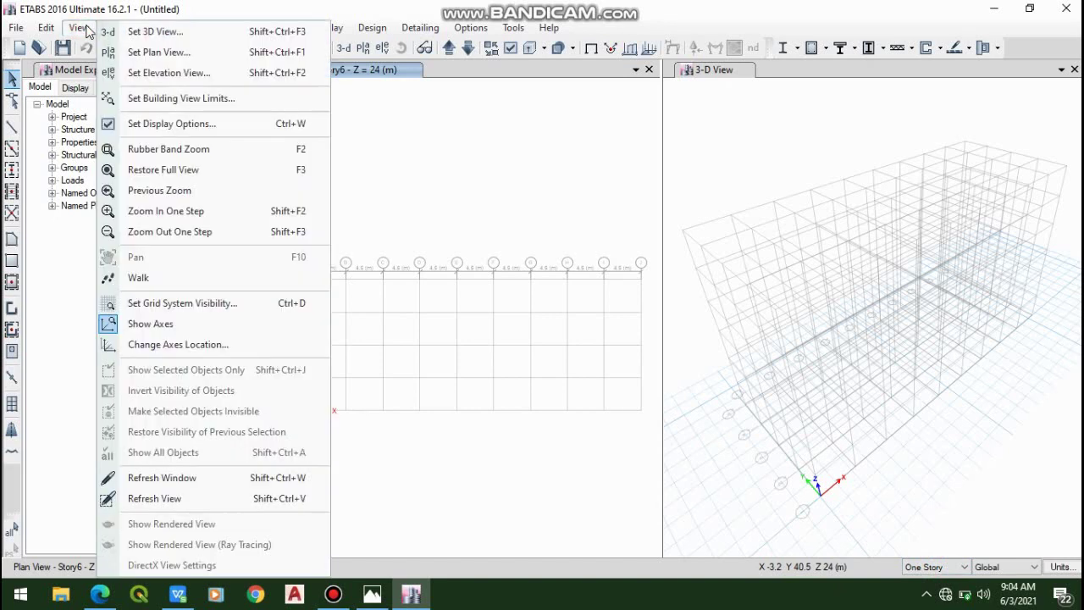
{"action": "left_click", "coordinate": [175, 52]}
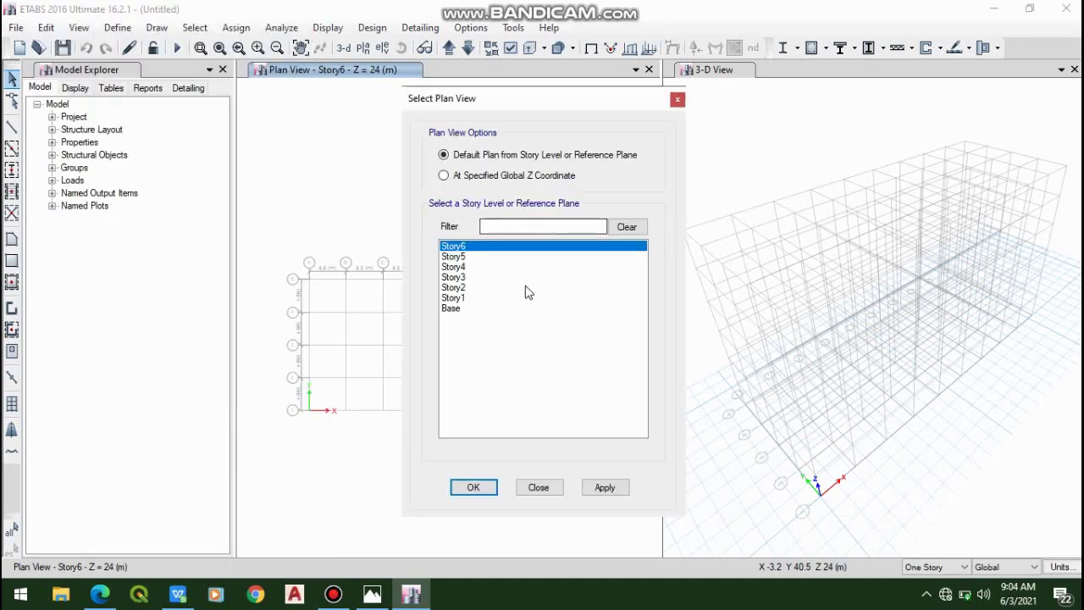
{"action": "left_click", "coordinate": [504, 297]}
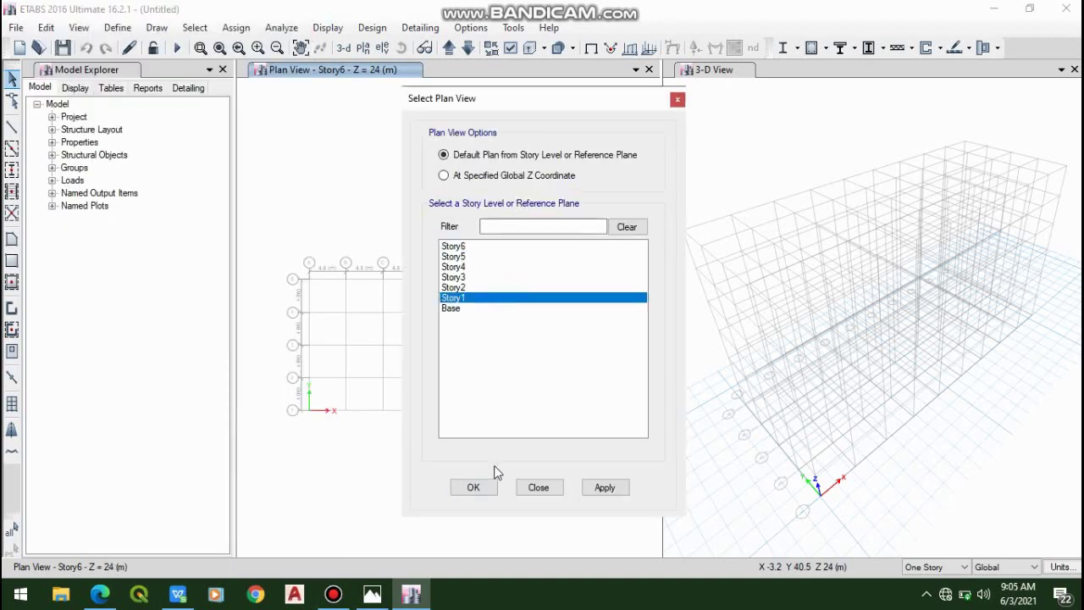
{"action": "left_click", "coordinate": [521, 310]}
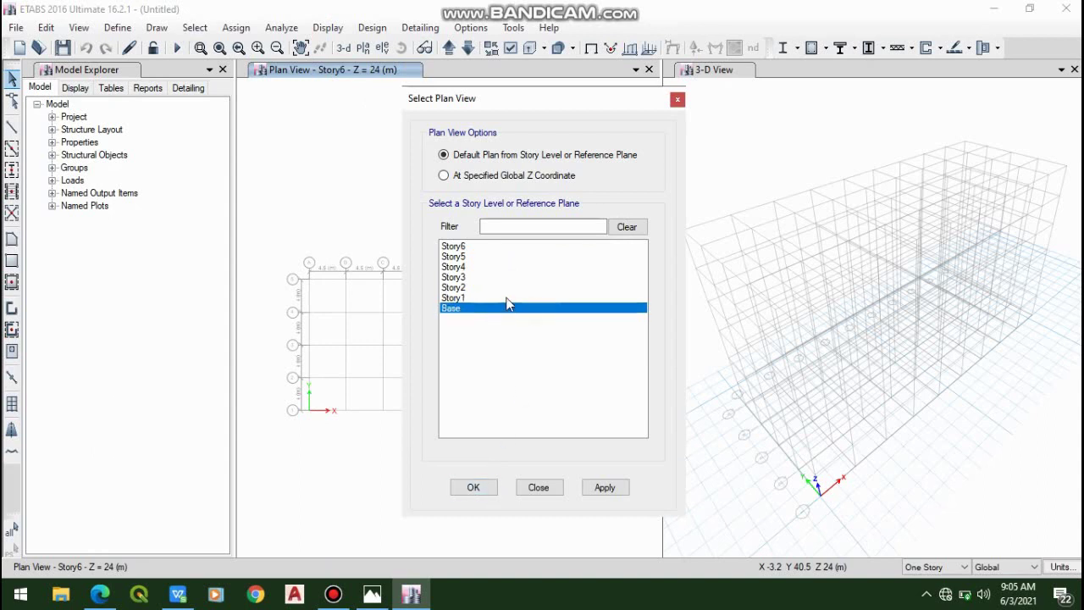
{"action": "left_click", "coordinate": [506, 299]}
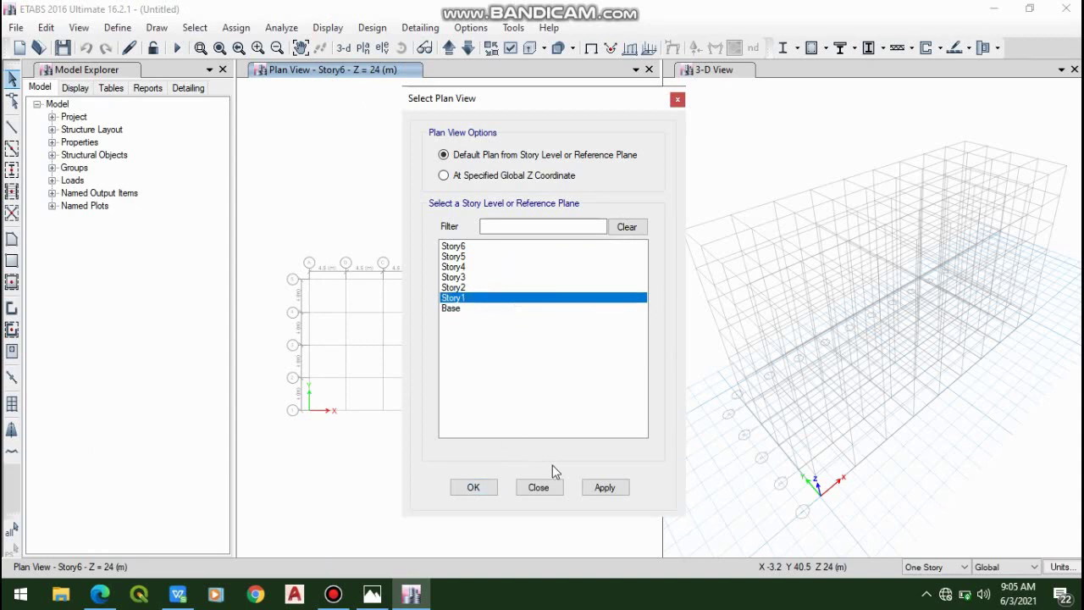
{"action": "left_click", "coordinate": [603, 487]}
{"action": "left_click", "coordinate": [474, 488]}
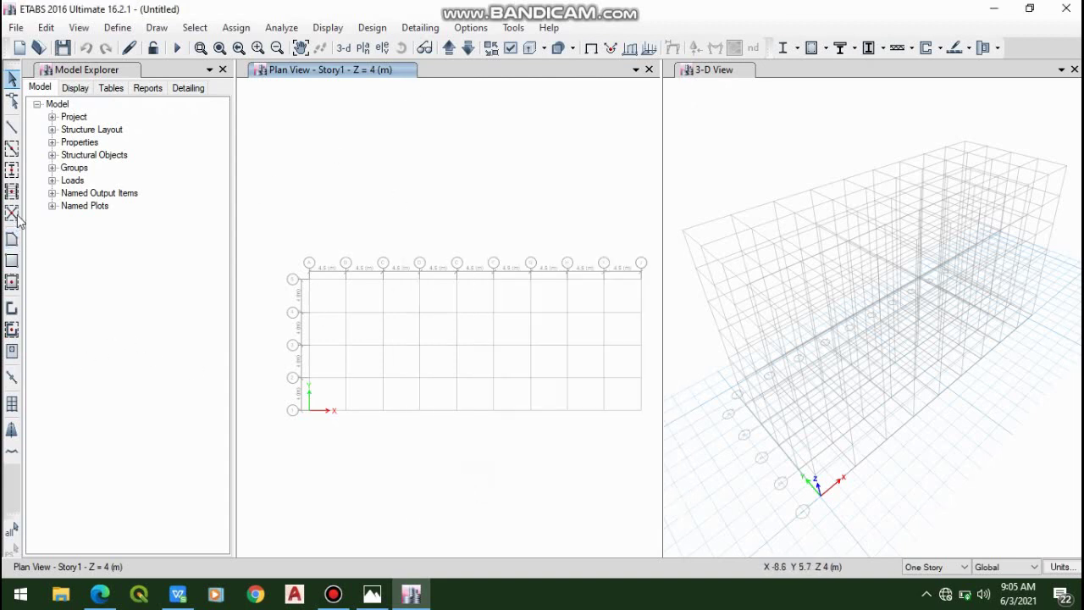
- Place RC_Column 1-2 columns on Story1 at every grid intersection of lines A and J, the lower three of B, C, H, I, and upper three of D–G
{"action": "left_click", "coordinate": [13, 171]}
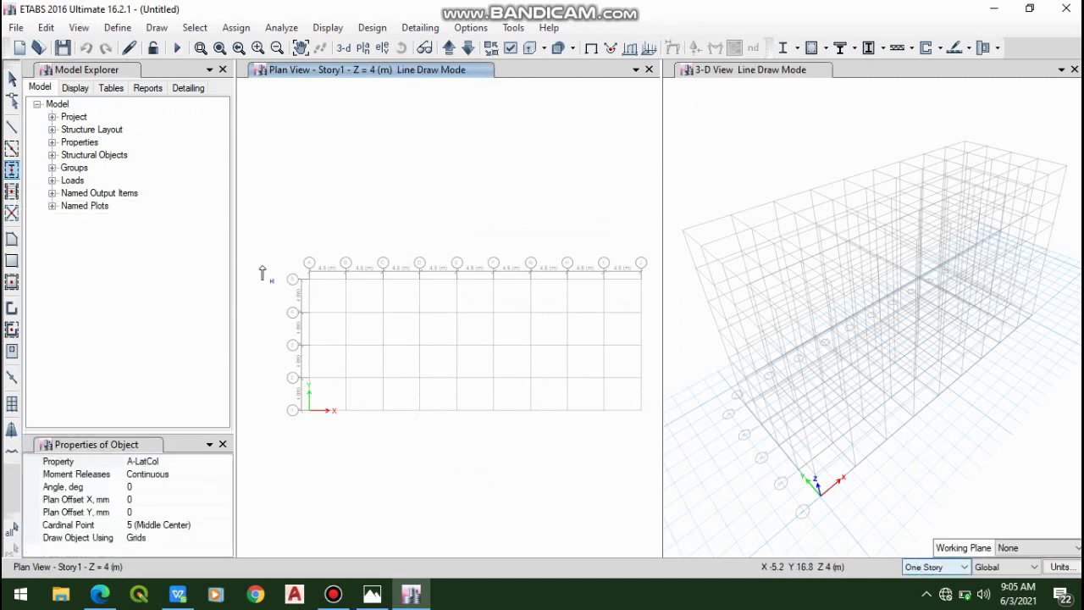
{"action": "left_click", "coordinate": [193, 464]}
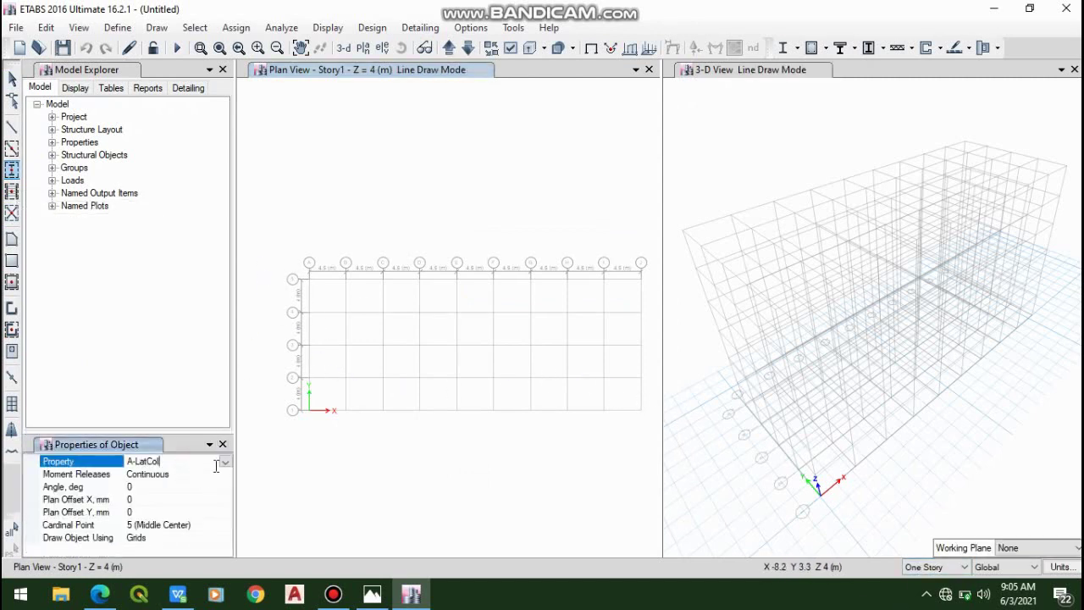
{"action": "left_click", "coordinate": [224, 462]}
{"action": "scroll", "coordinate": [203, 513], "scroll_direction": "down", "scroll_amount": 1}
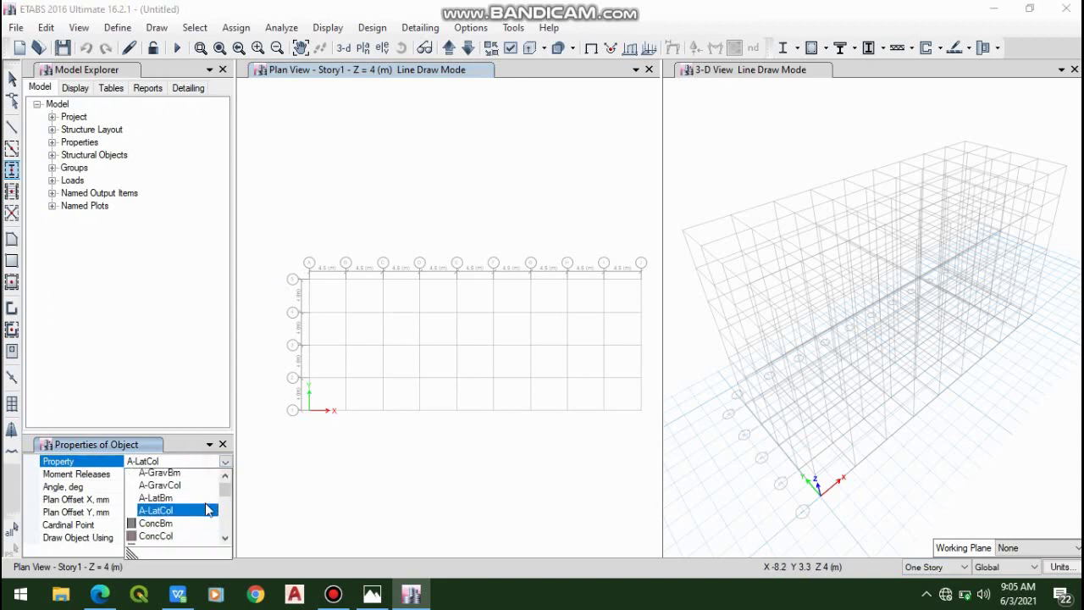
{"action": "scroll", "coordinate": [204, 513], "scroll_direction": "down", "scroll_amount": 1}
{"action": "left_click", "coordinate": [203, 499]}
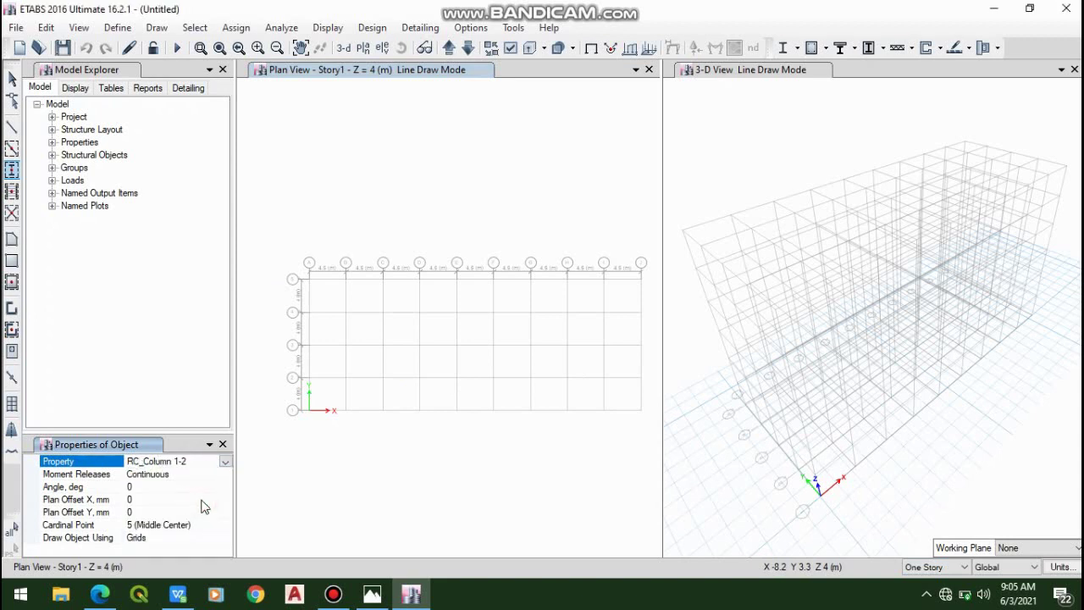
{"action": "left_click_drag", "start_coordinate": [270, 240], "coordinate": [323, 453]}
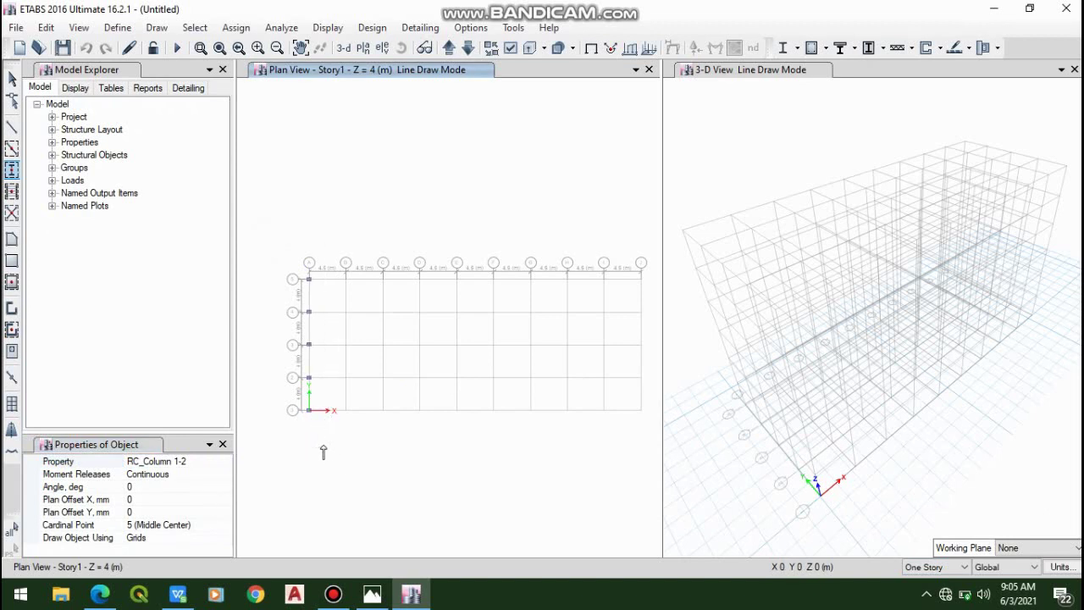
{"action": "left_click_drag", "start_coordinate": [283, 329], "coordinate": [399, 477]}
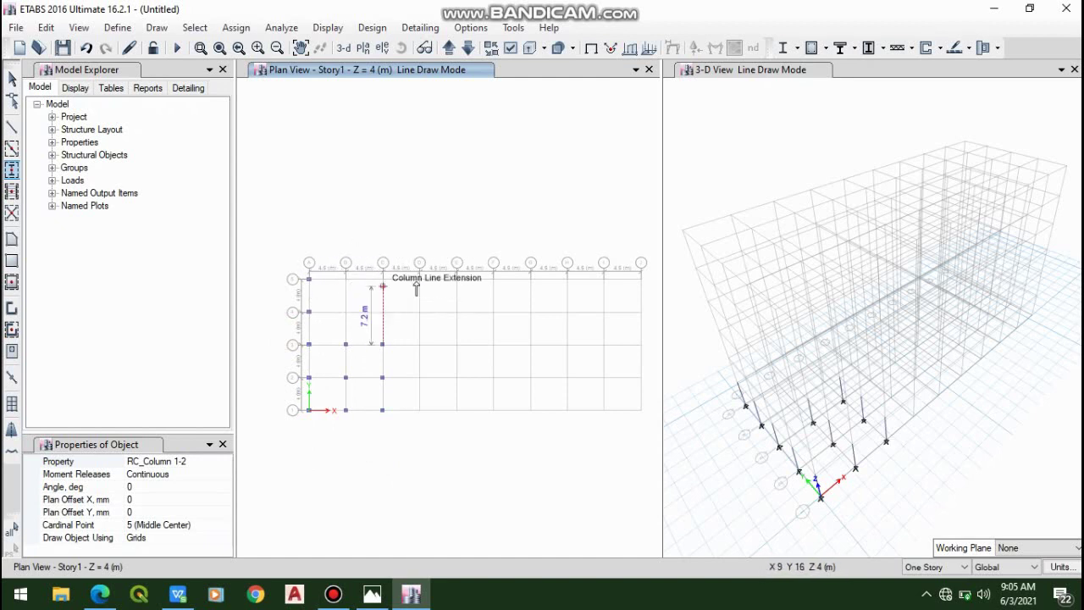
{"action": "left_click_drag", "start_coordinate": [400, 243], "coordinate": [649, 452]}
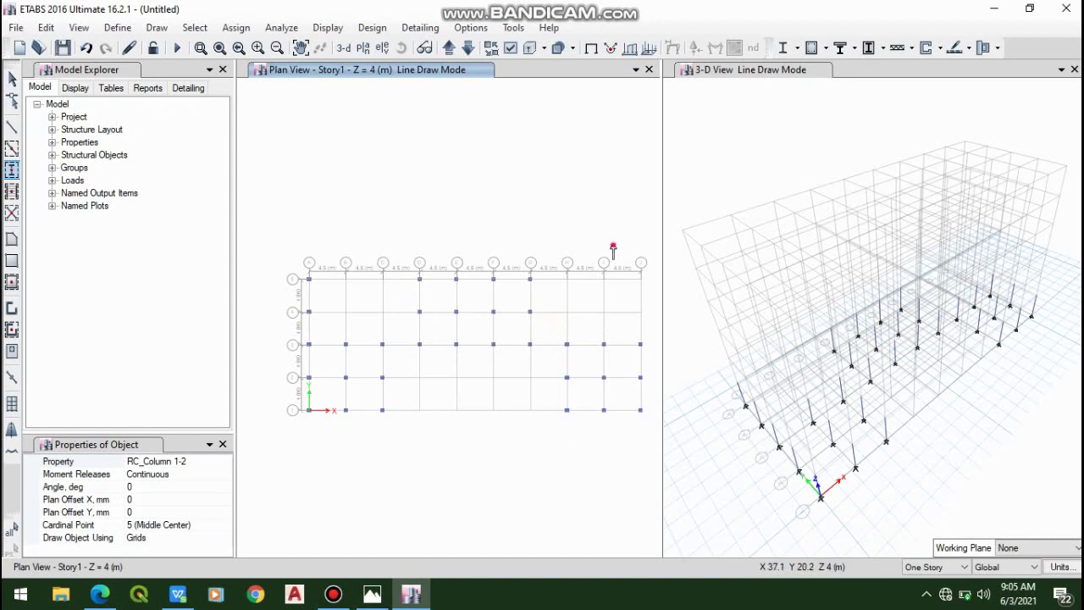
{"action": "left_click_drag", "start_coordinate": [613, 245], "coordinate": [659, 373]}
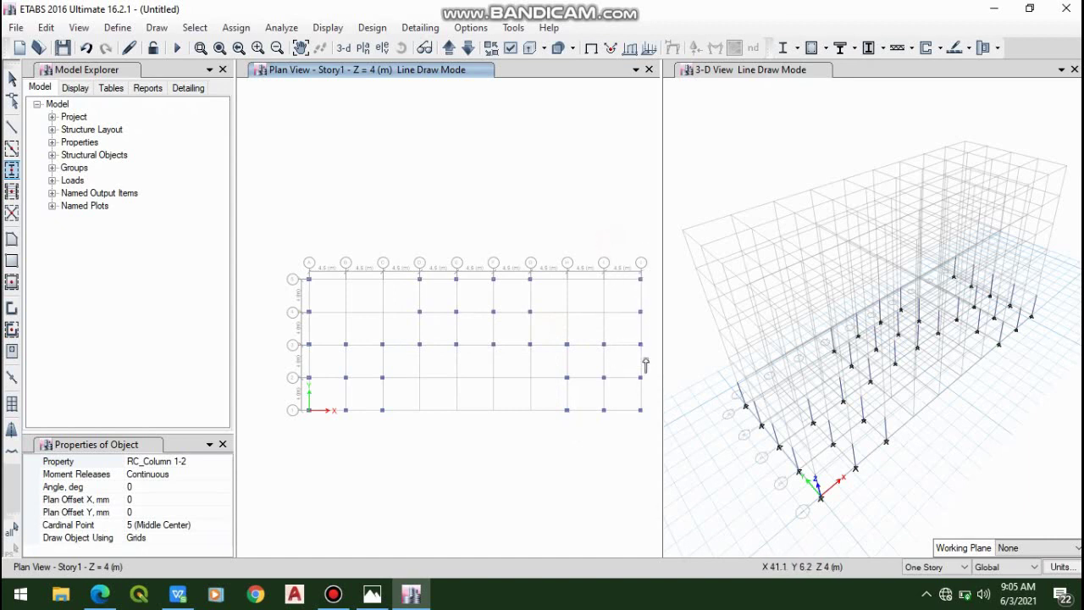
- Switch the plan view to the Story2 level
{"action": "left_click", "coordinate": [79, 28]}
{"action": "left_click", "coordinate": [163, 53]}
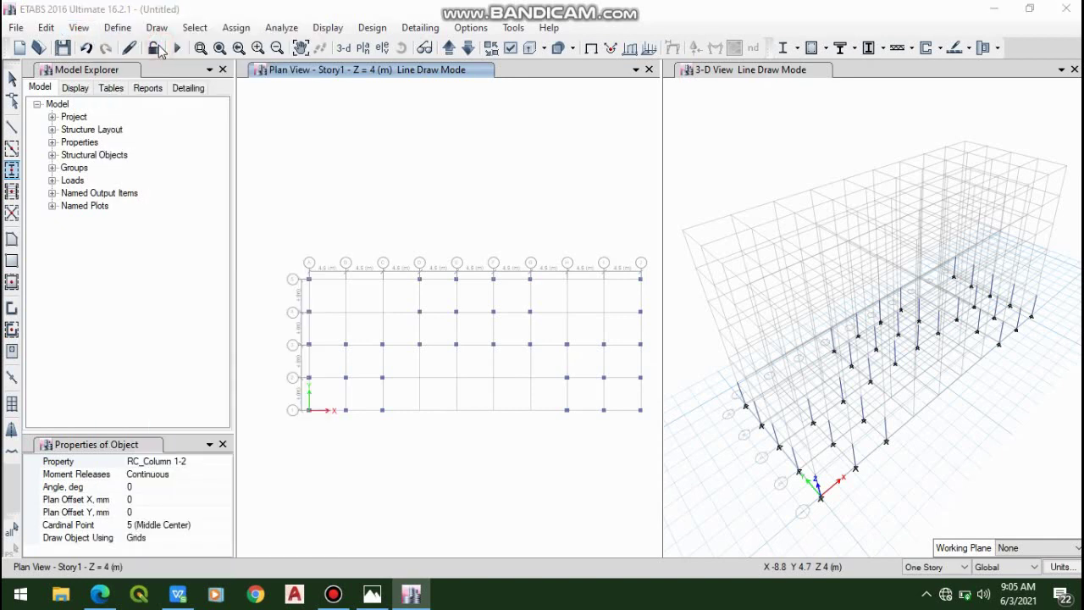
{"action": "left_click", "coordinate": [488, 288]}
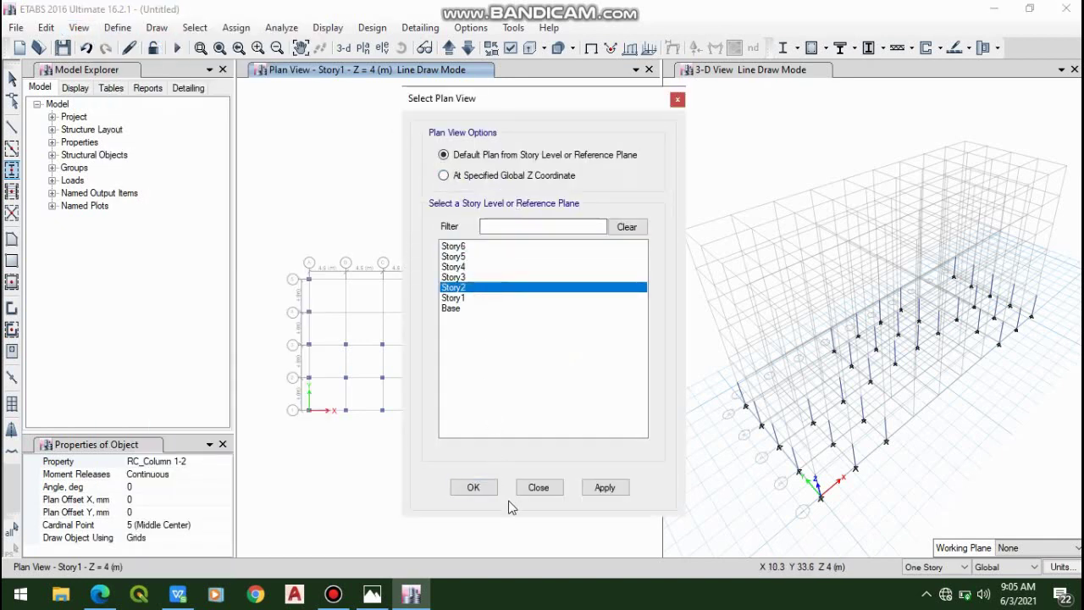
{"action": "left_click", "coordinate": [612, 495]}
{"action": "left_click", "coordinate": [474, 492]}
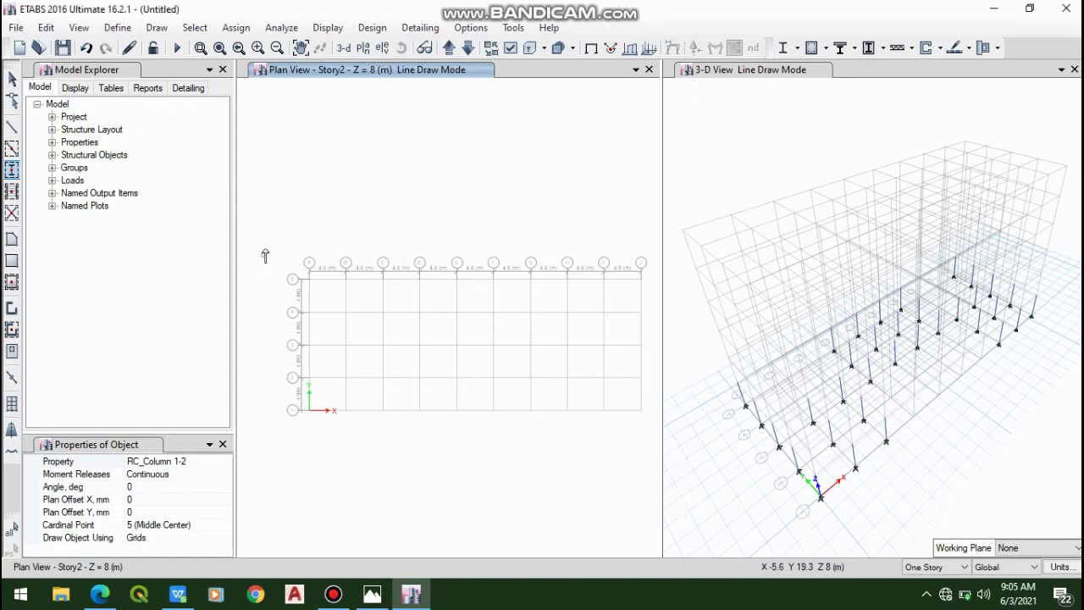
- Place RC_Column 1-2 columns on Story2 in the Story1 layout: full lines A and J, lower three of B, C, H, I, and upper three of D–G
{"action": "left_click_drag", "start_coordinate": [269, 241], "coordinate": [331, 446]}
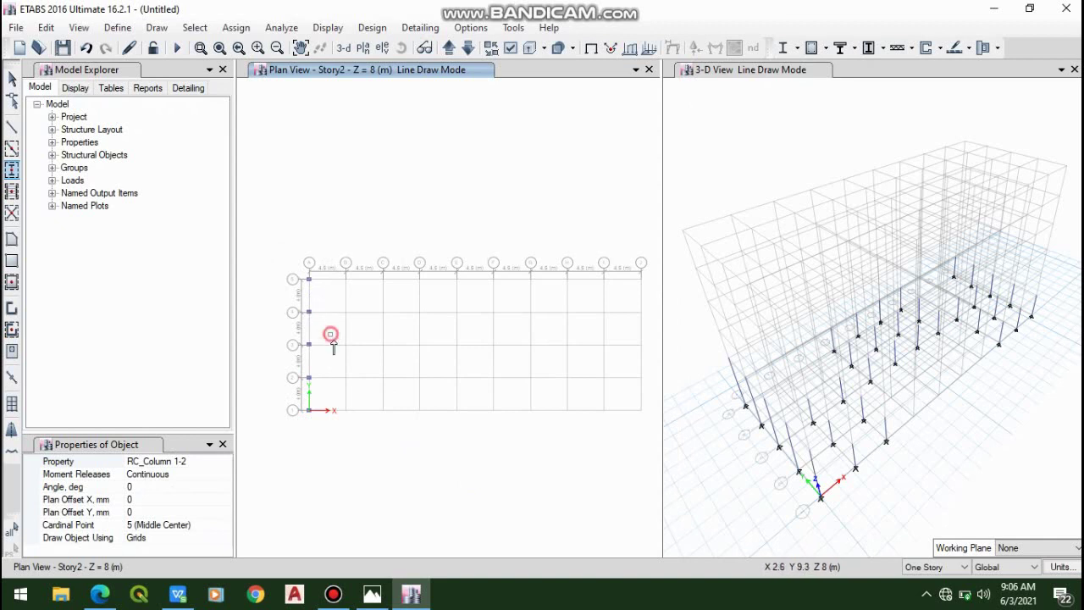
{"action": "left_click_drag", "start_coordinate": [330, 335], "coordinate": [393, 460]}
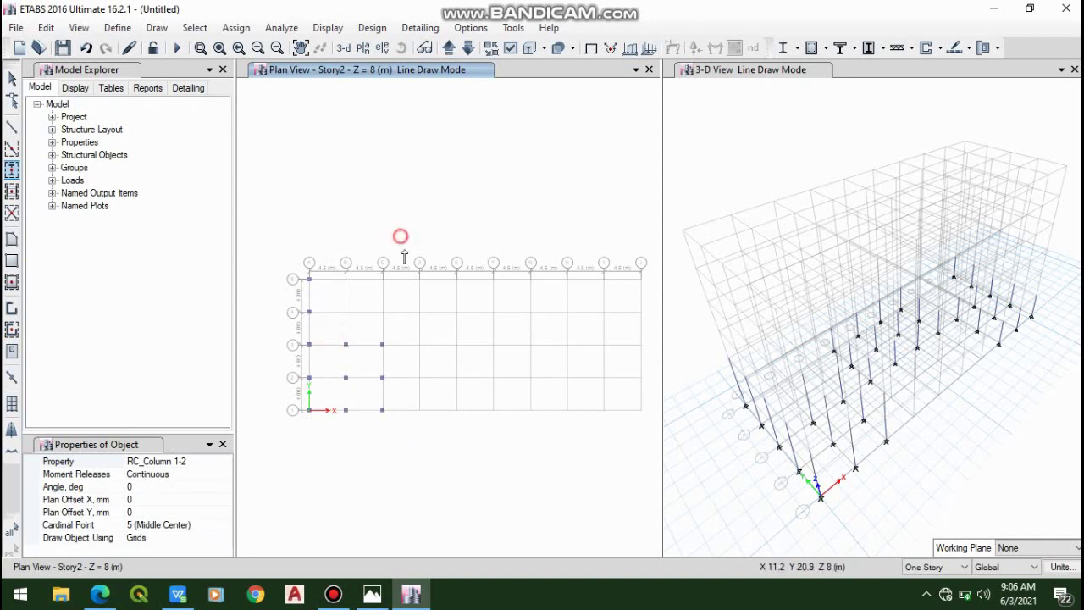
{"action": "left_click_drag", "start_coordinate": [400, 236], "coordinate": [651, 440]}
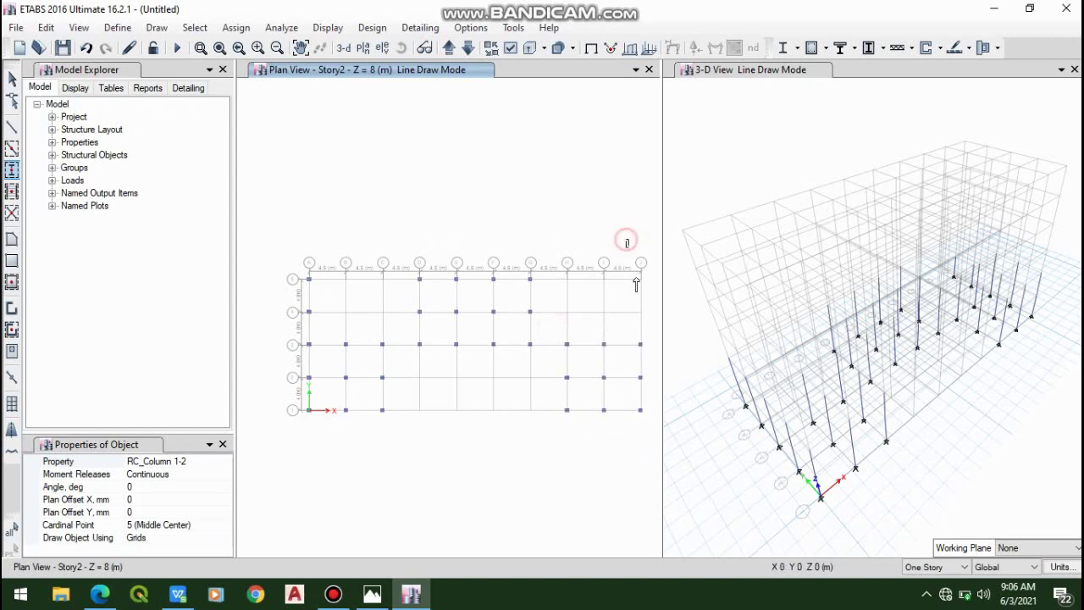
{"action": "left_click_drag", "start_coordinate": [627, 241], "coordinate": [660, 375]}
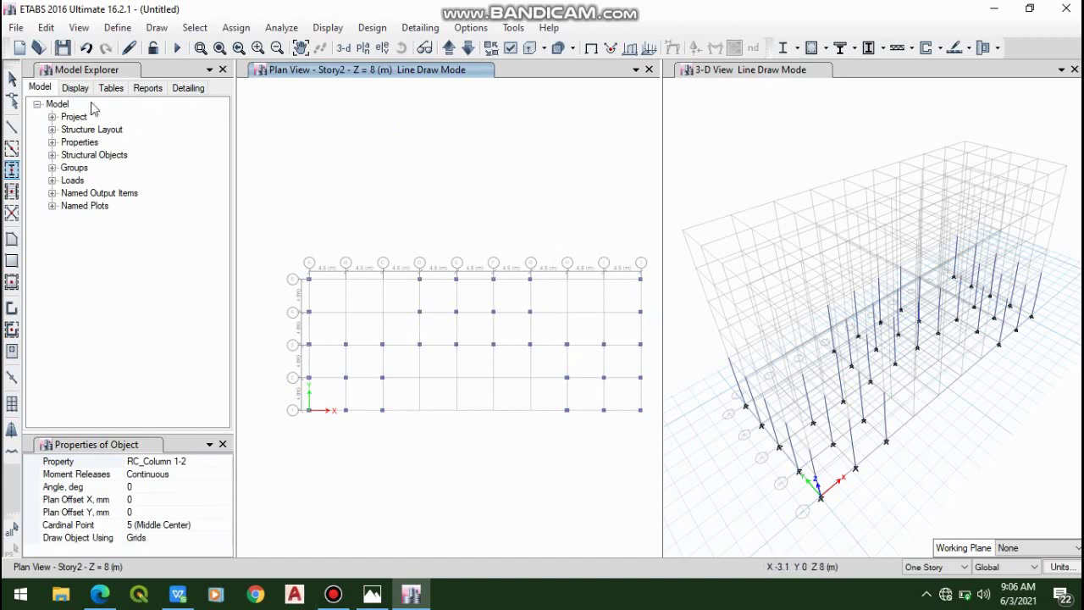
- Switch the plan view to the Story3 level
{"action": "left_click", "coordinate": [86, 29]}
{"action": "left_click", "coordinate": [140, 53]}
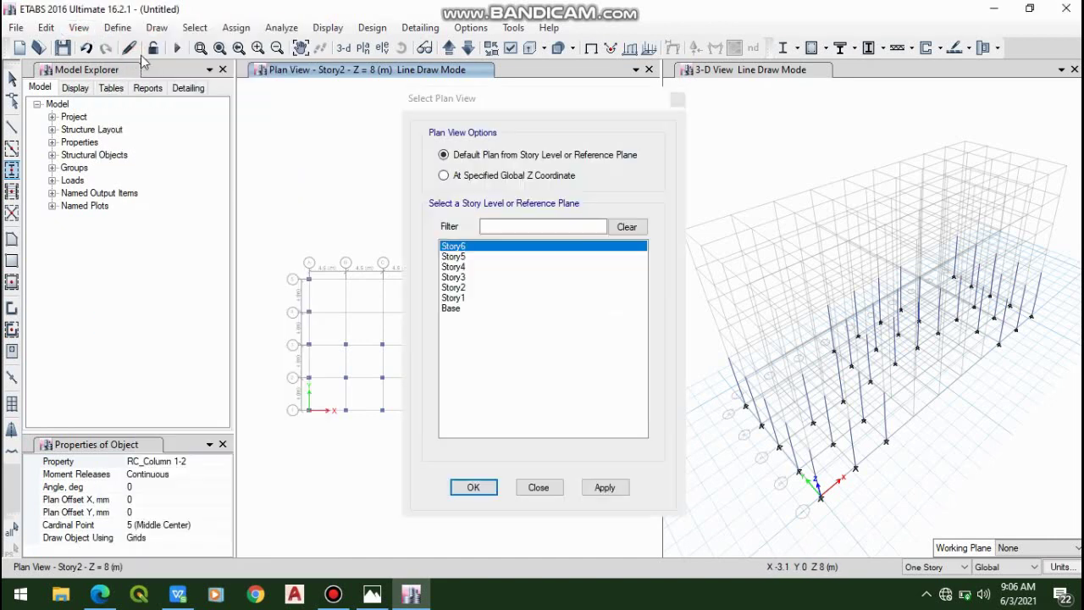
{"action": "left_click", "coordinate": [491, 278]}
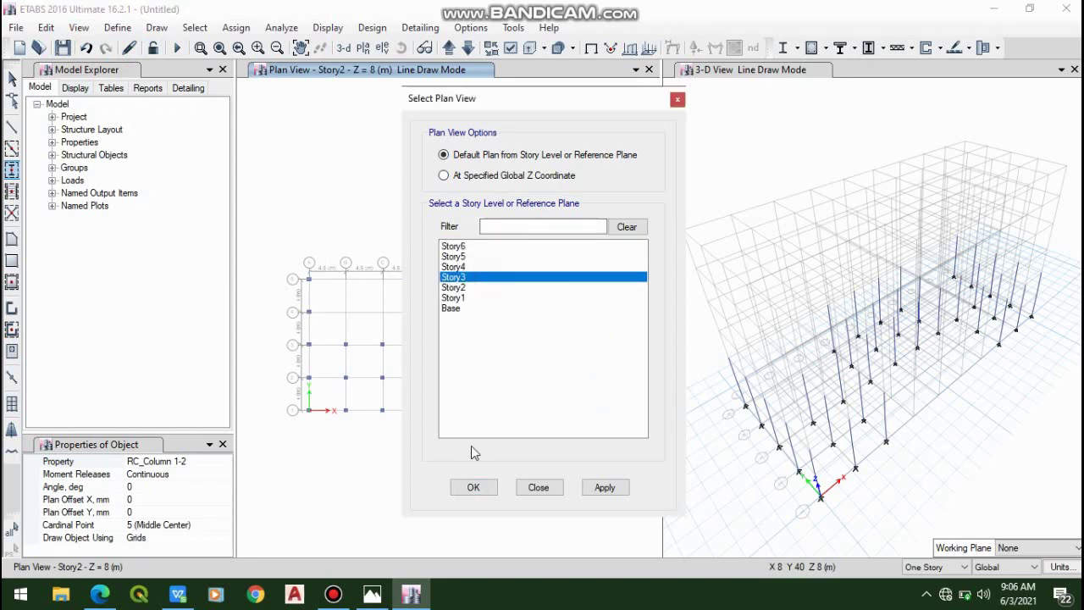
{"action": "left_click", "coordinate": [587, 490]}
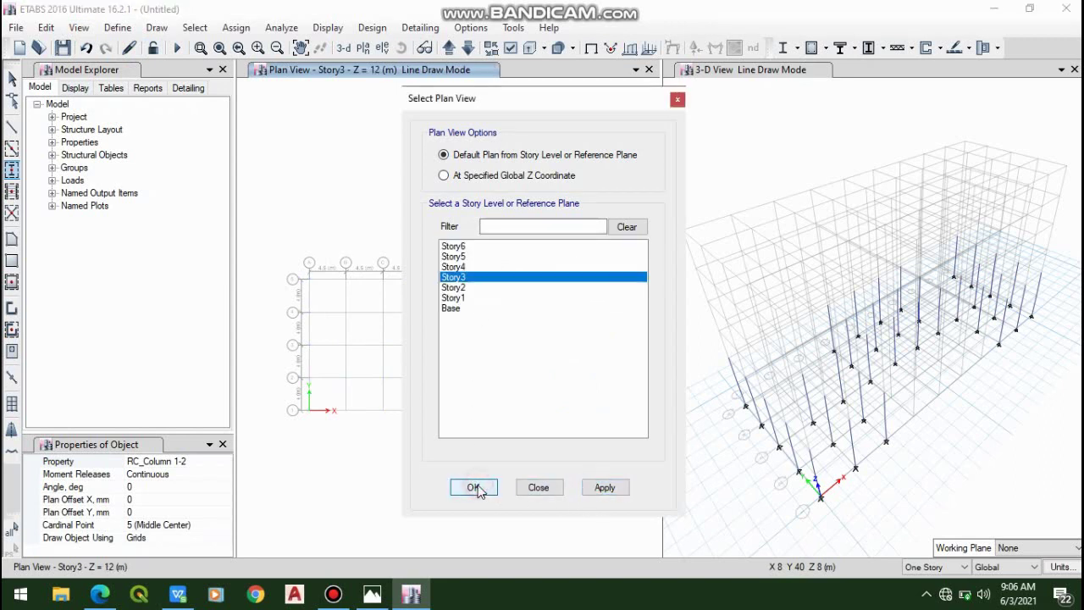
{"action": "left_click", "coordinate": [474, 487]}
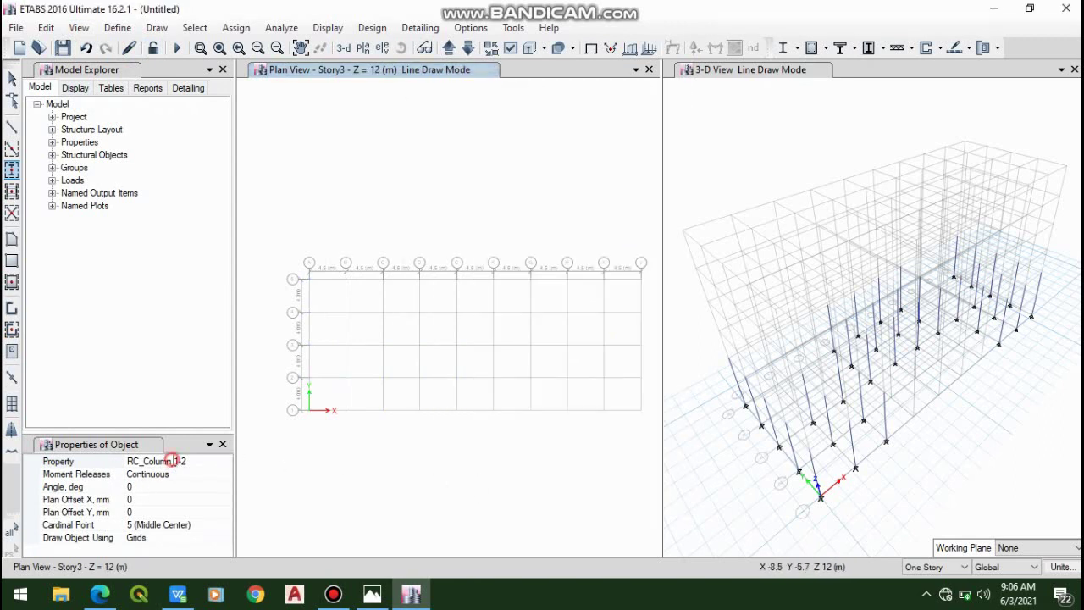
- Place RC_COLUMN_3-4 columns on Story3 at full grid lines A and J, the lower three intersections of B, C, H, I, and the upper three of D–G
{"action": "left_click", "coordinate": [173, 461]}
{"action": "left_click", "coordinate": [225, 463]}
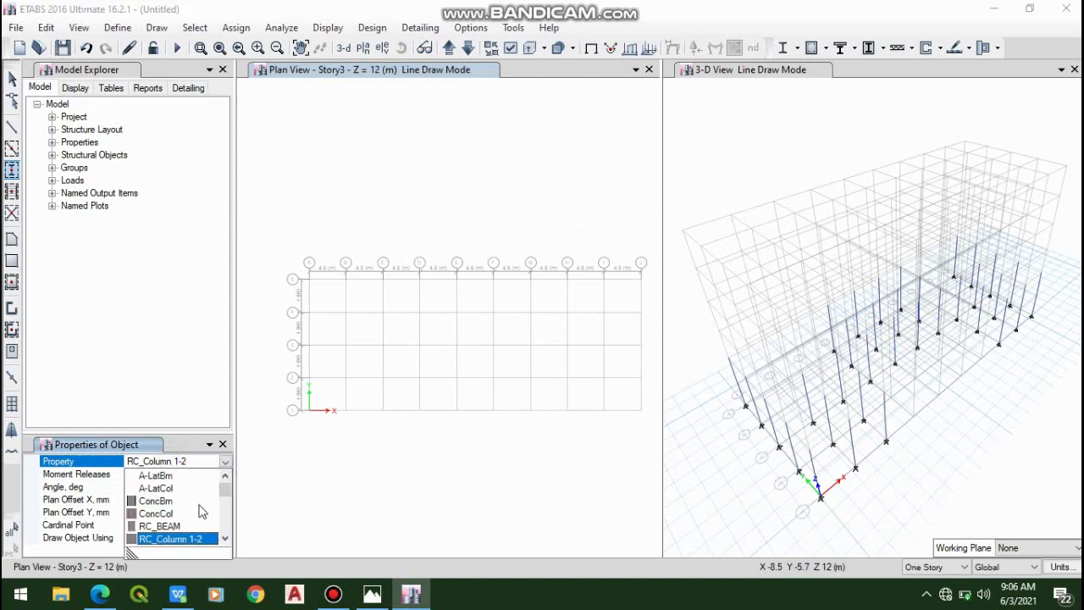
{"action": "scroll", "coordinate": [191, 521], "scroll_direction": "down", "scroll_amount": 2}
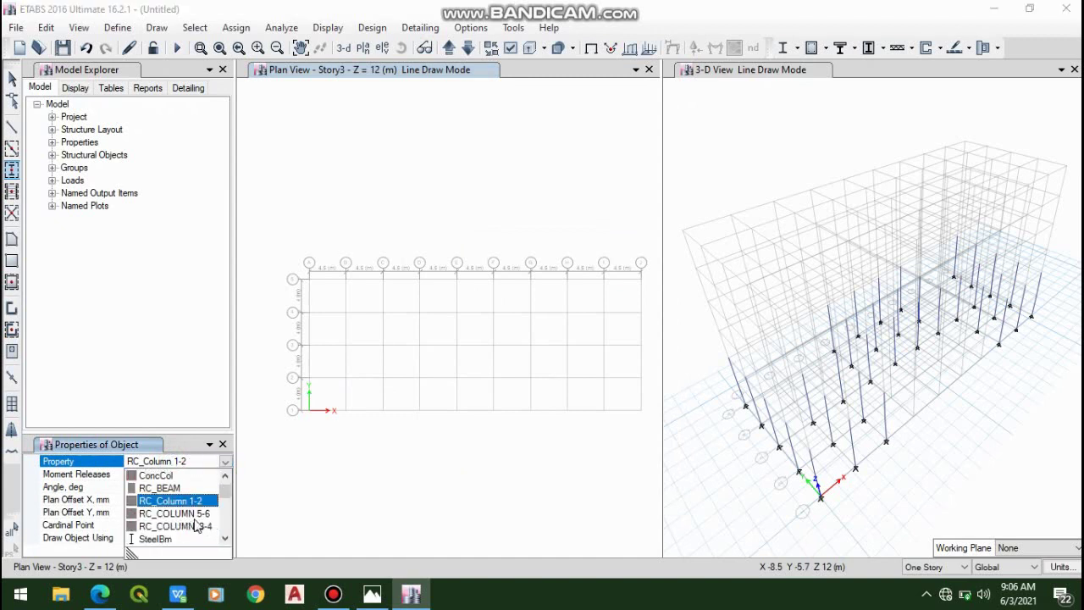
{"action": "left_click", "coordinate": [201, 525]}
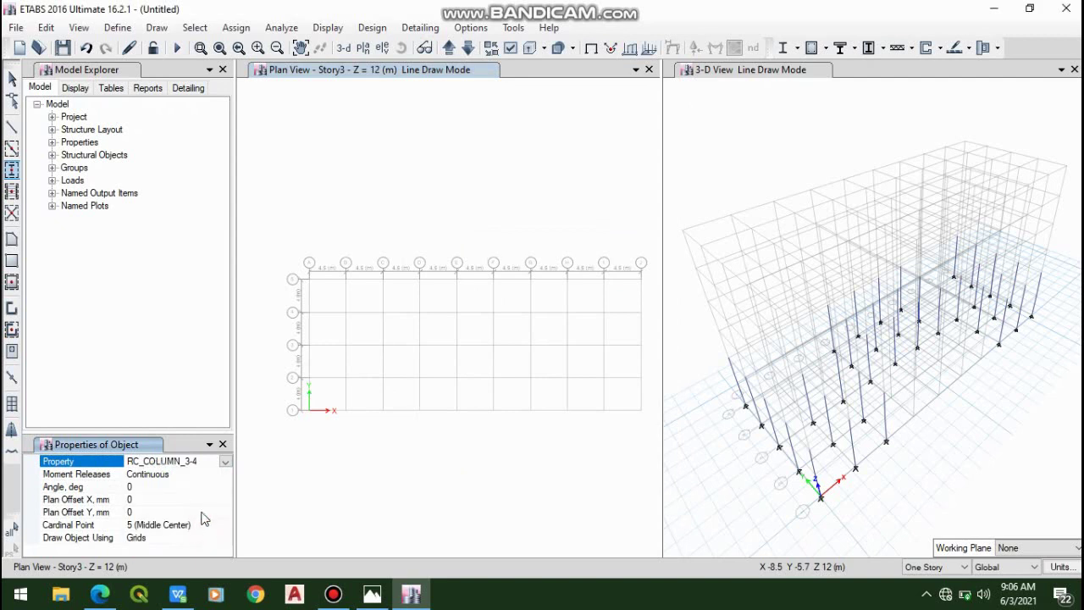
{"action": "left_click_drag", "start_coordinate": [283, 236], "coordinate": [329, 458]}
{"action": "left_click_drag", "start_coordinate": [326, 302], "coordinate": [329, 394]}
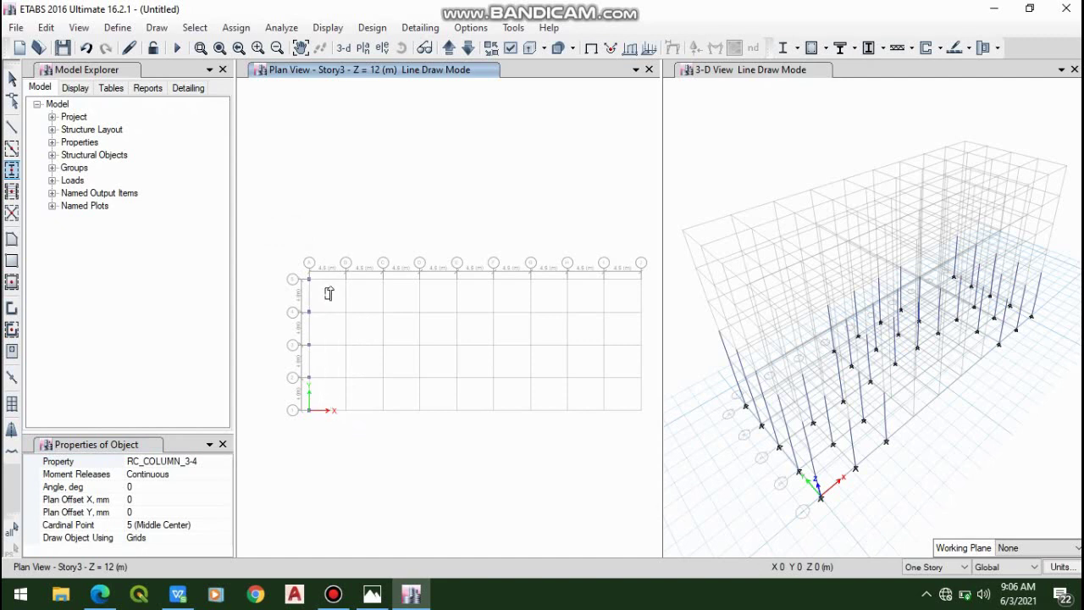
{"action": "left_click_drag", "start_coordinate": [325, 335], "coordinate": [403, 462]}
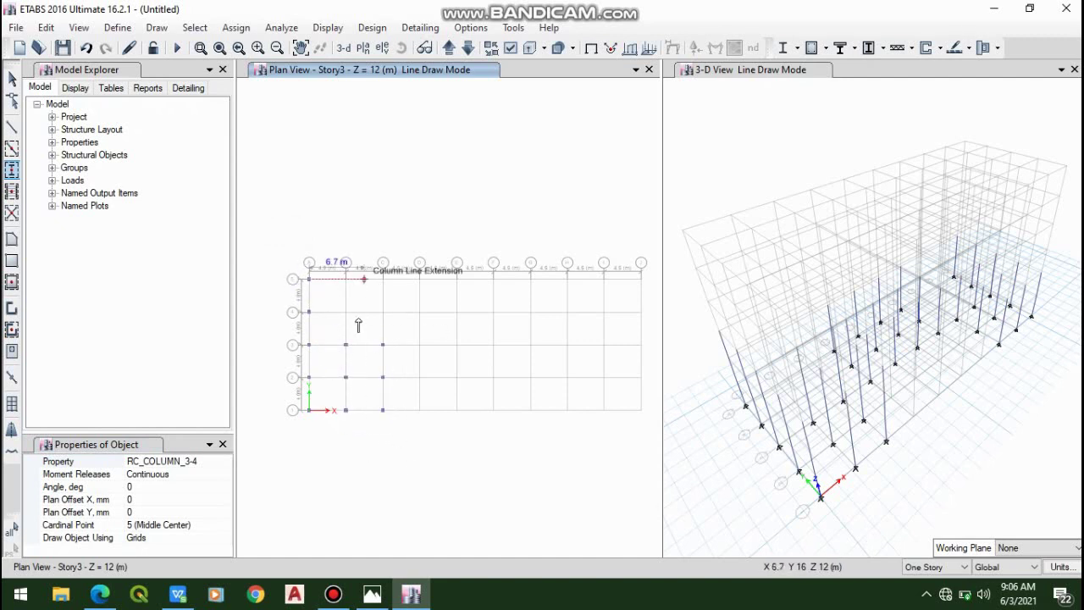
{"action": "left_click_drag", "start_coordinate": [393, 250], "coordinate": [639, 449]}
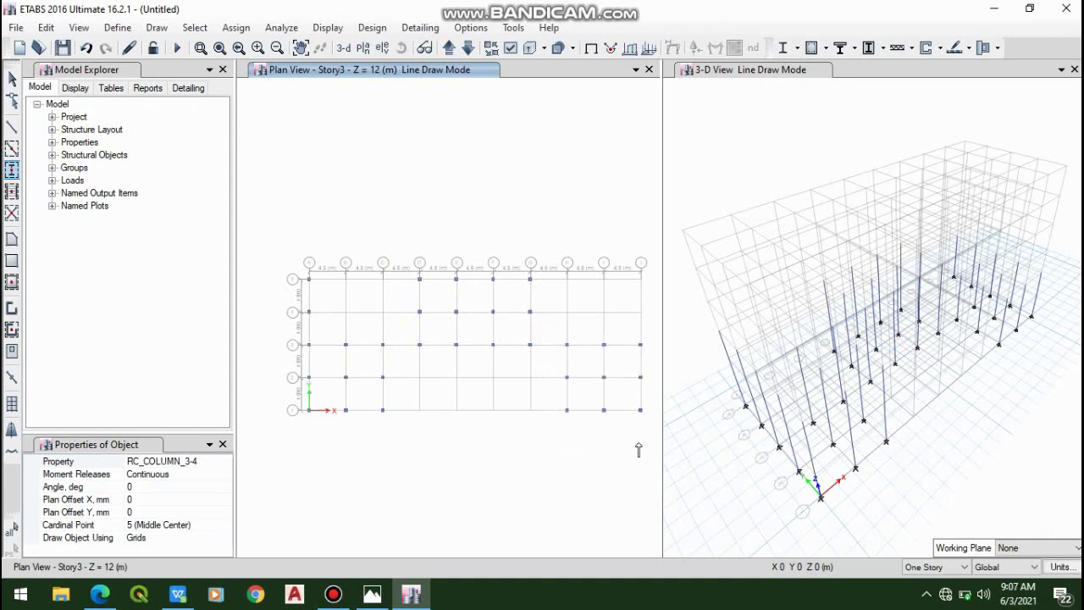
{"action": "left_click_drag", "start_coordinate": [620, 247], "coordinate": [657, 374]}
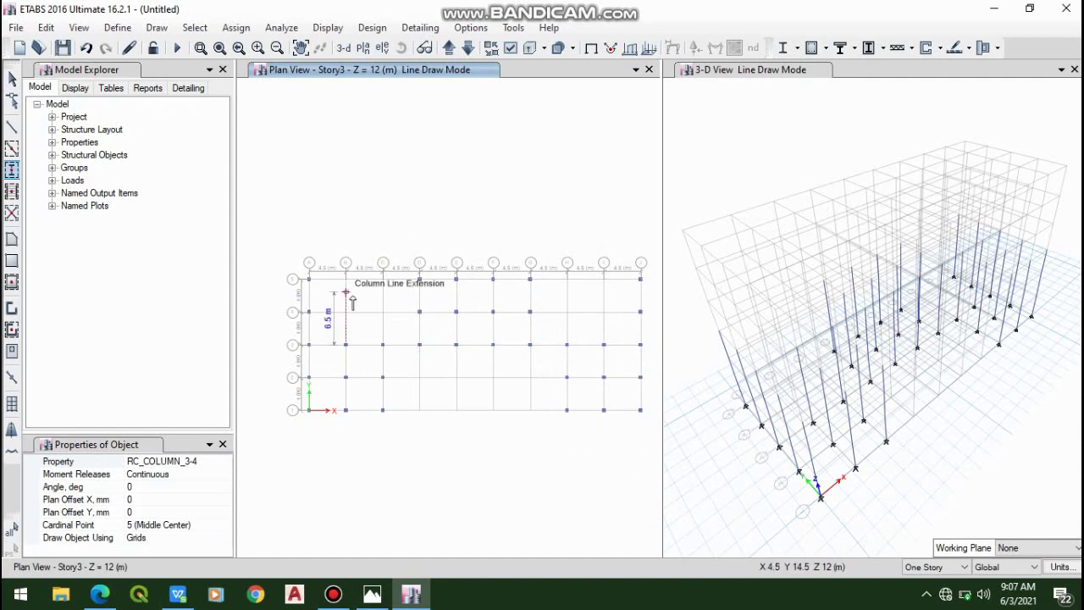
{"action": "left_click", "coordinate": [419, 312]}
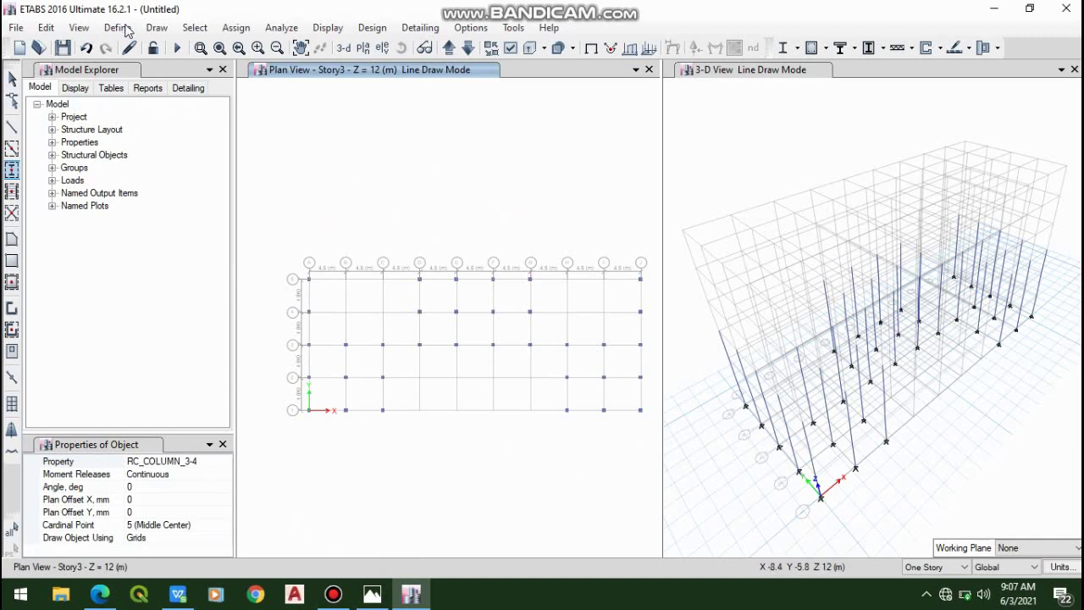
- Switch the plan view to the Story4 level
{"action": "left_click", "coordinate": [79, 27]}
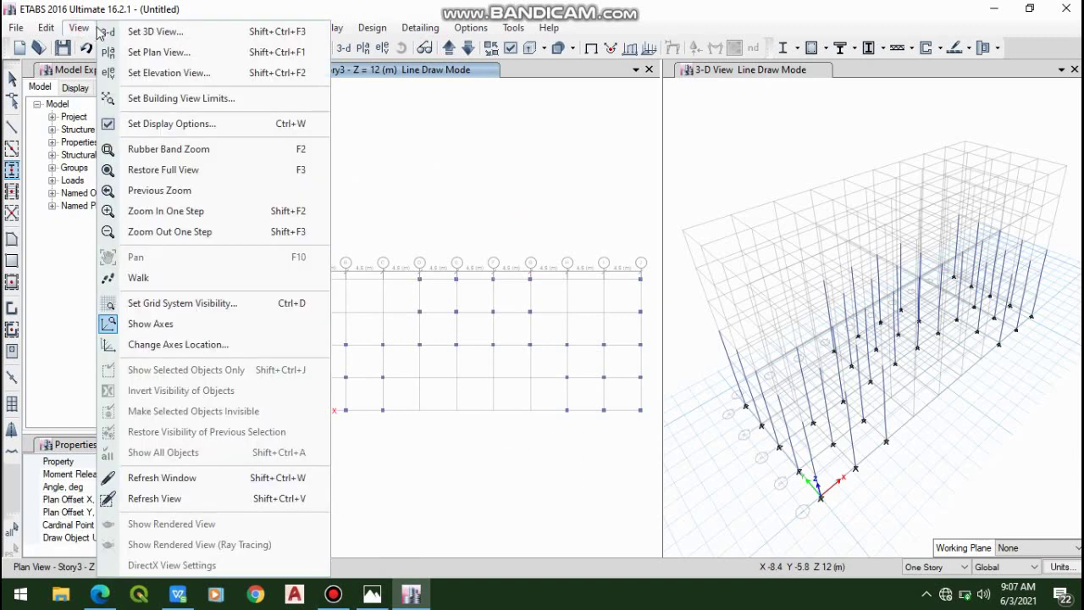
{"action": "left_click", "coordinate": [151, 53]}
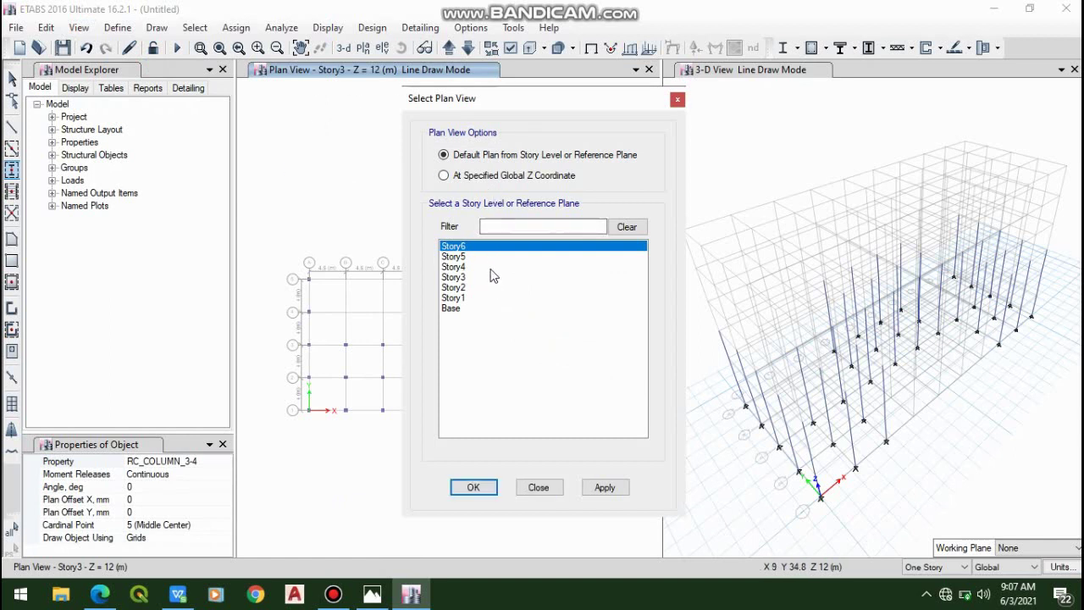
{"action": "left_click", "coordinate": [490, 268]}
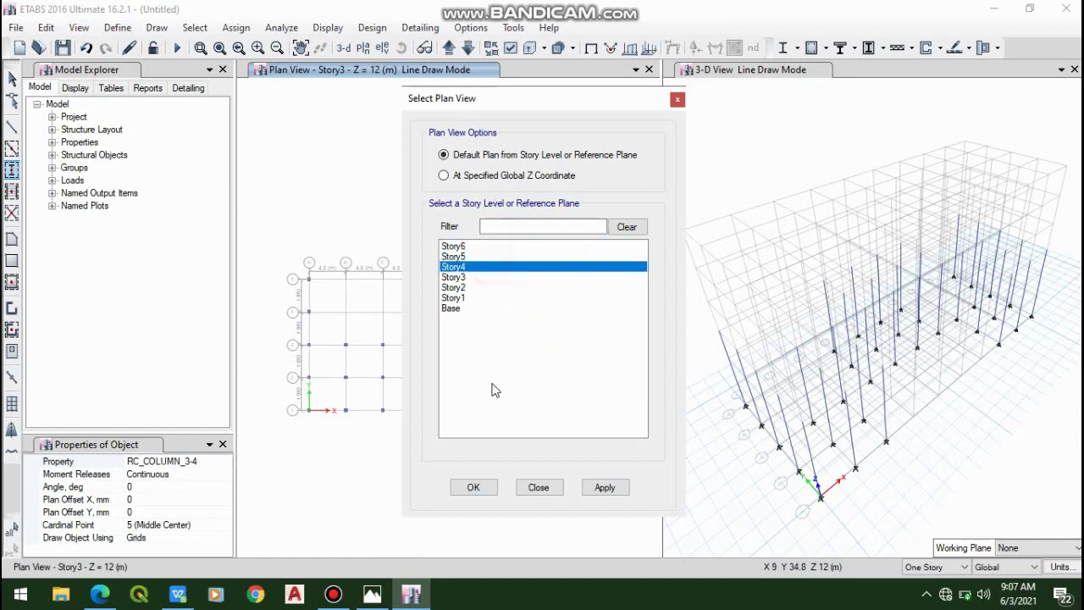
{"action": "left_click", "coordinate": [473, 487]}
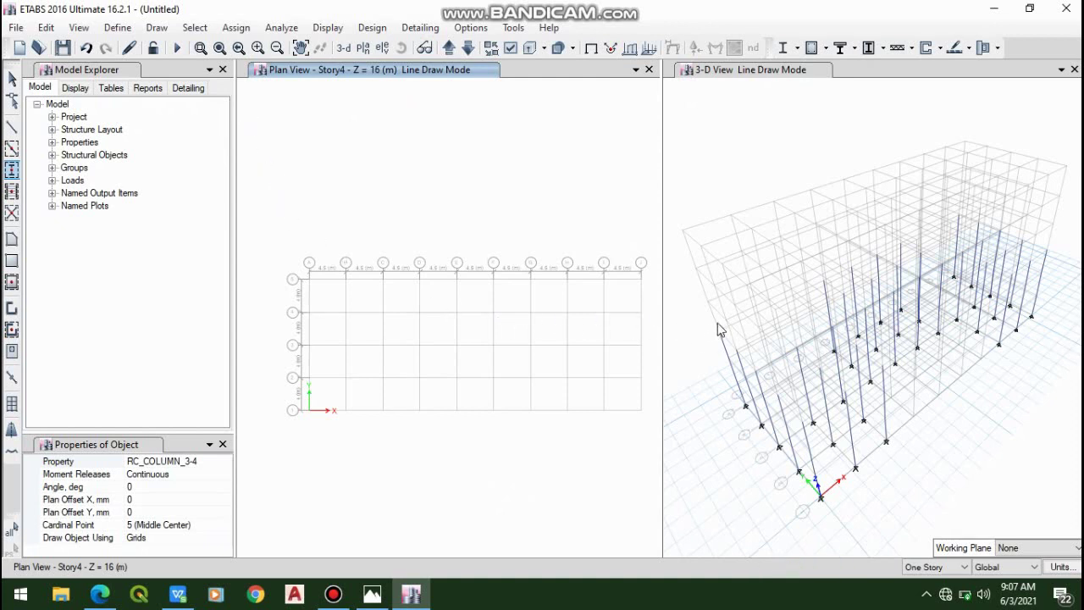
- Place RC_COLUMN_3-4 columns on Story4 in the Story3 layout: full lines A and J, lower three of B, C, H, I, and upper three of D–G
{"action": "left_click", "coordinate": [290, 243]}
{"action": "left_click_drag", "start_coordinate": [290, 246], "coordinate": [337, 472]}
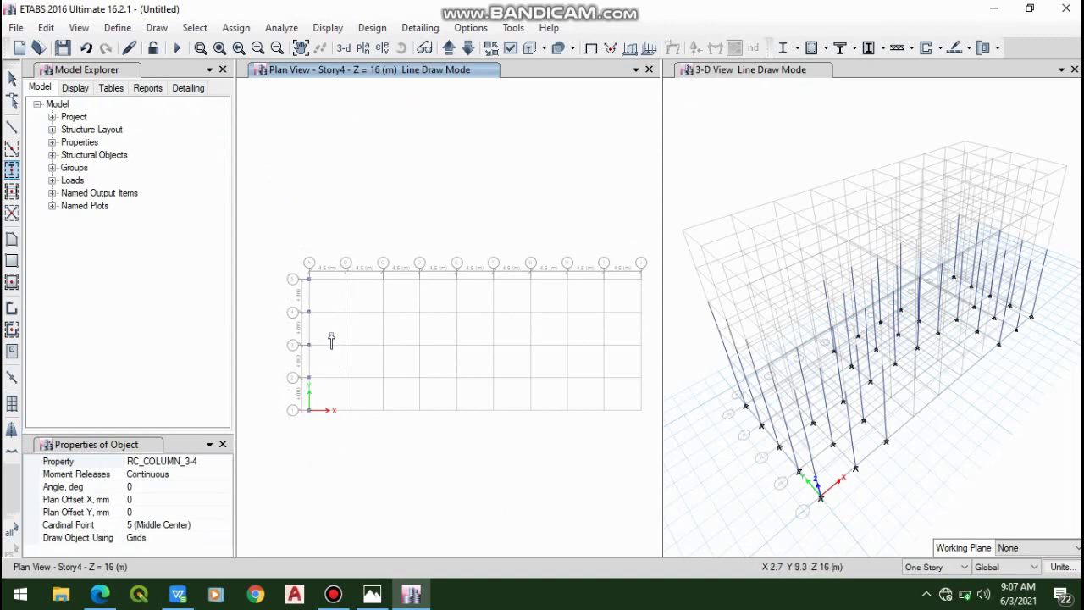
{"action": "left_click_drag", "start_coordinate": [332, 341], "coordinate": [405, 481]}
{"action": "left_click_drag", "start_coordinate": [407, 247], "coordinate": [538, 369]}
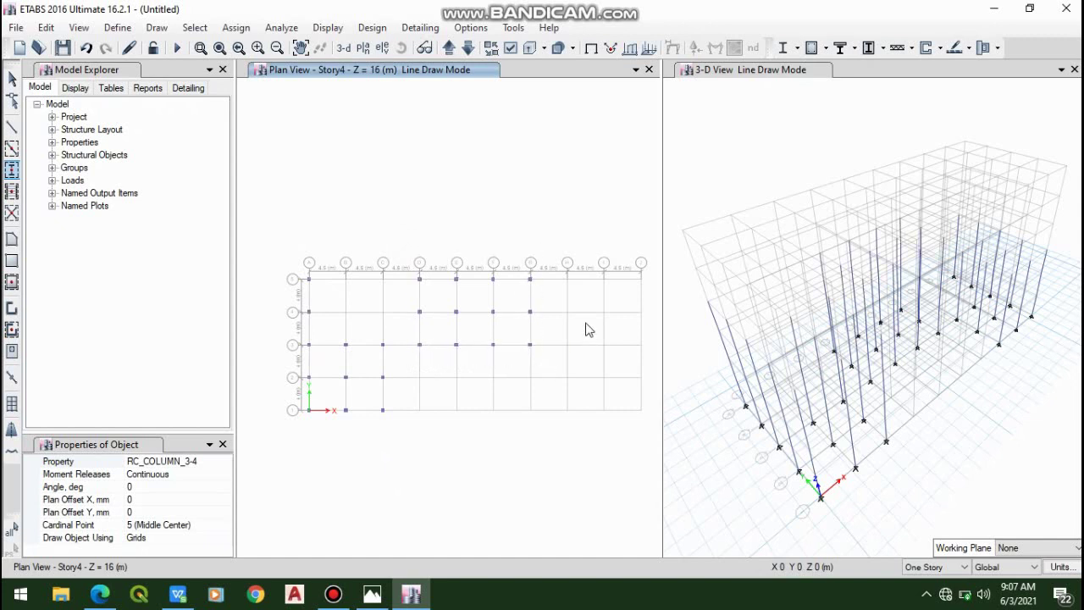
{"action": "left_click_drag", "start_coordinate": [558, 332], "coordinate": [653, 458]}
{"action": "left_click_drag", "start_coordinate": [618, 247], "coordinate": [649, 370]}
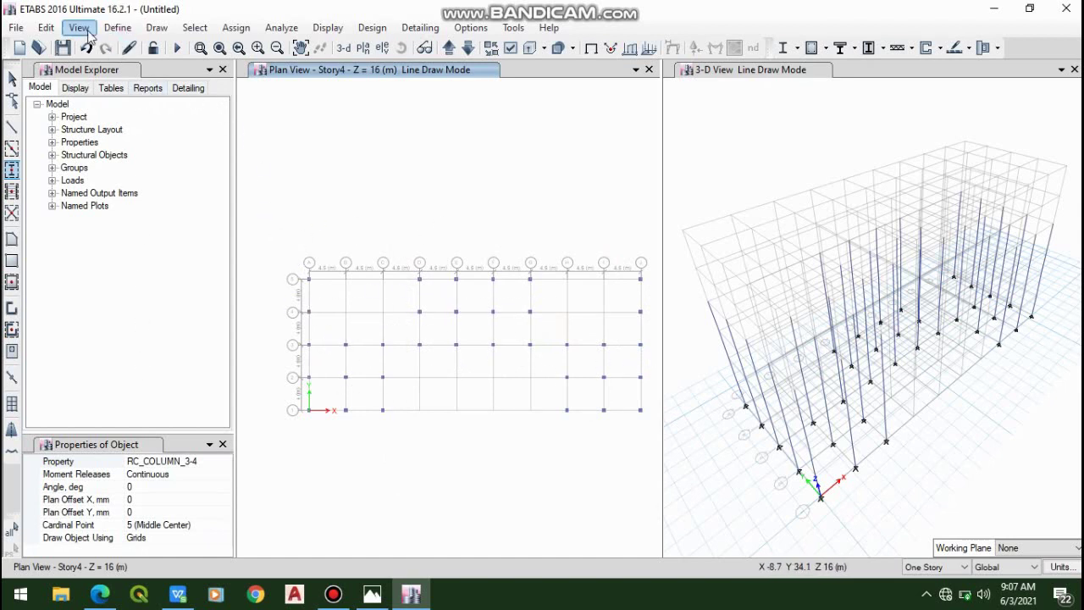
- Switch the plan view to the Story5 level
{"action": "left_click", "coordinate": [78, 28]}
{"action": "left_click", "coordinate": [149, 53]}
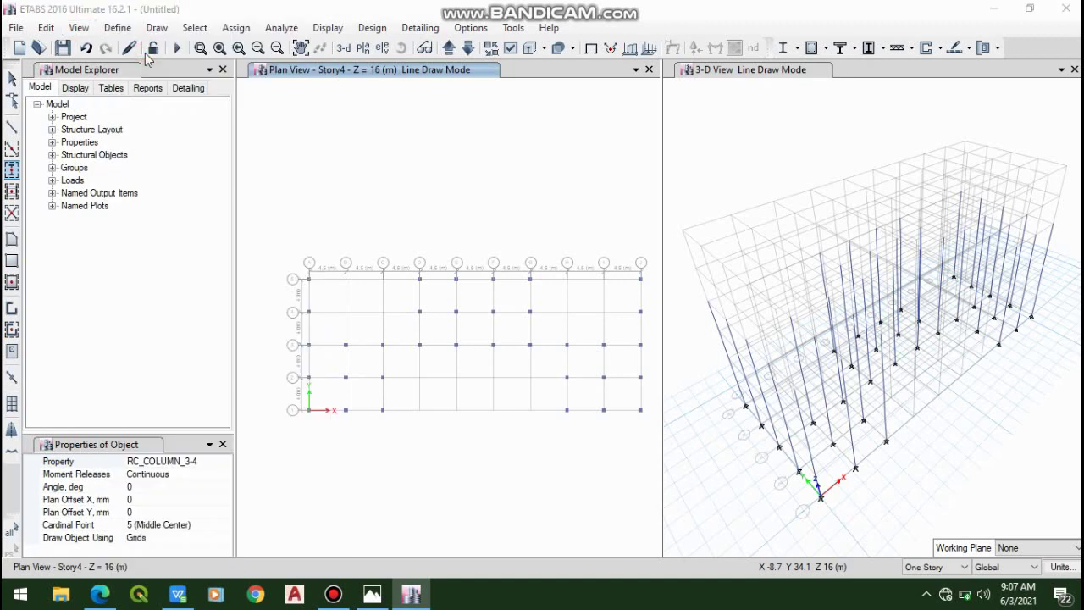
{"action": "left_click", "coordinate": [488, 258]}
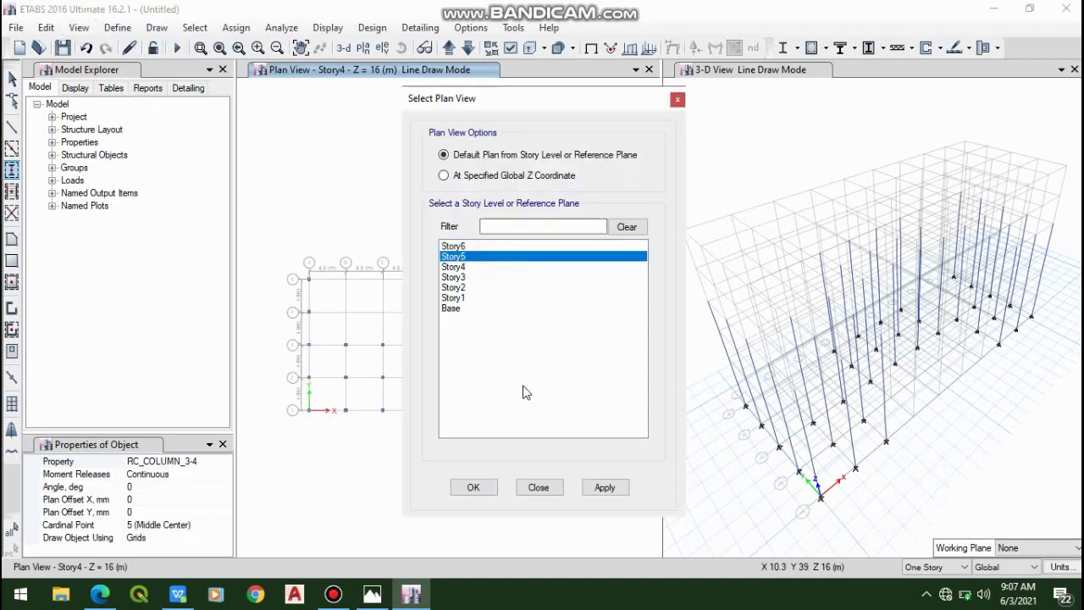
{"action": "left_click", "coordinate": [474, 487]}
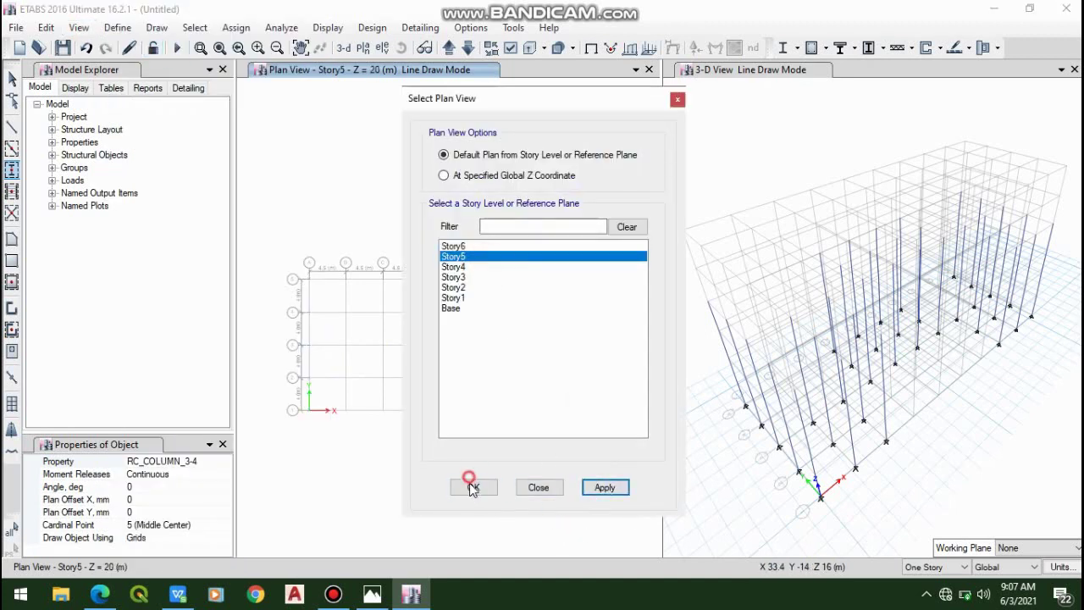
- Place RC_COLUMN 5-6 columns on Story5 at full grid lines A and J, lower three of B, C, H, I, and upper three of D–G
{"action": "left_click", "coordinate": [204, 465]}
{"action": "left_click", "coordinate": [225, 461]}
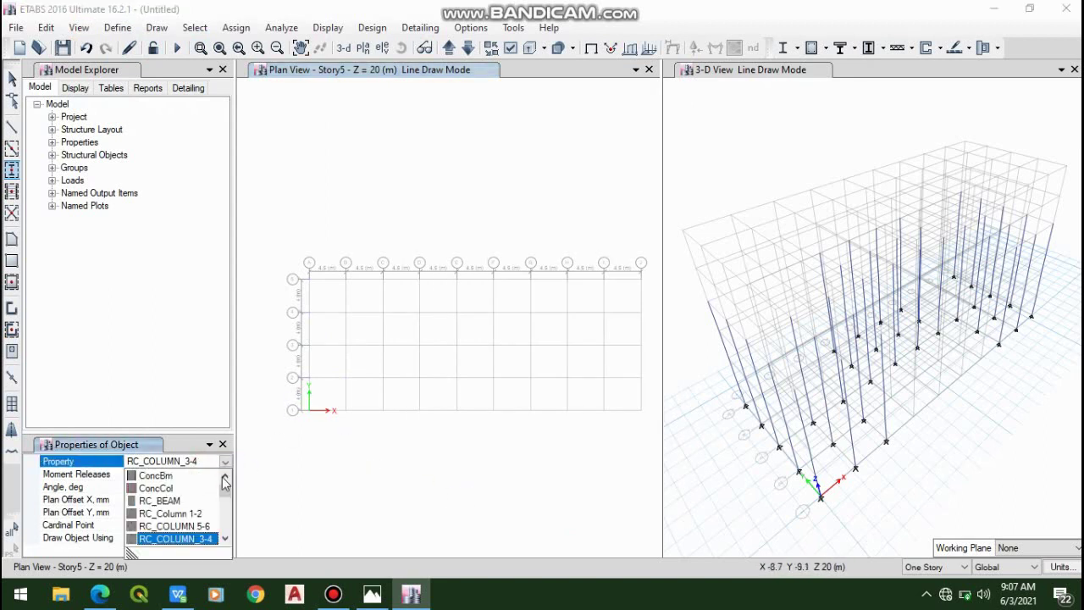
{"action": "left_click", "coordinate": [210, 527]}
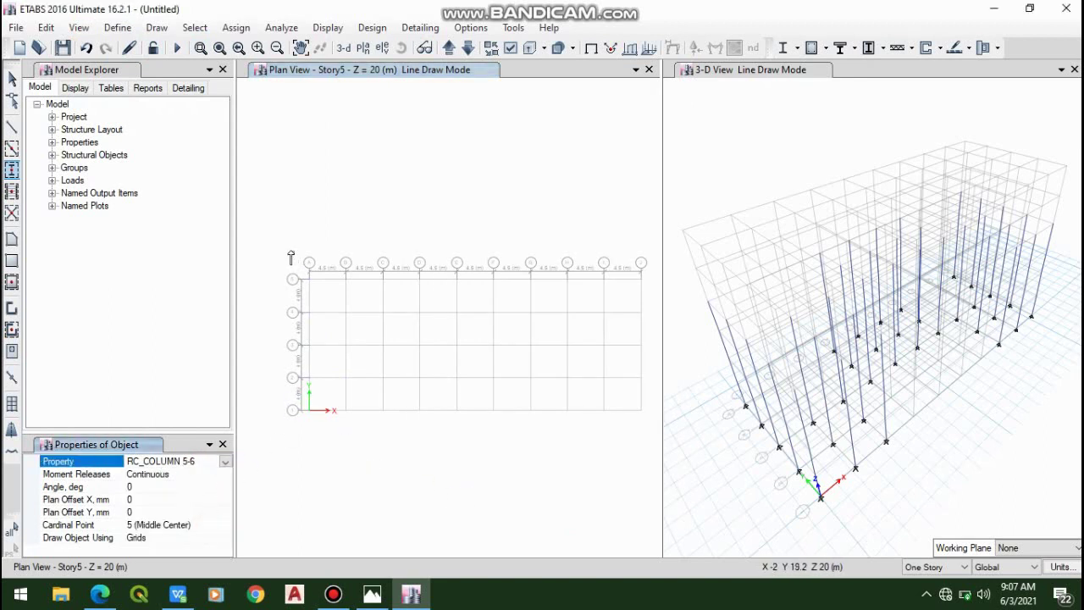
{"action": "left_click_drag", "start_coordinate": [288, 246], "coordinate": [333, 462]}
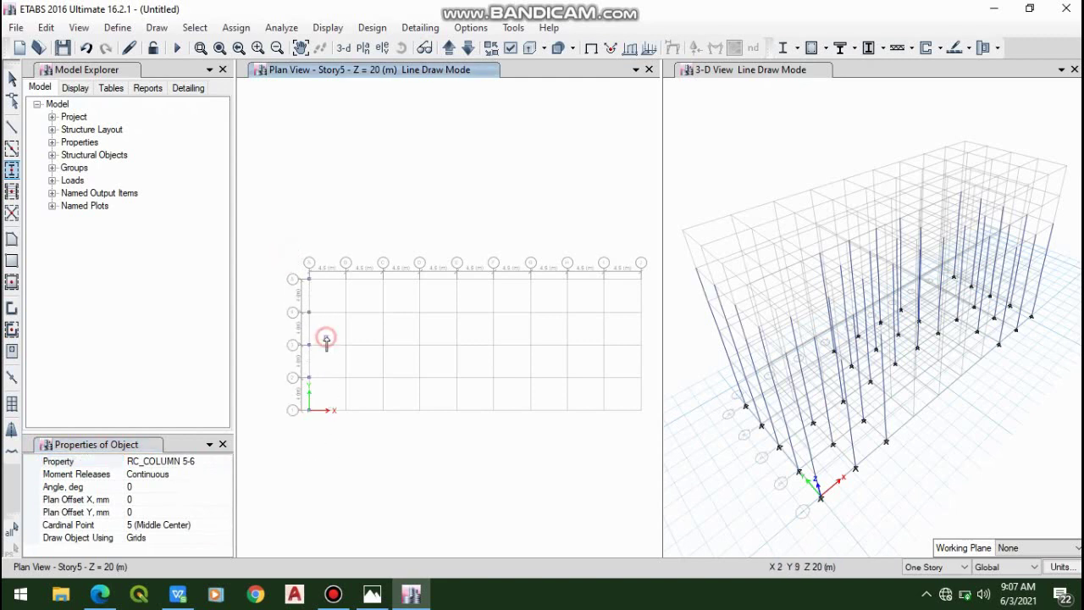
{"action": "left_click_drag", "start_coordinate": [326, 339], "coordinate": [398, 479]}
{"action": "left_click_drag", "start_coordinate": [405, 236], "coordinate": [548, 367]}
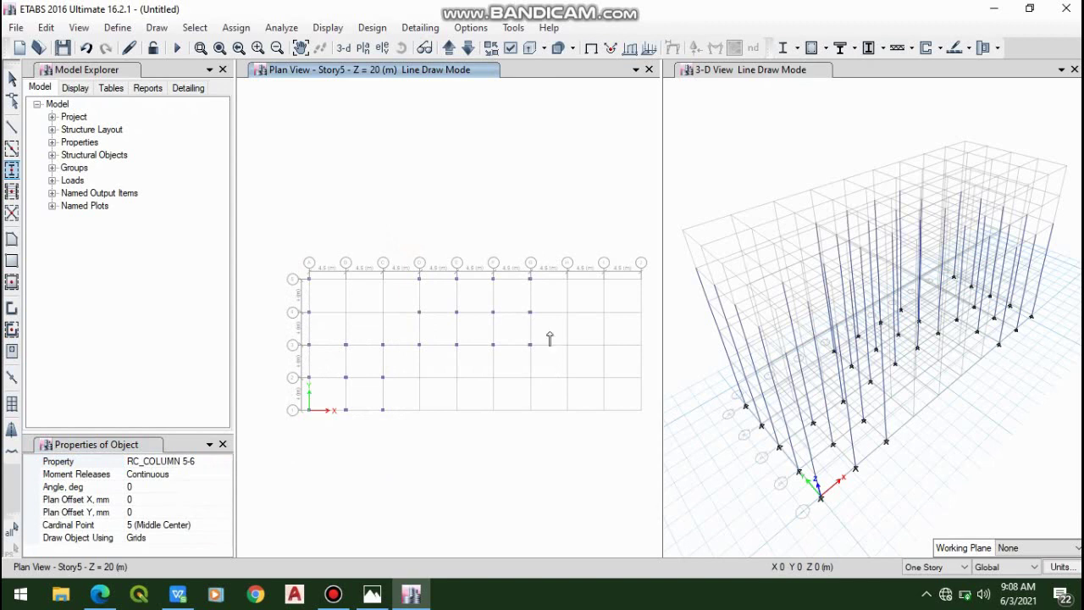
{"action": "mouse_move", "coordinate": [550, 332]}
{"action": "left_mouse_down"}
{"action": "mouse_move", "coordinate": [608, 412]}
{"action": "mouse_move", "coordinate": [665, 448]}
{"action": "mouse_move", "coordinate": [659, 441]}
{"action": "left_mouse_up"}
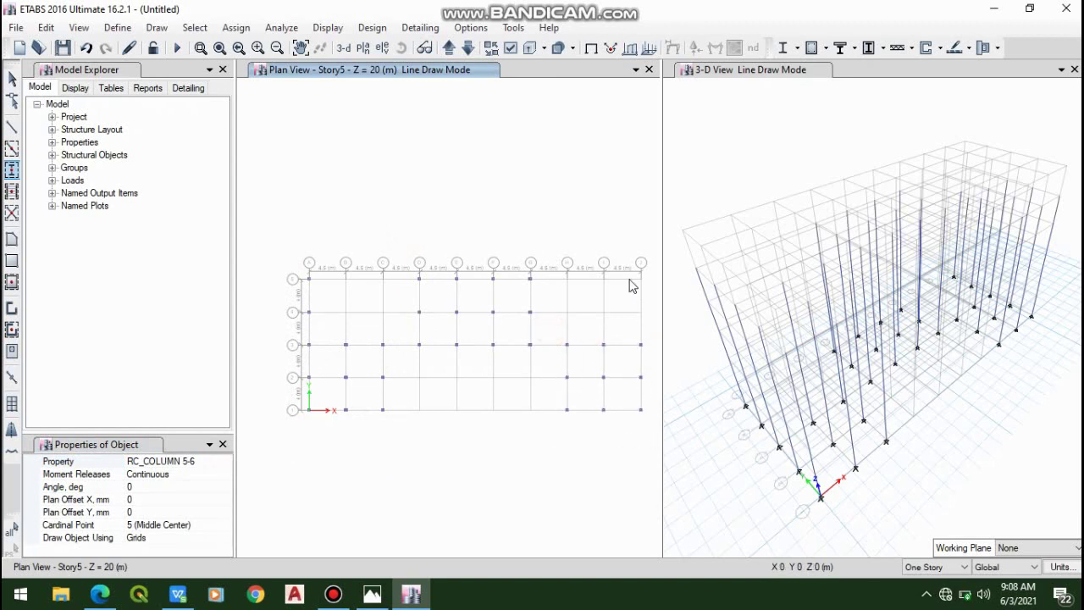
{"action": "left_click_drag", "start_coordinate": [624, 243], "coordinate": [664, 394]}
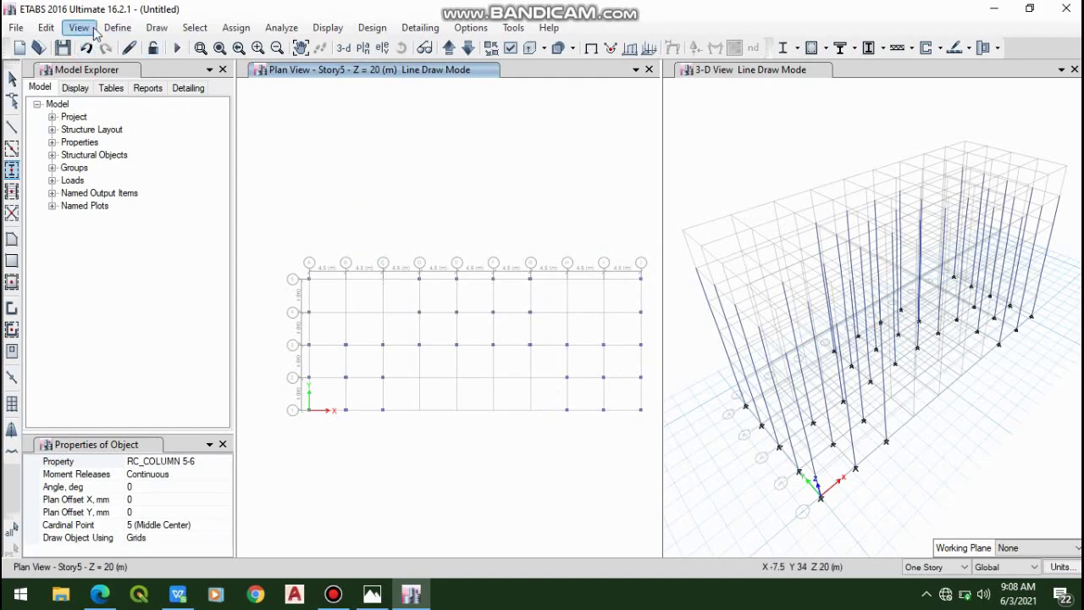
- Switch the plan view to the Story6 level
{"action": "left_click", "coordinate": [93, 30]}
{"action": "left_click", "coordinate": [141, 56]}
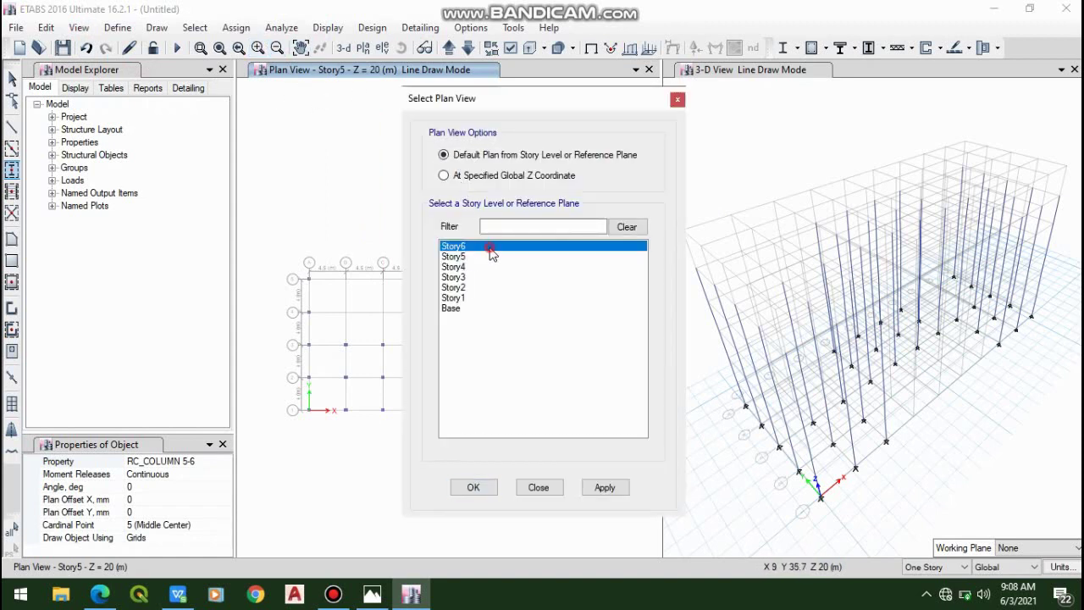
{"action": "left_click", "coordinate": [604, 488]}
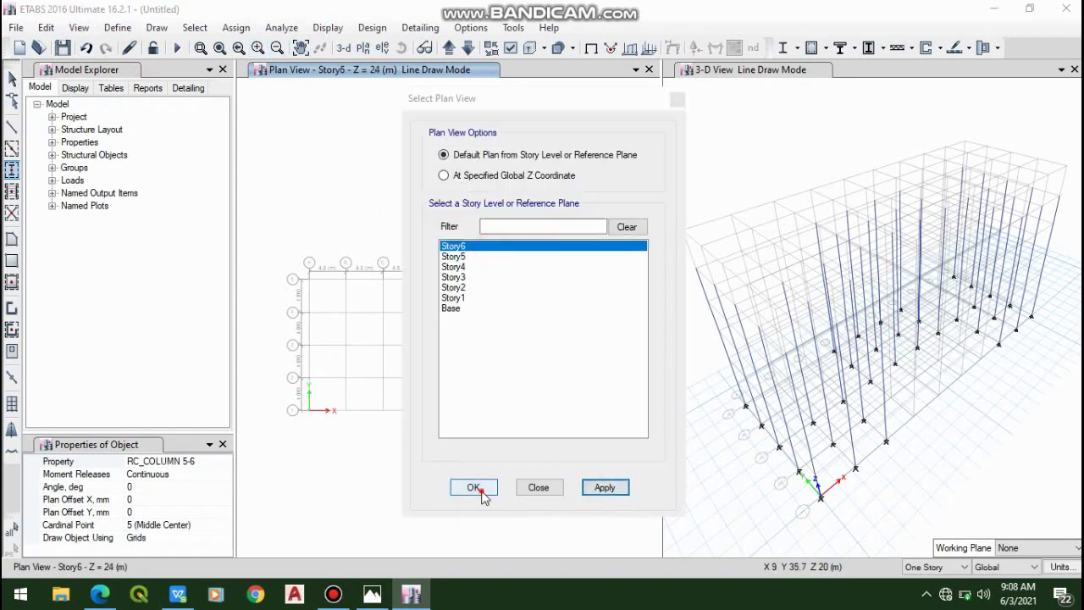
{"action": "left_click", "coordinate": [474, 487]}
- Place RC_COLUMN 5-6 columns on Story6 in the Story5 layout: full lines A and J, lower three of B, C, H, I, and upper three of D–G
{"action": "left_click_drag", "start_coordinate": [261, 217], "coordinate": [350, 500]}
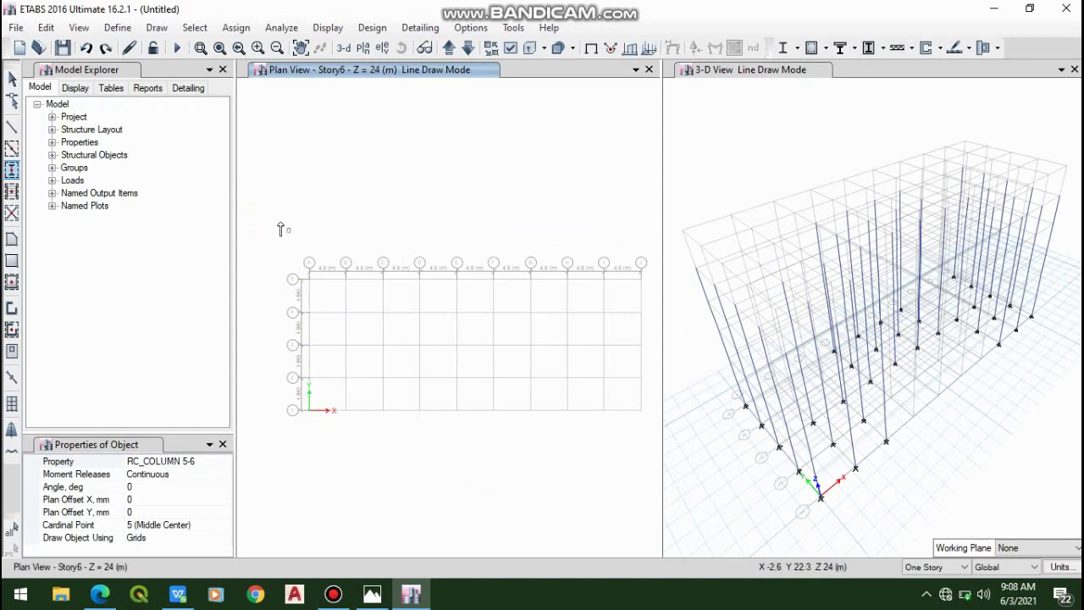
{"action": "left_click_drag", "start_coordinate": [280, 222], "coordinate": [321, 457]}
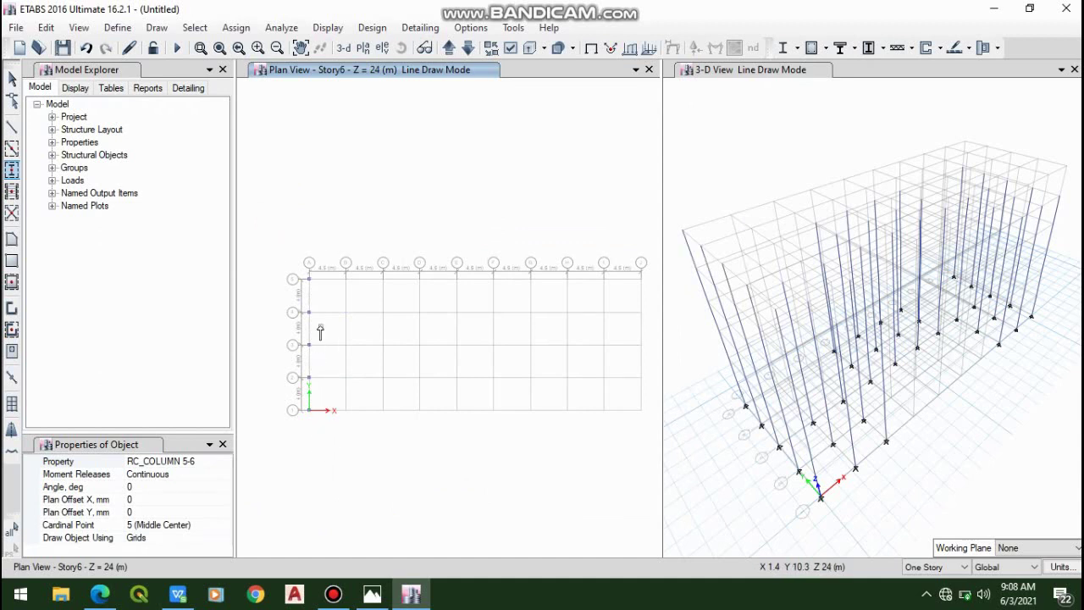
{"action": "left_click_drag", "start_coordinate": [321, 326], "coordinate": [411, 476]}
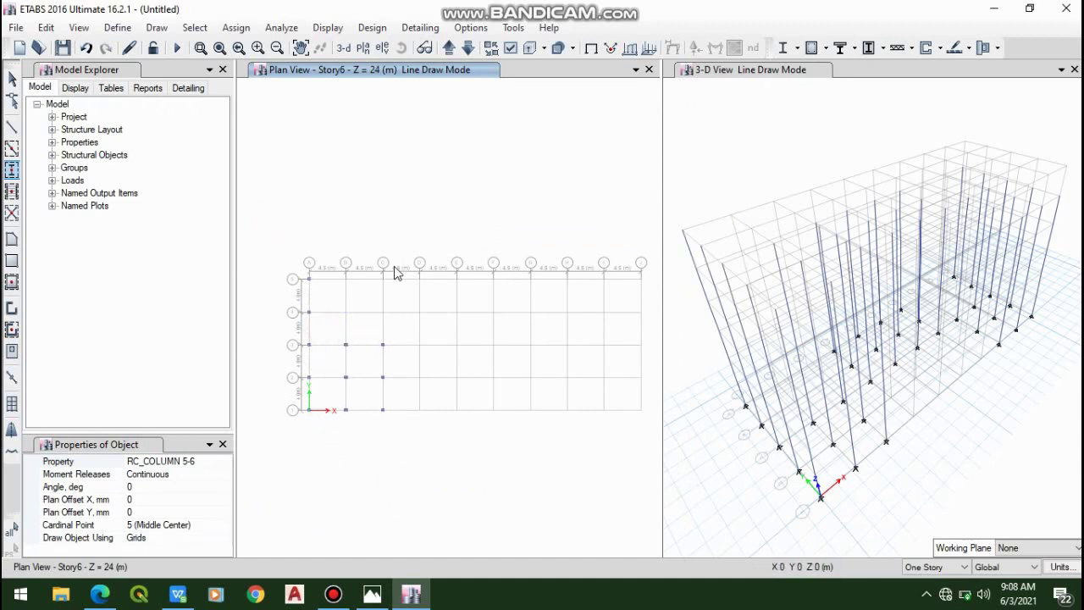
{"action": "left_click_drag", "start_coordinate": [395, 248], "coordinate": [649, 477]}
{"action": "left_click_drag", "start_coordinate": [627, 243], "coordinate": [644, 378]}
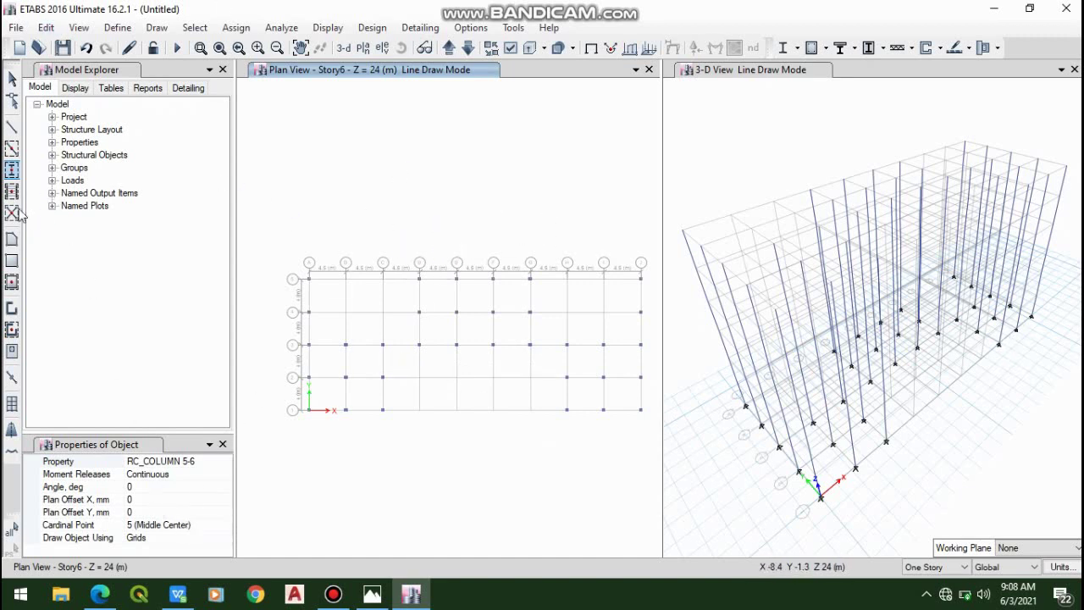
- Start quick beam drawing with the RC_BEAM section and set it to apply to All Stories
{"action": "left_click", "coordinate": [13, 152]}
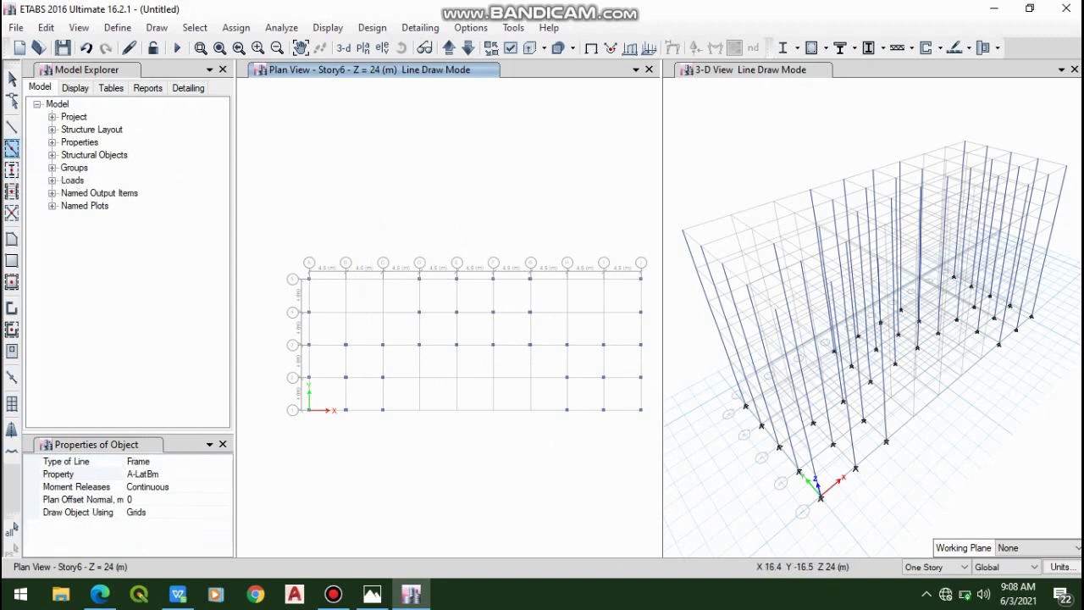
{"action": "left_click", "coordinate": [954, 567]}
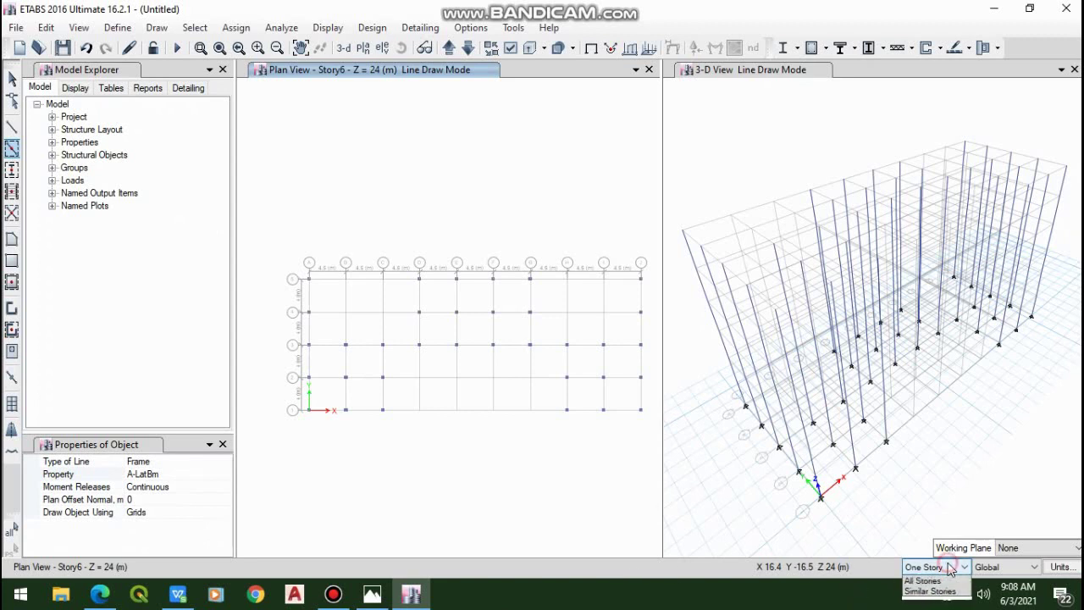
{"action": "left_click", "coordinate": [932, 592]}
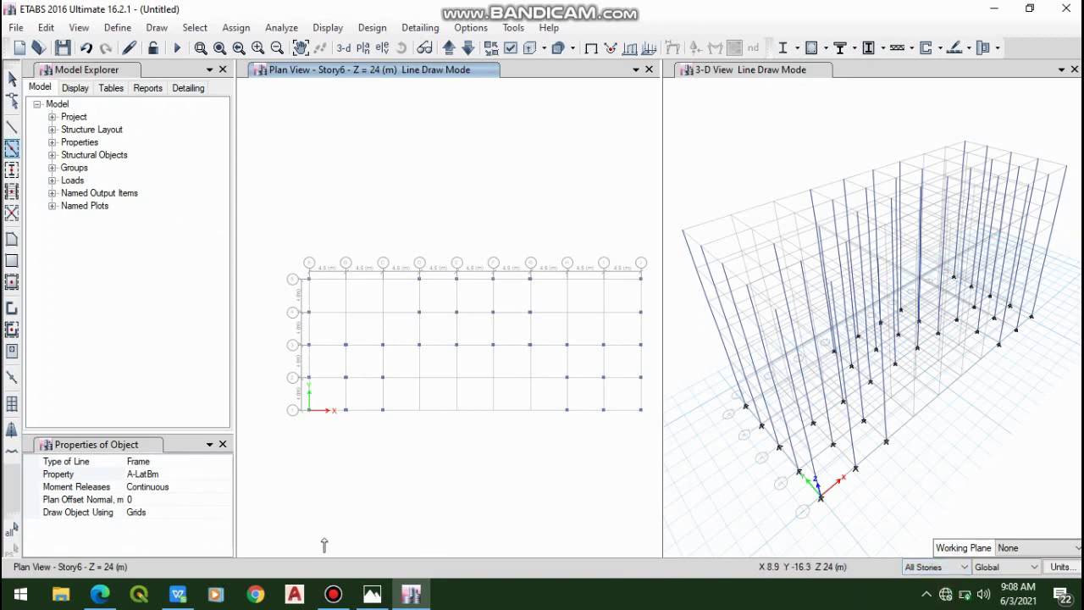
{"action": "left_click", "coordinate": [169, 464]}
{"action": "left_click", "coordinate": [216, 475]}
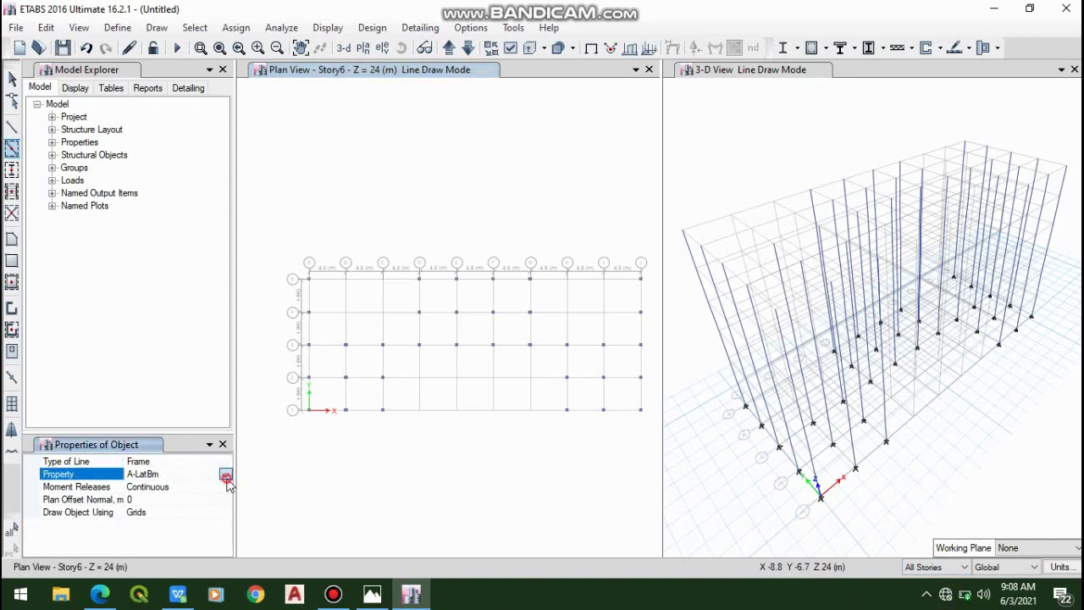
{"action": "left_click", "coordinate": [225, 474]}
{"action": "scroll", "coordinate": [196, 536], "scroll_direction": "down", "scroll_amount": 1}
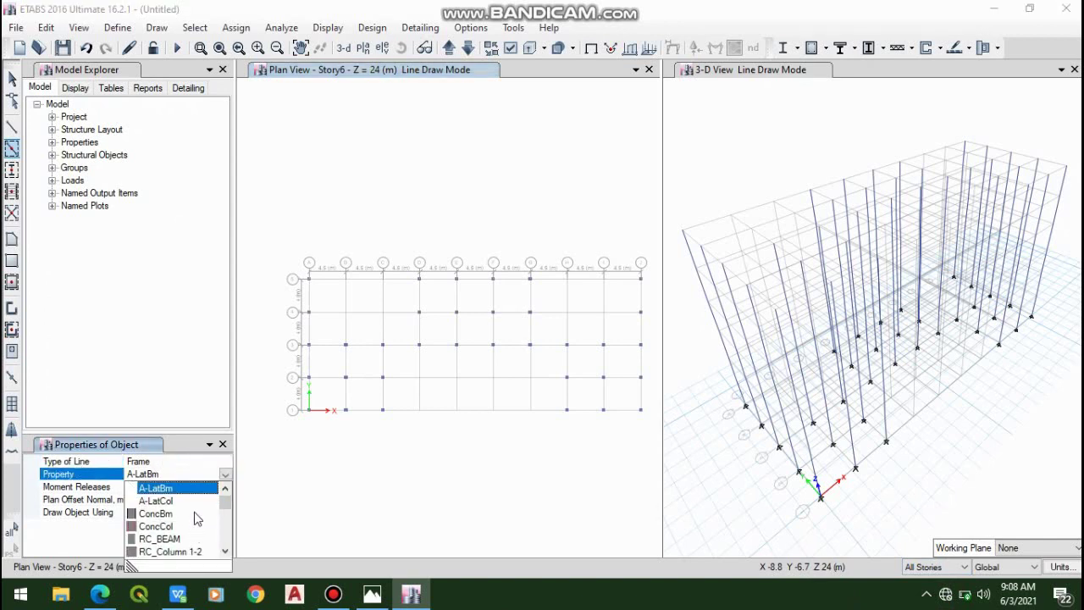
{"action": "scroll", "coordinate": [195, 518], "scroll_direction": "down", "scroll_amount": 1}
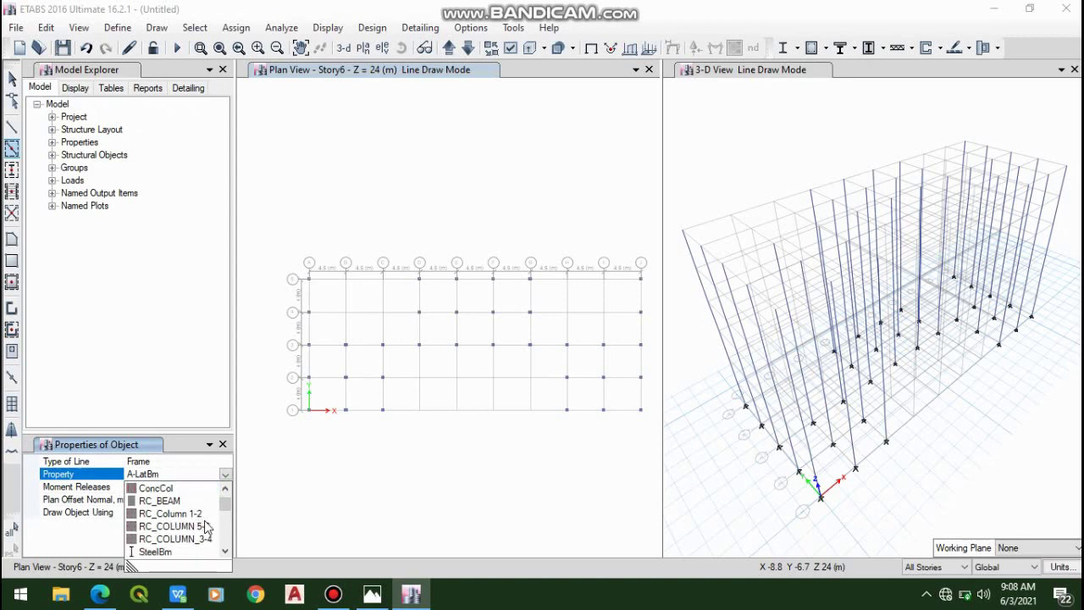
{"action": "left_click", "coordinate": [196, 501]}
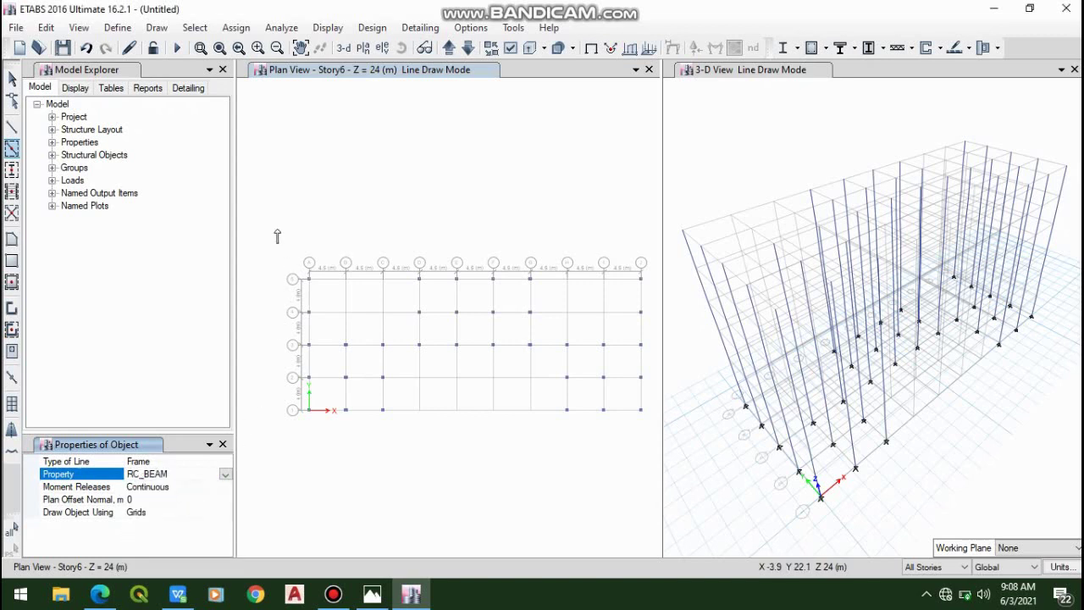
- Draw RC_BEAM beams along grid A, on the upper two lines of bays A–B and C–D, and on B and C between the second and middle lines
{"action": "left_click_drag", "start_coordinate": [277, 229], "coordinate": [322, 479]}
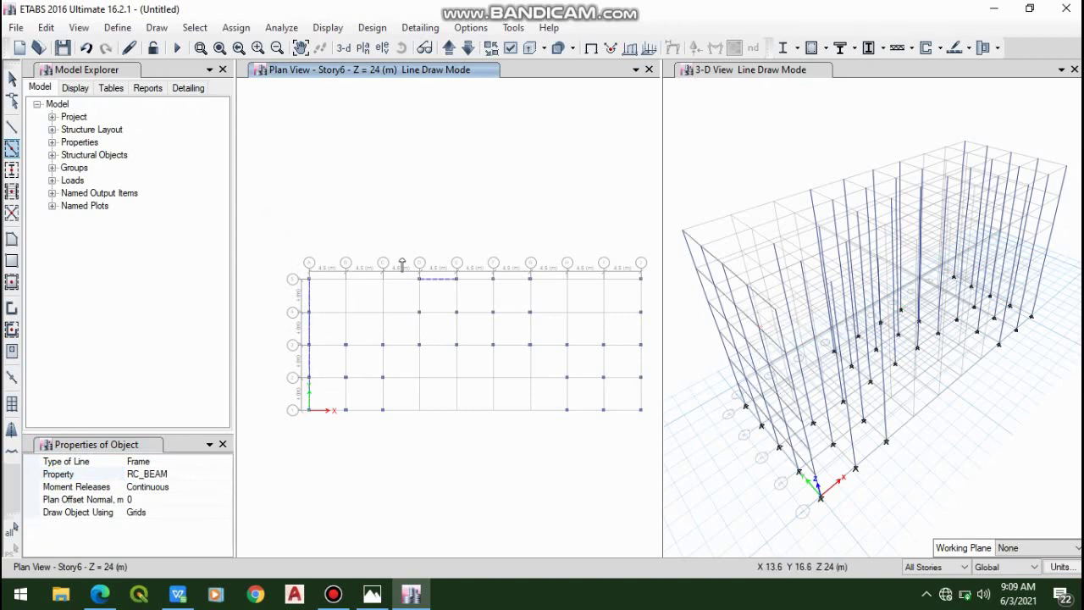
{"action": "left_click", "coordinate": [330, 283]}
{"action": "left_click", "coordinate": [327, 313]}
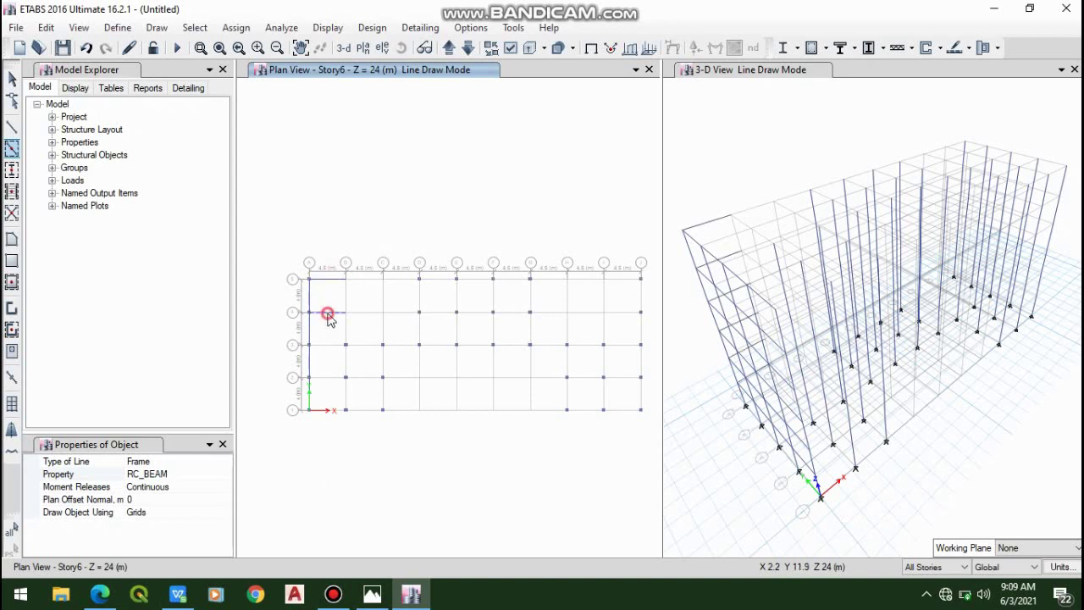
{"action": "left_click", "coordinate": [347, 332]}
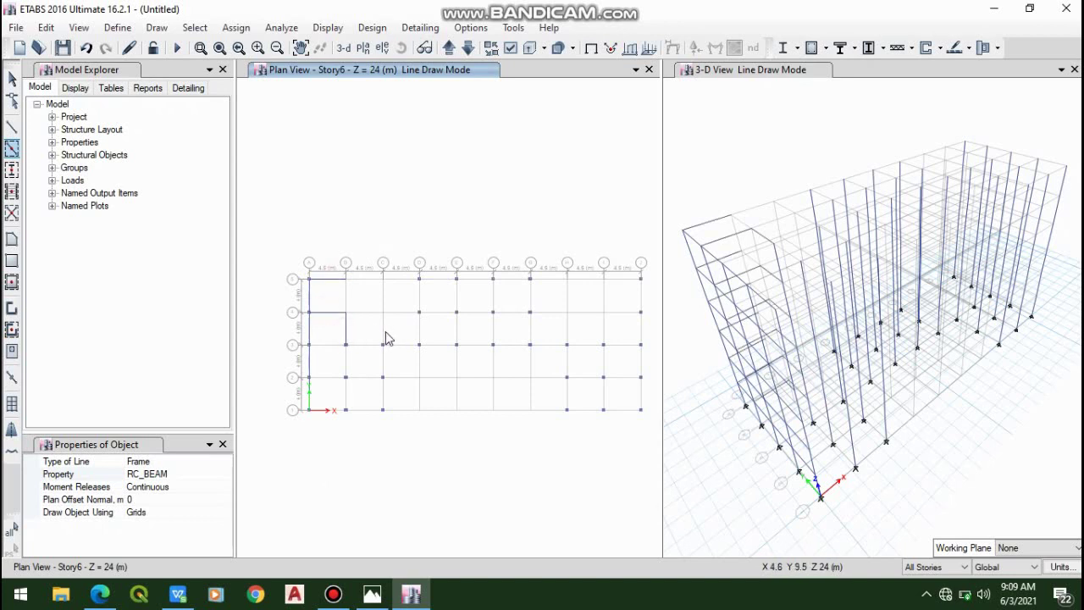
{"action": "left_click", "coordinate": [383, 332]}
{"action": "left_click", "coordinate": [403, 313]}
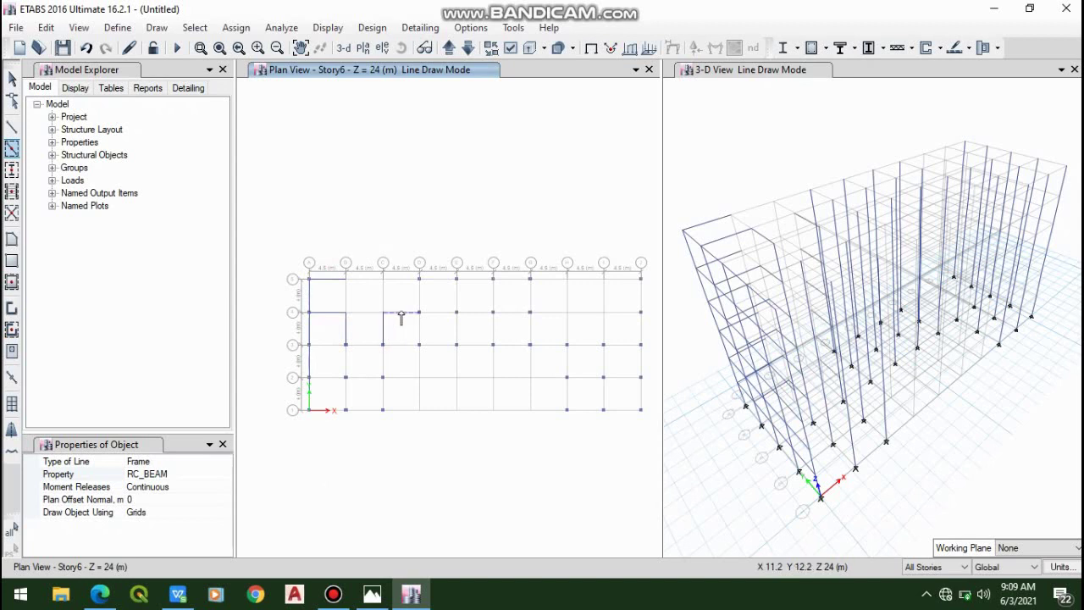
{"action": "left_click", "coordinate": [403, 281]}
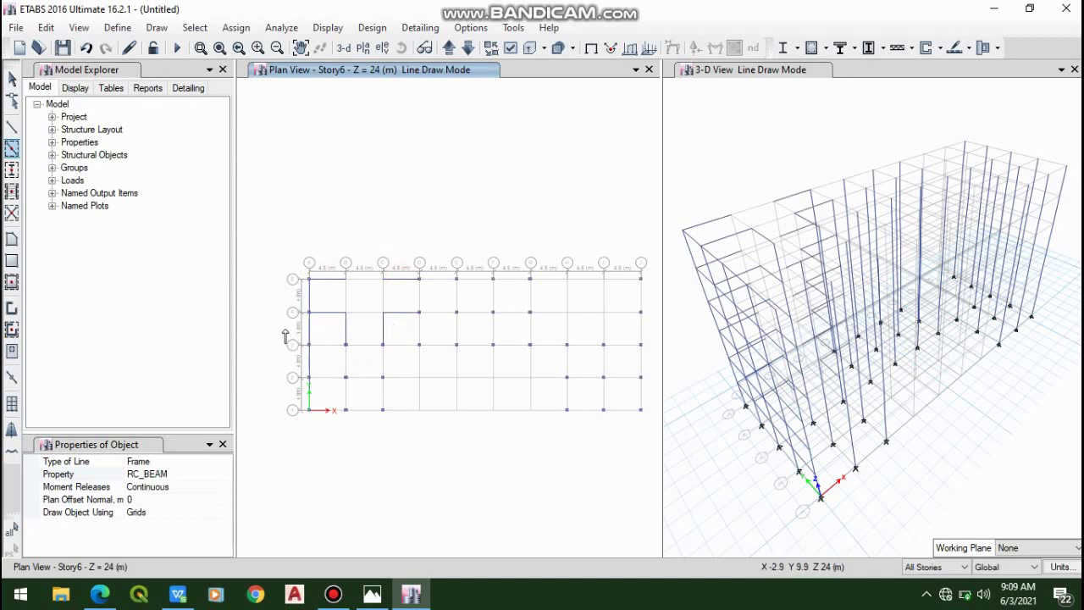
- Draw RC_BEAM beams over the lower two rows of bays A–C, on the middle line of C–D, and over the upper two rows of D–G
{"action": "mouse_move", "coordinate": [285, 331]}
{"action": "left_mouse_down"}
{"action": "mouse_move", "coordinate": [341, 446]}
{"action": "mouse_move", "coordinate": [390, 484]}
{"action": "left_mouse_up"}
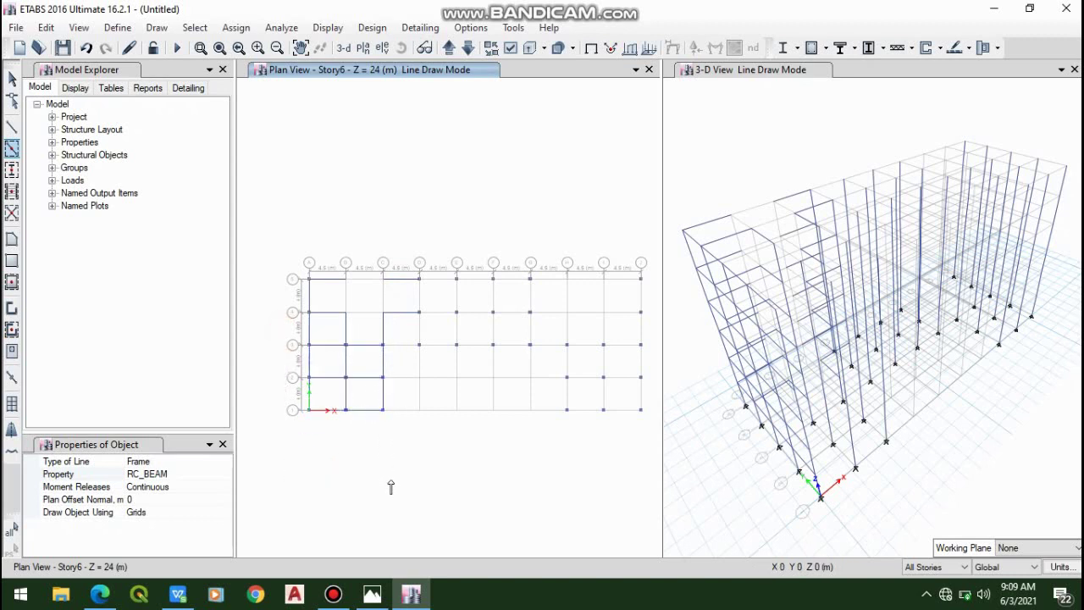
{"action": "left_click", "coordinate": [408, 346]}
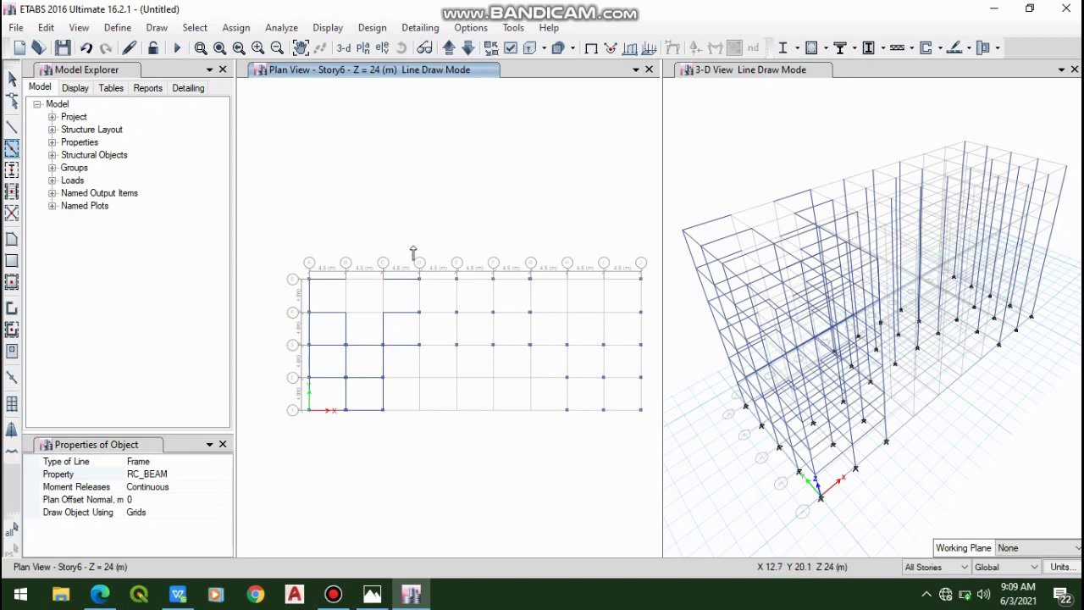
{"action": "left_click_drag", "start_coordinate": [412, 251], "coordinate": [542, 371]}
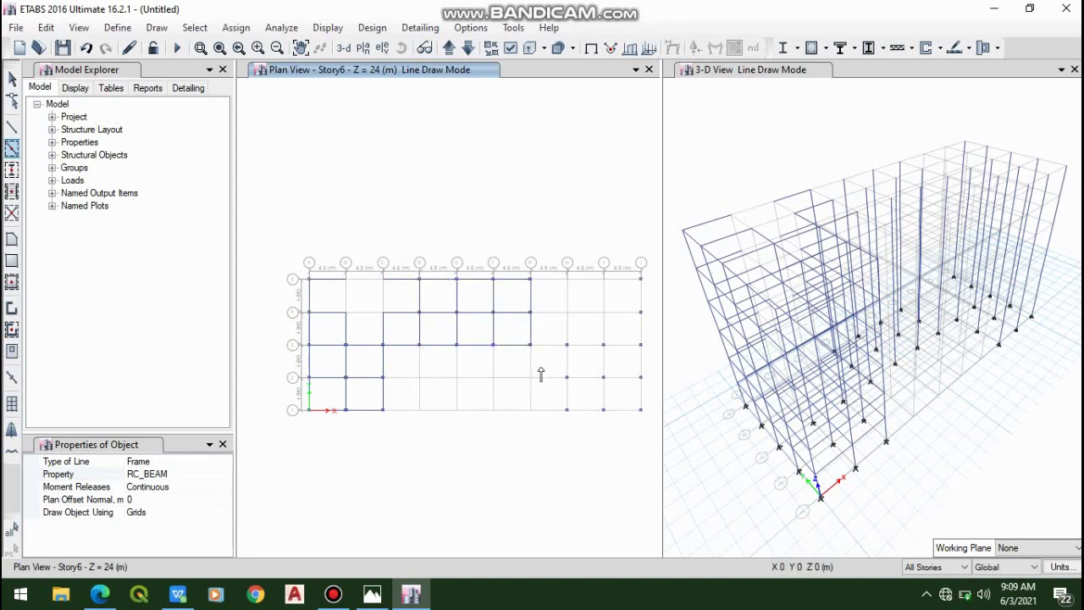
- Draw RC_BEAM beams on the upper three lines of bay G–H, the upper two of I–J, H and I in the second row, and J's upper two spans
{"action": "left_click", "coordinate": [560, 347]}
{"action": "left_click", "coordinate": [545, 313]}
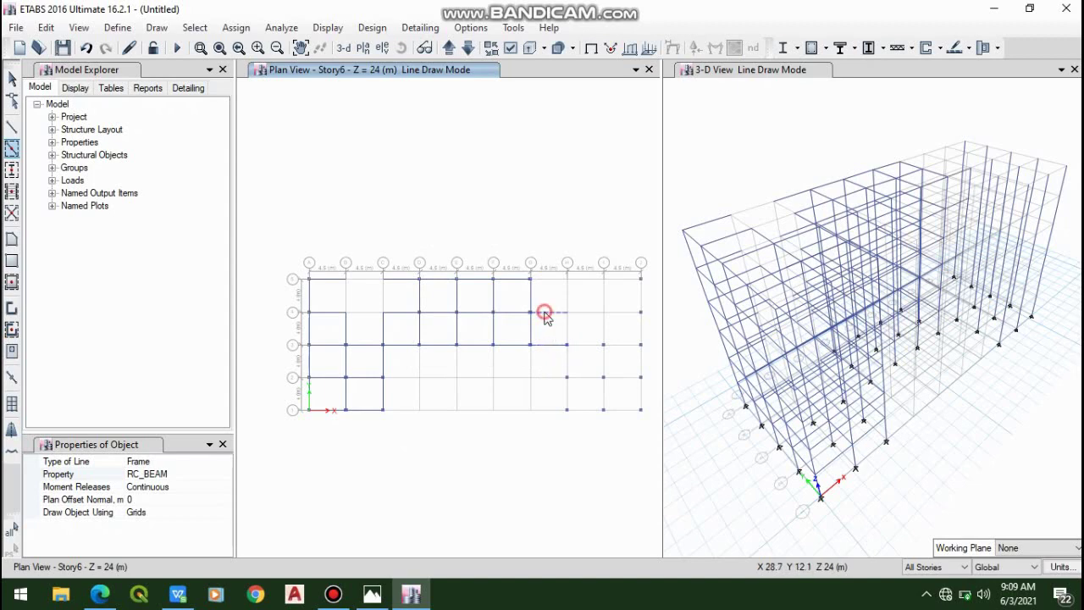
{"action": "left_click", "coordinate": [546, 281]}
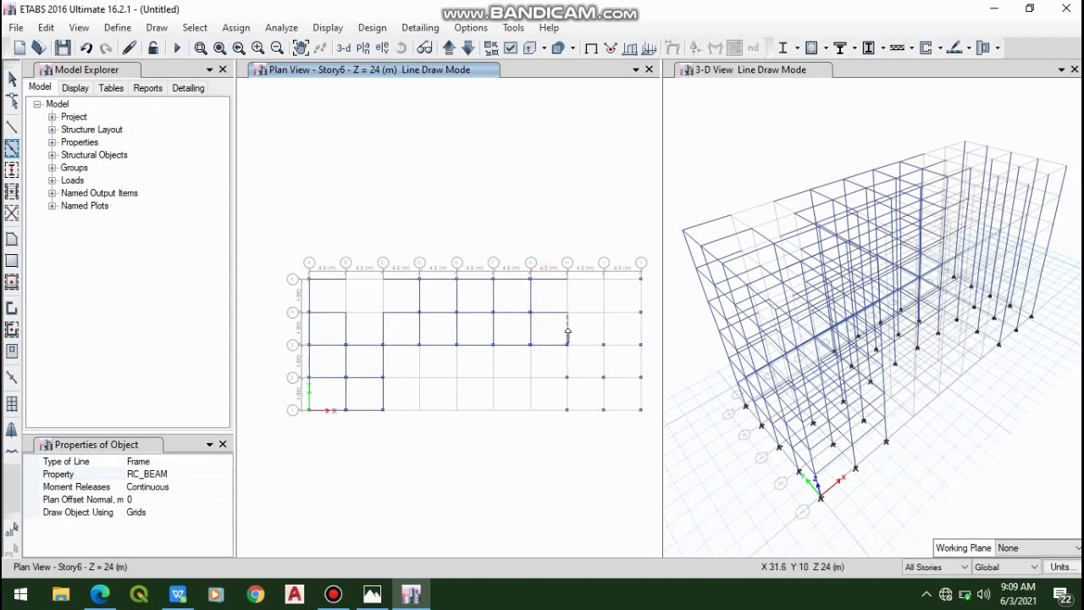
{"action": "left_click", "coordinate": [608, 333]}
{"action": "left_click", "coordinate": [624, 315]}
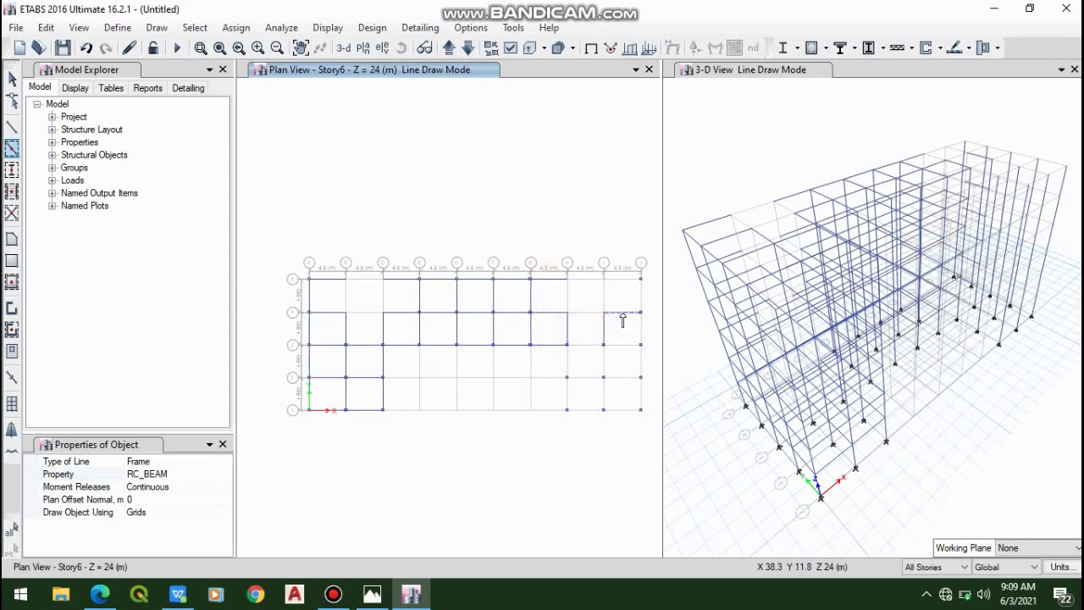
{"action": "left_click", "coordinate": [626, 285]}
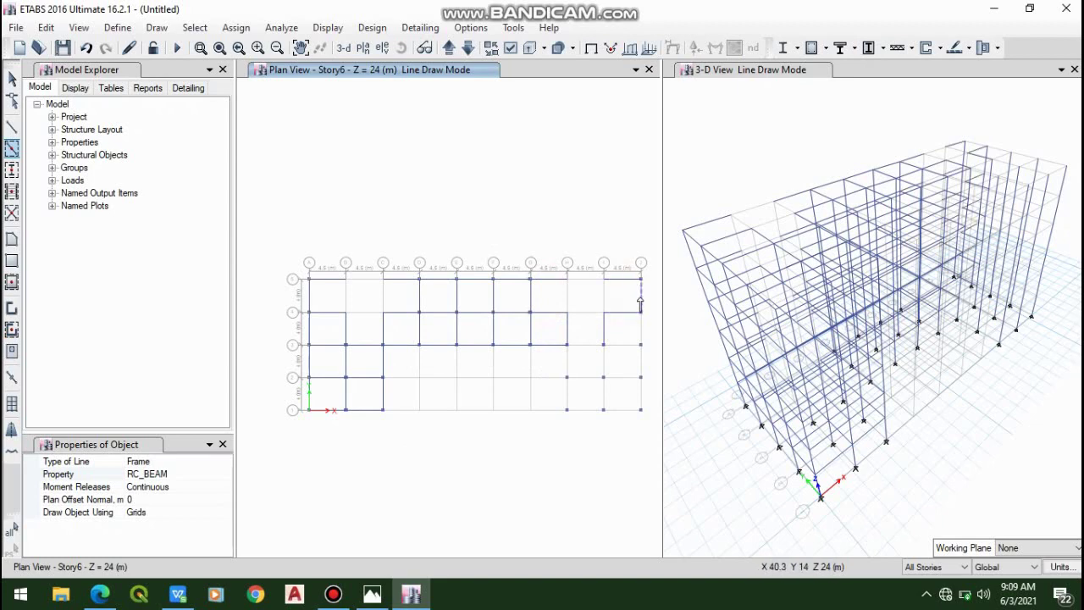
{"action": "left_click", "coordinate": [640, 299]}
{"action": "left_click", "coordinate": [642, 332]}
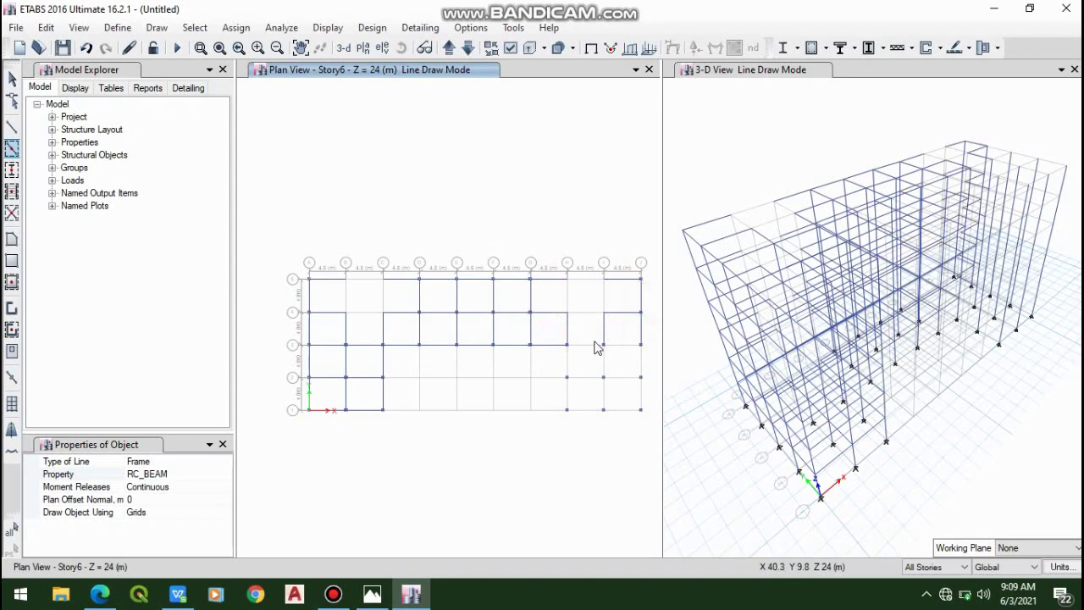
- Draw RC_BEAM beams over the lower two rows of bays H–J, including grids H, I and J, on all stories
{"action": "mouse_move", "coordinate": [552, 332]}
{"action": "left_mouse_down"}
{"action": "mouse_move", "coordinate": [641, 473]}
{"action": "mouse_move", "coordinate": [652, 460]}
{"action": "left_mouse_up"}
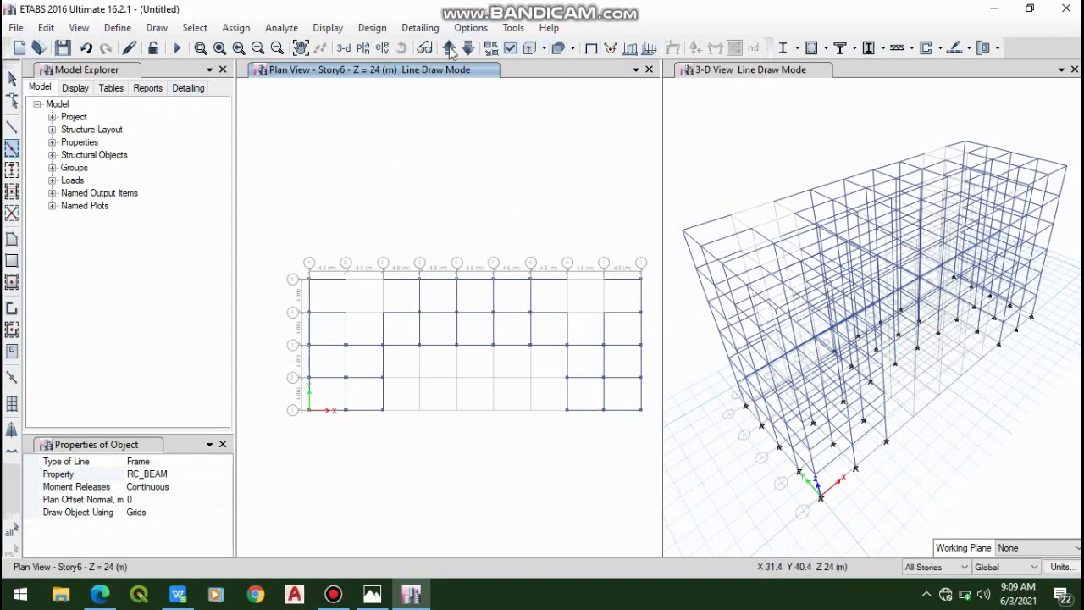
- Show the frame members as extruded sections in the 3-D view, keeping the plan view as plain lines
{"action": "left_click", "coordinate": [536, 51]}
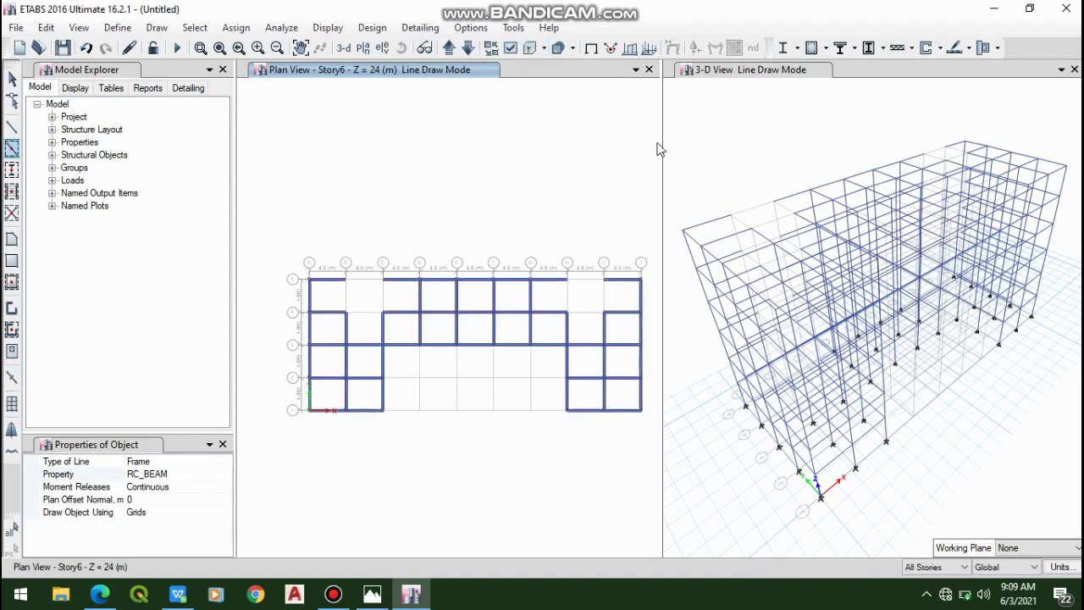
{"action": "left_click", "coordinate": [534, 50]}
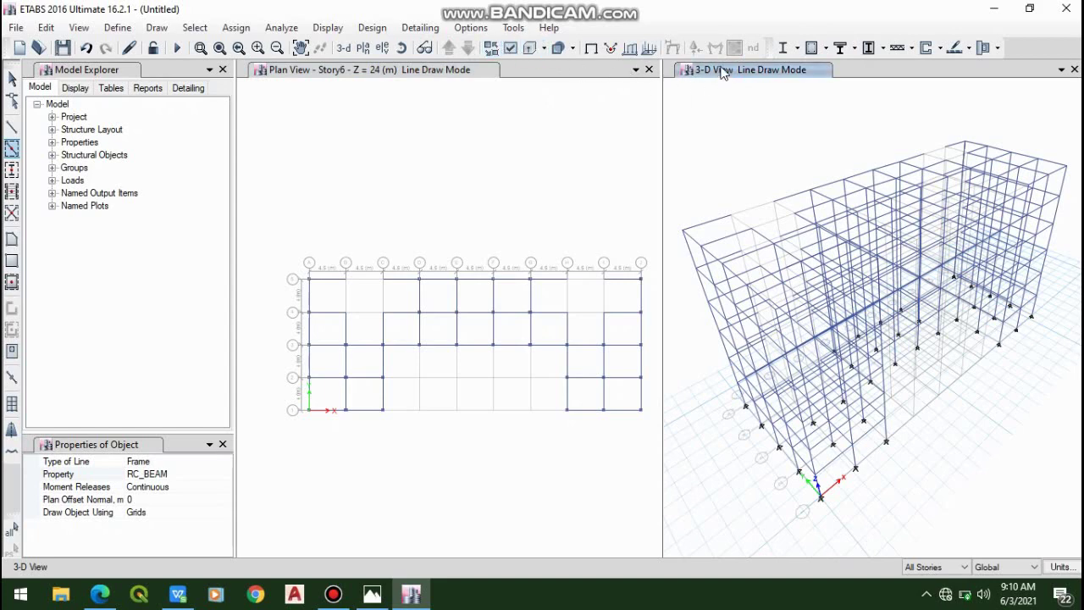
{"action": "left_click", "coordinate": [529, 49]}
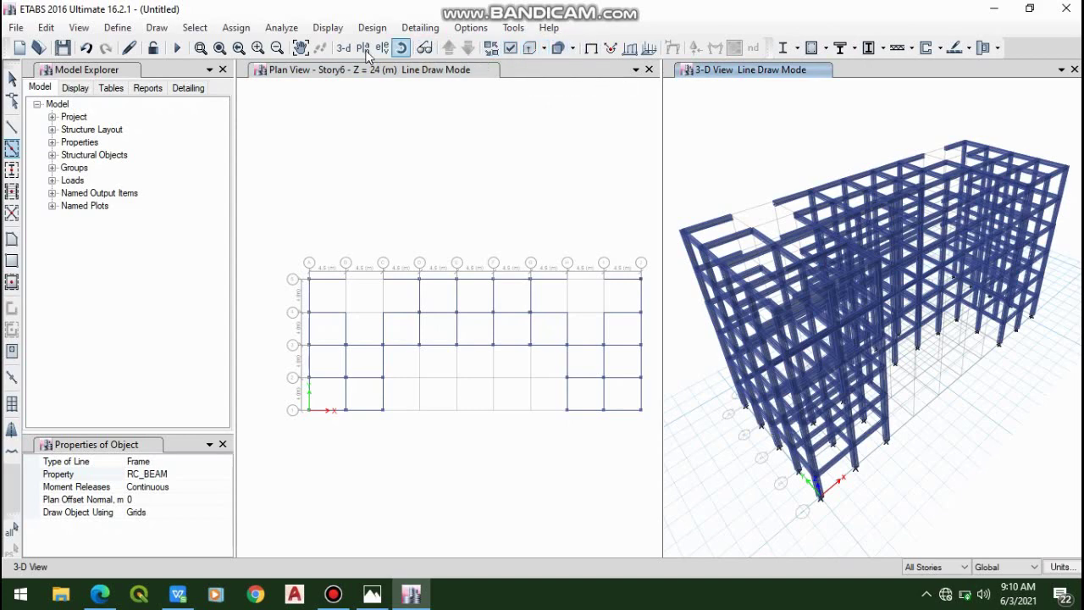
- Orbit the 3-D model to its open courtyard side and examine the extruded beams and columns on all stories
{"action": "left_click", "coordinate": [401, 47]}
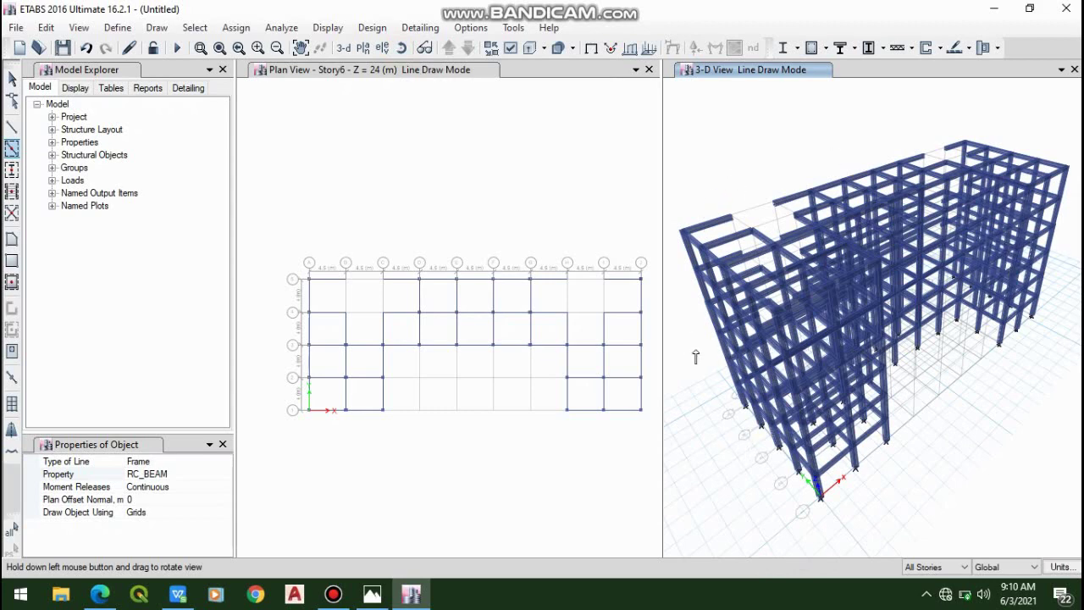
{"action": "left_click_drag", "start_coordinate": [696, 357], "coordinate": [607, 339]}
{"action": "key", "text": "Escape"}
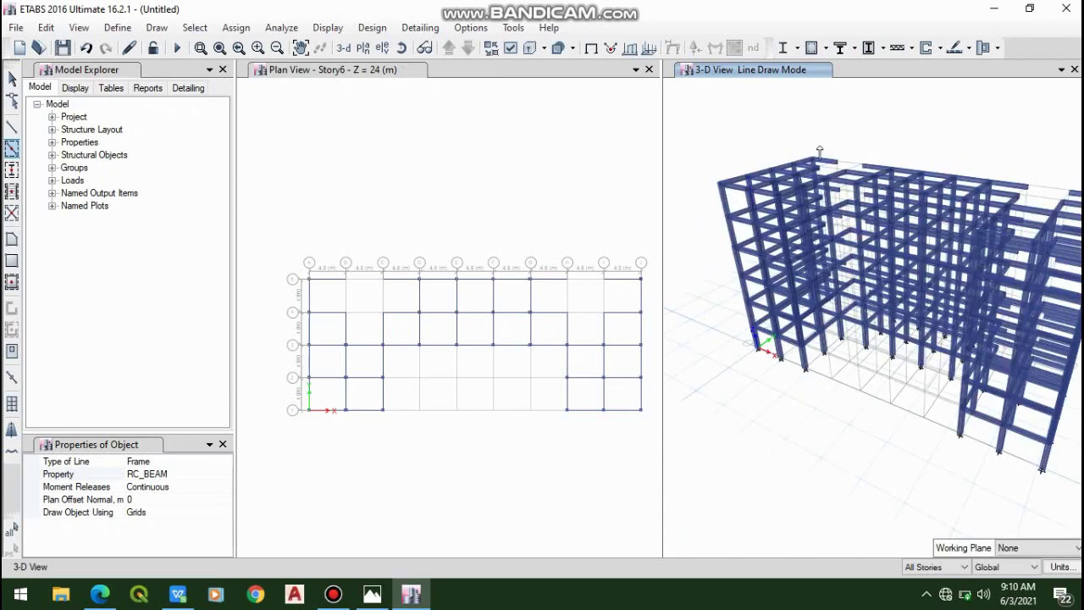
{"action": "scroll", "coordinate": [796, 186], "scroll_direction": "up", "scroll_amount": 5}
{"action": "scroll", "coordinate": [811, 330], "scroll_direction": "down", "scroll_amount": 5}
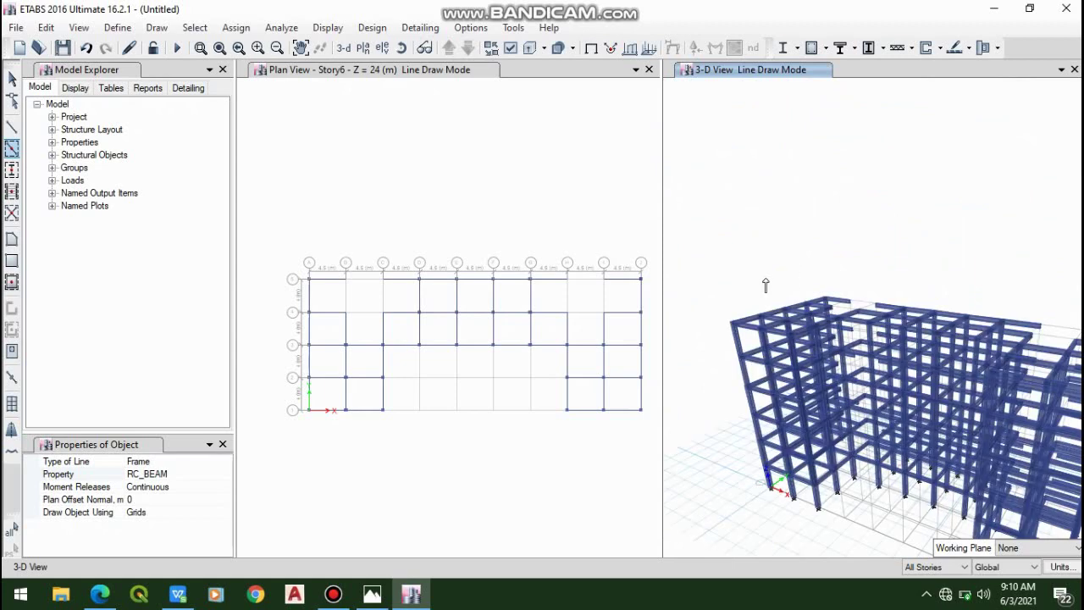
{"action": "scroll", "coordinate": [766, 285], "scroll_direction": "down", "scroll_amount": 3}
{"action": "scroll", "coordinate": [873, 307], "scroll_direction": "up", "scroll_amount": 5}
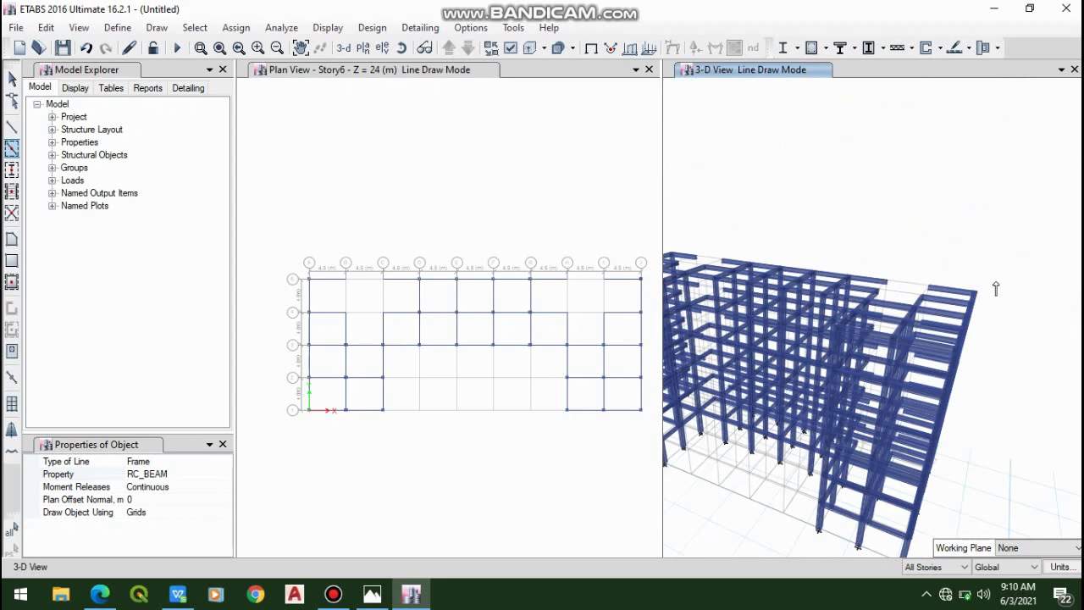
{"action": "scroll", "coordinate": [974, 281], "scroll_direction": "down", "scroll_amount": 4}
{"action": "scroll", "coordinate": [953, 275], "scroll_direction": "up", "scroll_amount": 3}
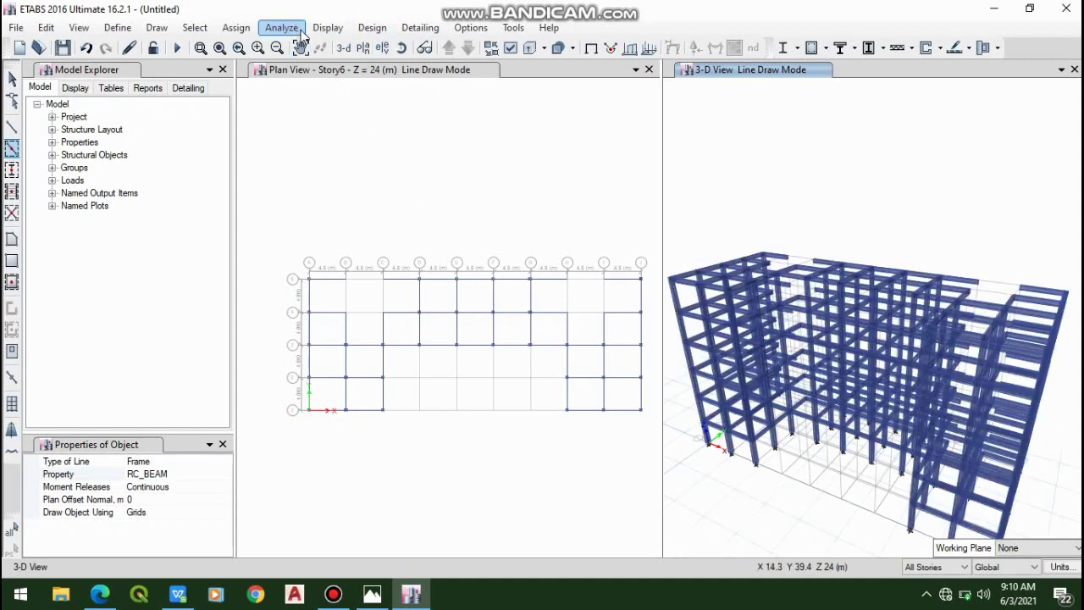
- Start a new wall stack and choose the two-core Multi Cell Wall layout, checking it against the reference image
{"action": "left_click", "coordinate": [118, 28]}
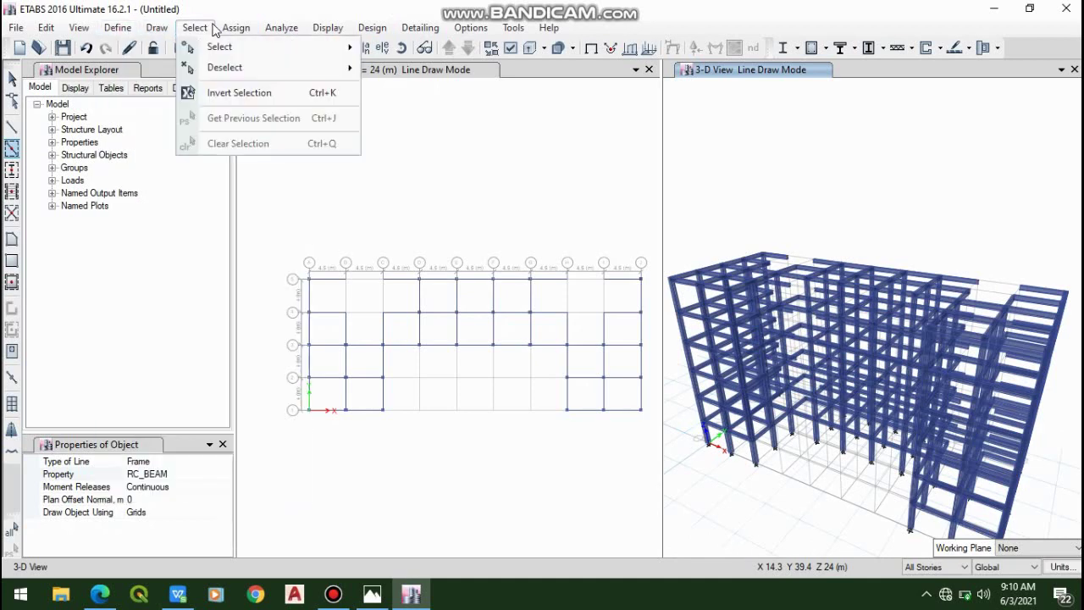
{"action": "left_click", "coordinate": [195, 28]}
{"action": "left_click", "coordinate": [157, 28]}
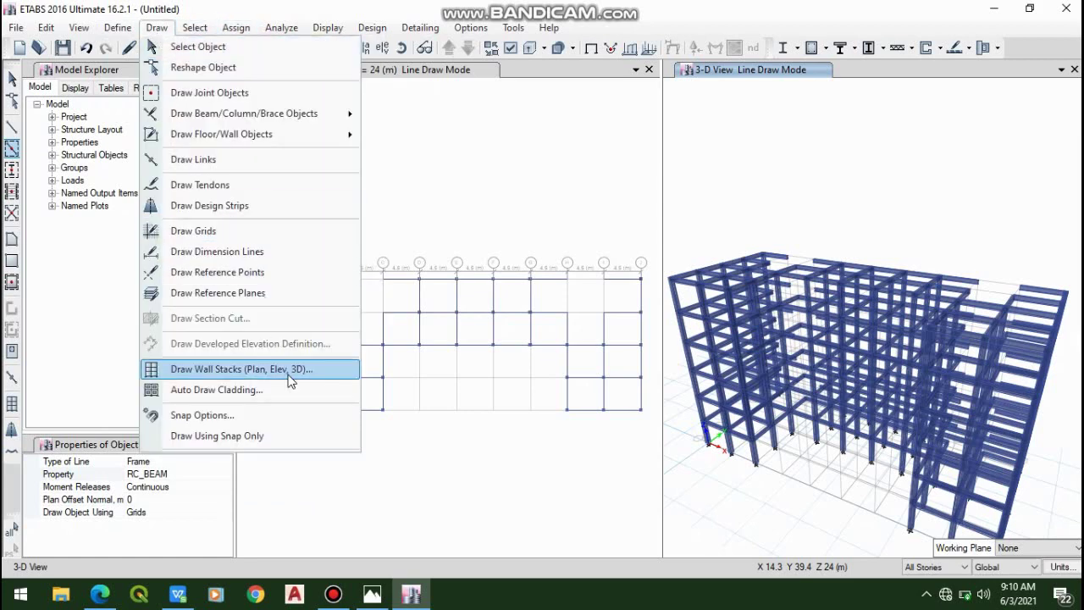
{"action": "left_click", "coordinate": [288, 373]}
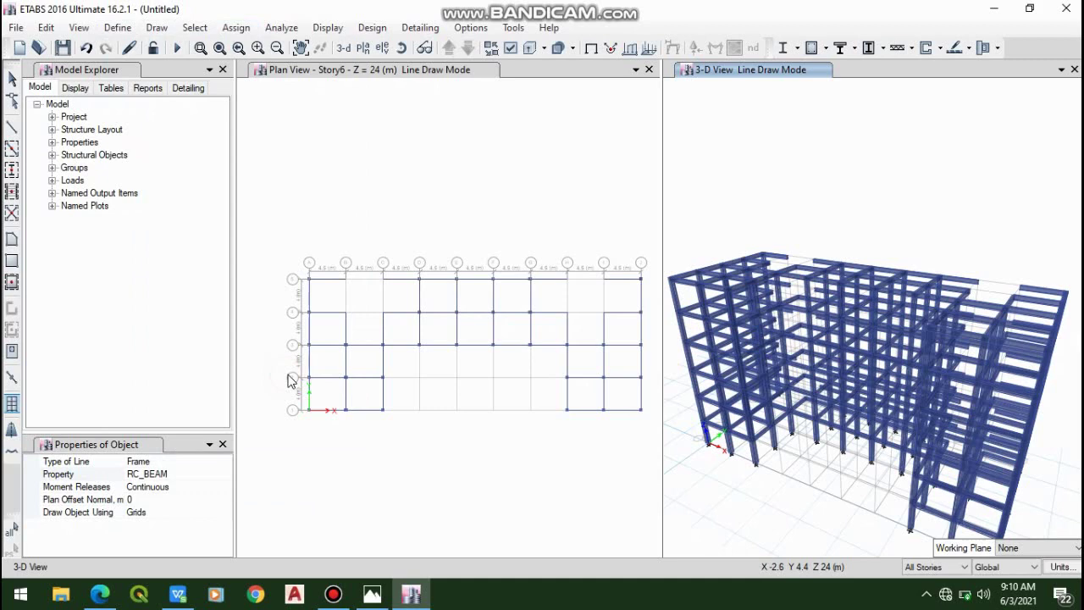
{"action": "left_click", "coordinate": [293, 318]}
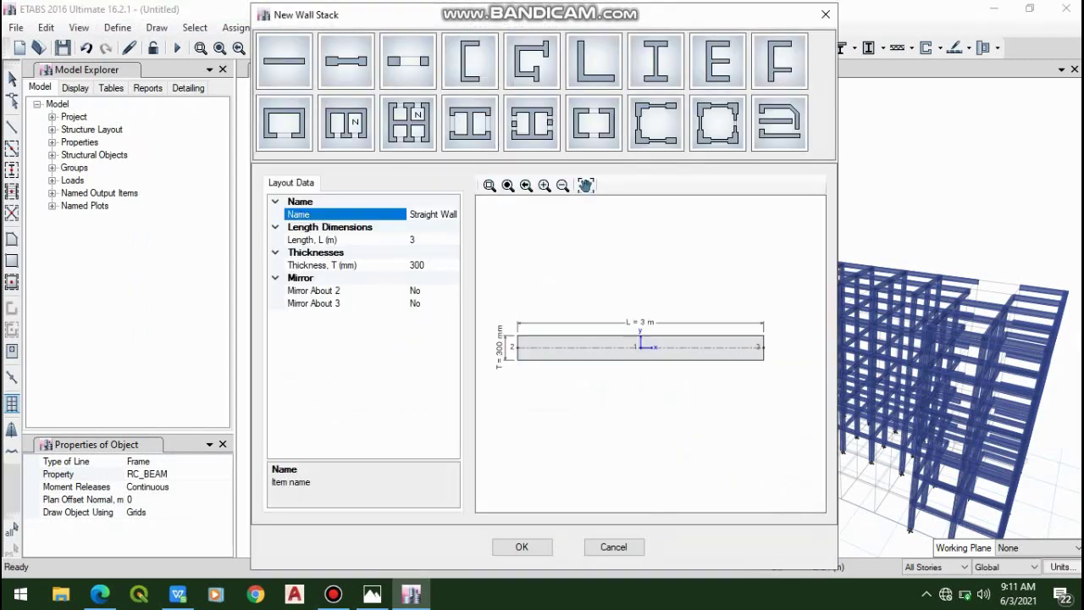
{"action": "left_click", "coordinate": [374, 597]}
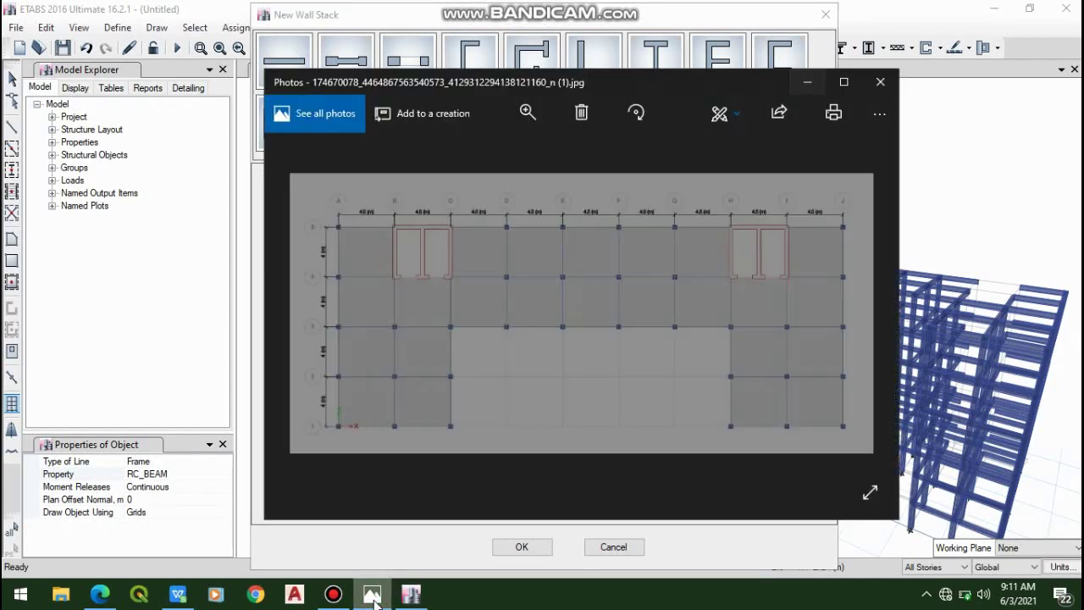
{"action": "left_click", "coordinate": [847, 291]}
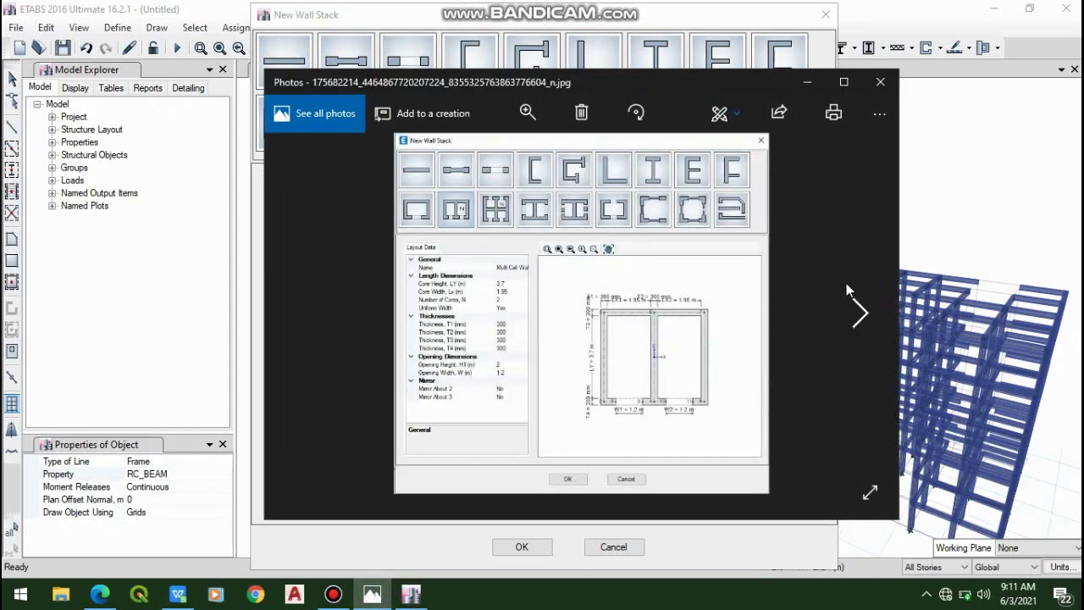
{"action": "left_click", "coordinate": [816, 83]}
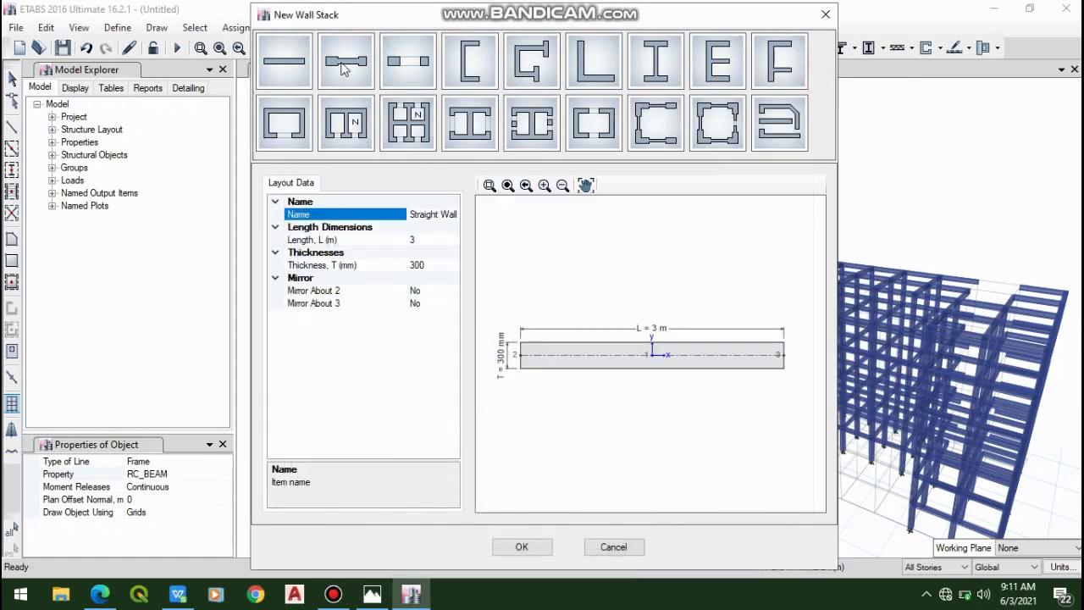
{"action": "left_click", "coordinate": [357, 126]}
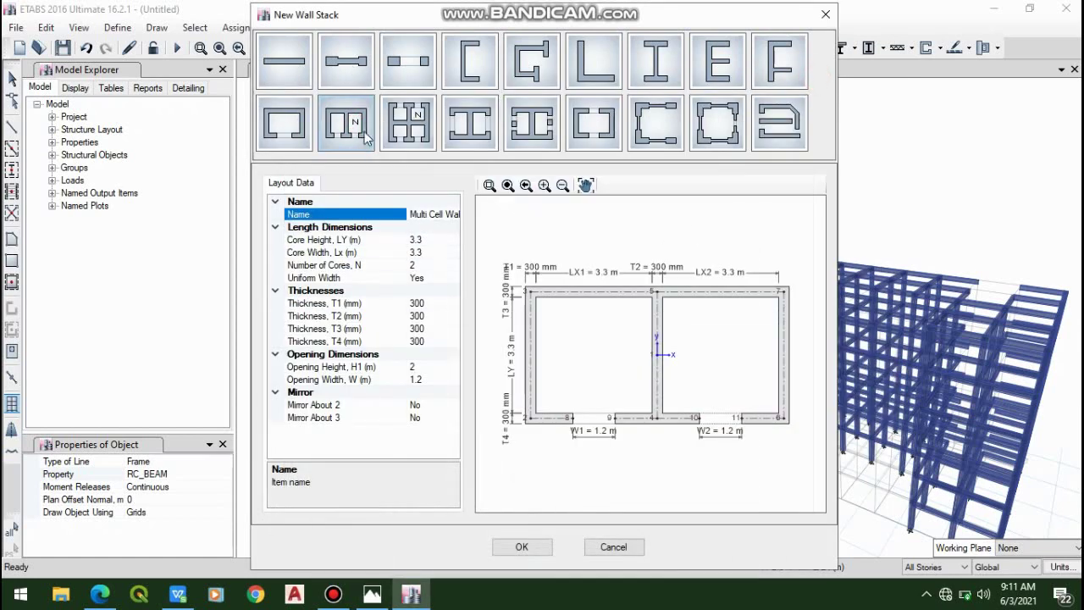
- Set the wall stack's core height to 3.7 m, core width to 1.95 m and opening height to 4 m, and accept the layout
{"action": "left_click", "coordinate": [444, 240]}
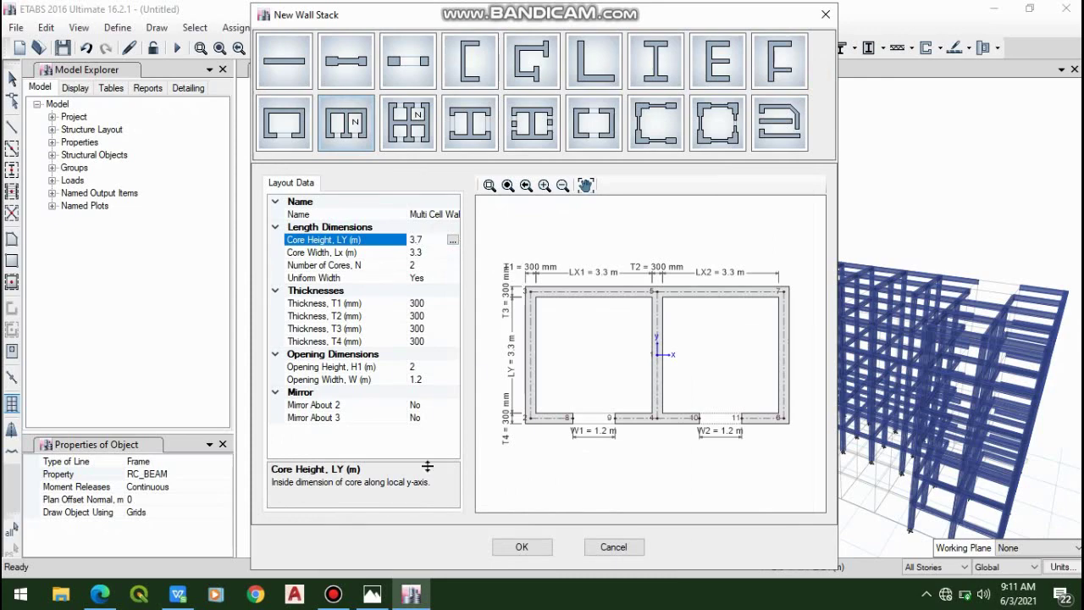
{"action": "left_click", "coordinate": [372, 595]}
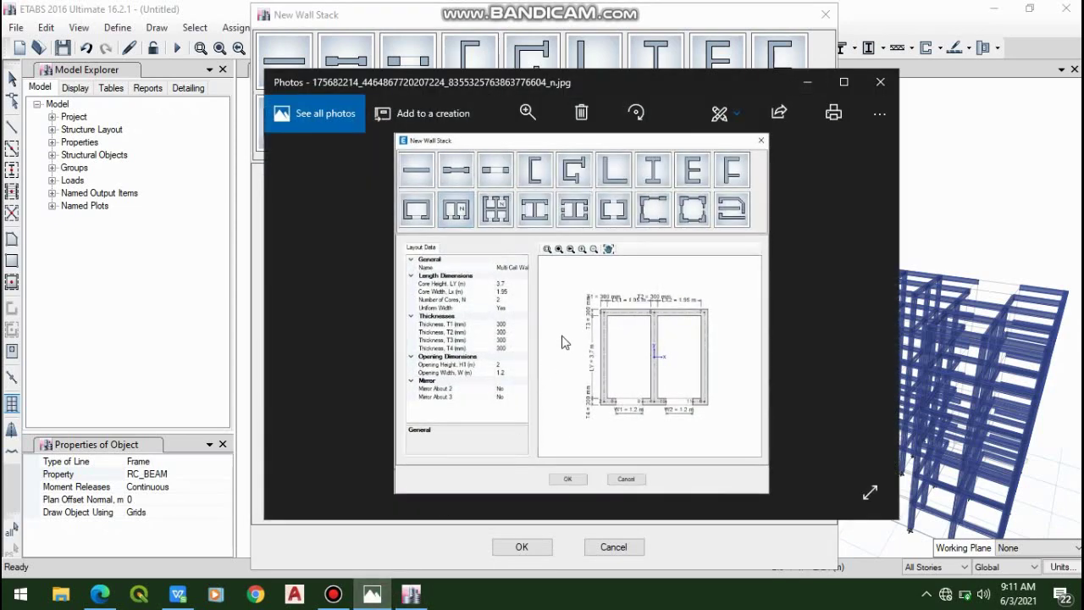
{"action": "scroll", "coordinate": [499, 317], "scroll_direction": "up", "scroll_amount": 2}
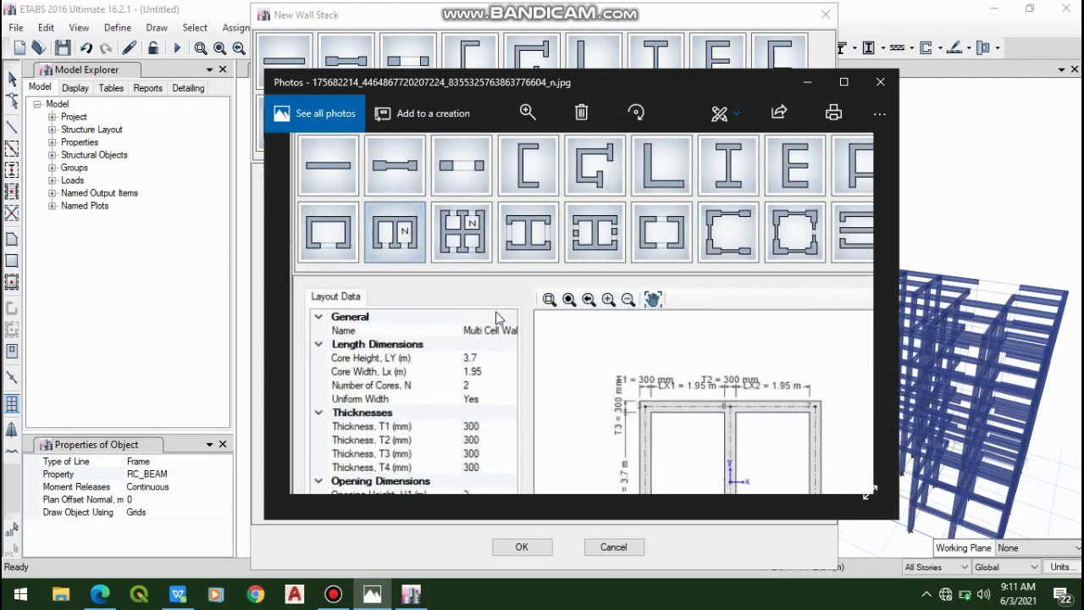
{"action": "left_click", "coordinate": [881, 83]}
{"action": "left_click", "coordinate": [437, 250]}
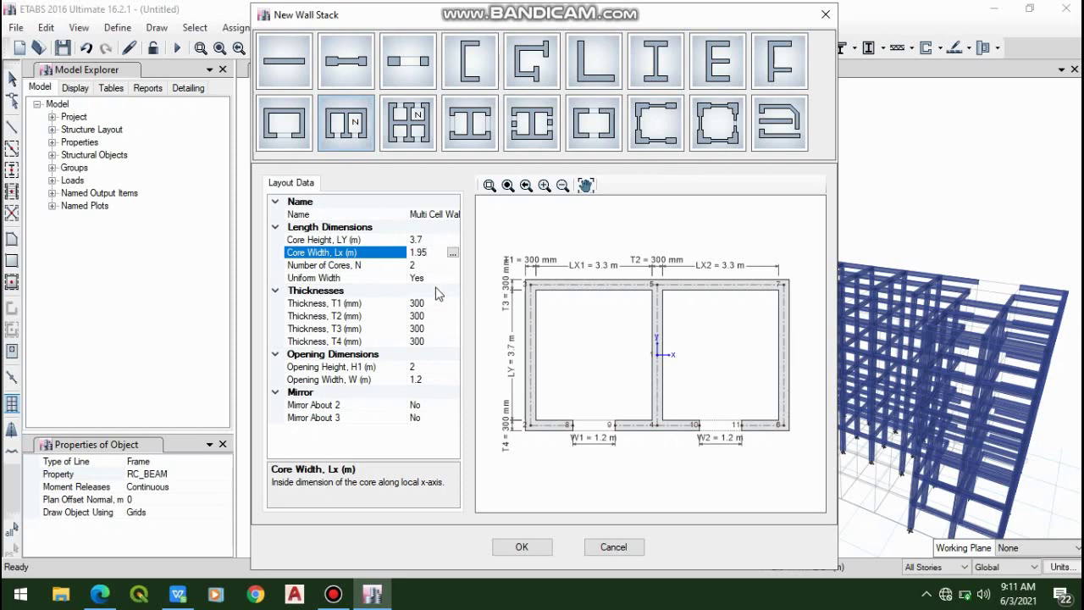
{"action": "left_click", "coordinate": [439, 368]}
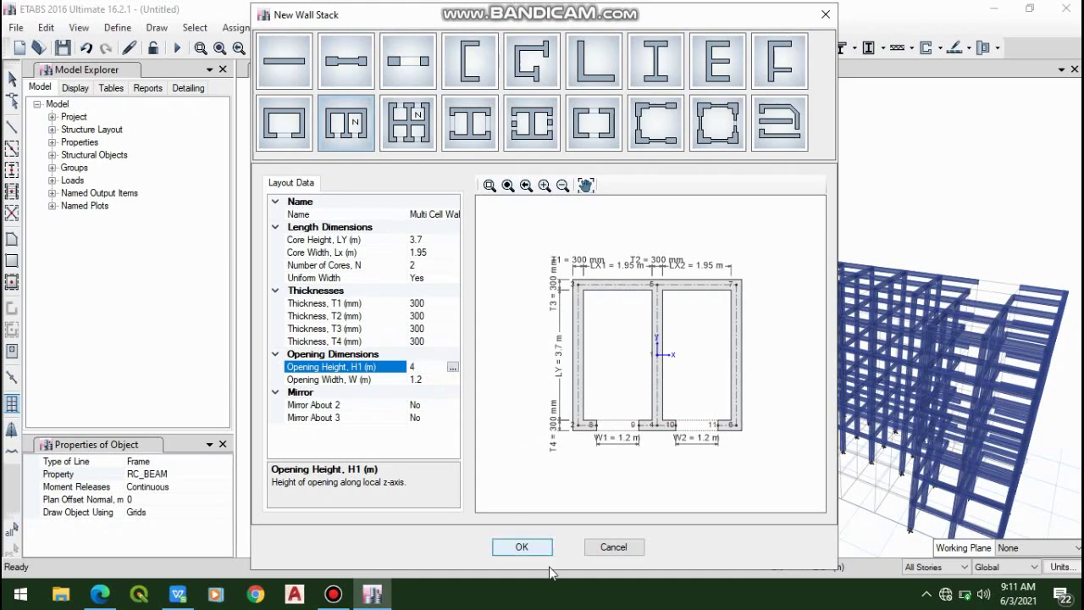
{"action": "left_click", "coordinate": [519, 547]}
- Place the wall stack centred in bay B–C between grids 4 and 5, from Story1 to Story6 at angle 0
{"action": "left_click", "coordinate": [351, 286]}
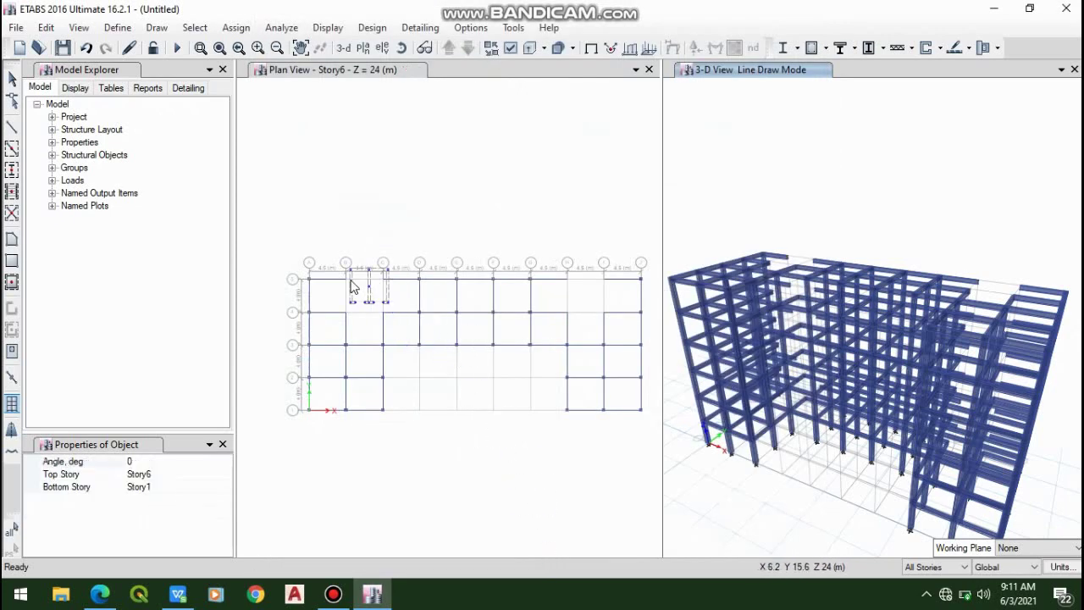
{"action": "scroll", "coordinate": [351, 286], "scroll_direction": "up", "scroll_amount": 3}
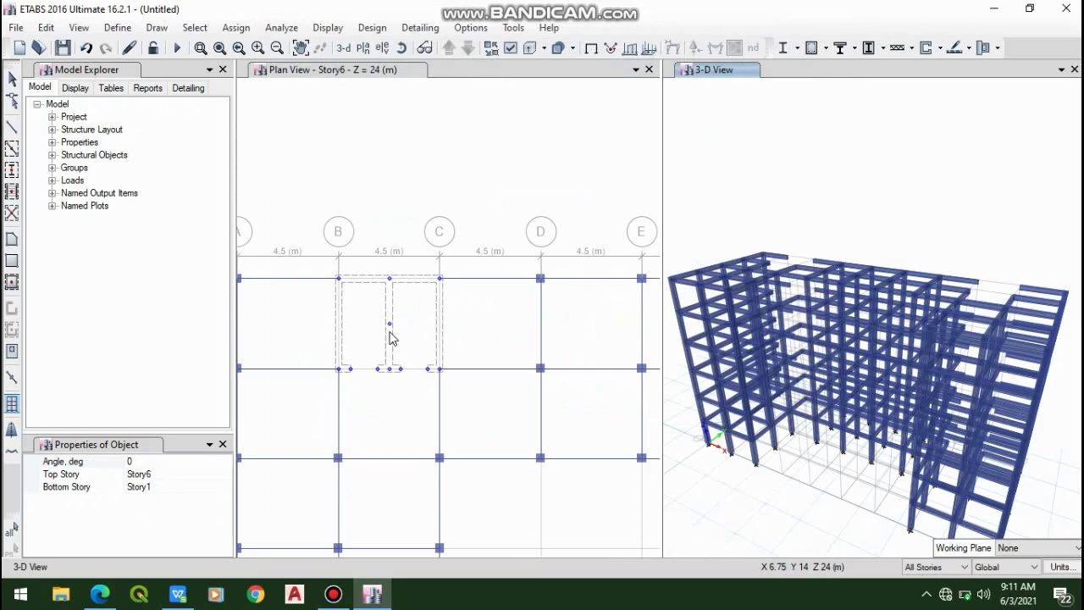
{"action": "left_click", "coordinate": [392, 337]}
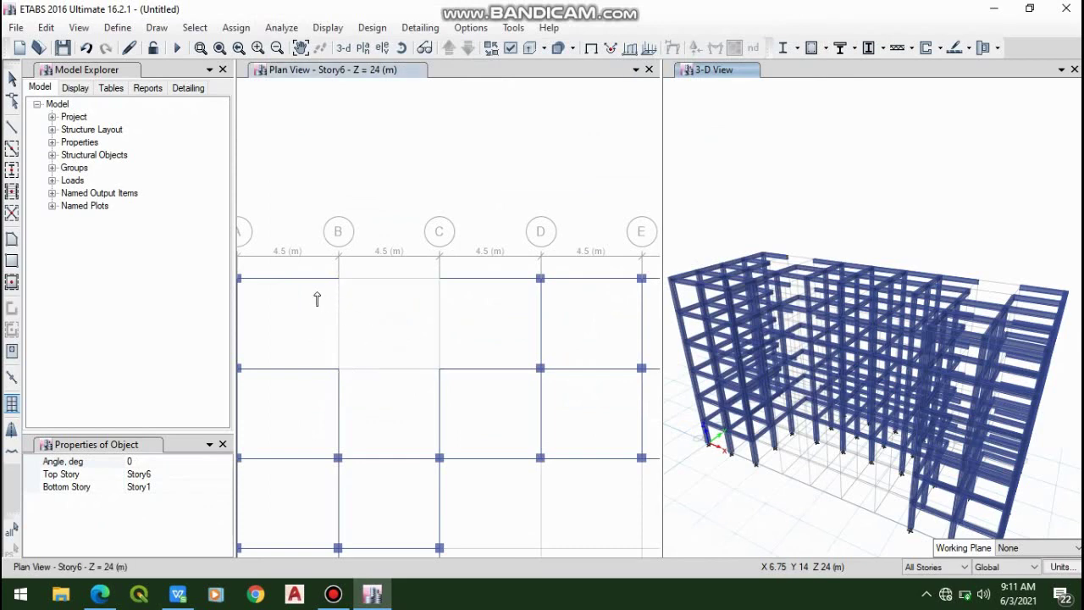
- Place a second copy of the wall stack centred in bay H–I between grids 4 and 5, from Story1 to Story6
{"action": "scroll", "coordinate": [309, 286], "scroll_direction": "down", "scroll_amount": 3}
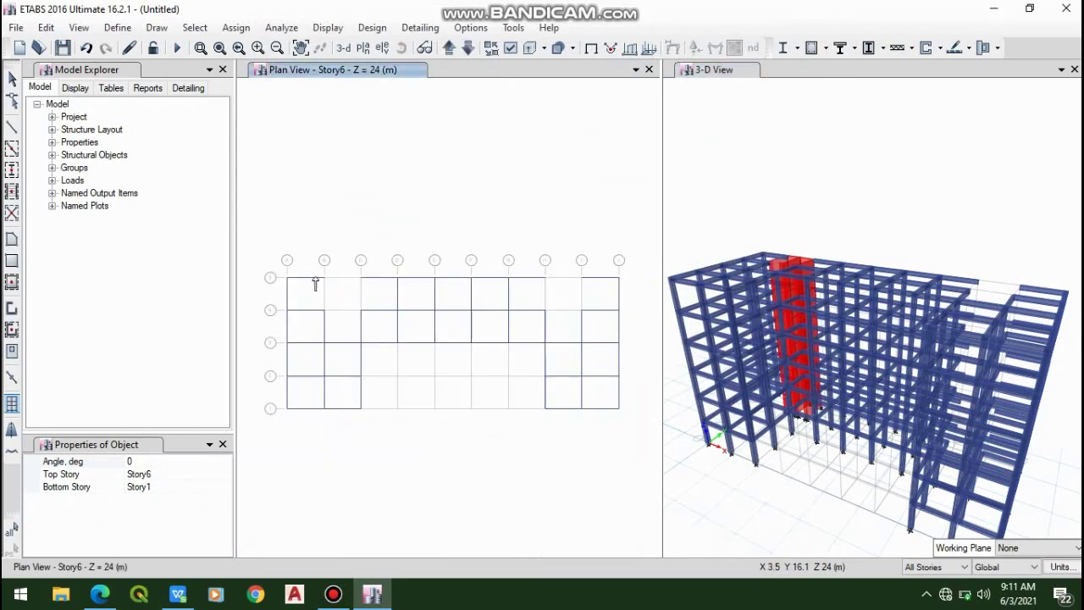
{"action": "scroll", "coordinate": [552, 292], "scroll_direction": "up", "scroll_amount": 3}
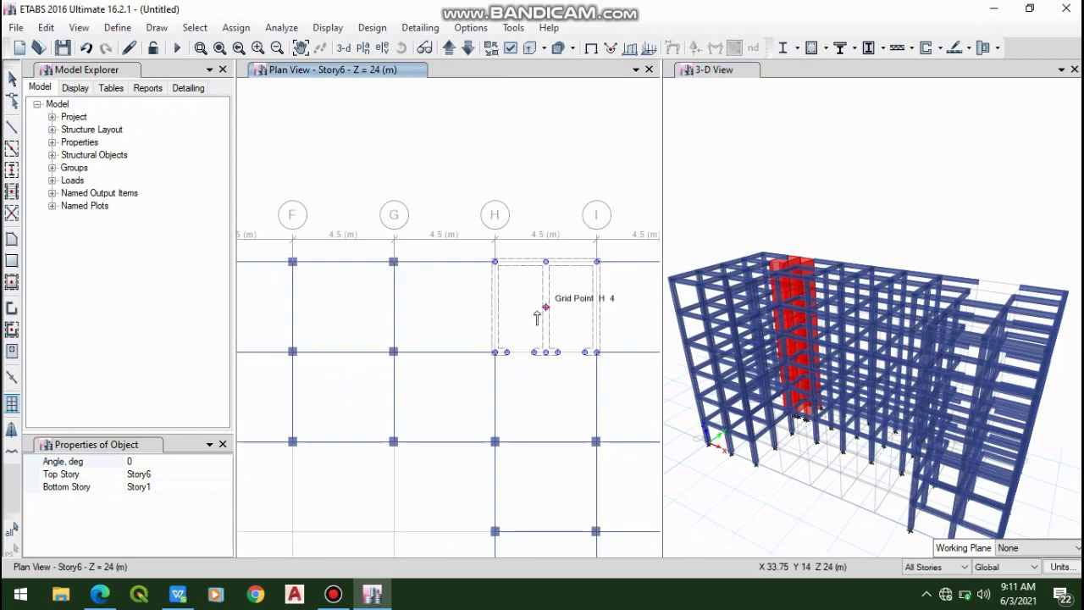
{"action": "left_click", "coordinate": [538, 318]}
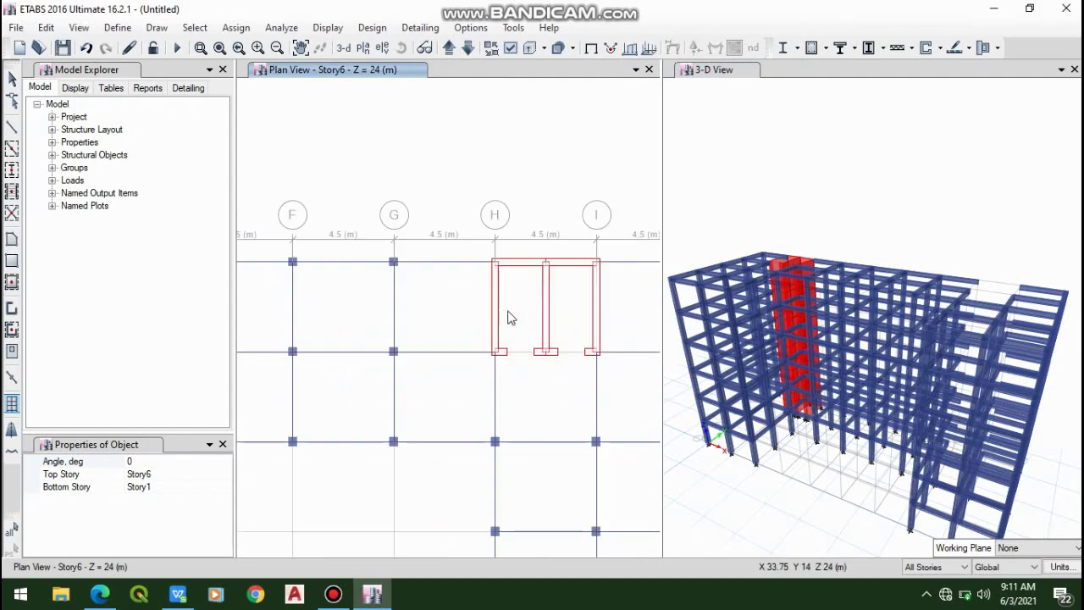
{"action": "scroll", "coordinate": [510, 255], "scroll_direction": "down", "scroll_amount": 3}
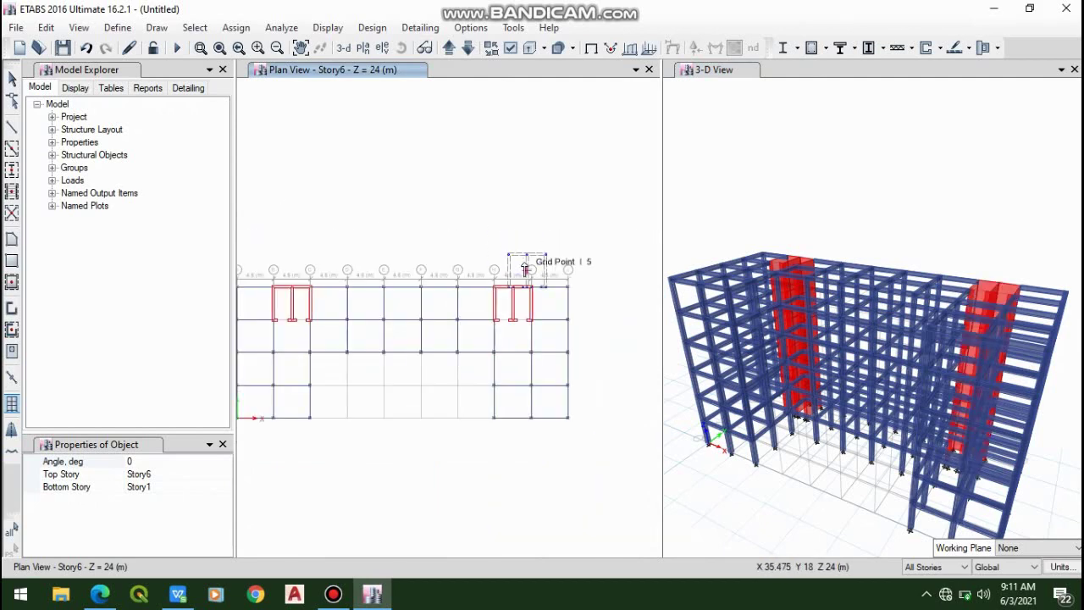
{"action": "scroll", "coordinate": [512, 252], "scroll_direction": "down", "scroll_amount": 3}
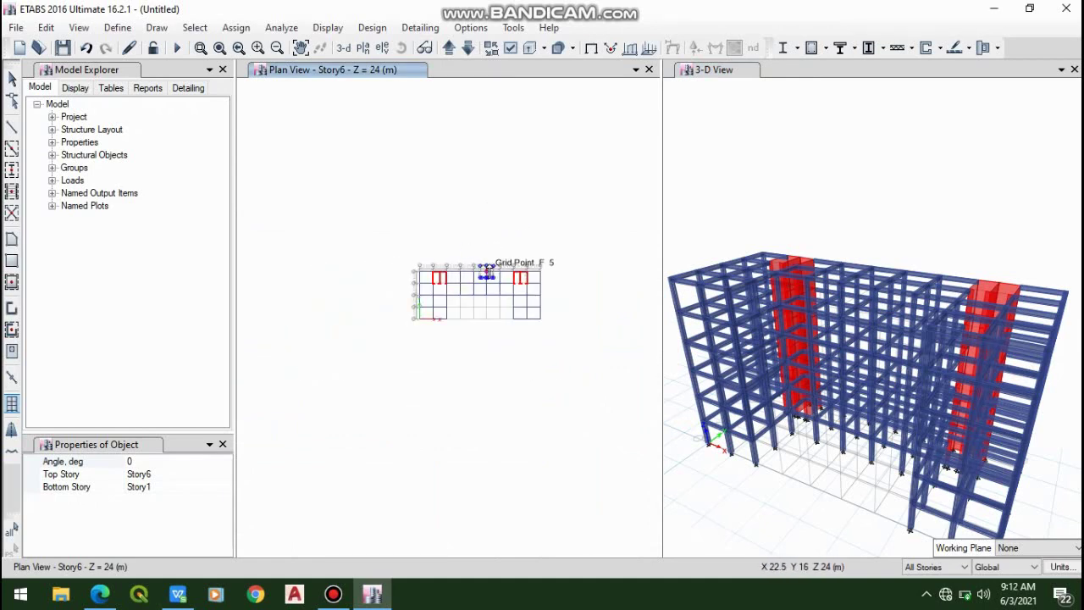
{"action": "left_click", "coordinate": [339, 597]}
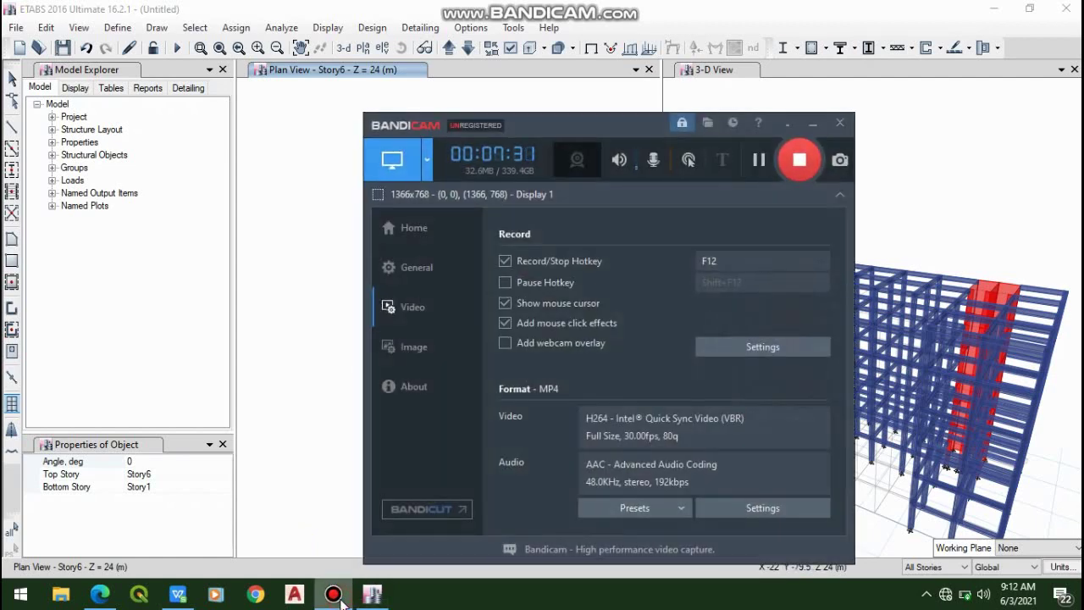
{"action": "left_click", "coordinate": [335, 596]}
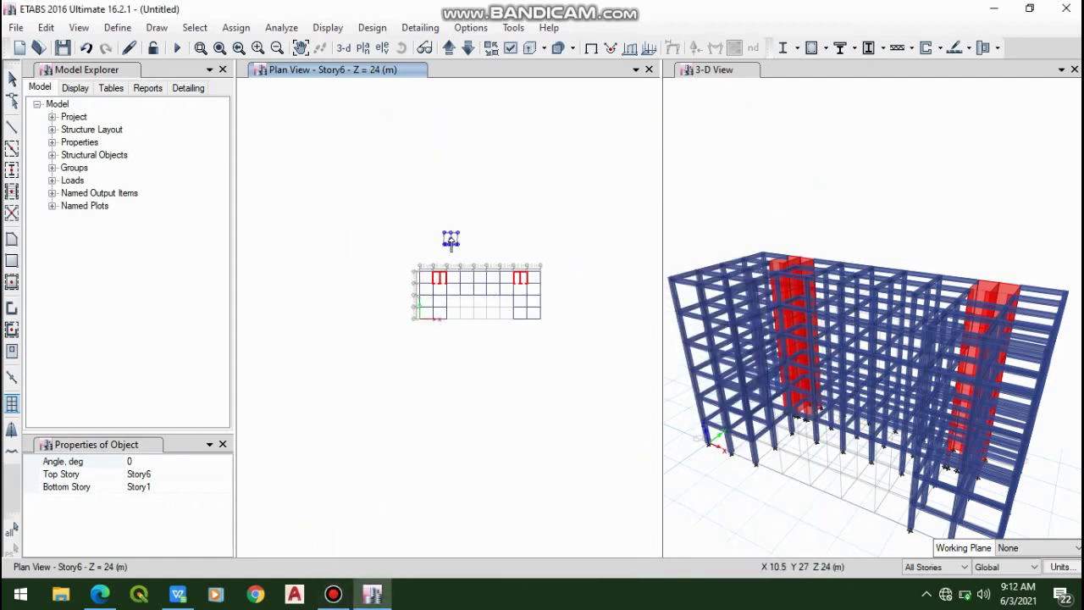
{"action": "scroll", "coordinate": [447, 241], "scroll_direction": "up", "scroll_amount": 3}
{"action": "scroll", "coordinate": [418, 365], "scroll_direction": "down", "scroll_amount": 3}
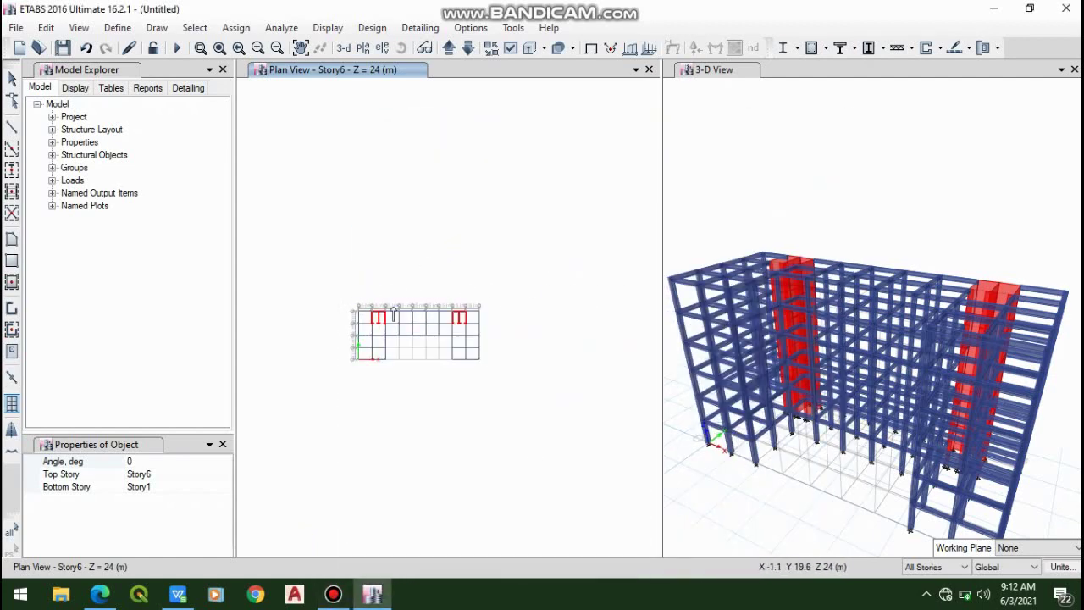
{"action": "scroll", "coordinate": [392, 312], "scroll_direction": "up", "scroll_amount": 3}
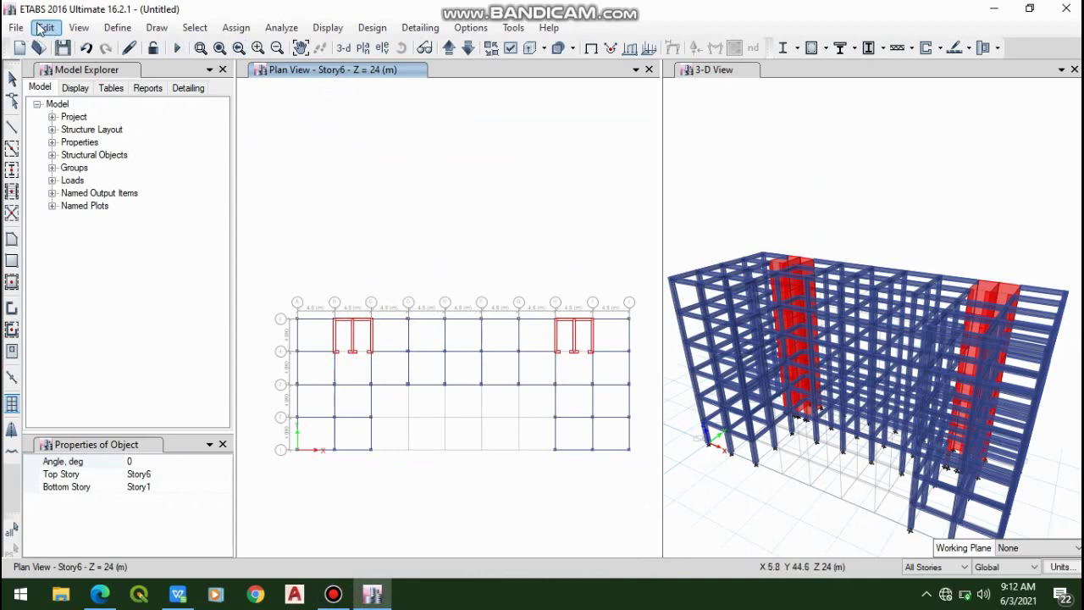
- End the wall stack drawing command and return to object selection
{"action": "key", "text": "ctrl+v"}
{"action": "key", "text": "Escape"}
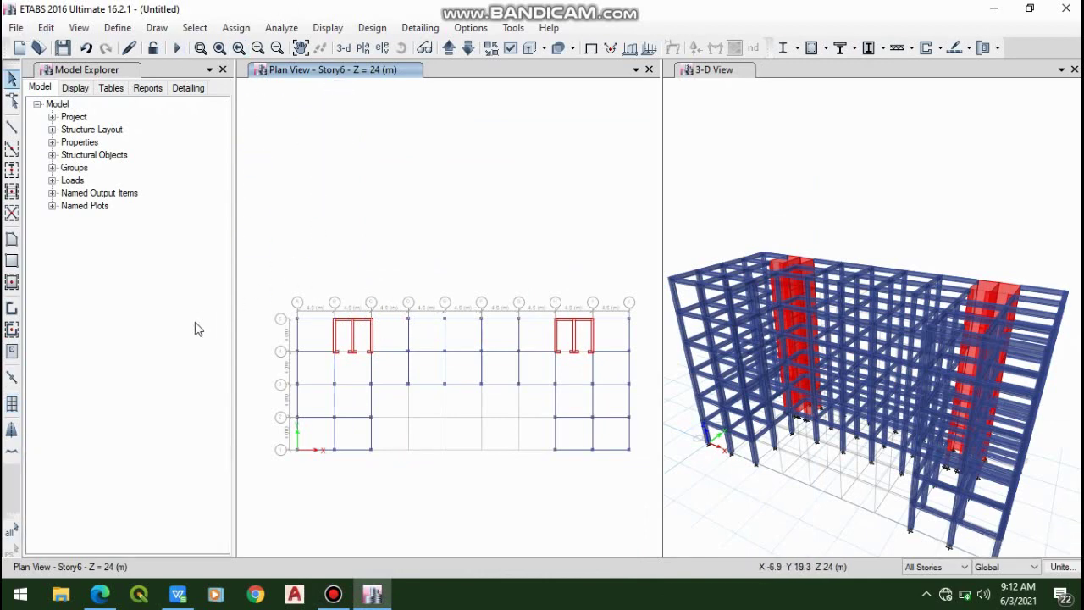
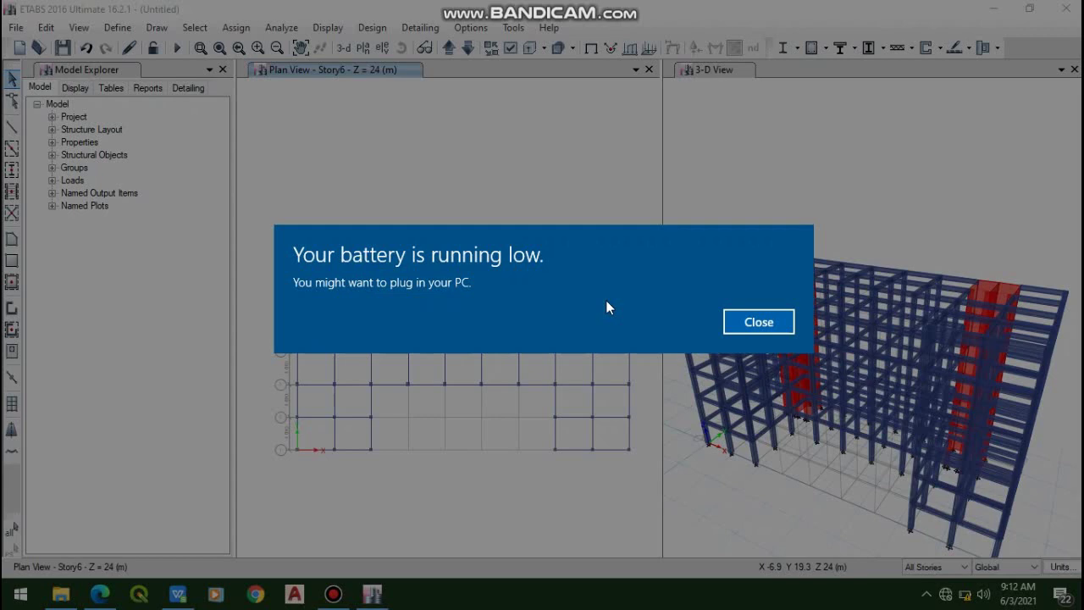
- Dismiss the low-battery warning
{"action": "key", "text": "Return"}
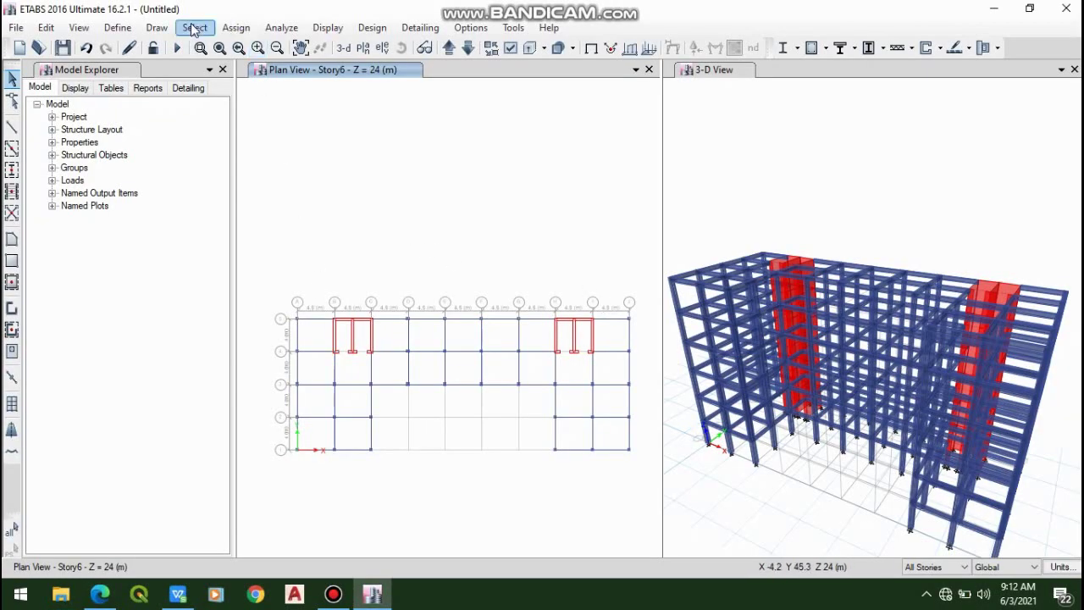
{"action": "left_click", "coordinate": [117, 28]}
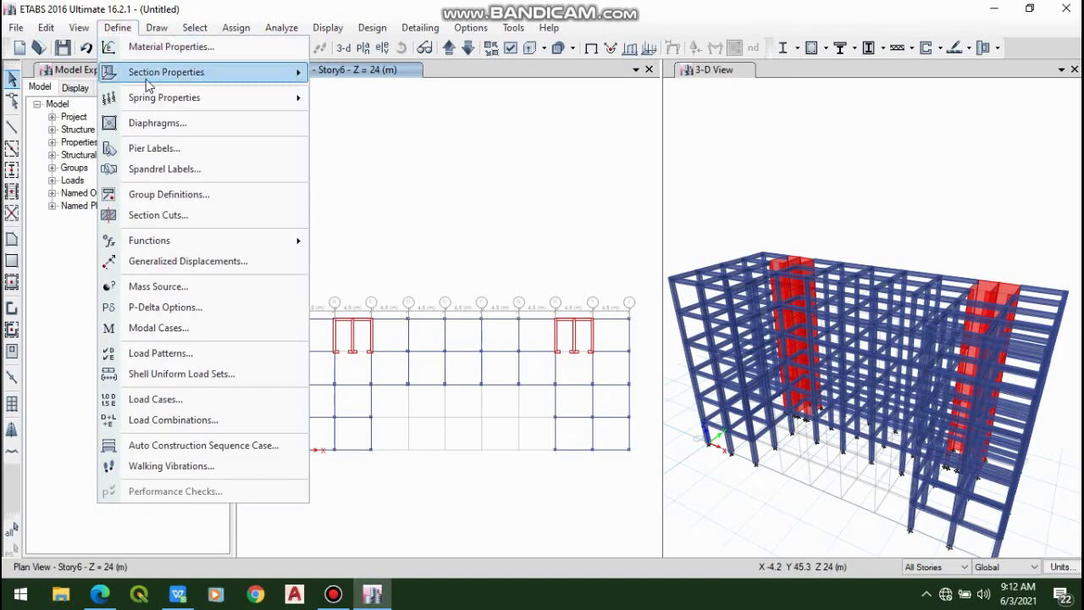
{"action": "left_click", "coordinate": [233, 28]}
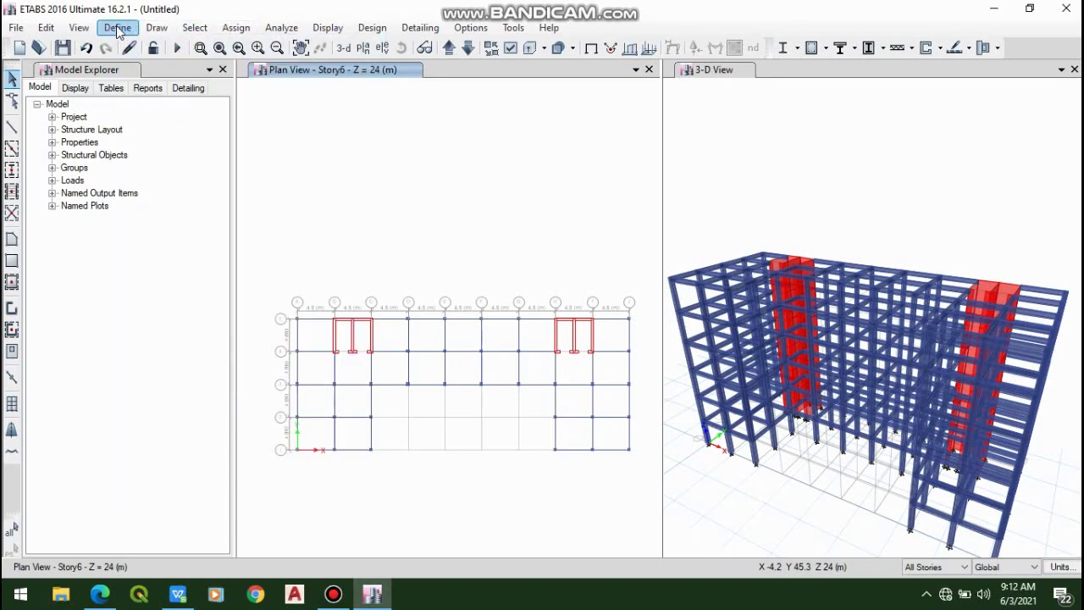
- Set the thickness of slab property Slab1 to 150 mm and accept the slab definitions
{"action": "left_click", "coordinate": [118, 29]}
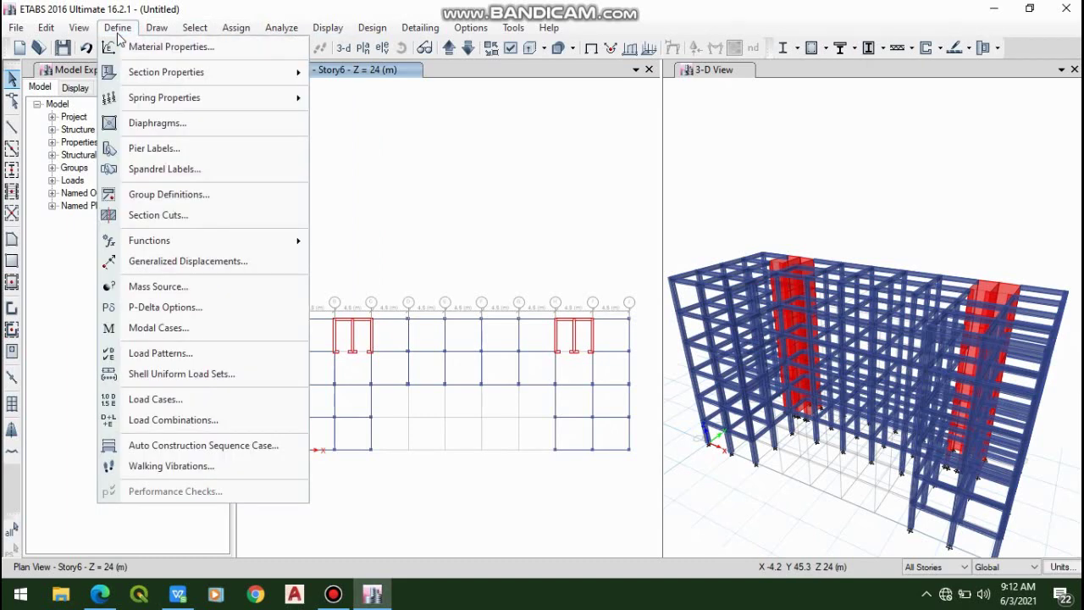
{"action": "mouse_move", "coordinate": [172, 74]}
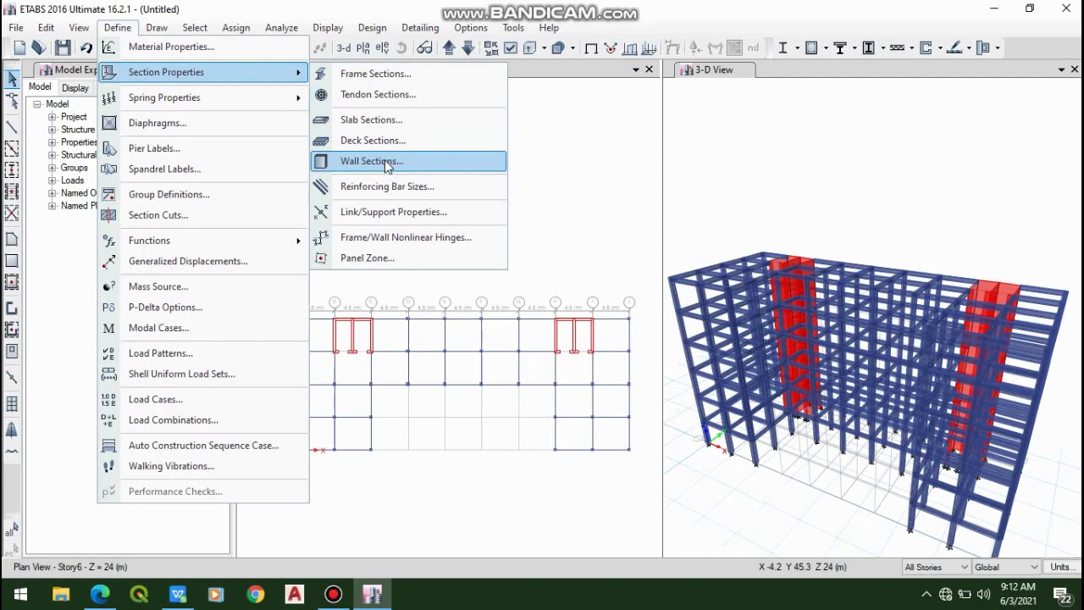
{"action": "left_click", "coordinate": [390, 122]}
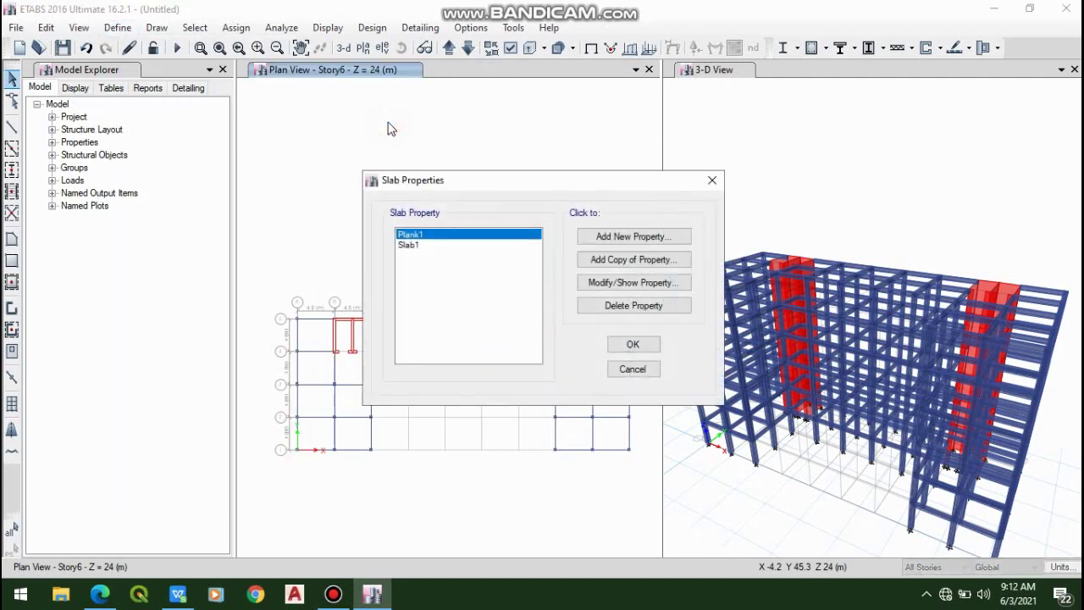
{"action": "left_click", "coordinate": [443, 245]}
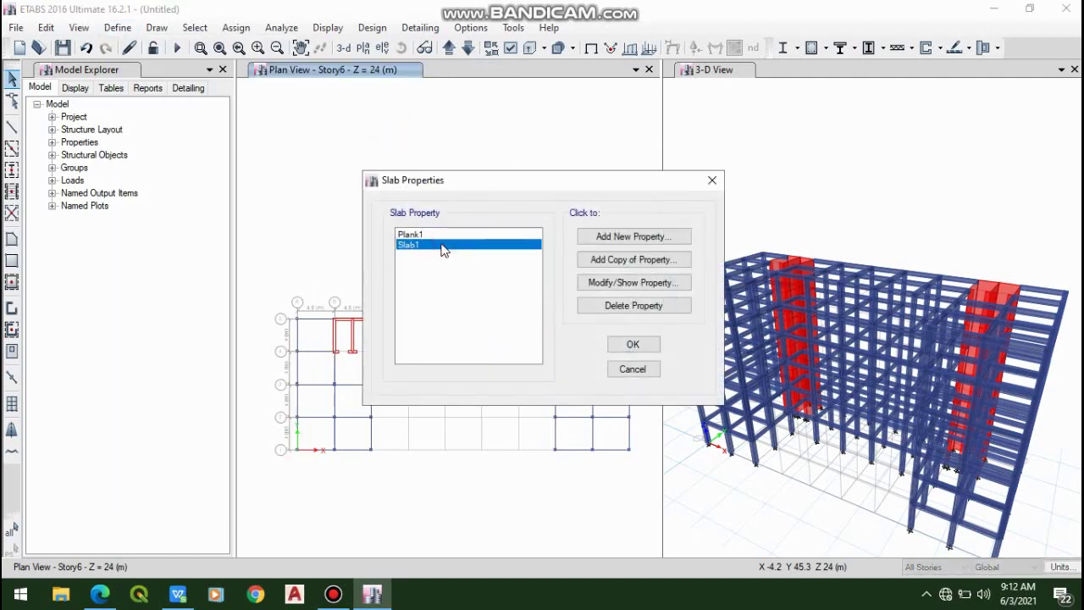
{"action": "left_click", "coordinate": [635, 282]}
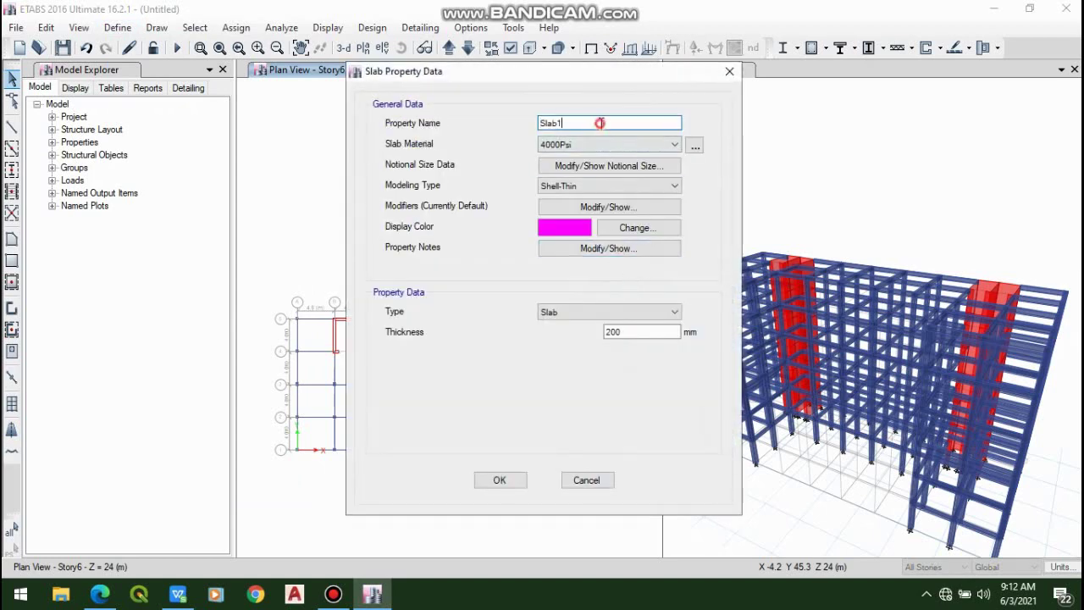
{"action": "left_click", "coordinate": [643, 331]}
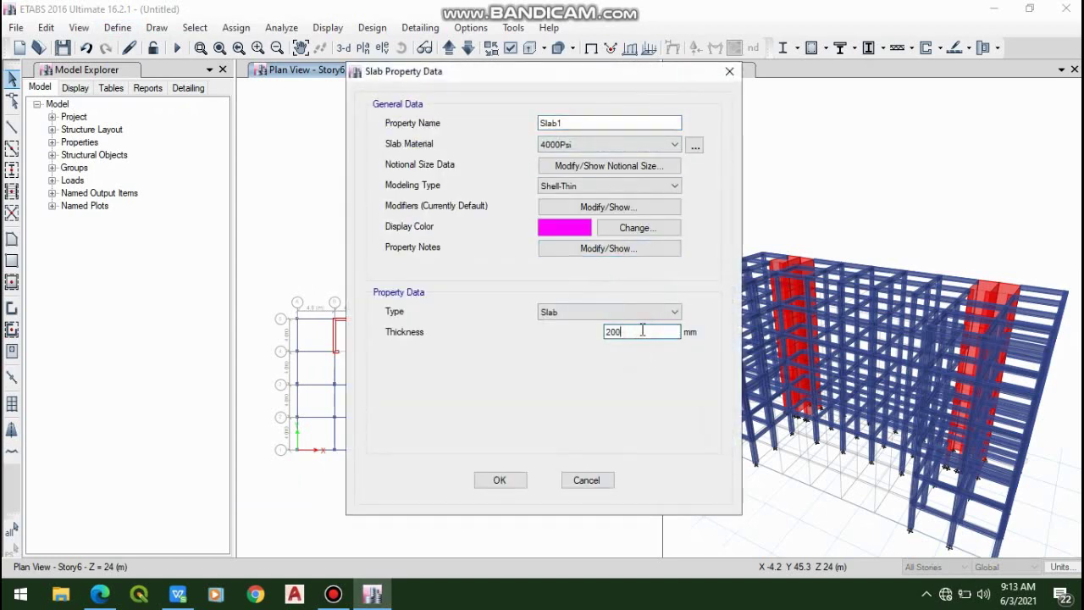
{"action": "left_click", "coordinate": [642, 330]}
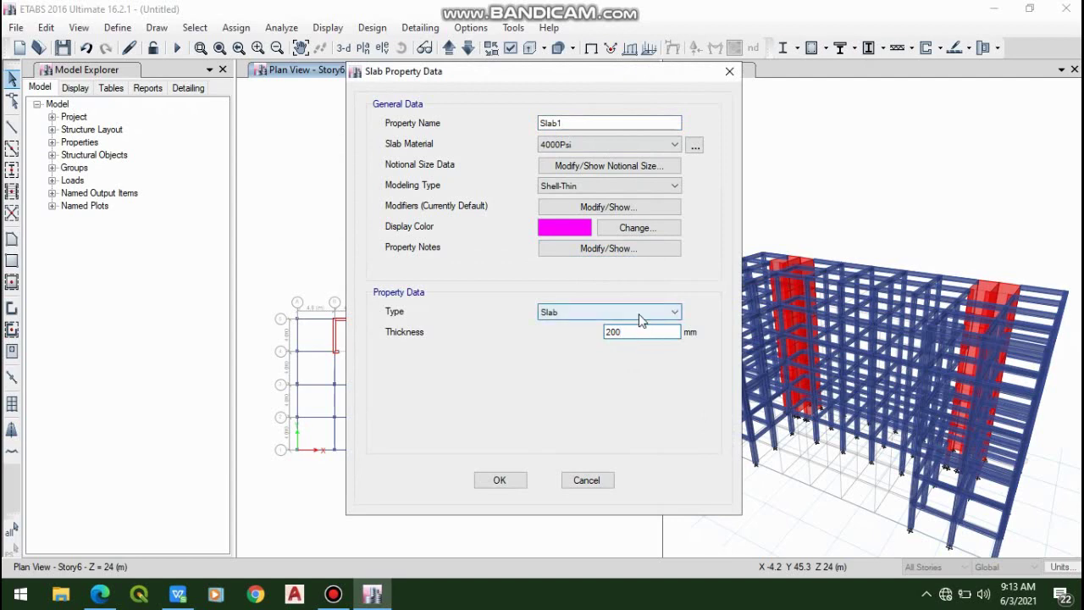
{"action": "left_click", "coordinate": [642, 319]}
{"action": "left_click", "coordinate": [637, 311]}
{"action": "left_click", "coordinate": [642, 330]}
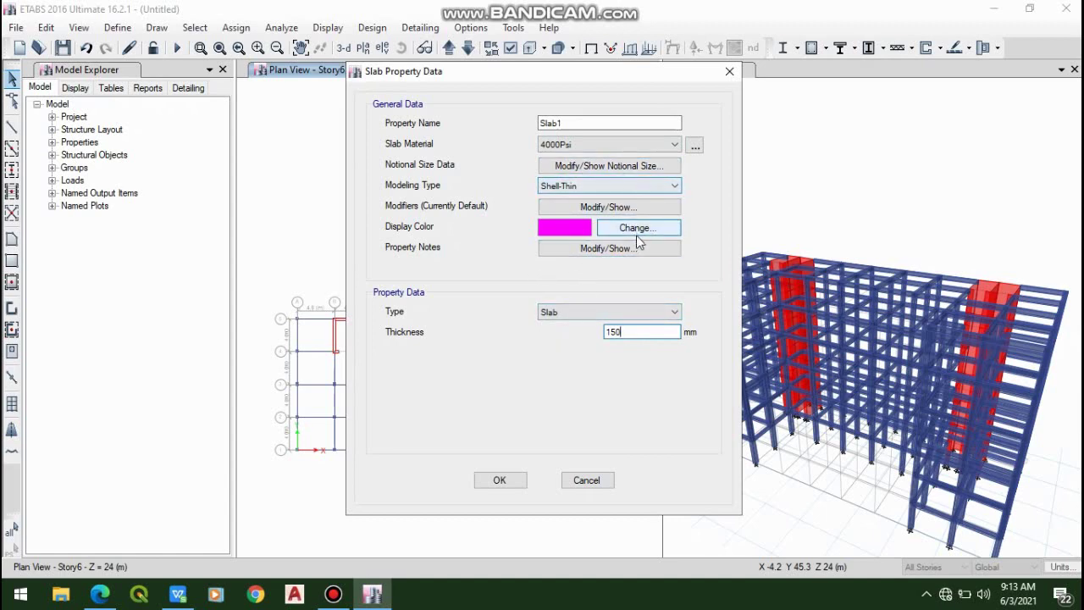
{"action": "left_click", "coordinate": [501, 481]}
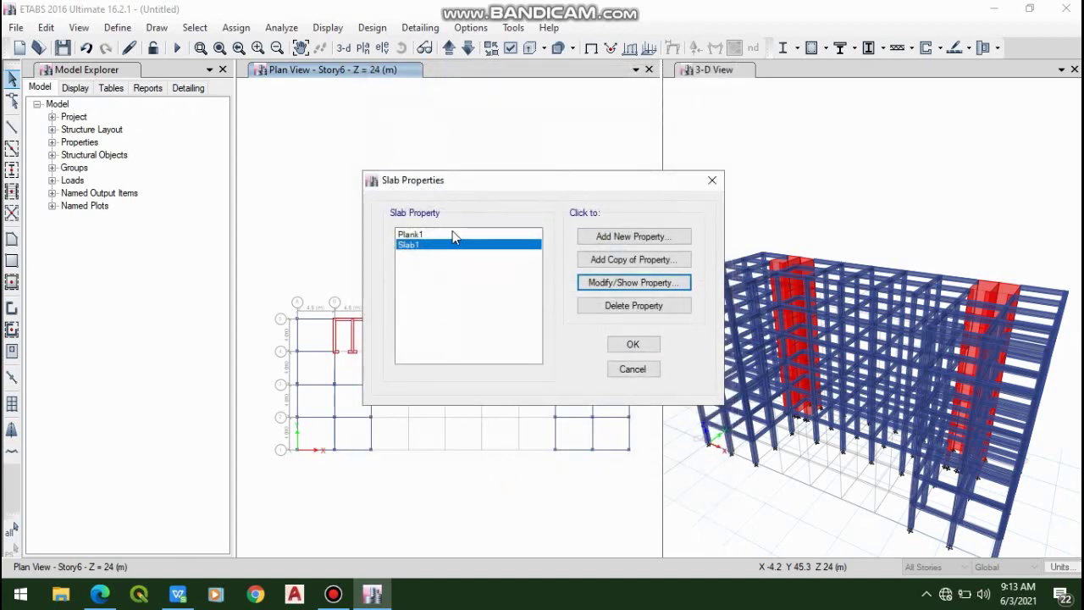
{"action": "left_click", "coordinate": [633, 345]}
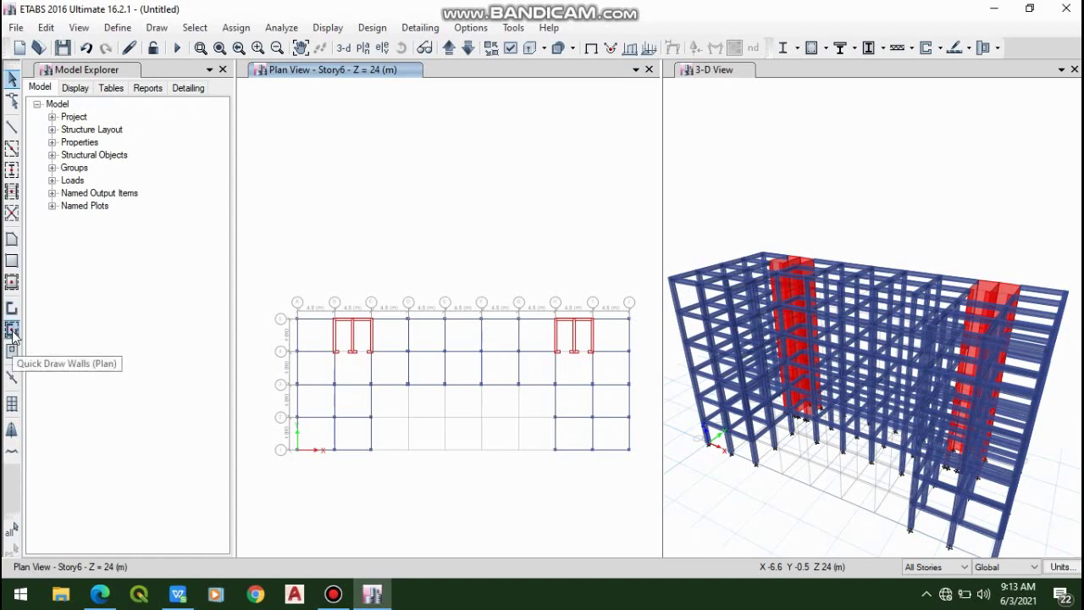
- Quick-draw Slab1 floors in the four bays between grids A and B, from grid 1 to 5, on all stories
{"action": "left_click", "coordinate": [12, 283]}
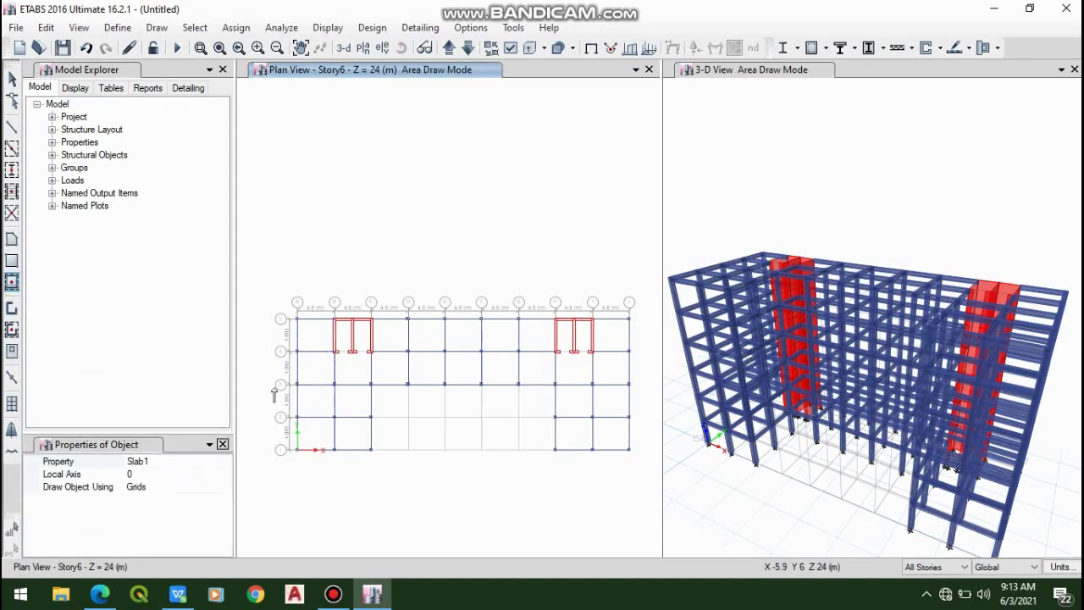
{"action": "left_click", "coordinate": [206, 464]}
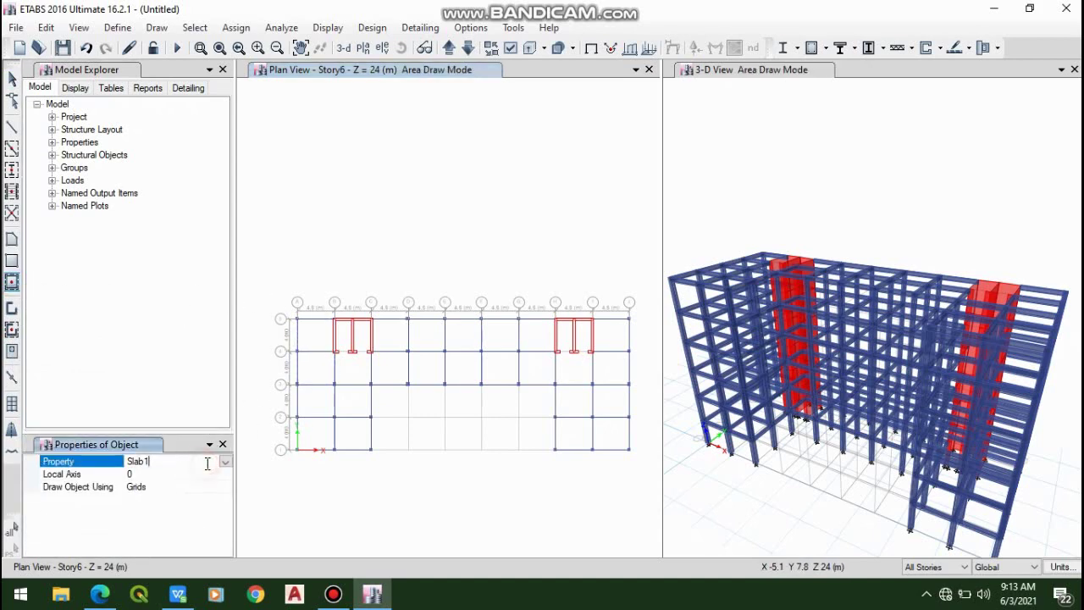
{"action": "left_click", "coordinate": [228, 461]}
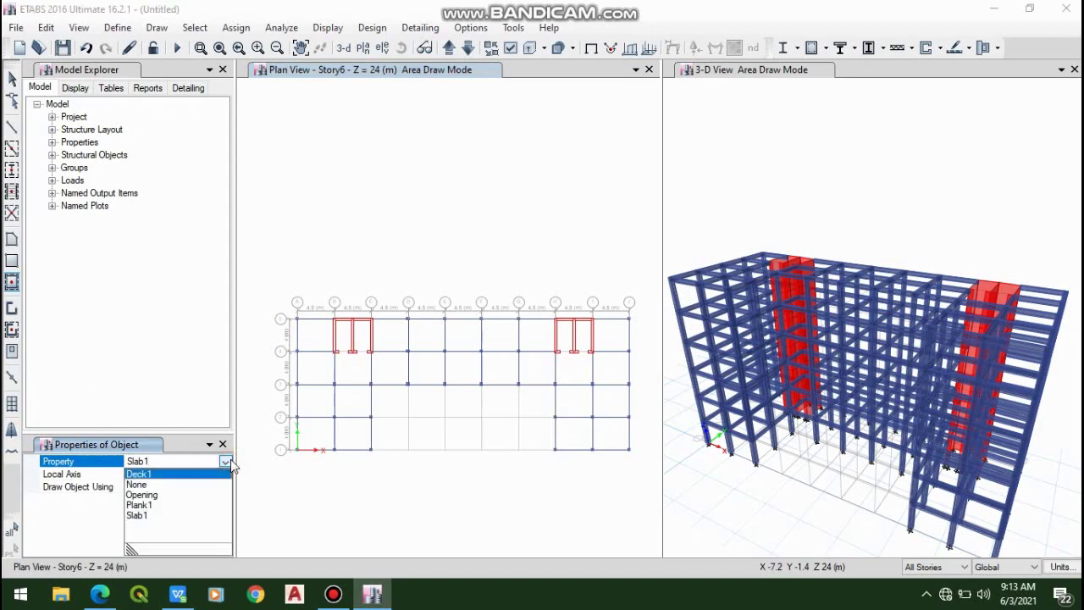
{"action": "left_click", "coordinate": [170, 499]}
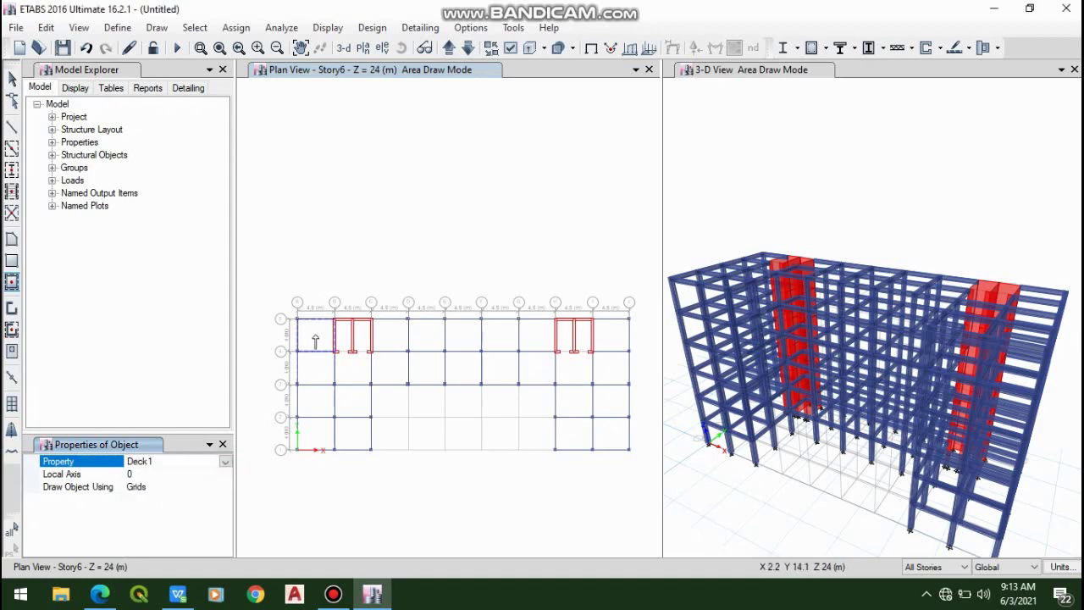
{"action": "left_click", "coordinate": [226, 462]}
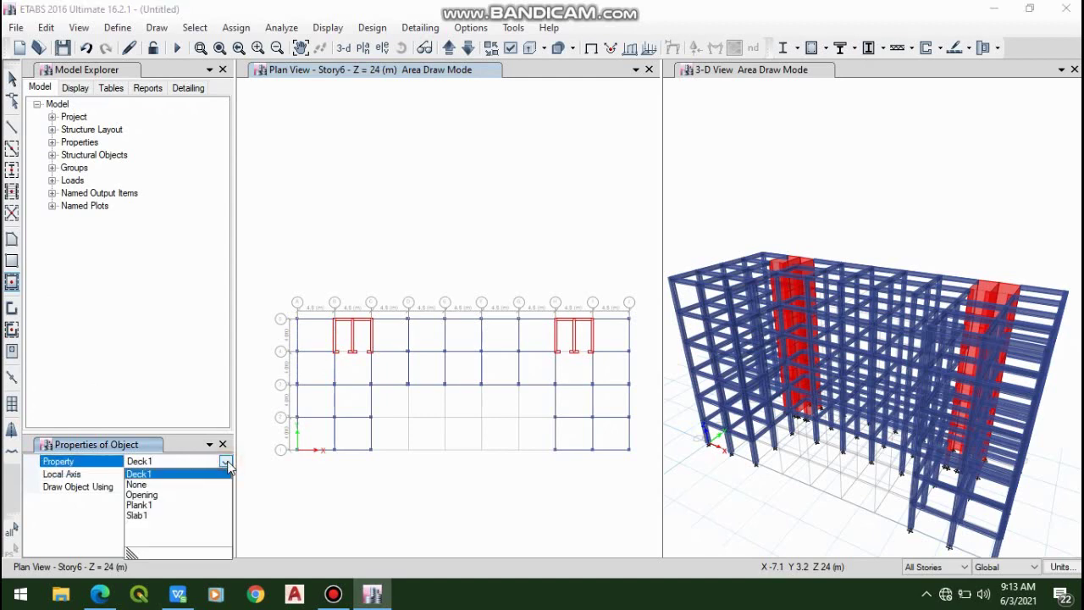
{"action": "left_click", "coordinate": [137, 516]}
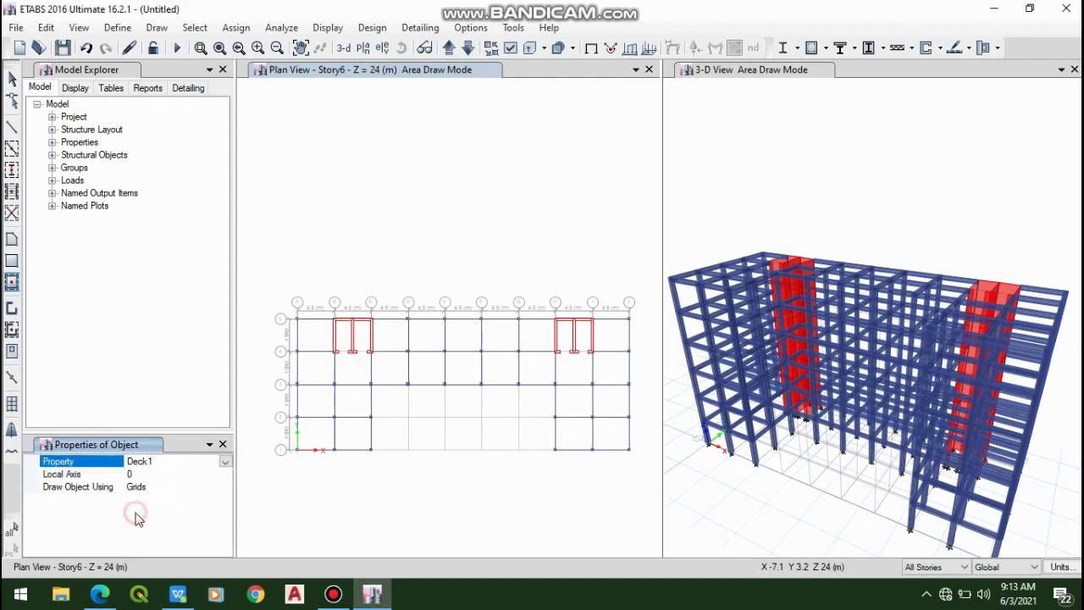
{"action": "left_click", "coordinate": [312, 333]}
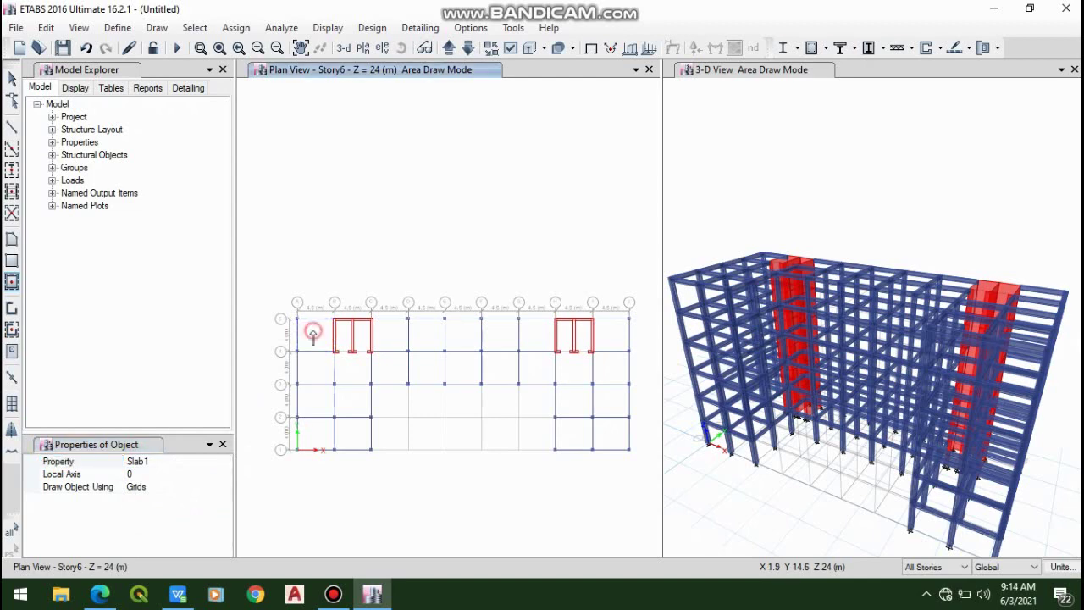
{"action": "left_click", "coordinate": [312, 377]}
{"action": "left_click", "coordinate": [313, 401]}
{"action": "left_click", "coordinate": [314, 441]}
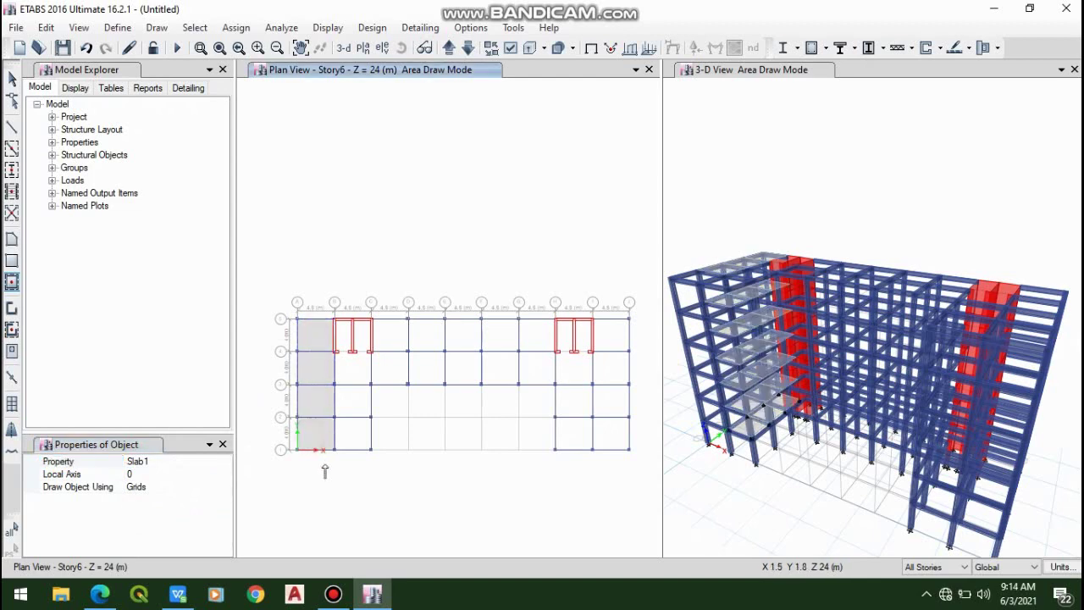
- Add Slab1 floors to the three bays between grids B and C from grid 1 to 4, leaving the wall core bay open
{"action": "left_click", "coordinate": [353, 438]}
{"action": "left_click", "coordinate": [356, 409]}
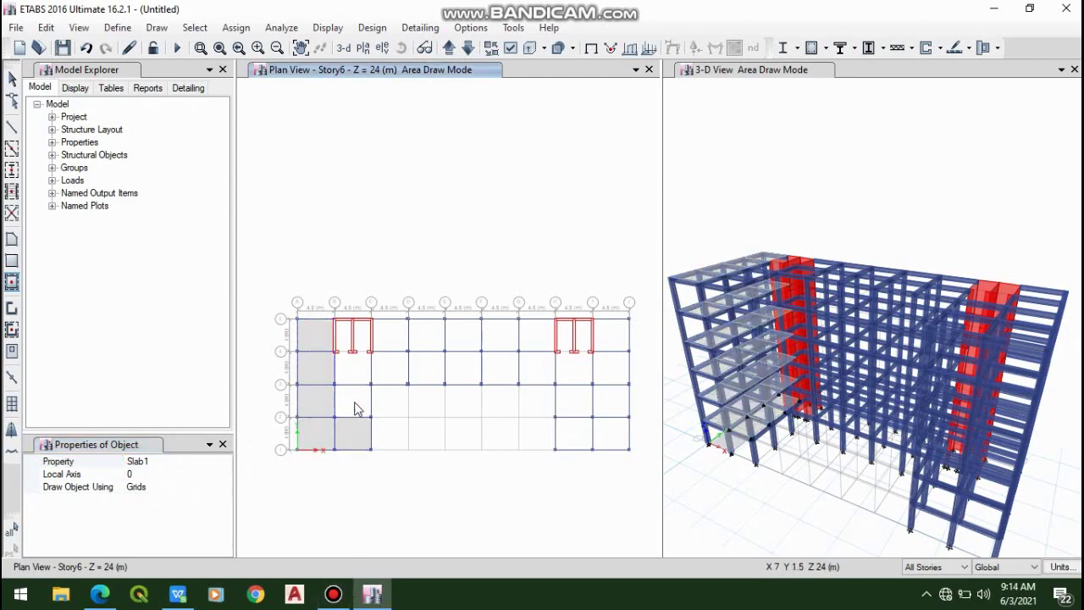
{"action": "left_click", "coordinate": [353, 370]}
- Fill the middle wing with Slab1 floors, covering the bays from grid C to H between grids 3 and 5
{"action": "left_click", "coordinate": [388, 364]}
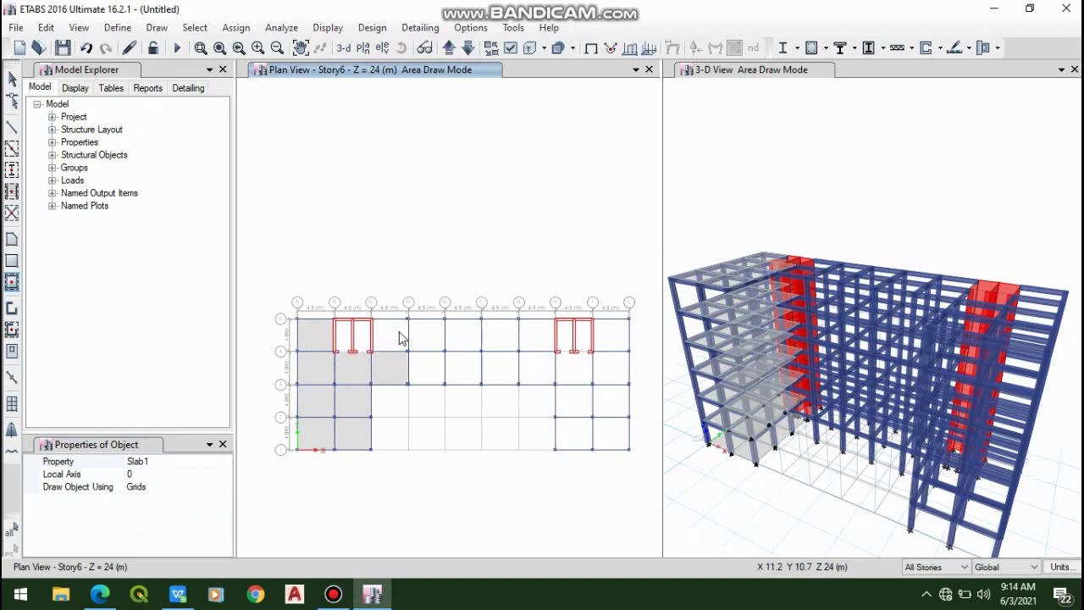
{"action": "left_click", "coordinate": [402, 338]}
{"action": "left_click", "coordinate": [421, 336]}
{"action": "left_click", "coordinate": [440, 371]}
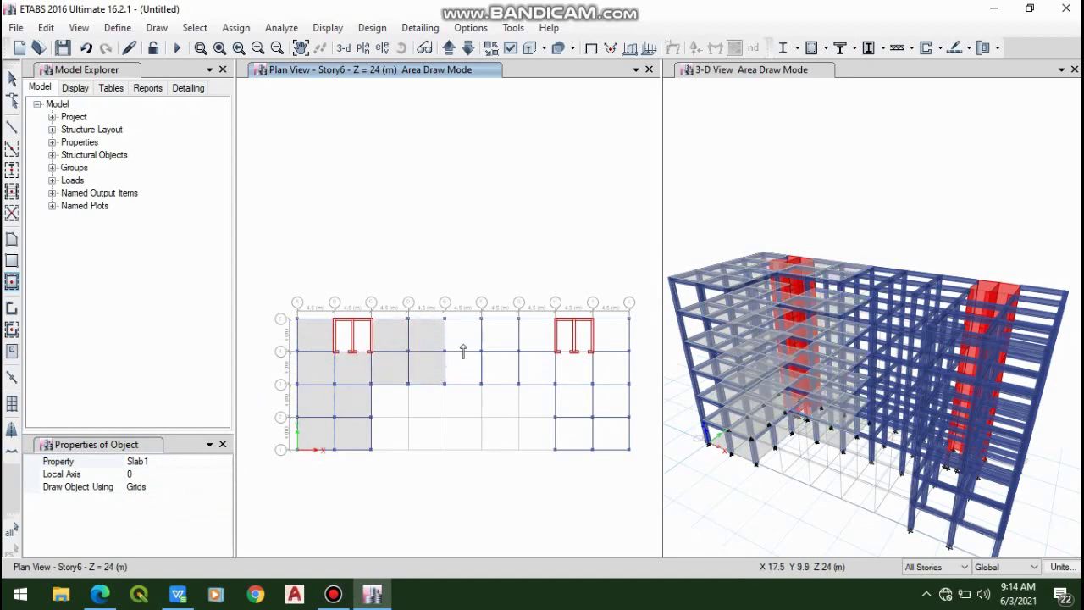
{"action": "left_click", "coordinate": [457, 376]}
{"action": "left_click", "coordinate": [460, 339]}
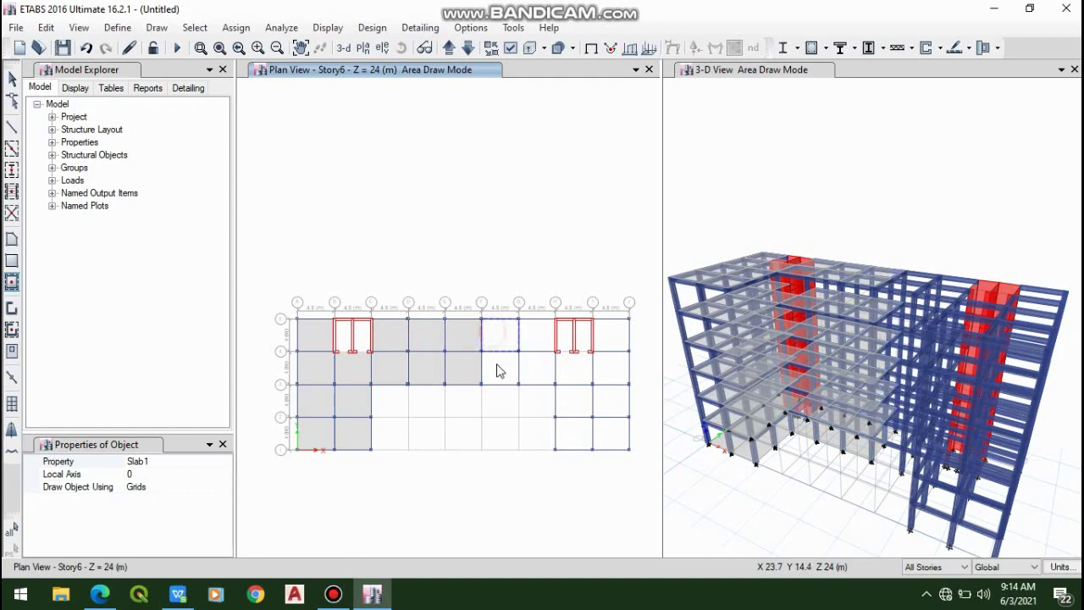
{"action": "left_click", "coordinate": [500, 371]}
{"action": "left_click", "coordinate": [529, 366]}
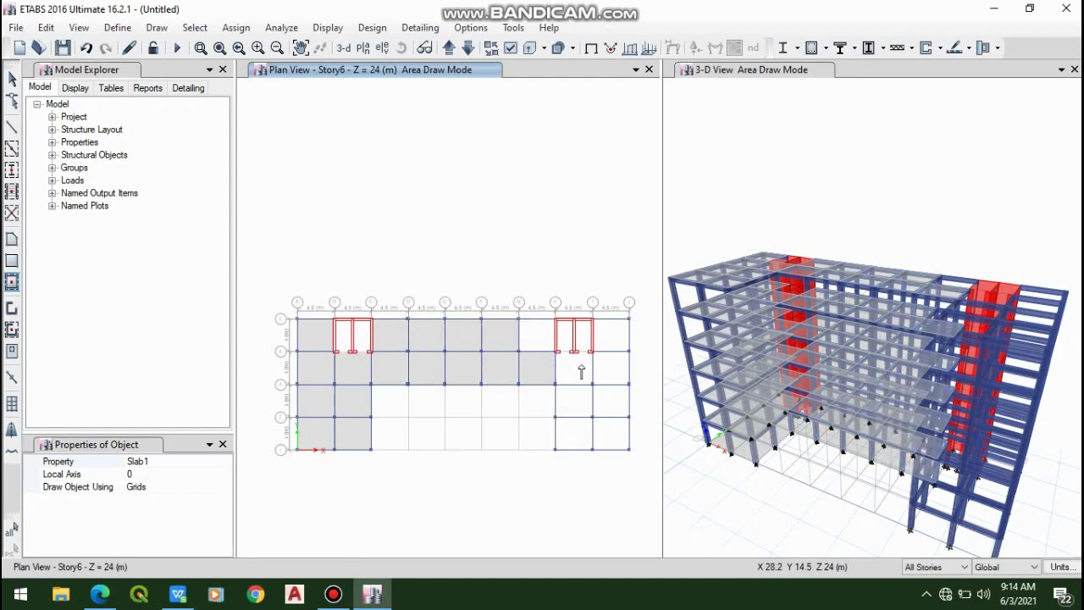
- Fill the bays from grid H to J between grids 1 and 5 with Slab1 floors, leaving core bay H–I between 4 and 5 open
{"action": "left_click", "coordinate": [586, 376]}
{"action": "left_click", "coordinate": [608, 371]}
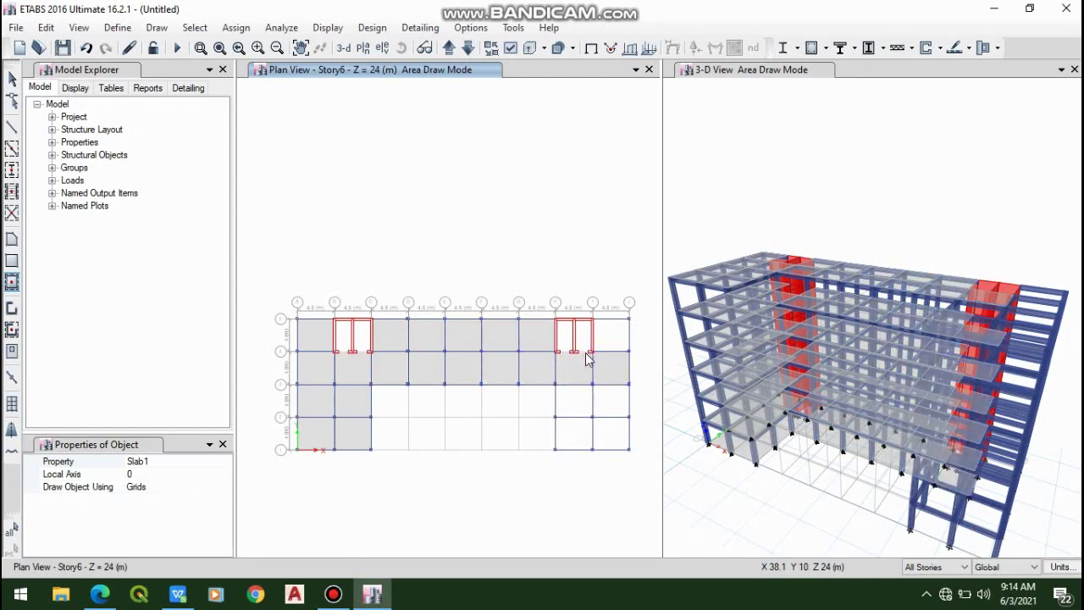
{"action": "left_click", "coordinate": [617, 346]}
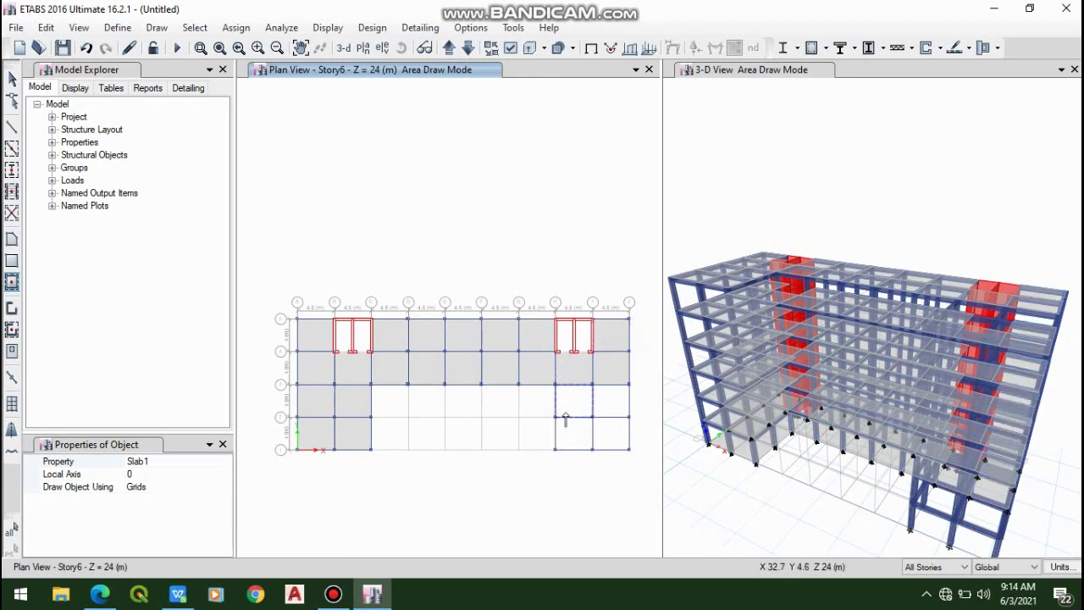
{"action": "left_click", "coordinate": [586, 408]}
{"action": "left_click", "coordinate": [612, 395]}
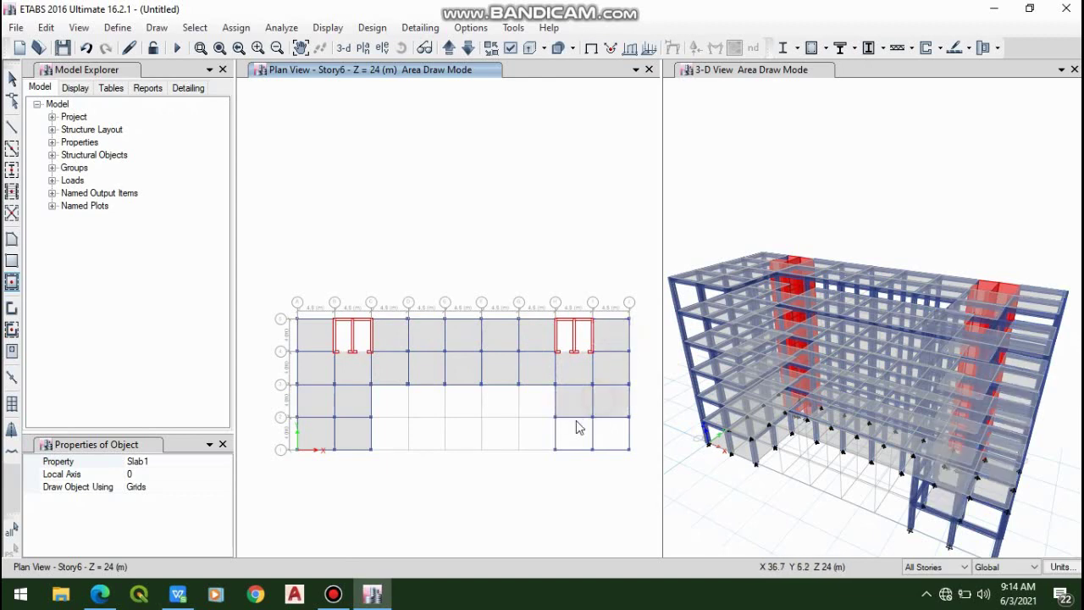
{"action": "left_click", "coordinate": [573, 434]}
{"action": "left_click", "coordinate": [610, 433]}
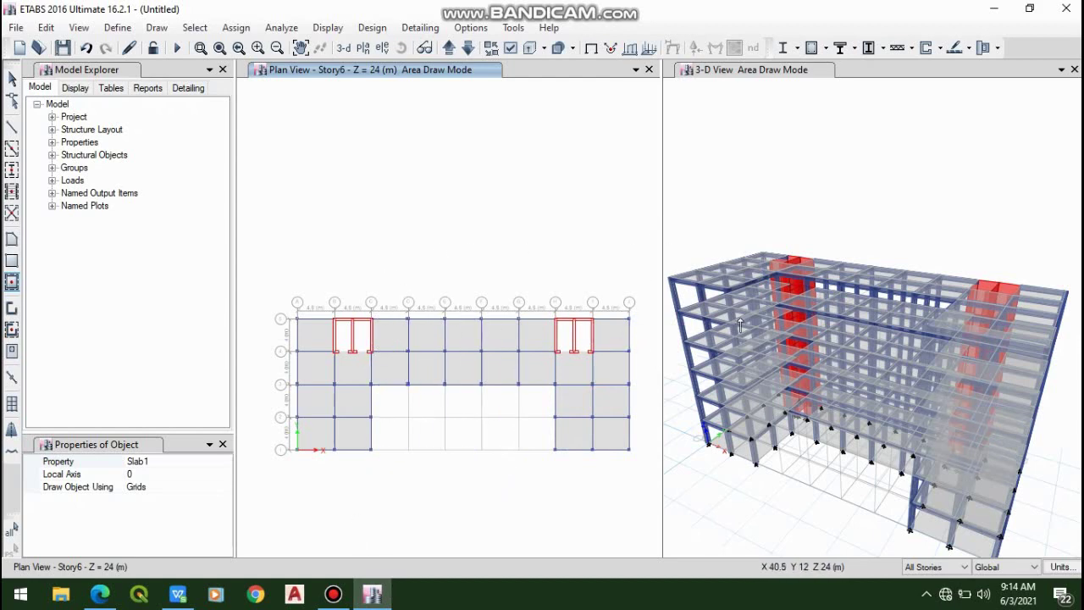
{"action": "scroll", "coordinate": [775, 254], "scroll_direction": "up", "scroll_amount": 5}
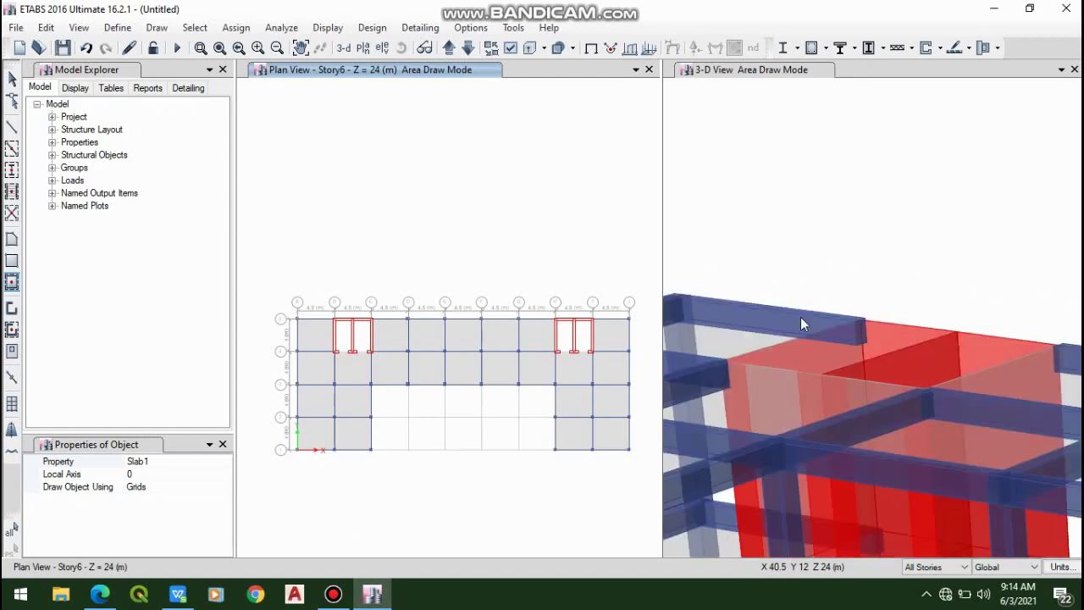
{"action": "scroll", "coordinate": [800, 319], "scroll_direction": "down", "scroll_amount": 1}
{"action": "scroll", "coordinate": [801, 323], "scroll_direction": "down", "scroll_amount": 3}
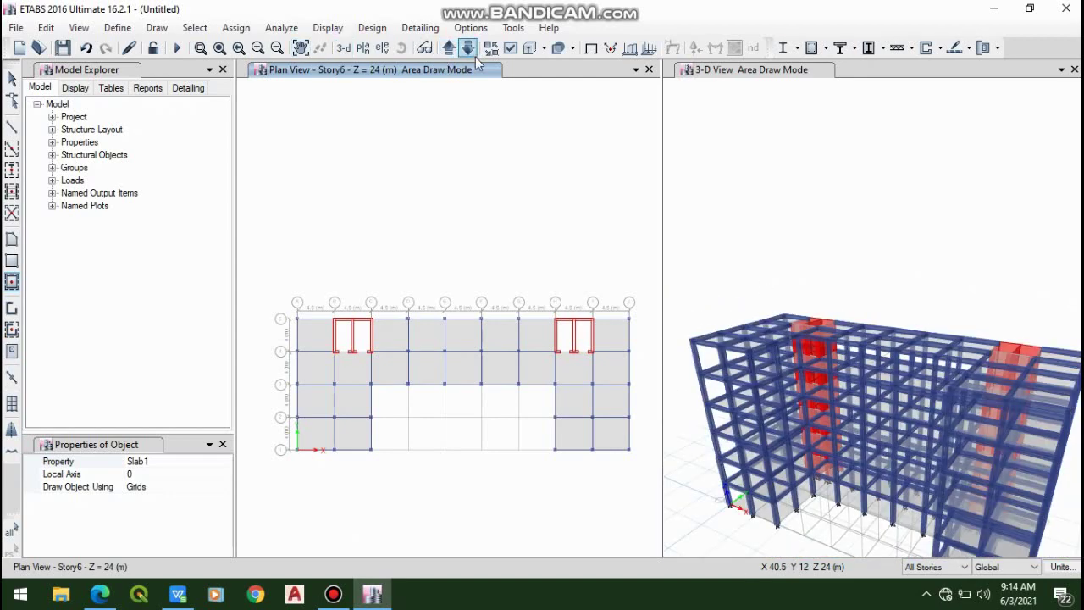
{"action": "left_click", "coordinate": [333, 594]}
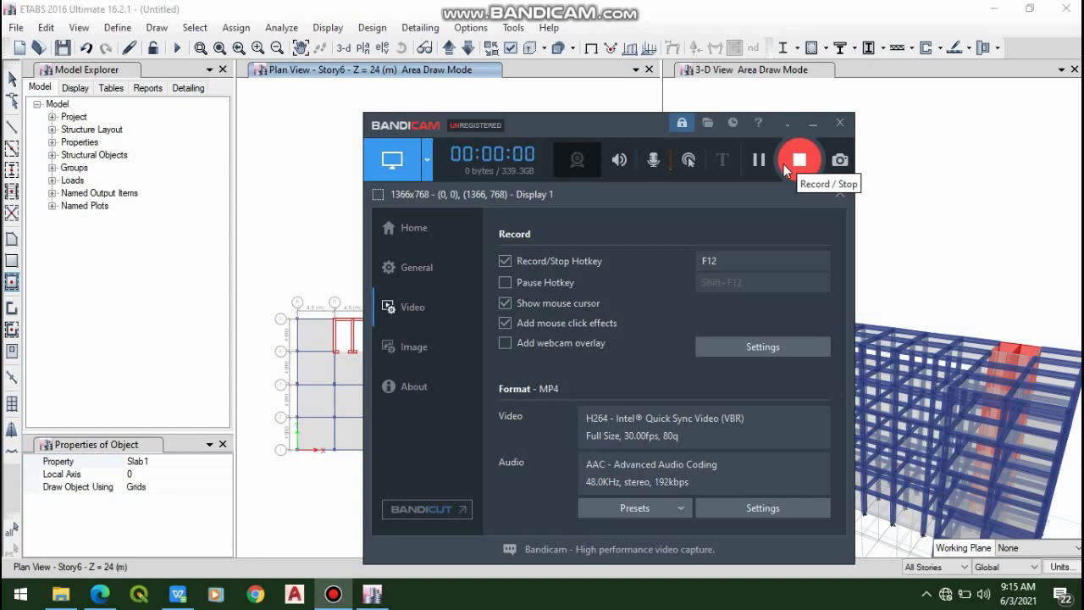
{"action": "left_click", "coordinate": [811, 125]}
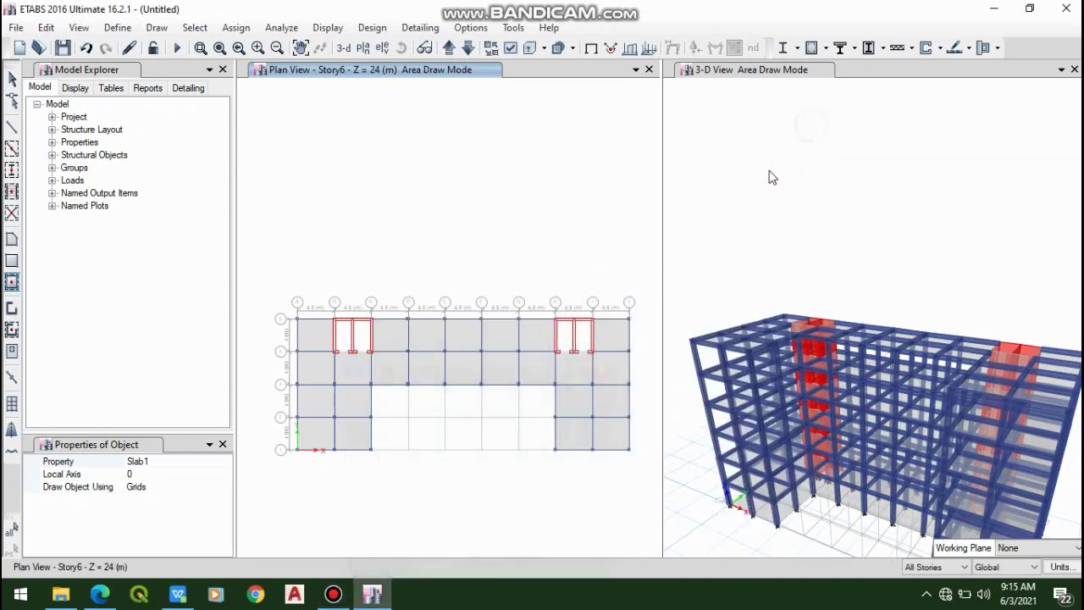
{"action": "scroll", "coordinate": [337, 335], "scroll_direction": "down", "scroll_amount": 3}
{"action": "scroll", "coordinate": [773, 345], "scroll_direction": "up", "scroll_amount": 3}
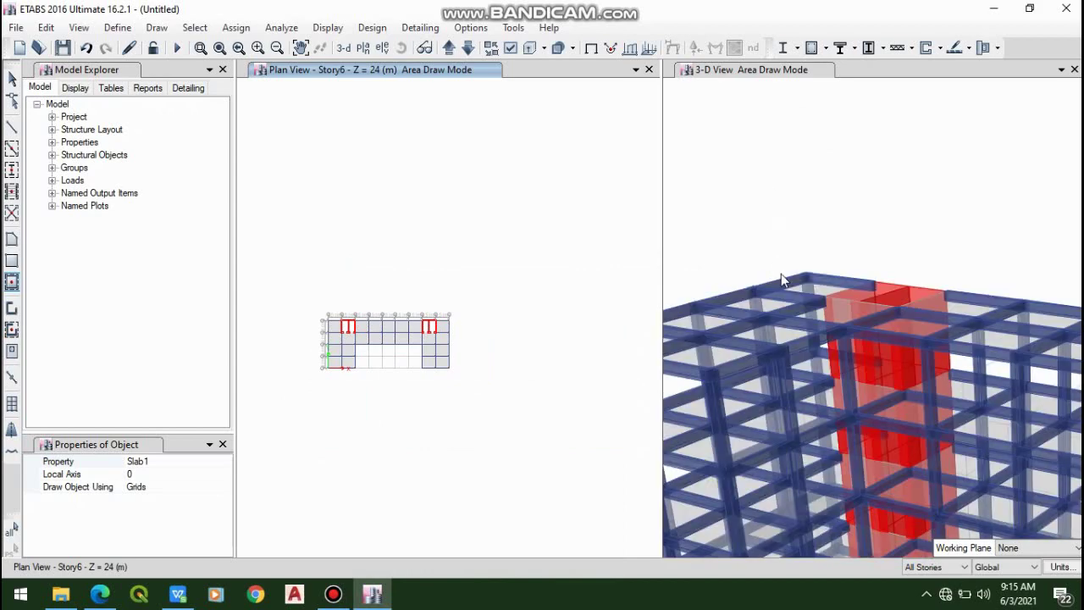
{"action": "scroll", "coordinate": [781, 274], "scroll_direction": "down", "scroll_amount": 3}
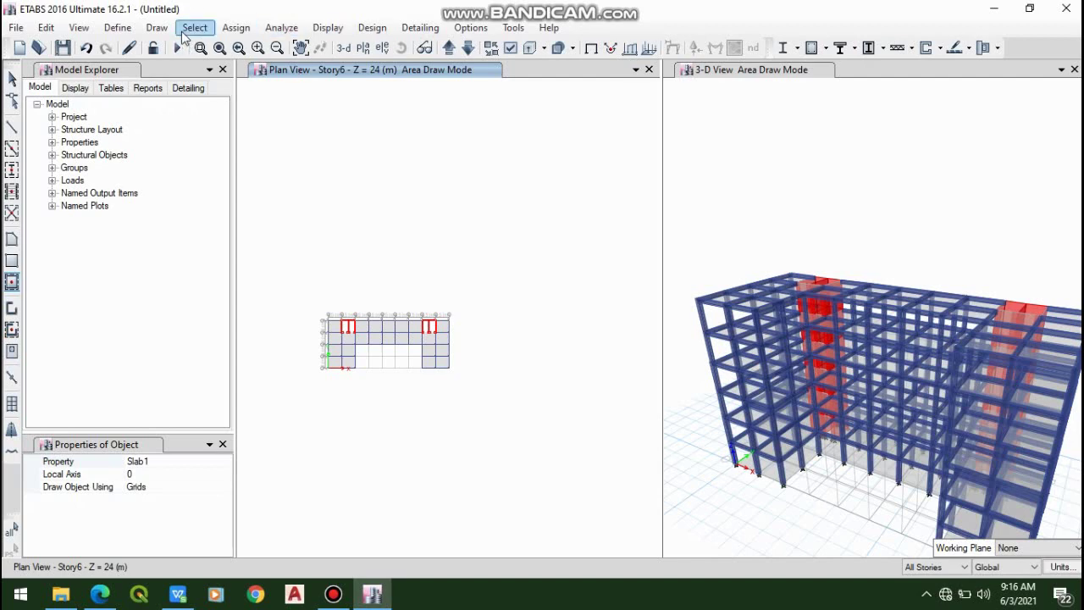
- Define a new load pattern named SUPERDEAD with type Super Dead and a self weight multiplier of 0
{"action": "left_click", "coordinate": [119, 28]}
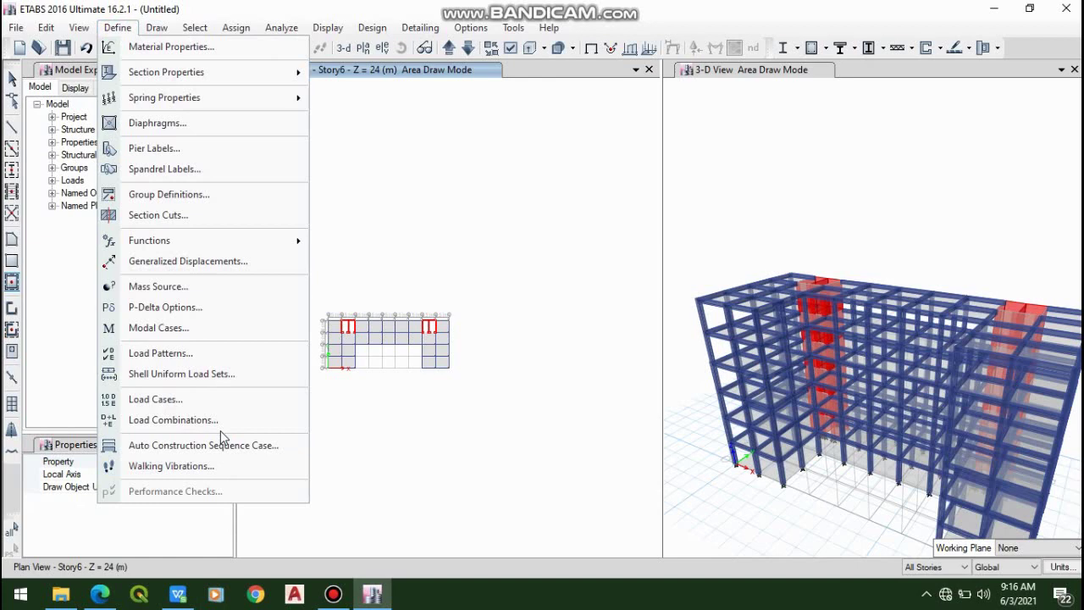
{"action": "left_click", "coordinate": [235, 362]}
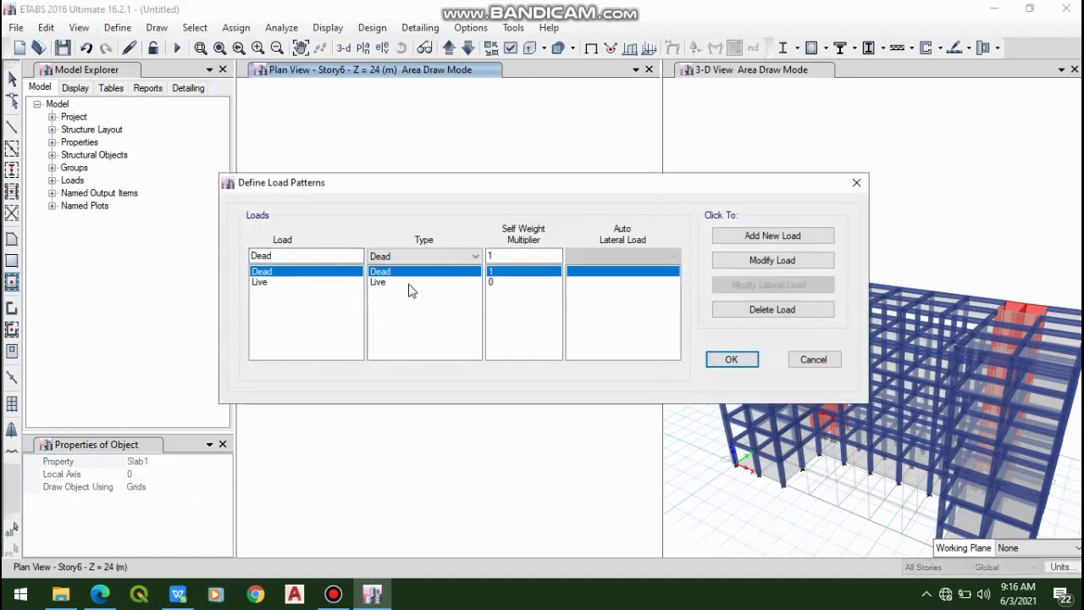
{"action": "left_click", "coordinate": [405, 282]}
{"action": "left_click", "coordinate": [335, 254]}
{"action": "left_click", "coordinate": [386, 257]}
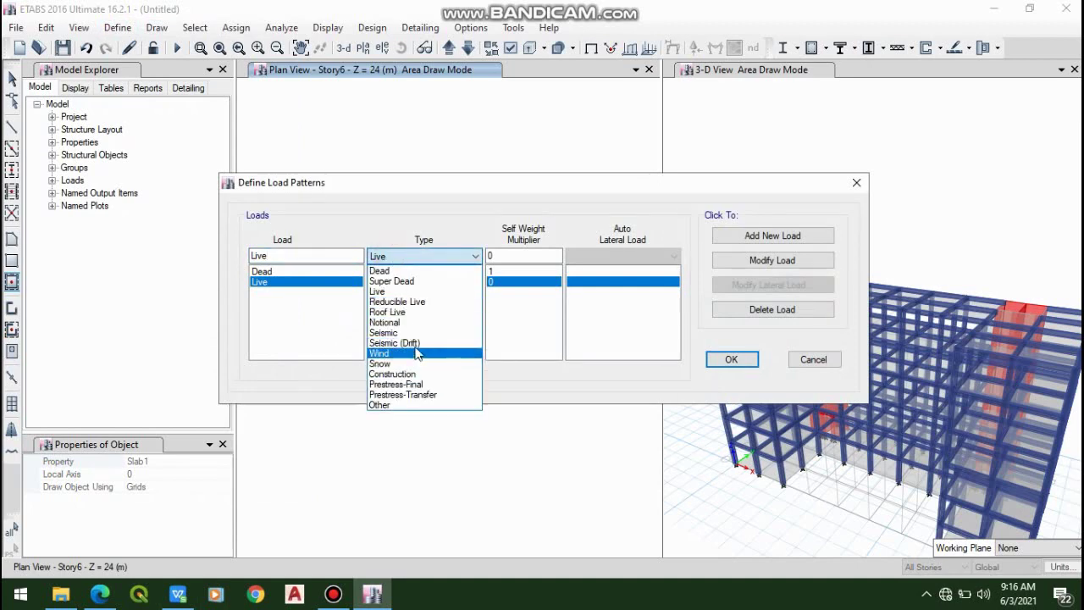
{"action": "left_click", "coordinate": [419, 282]}
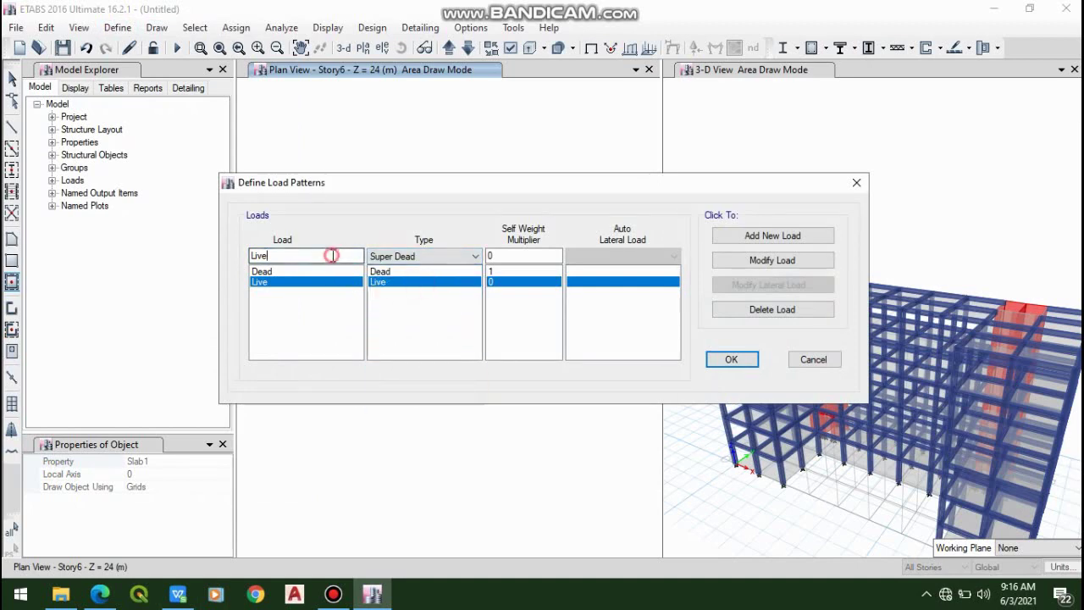
{"action": "left_click_drag", "start_coordinate": [328, 254], "coordinate": [223, 272]}
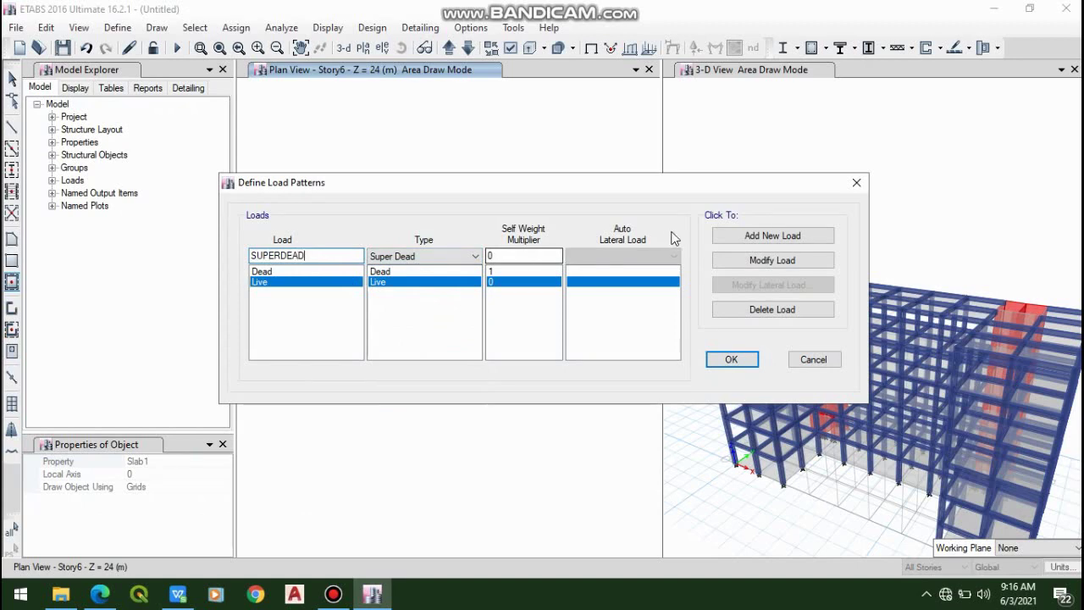
{"action": "left_click", "coordinate": [776, 233]}
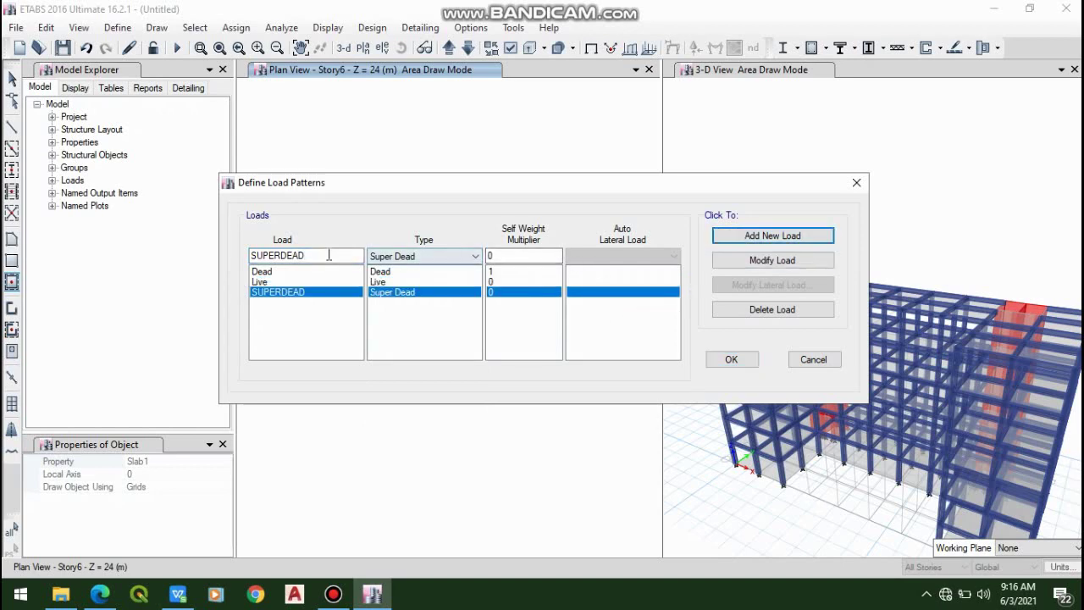
- Add a load pattern named EQ_STATIC with type Seismic and the UBC 97 auto lateral load
{"action": "left_click_drag", "start_coordinate": [328, 255], "coordinate": [220, 243]}
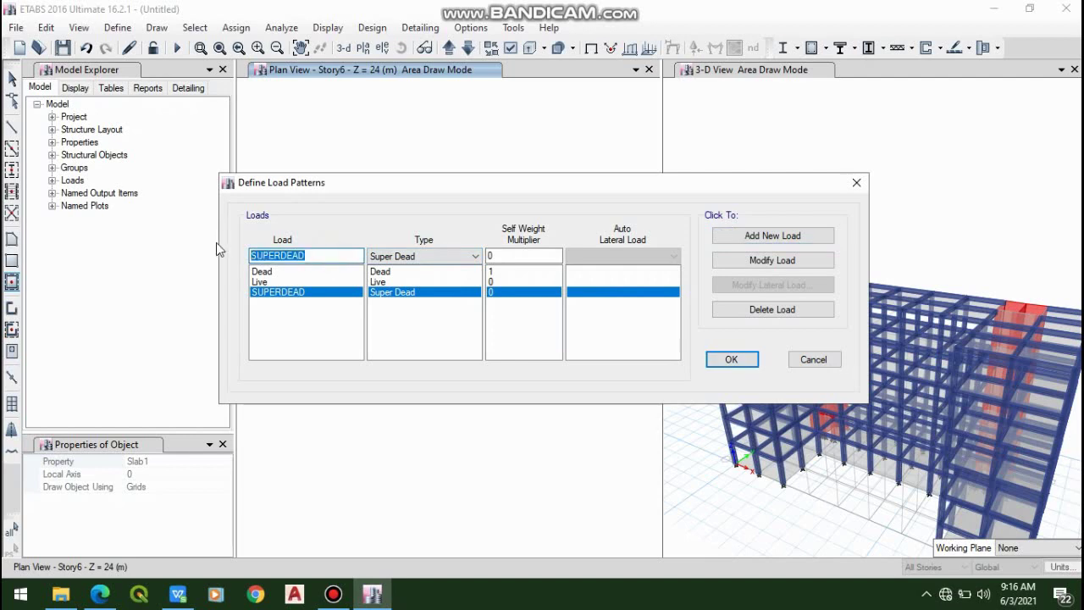
{"action": "key", "text": "Delete"}
{"action": "type", "text": "SE"}
{"action": "key", "text": "BackSpace"}
{"action": "key", "text": "BackSpace"}
{"action": "key", "text": "BackSpace"}
{"action": "key", "text": "BackSpace"}
{"action": "key", "text": "BackSpace"}
{"action": "left_click", "coordinate": [455, 257]}
{"action": "left_click", "coordinate": [435, 333]}
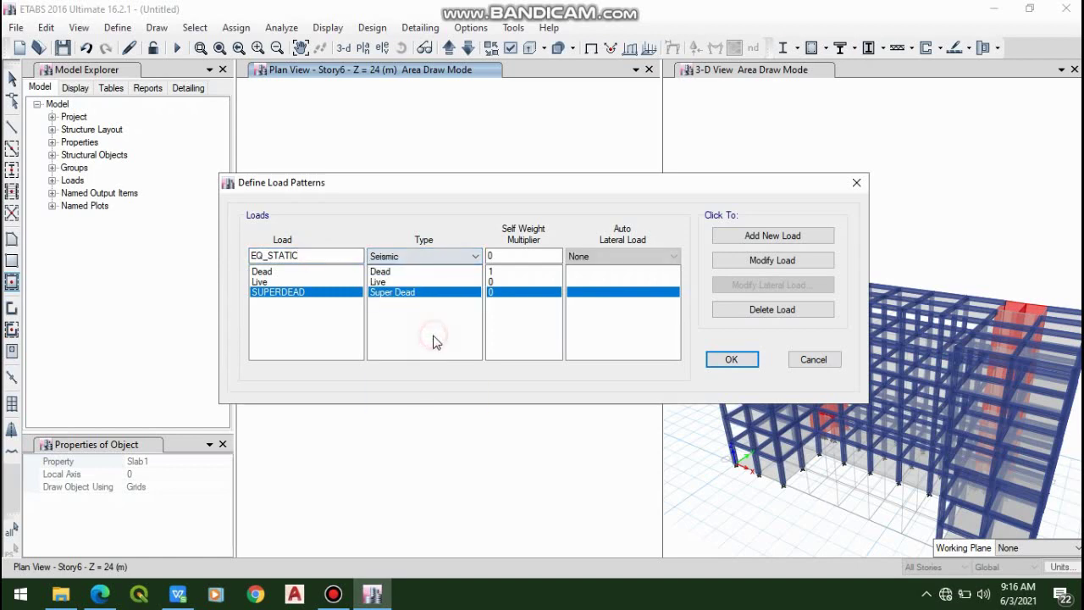
{"action": "left_click", "coordinate": [631, 257]}
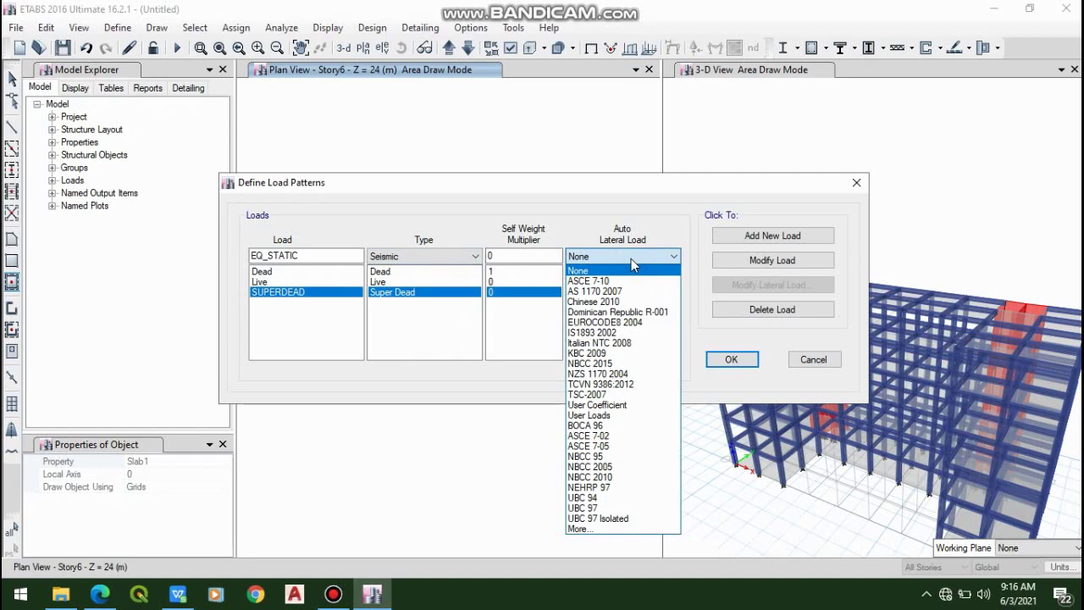
{"action": "left_click", "coordinate": [626, 509]}
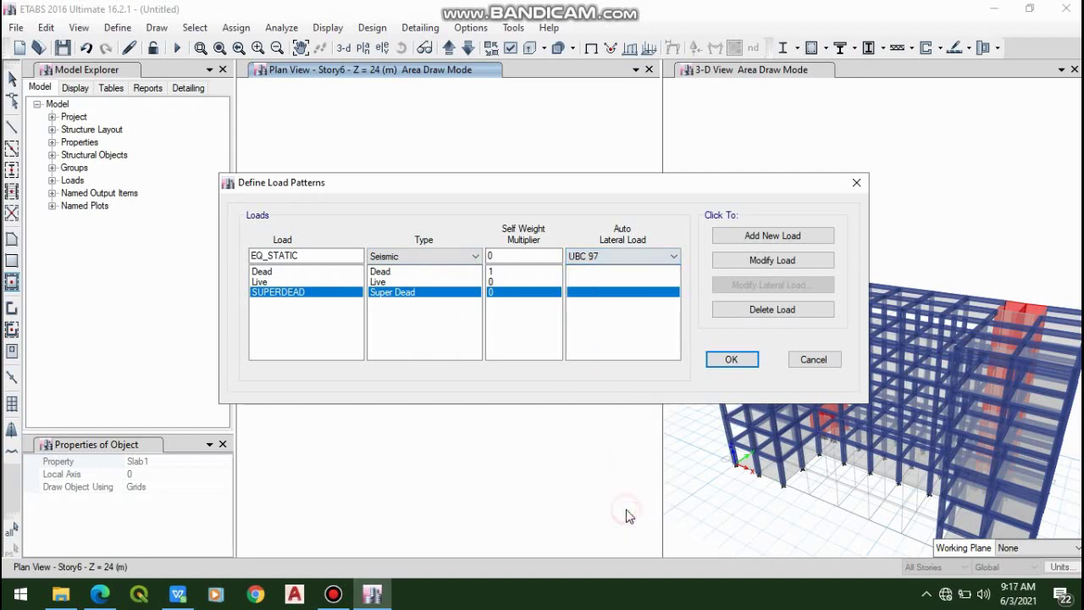
{"action": "left_click", "coordinate": [770, 235]}
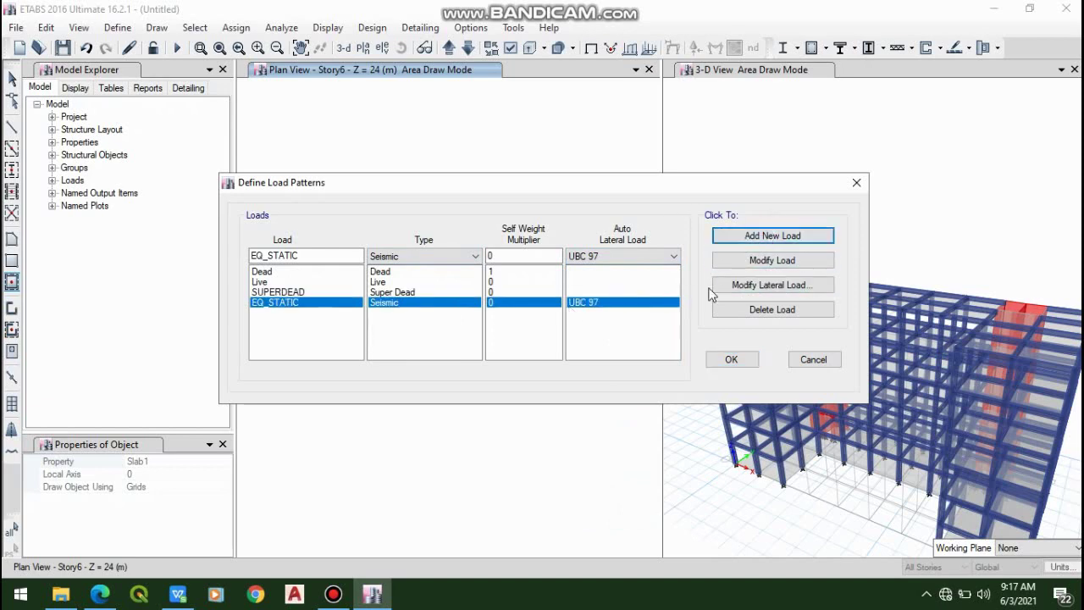
- Limit the EQ_STATIC lateral load directions to X Dir + Eccentricity and Y Dir + Eccentricity
{"action": "left_click", "coordinate": [772, 286]}
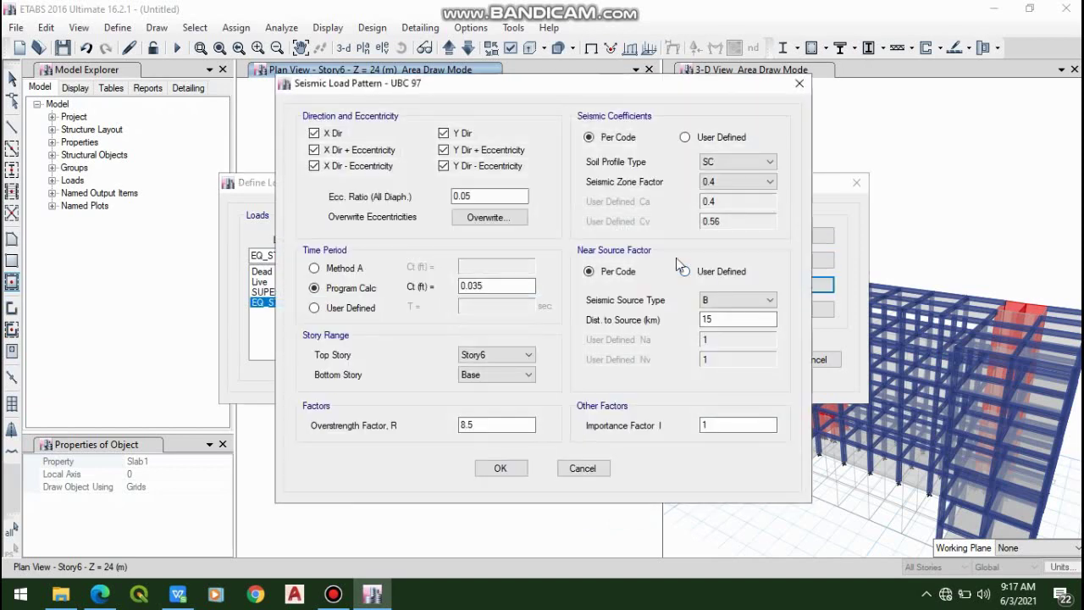
{"action": "left_click", "coordinate": [315, 166]}
{"action": "left_click", "coordinate": [315, 133]}
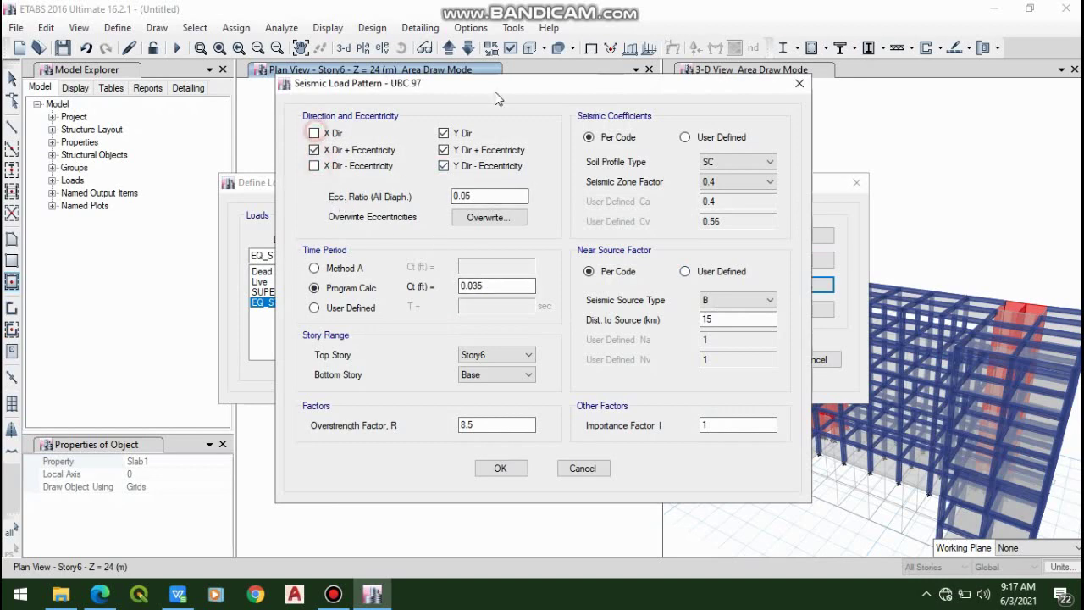
{"action": "left_click", "coordinate": [444, 167]}
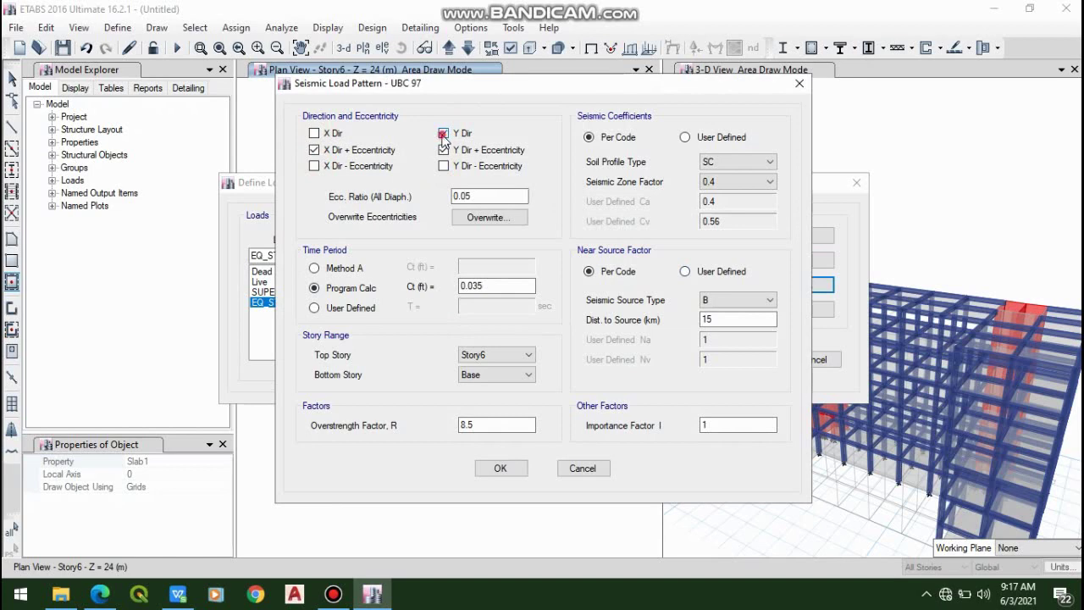
{"action": "left_click", "coordinate": [443, 134]}
{"action": "left_click", "coordinate": [491, 191]}
- Set the time period option of the UBC 97 seismic load pattern to User Defined
{"action": "left_click", "coordinate": [347, 269]}
{"action": "left_click", "coordinate": [351, 309]}
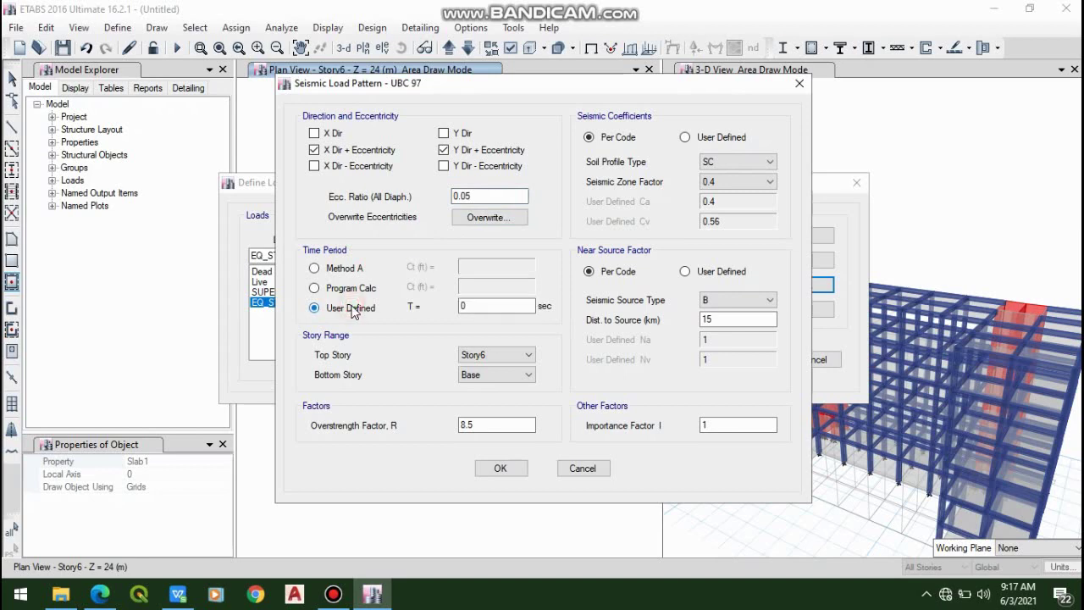
{"action": "left_click", "coordinate": [496, 307]}
{"action": "left_click", "coordinate": [347, 269]}
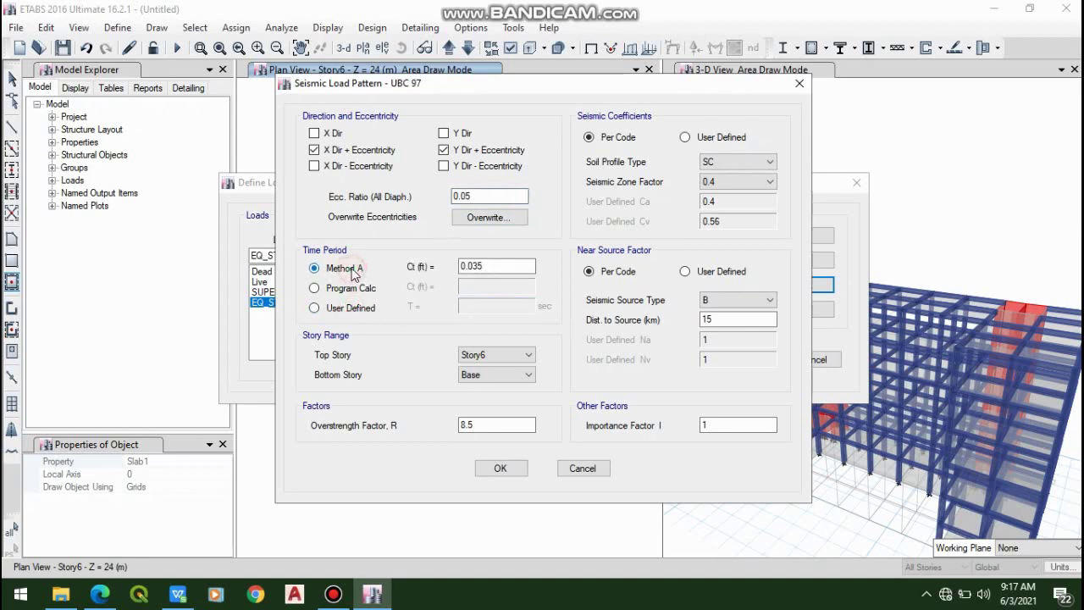
{"action": "left_click", "coordinate": [496, 266]}
{"action": "left_click", "coordinate": [368, 313]}
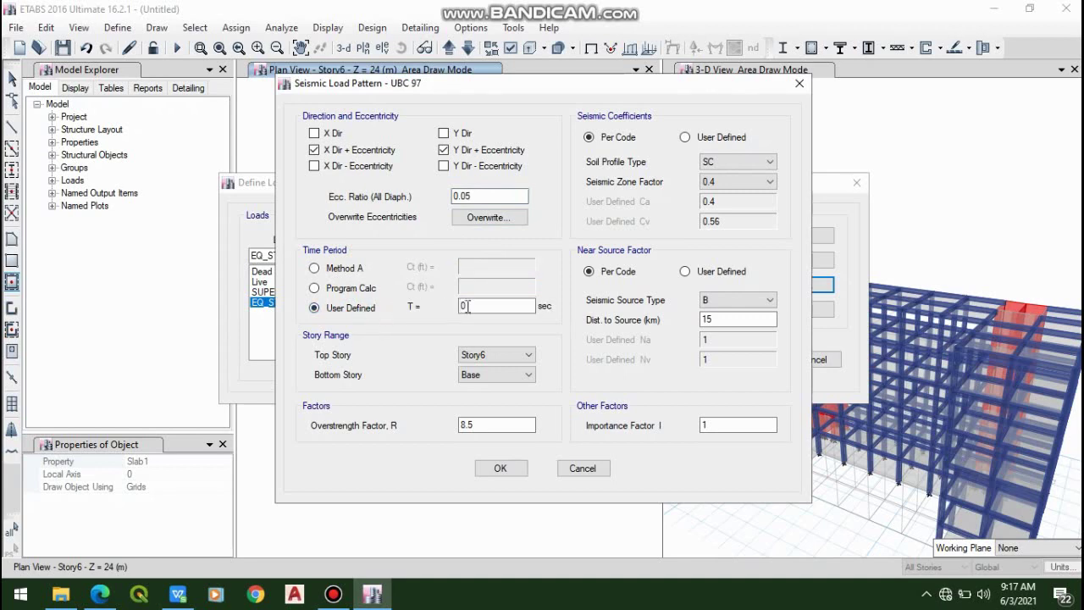
{"action": "left_click", "coordinate": [339, 268]}
{"action": "left_click", "coordinate": [341, 313]}
- Switch to Loadings.xlsx in WPS Office and examine the Seismic sheet's zone factor, soil profile and structural system tables and the zone map
{"action": "left_click", "coordinate": [174, 598]}
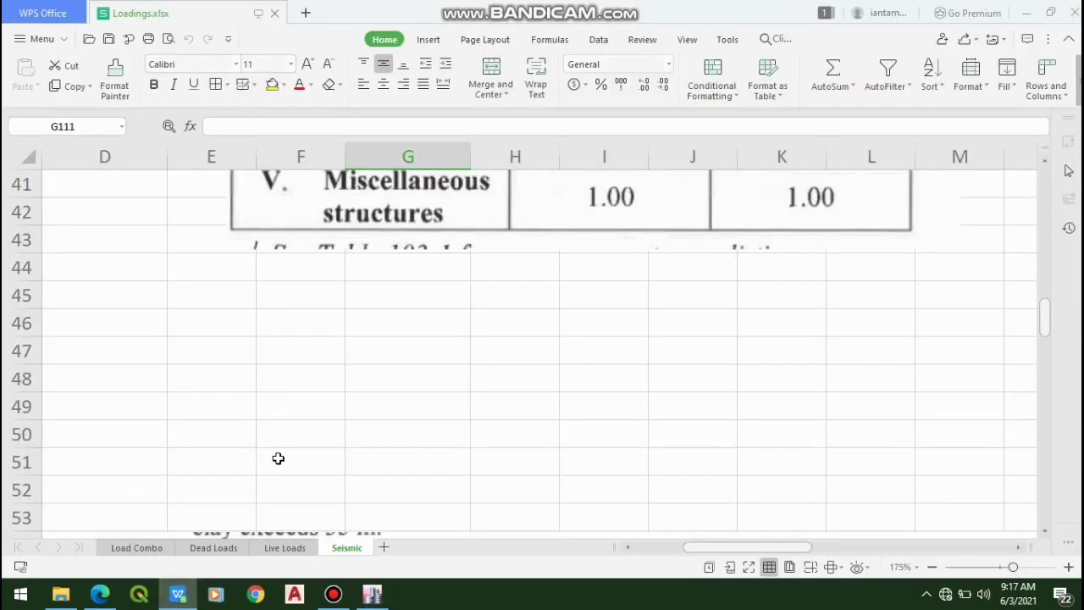
{"action": "scroll", "coordinate": [278, 459], "scroll_direction": "up", "scroll_amount": 1}
{"action": "scroll", "coordinate": [278, 459], "scroll_direction": "up", "scroll_amount": 10}
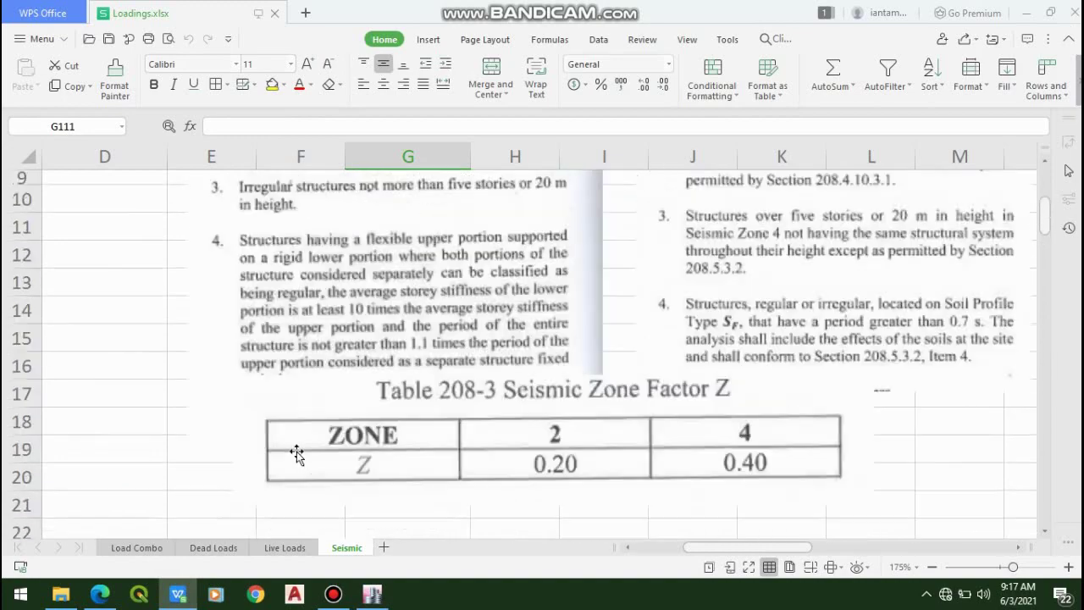
{"action": "scroll", "coordinate": [303, 446], "scroll_direction": "up", "scroll_amount": 2}
{"action": "scroll", "coordinate": [354, 419], "scroll_direction": "down", "scroll_amount": 3}
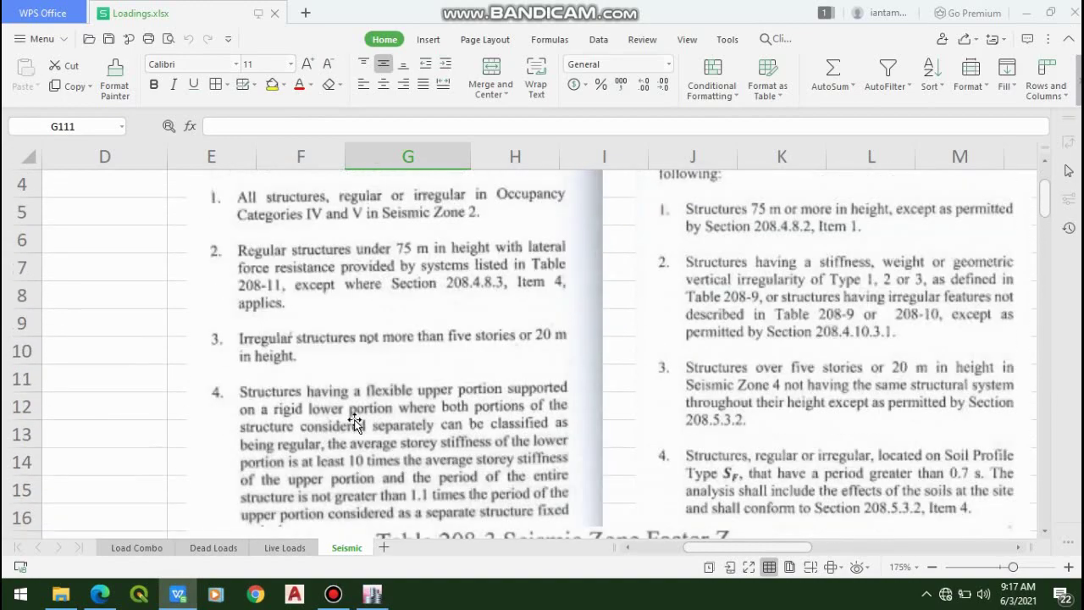
{"action": "scroll", "coordinate": [356, 421], "scroll_direction": "down", "scroll_amount": 3}
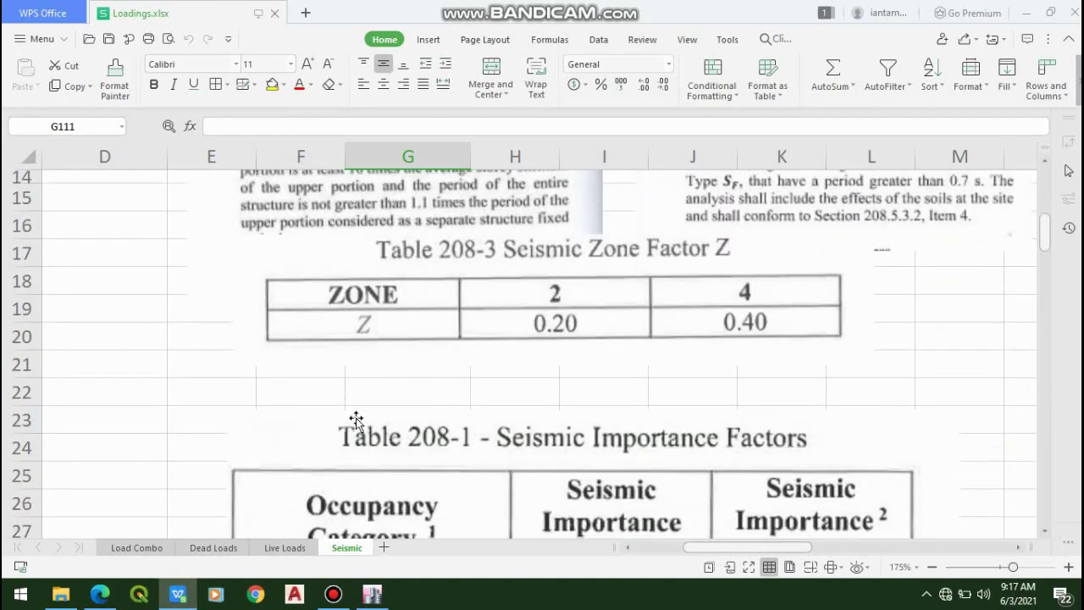
{"action": "scroll", "coordinate": [416, 380], "scroll_direction": "up", "scroll_amount": 2}
{"action": "scroll", "coordinate": [416, 380], "scroll_direction": "down", "scroll_amount": 3, "text": "ctrl"}
{"action": "left_click", "coordinate": [416, 381]}
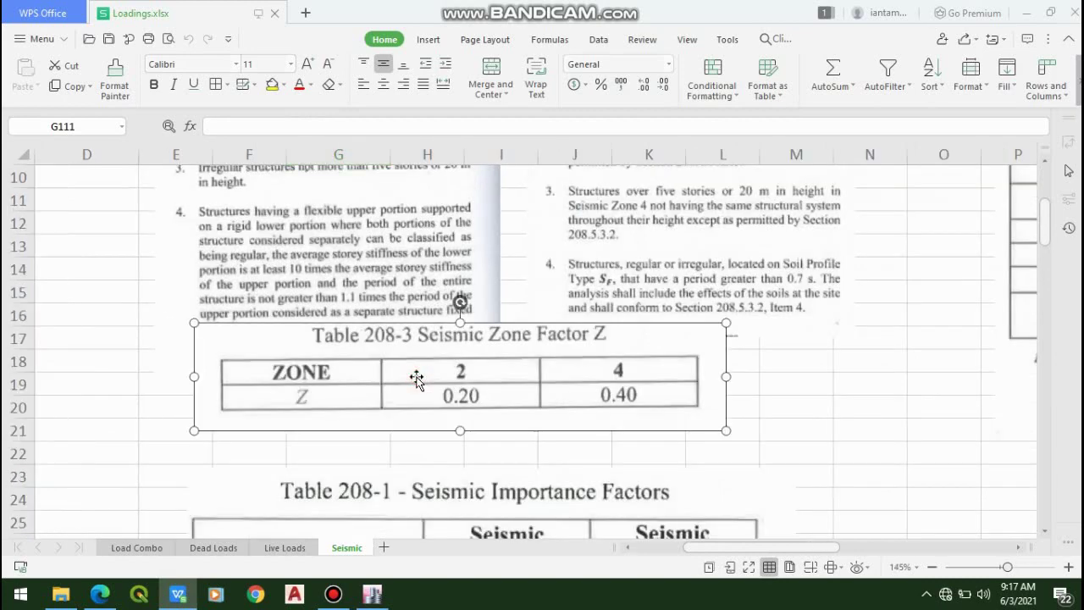
{"action": "scroll", "coordinate": [416, 381], "scroll_direction": "down", "scroll_amount": 1}
{"action": "scroll", "coordinate": [939, 320], "scroll_direction": "up", "scroll_amount": 1}
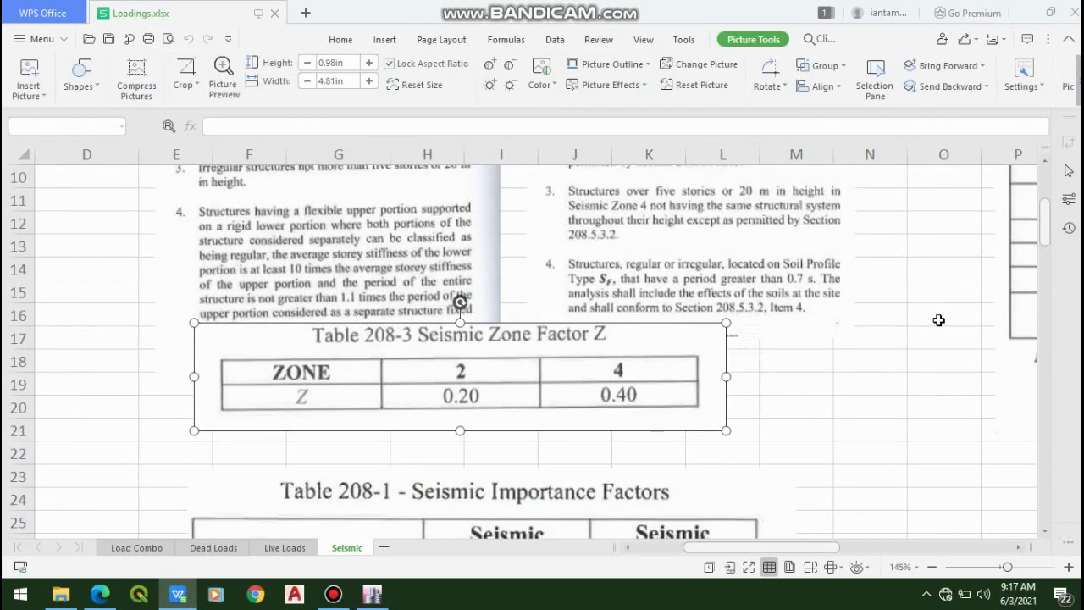
{"action": "scroll", "coordinate": [939, 320], "scroll_direction": "up", "scroll_amount": 2}
{"action": "left_click_drag", "start_coordinate": [830, 549], "coordinate": [933, 547]}
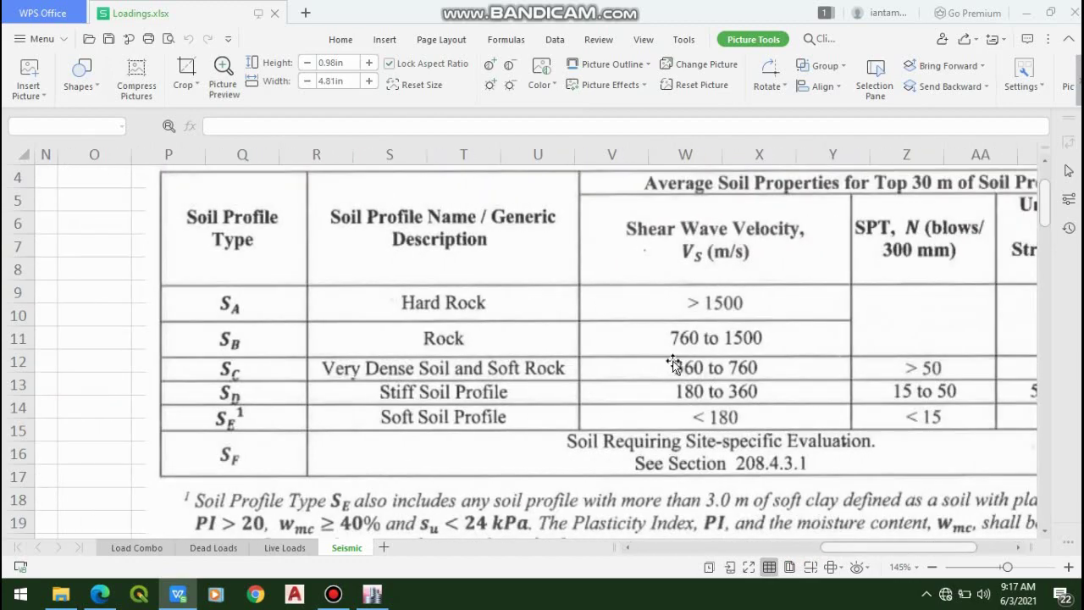
{"action": "scroll", "coordinate": [673, 368], "scroll_direction": "up", "scroll_amount": 1}
{"action": "scroll", "coordinate": [672, 382], "scroll_direction": "down", "scroll_amount": 10}
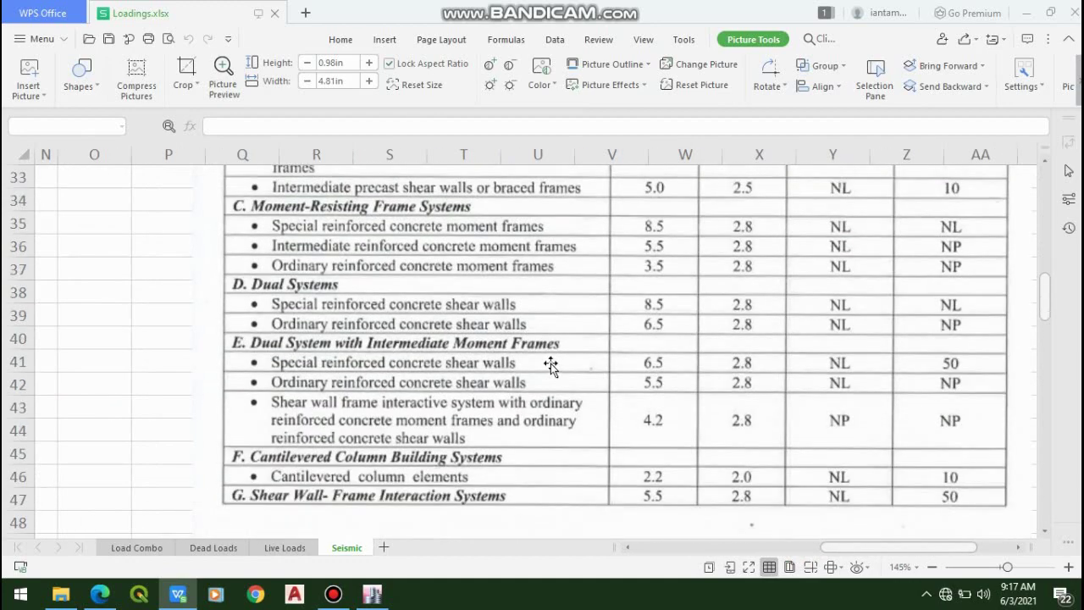
{"action": "scroll", "coordinate": [551, 363], "scroll_direction": "down", "scroll_amount": 7}
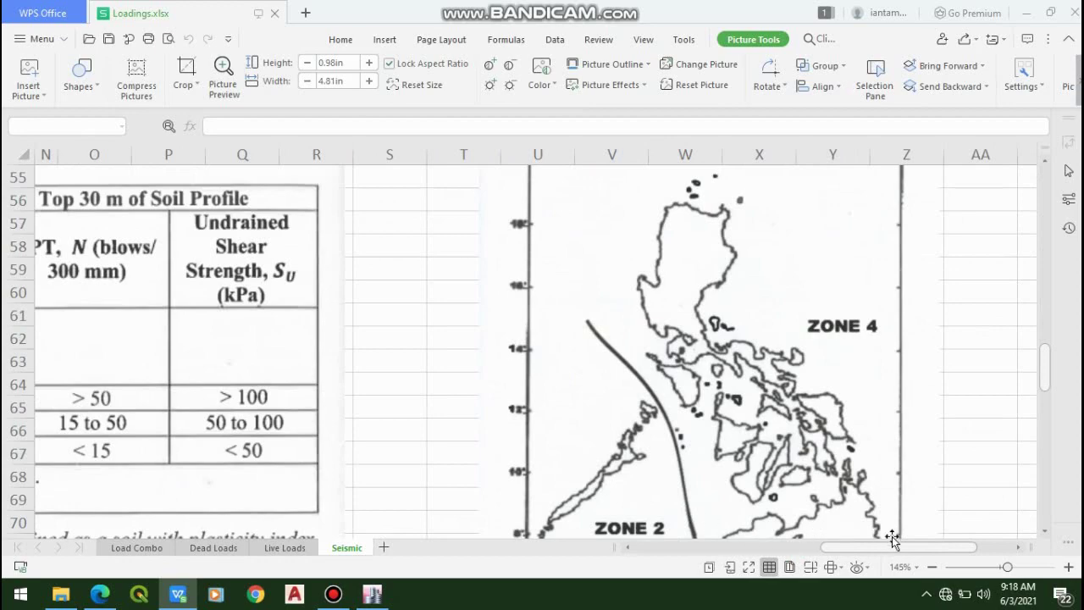
- Examine the Method A period formula and Ct values in section 208.5.2.2 Structure Period, and return to ETABS
{"action": "scroll", "coordinate": [907, 547], "scroll_direction": "left", "scroll_amount": 3}
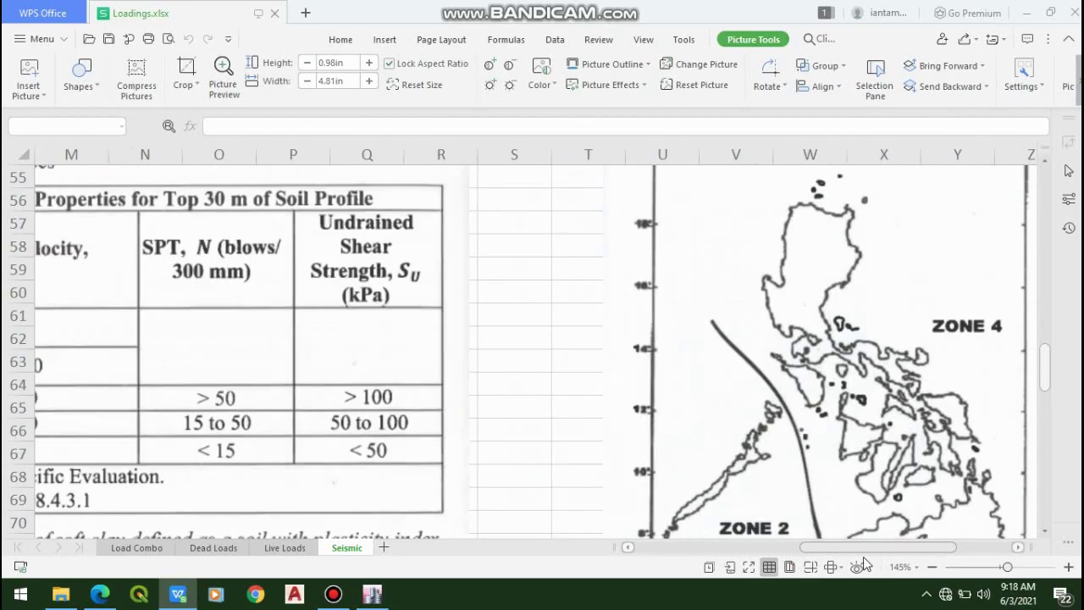
{"action": "scroll", "coordinate": [676, 414], "scroll_direction": "left", "scroll_amount": 8}
{"action": "scroll", "coordinate": [676, 414], "scroll_direction": "down", "scroll_amount": 6}
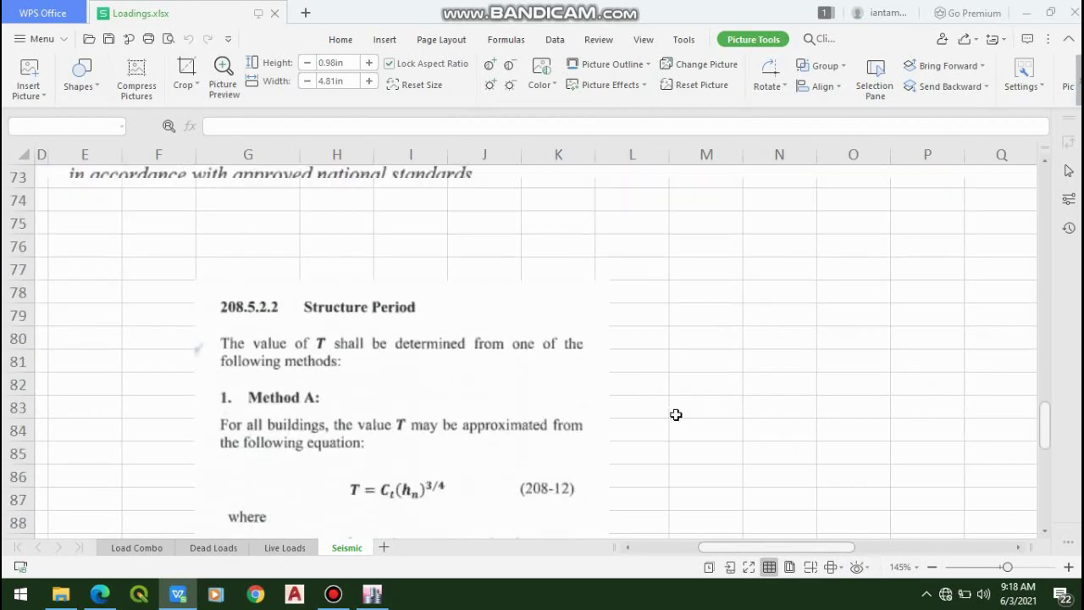
{"action": "scroll", "coordinate": [424, 404], "scroll_direction": "down", "scroll_amount": 2}
{"action": "scroll", "coordinate": [223, 353], "scroll_direction": "up", "scroll_amount": 2}
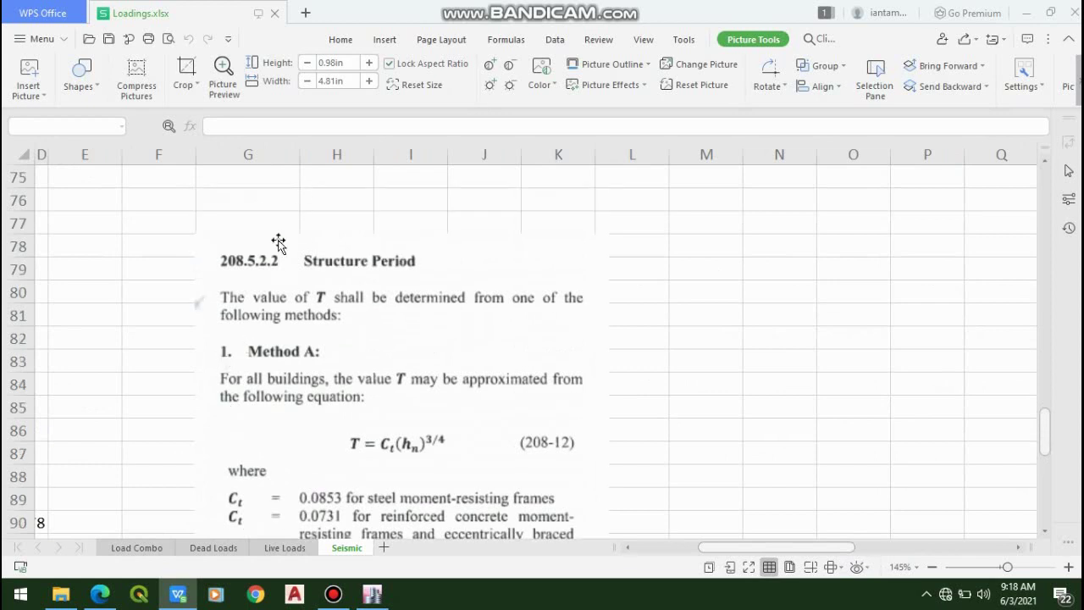
{"action": "scroll", "coordinate": [280, 241], "scroll_direction": "down", "scroll_amount": 1}
{"action": "scroll", "coordinate": [286, 248], "scroll_direction": "down", "scroll_amount": 3}
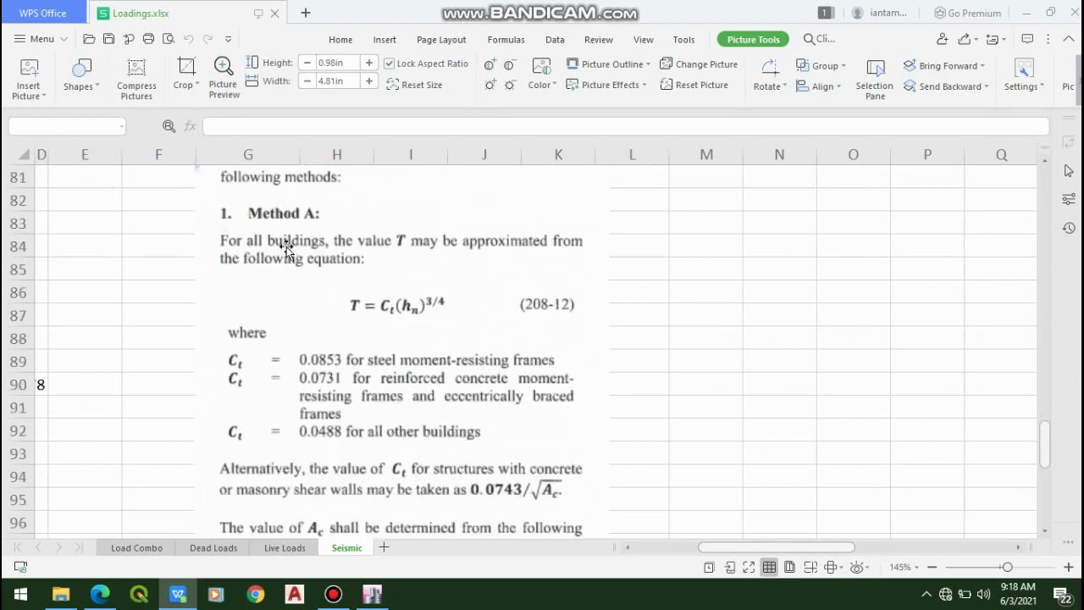
{"action": "scroll", "coordinate": [379, 293], "scroll_direction": "up", "scroll_amount": 1}
{"action": "scroll", "coordinate": [380, 347], "scroll_direction": "up", "scroll_amount": 2}
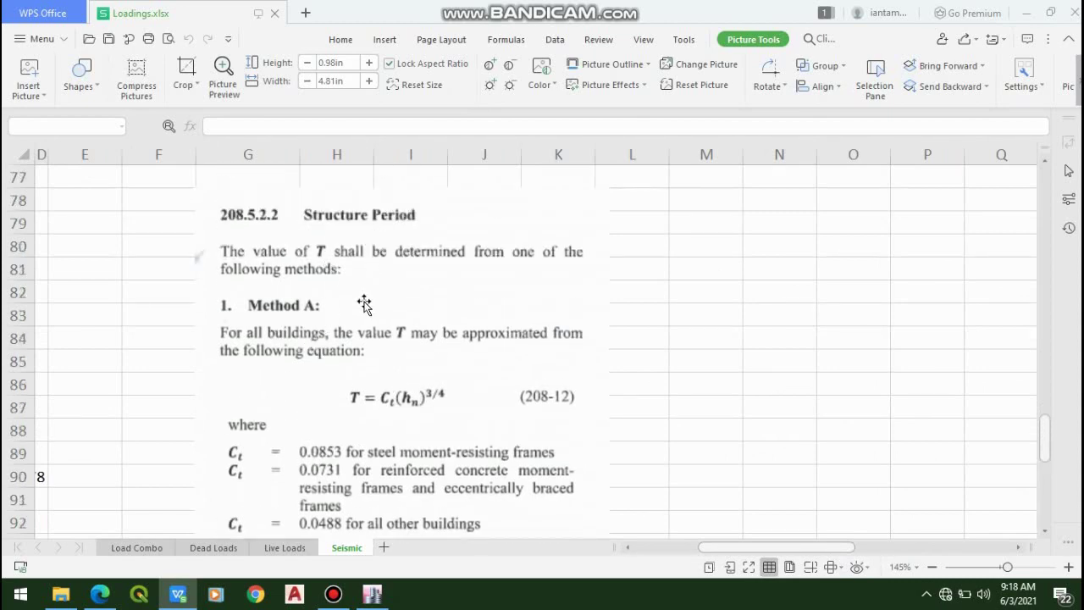
{"action": "scroll", "coordinate": [373, 314], "scroll_direction": "down", "scroll_amount": 6}
{"action": "scroll", "coordinate": [387, 311], "scroll_direction": "up", "scroll_amount": 3}
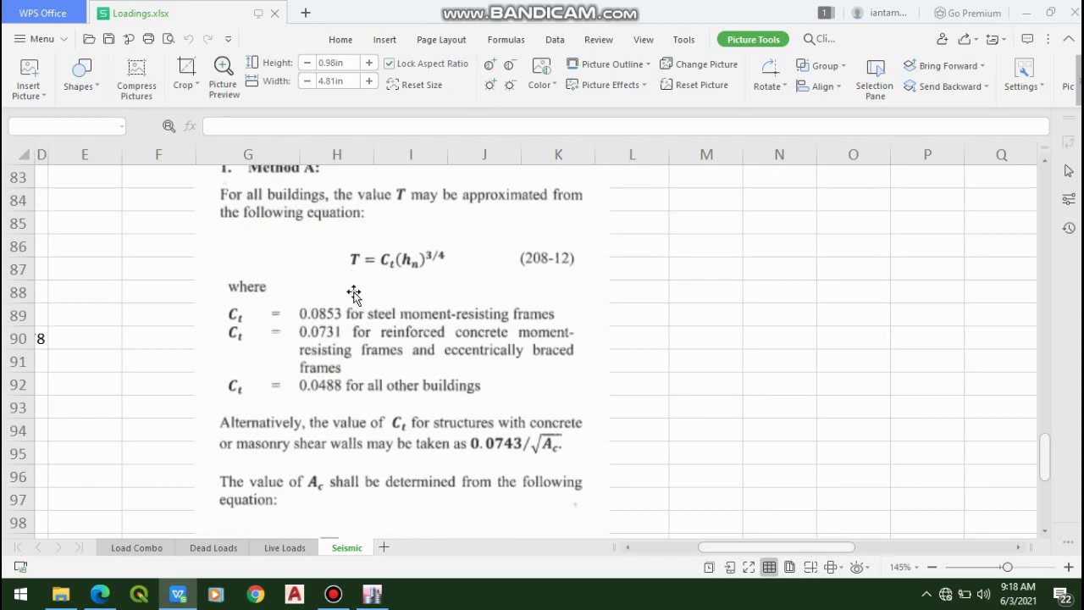
{"action": "left_click", "coordinate": [382, 603]}
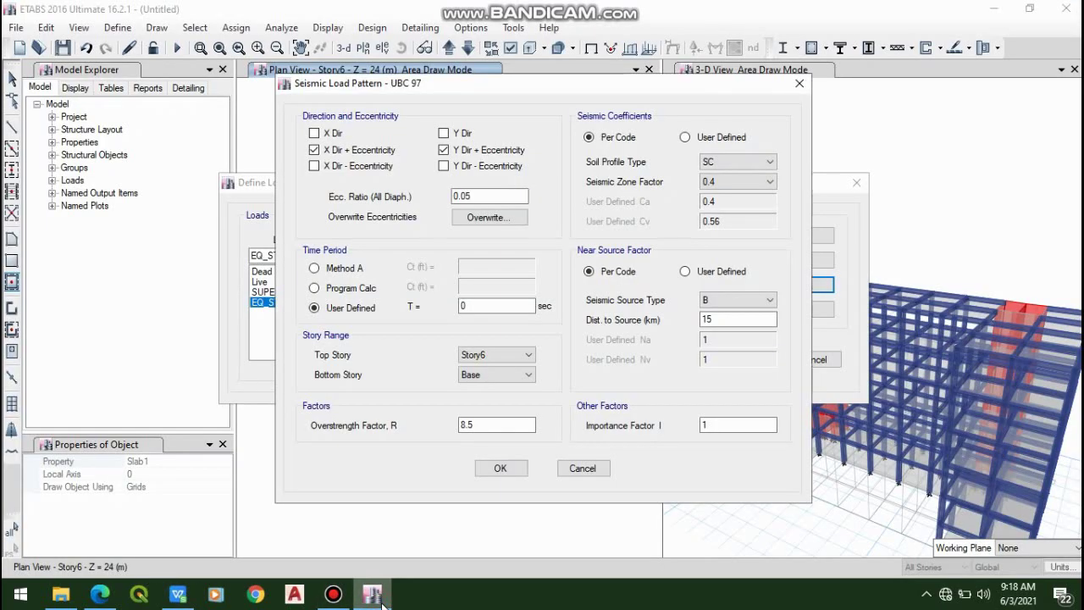
- Set the time period option of the UBC 97 seismic load pattern to Method A
{"action": "left_click", "coordinate": [322, 269]}
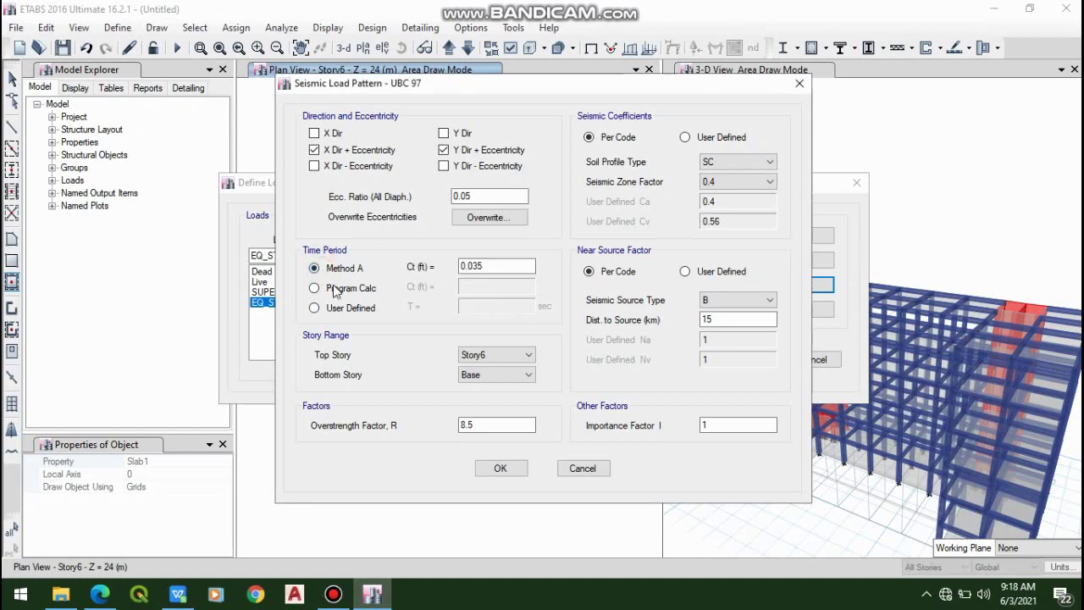
{"action": "left_click", "coordinate": [500, 266]}
{"action": "left_click", "coordinate": [375, 600]}
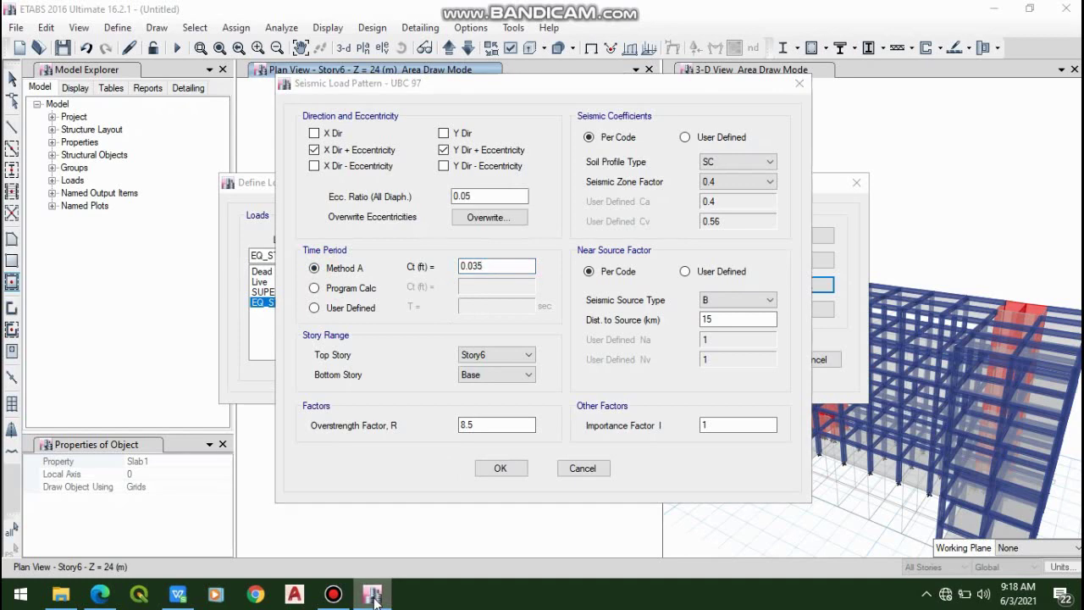
- Switch to Loadings.xlsx in WPS Office and examine the Method A equation and the structure period formula in cell D90 of the Seismic sheet
{"action": "left_click", "coordinate": [178, 594]}
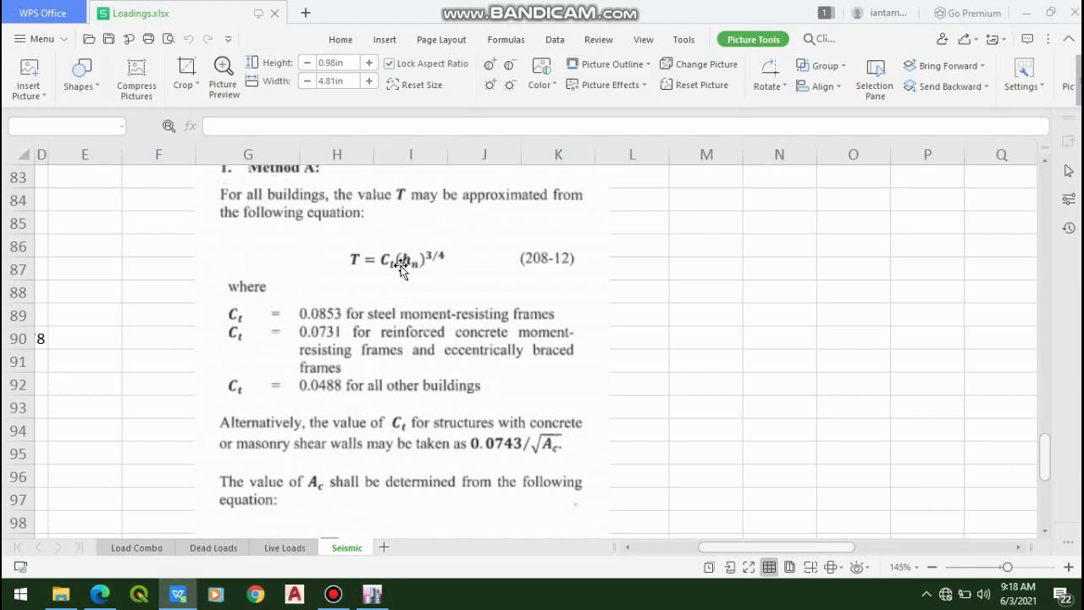
{"action": "scroll", "coordinate": [377, 340], "scroll_direction": "up", "scroll_amount": 1}
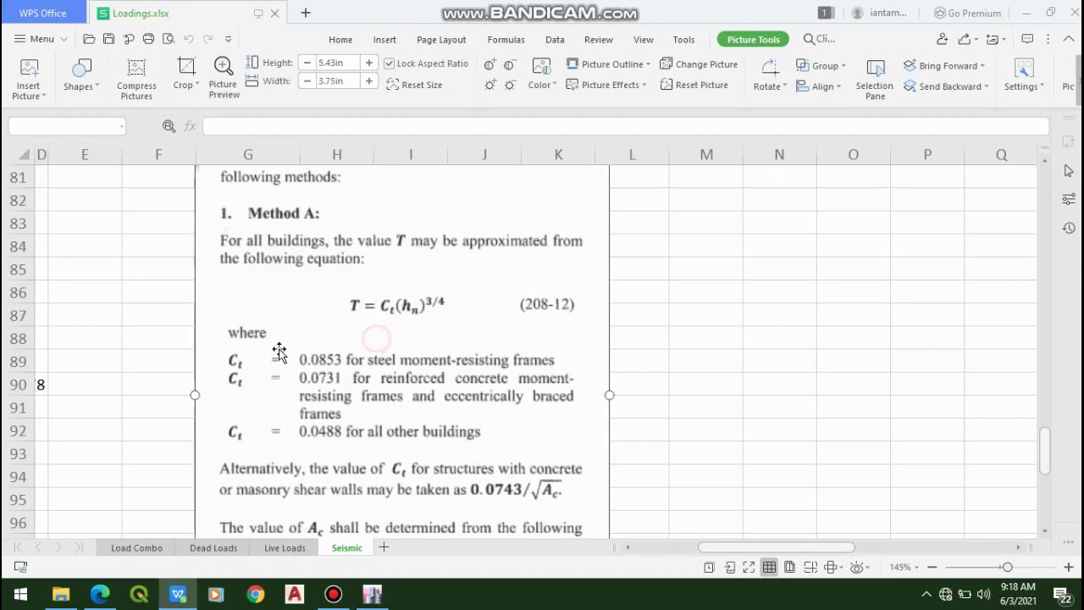
{"action": "left_click", "coordinate": [178, 366]}
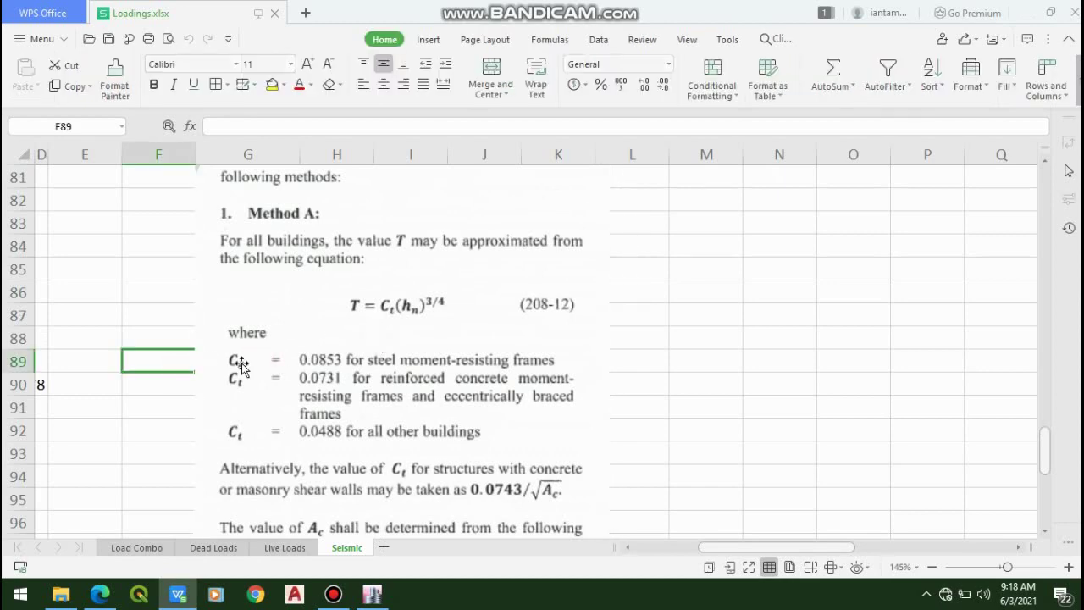
{"action": "left_click_drag", "start_coordinate": [782, 547], "coordinate": [723, 546]}
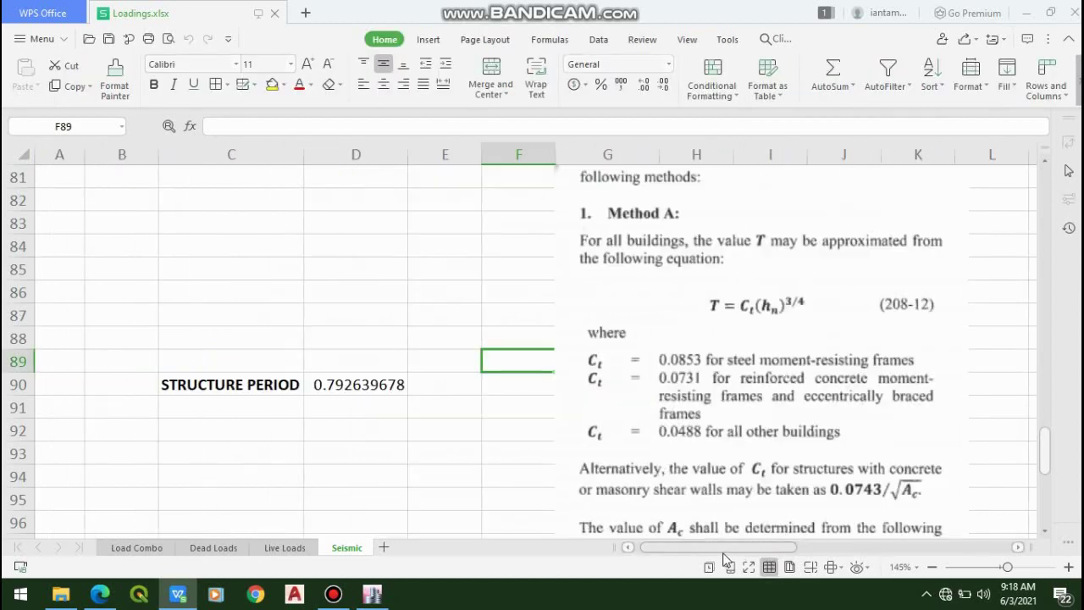
{"action": "double_click", "coordinate": [360, 385]}
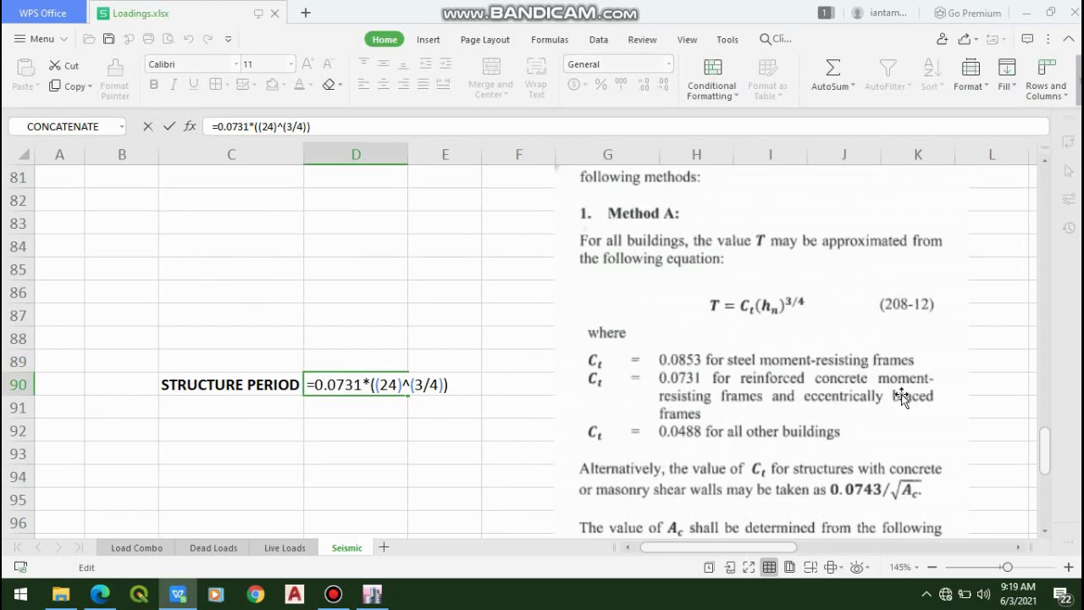
{"action": "left_click", "coordinate": [341, 386]}
{"action": "left_click", "coordinate": [438, 385]}
{"action": "left_click", "coordinate": [460, 388]}
{"action": "key", "text": "Return"}
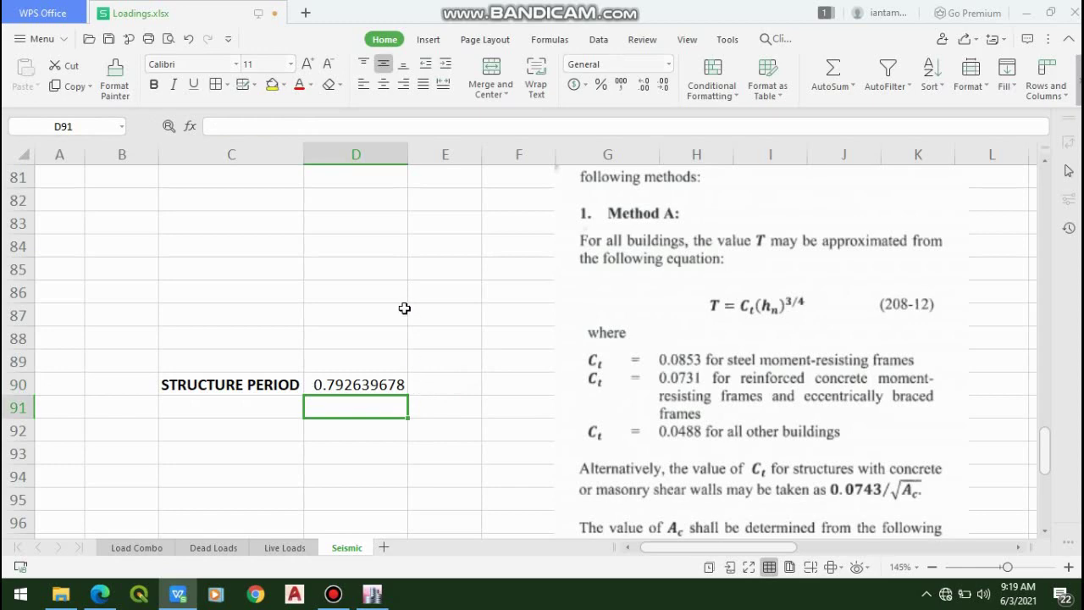
{"action": "left_click", "coordinate": [379, 386]}
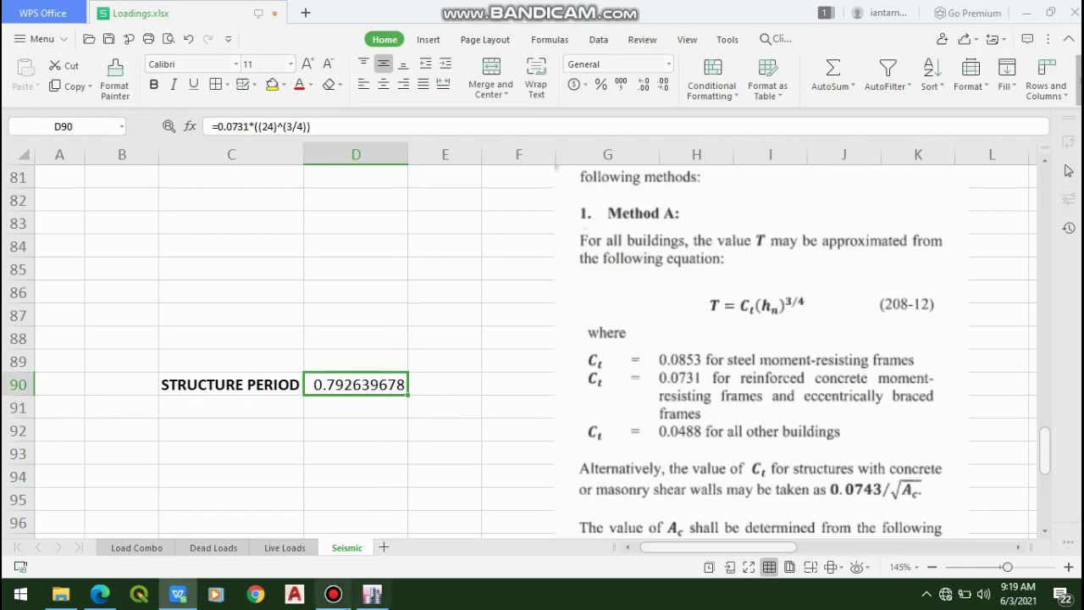
- Return to ETABS and give the UBC 97 seismic load pattern a user-defined time period of .7926 sec
{"action": "left_click", "coordinate": [372, 594]}
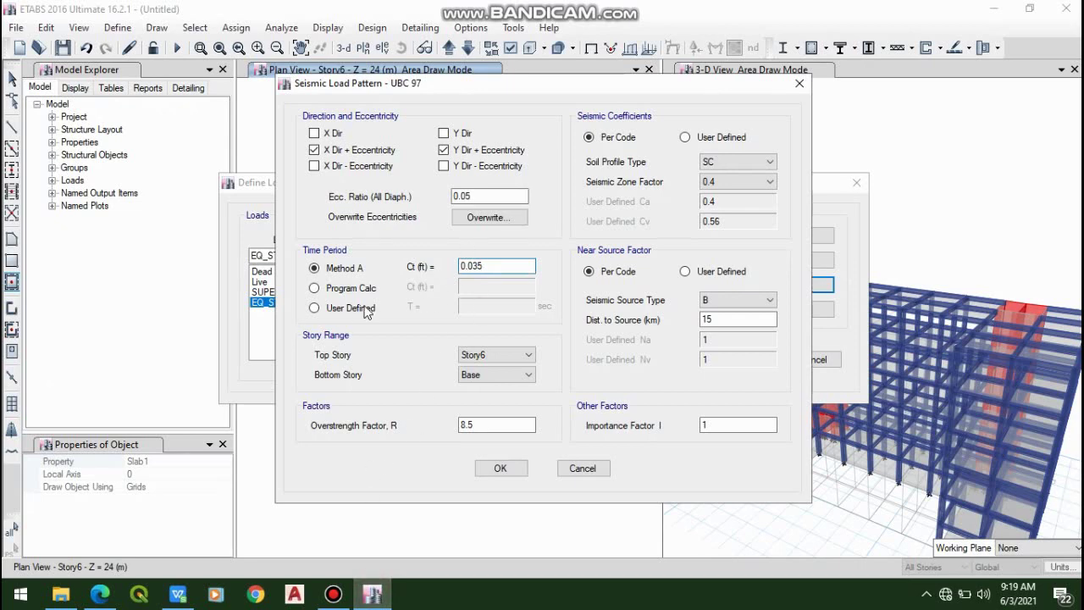
{"action": "left_click", "coordinate": [339, 307]}
{"action": "left_click", "coordinate": [475, 305]}
{"action": "type", "text": "0"}
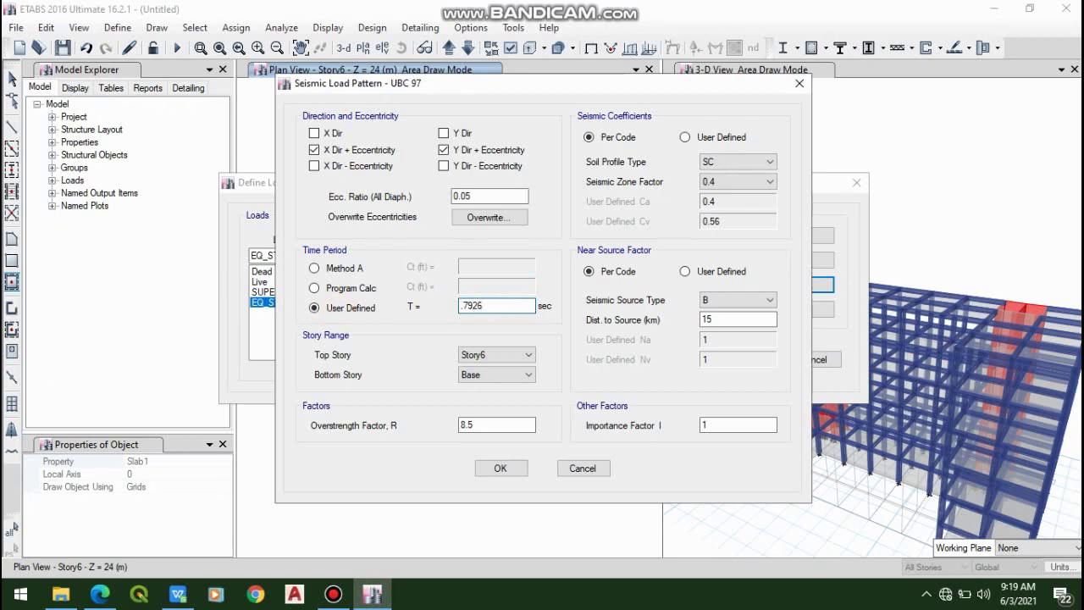
- Check the available top story and bottom story options in the seismic load's story range
{"action": "left_click", "coordinate": [527, 359]}
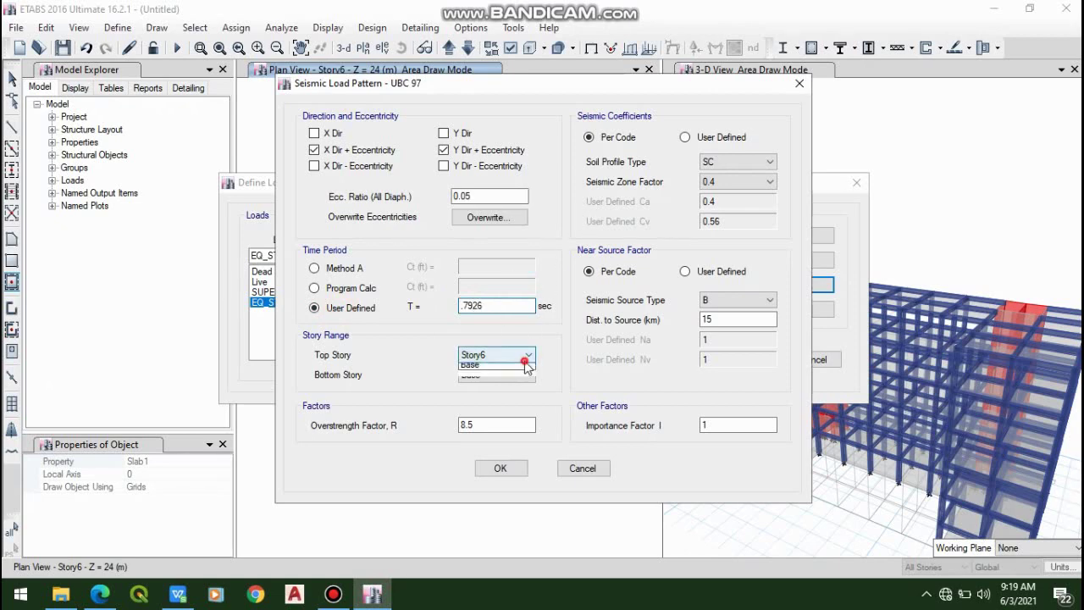
{"action": "left_click", "coordinate": [527, 366]}
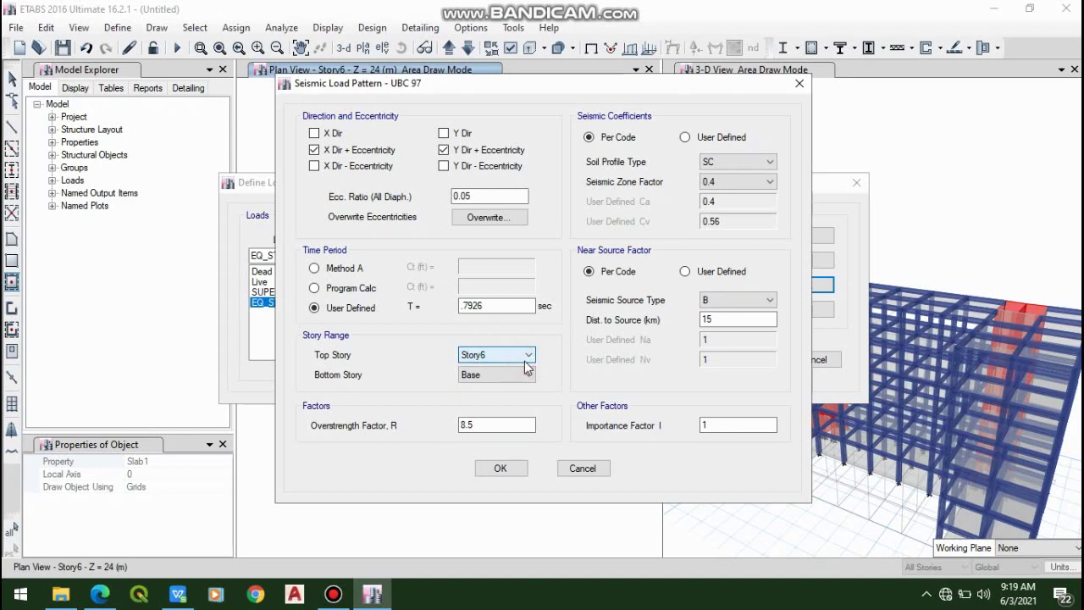
{"action": "left_click", "coordinate": [522, 377]}
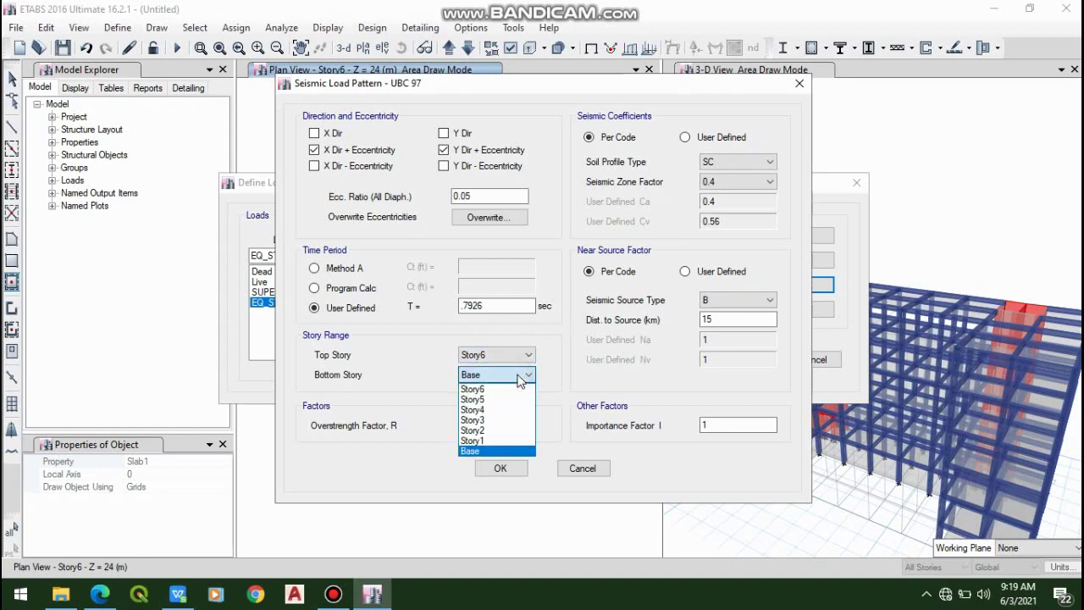
{"action": "left_click", "coordinate": [521, 378]}
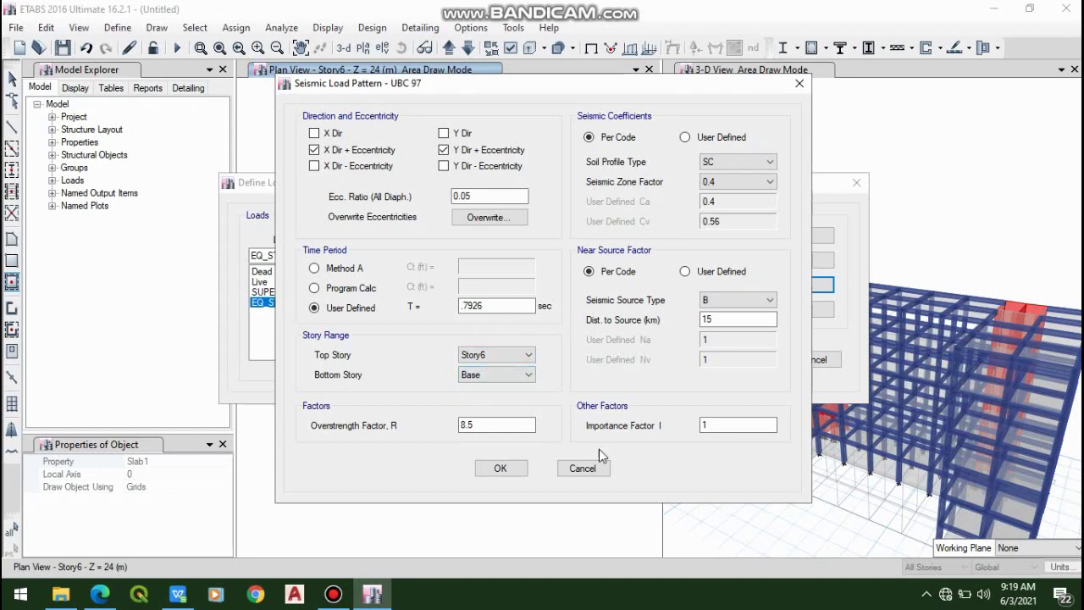
- Look up the R factor for special reinforced concrete moment frames in Table 208-11A of Loadings.xlsx, and return to ETABS
{"action": "left_click", "coordinate": [516, 427]}
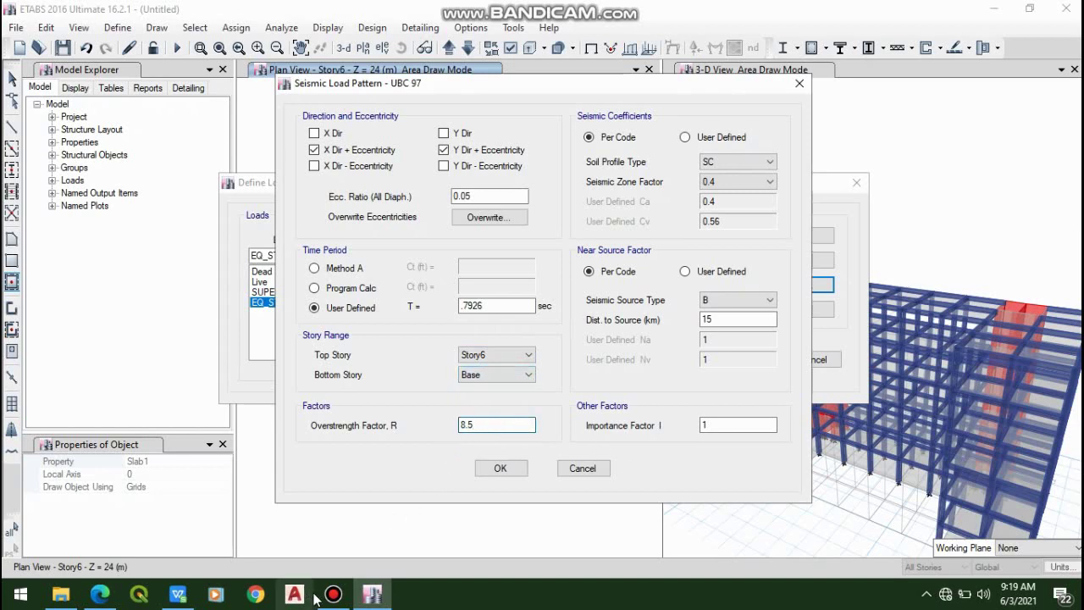
{"action": "left_click", "coordinate": [176, 600]}
{"action": "scroll", "coordinate": [349, 296], "scroll_direction": "down", "scroll_amount": 3}
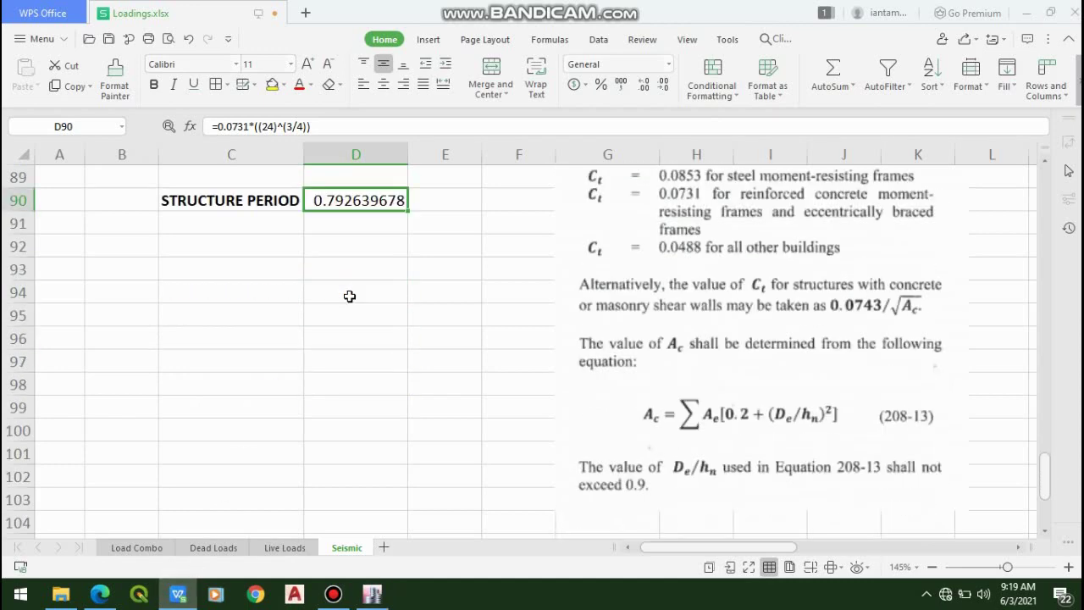
{"action": "scroll", "coordinate": [349, 296], "scroll_direction": "up", "scroll_amount": 2}
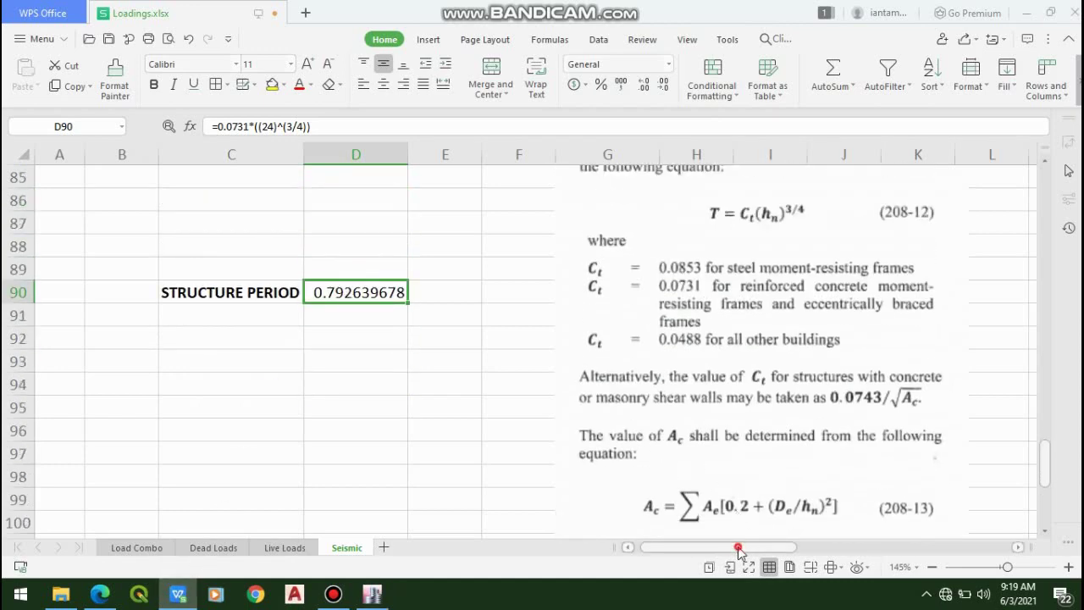
{"action": "left_click_drag", "start_coordinate": [738, 546], "coordinate": [815, 547]}
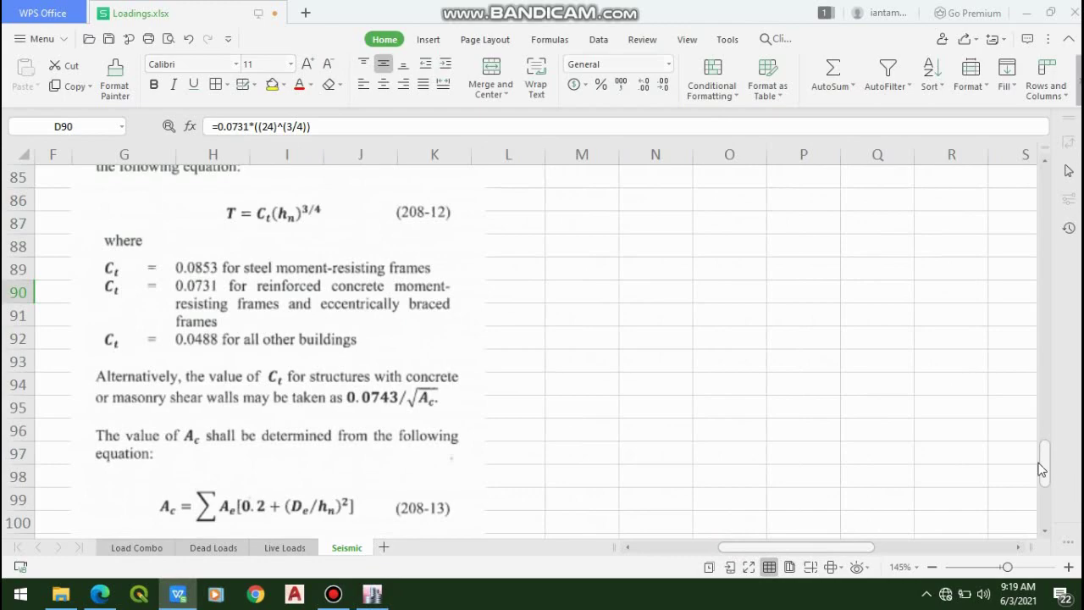
{"action": "left_click_drag", "start_coordinate": [1042, 471], "coordinate": [1025, 283]}
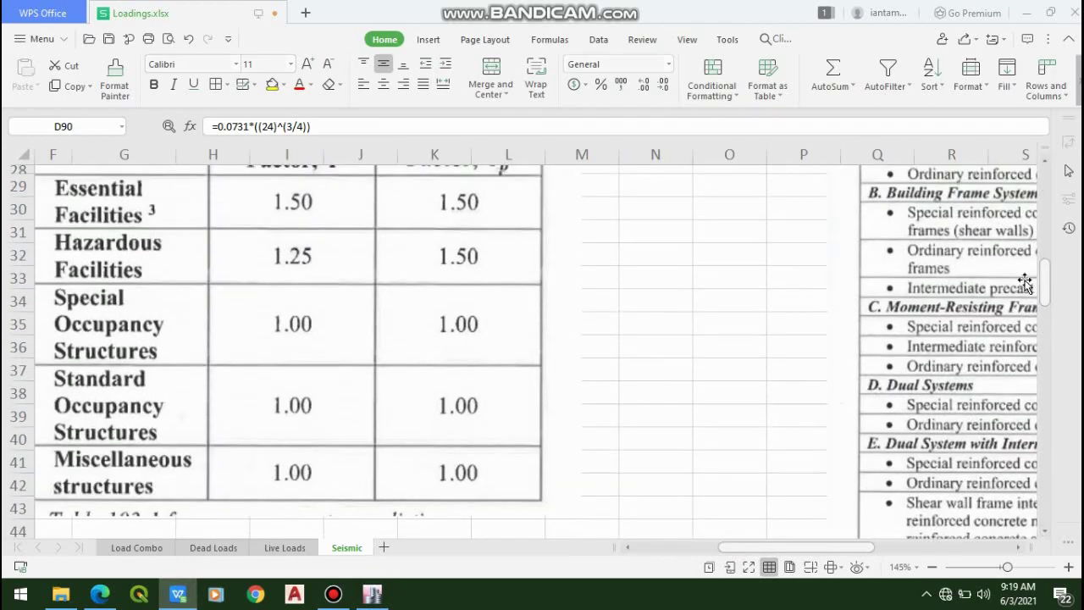
{"action": "left_click_drag", "start_coordinate": [819, 553], "coordinate": [884, 553]}
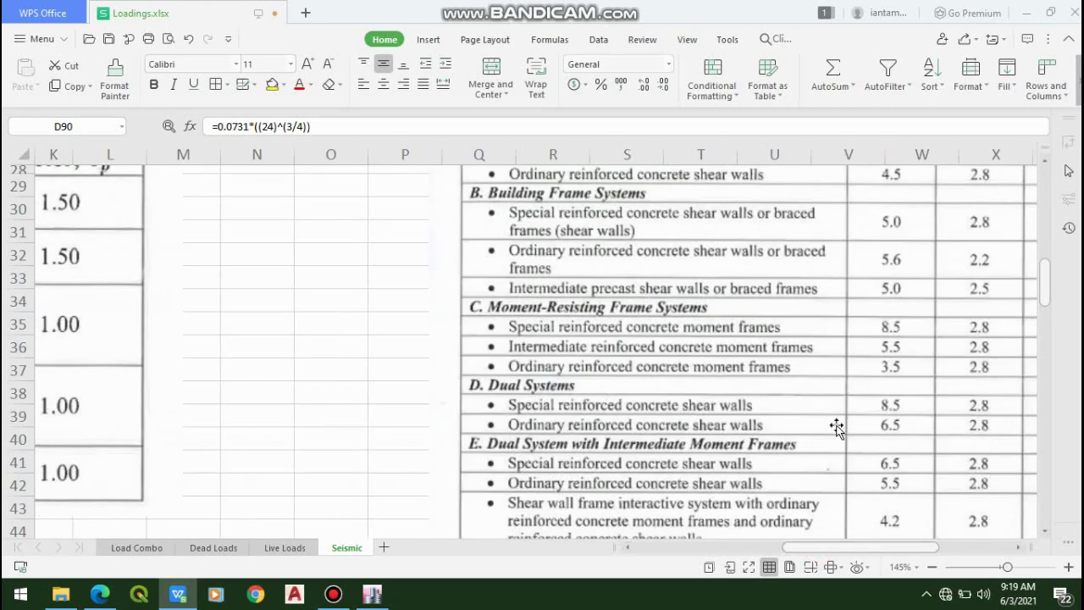
{"action": "scroll", "coordinate": [836, 427], "scroll_direction": "up", "scroll_amount": 3}
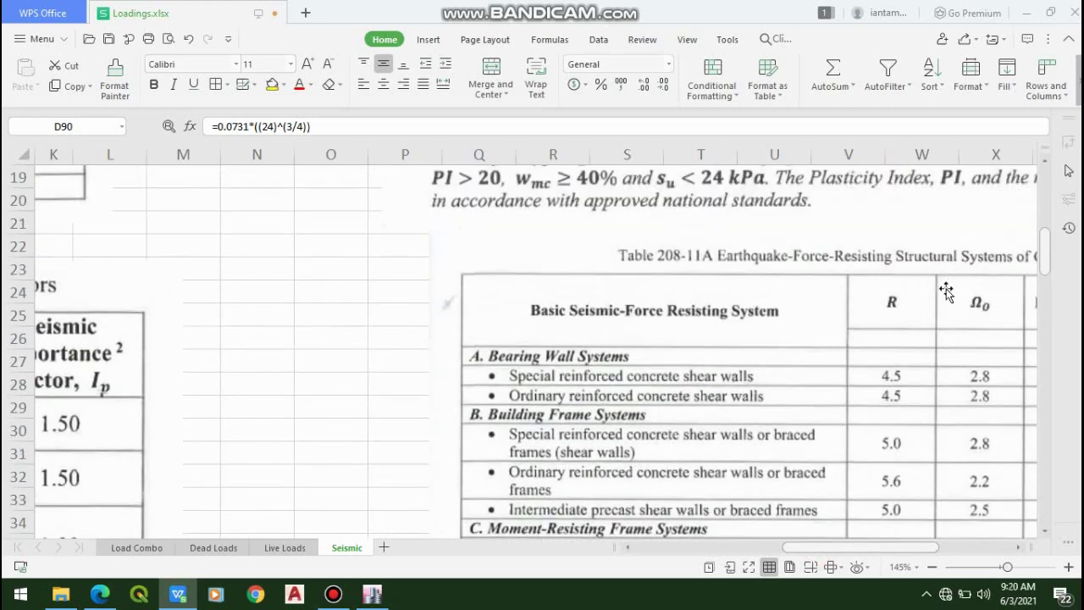
{"action": "left_click_drag", "start_coordinate": [1043, 255], "coordinate": [1048, 272]}
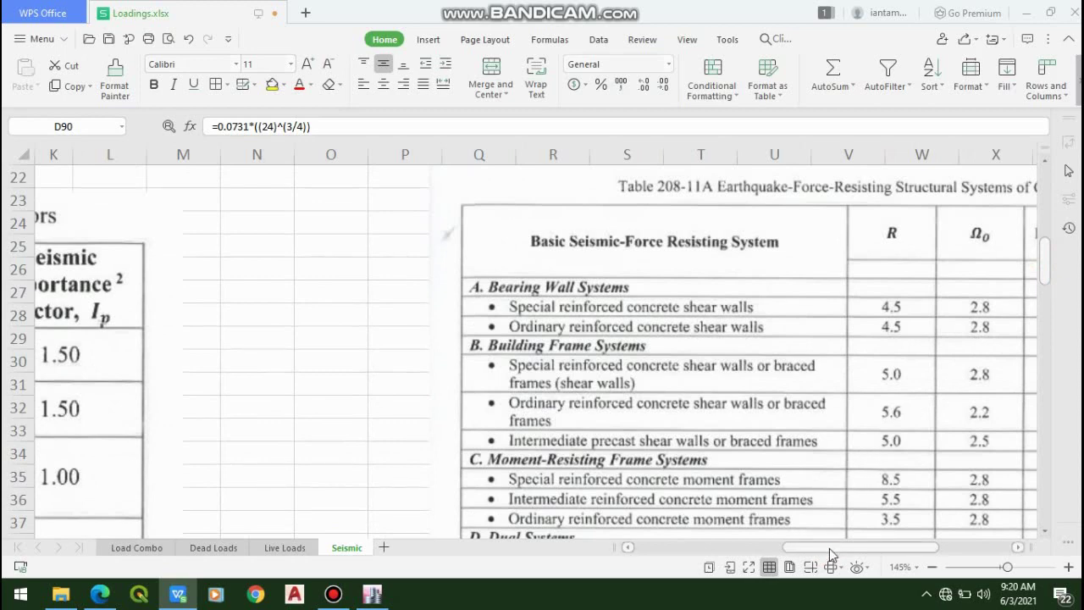
{"action": "left_click_drag", "start_coordinate": [829, 549], "coordinate": [862, 548]}
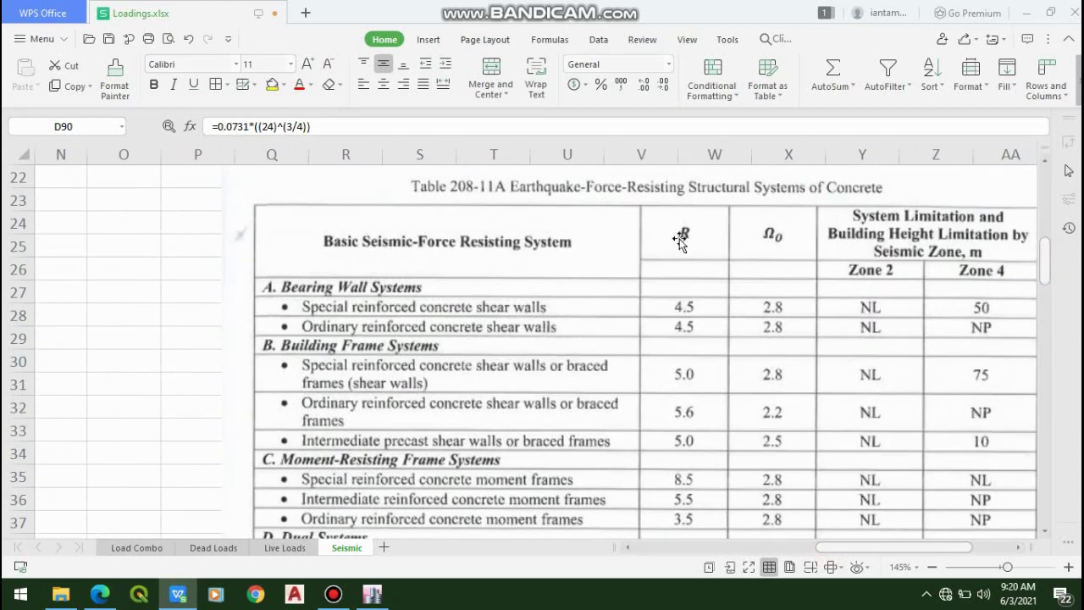
{"action": "scroll", "coordinate": [681, 240], "scroll_direction": "down", "scroll_amount": 2}
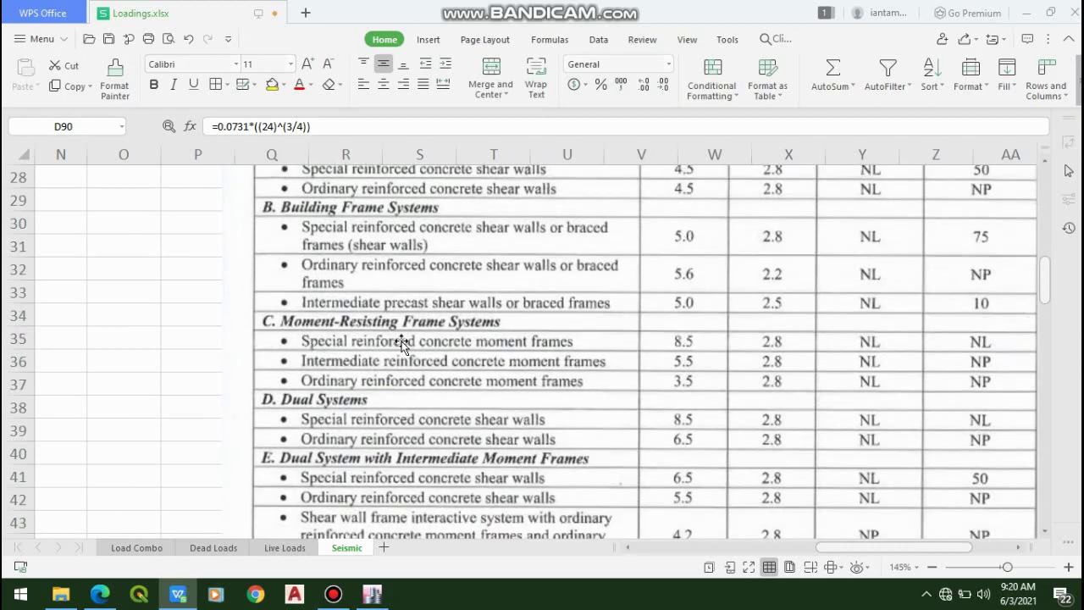
{"action": "scroll", "coordinate": [684, 354], "scroll_direction": "up", "scroll_amount": 1}
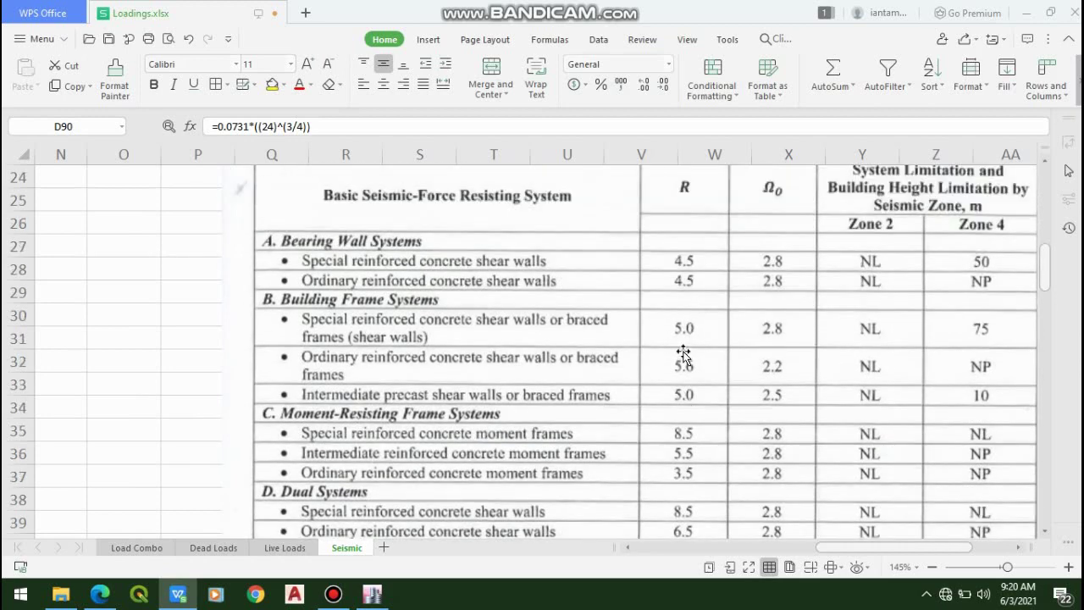
{"action": "left_click", "coordinate": [686, 435]}
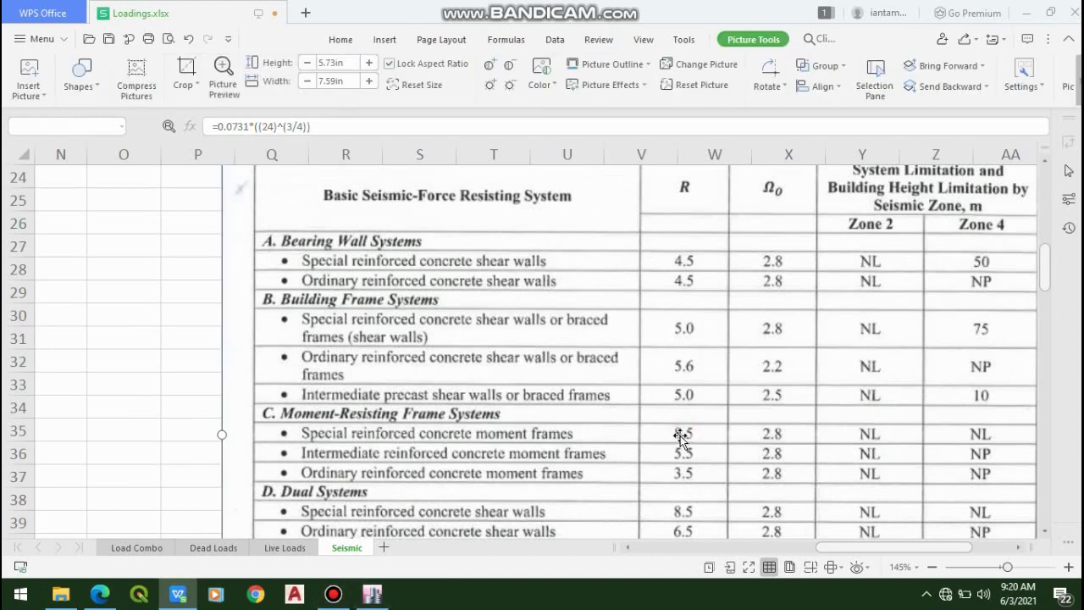
{"action": "left_click", "coordinate": [334, 594]}
{"action": "left_click", "coordinate": [335, 594]}
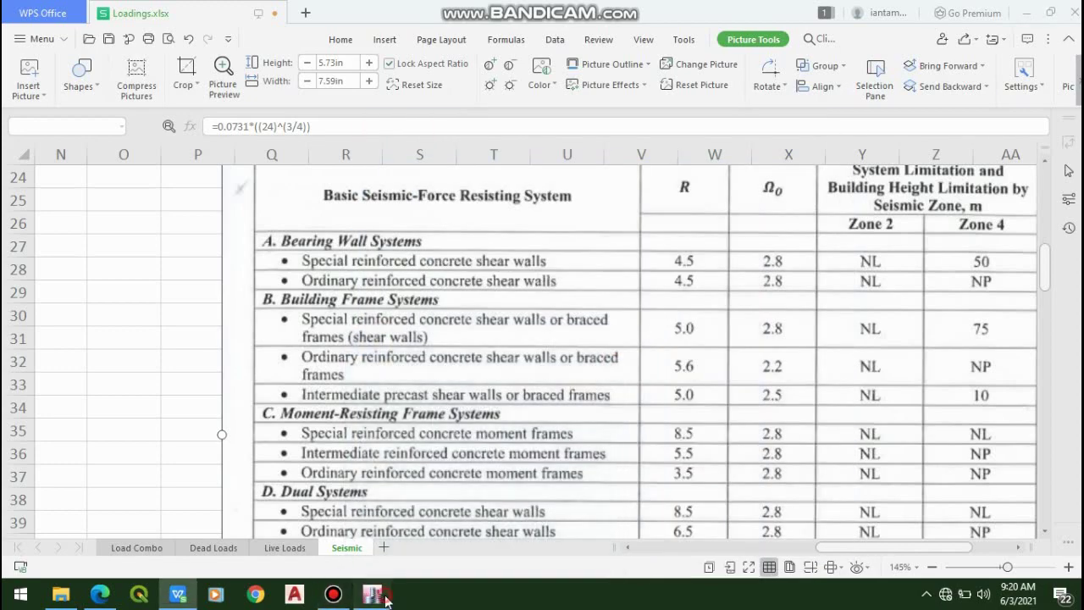
{"action": "left_click", "coordinate": [372, 594]}
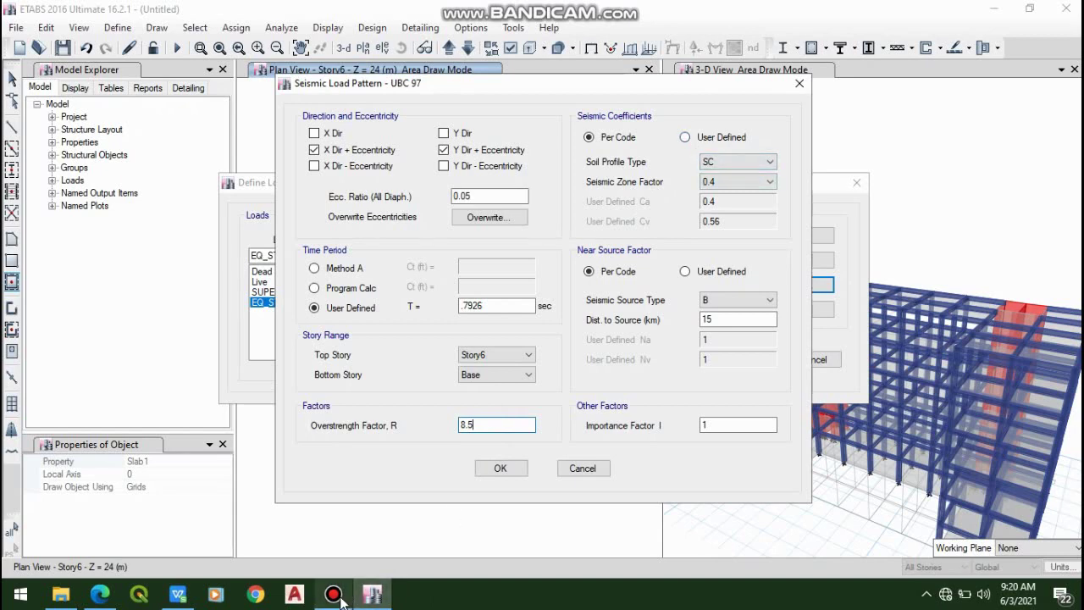
- Switch to Loadings.xlsx and examine the soil profile type table, including shear wave velocity, SPT and undrained shear strength ranges
{"action": "mouse_move", "coordinate": [334, 594]}
{"action": "mouse_move", "coordinate": [215, 594]}
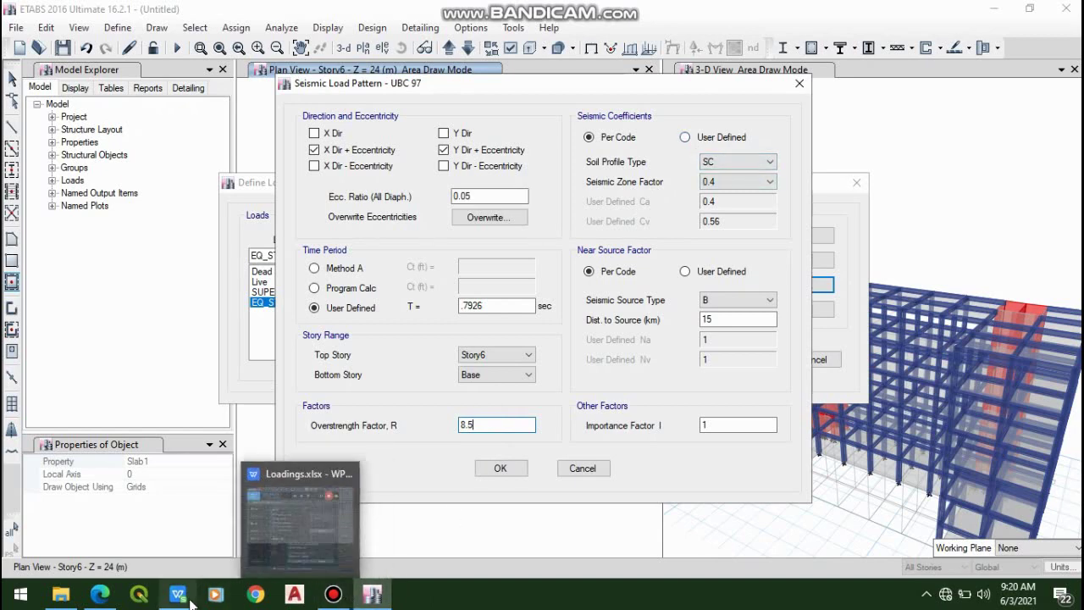
{"action": "left_click", "coordinate": [320, 522]}
{"action": "scroll", "coordinate": [530, 394], "scroll_direction": "up", "scroll_amount": 6}
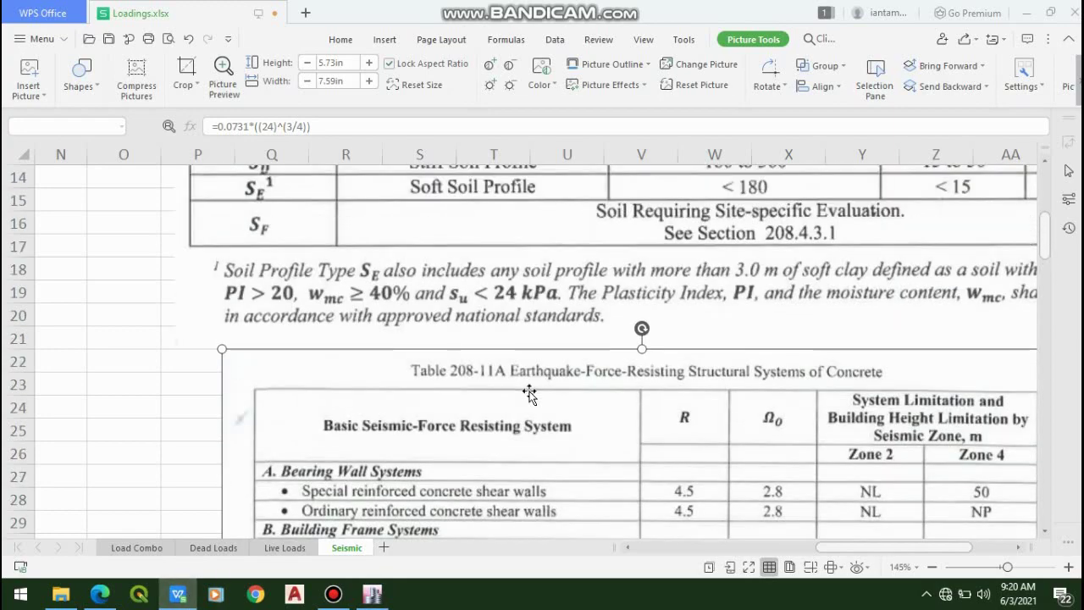
{"action": "scroll", "coordinate": [547, 394], "scroll_direction": "up", "scroll_amount": 1}
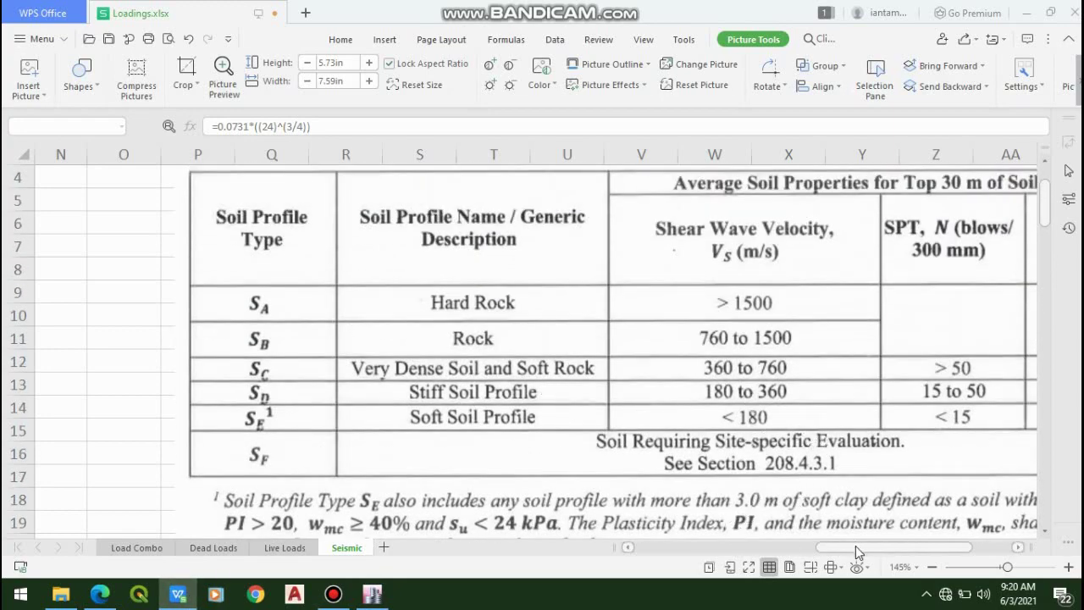
{"action": "left_click_drag", "start_coordinate": [856, 547], "coordinate": [905, 549]}
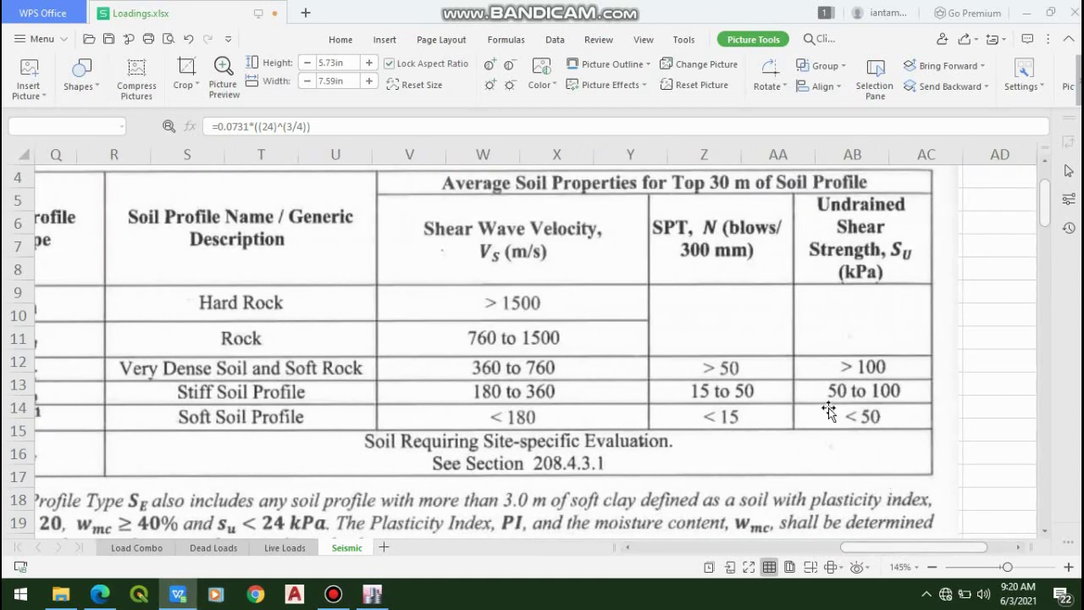
{"action": "left_click", "coordinate": [848, 401]}
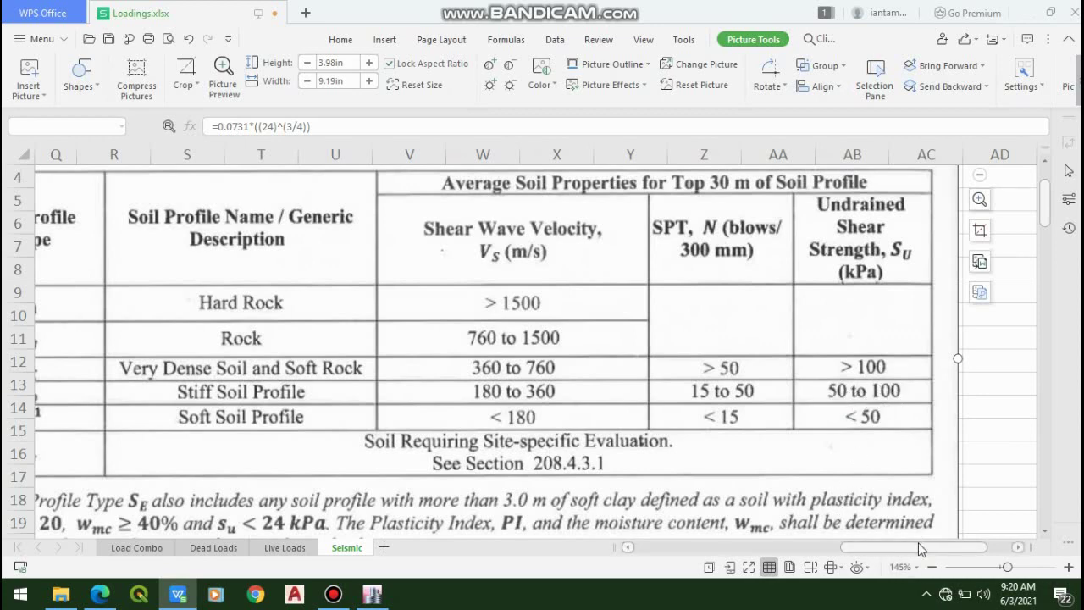
{"action": "left_click_drag", "start_coordinate": [919, 546], "coordinate": [838, 548]}
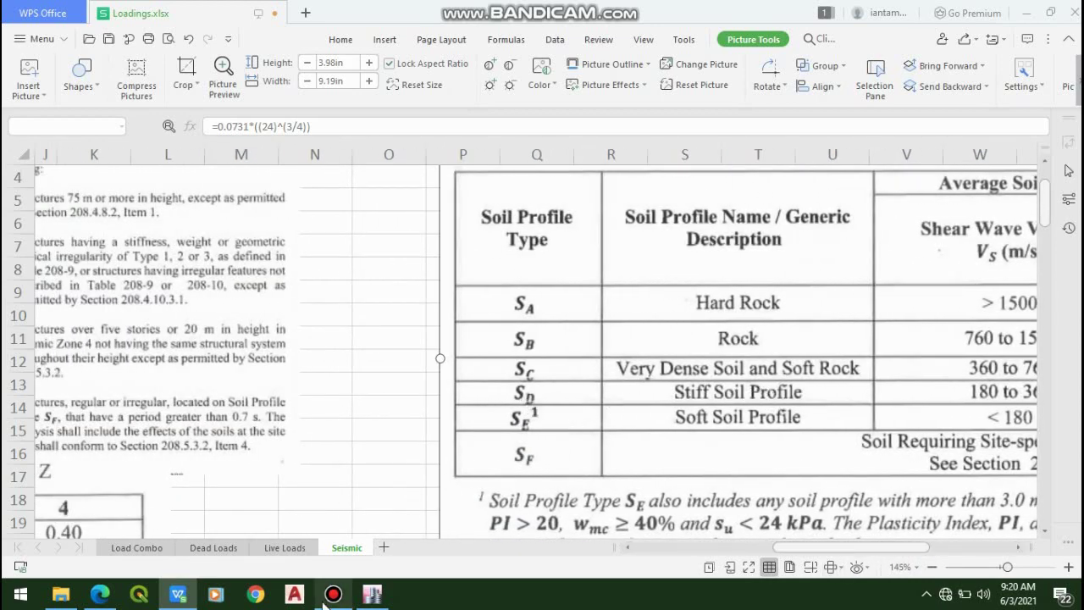
- Return to ETABS, set the seismic load pattern's soil profile type to SD and check the seismic zone factor options
{"action": "left_click", "coordinate": [375, 594]}
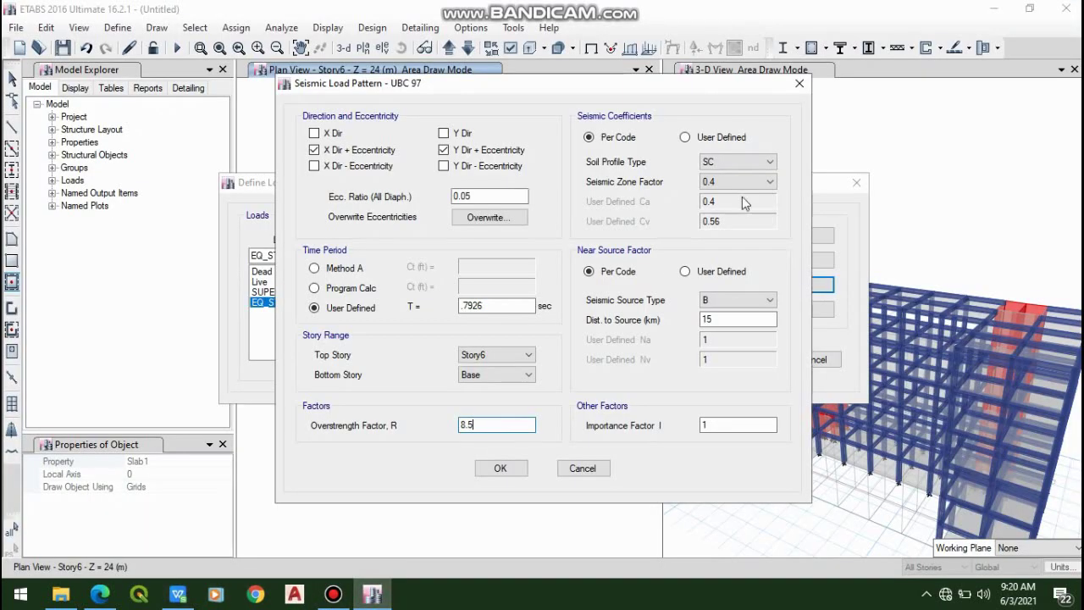
{"action": "left_click", "coordinate": [758, 163]}
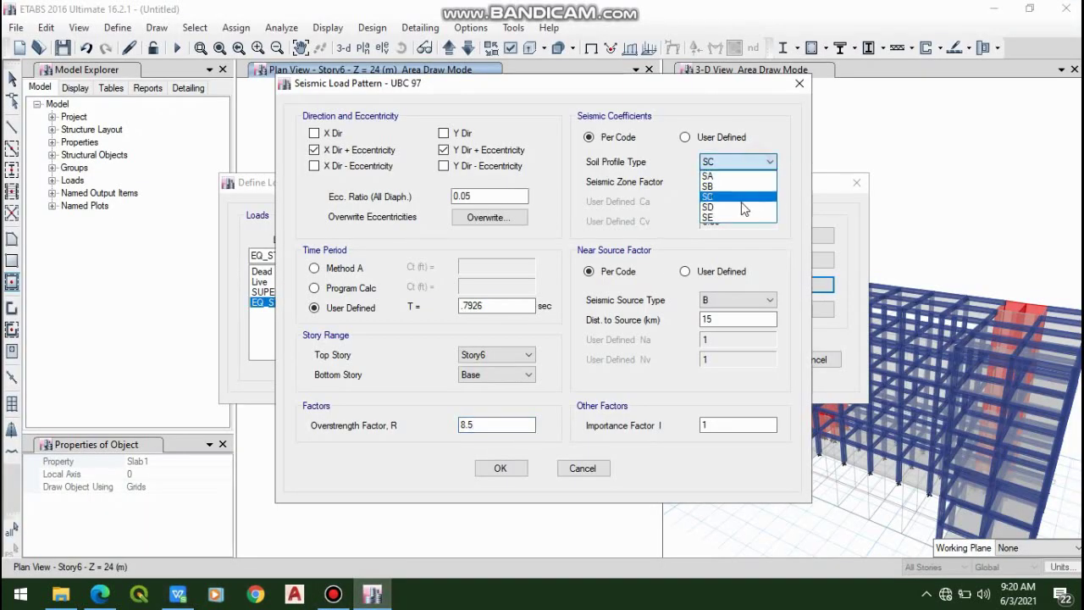
{"action": "left_click", "coordinate": [742, 206]}
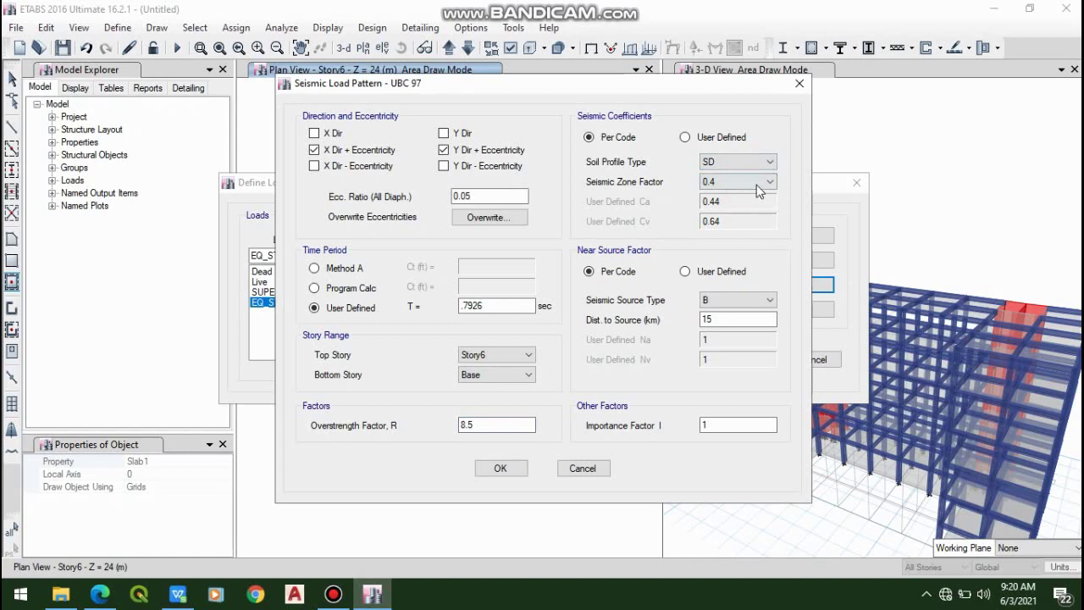
{"action": "left_click", "coordinate": [759, 183]}
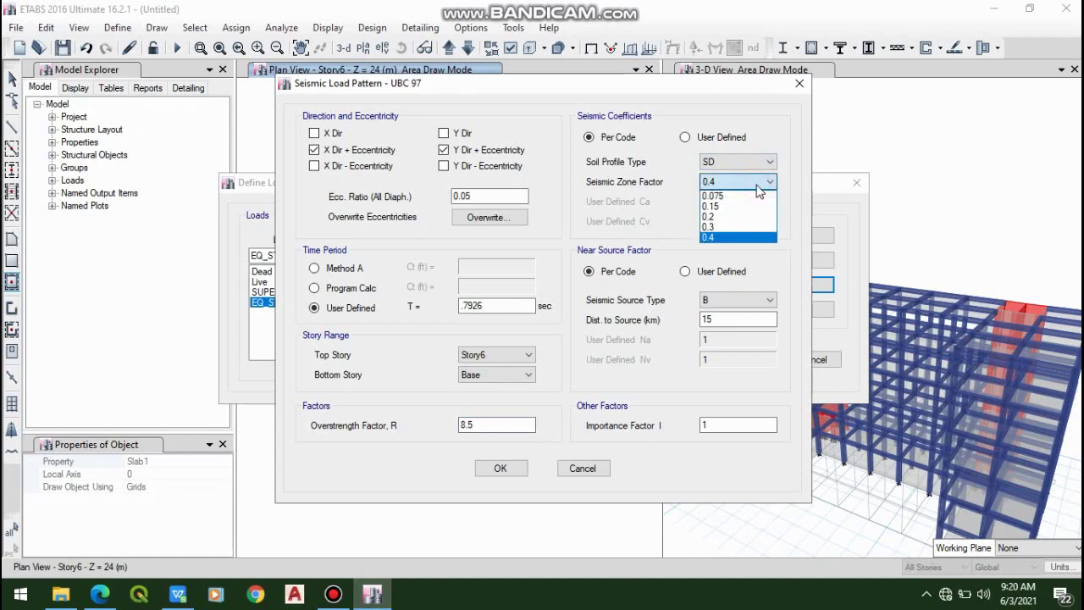
{"action": "left_click", "coordinate": [758, 185]}
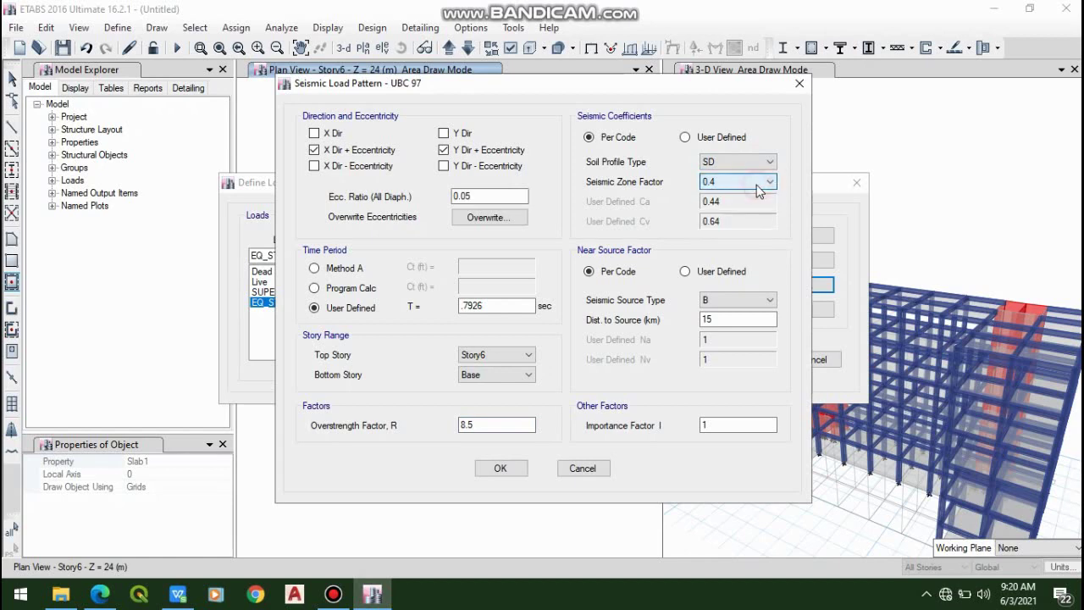
- Switch to Loadings.xlsx and examine the Philippine seismic zone map and the Zone 4 factor in Table 208-3
{"action": "left_click", "coordinate": [178, 595]}
{"action": "scroll", "coordinate": [322, 471], "scroll_direction": "down", "scroll_amount": 10}
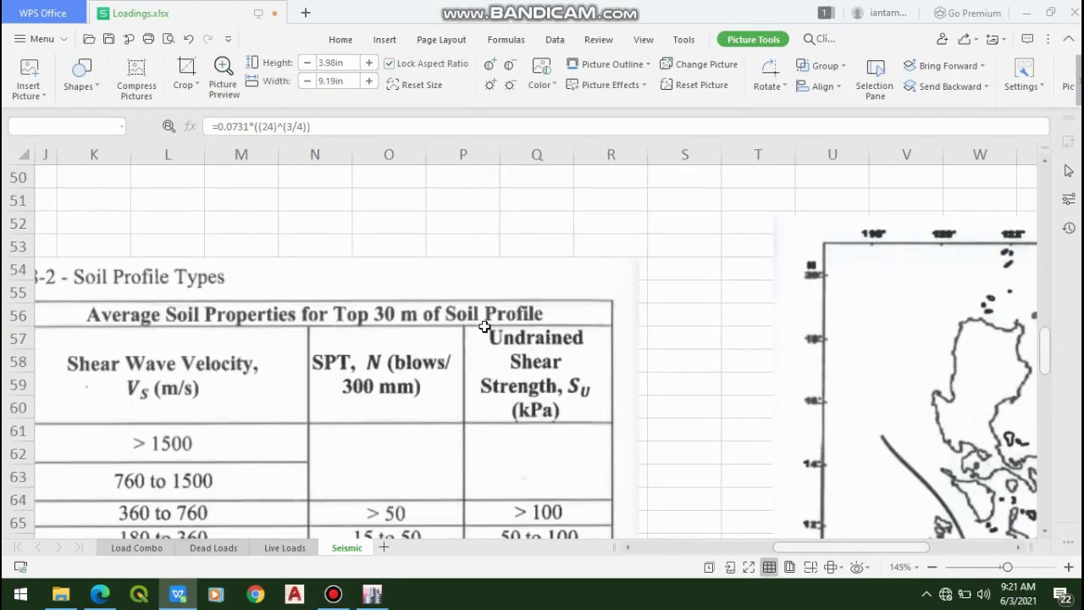
{"action": "scroll", "coordinate": [485, 326], "scroll_direction": "down", "scroll_amount": 2}
{"action": "scroll", "coordinate": [854, 542], "scroll_direction": "right", "scroll_amount": 5}
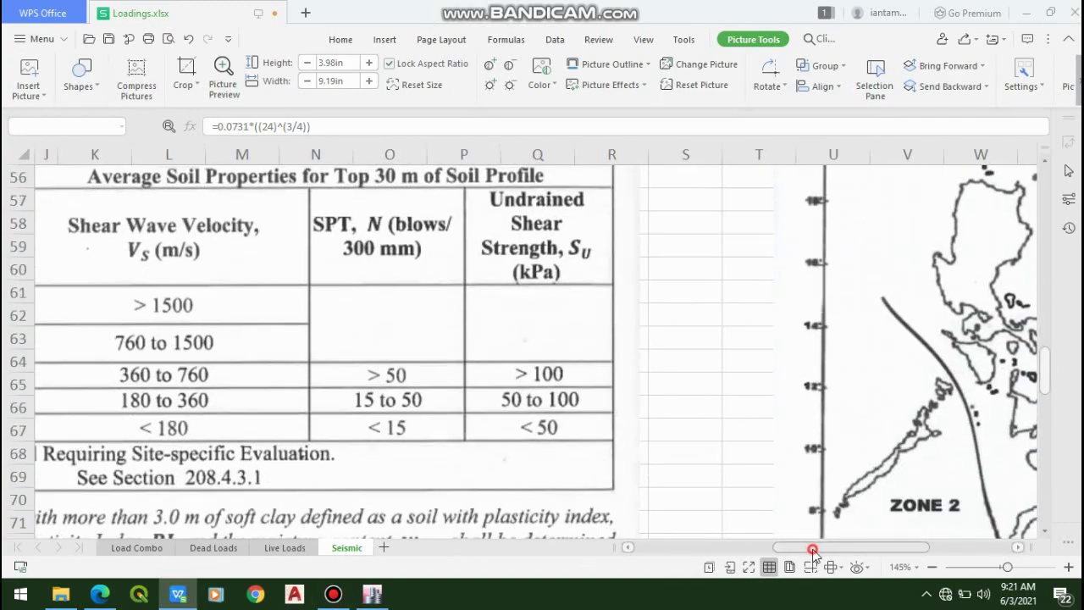
{"action": "scroll", "coordinate": [839, 422], "scroll_direction": "down", "scroll_amount": 3}
{"action": "scroll", "coordinate": [776, 434], "scroll_direction": "up", "scroll_amount": 2}
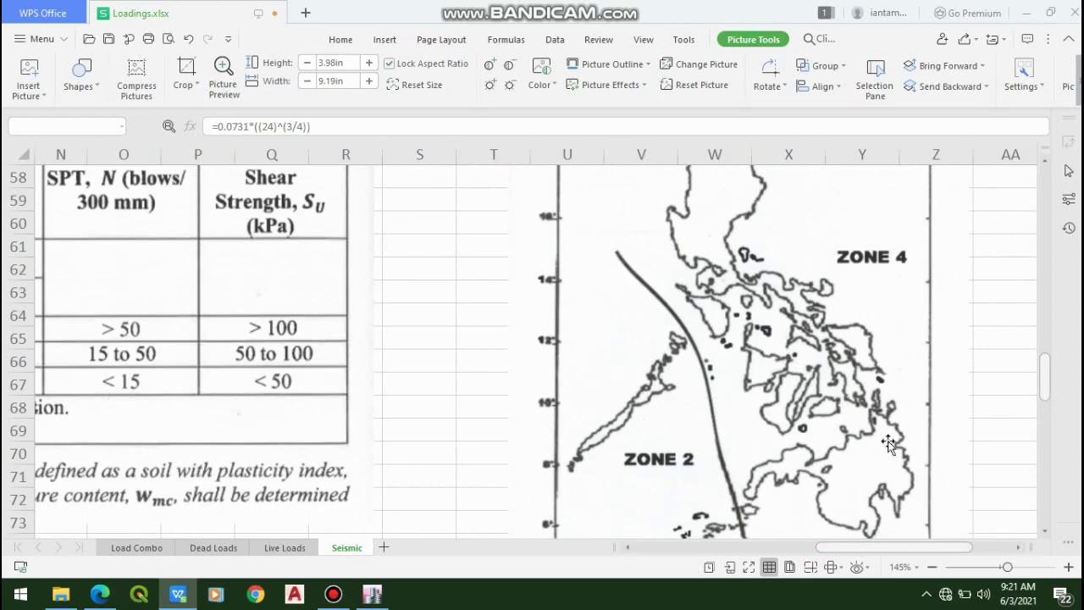
{"action": "left_click", "coordinate": [851, 481]}
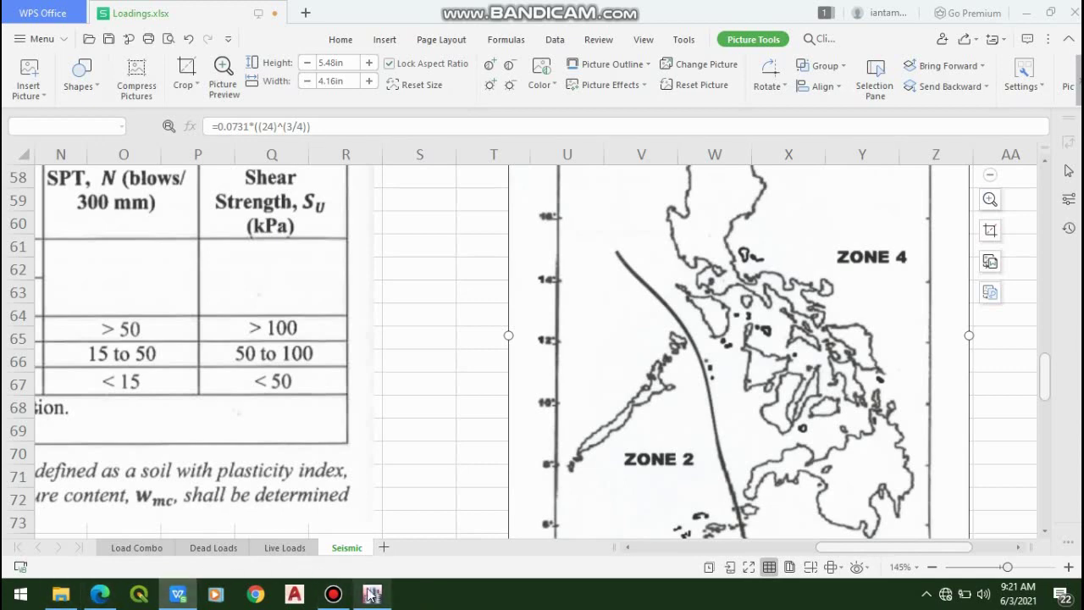
{"action": "scroll", "coordinate": [66, 449], "scroll_direction": "up", "scroll_amount": 6}
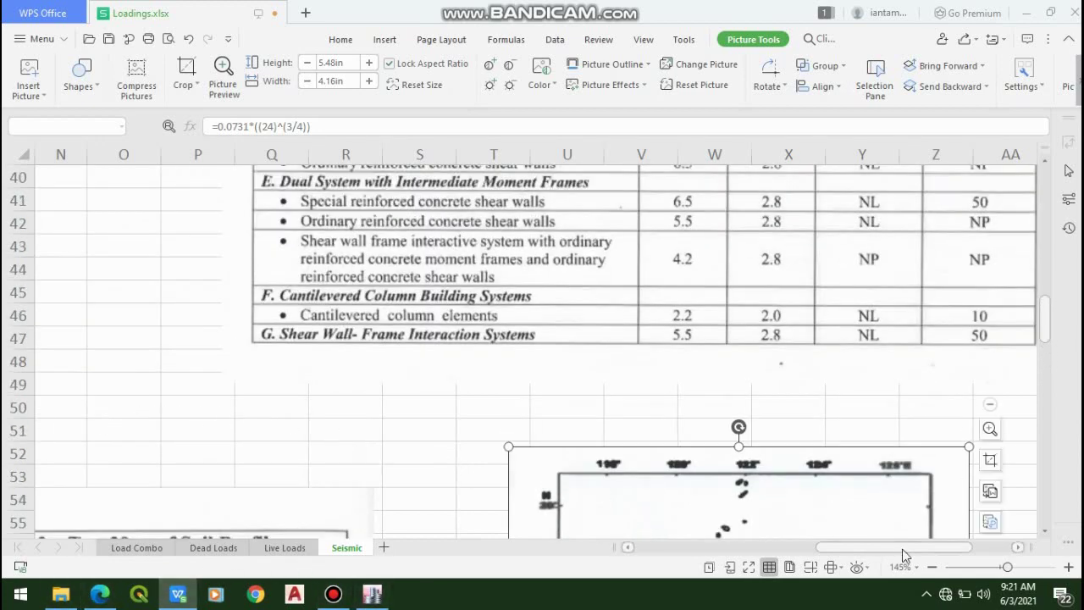
{"action": "left_click_drag", "start_coordinate": [927, 547], "coordinate": [722, 557]}
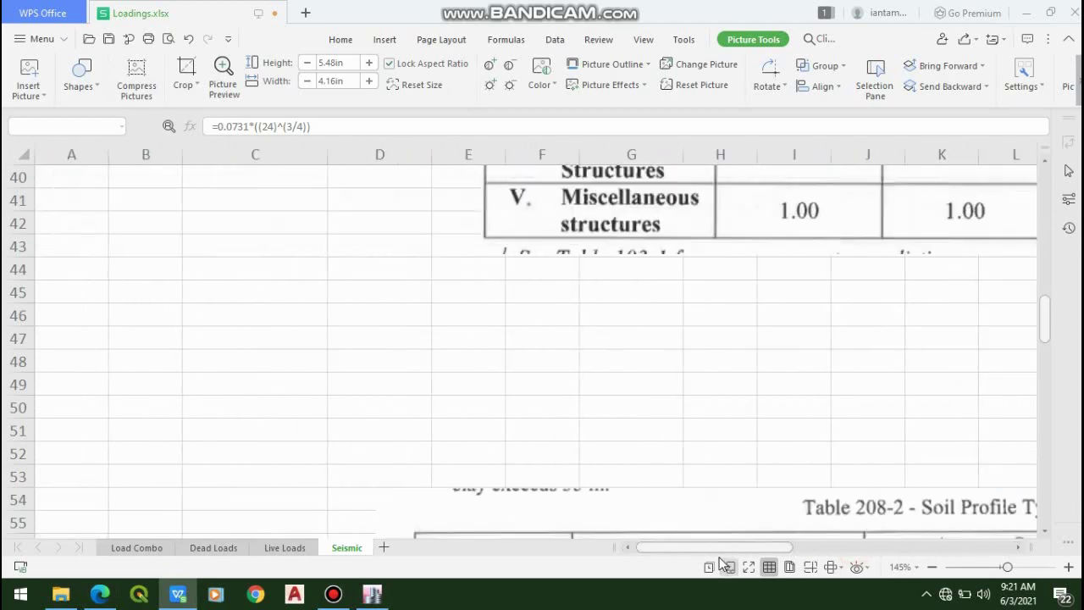
{"action": "scroll", "coordinate": [766, 403], "scroll_direction": "up", "scroll_amount": 9}
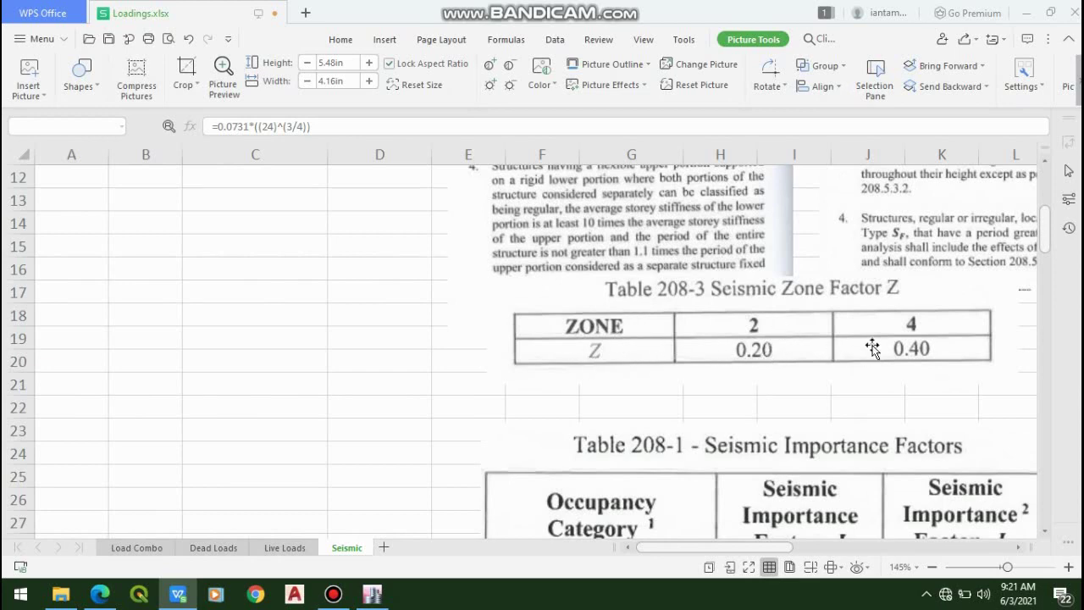
- Return to ETABS and use 0.4 as the seismic zone factor of the UBC 97 load pattern
{"action": "left_click", "coordinate": [372, 594]}
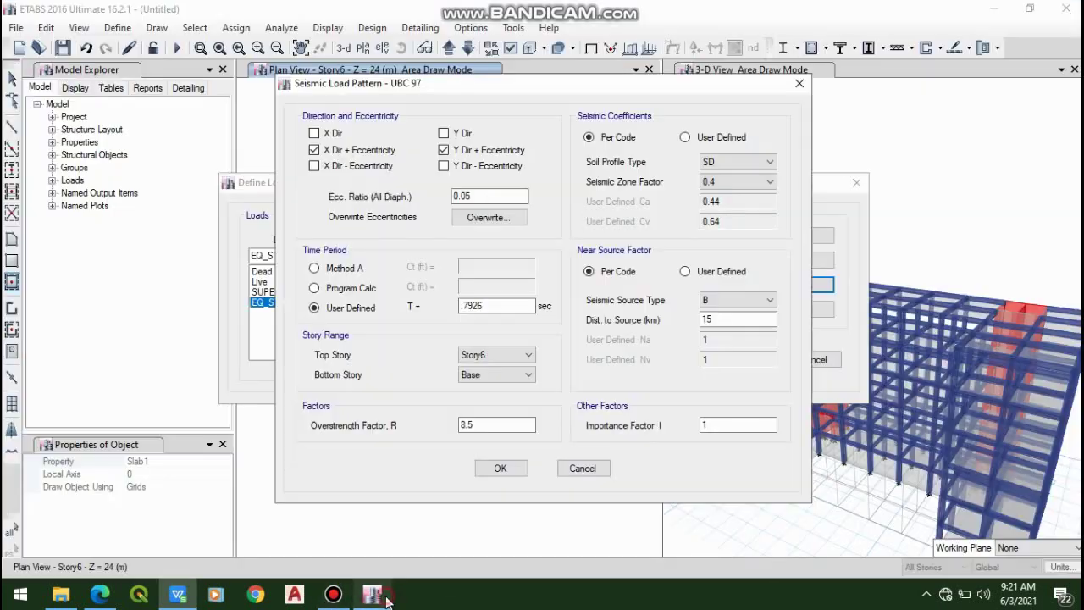
{"action": "left_click", "coordinate": [734, 181]}
{"action": "left_click", "coordinate": [734, 179]}
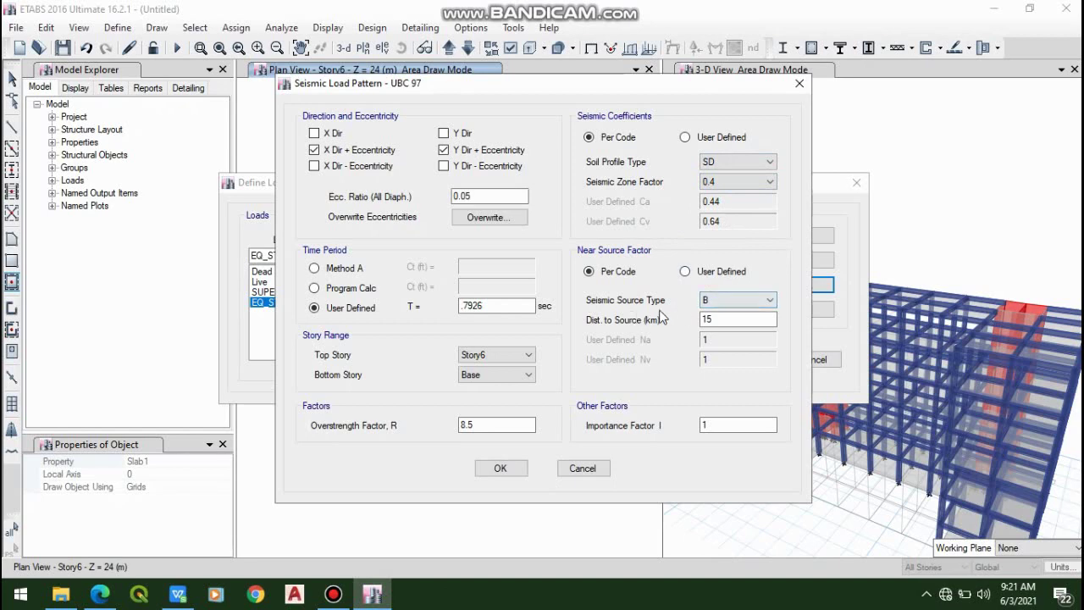
- Check the available seismic source types in the near source factor settings
{"action": "left_click", "coordinate": [734, 299]}
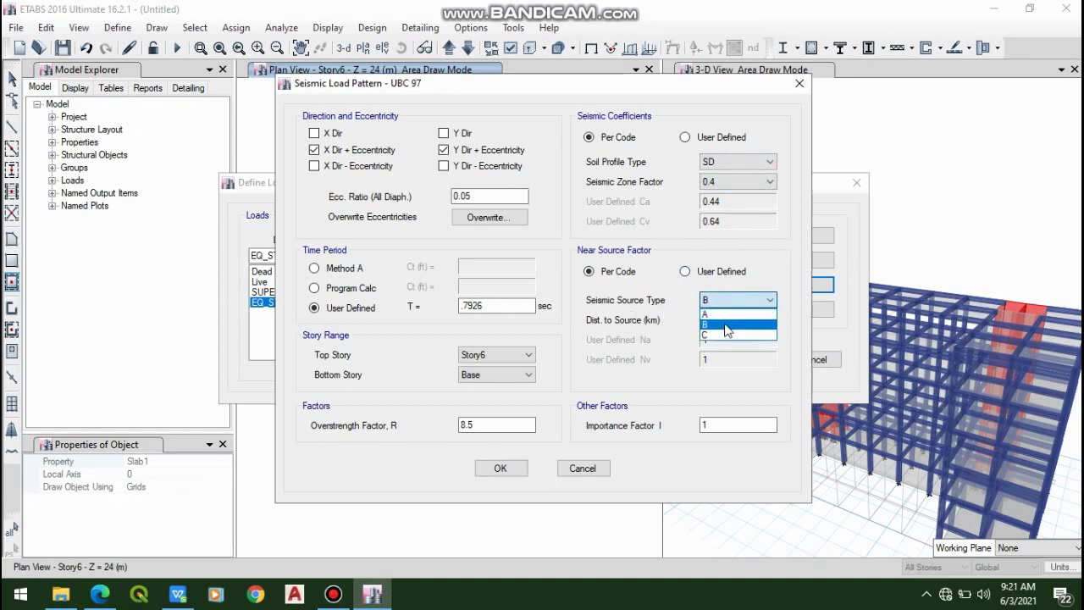
{"action": "left_click", "coordinate": [736, 317]}
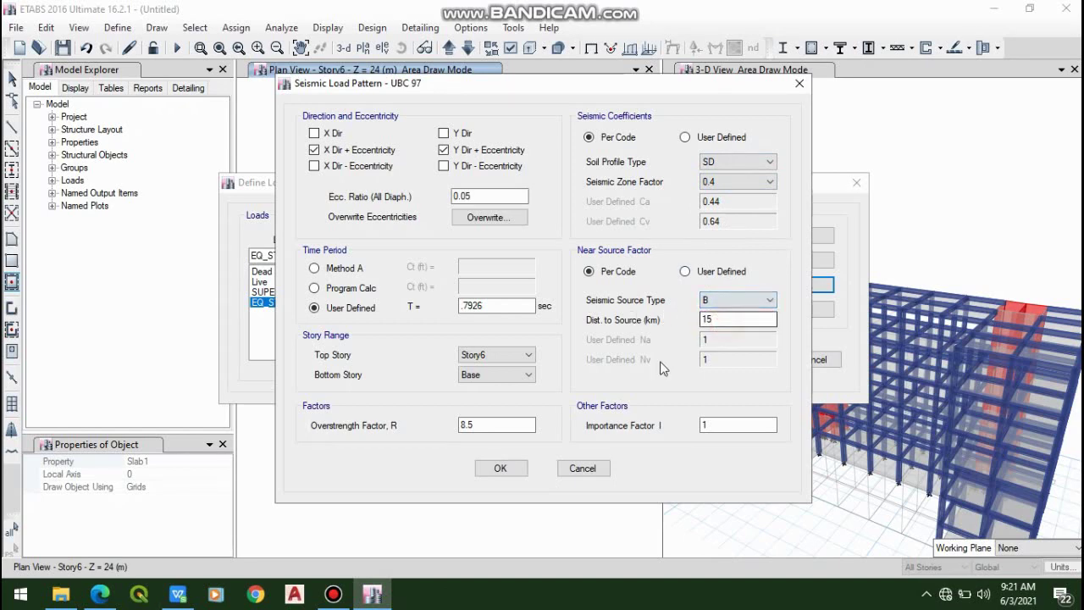
{"action": "left_click", "coordinate": [734, 300]}
{"action": "left_click", "coordinate": [733, 300]}
{"action": "left_click", "coordinate": [734, 300]}
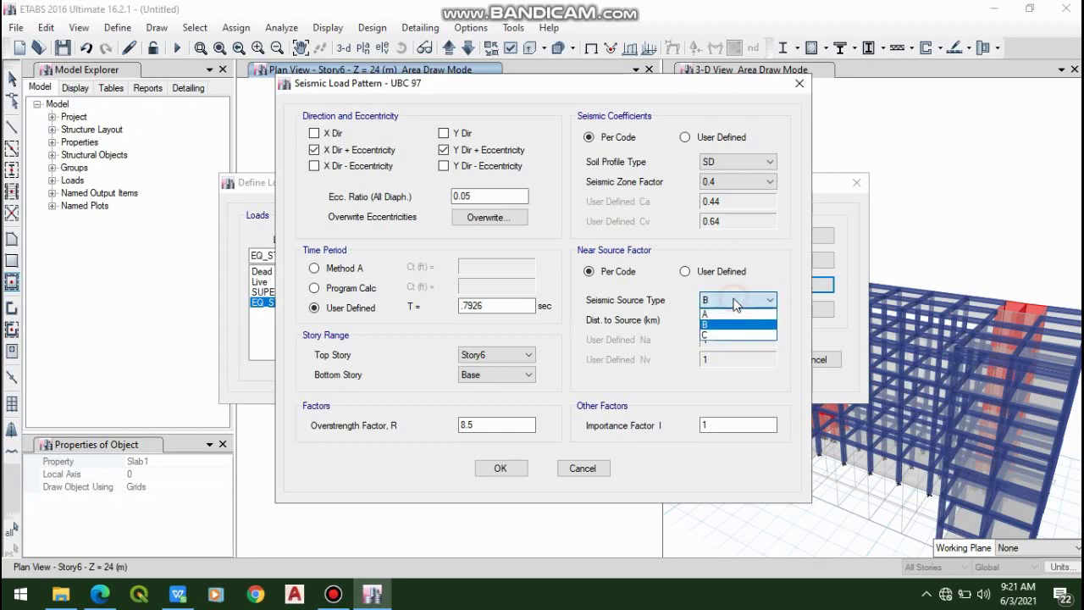
{"action": "left_click", "coordinate": [734, 300]}
{"action": "left_click", "coordinate": [734, 301]}
{"action": "left_click", "coordinate": [735, 301]}
- Set the near source factor's distance to source to 42 km
{"action": "left_click", "coordinate": [736, 318]}
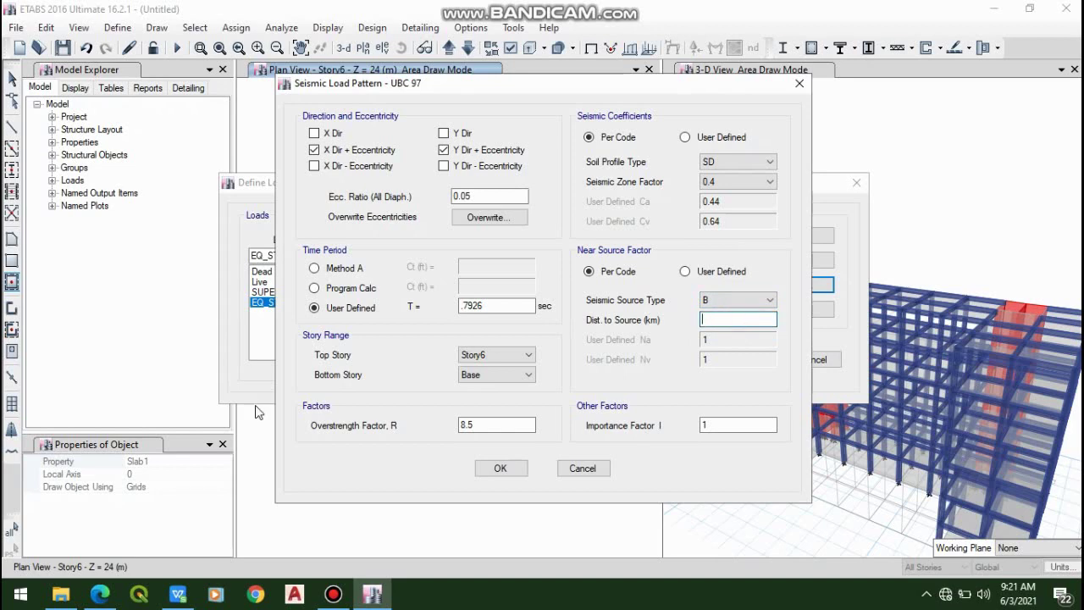
{"action": "mouse_move", "coordinate": [375, 593]}
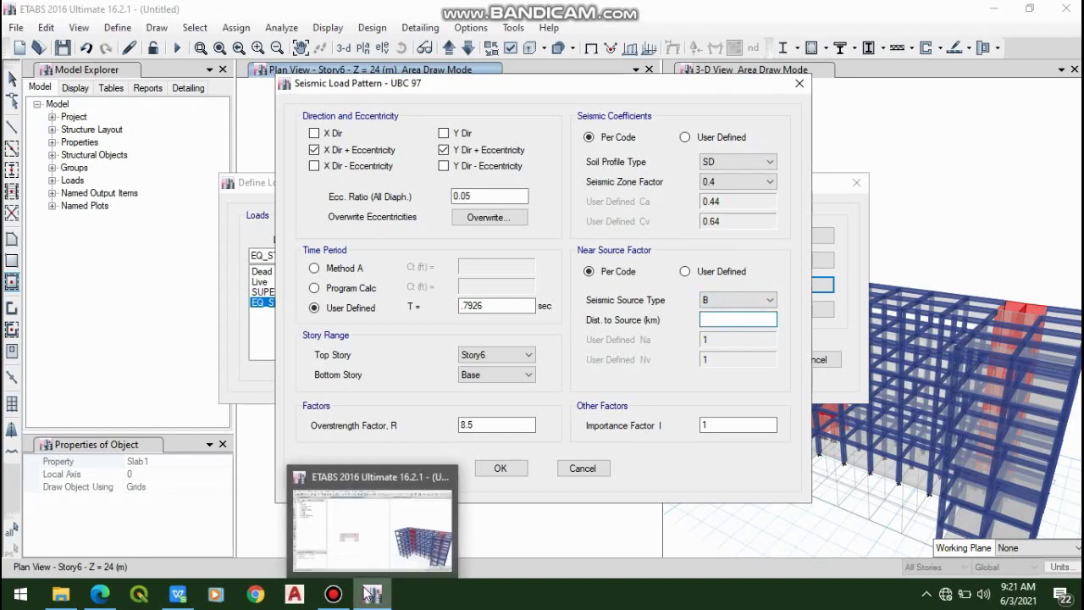
{"action": "left_click", "coordinate": [441, 505]}
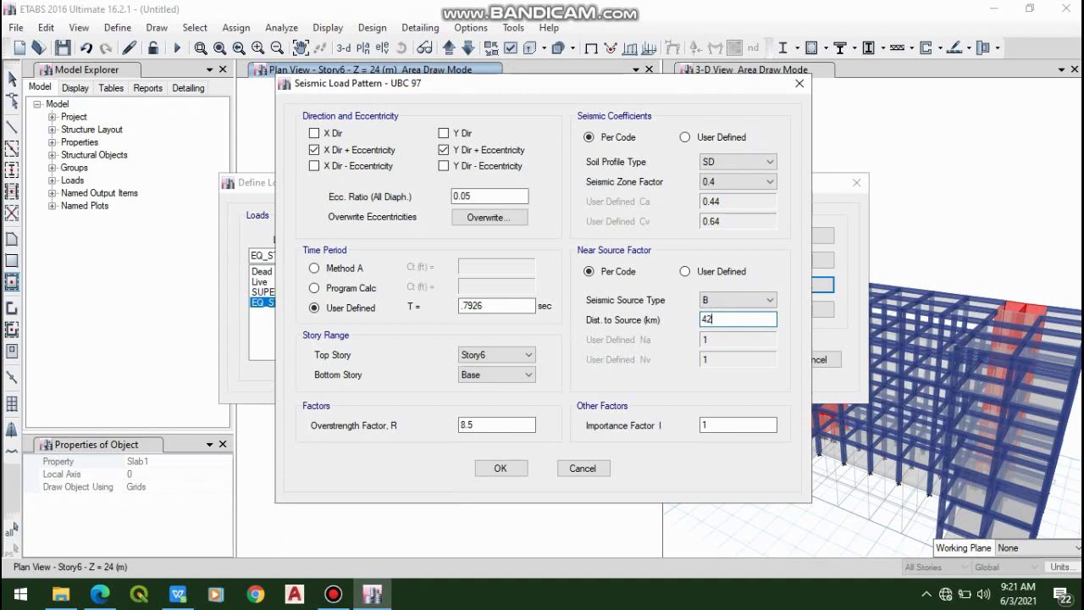
- Look up the seismic importance factor I for standard occupancy structures in Table 208-1 of Loadings.xlsx
{"action": "left_click", "coordinate": [726, 425]}
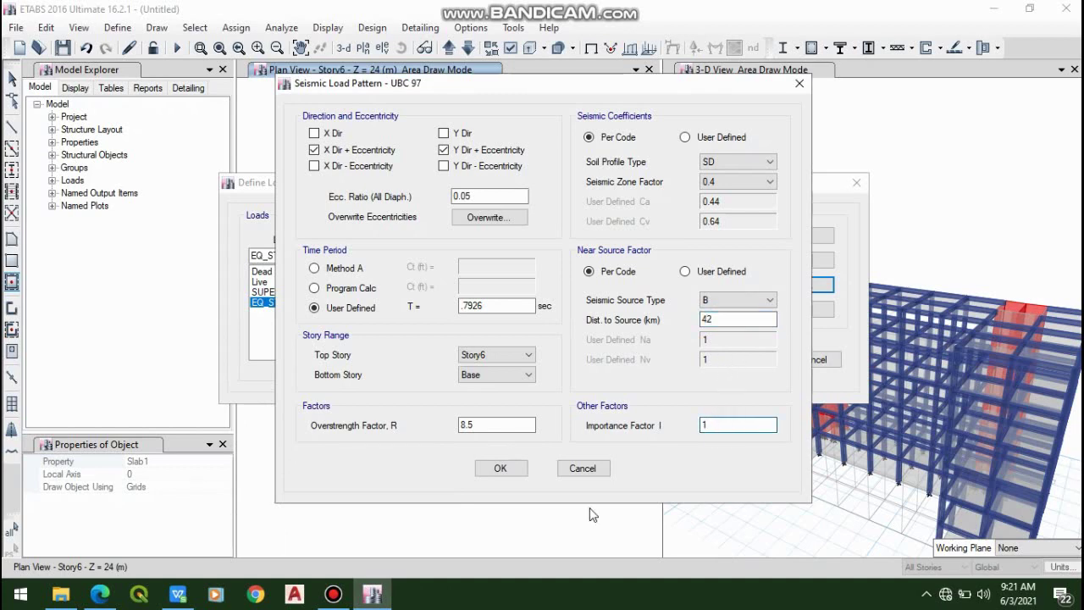
{"action": "left_click", "coordinate": [178, 594]}
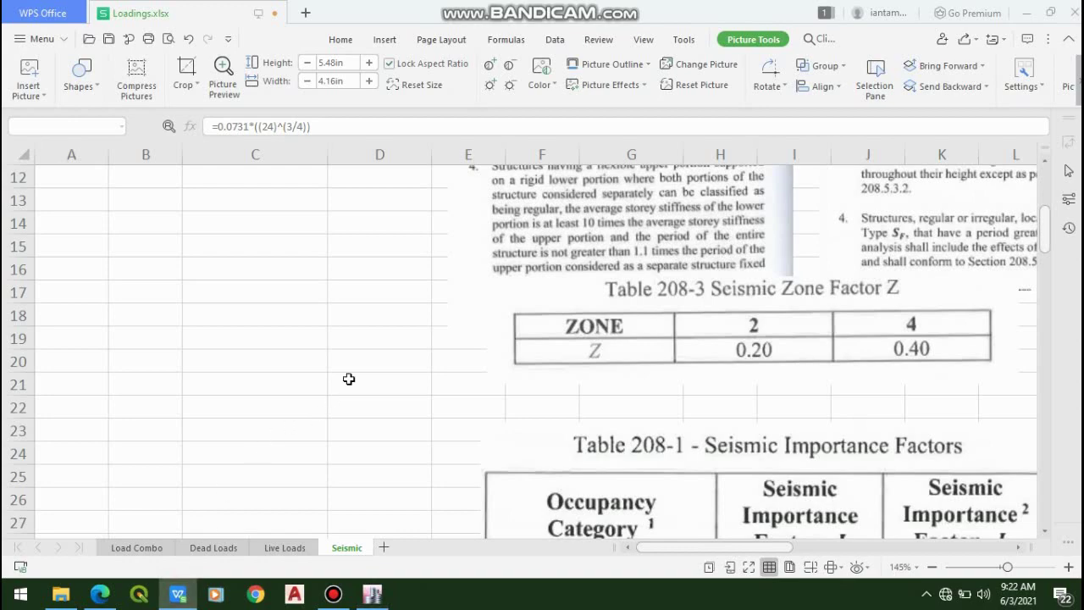
{"action": "scroll", "coordinate": [404, 348], "scroll_direction": "up", "scroll_amount": 3}
{"action": "scroll", "coordinate": [523, 339], "scroll_direction": "up", "scroll_amount": 1}
{"action": "scroll", "coordinate": [522, 346], "scroll_direction": "down", "scroll_amount": 2}
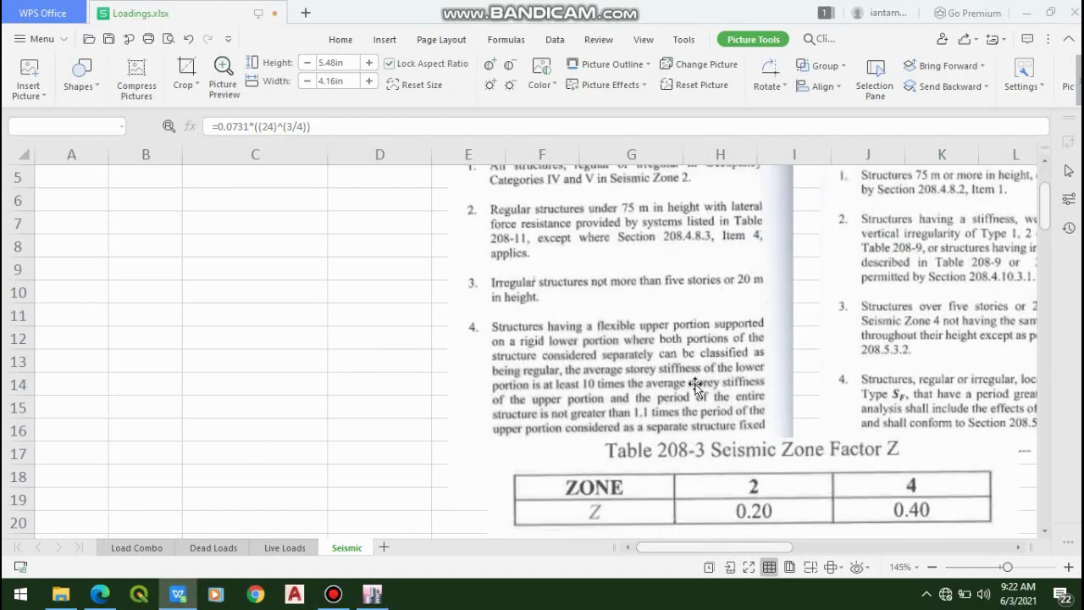
{"action": "scroll", "coordinate": [695, 389], "scroll_direction": "up", "scroll_amount": 2}
{"action": "left_click_drag", "start_coordinate": [743, 549], "coordinate": [877, 558]}
{"action": "scroll", "coordinate": [654, 359], "scroll_direction": "down", "scroll_amount": 6}
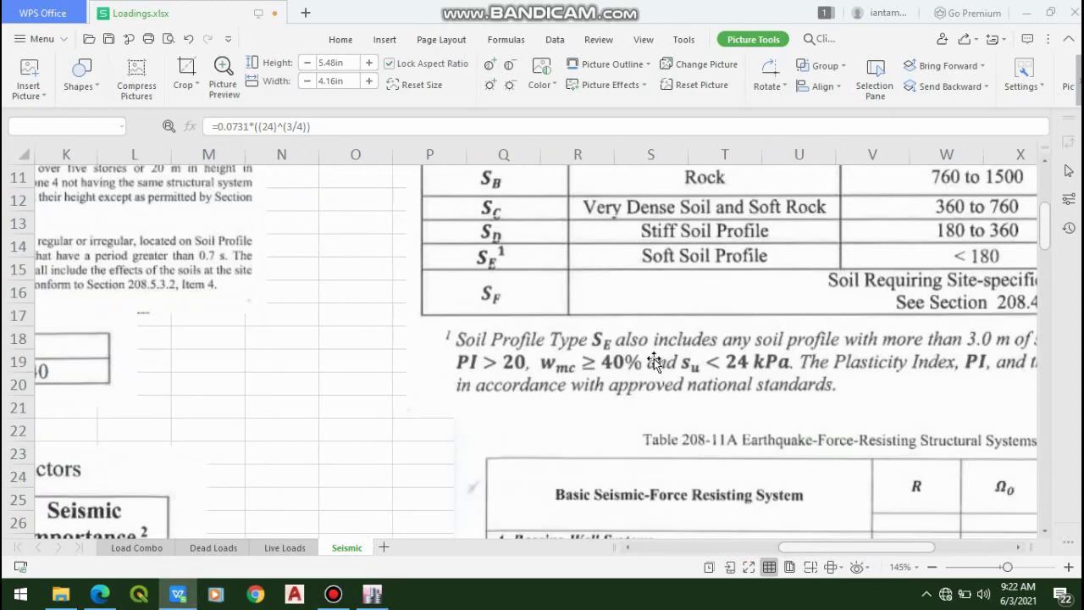
{"action": "scroll", "coordinate": [654, 359], "scroll_direction": "down", "scroll_amount": 1}
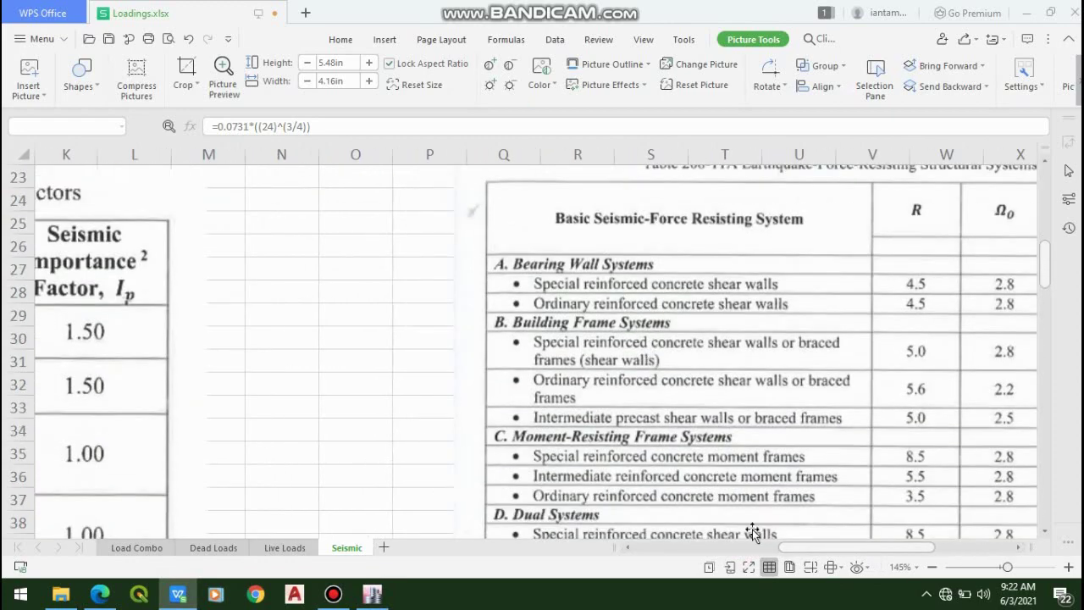
{"action": "left_click_drag", "start_coordinate": [819, 549], "coordinate": [695, 508]}
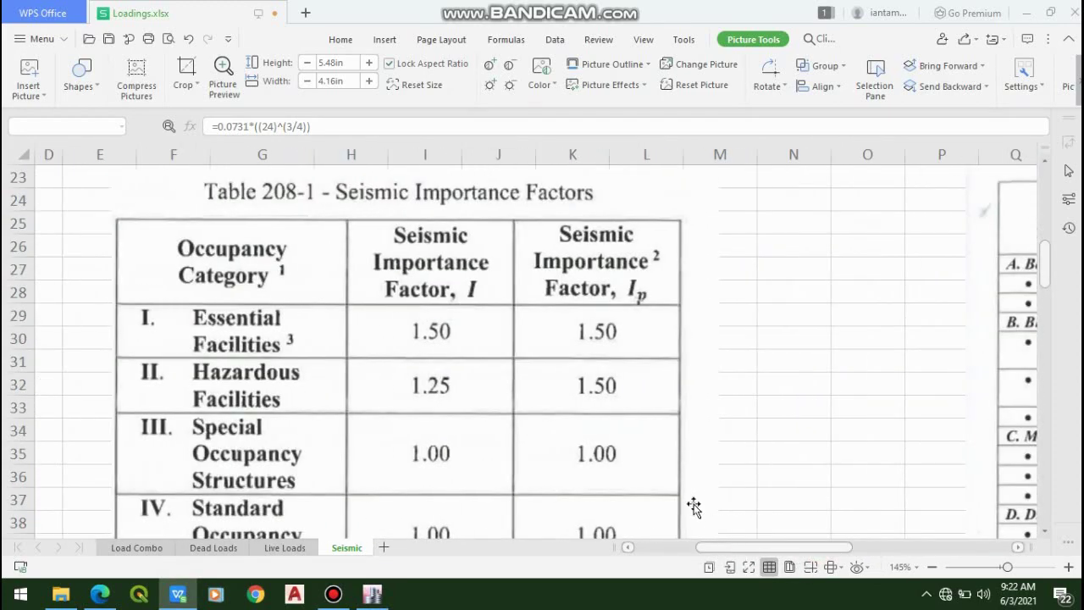
{"action": "scroll", "coordinate": [372, 386], "scroll_direction": "down", "scroll_amount": 1}
{"action": "scroll", "coordinate": [351, 382], "scroll_direction": "up", "scroll_amount": 2}
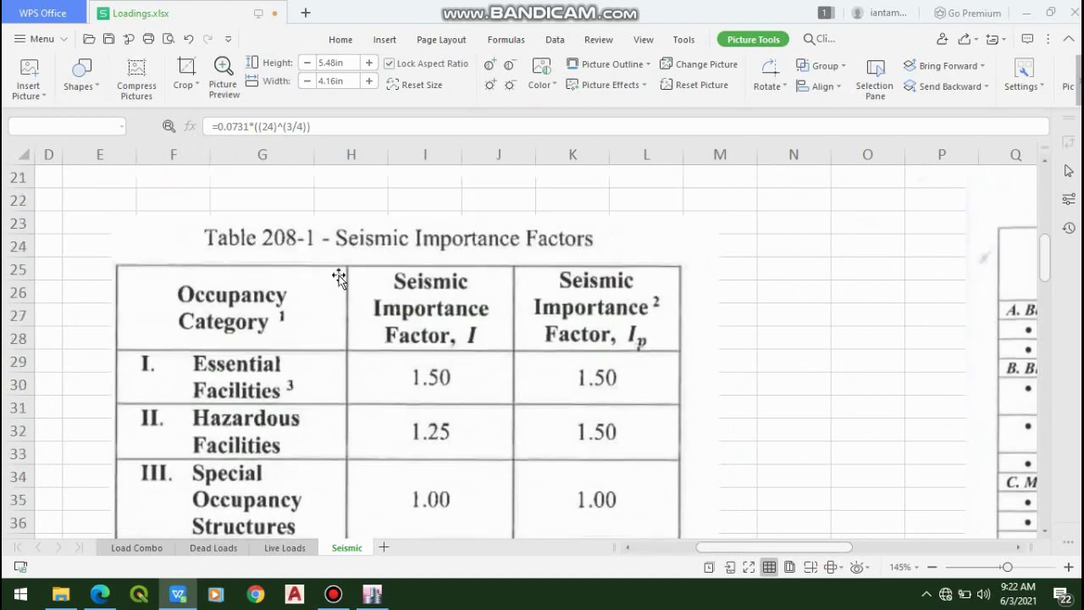
{"action": "scroll", "coordinate": [438, 294], "scroll_direction": "down", "scroll_amount": 1}
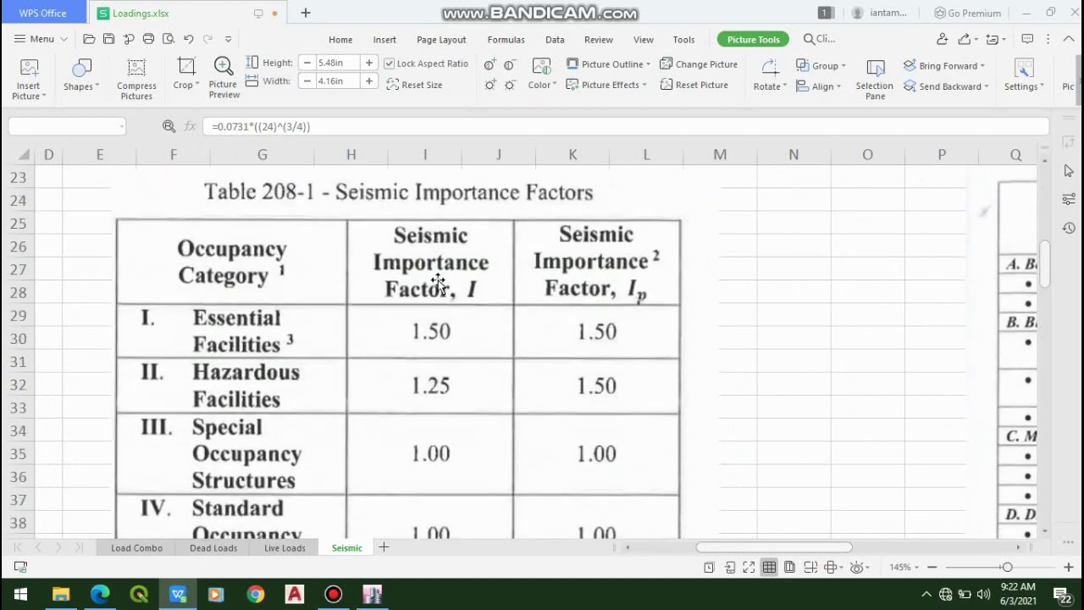
{"action": "scroll", "coordinate": [438, 281], "scroll_direction": "down", "scroll_amount": 4}
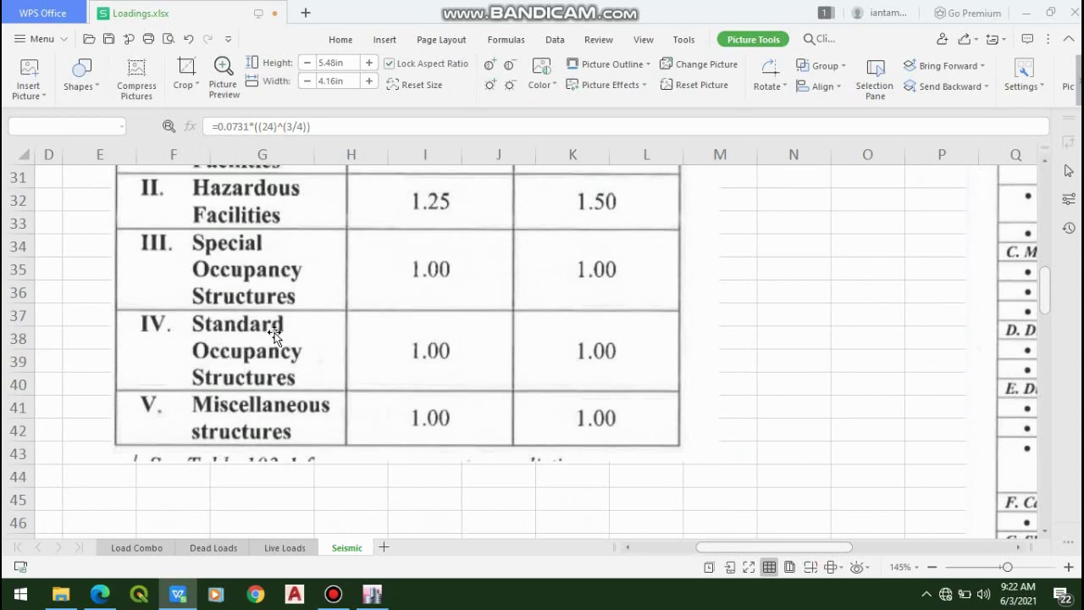
{"action": "left_click", "coordinate": [222, 353]}
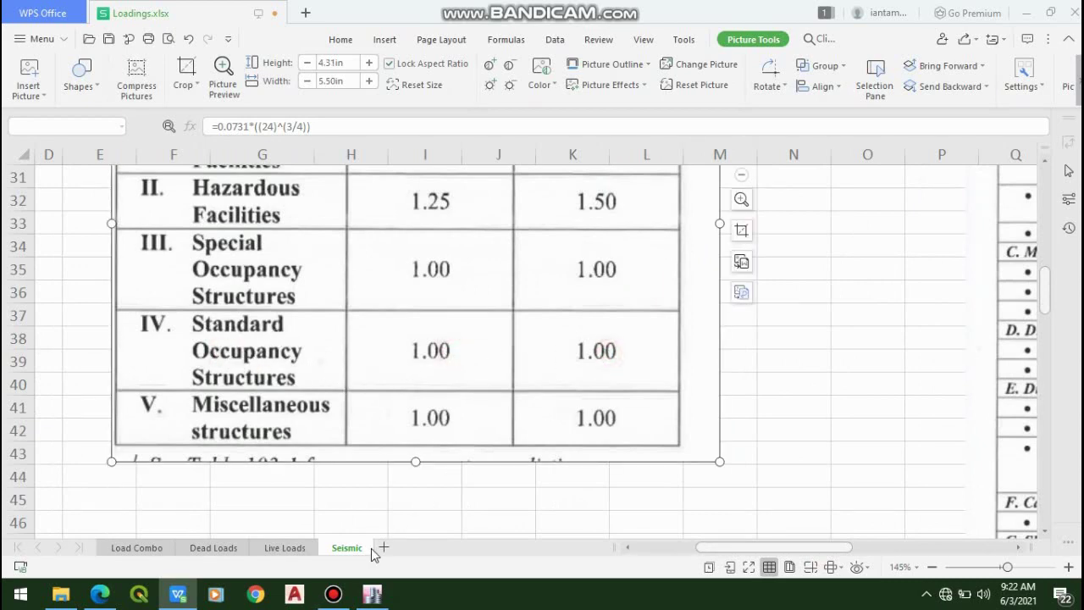
{"action": "mouse_move", "coordinate": [88, 599]}
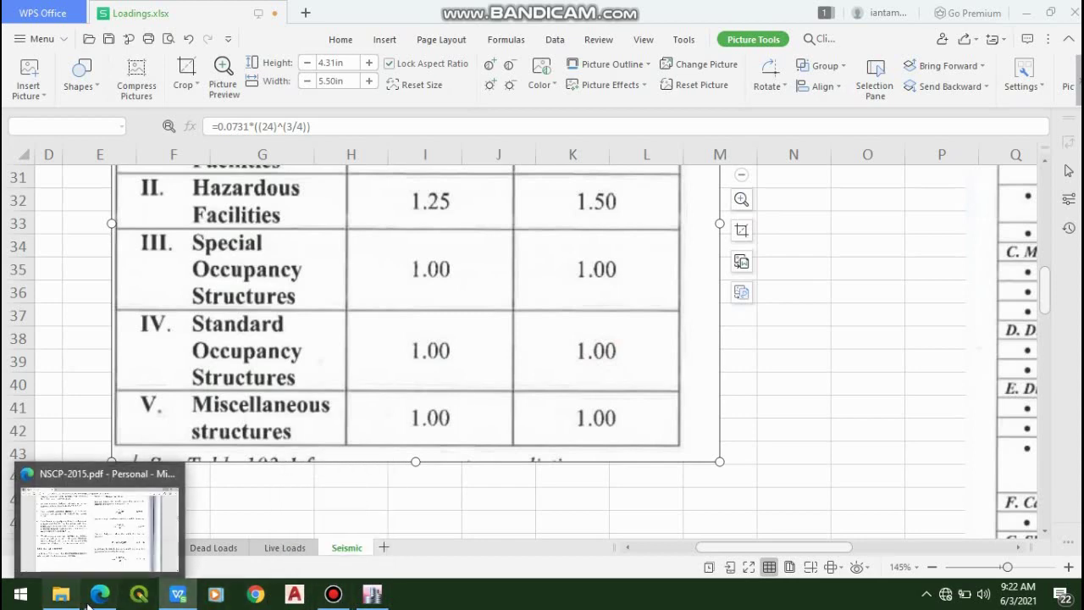
{"action": "scroll", "coordinate": [364, 365], "scroll_direction": "up", "scroll_amount": 2}
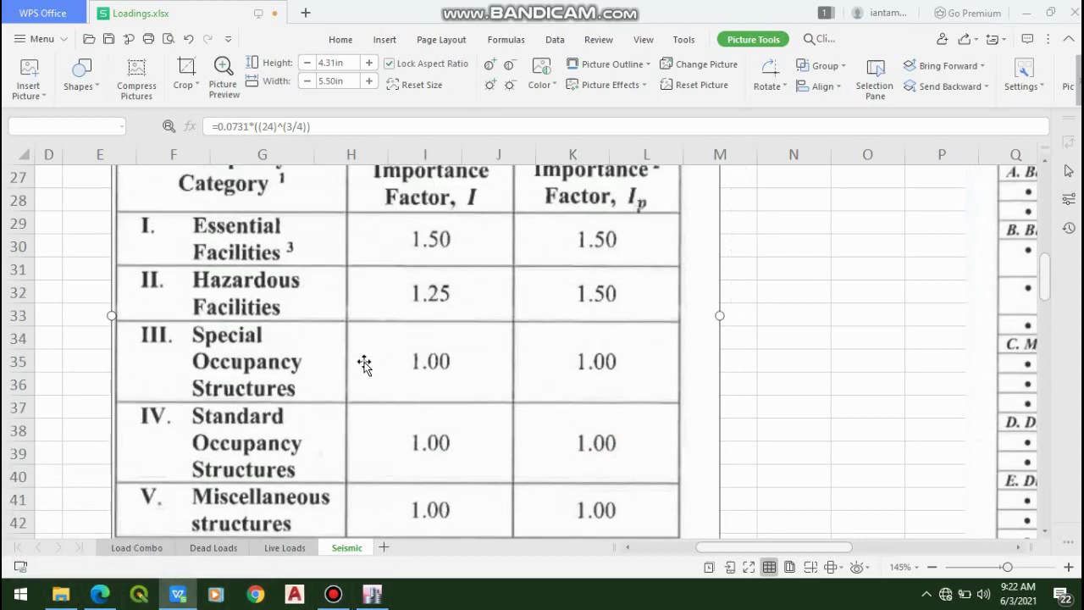
{"action": "scroll", "coordinate": [364, 364], "scroll_direction": "down", "scroll_amount": 1}
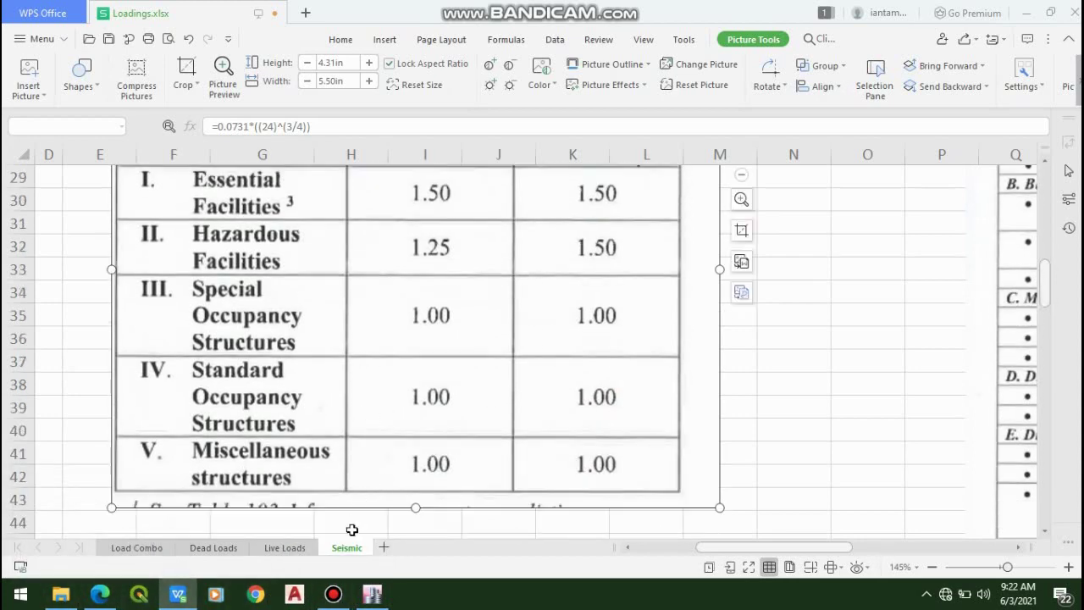
- Return to ETABS and accept the UBC 97 seismic load pattern with overstrength factor R 8.5 and importance factor 1
{"action": "left_click", "coordinate": [373, 594]}
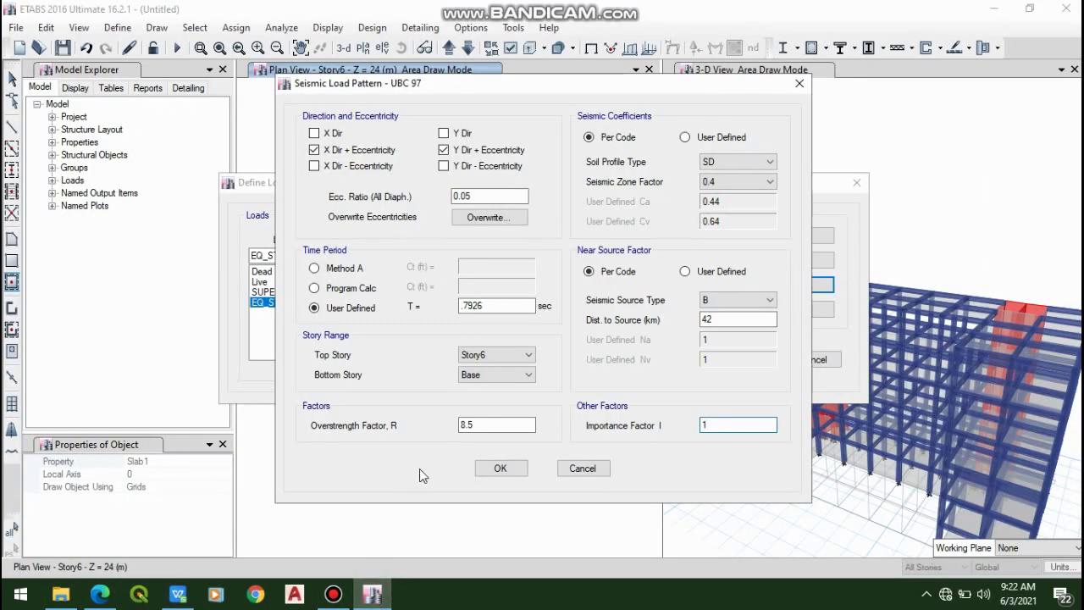
{"action": "left_click", "coordinate": [485, 422]}
{"action": "left_click", "coordinate": [710, 425]}
{"action": "left_click", "coordinate": [500, 470]}
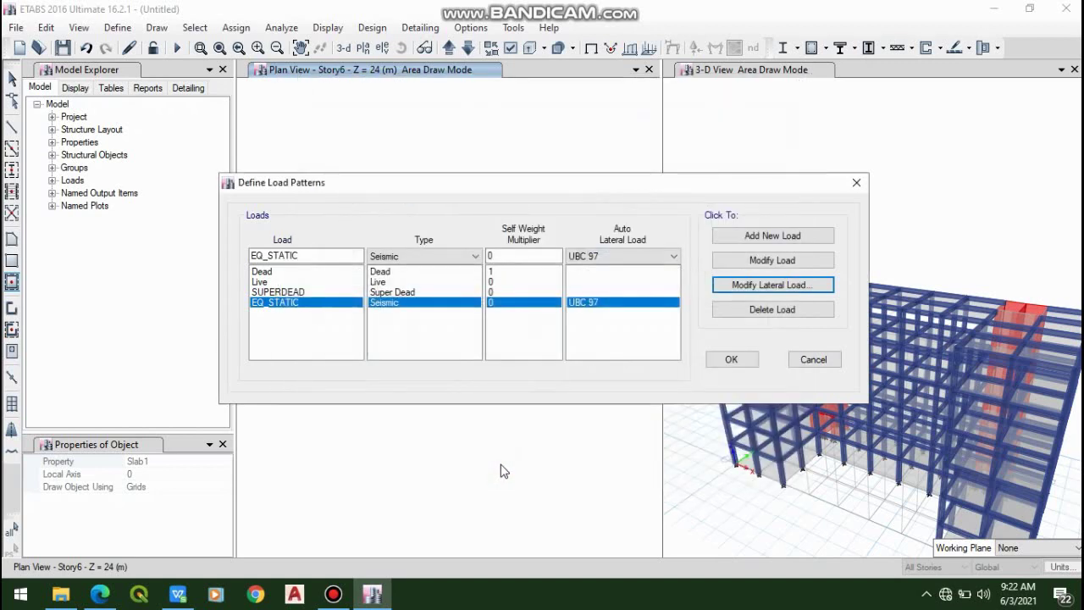
- Review the Dead, SUPERDEAD and EQ_STATIC load patterns with their self weight multipliers, and accept the load pattern definitions
{"action": "left_click", "coordinate": [461, 291]}
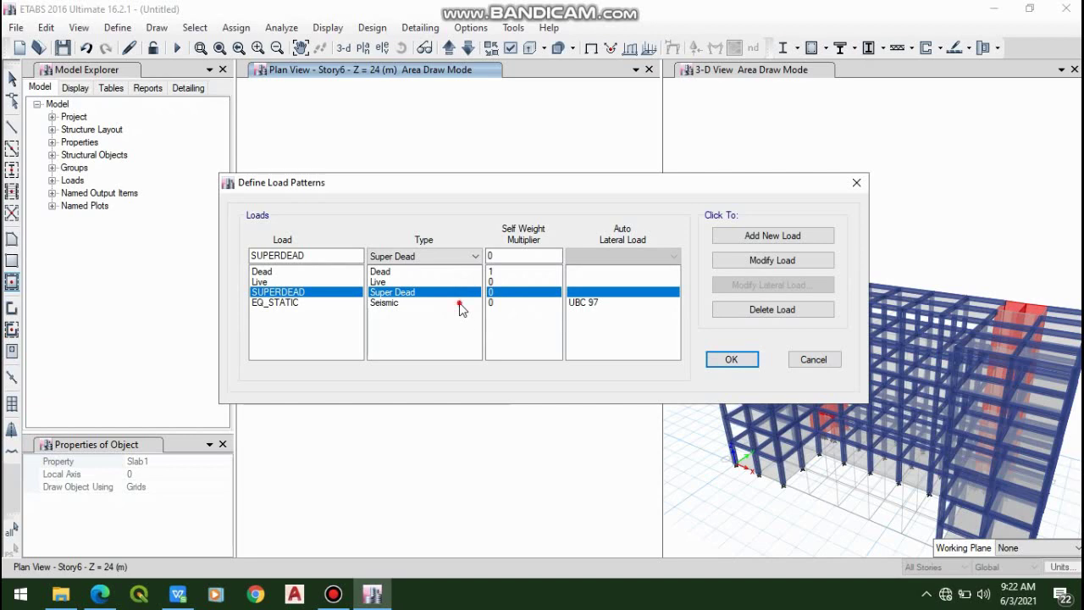
{"action": "left_click", "coordinate": [461, 304]}
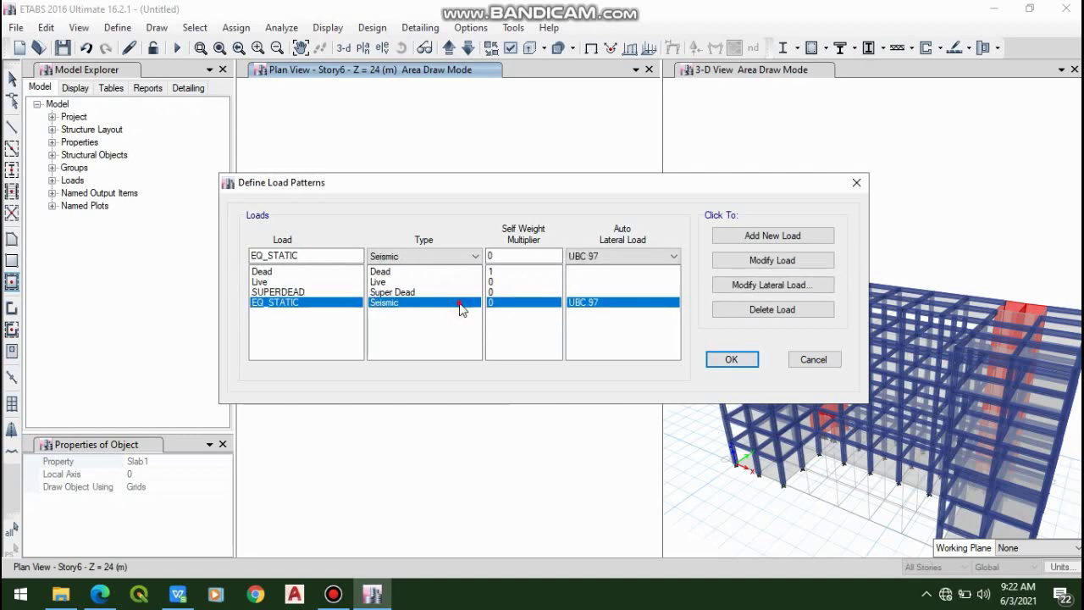
{"action": "left_click", "coordinate": [463, 293]}
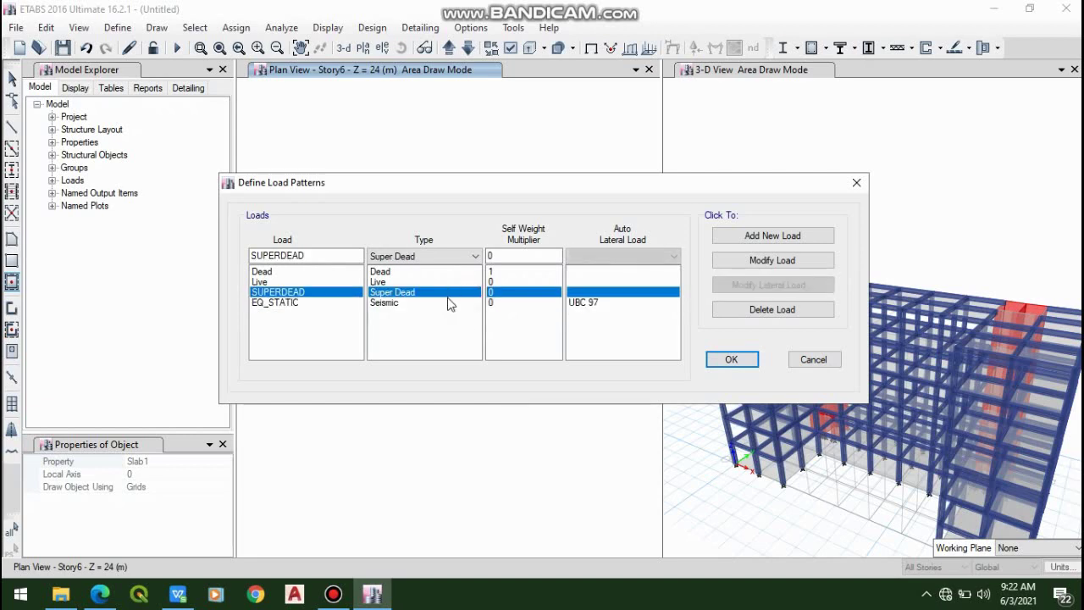
{"action": "left_click", "coordinate": [449, 303]}
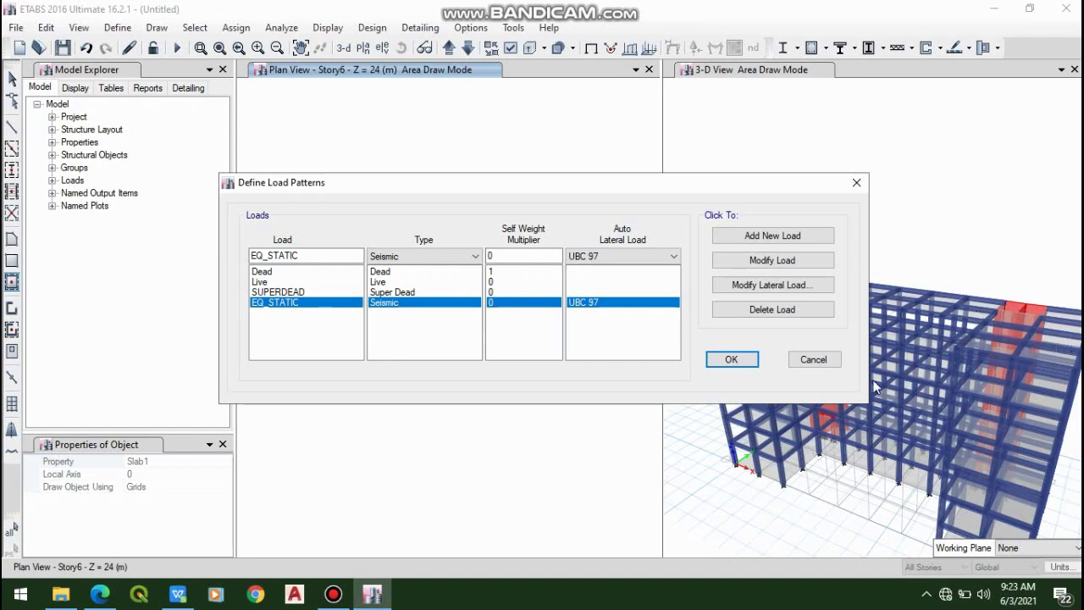
{"action": "left_click", "coordinate": [512, 273]}
{"action": "left_click", "coordinate": [512, 291]}
{"action": "left_click", "coordinate": [514, 302]}
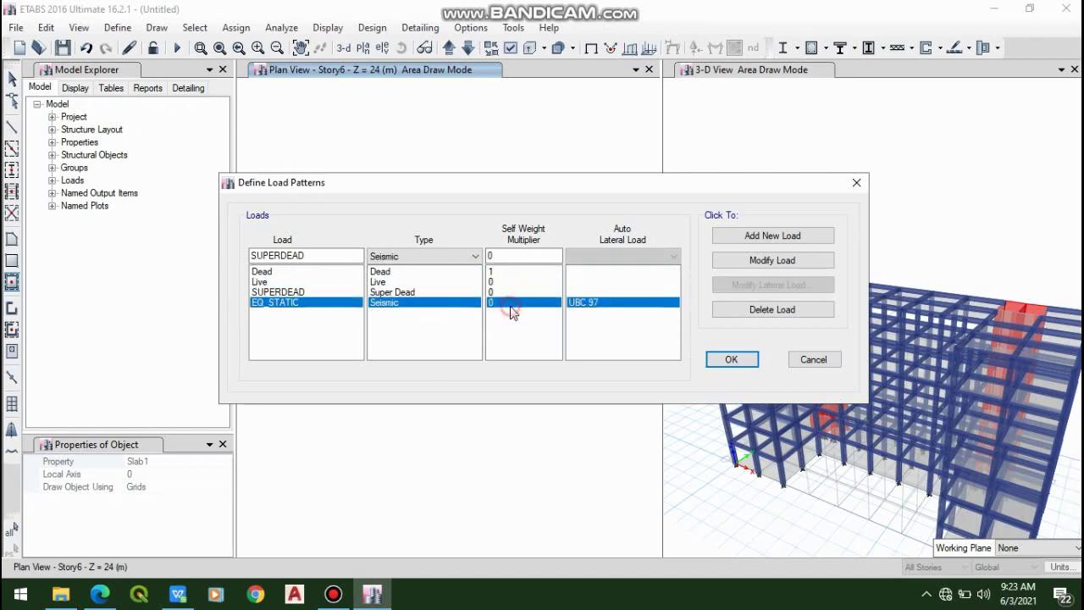
{"action": "left_click", "coordinate": [731, 360]}
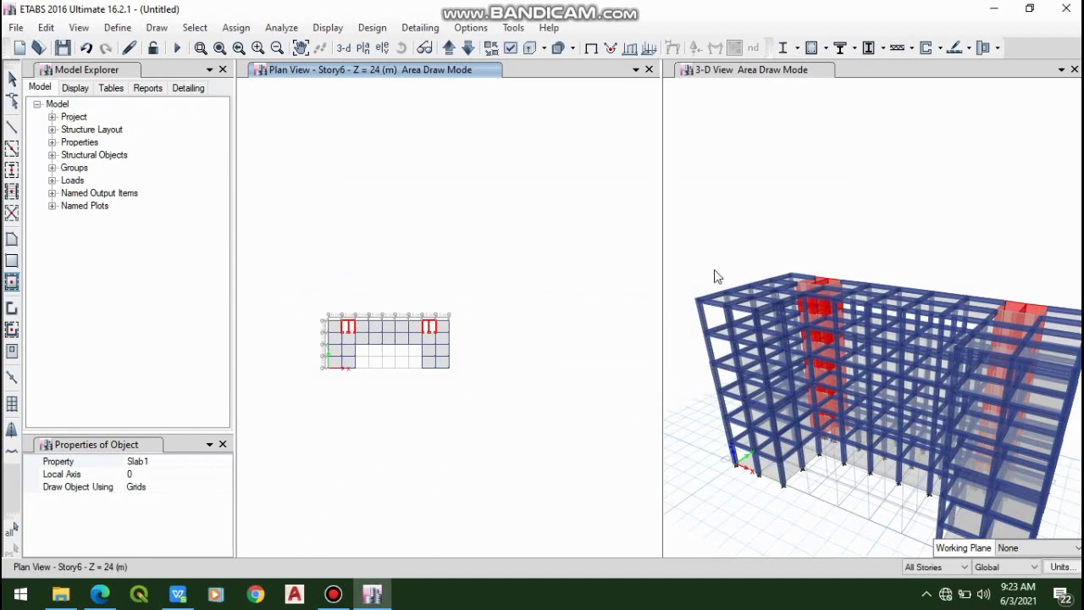
- Examine the building's overall shape, height and shear wall cores in the 3-D view
{"action": "scroll", "coordinate": [730, 284], "scroll_direction": "down", "scroll_amount": 3}
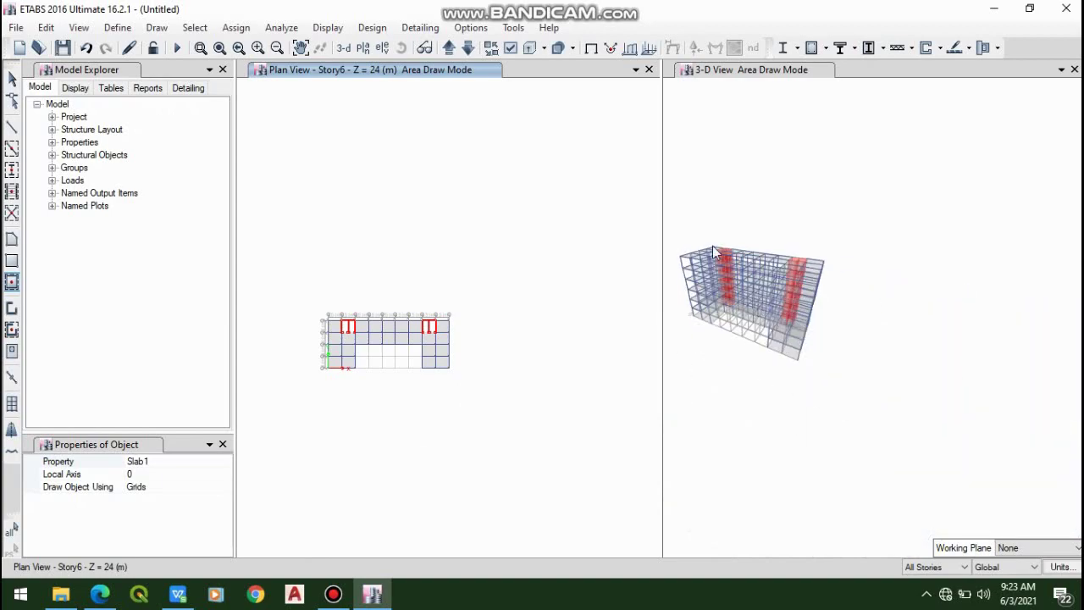
{"action": "scroll", "coordinate": [714, 251], "scroll_direction": "up", "scroll_amount": 6}
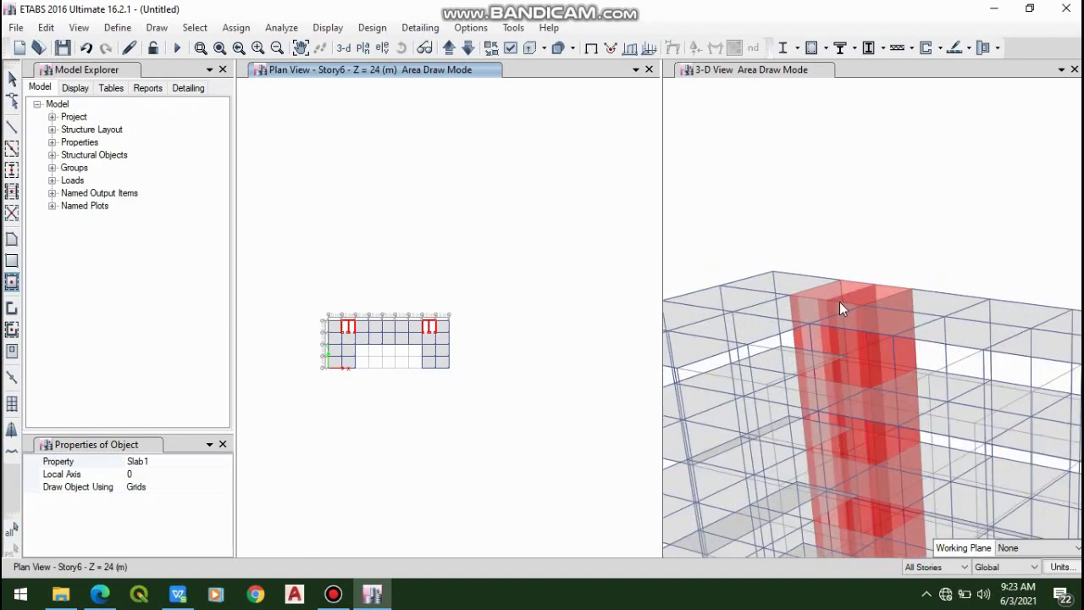
{"action": "scroll", "coordinate": [843, 304], "scroll_direction": "down", "scroll_amount": 5}
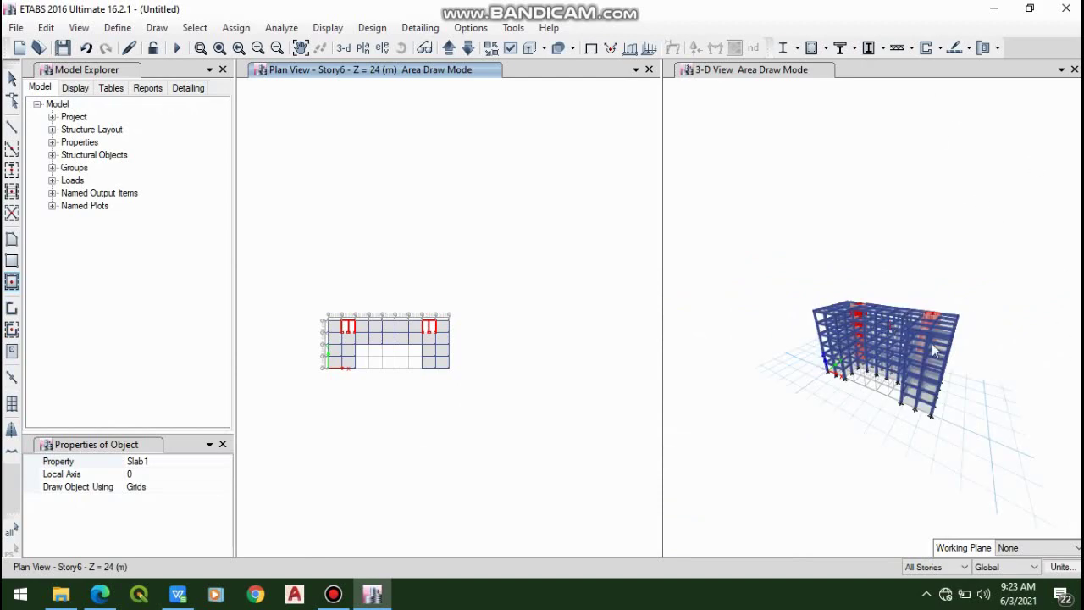
{"action": "scroll", "coordinate": [953, 301], "scroll_direction": "up", "scroll_amount": 3}
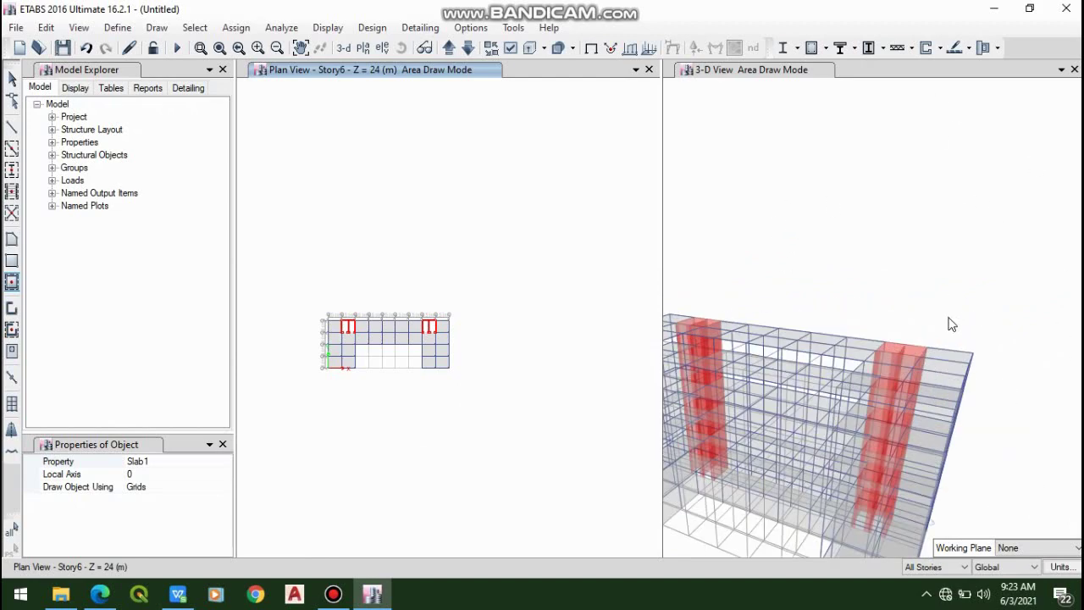
{"action": "scroll", "coordinate": [953, 325], "scroll_direction": "down", "scroll_amount": 3}
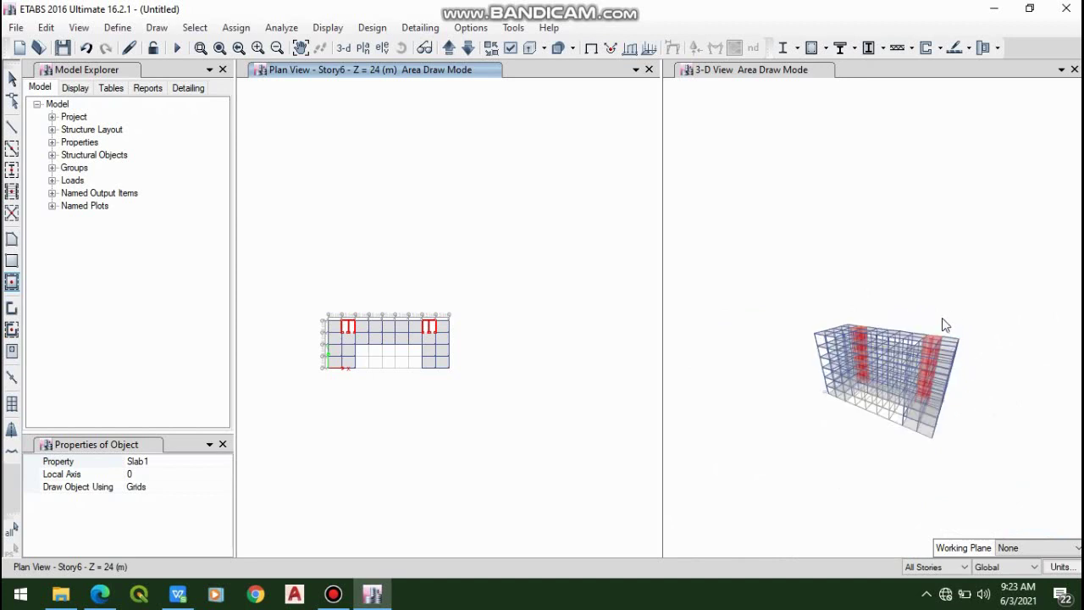
{"action": "scroll", "coordinate": [931, 353], "scroll_direction": "up", "scroll_amount": 2}
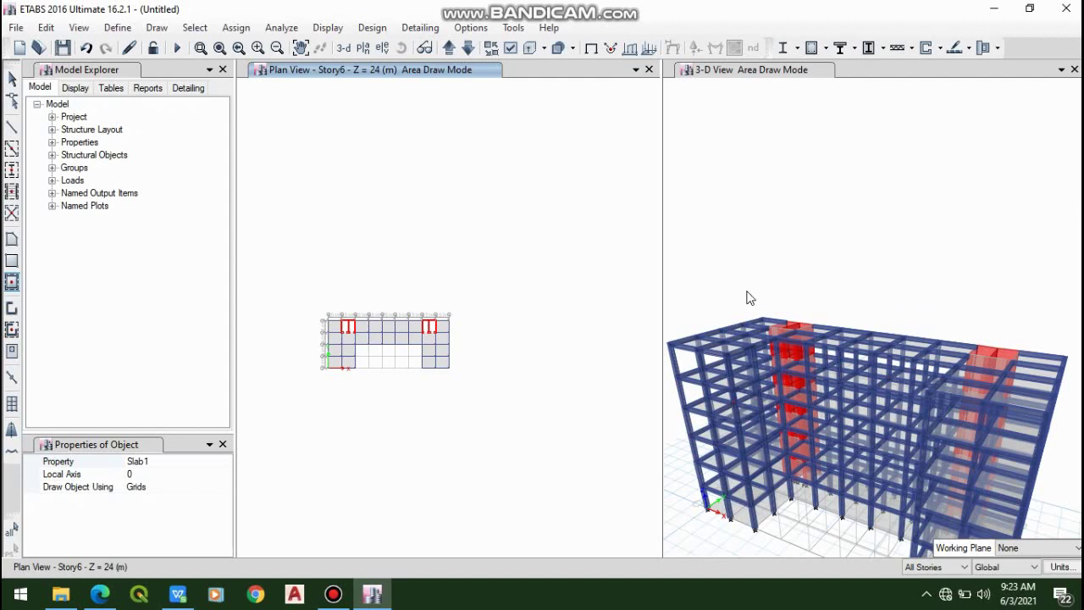
{"action": "scroll", "coordinate": [749, 297], "scroll_direction": "down", "scroll_amount": 5}
{"action": "scroll", "coordinate": [748, 297], "scroll_direction": "up", "scroll_amount": 6}
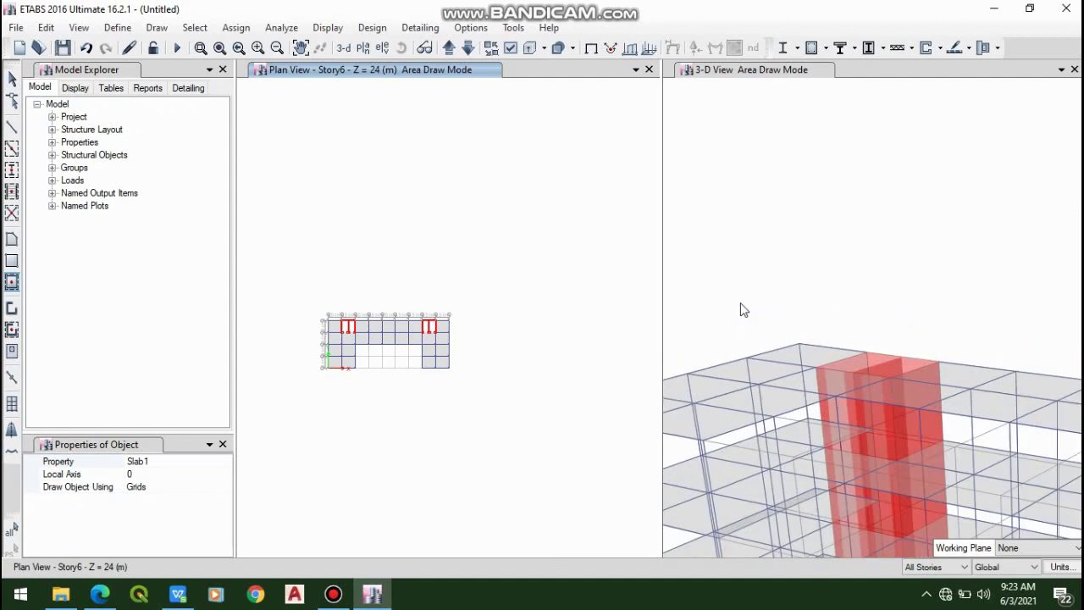
{"action": "scroll", "coordinate": [769, 329], "scroll_direction": "down", "scroll_amount": 6}
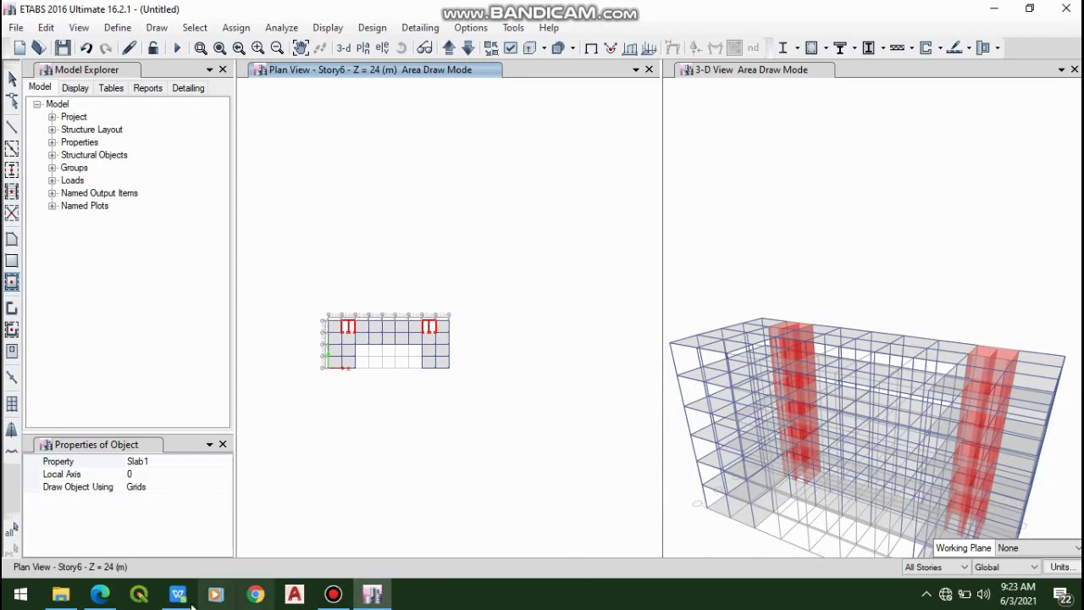
- Switch to Loadings.xlsx and look up the static and dynamic lateral-force procedure criteria in Sections 208.4.8.2 and 208.4.8.3
{"action": "left_click", "coordinate": [178, 595]}
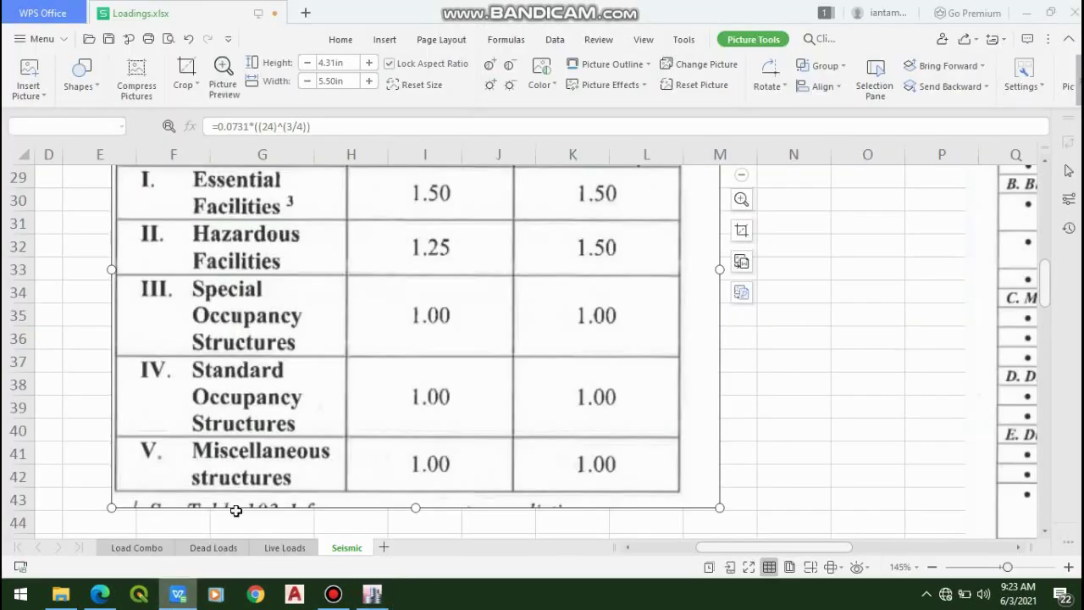
{"action": "scroll", "coordinate": [246, 427], "scroll_direction": "up", "scroll_amount": 7}
{"action": "scroll", "coordinate": [246, 427], "scroll_direction": "up", "scroll_amount": 3}
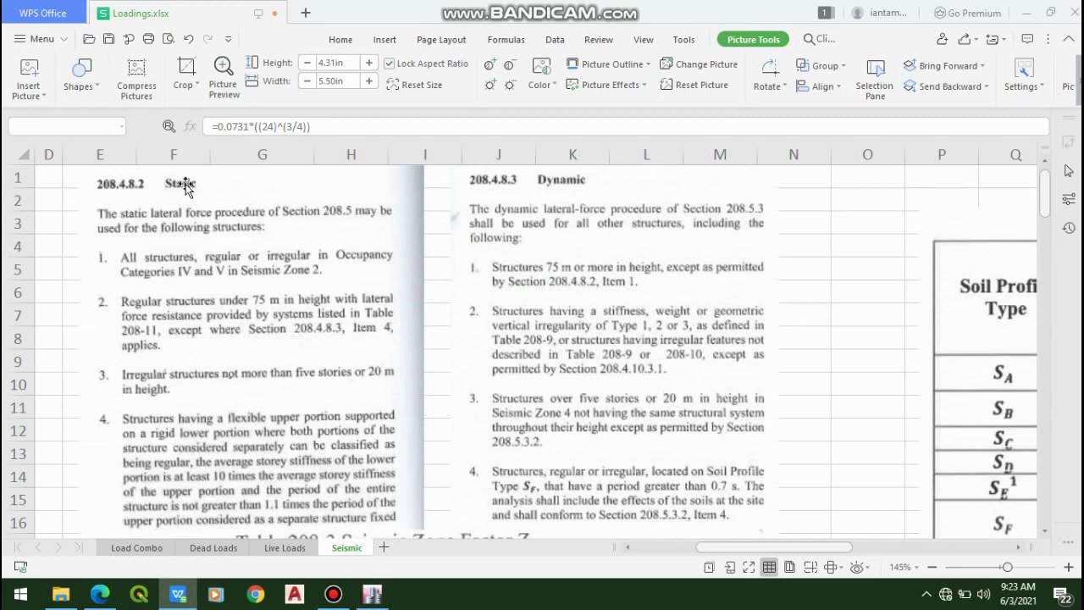
{"action": "left_click", "coordinate": [585, 230]}
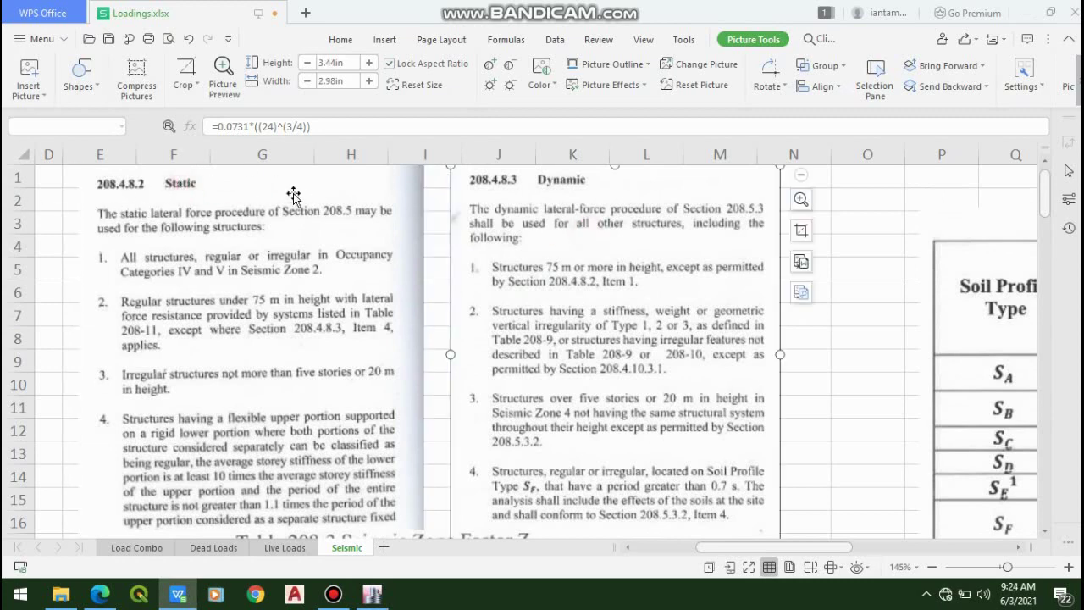
- Switch to ETABS and examine the building frame and its two wall cores in the 3-D view
{"action": "left_click", "coordinate": [200, 195]}
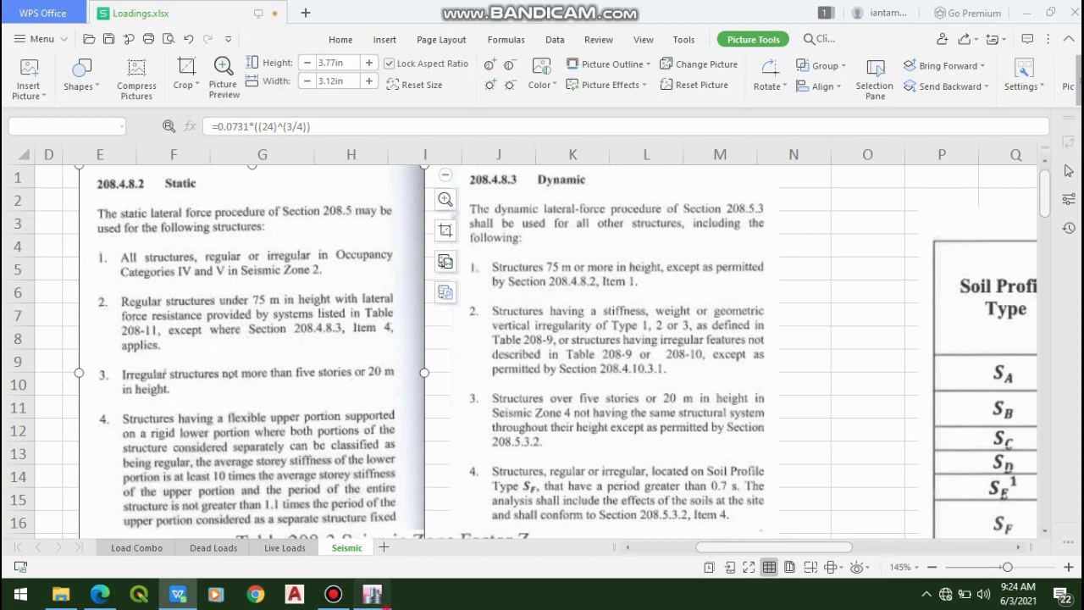
{"action": "left_click", "coordinate": [373, 594]}
{"action": "scroll", "coordinate": [843, 307], "scroll_direction": "down", "scroll_amount": 5}
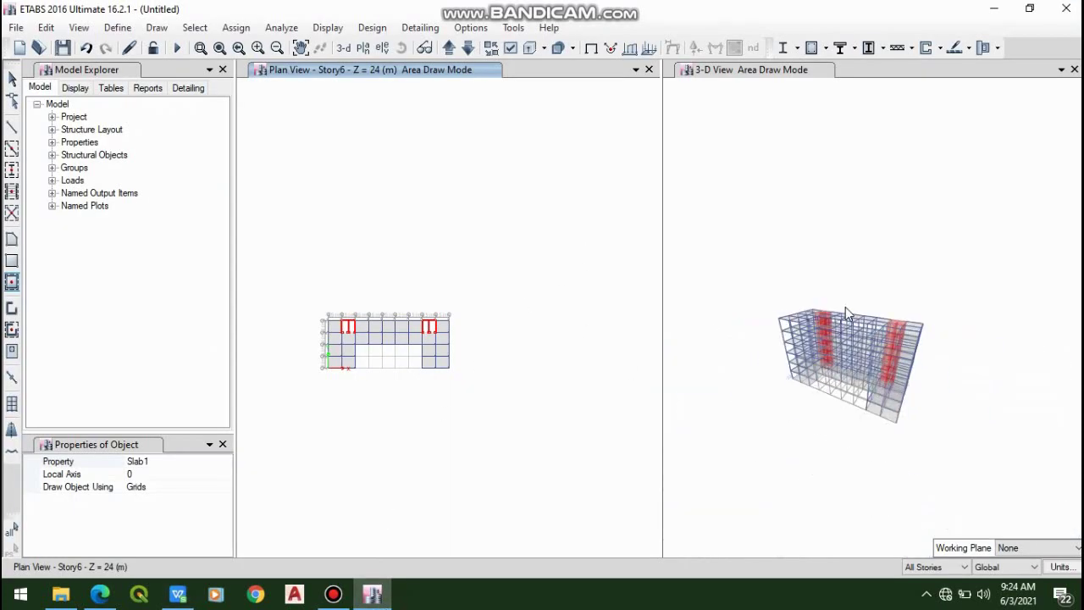
{"action": "scroll", "coordinate": [863, 336], "scroll_direction": "up", "scroll_amount": 6}
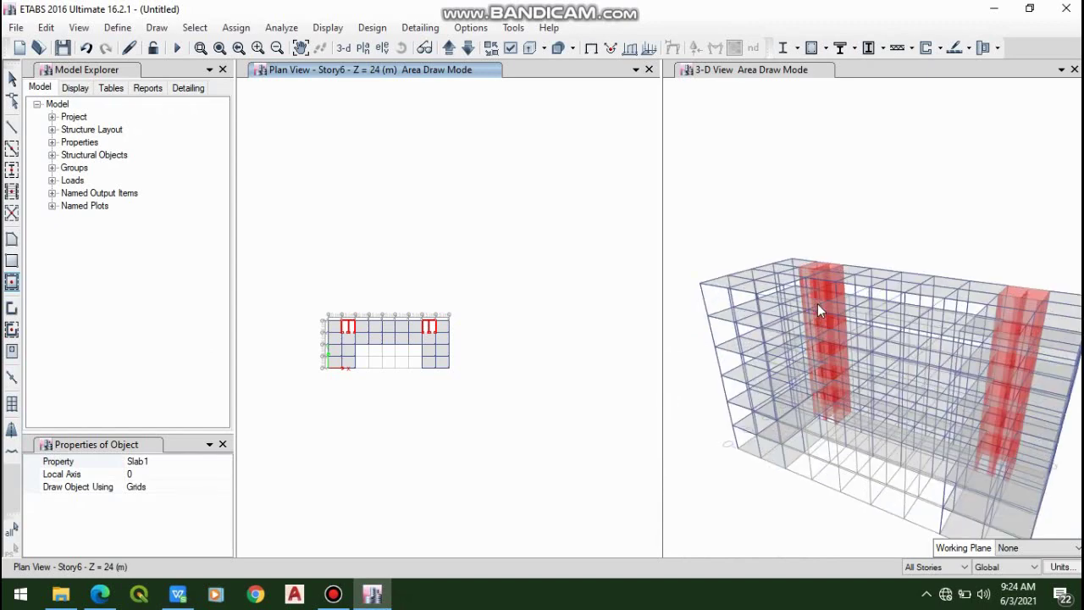
{"action": "scroll", "coordinate": [842, 389], "scroll_direction": "down", "scroll_amount": 6}
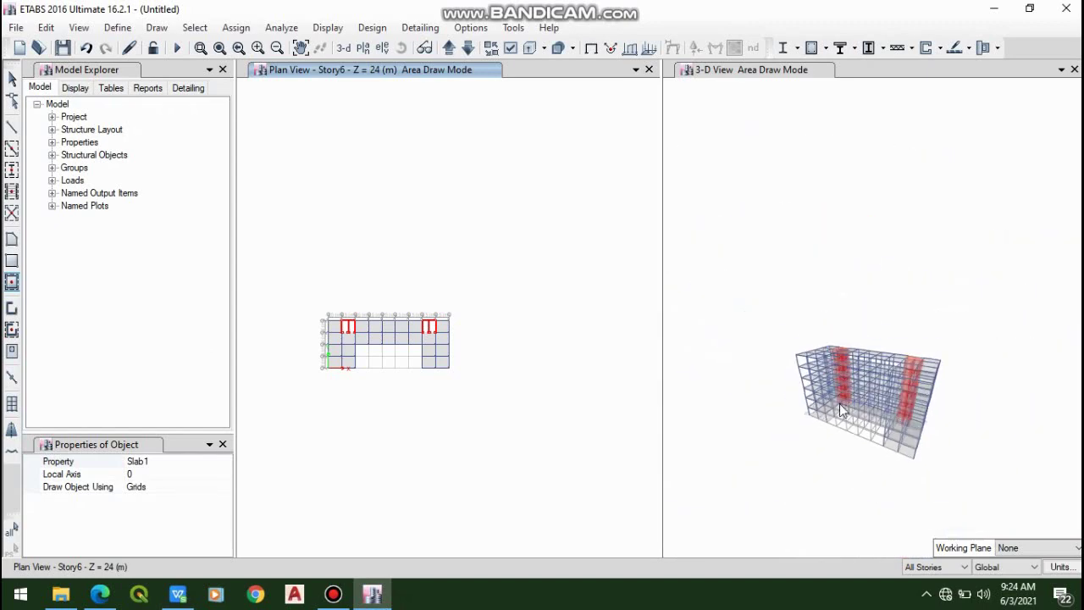
{"action": "scroll", "coordinate": [835, 332], "scroll_direction": "up", "scroll_amount": 4}
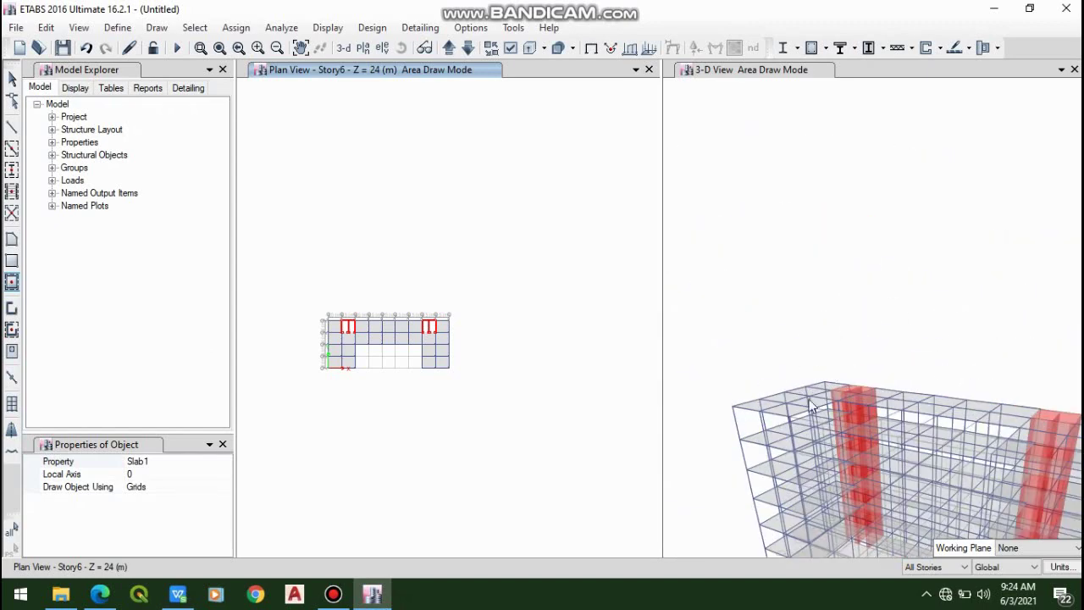
{"action": "scroll", "coordinate": [792, 380], "scroll_direction": "down", "scroll_amount": 2}
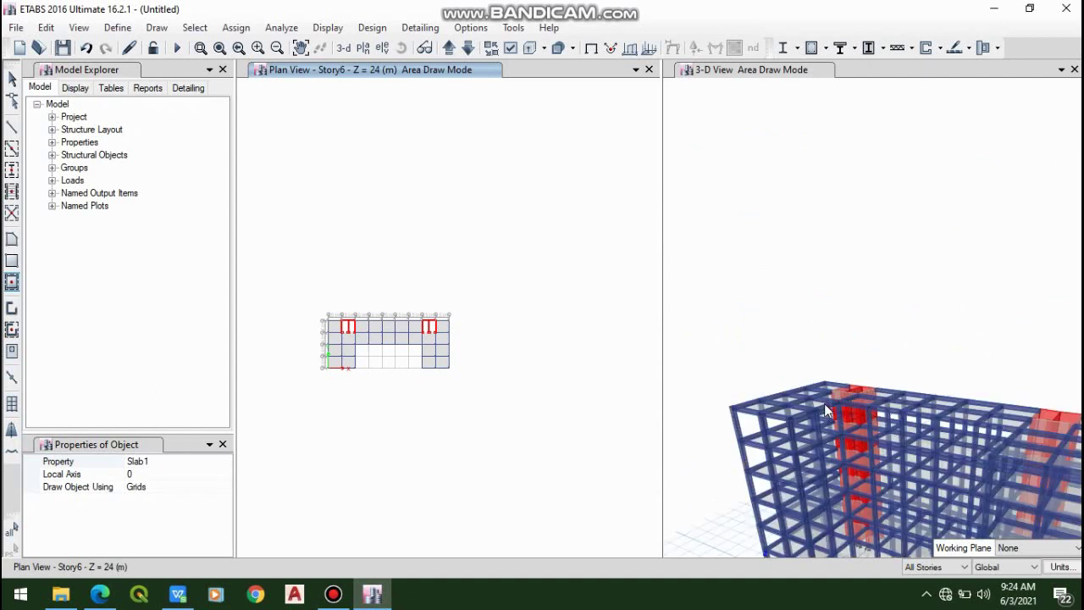
{"action": "scroll", "coordinate": [803, 371], "scroll_direction": "down", "scroll_amount": 5}
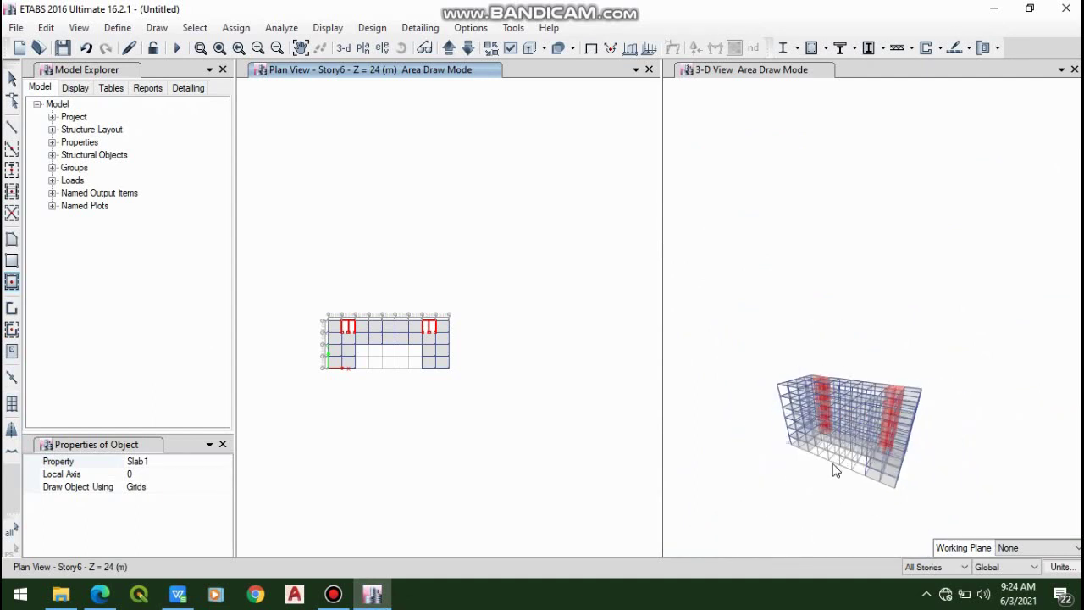
{"action": "left_click", "coordinate": [338, 594]}
{"action": "left_click", "coordinate": [340, 594]}
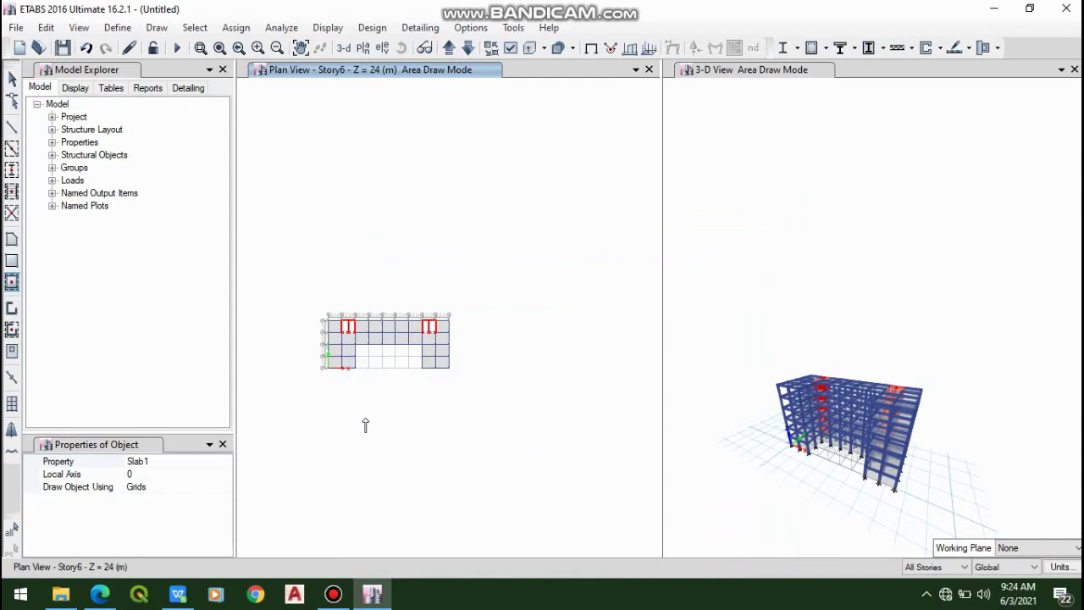
{"action": "left_click", "coordinate": [336, 595]}
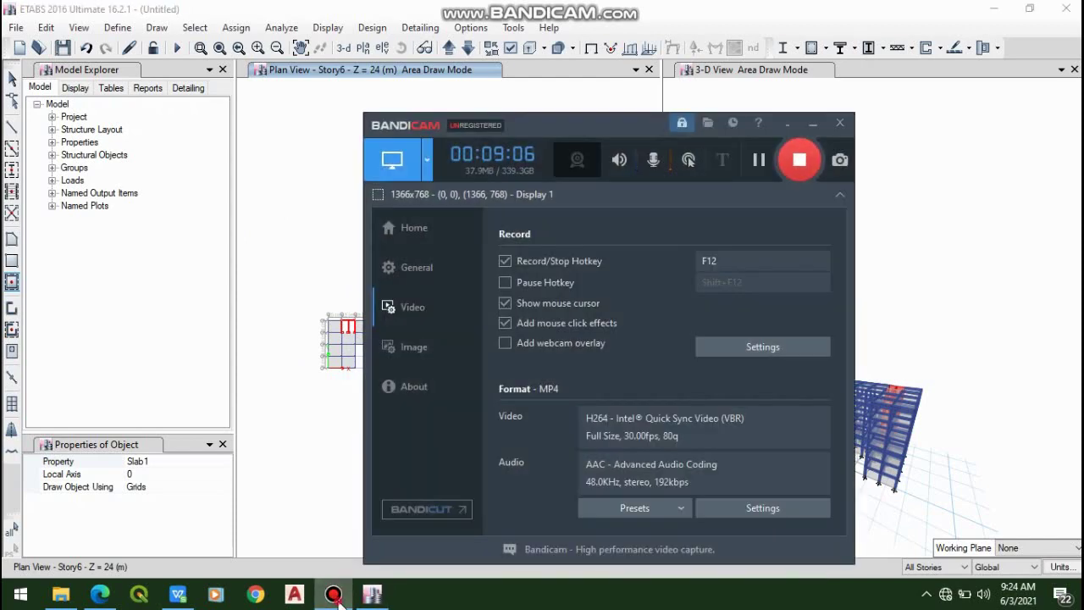
{"action": "left_click", "coordinate": [335, 595]}
{"action": "left_click", "coordinate": [335, 595]}
{"action": "left_click", "coordinate": [336, 595]}
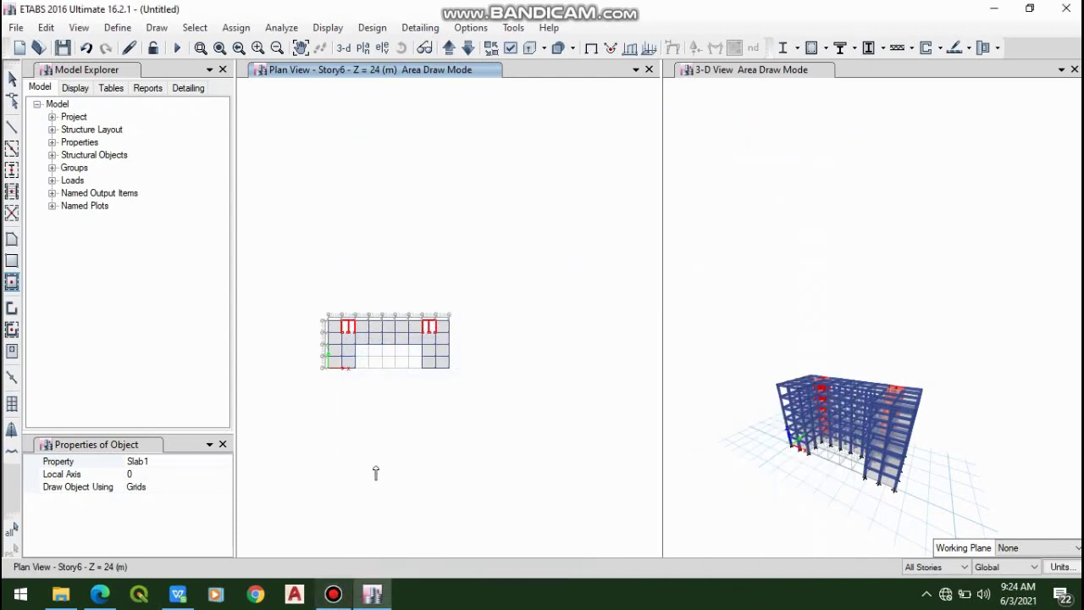
- Examine the building's layout in the Story6 plan view and its full height in the 3-D view
{"action": "scroll", "coordinate": [400, 310], "scroll_direction": "up", "scroll_amount": 3}
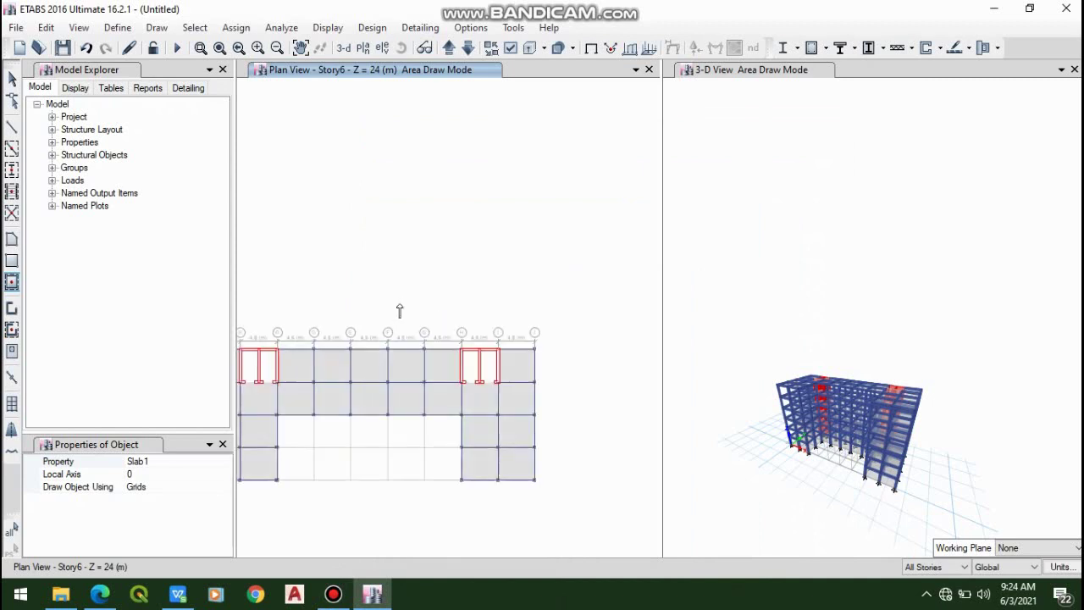
{"action": "scroll", "coordinate": [436, 314], "scroll_direction": "down", "scroll_amount": 3}
{"action": "scroll", "coordinate": [353, 292], "scroll_direction": "up", "scroll_amount": 3}
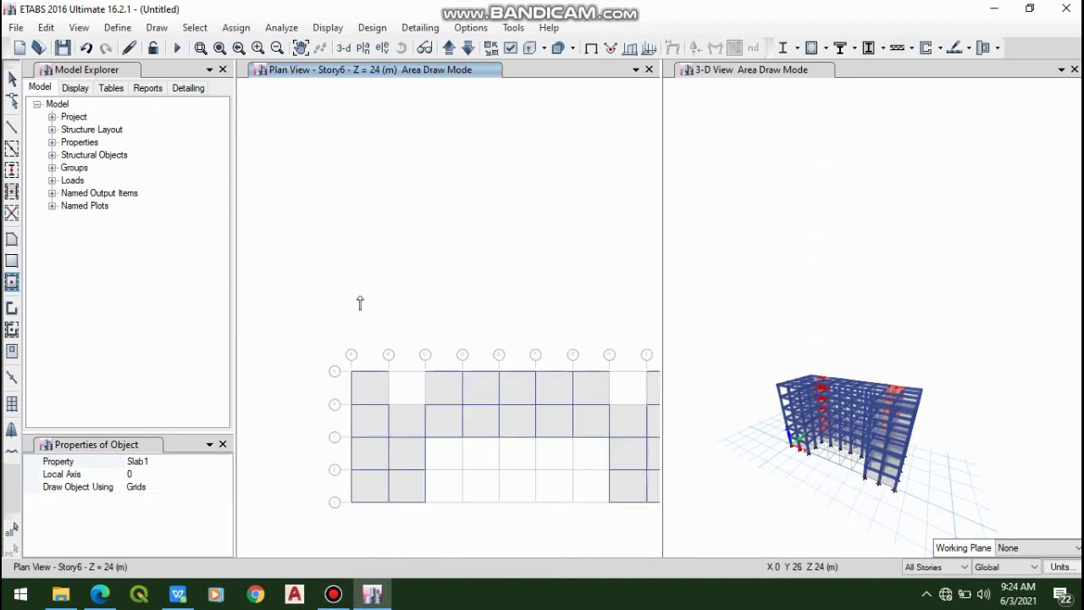
{"action": "scroll", "coordinate": [359, 327], "scroll_direction": "down", "scroll_amount": 3}
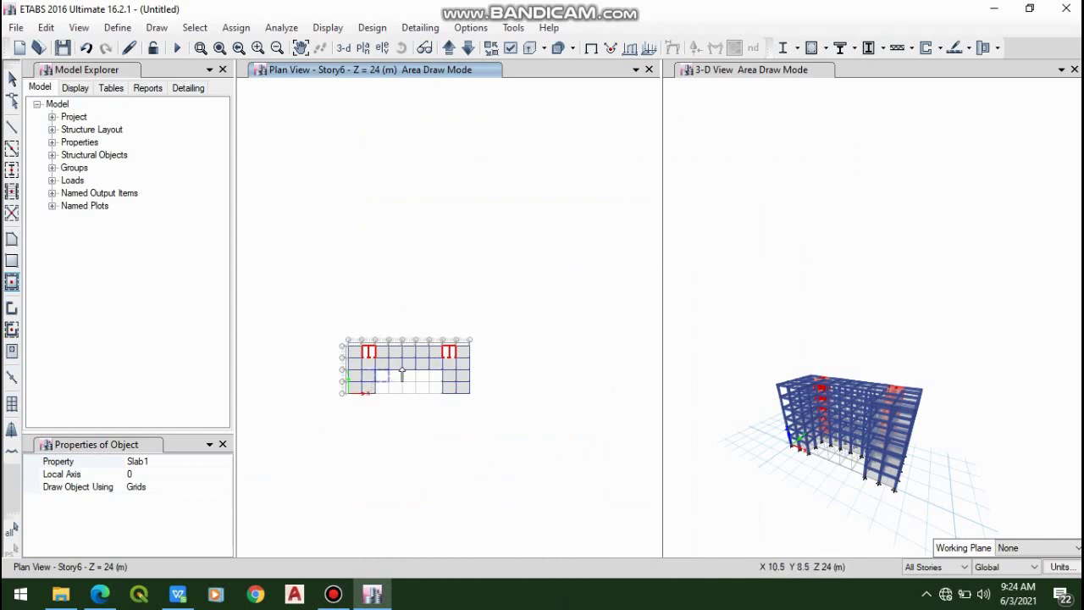
{"action": "scroll", "coordinate": [409, 363], "scroll_direction": "up", "scroll_amount": 3}
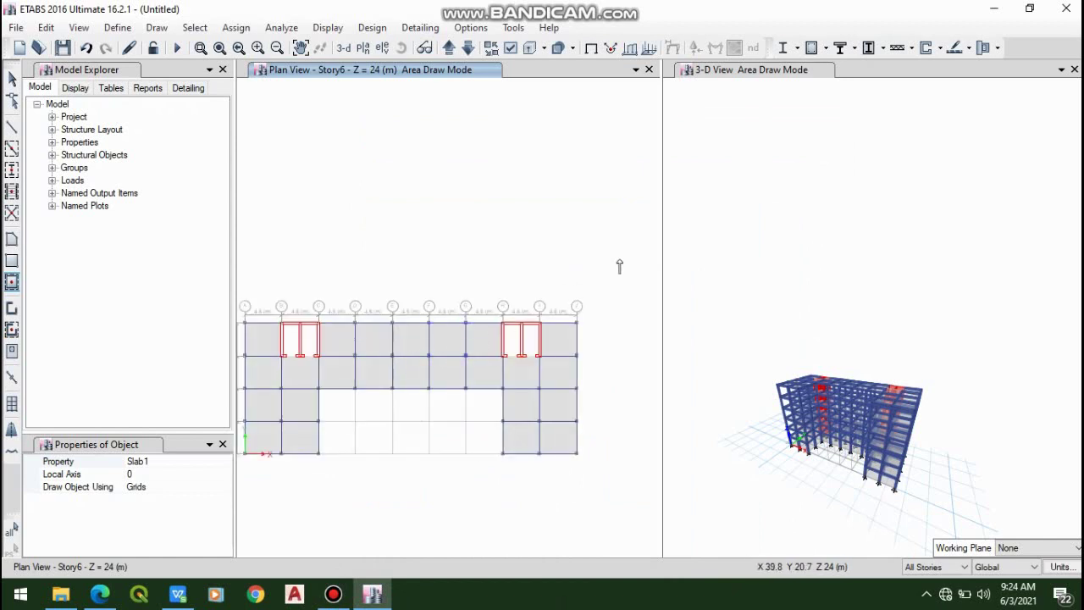
{"action": "scroll", "coordinate": [719, 358], "scroll_direction": "up", "scroll_amount": 3}
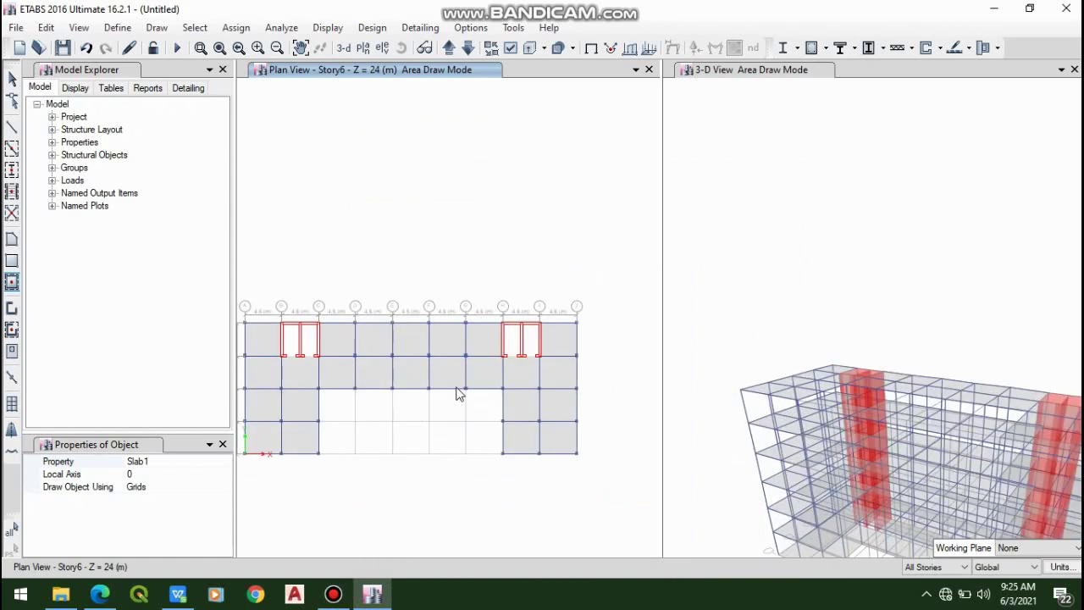
{"action": "scroll", "coordinate": [455, 392], "scroll_direction": "down", "scroll_amount": 3}
{"action": "scroll", "coordinate": [380, 356], "scroll_direction": "up", "scroll_amount": 3}
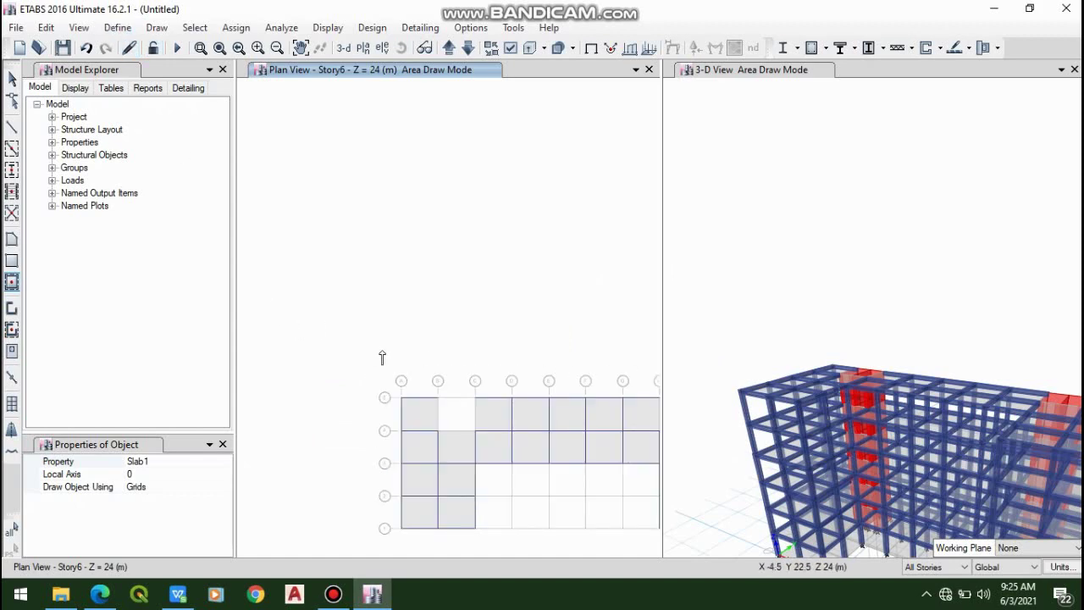
{"action": "scroll", "coordinate": [331, 346], "scroll_direction": "down", "scroll_amount": 3}
{"action": "scroll", "coordinate": [299, 309], "scroll_direction": "up", "scroll_amount": 3}
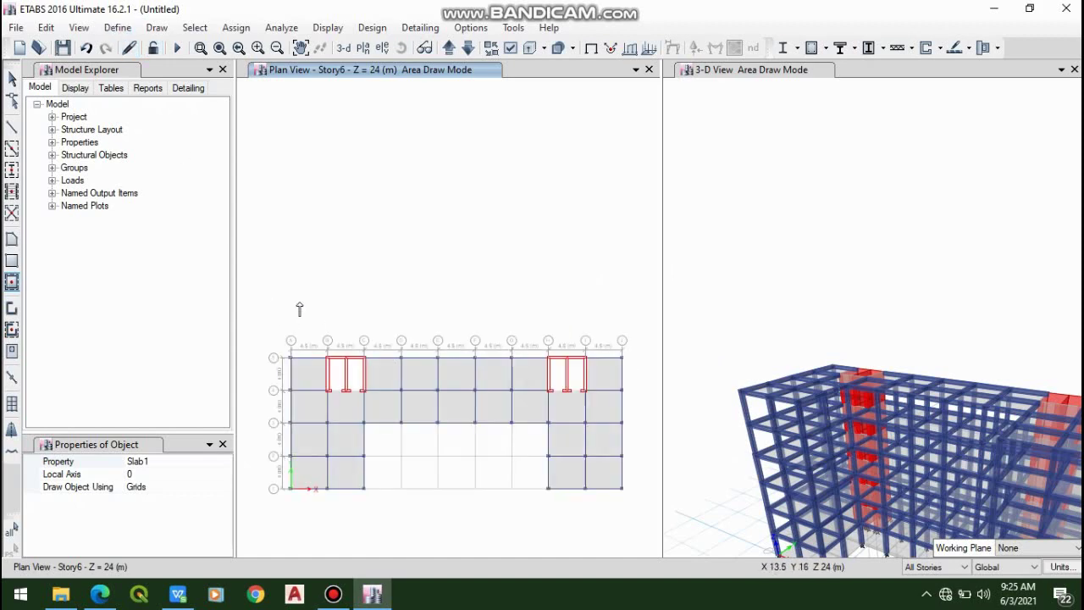
- Review the mass source data of MsSrc1 and accept the existing settings
{"action": "left_click", "coordinate": [120, 28]}
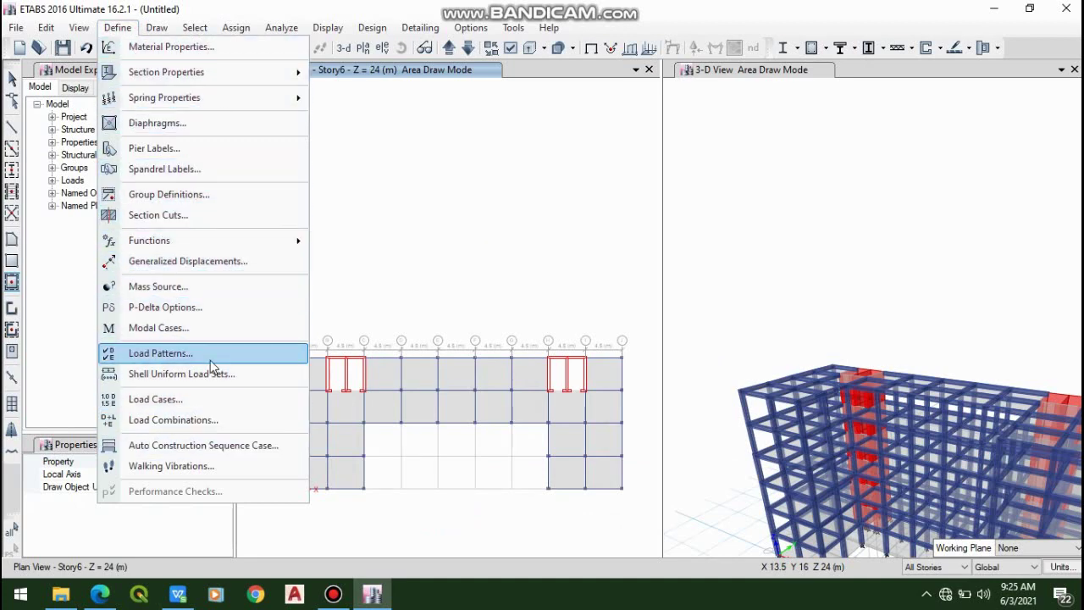
{"action": "left_click", "coordinate": [201, 290]}
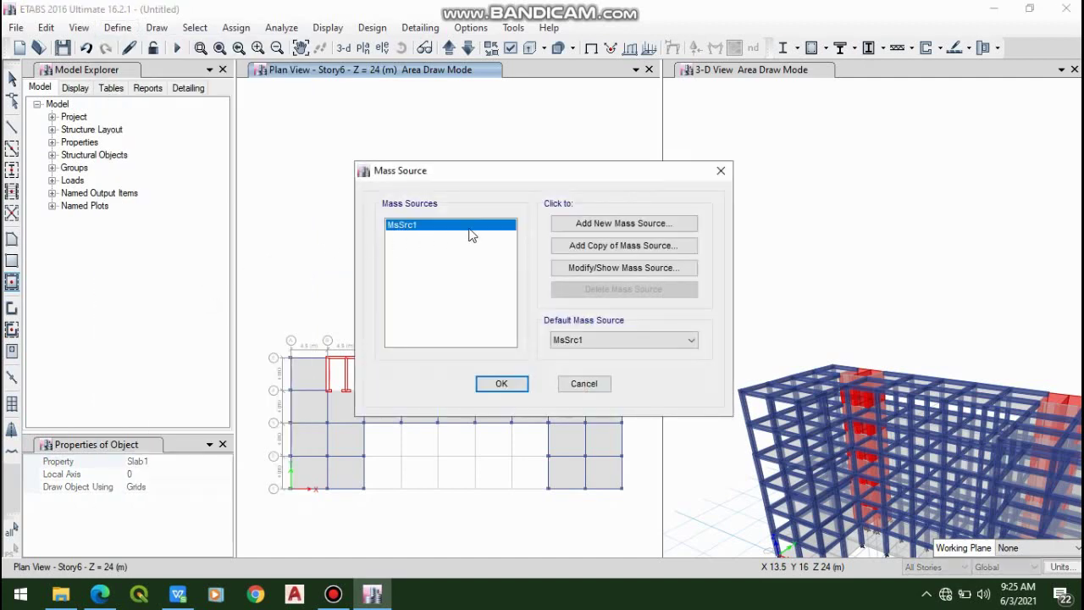
{"action": "left_click", "coordinate": [577, 268]}
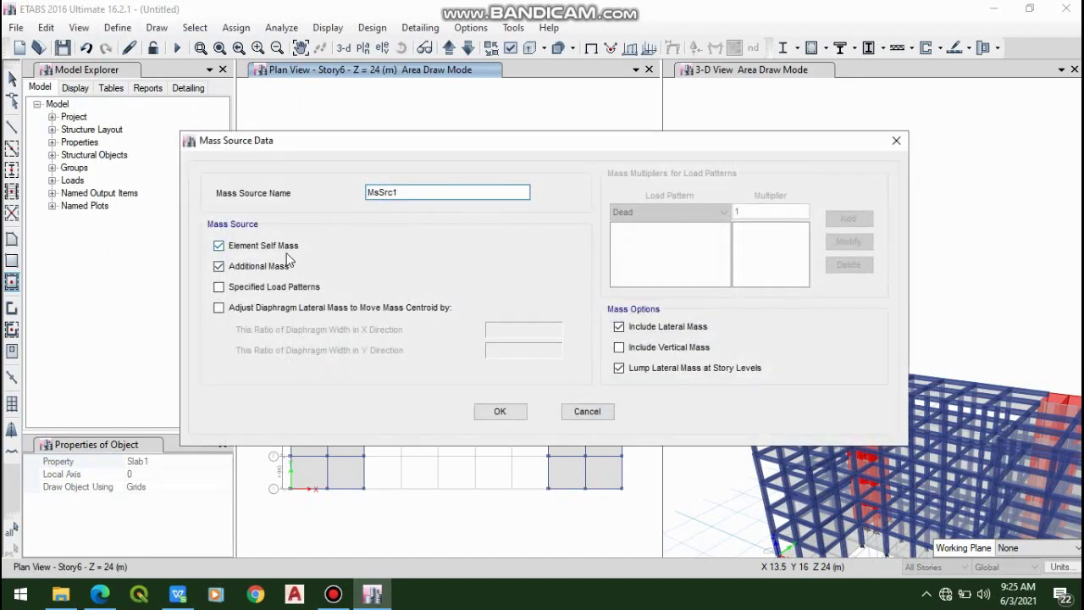
{"action": "left_click", "coordinate": [498, 412]}
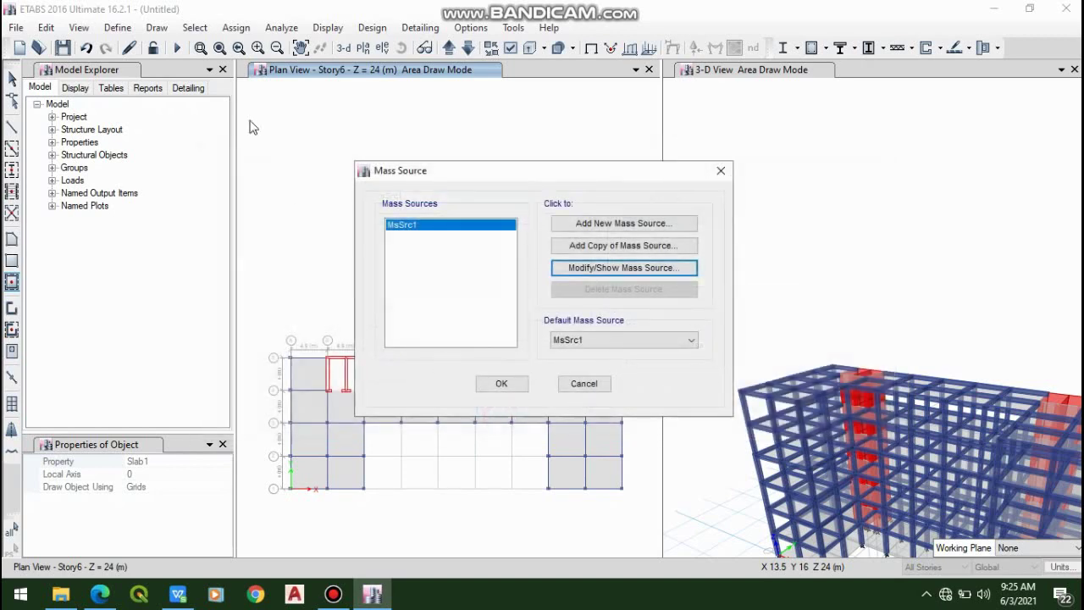
{"action": "left_click", "coordinate": [502, 386]}
{"action": "left_click", "coordinate": [118, 27]}
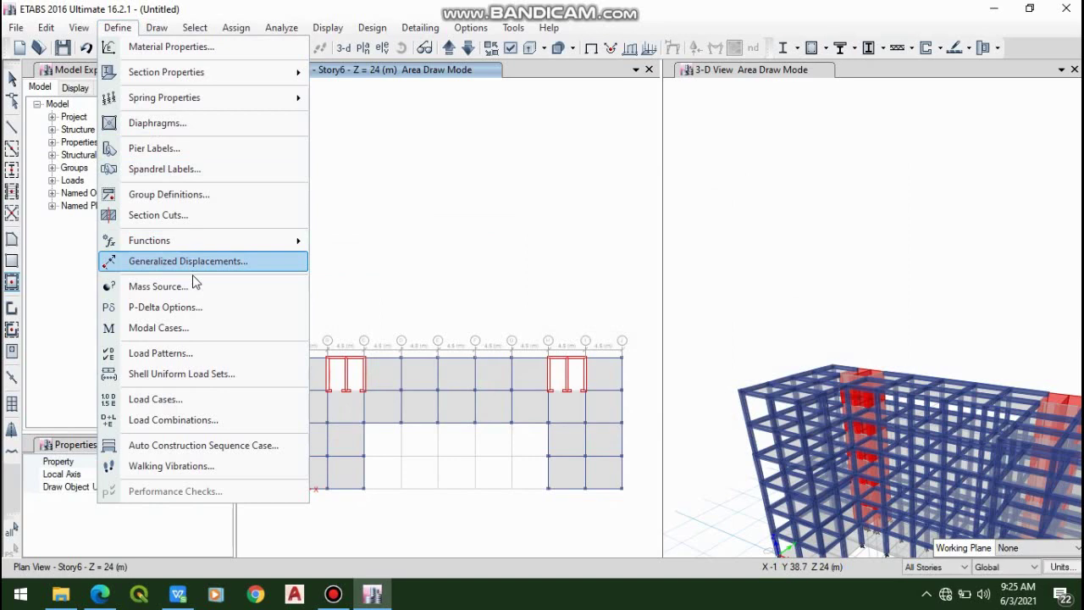
{"action": "left_click", "coordinate": [210, 328]}
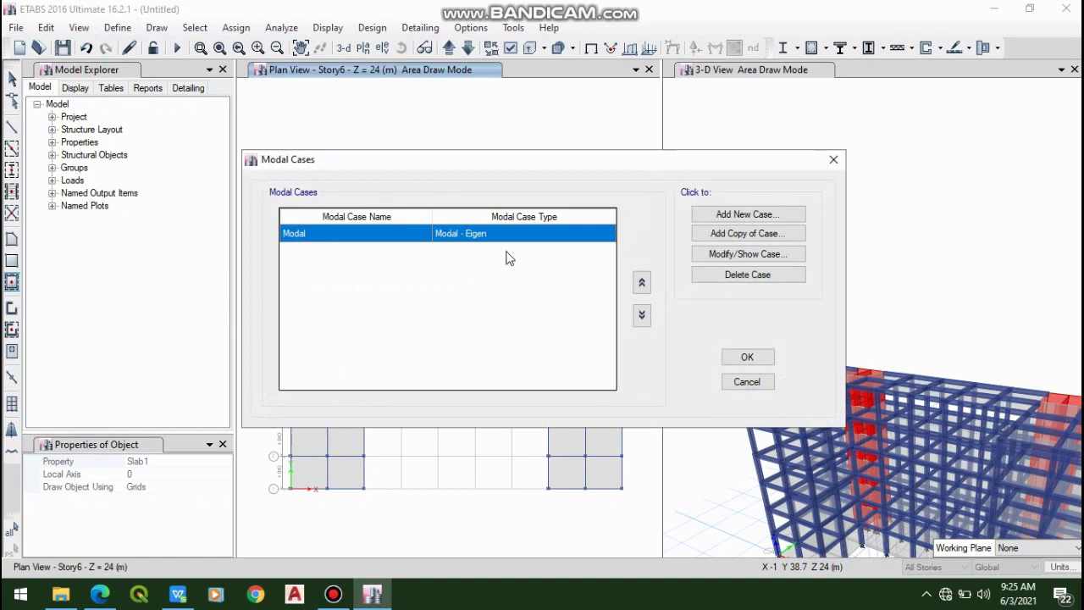
{"action": "left_click", "coordinate": [771, 254]}
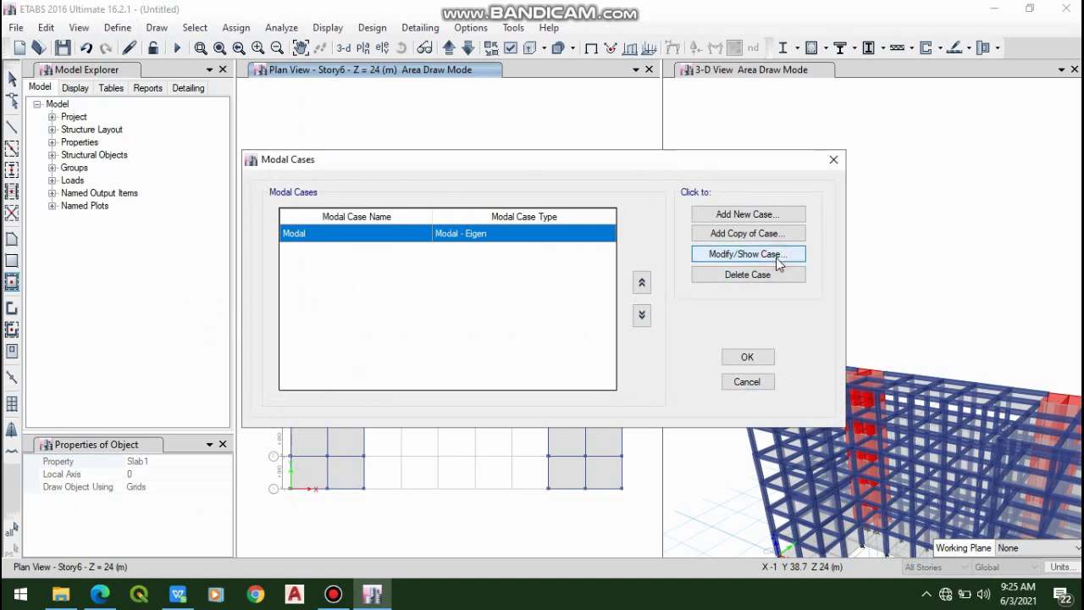
{"action": "left_click", "coordinate": [773, 253]}
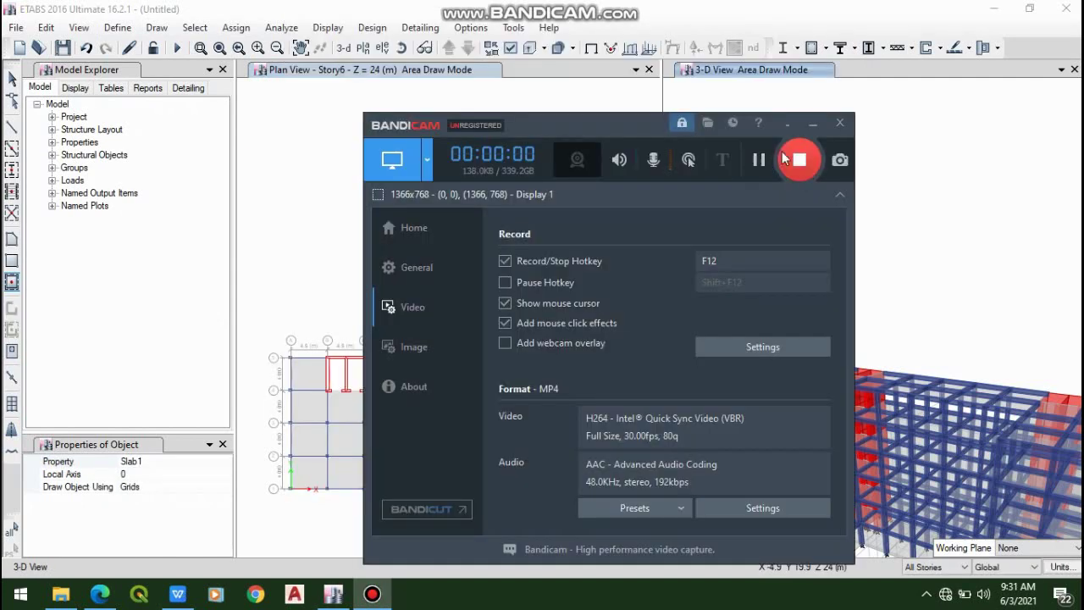
{"action": "left_click", "coordinate": [788, 155]}
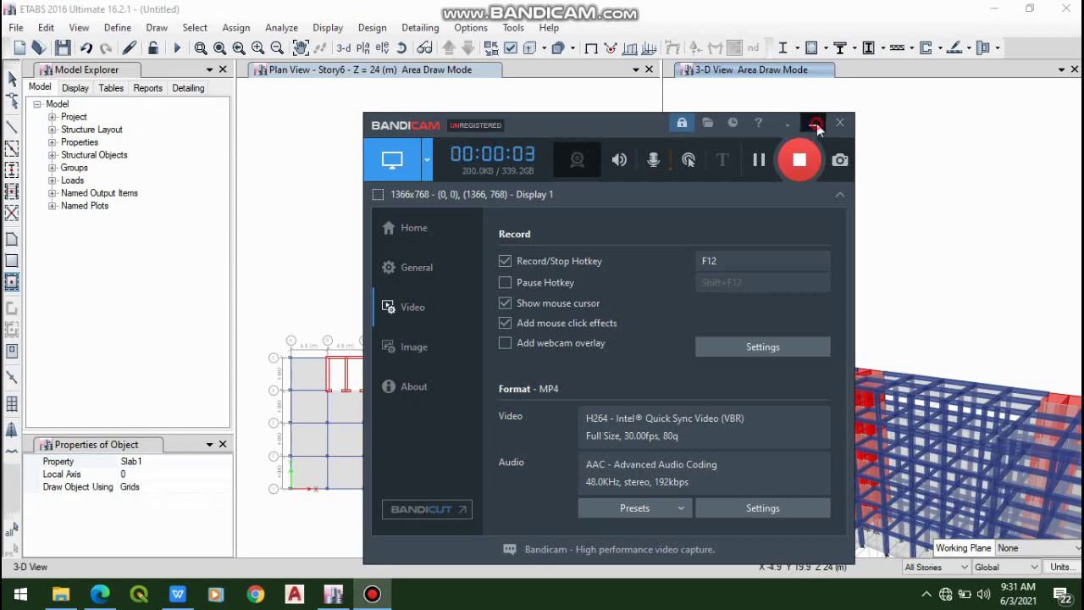
{"action": "left_click", "coordinate": [812, 124]}
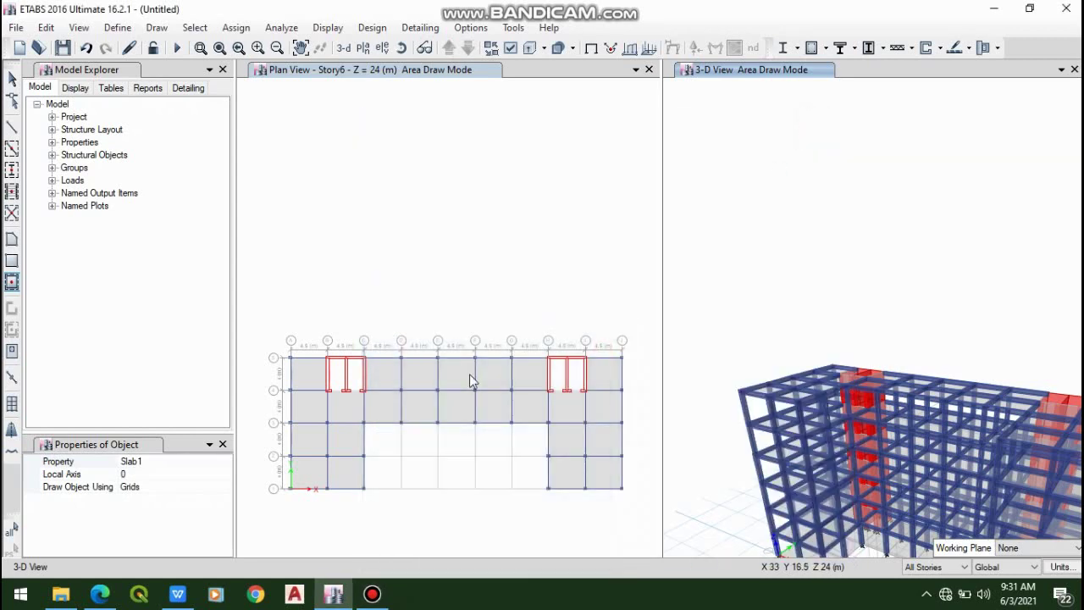
- Check the maximum number of modes in the Modal case's data and accept the existing settings
{"action": "left_click", "coordinate": [120, 29]}
{"action": "left_click", "coordinate": [161, 327]}
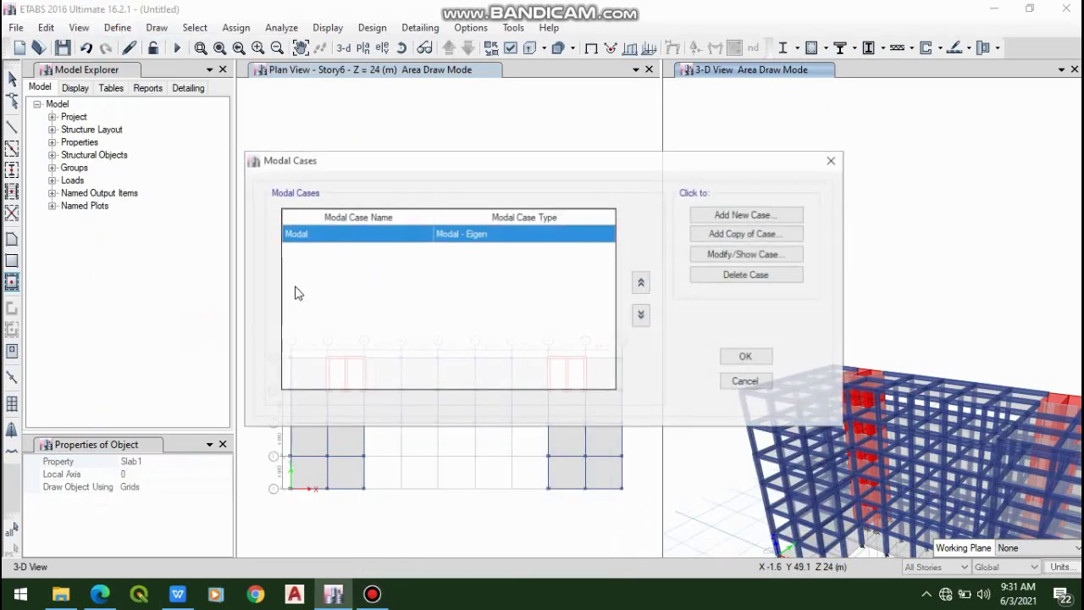
{"action": "left_click", "coordinate": [748, 256]}
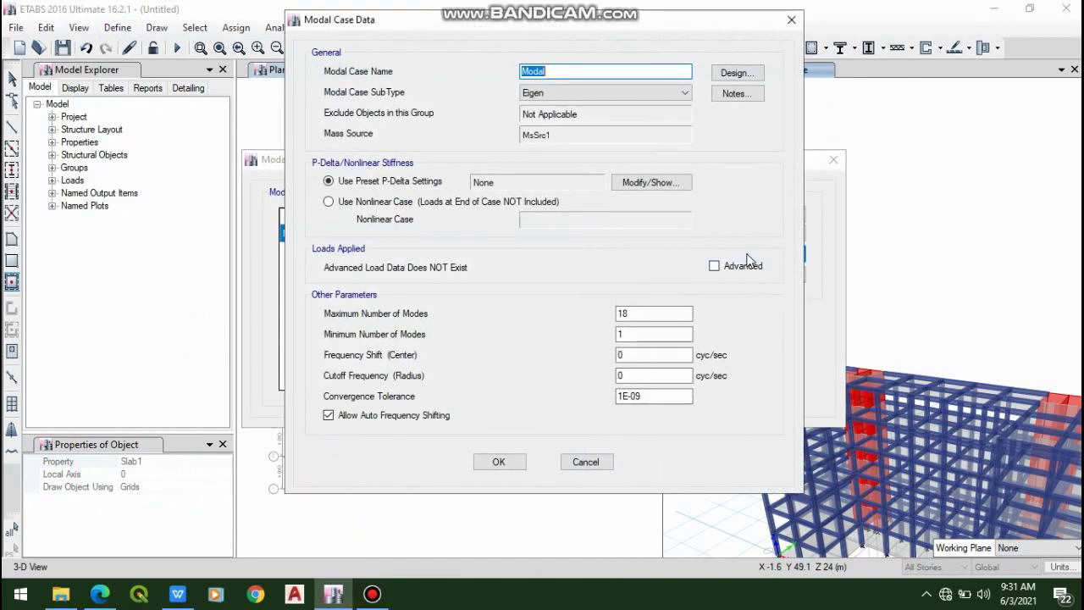
{"action": "left_click", "coordinate": [654, 315]}
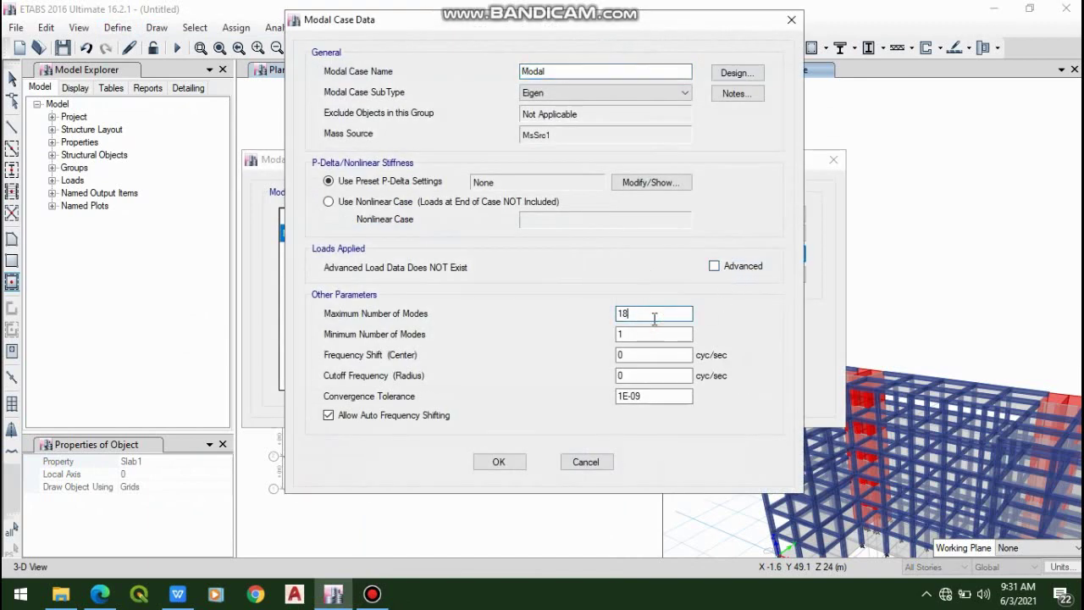
{"action": "double_click", "coordinate": [654, 317]}
{"action": "left_click", "coordinate": [660, 315]}
{"action": "left_click", "coordinate": [652, 315]}
{"action": "left_click", "coordinate": [512, 458]}
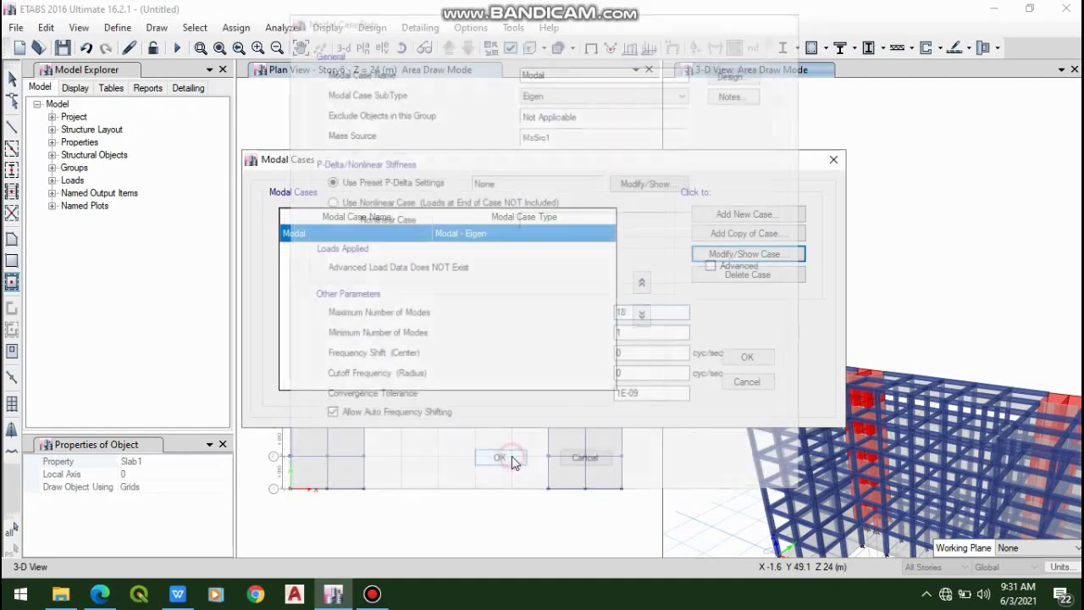
{"action": "left_click", "coordinate": [735, 358]}
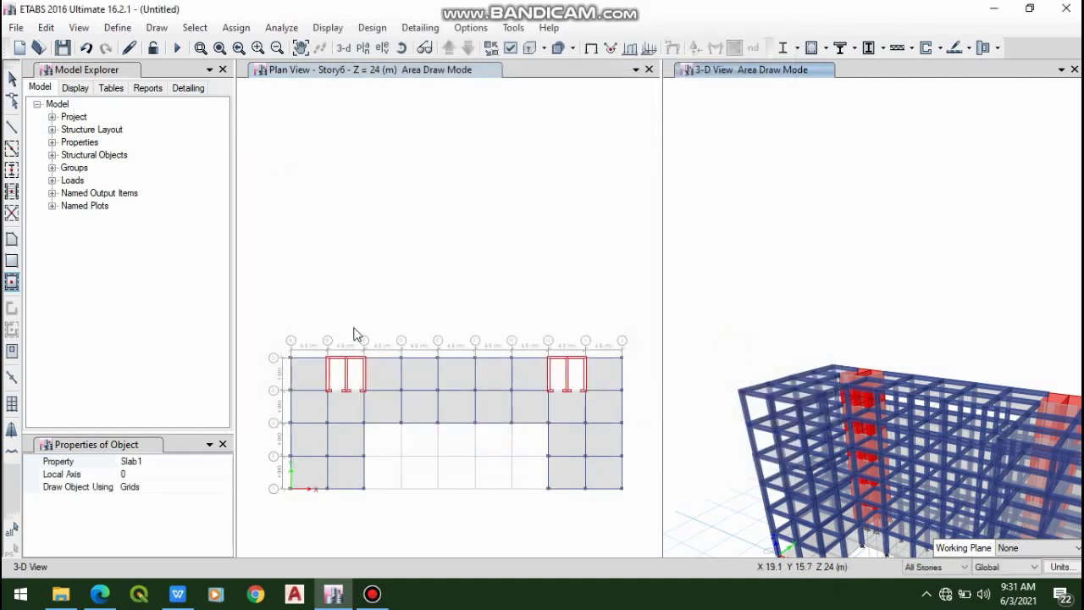
{"action": "left_click", "coordinate": [103, 29]}
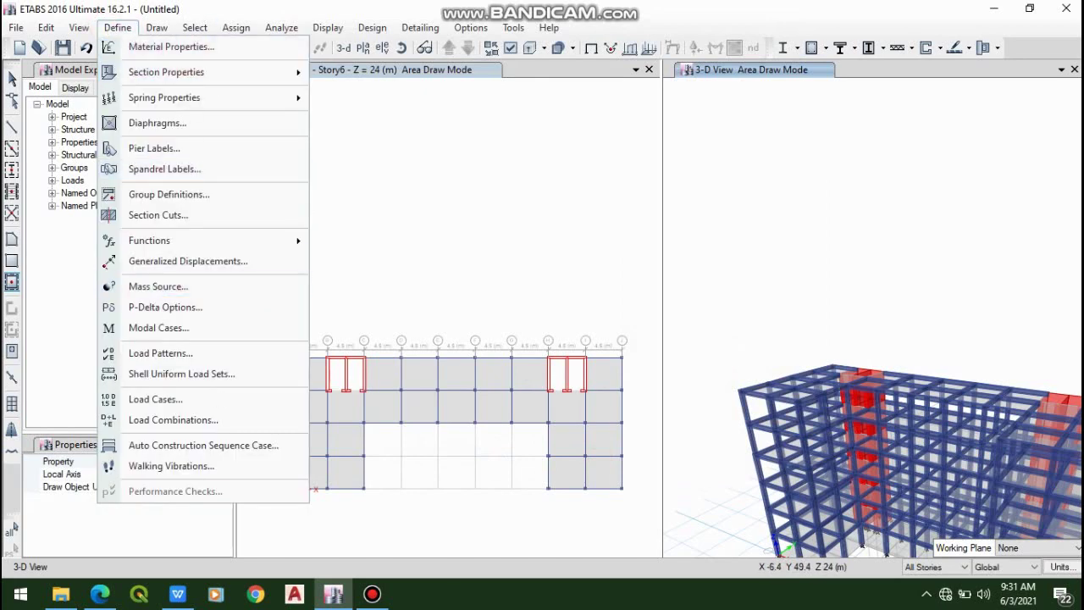
{"action": "mouse_move", "coordinate": [203, 244]}
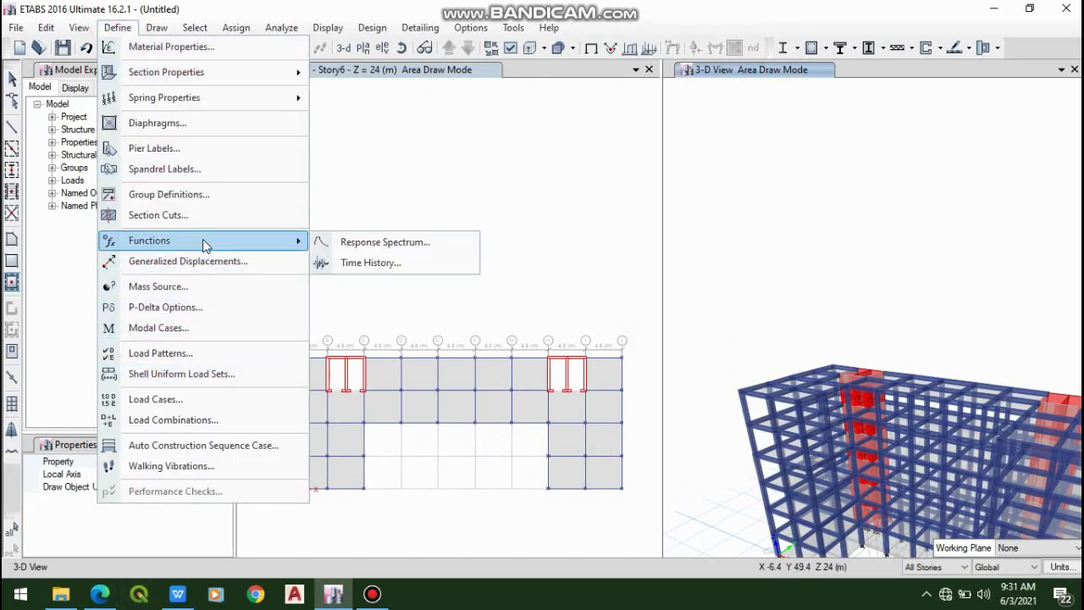
{"action": "left_click", "coordinate": [368, 243]}
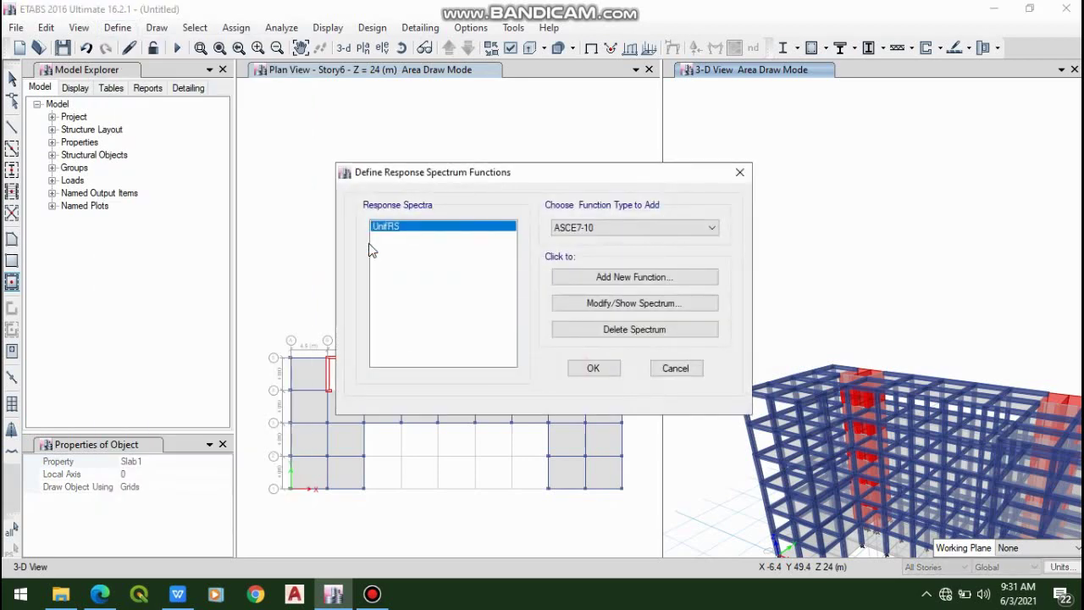
{"action": "left_click", "coordinate": [612, 227]}
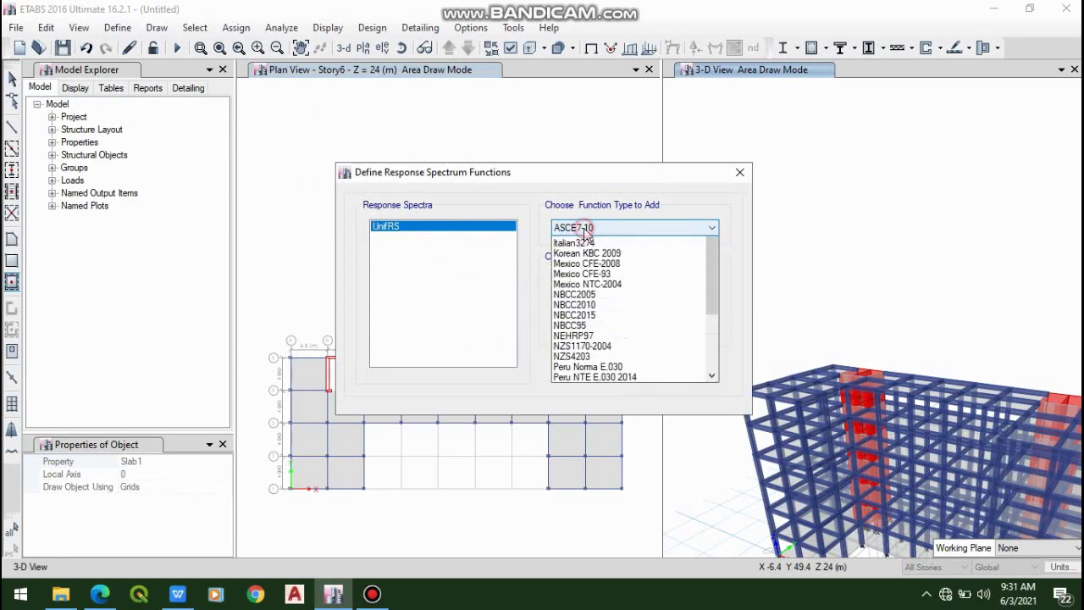
{"action": "scroll", "coordinate": [619, 421], "scroll_direction": "down", "scroll_amount": 2}
{"action": "scroll", "coordinate": [618, 421], "scroll_direction": "down", "scroll_amount": 1}
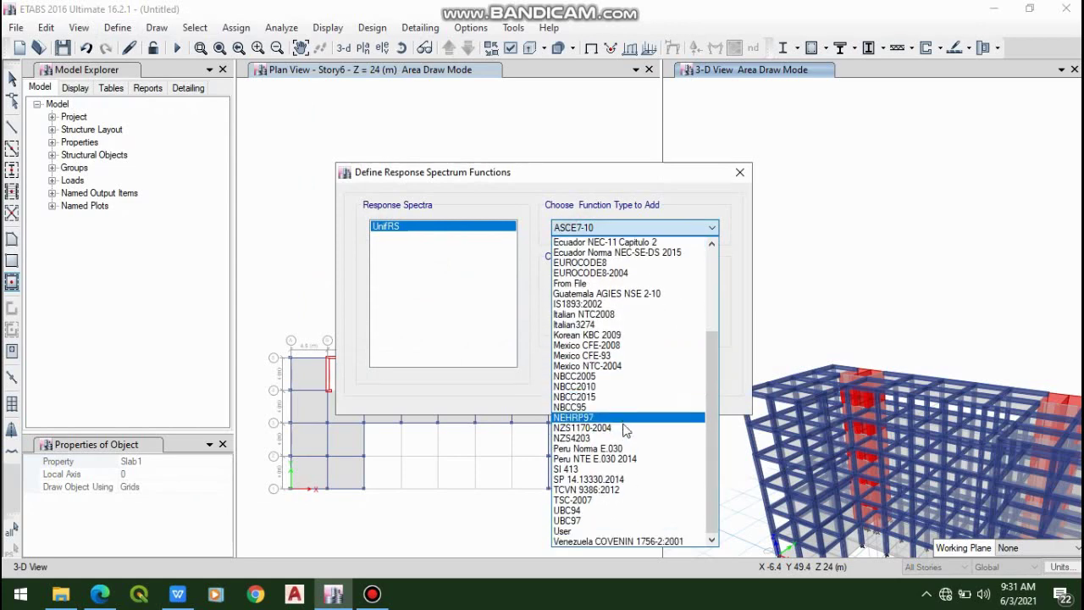
{"action": "left_click", "coordinate": [627, 525]}
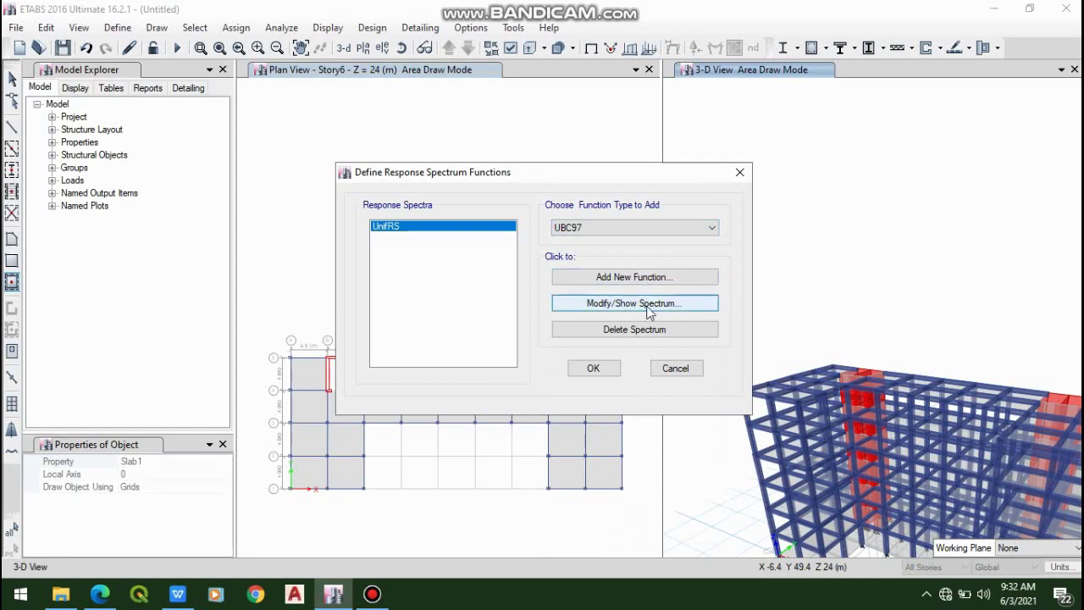
{"action": "left_click", "coordinate": [646, 276]}
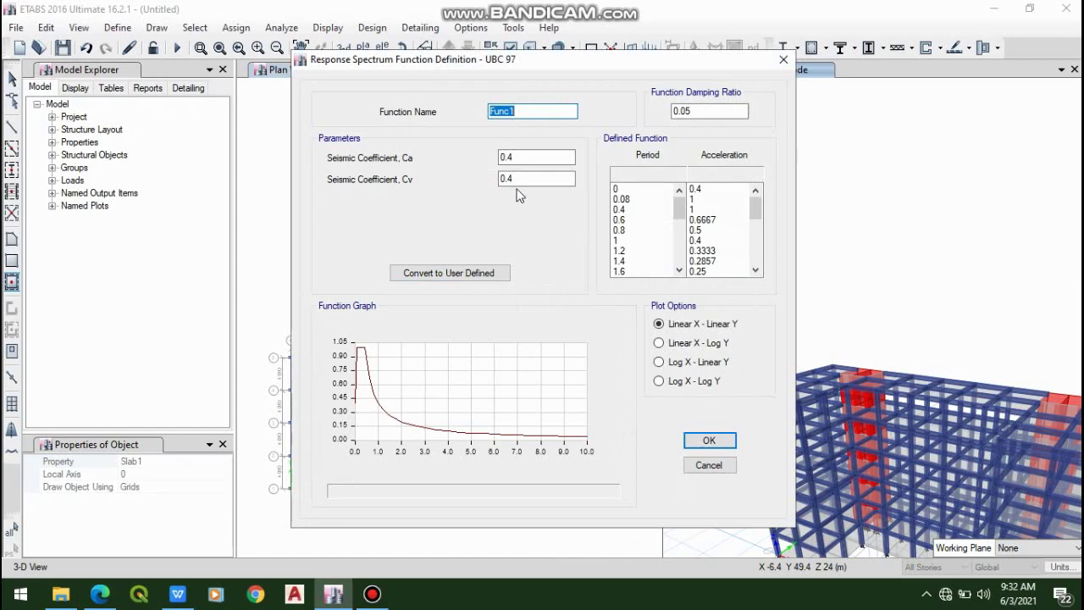
{"action": "left_click", "coordinate": [536, 159]}
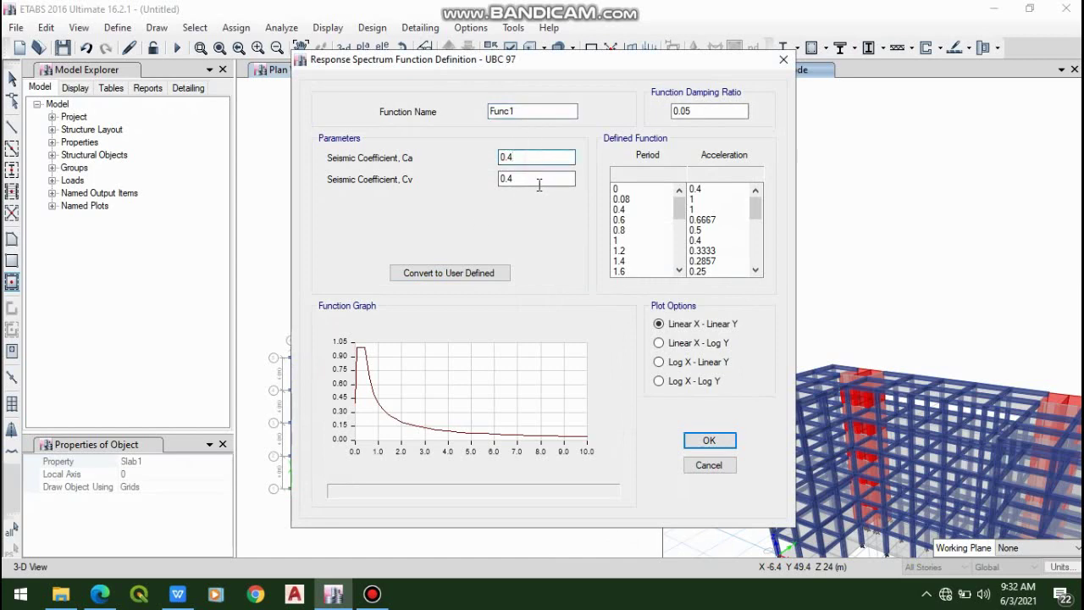
{"action": "left_click", "coordinate": [538, 180]}
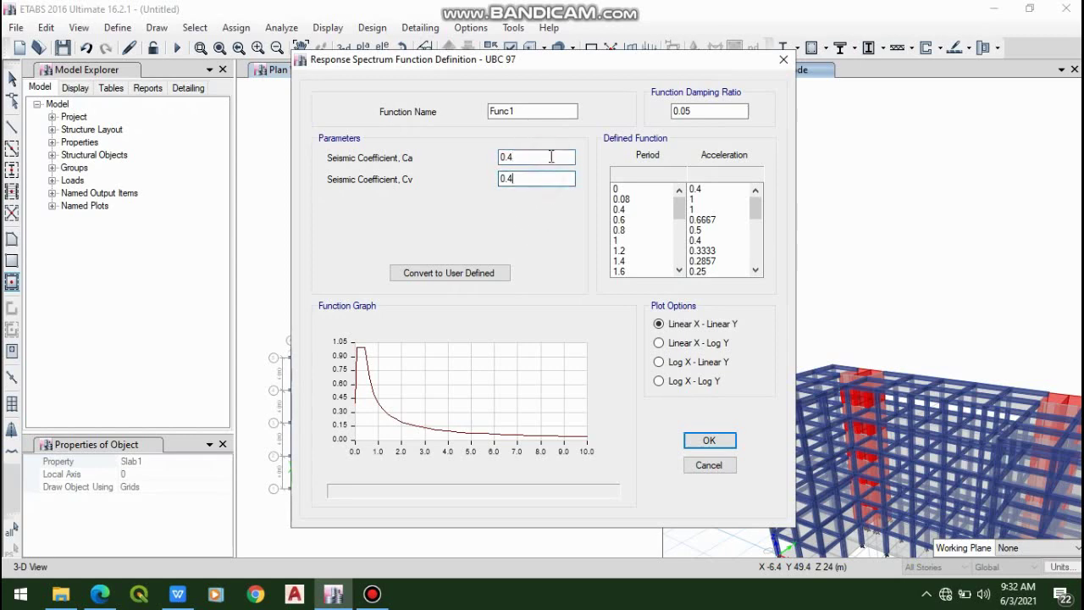
{"action": "left_click", "coordinate": [551, 156]}
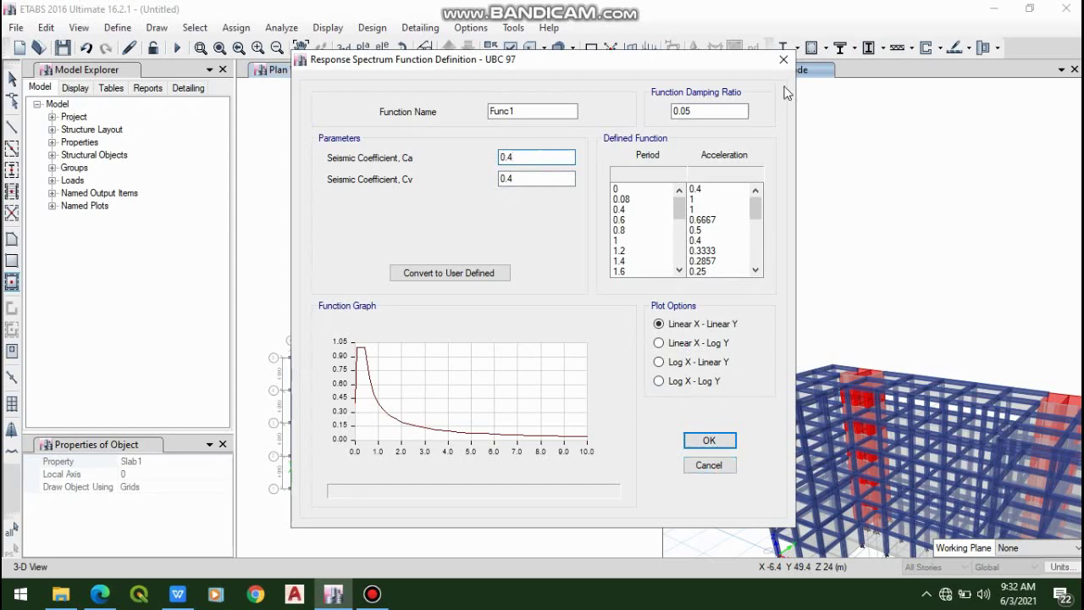
{"action": "left_click", "coordinate": [783, 61]}
{"action": "left_click", "coordinate": [744, 172]}
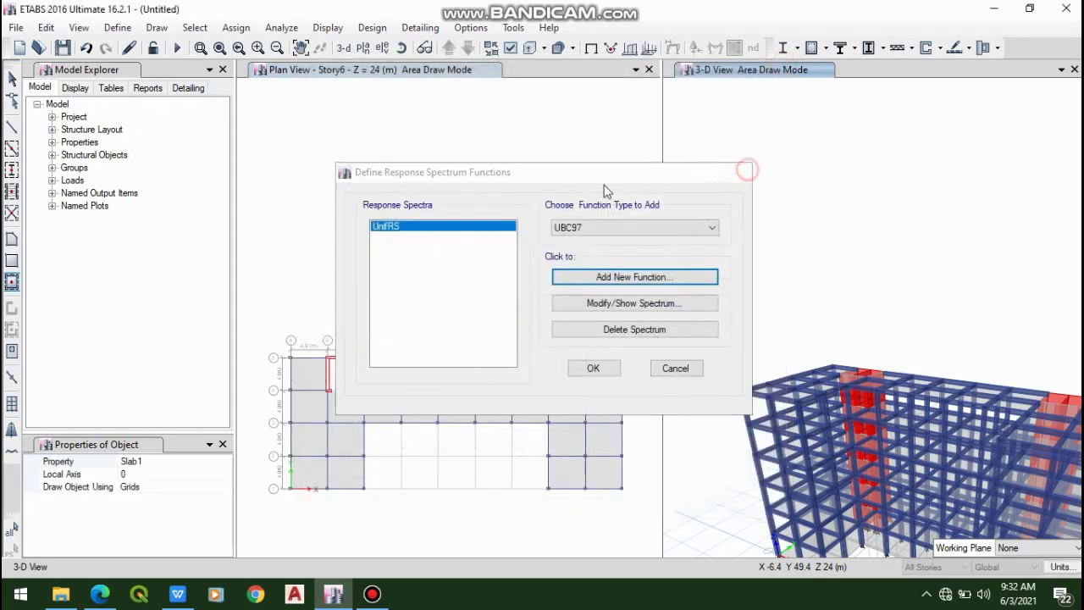
- Check the seismic coefficients Ca and Cv in the lateral load data of the EQ_STATIC load pattern
{"action": "left_click", "coordinate": [124, 28]}
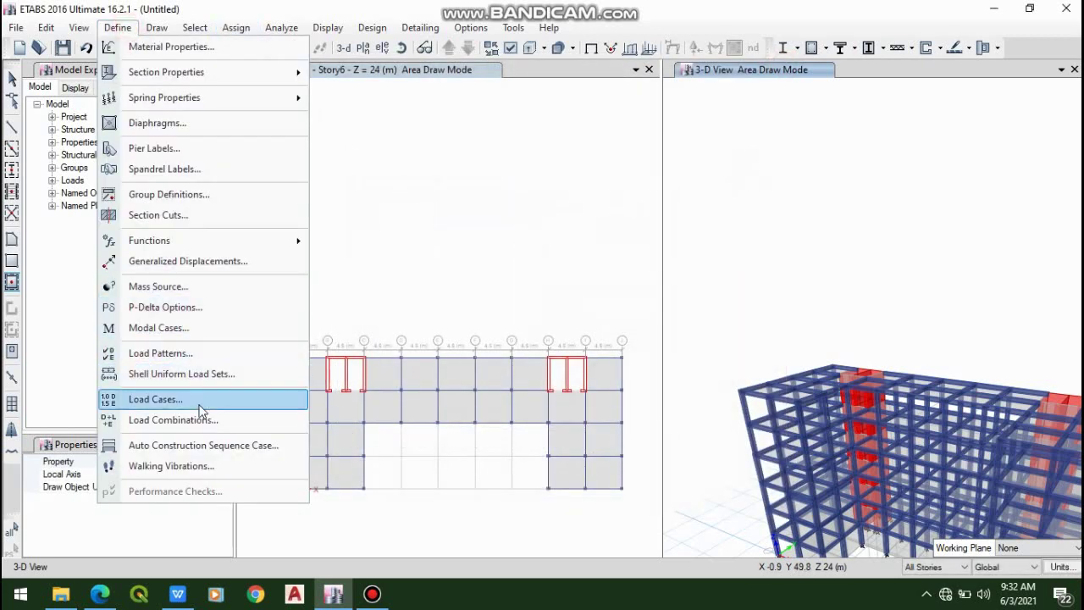
{"action": "left_click", "coordinate": [161, 353]}
{"action": "left_click", "coordinate": [514, 302]}
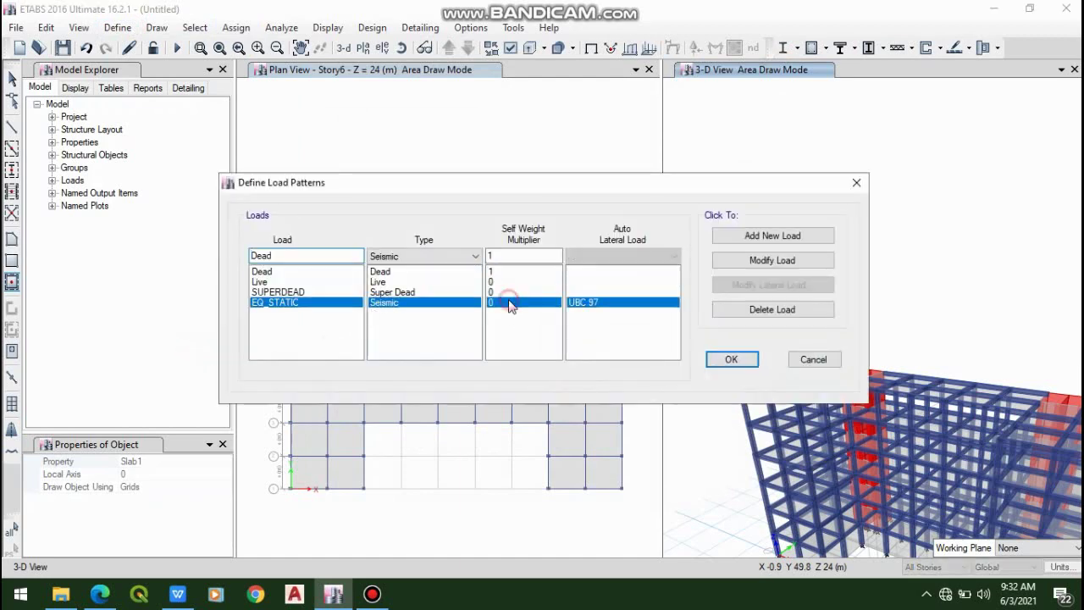
{"action": "left_click", "coordinate": [774, 289]}
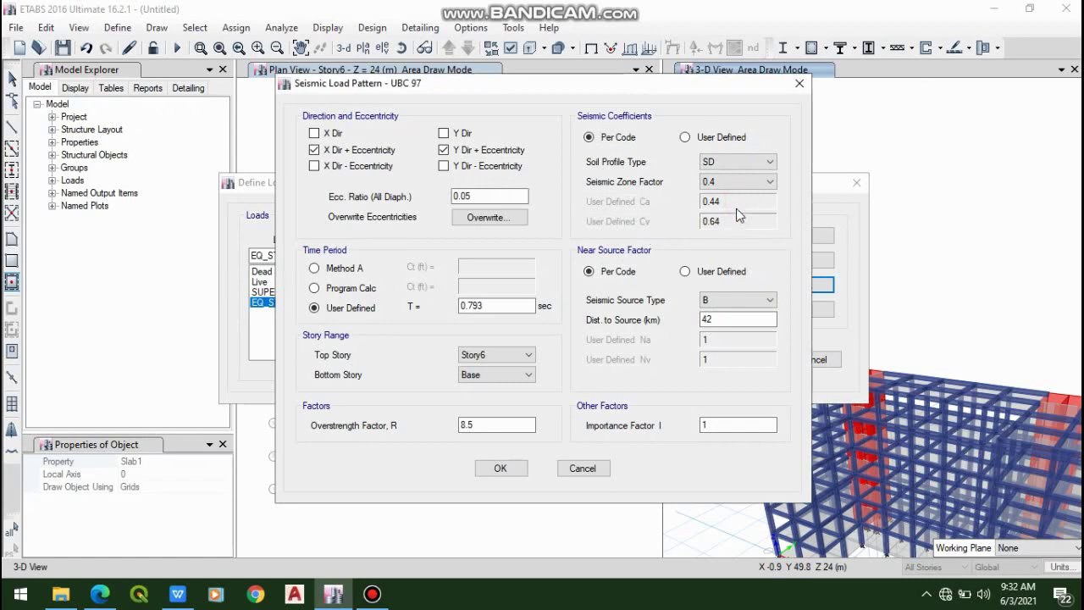
{"action": "left_click", "coordinate": [799, 83]}
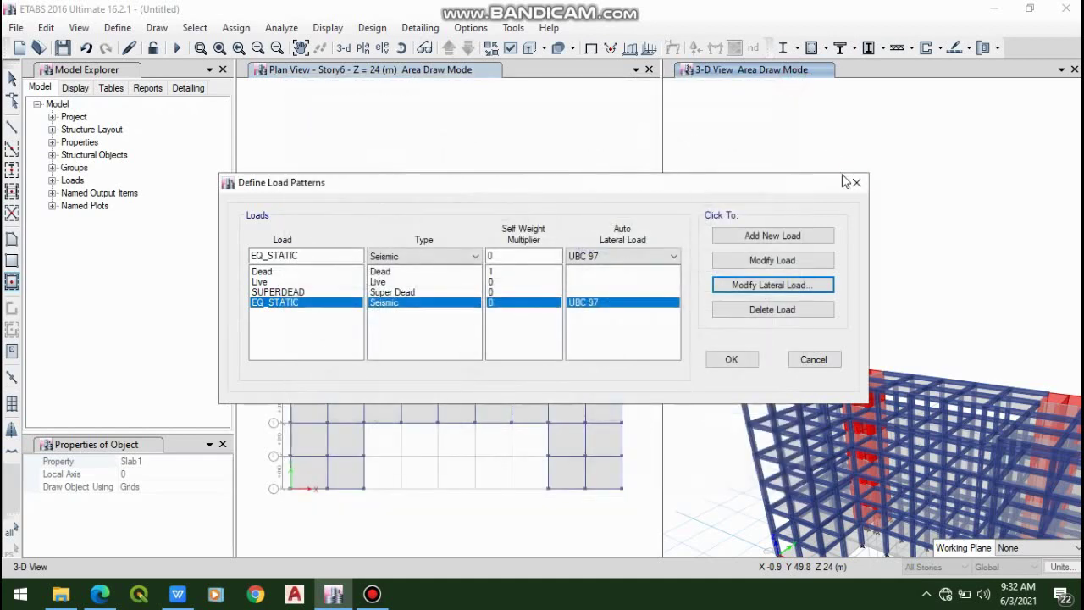
{"action": "left_click", "coordinate": [852, 187]}
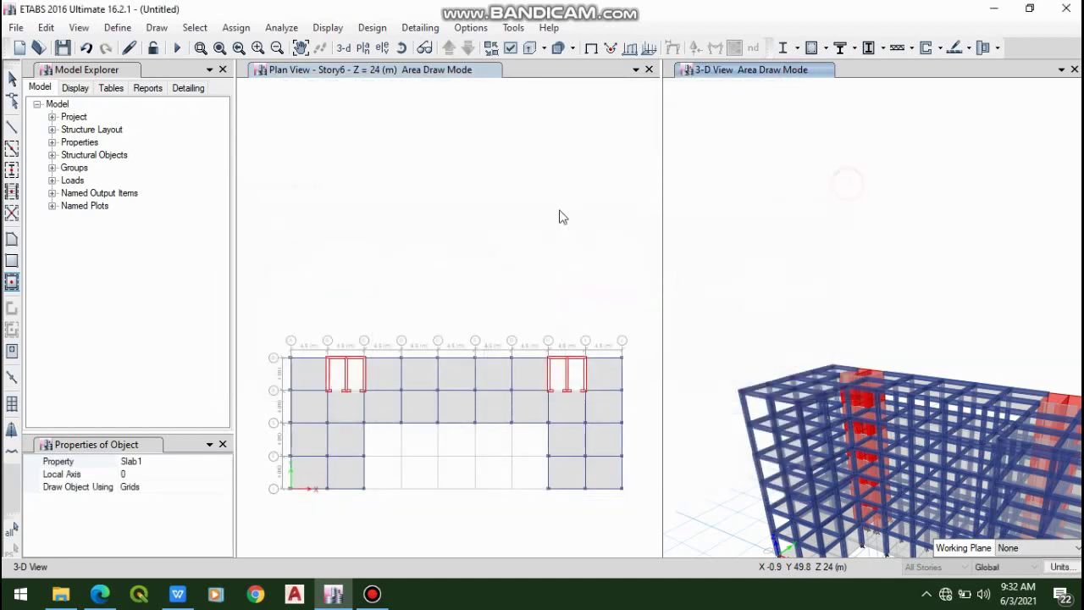
- Add a new response spectrum function of type UBC97
{"action": "left_click", "coordinate": [110, 31]}
{"action": "mouse_move", "coordinate": [244, 244]}
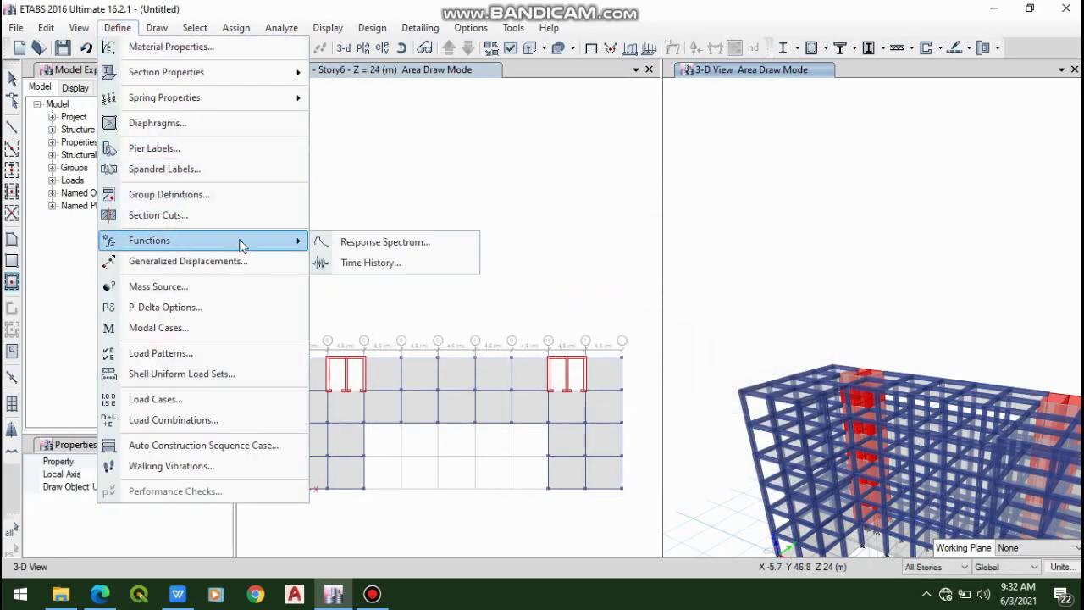
{"action": "left_click", "coordinate": [407, 244]}
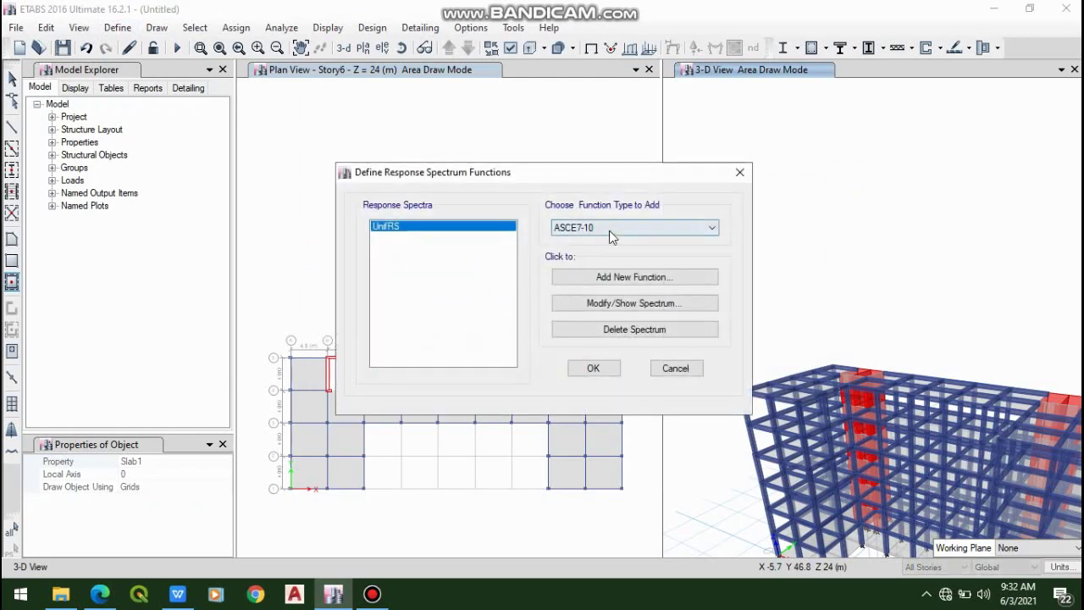
{"action": "left_click", "coordinate": [612, 227]}
{"action": "scroll", "coordinate": [627, 440], "scroll_direction": "down", "scroll_amount": 3}
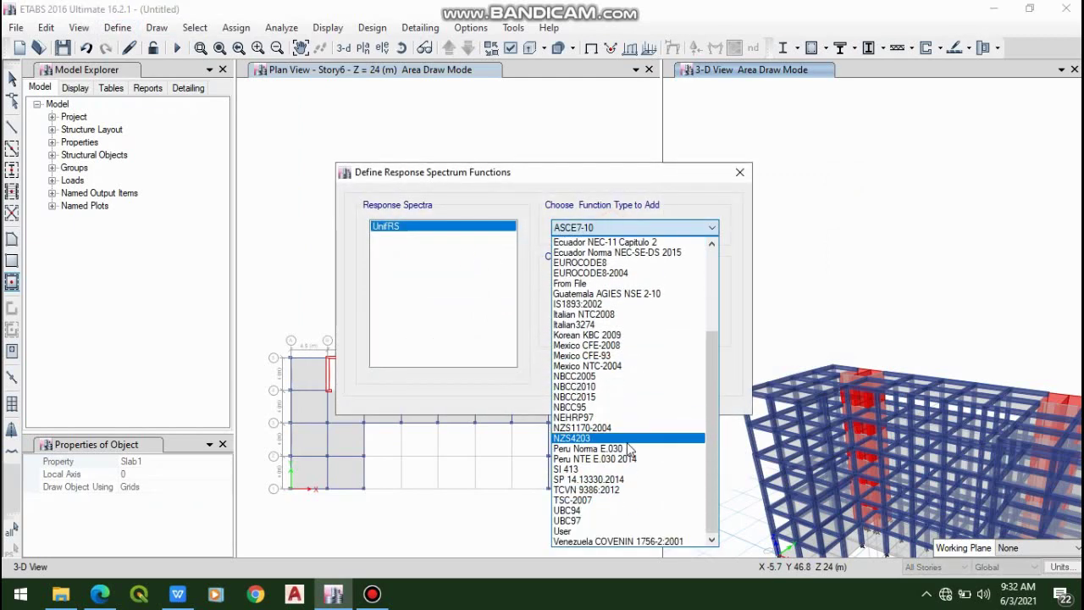
{"action": "left_click", "coordinate": [621, 521]}
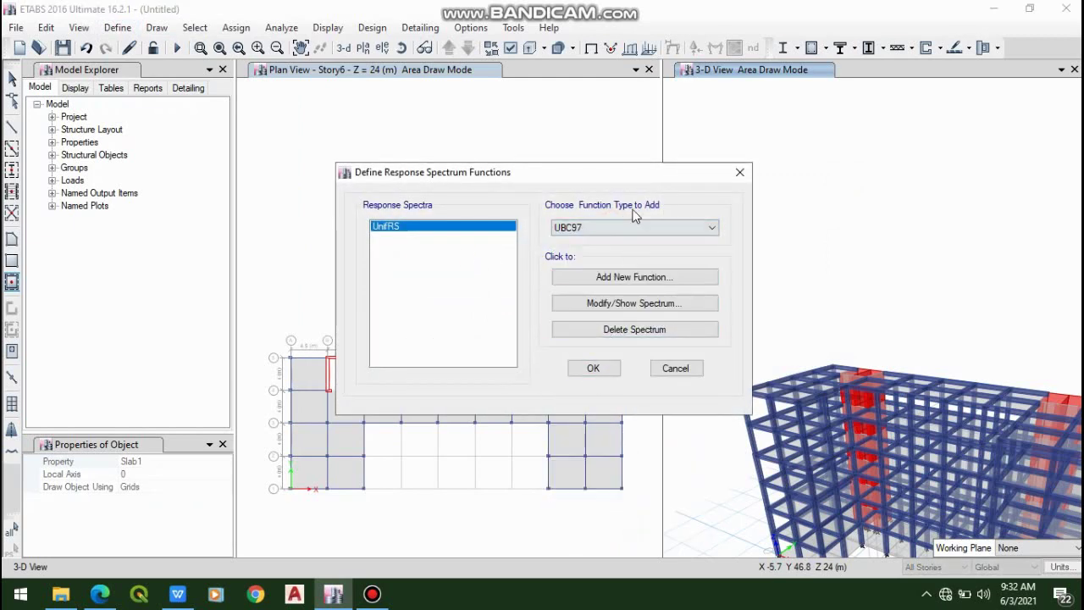
{"action": "left_click", "coordinate": [644, 278]}
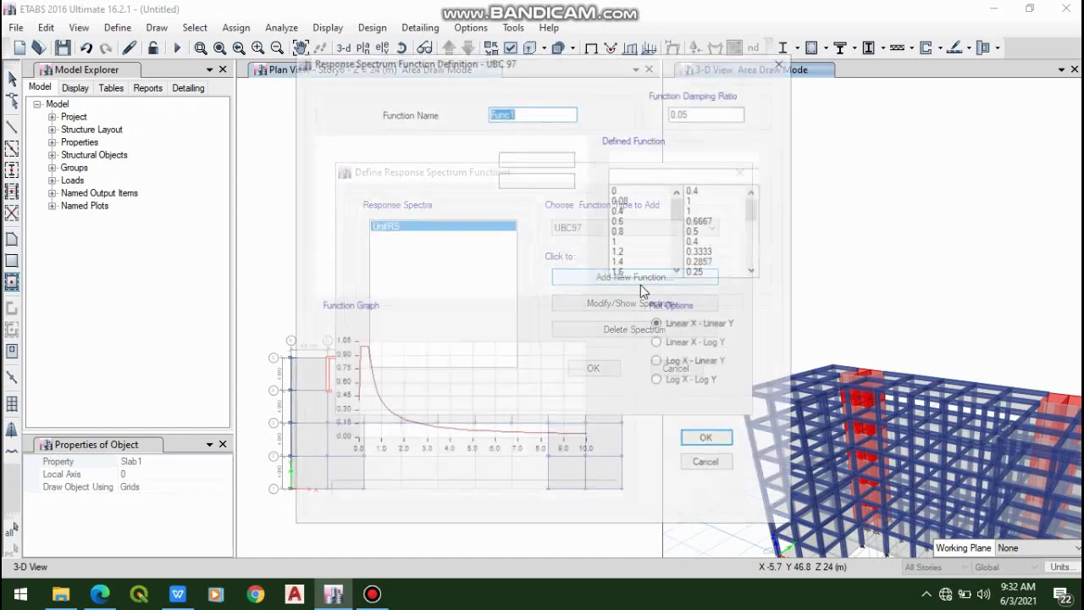
- Set the UBC97 function's seismic coefficients to Ca 0.44 and Cv 0.64 and accept the definition
{"action": "left_click", "coordinate": [534, 159]}
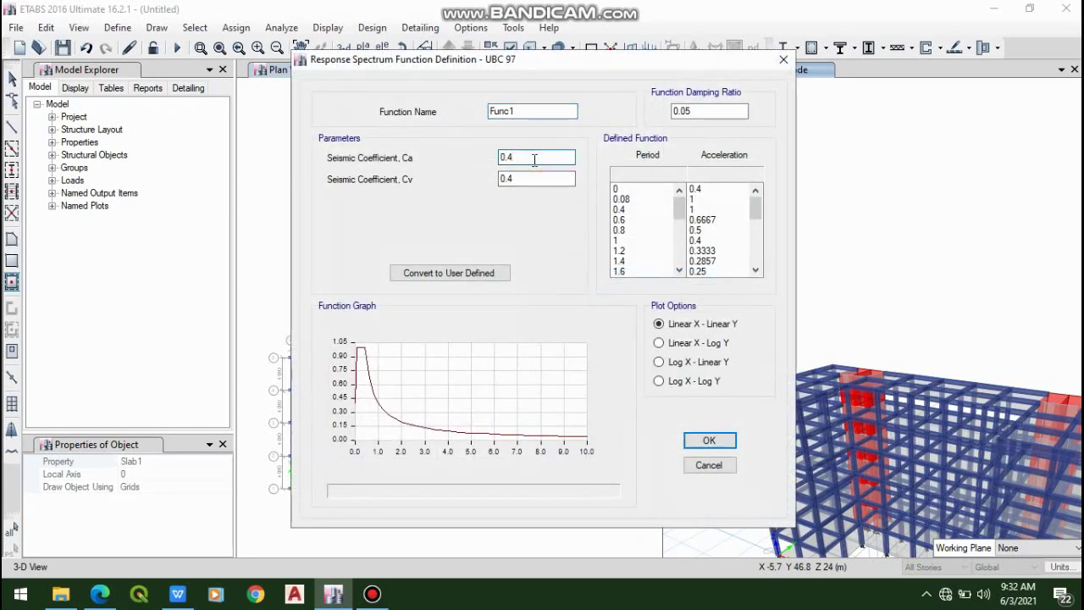
{"action": "type", "text": "4"}
{"action": "left_click", "coordinate": [537, 179]}
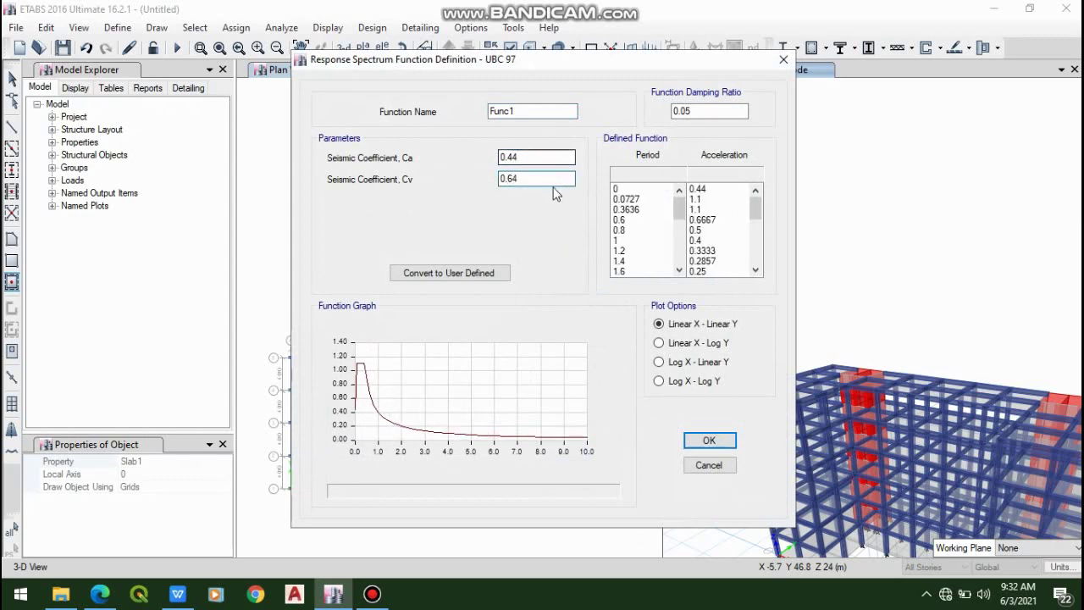
{"action": "left_click", "coordinate": [552, 160]}
{"action": "left_click", "coordinate": [549, 175]}
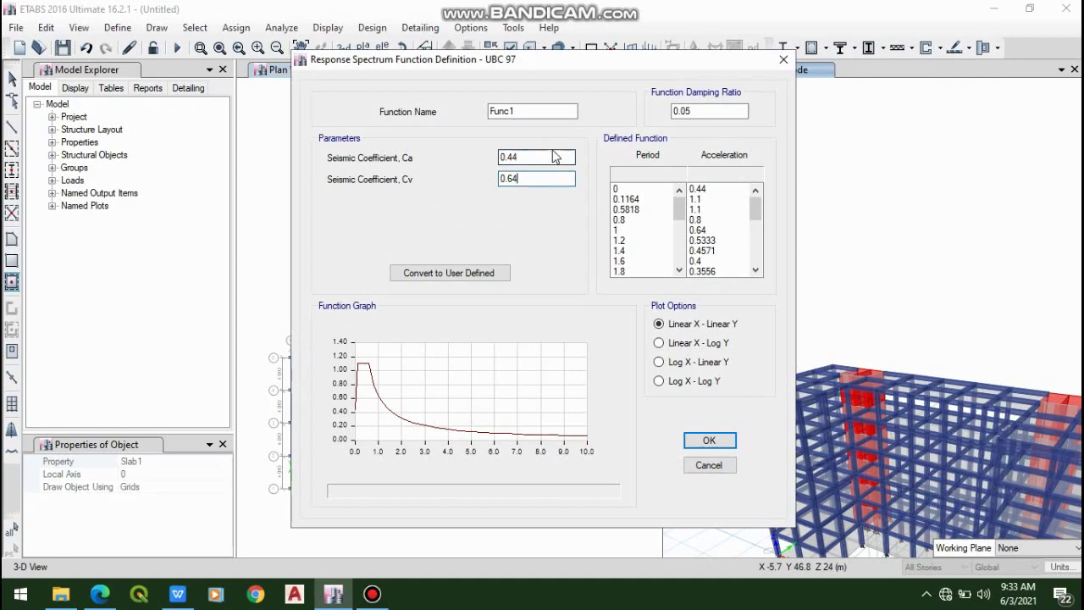
{"action": "left_click", "coordinate": [710, 442]}
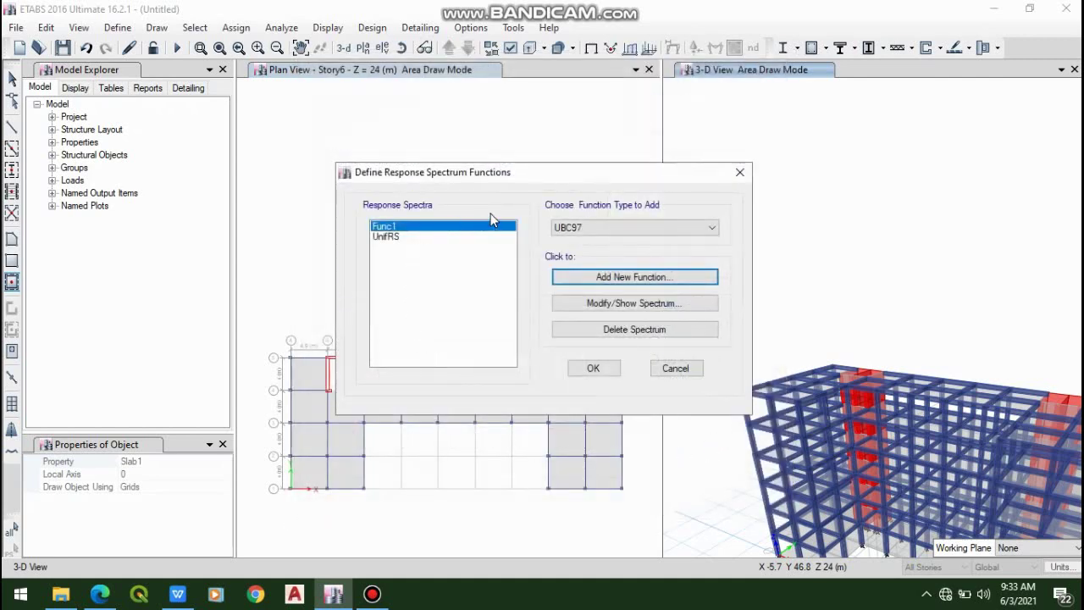
- Rename the response spectrum function Func1 as RSA and accept the list of functions
{"action": "left_click", "coordinate": [450, 238]}
{"action": "left_click", "coordinate": [447, 227]}
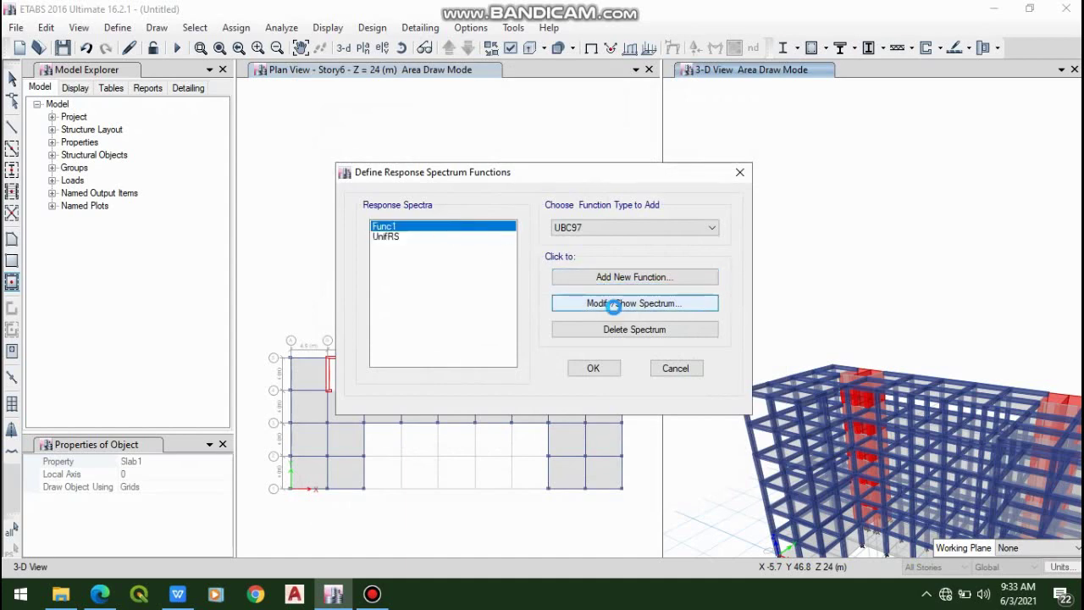
{"action": "left_click", "coordinate": [617, 303]}
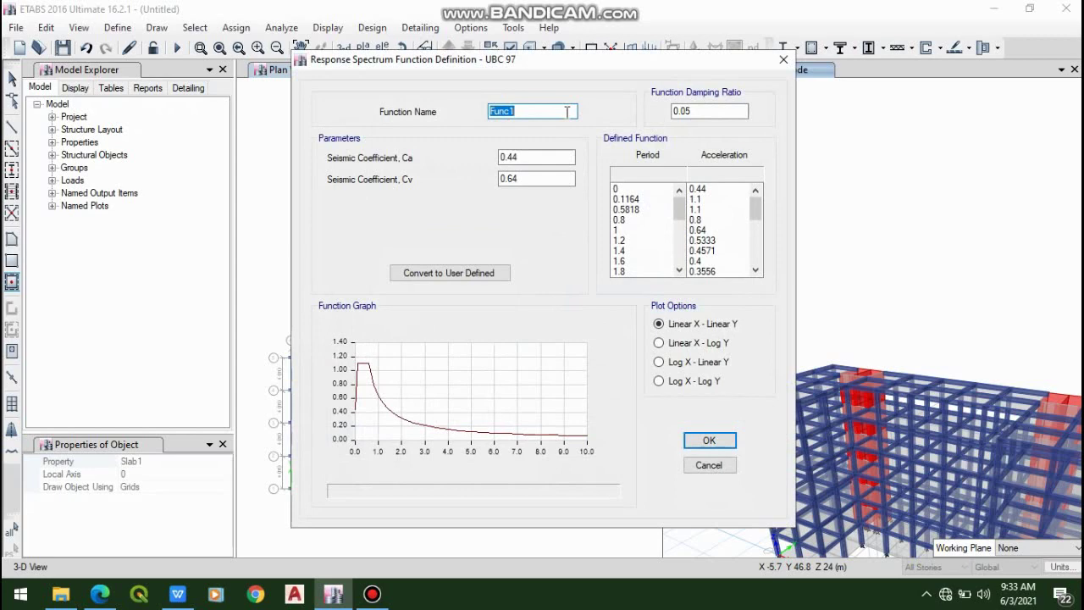
{"action": "key", "text": "BackSpace"}
{"action": "left_click", "coordinate": [705, 440]}
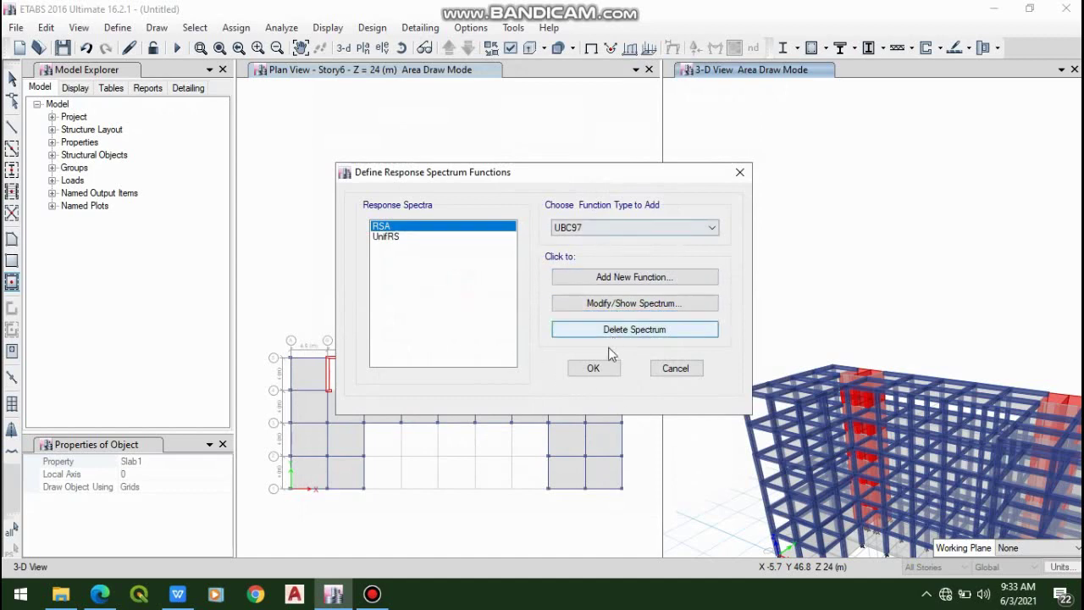
{"action": "left_click", "coordinate": [593, 367]}
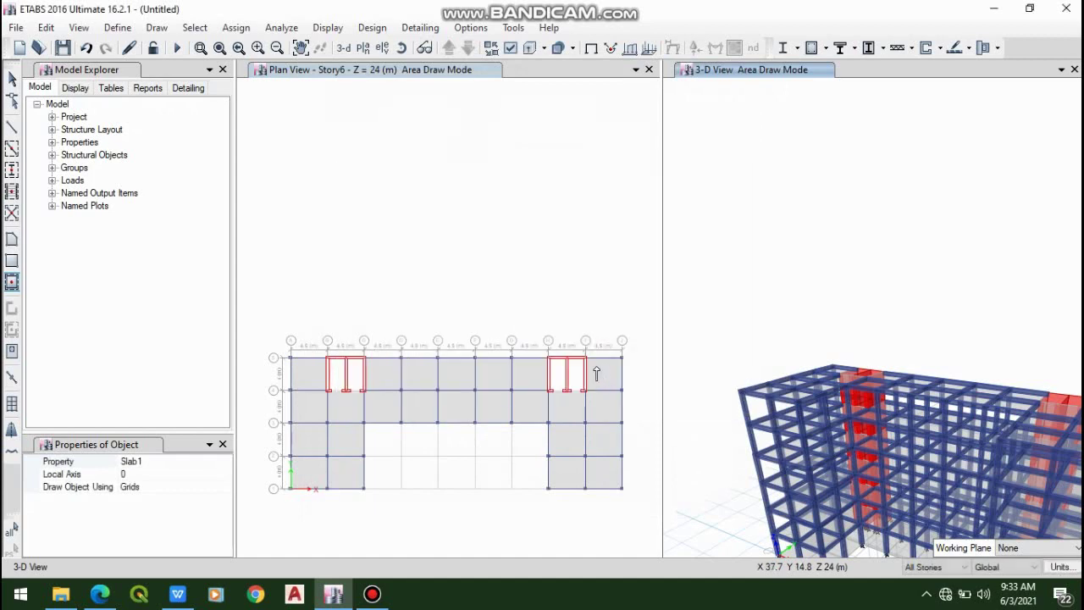
- Examine the function types available for time history functions without adding one
{"action": "left_click", "coordinate": [118, 27]}
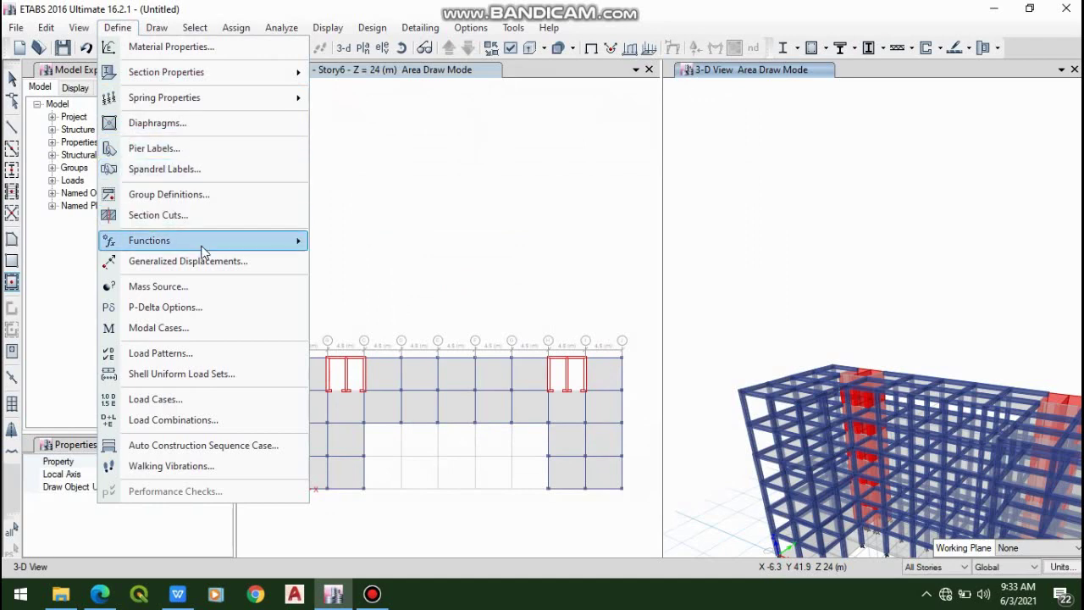
{"action": "mouse_move", "coordinate": [204, 252]}
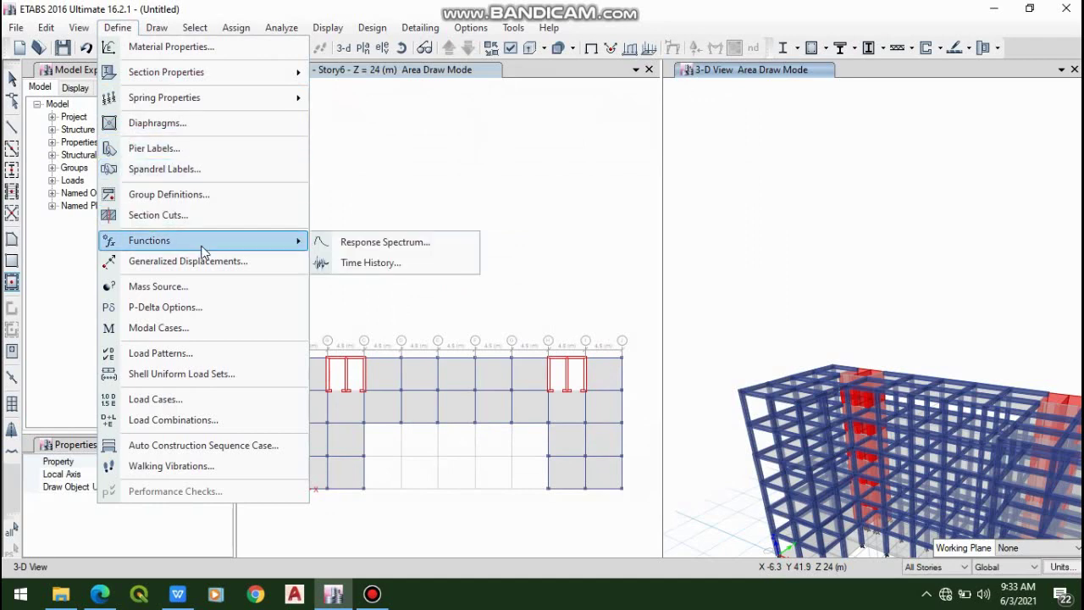
{"action": "left_click", "coordinate": [362, 264]}
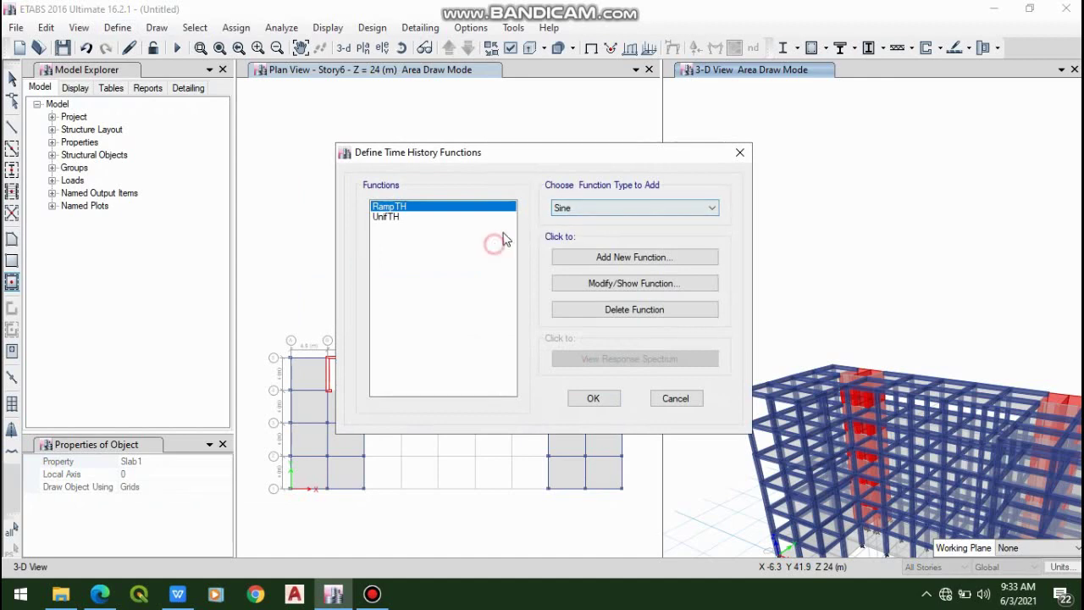
{"action": "left_click", "coordinate": [579, 206]}
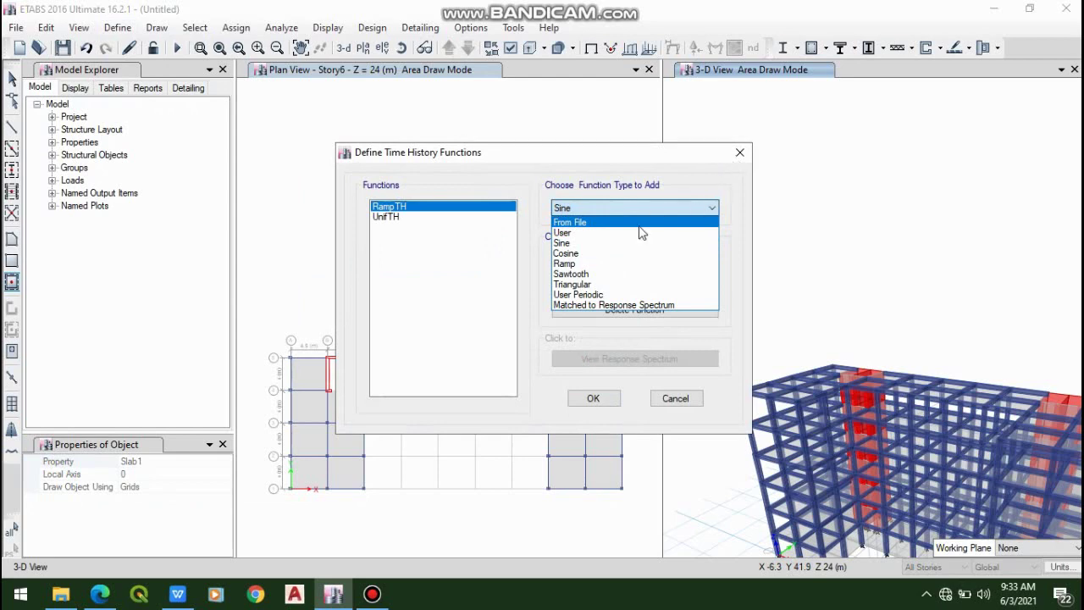
{"action": "left_click", "coordinate": [734, 168]}
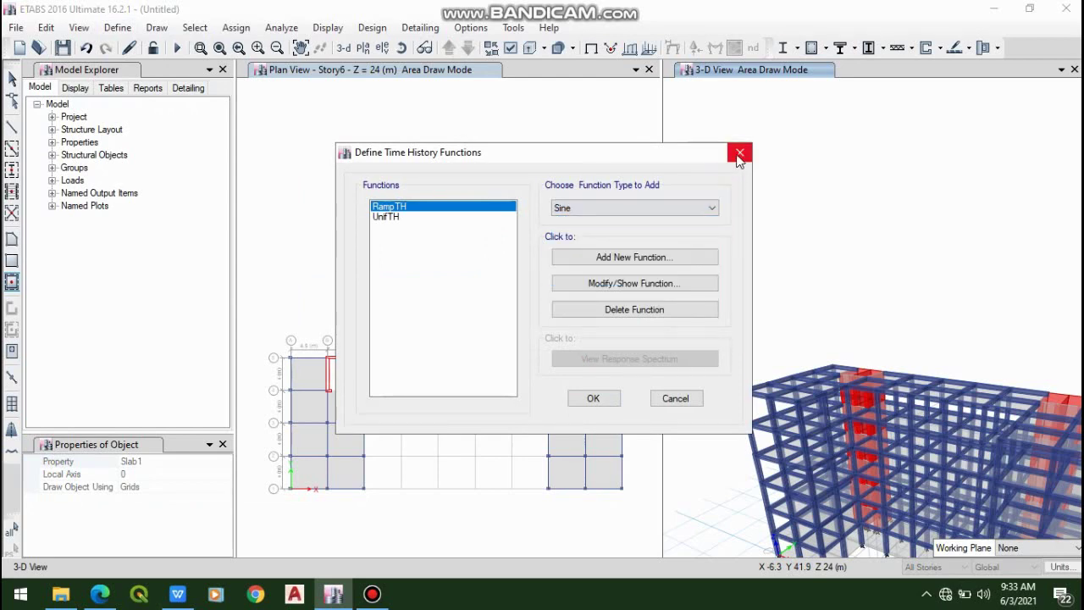
{"action": "left_click", "coordinate": [739, 154]}
- Add a new load case named RSA and set its type to Response Spectrum
{"action": "left_click", "coordinate": [117, 27]}
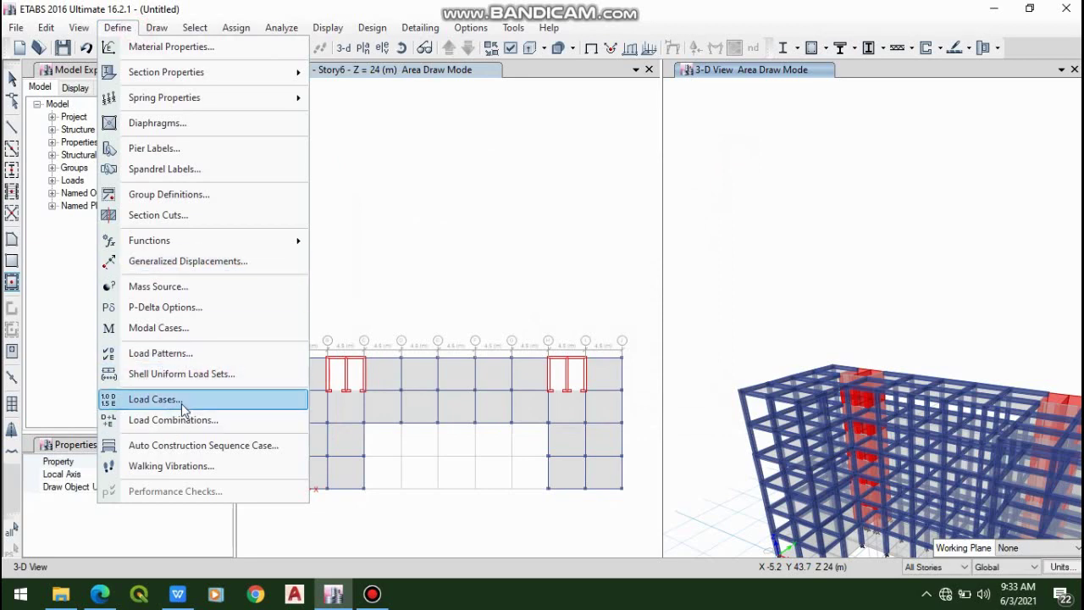
{"action": "left_click", "coordinate": [155, 399]}
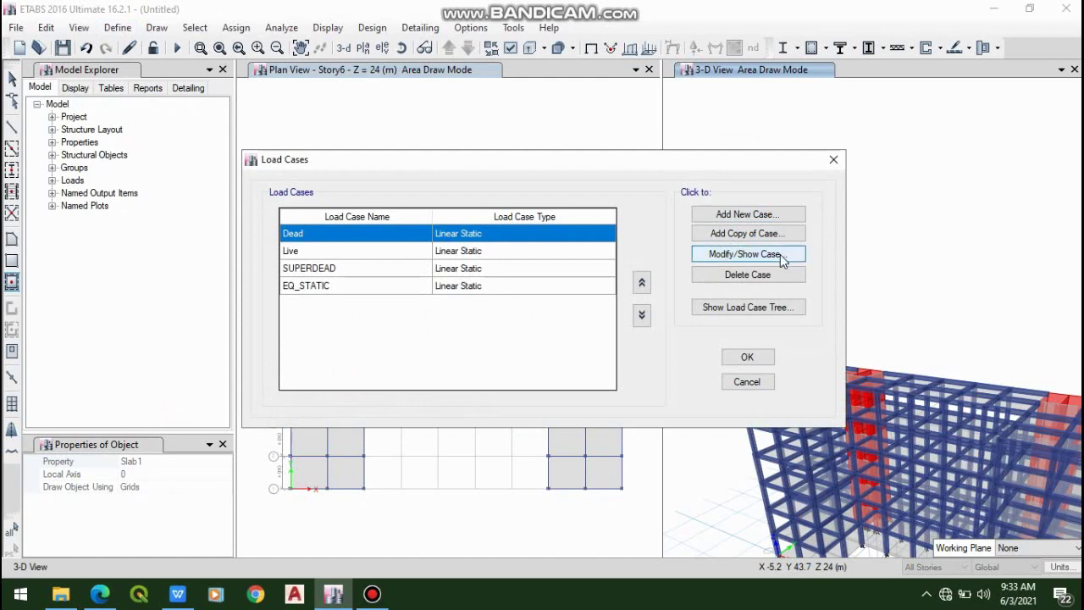
{"action": "left_click", "coordinate": [749, 217]}
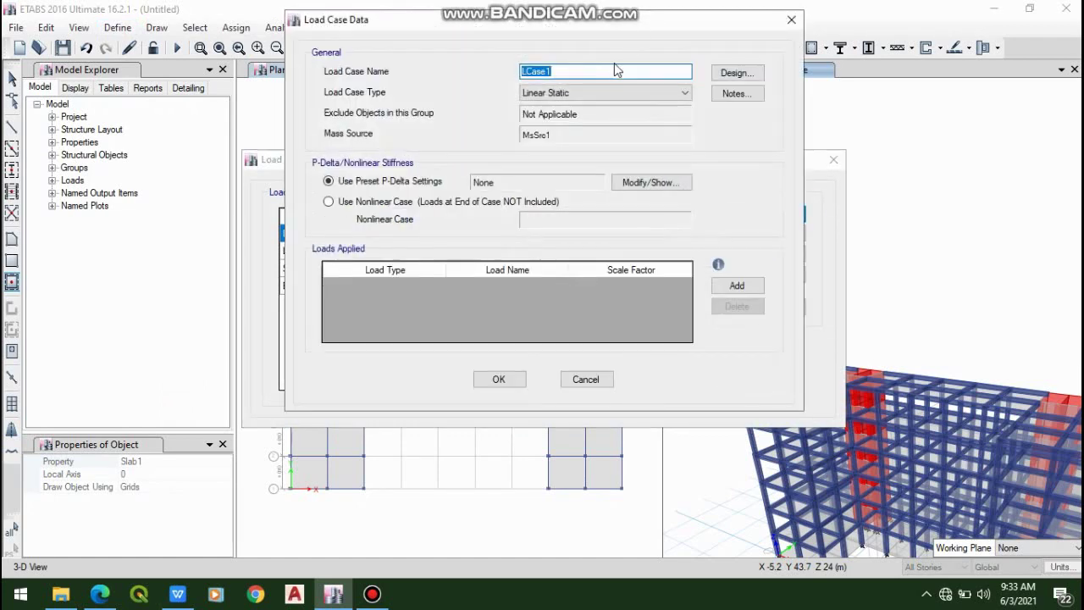
{"action": "key", "text": "BackSpace"}
{"action": "left_click", "coordinate": [614, 93]}
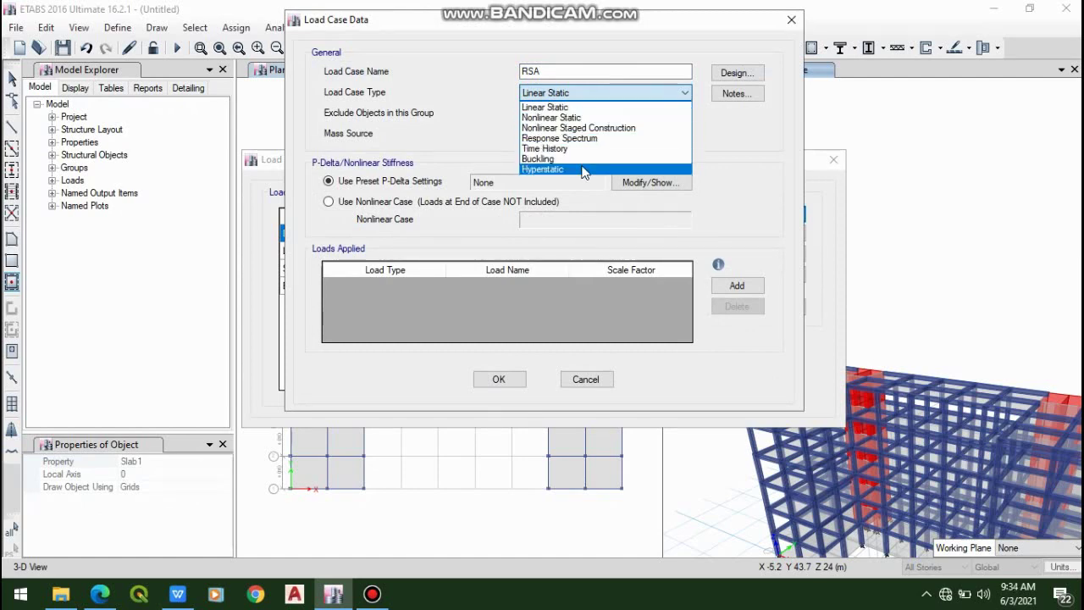
{"action": "left_click", "coordinate": [583, 138]}
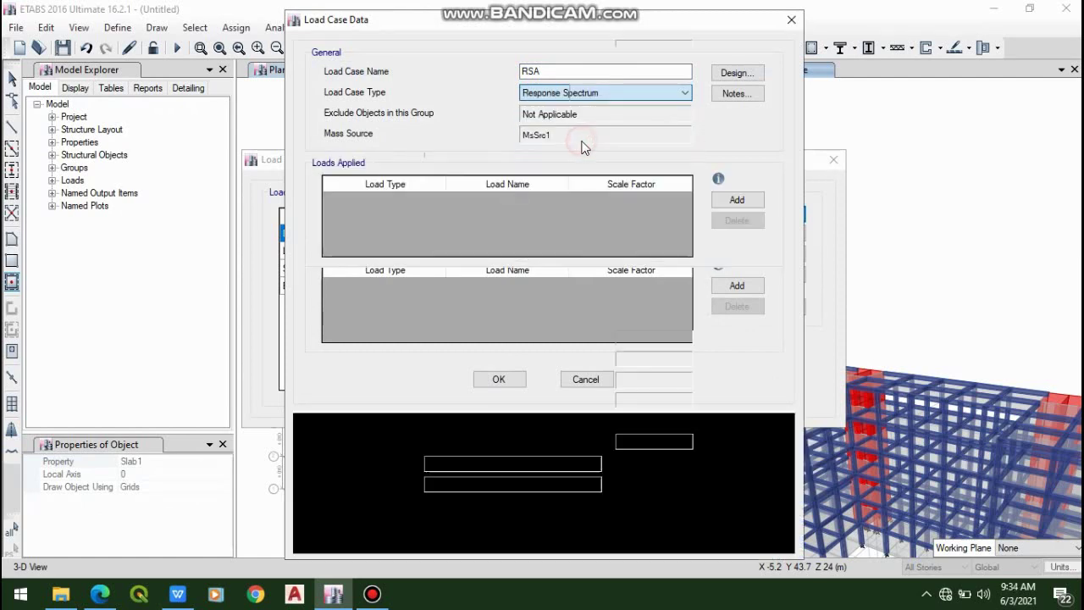
- Add two acceleration loads to the RSA load case, one in direction U1 and one in U2
{"action": "left_click", "coordinate": [745, 203]}
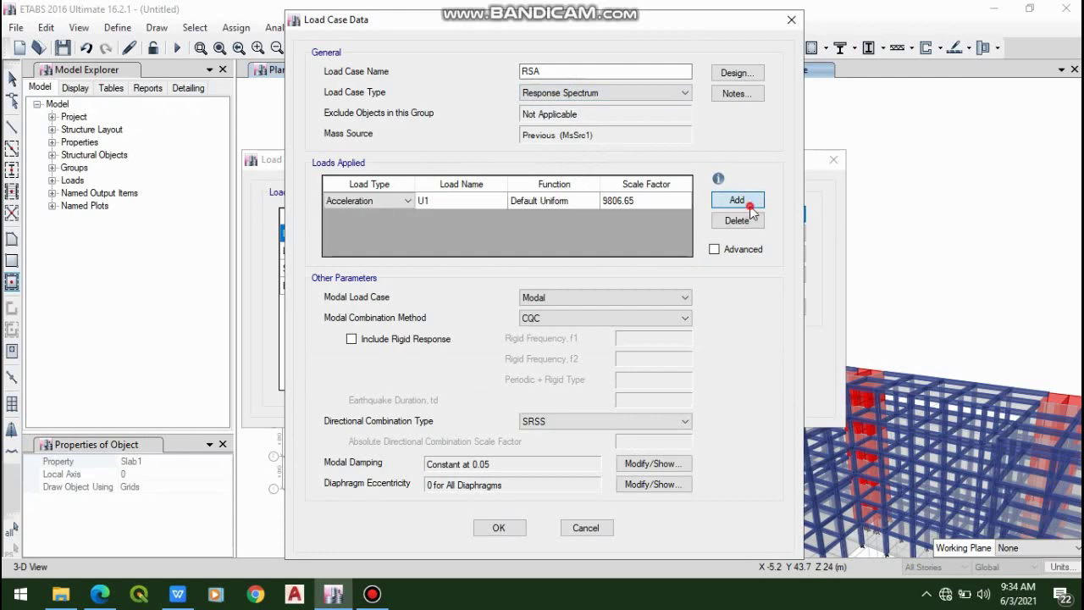
{"action": "left_click", "coordinate": [745, 203]}
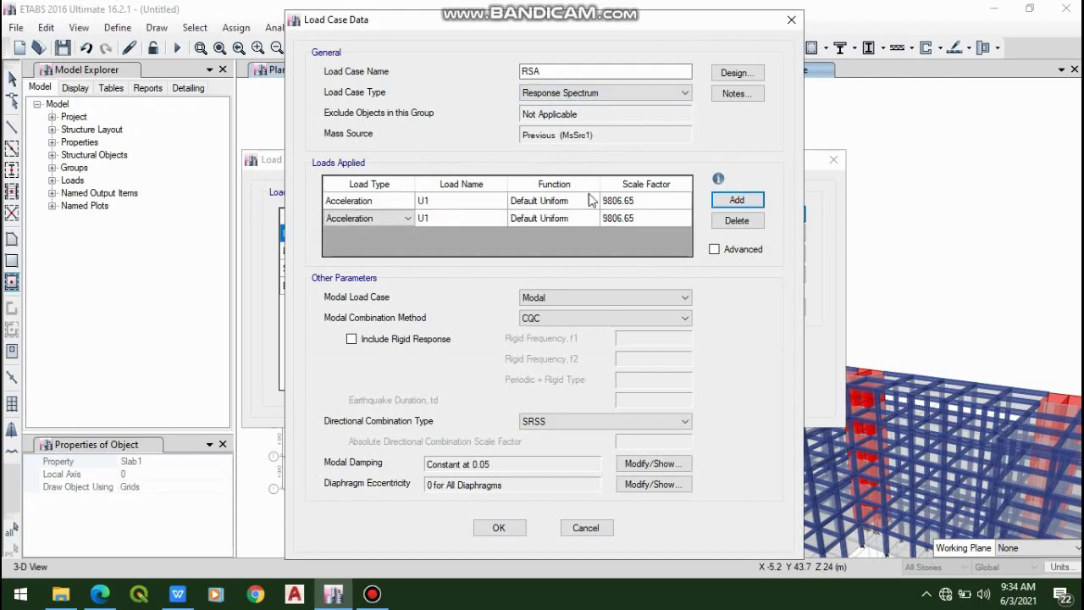
{"action": "left_click", "coordinate": [459, 200]}
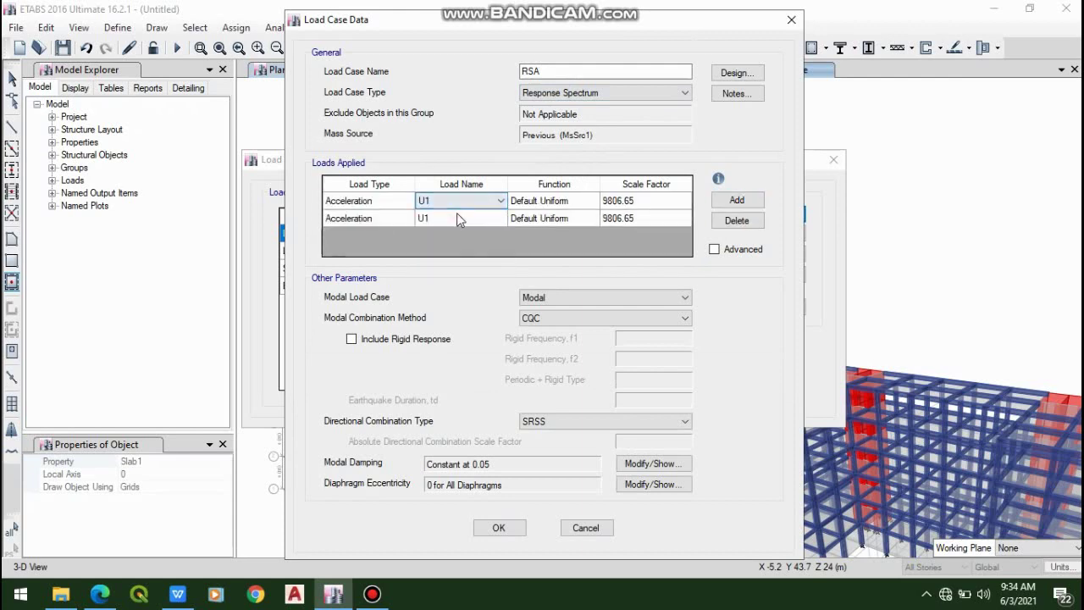
{"action": "left_click", "coordinate": [456, 218]}
{"action": "left_click", "coordinate": [457, 218]}
{"action": "left_click", "coordinate": [455, 243]}
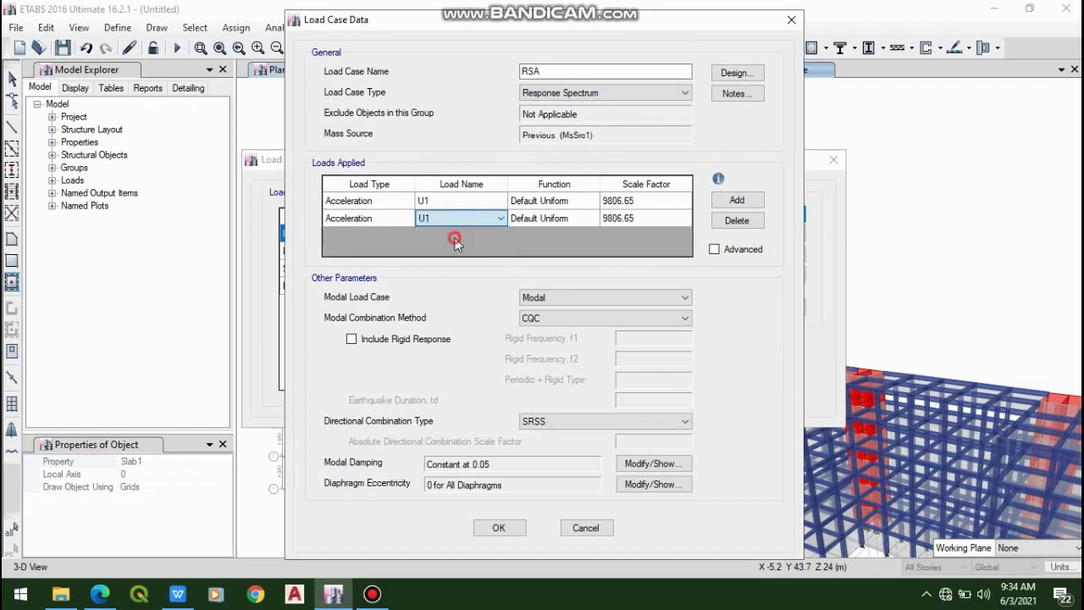
- Assign the RSA response spectrum function to both the U1 and U2 acceleration loads
{"action": "left_click", "coordinate": [587, 202]}
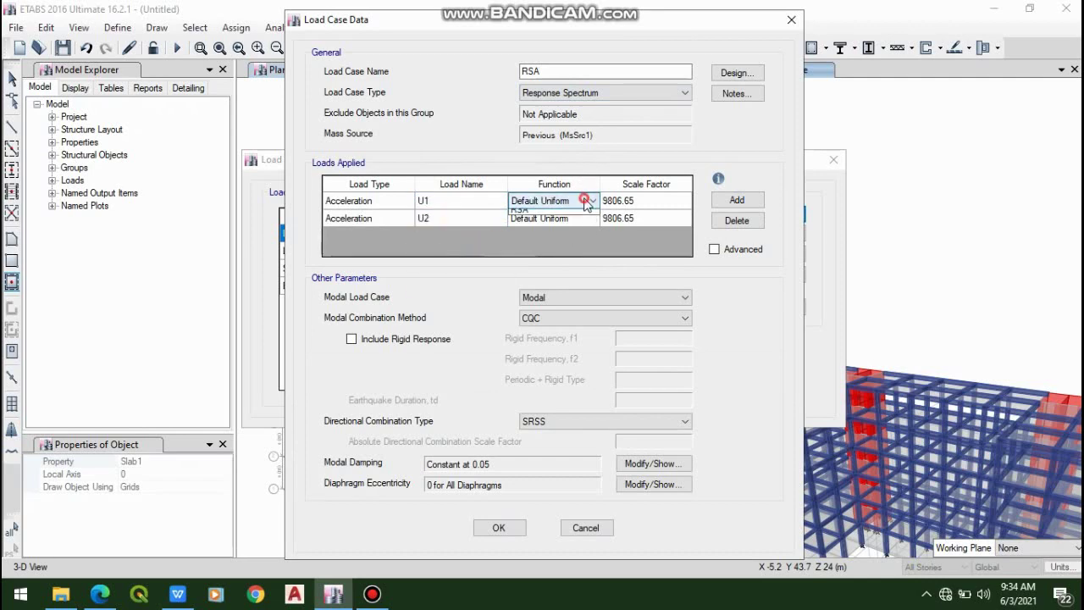
{"action": "left_click", "coordinate": [588, 202]}
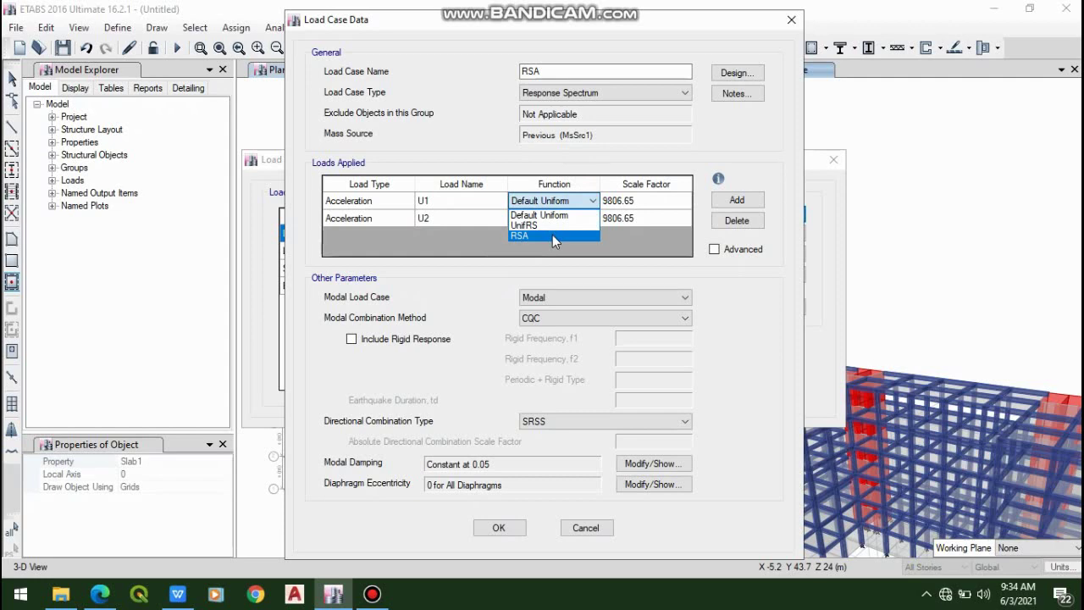
{"action": "left_click", "coordinate": [552, 235]}
{"action": "left_click", "coordinate": [557, 219]}
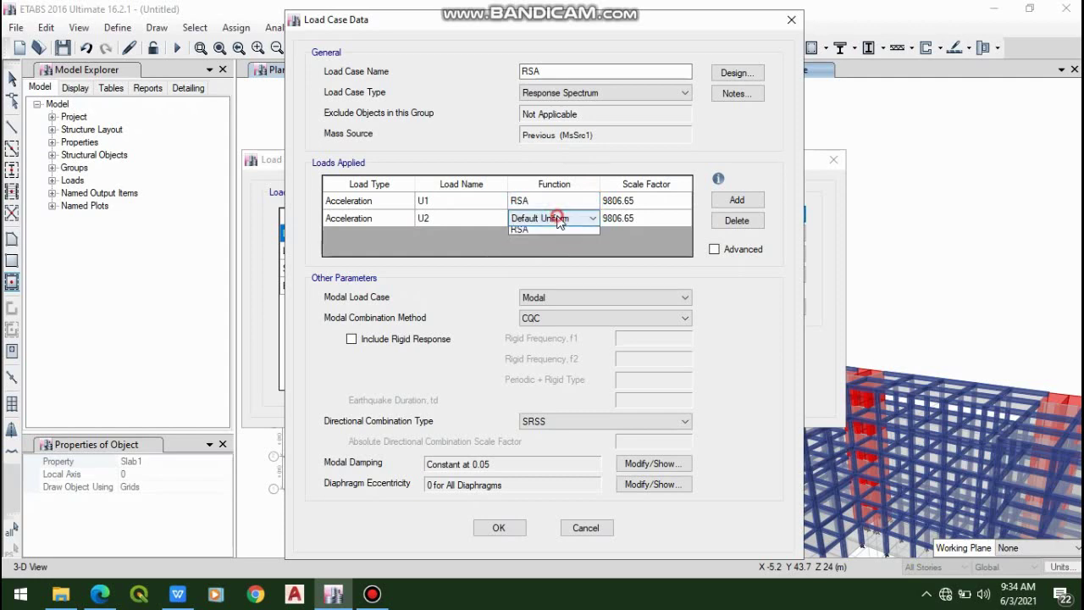
{"action": "left_click", "coordinate": [561, 219]}
{"action": "left_click", "coordinate": [552, 254]}
{"action": "left_click", "coordinate": [637, 202]}
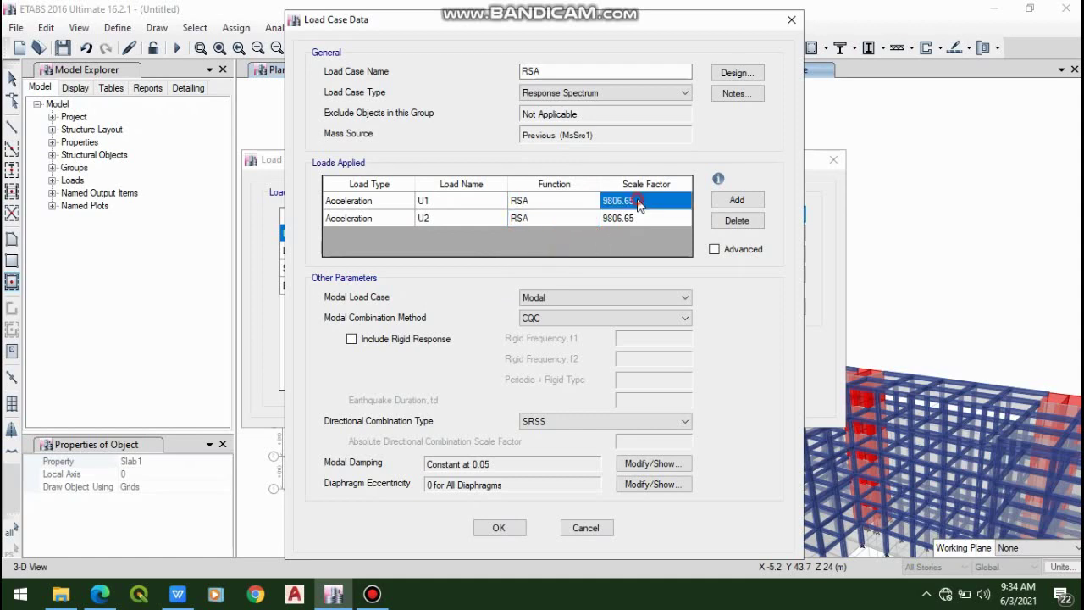
{"action": "left_click", "coordinate": [644, 201]}
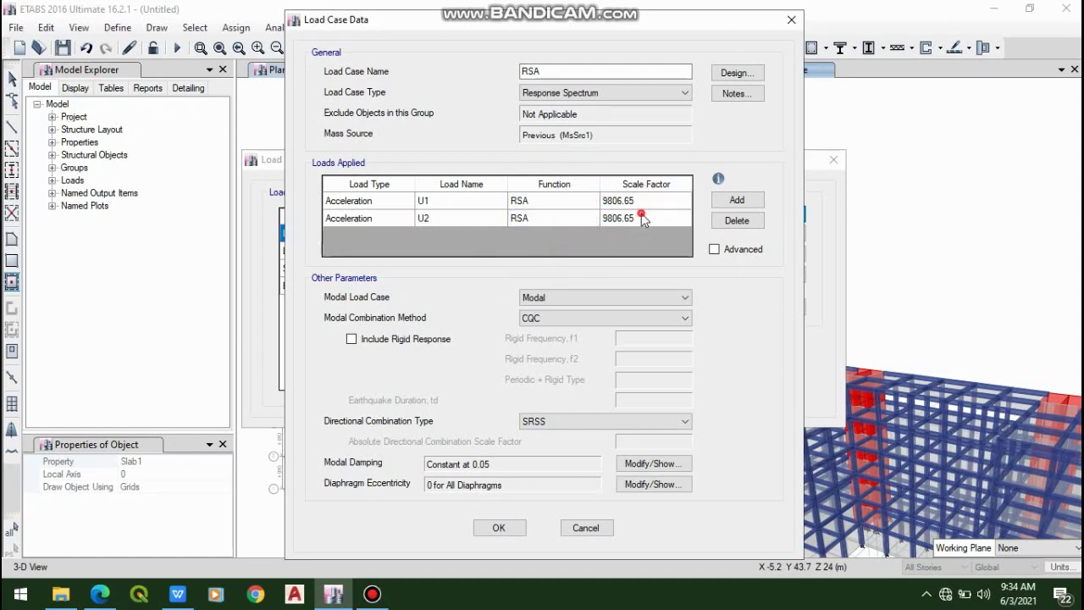
{"action": "left_click", "coordinate": [642, 219]}
{"action": "left_click", "coordinate": [642, 217]}
{"action": "left_click", "coordinate": [643, 202]}
{"action": "left_click", "coordinate": [644, 200]}
{"action": "left_click", "coordinate": [663, 222]}
{"action": "left_click", "coordinate": [664, 221]}
{"action": "left_click", "coordinate": [664, 219]}
- Find and open the Windows Calculator and place it clear of the applied loads table
{"action": "mouse_move", "coordinate": [102, 593]}
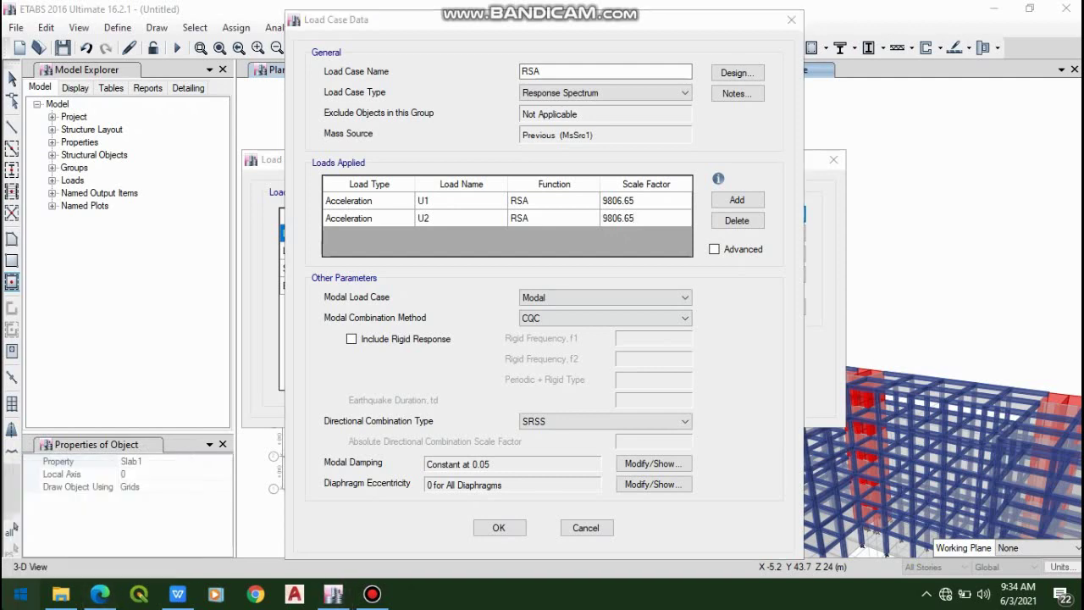
{"action": "left_click", "coordinate": [21, 594]}
{"action": "type", "text": "calc"}
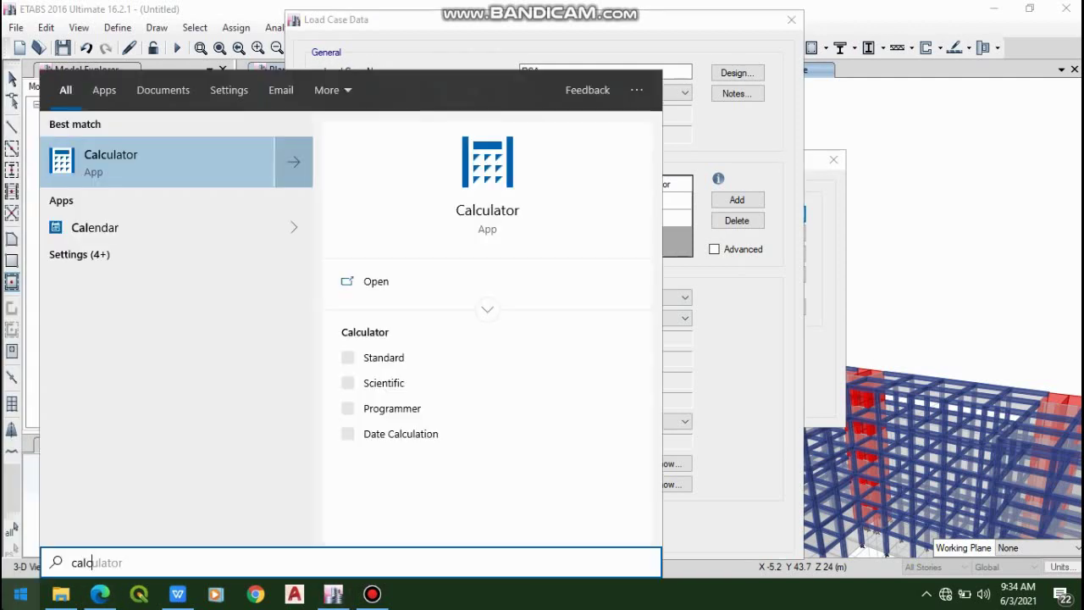
{"action": "type", "text": "ulator"}
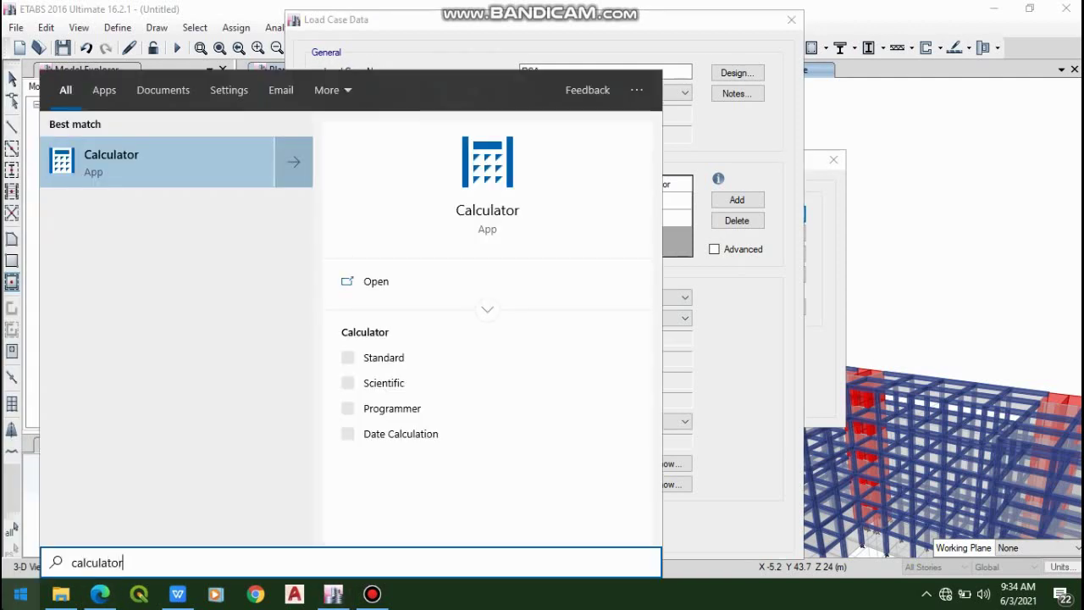
{"action": "left_click", "coordinate": [149, 172]}
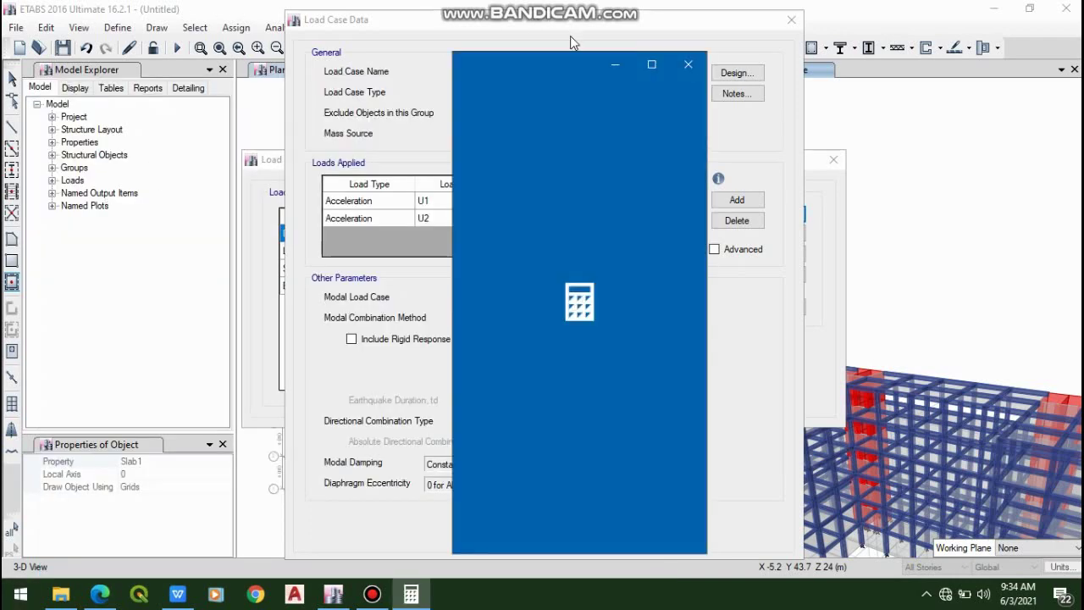
{"action": "left_click_drag", "start_coordinate": [582, 63], "coordinate": [890, 77]}
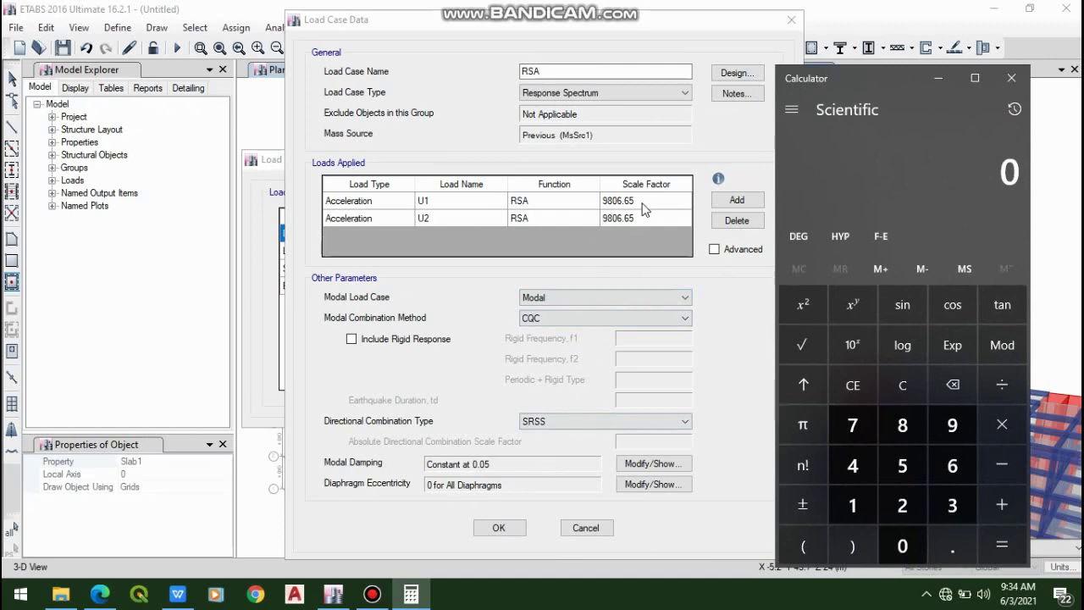
- Multiply the default scale factor 9806.65 by 1 in the Calculator
{"action": "left_click", "coordinate": [621, 71]}
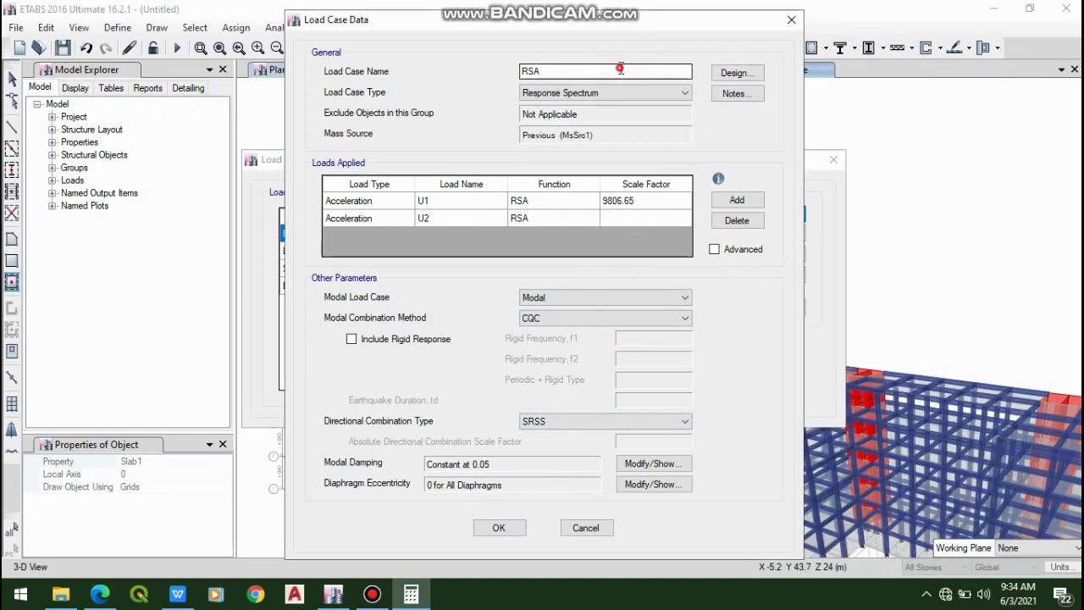
{"action": "left_click", "coordinate": [411, 593]}
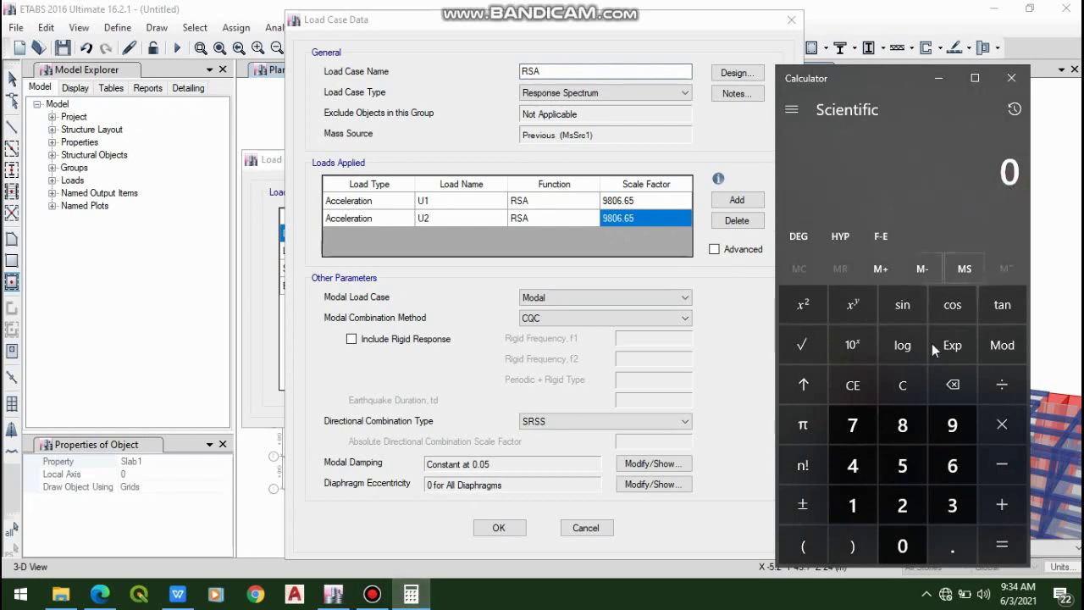
{"action": "left_click", "coordinate": [952, 424]}
{"action": "left_click", "coordinate": [917, 438]}
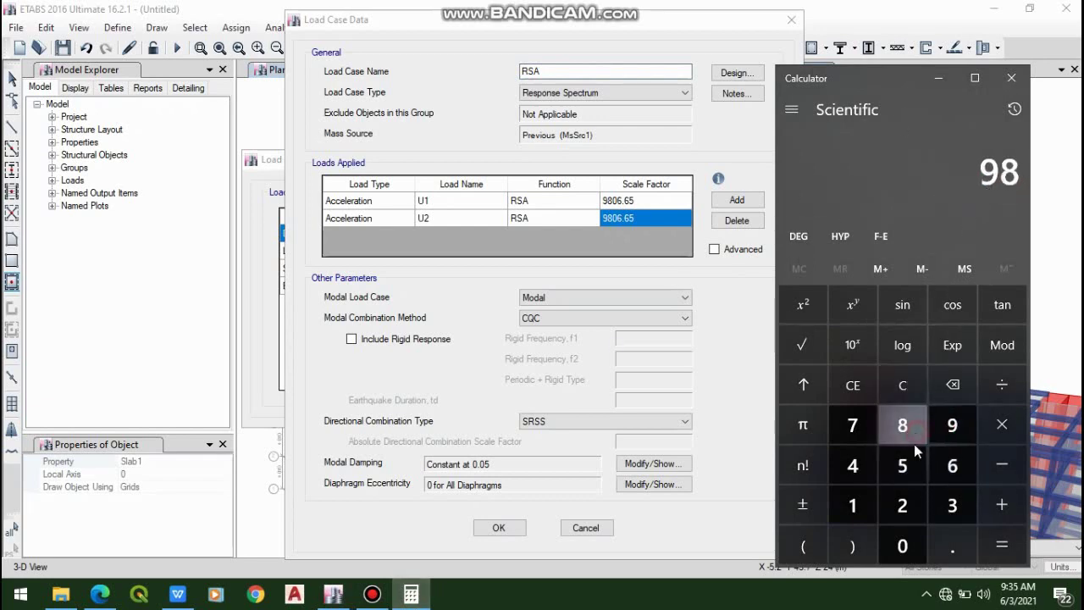
{"action": "left_click", "coordinate": [903, 542]}
{"action": "left_click", "coordinate": [939, 473]}
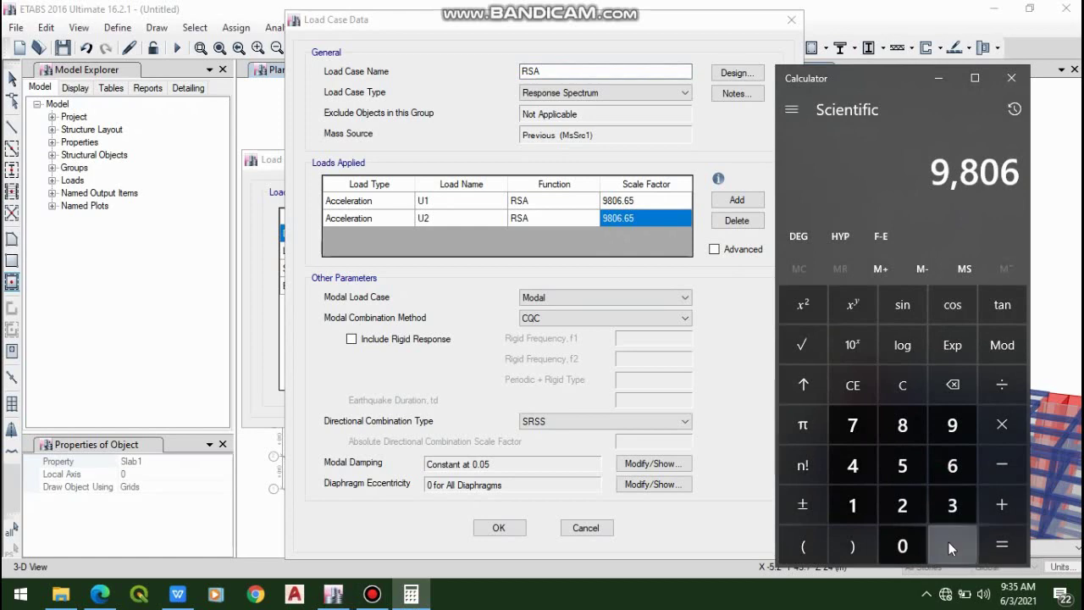
{"action": "left_click", "coordinate": [949, 544]}
{"action": "left_click", "coordinate": [951, 467]}
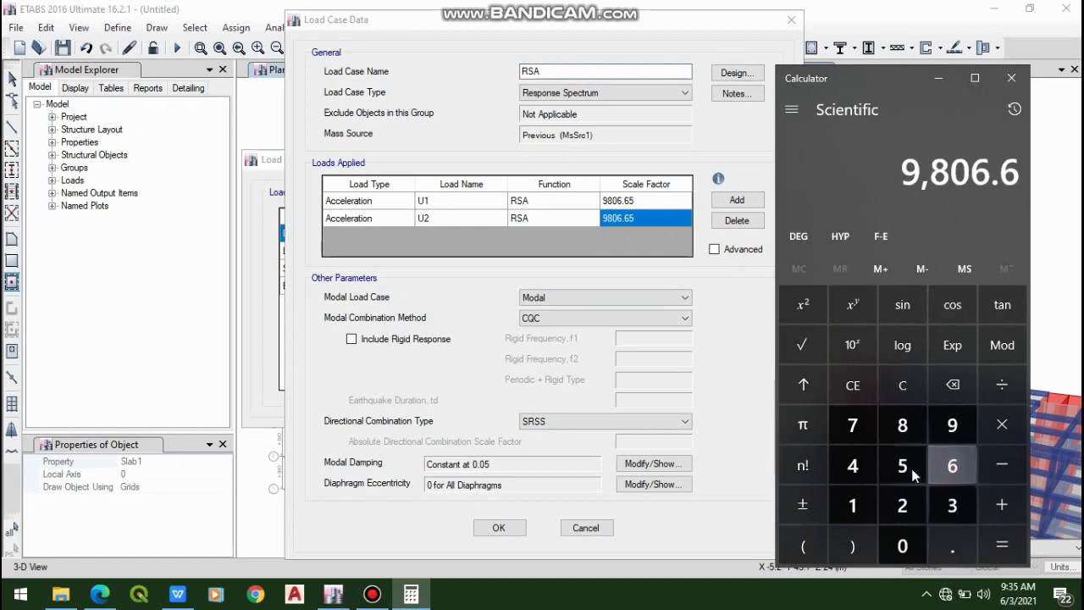
{"action": "left_click", "coordinate": [912, 467]}
{"action": "left_click", "coordinate": [1008, 425]}
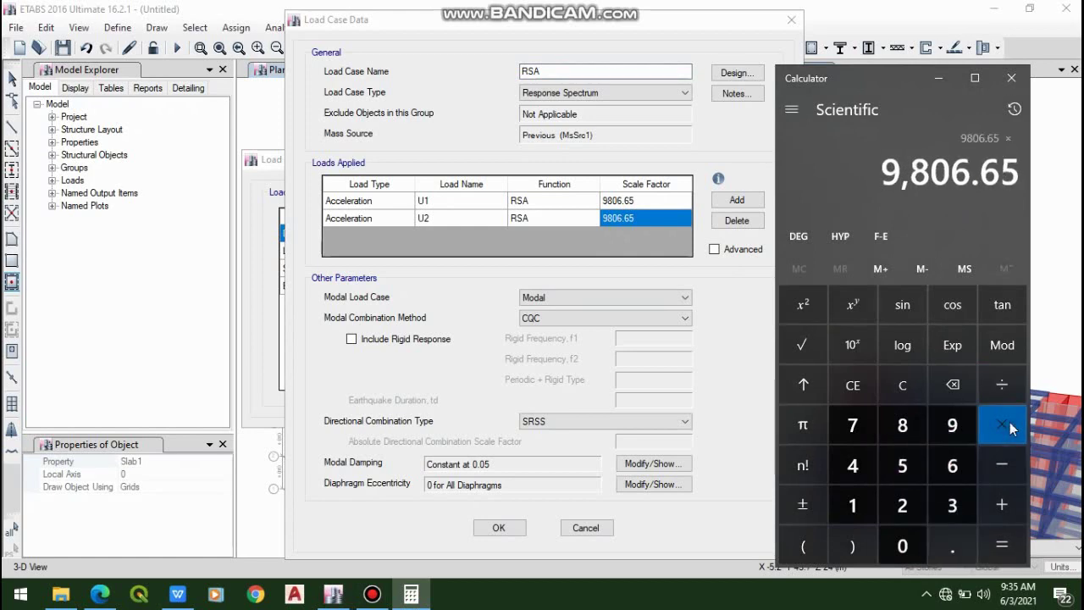
{"action": "left_click", "coordinate": [852, 504]}
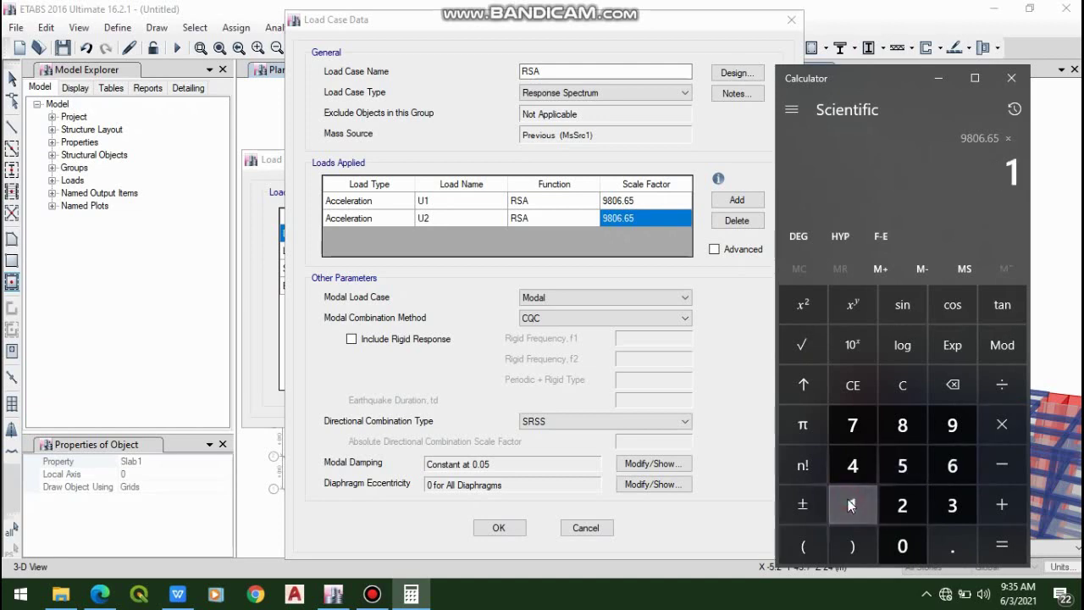
{"action": "left_click", "coordinate": [1006, 552]}
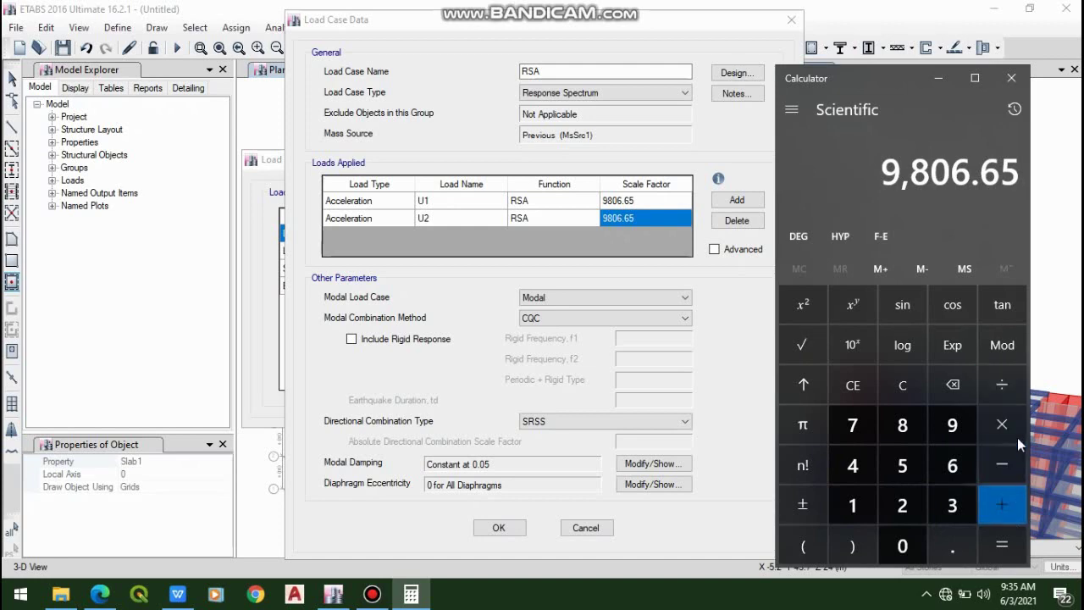
- Divide the calculated product by 8.5 to get the scale factor and close the Calculator
{"action": "left_click", "coordinate": [1002, 388]}
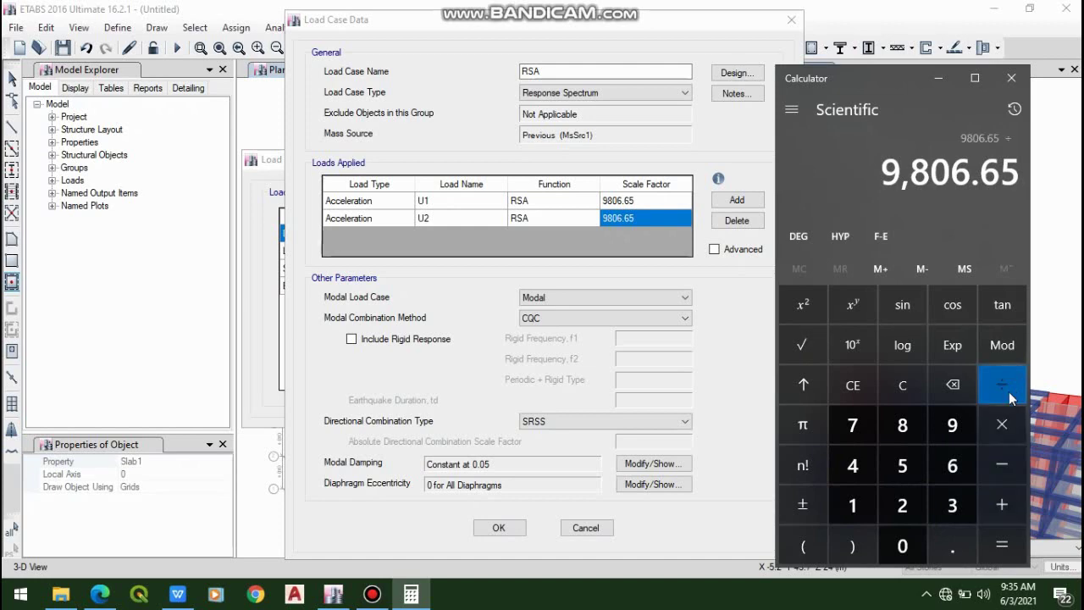
{"action": "left_click", "coordinate": [912, 425]}
{"action": "left_click", "coordinate": [959, 547]}
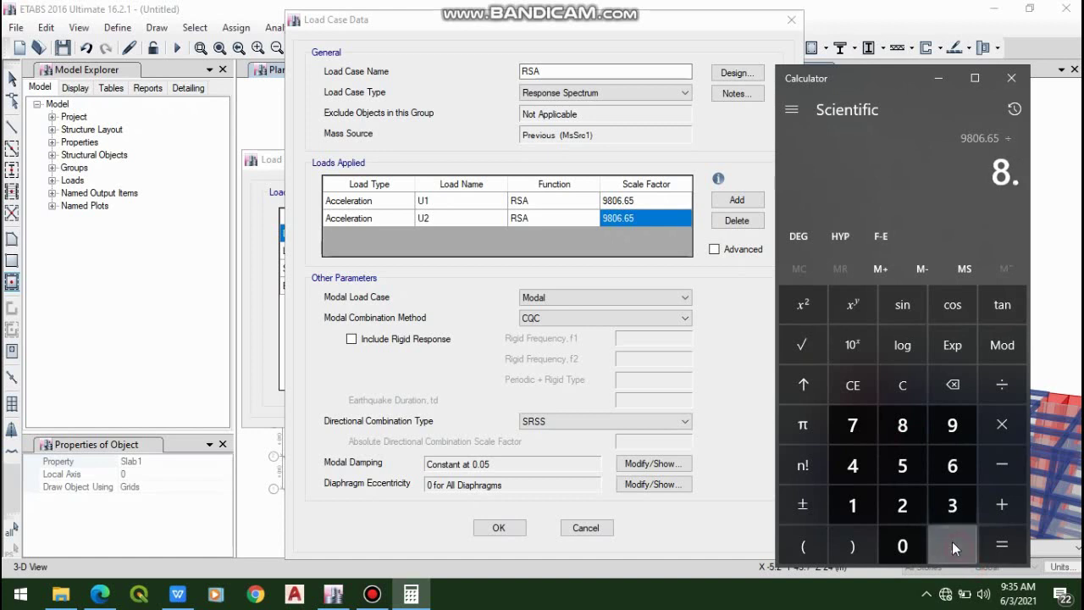
{"action": "left_click", "coordinate": [905, 468]}
{"action": "left_click", "coordinate": [1004, 549]}
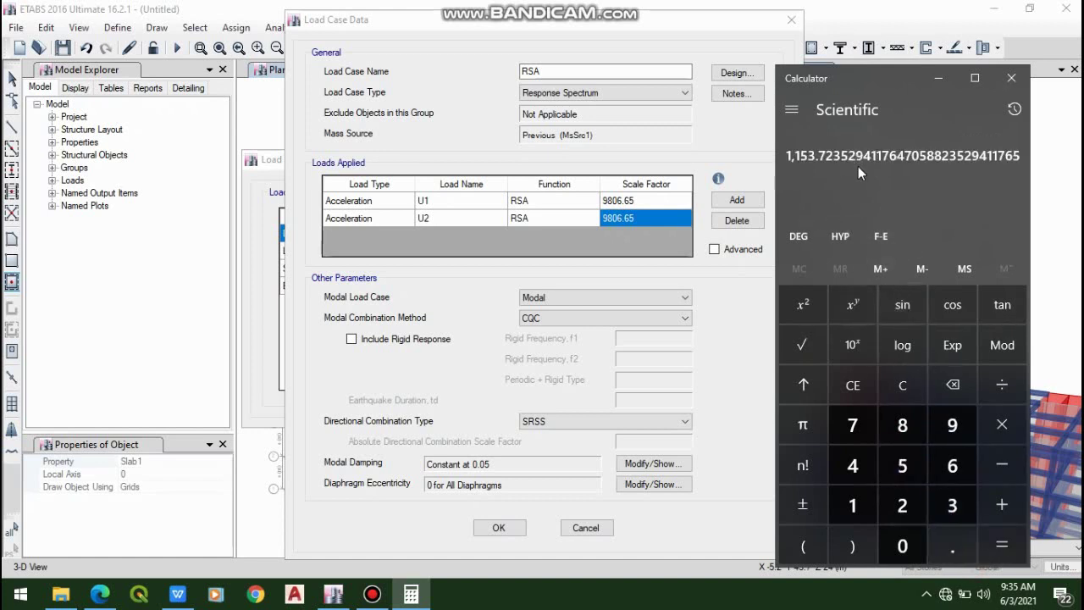
{"action": "left_click", "coordinate": [1020, 82]}
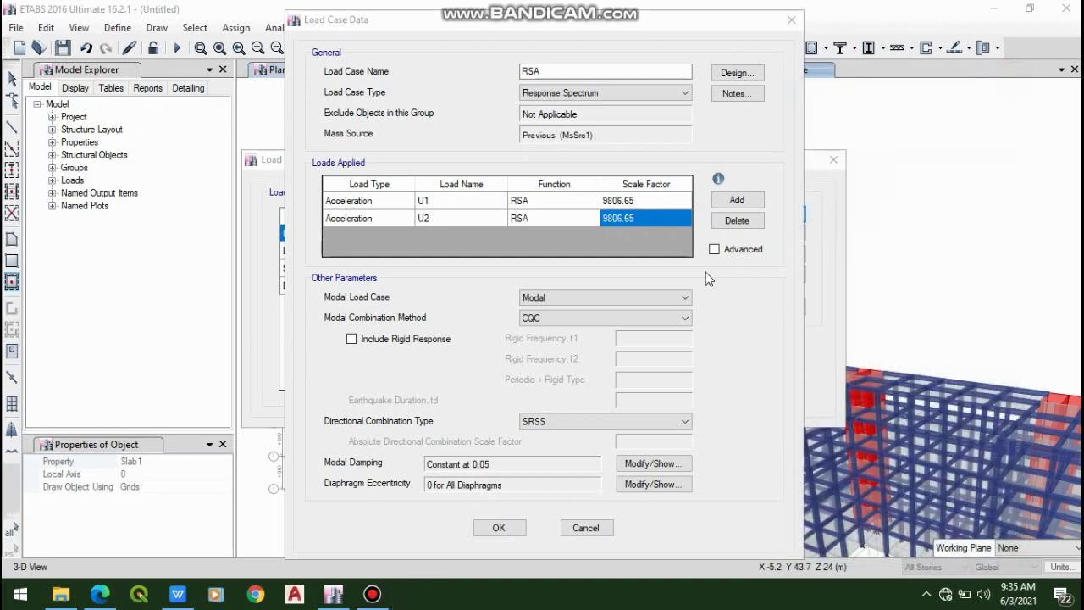
- Set the scale factor of both the U1 and U2 acceleration loads to 1154
{"action": "left_click", "coordinate": [653, 201]}
{"action": "type", "text": "11"}
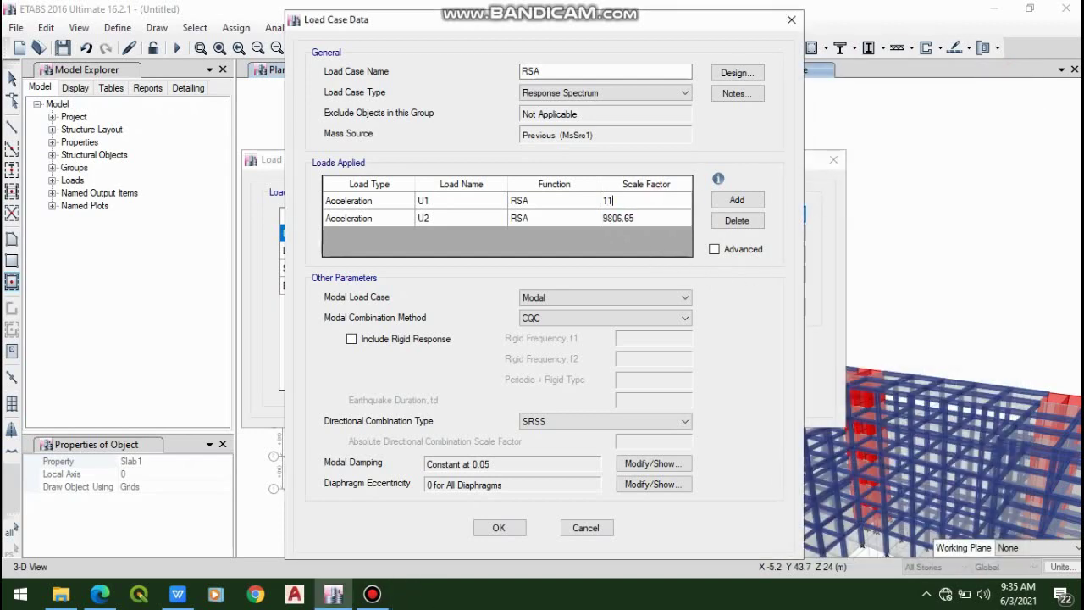
{"action": "type", "text": "54"}
{"action": "left_click", "coordinate": [648, 218]}
{"action": "left_click", "coordinate": [648, 219]}
{"action": "key", "text": "BackSpace"}
- Review the directional combination type and modal damping, keep SRSS and constant 0.05 damping, and save the RSA load case
{"action": "left_click", "coordinate": [600, 421]}
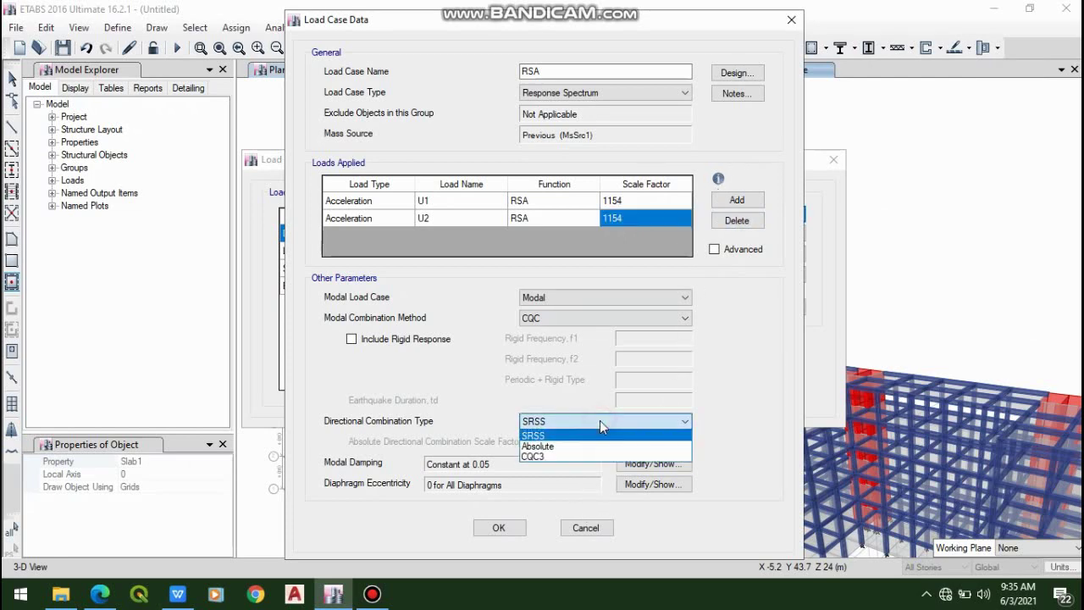
{"action": "left_click", "coordinate": [600, 421]}
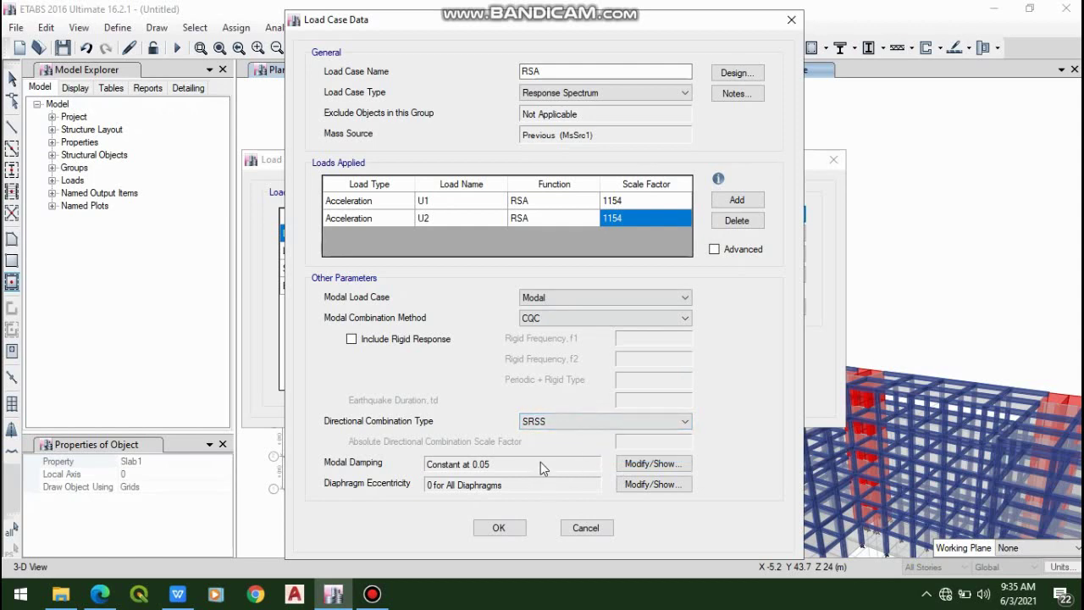
{"action": "left_click", "coordinate": [675, 468]}
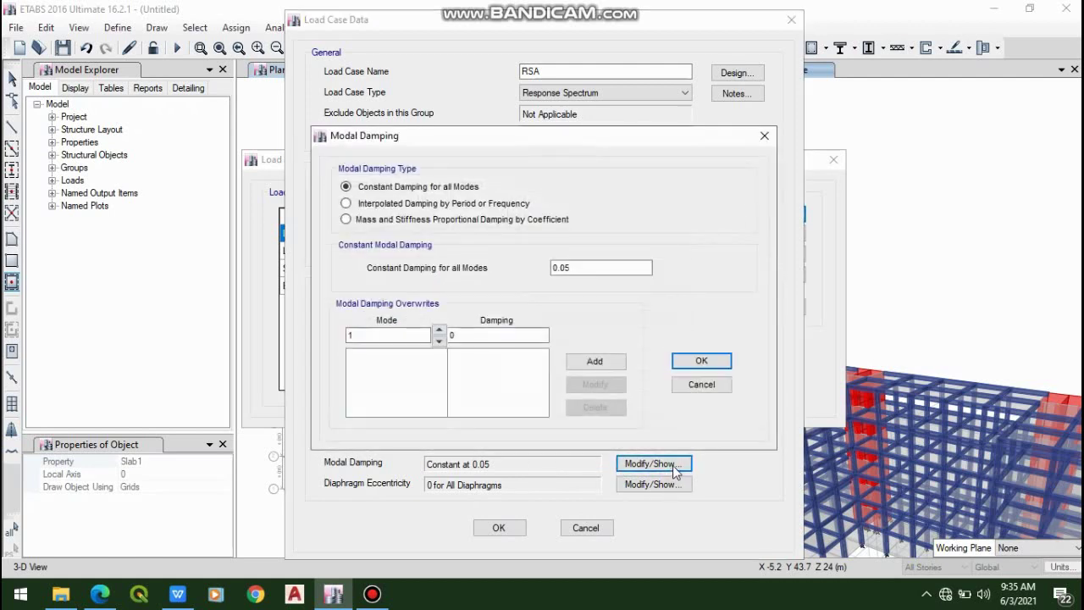
{"action": "left_click", "coordinate": [615, 267]}
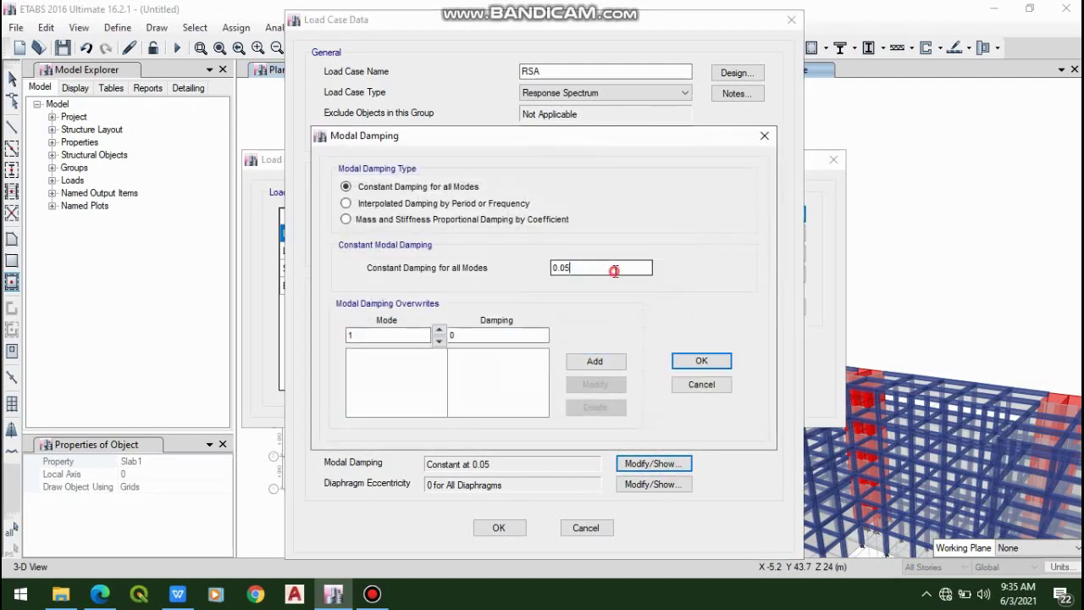
{"action": "left_click", "coordinate": [764, 137]}
{"action": "left_click", "coordinate": [499, 527]}
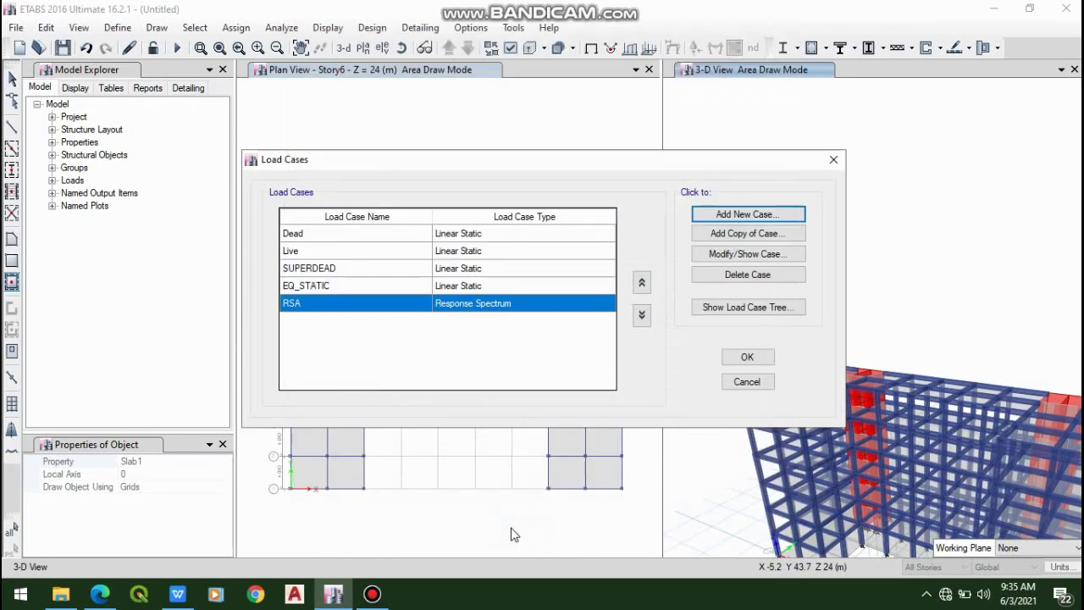
{"action": "left_click", "coordinate": [520, 286]}
{"action": "left_click", "coordinate": [516, 302]}
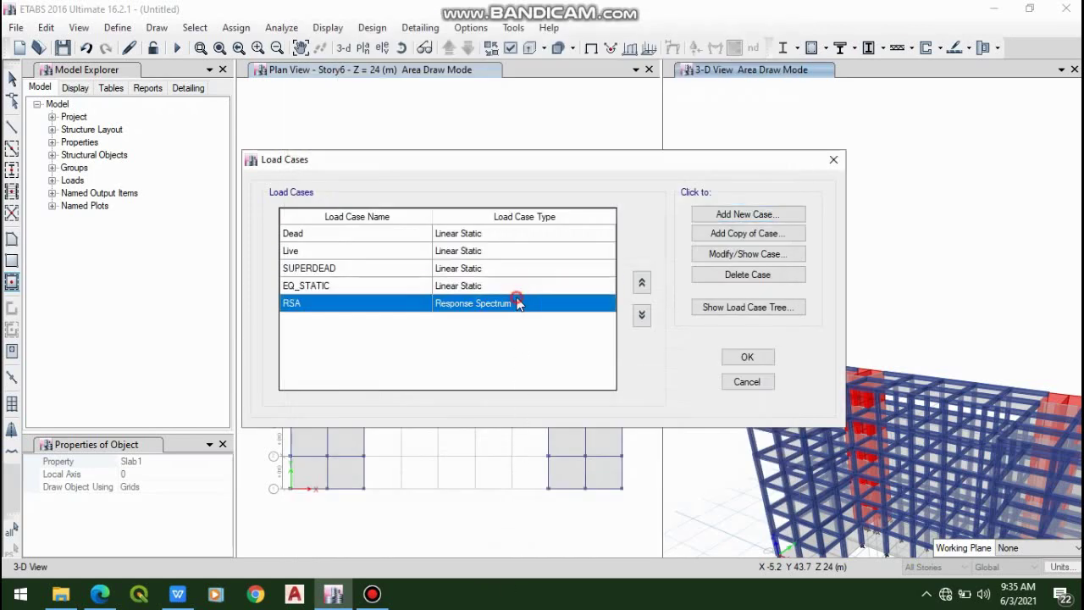
{"action": "left_click", "coordinate": [515, 290]}
{"action": "left_click", "coordinate": [513, 305]}
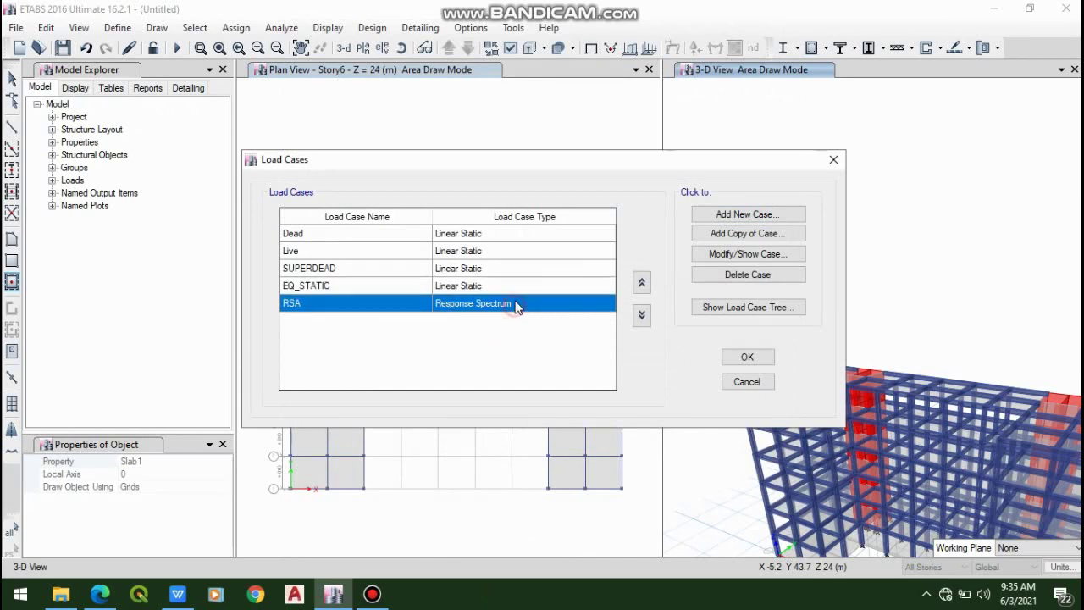
{"action": "left_click", "coordinate": [556, 285]}
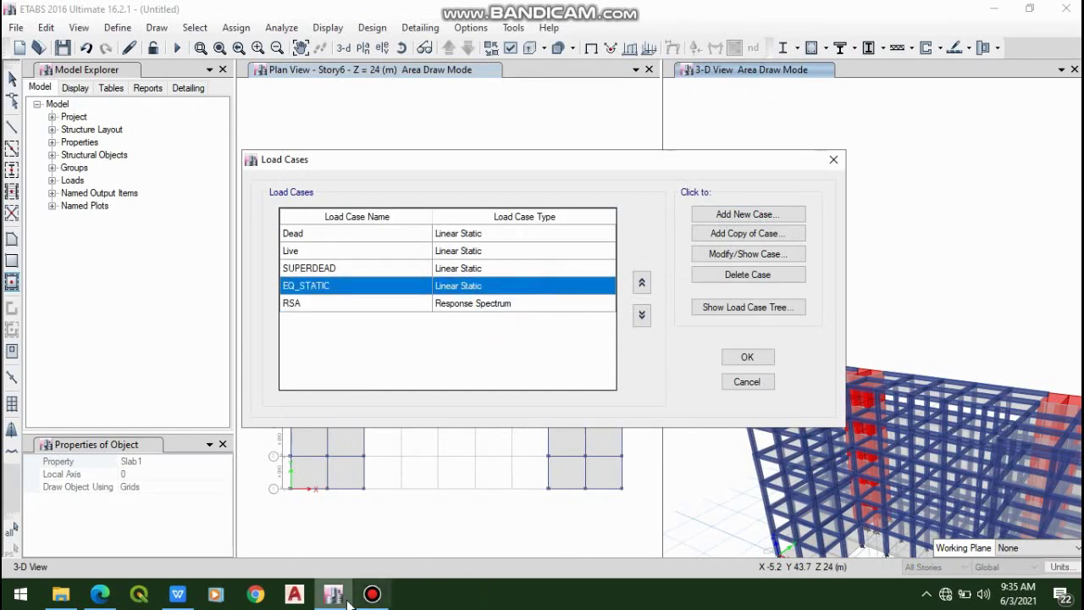
{"action": "left_click", "coordinate": [372, 594]}
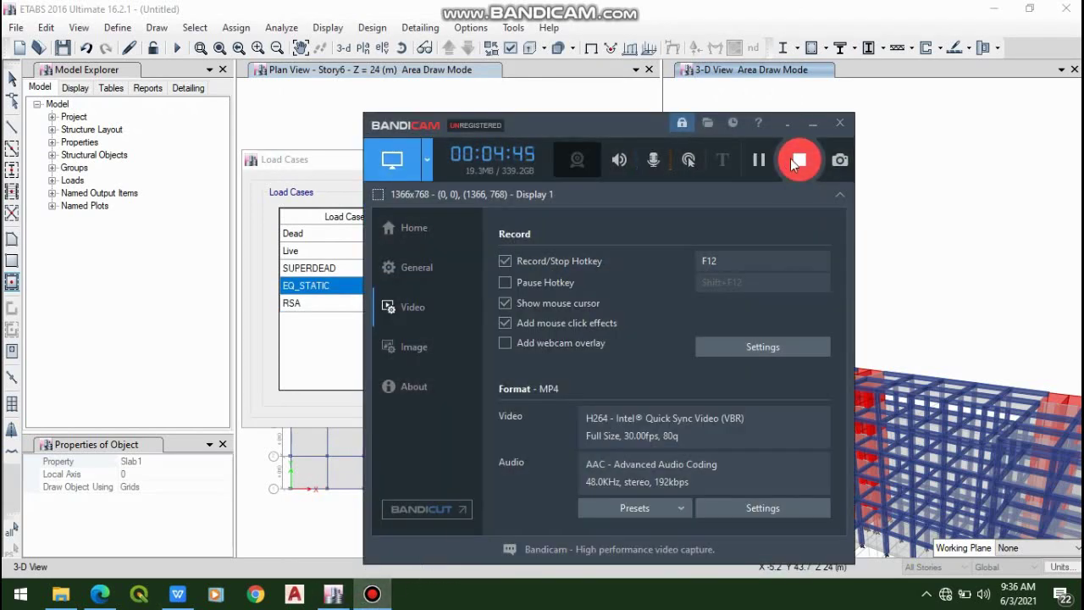
{"action": "left_click", "coordinate": [795, 166]}
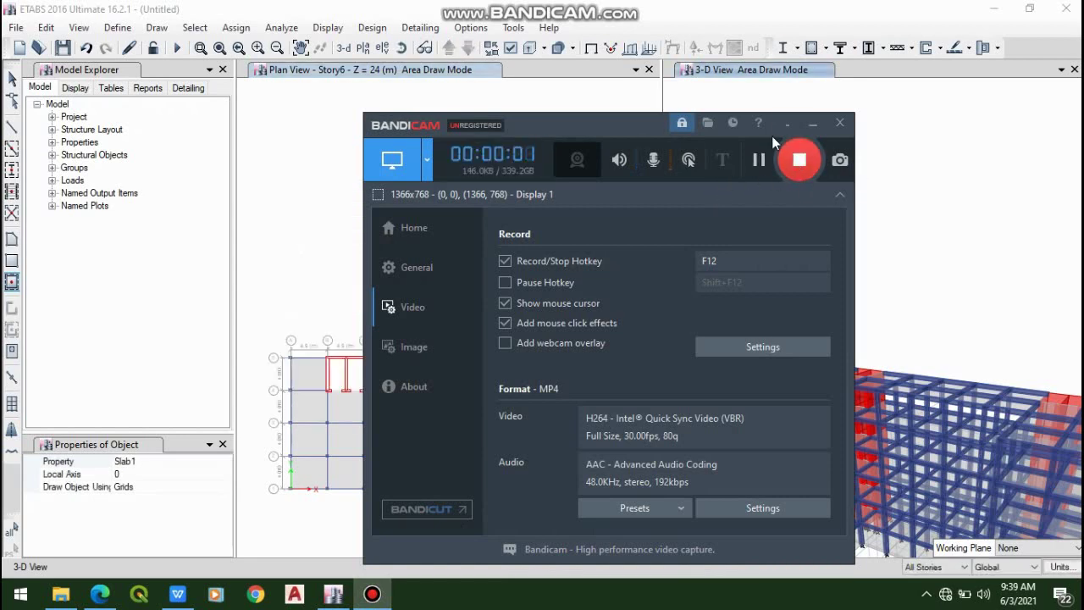
{"action": "left_click", "coordinate": [812, 124]}
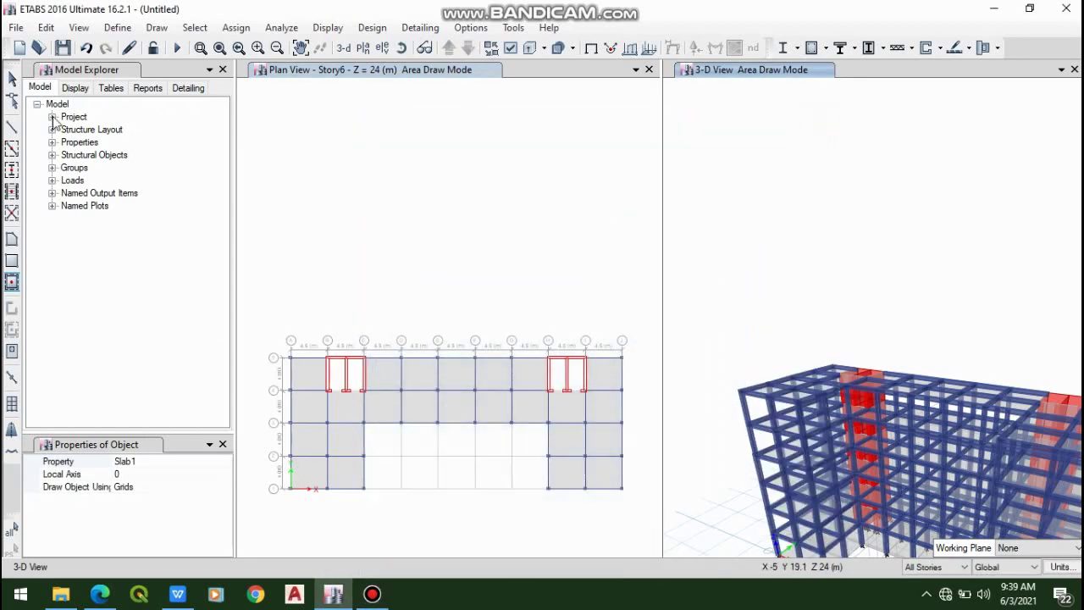
- Add a new time history function of the type Matched to Response Spectrum
{"action": "left_click", "coordinate": [127, 28]}
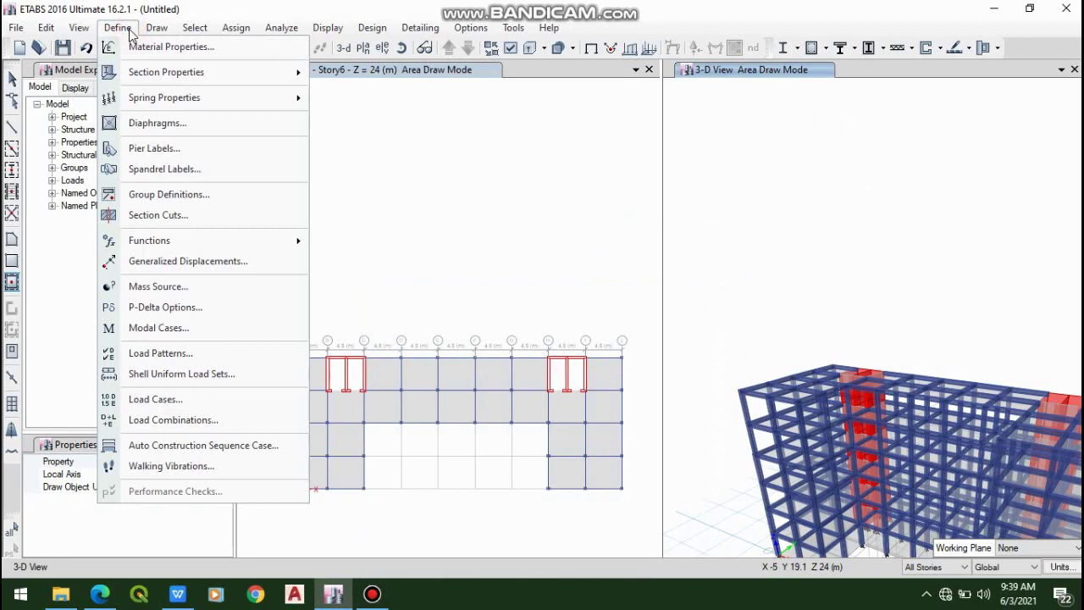
{"action": "mouse_move", "coordinate": [216, 243]}
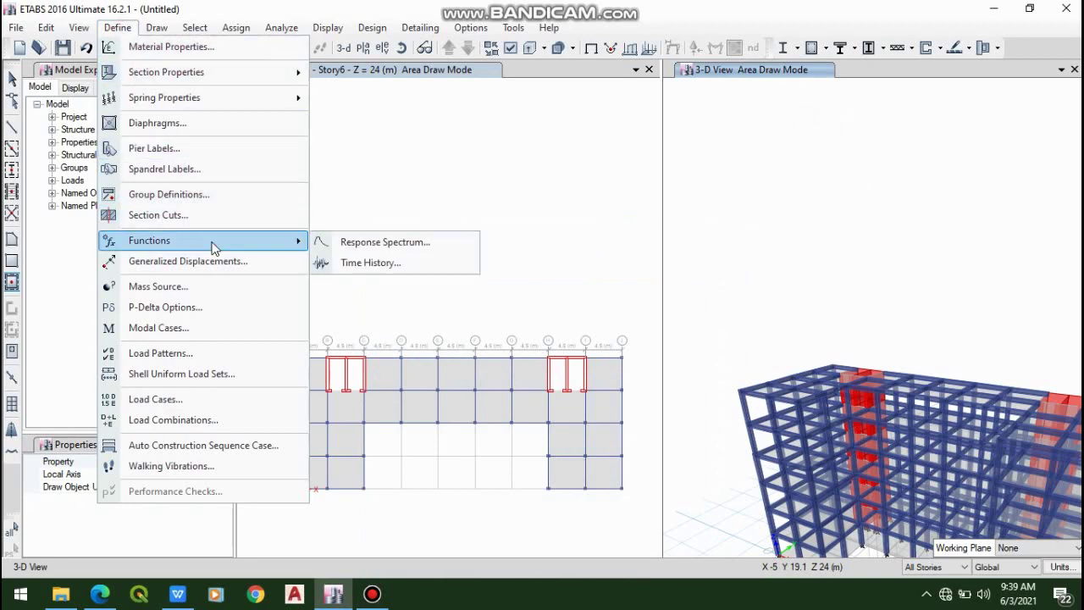
{"action": "left_click", "coordinate": [344, 263]}
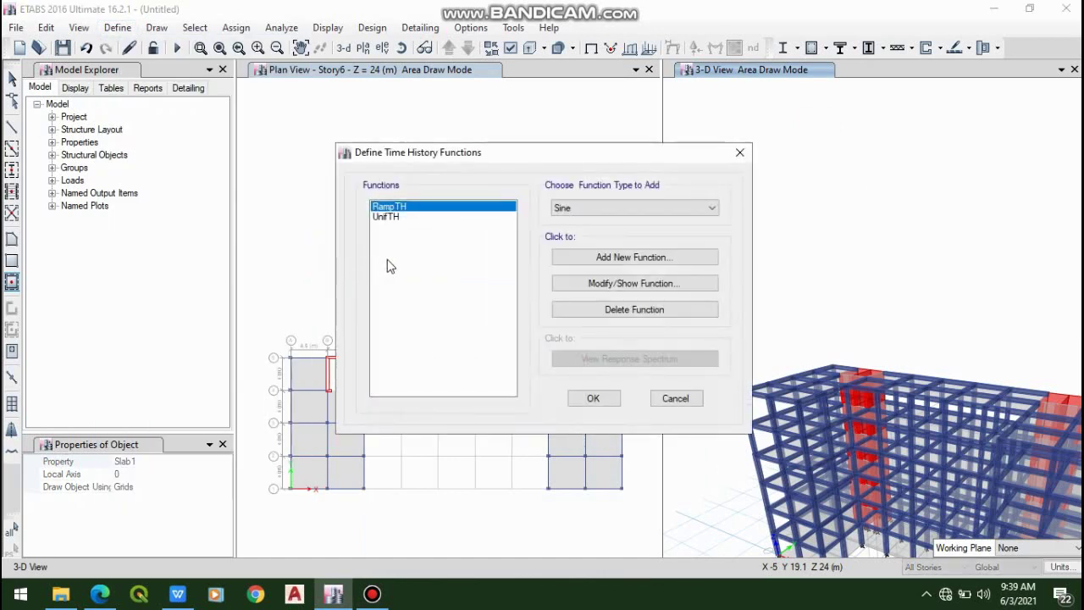
{"action": "left_click", "coordinate": [575, 209]}
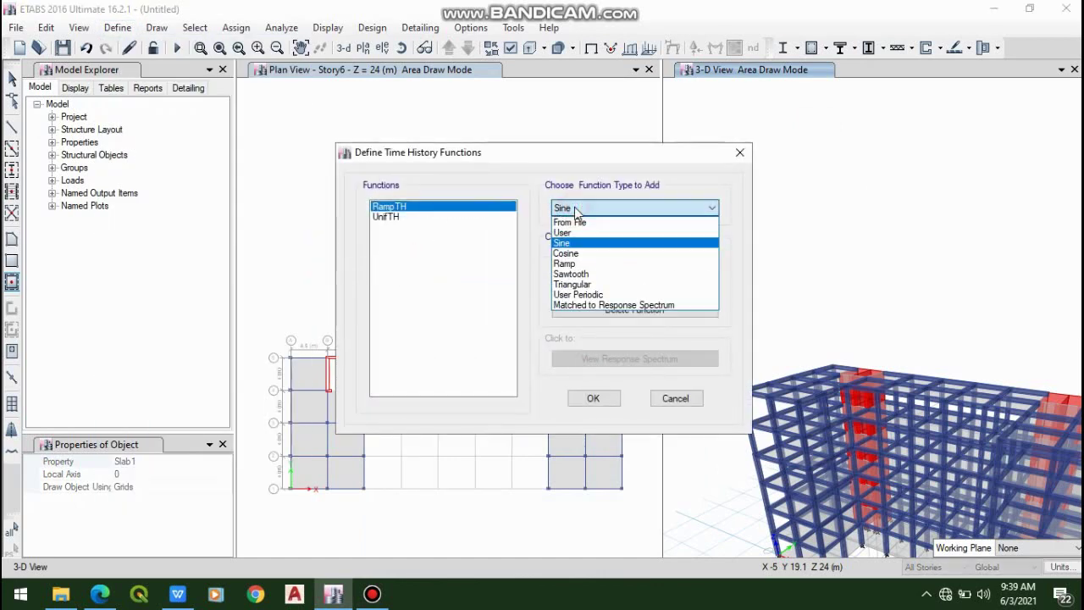
{"action": "left_click", "coordinate": [624, 305]}
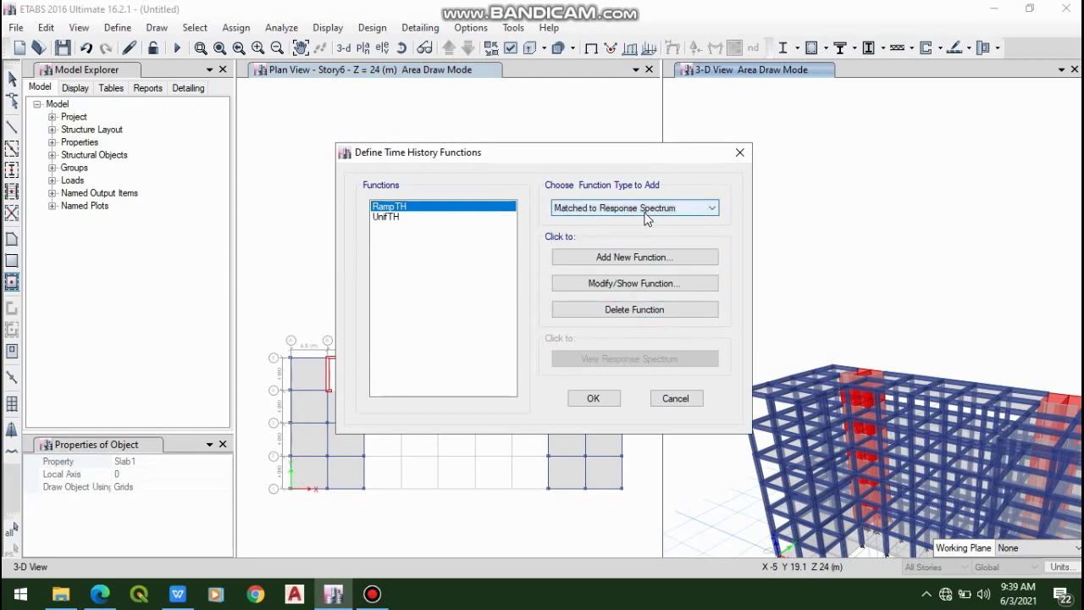
{"action": "left_click", "coordinate": [585, 259]}
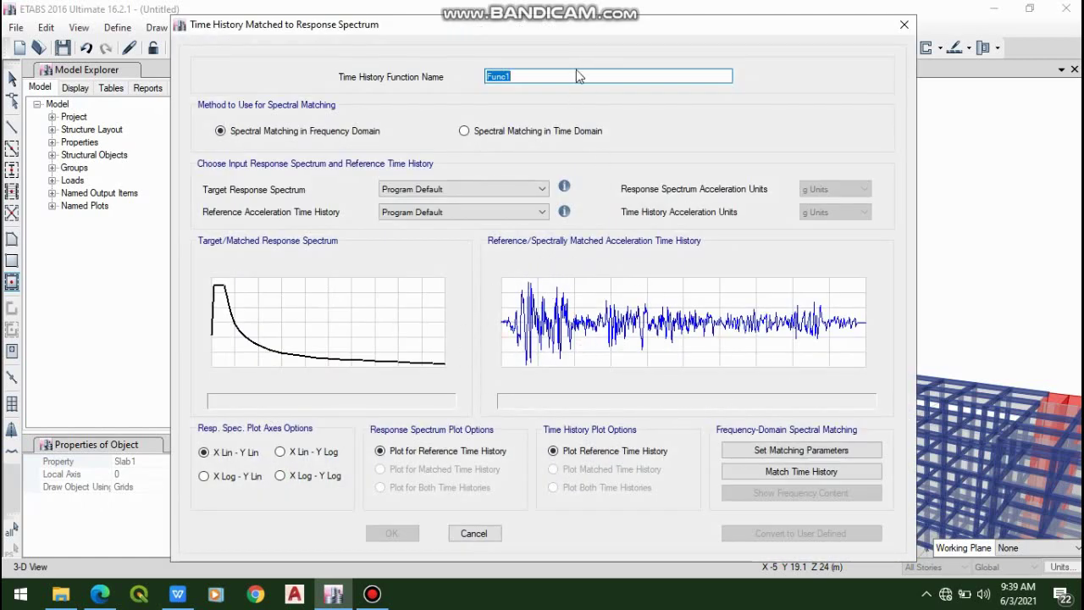
- Name the time history function TH and choose RSA as its target response spectrum
{"action": "key", "text": "BackSpace"}
{"action": "type", "text": "TH"}
{"action": "left_click", "coordinate": [415, 194]}
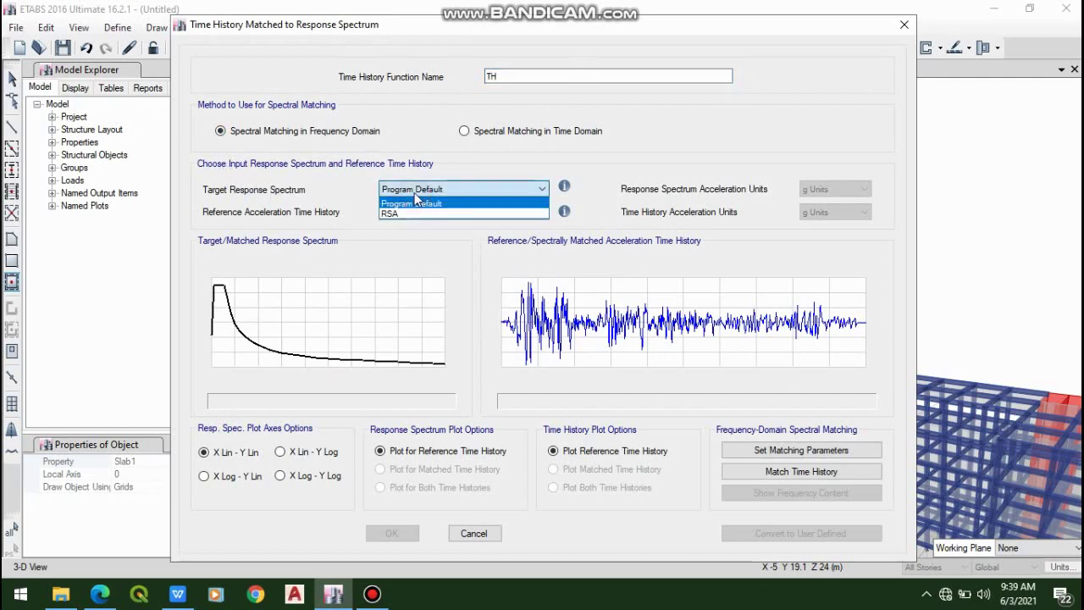
{"action": "left_click", "coordinate": [398, 215]}
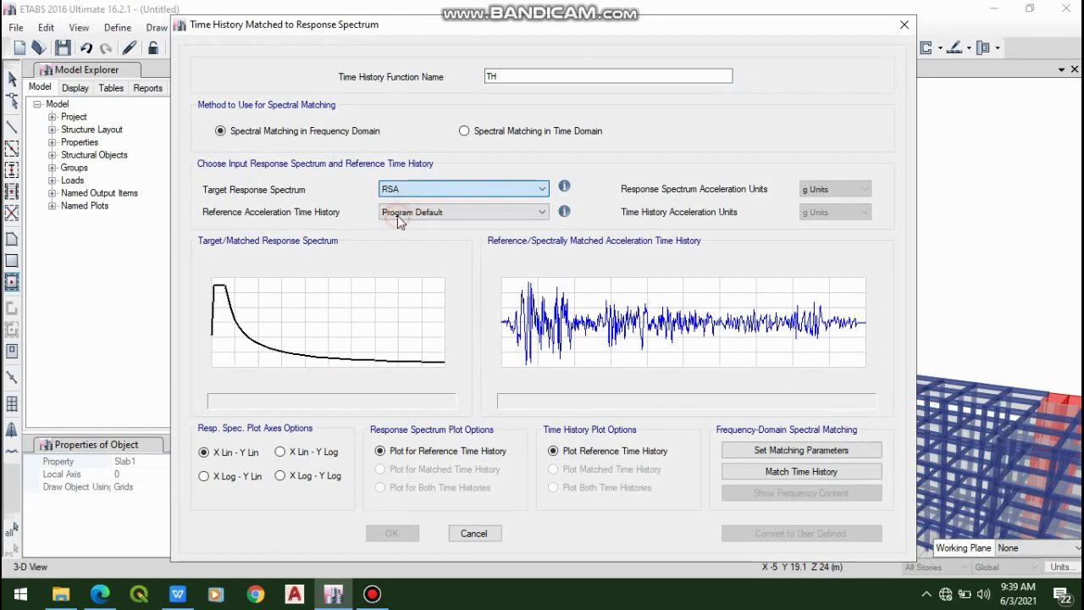
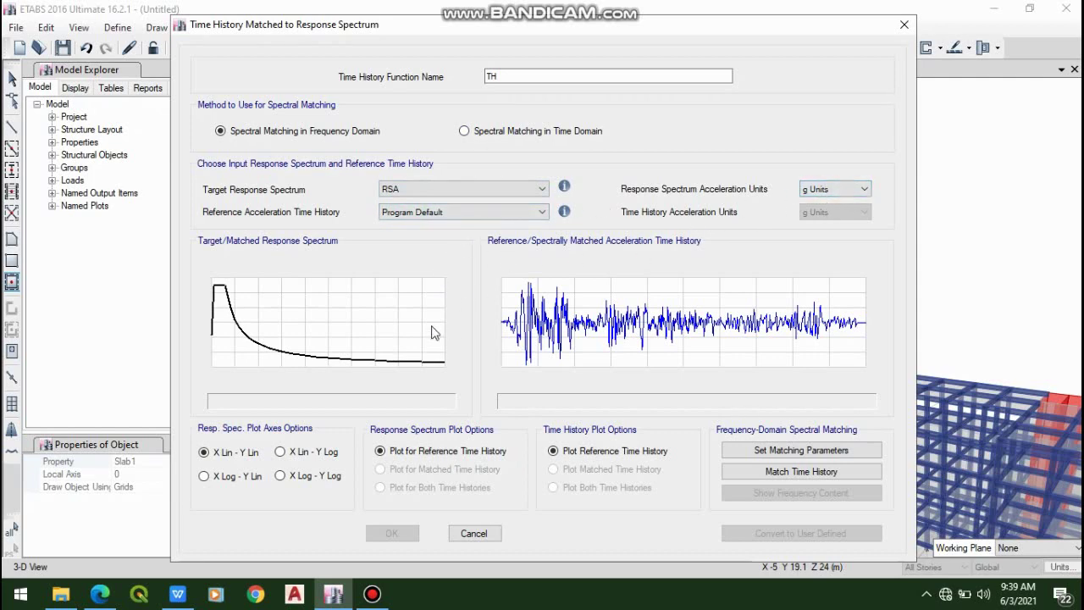
- Match the reference time history to the RSA target spectrum, inspect the matched plots and save the function definition
{"action": "left_click", "coordinate": [767, 474]}
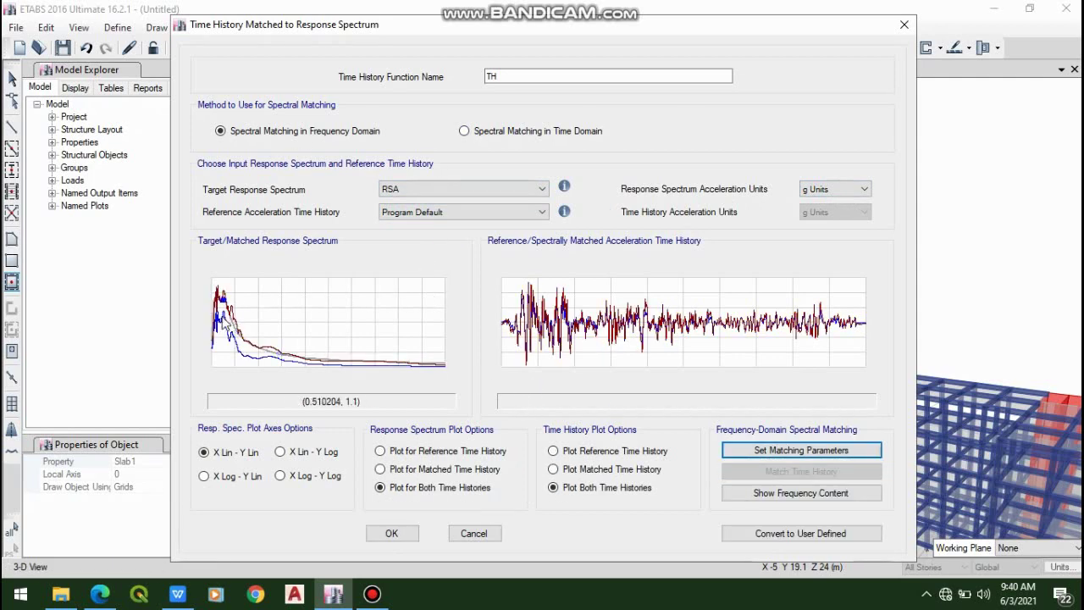
{"action": "mouse_move", "coordinate": [219, 312]}
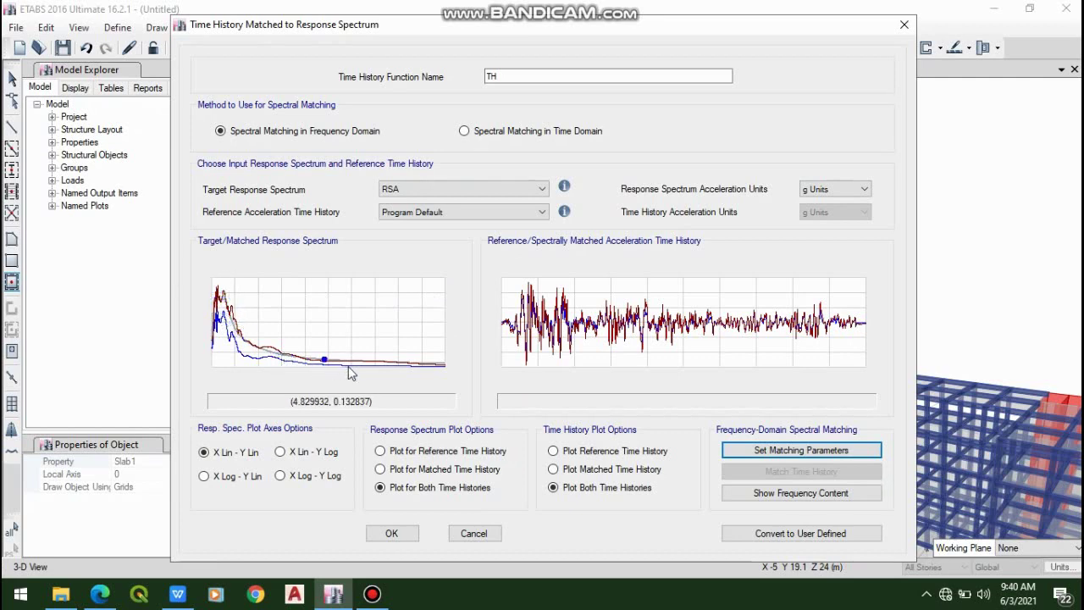
{"action": "mouse_move", "coordinate": [239, 361]}
{"action": "left_click", "coordinate": [431, 216]}
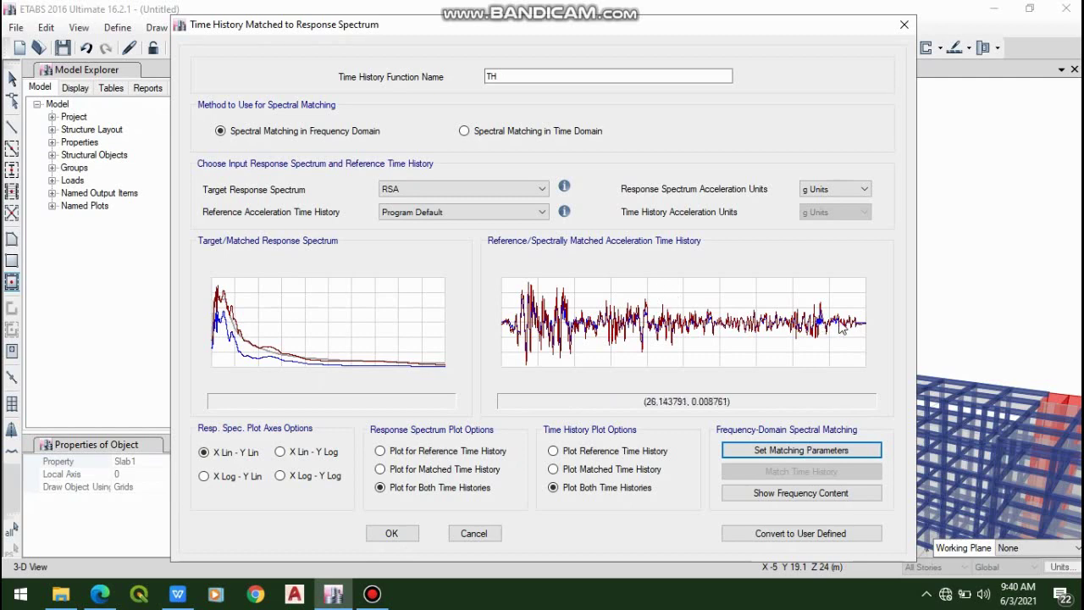
{"action": "left_click", "coordinate": [391, 534]}
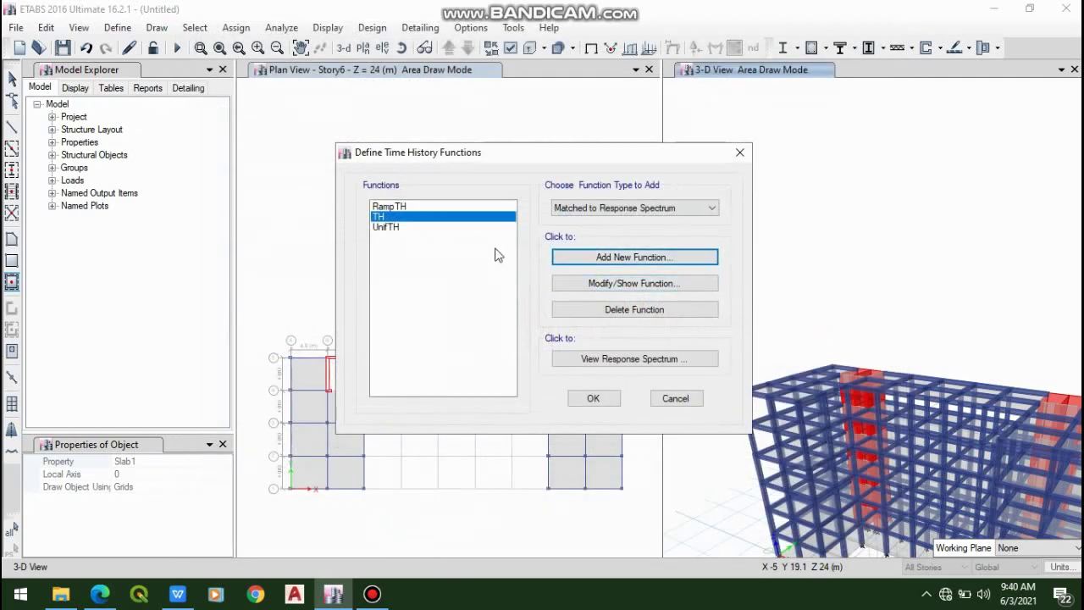
{"action": "left_click", "coordinate": [609, 405]}
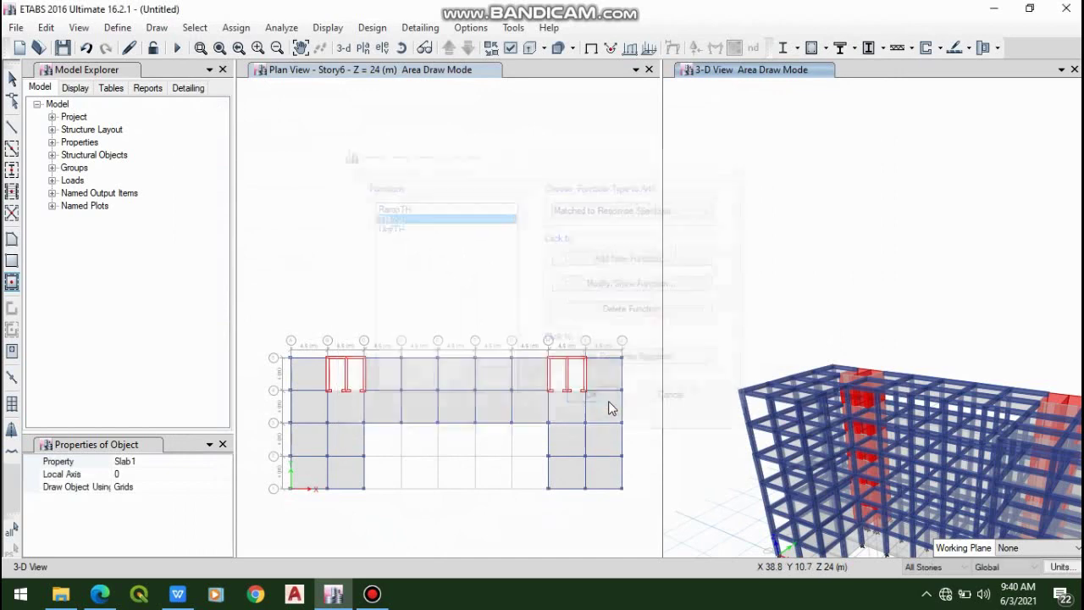
- Add a new load case named TH and set its type to Time History
{"action": "left_click", "coordinate": [115, 27]}
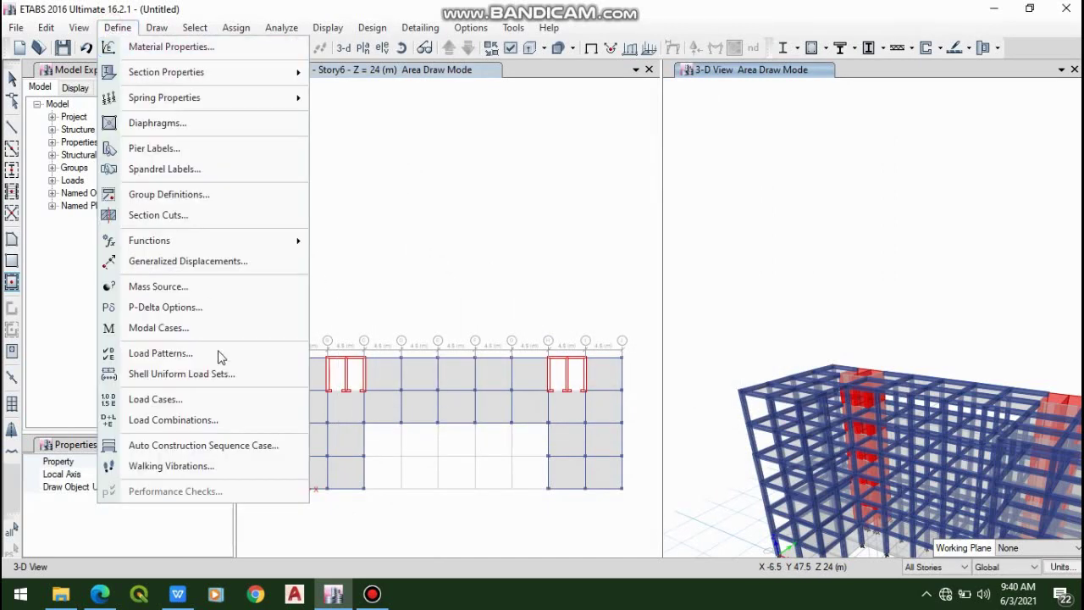
{"action": "left_click", "coordinate": [213, 397]}
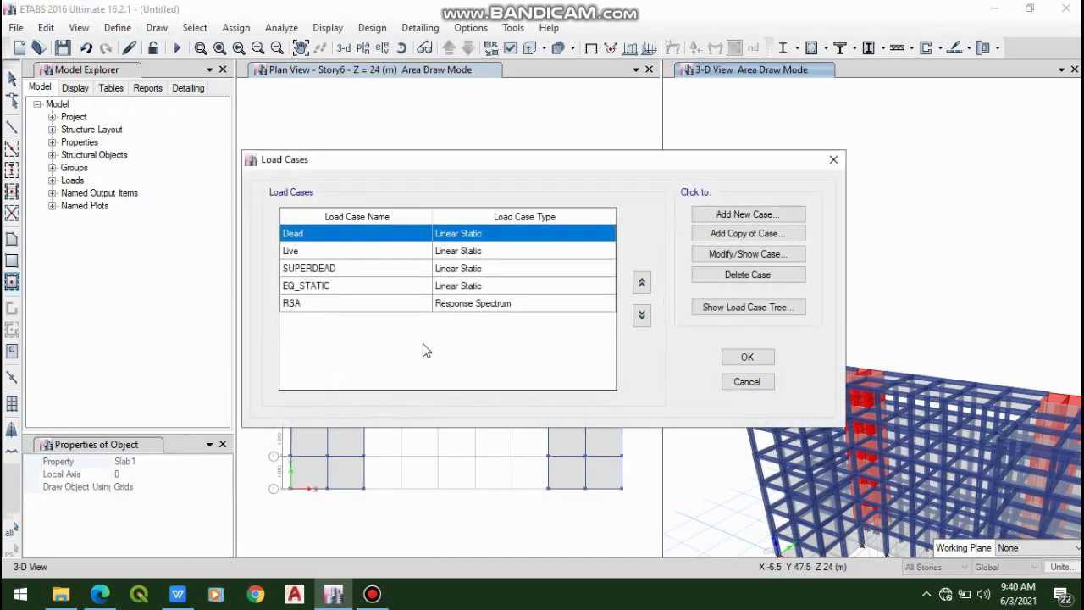
{"action": "left_click", "coordinate": [777, 221]}
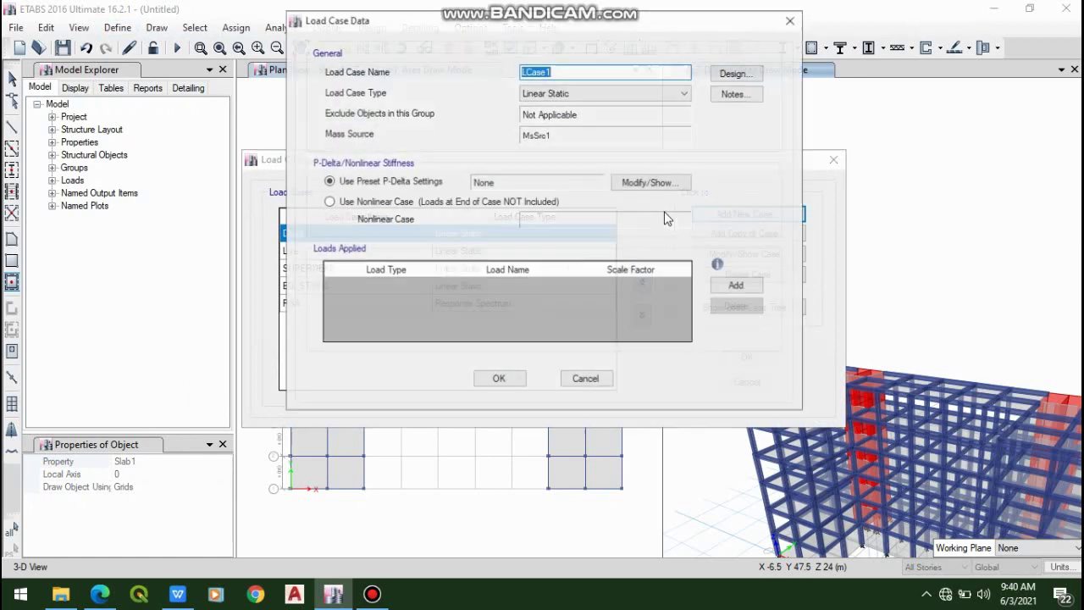
{"action": "left_click", "coordinate": [602, 72]}
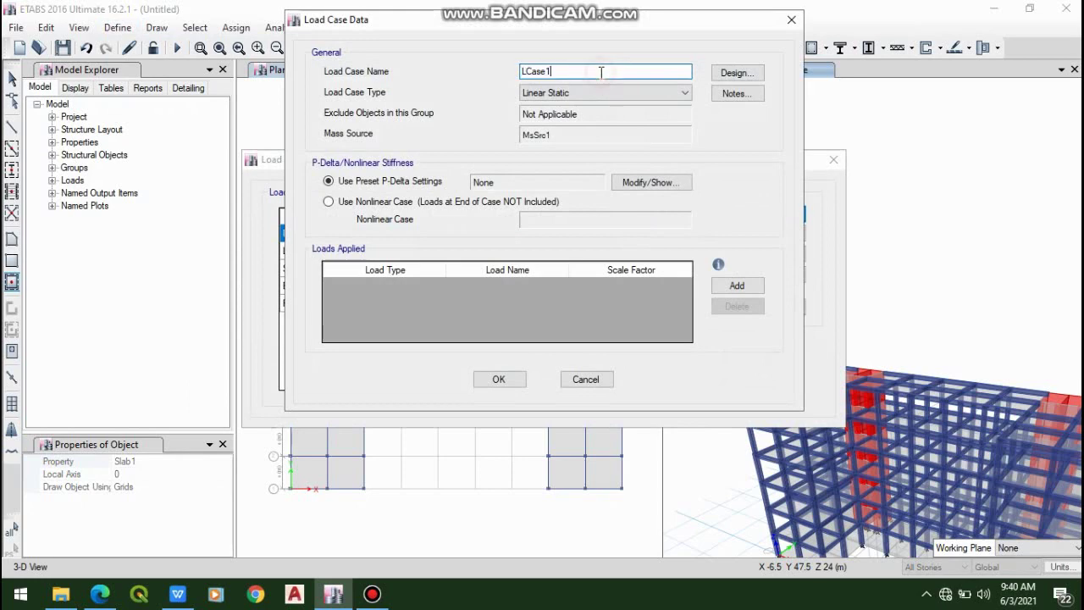
{"action": "left_click_drag", "start_coordinate": [595, 71], "coordinate": [507, 78]}
{"action": "key", "text": "BackSpace"}
{"action": "left_click", "coordinate": [644, 92]}
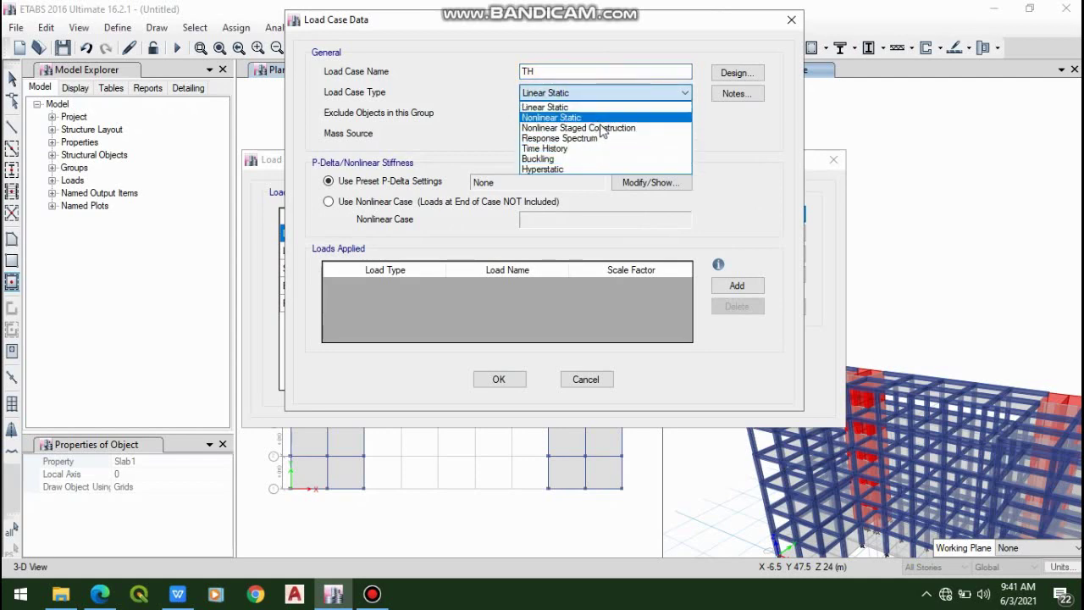
{"action": "left_click", "coordinate": [597, 149]}
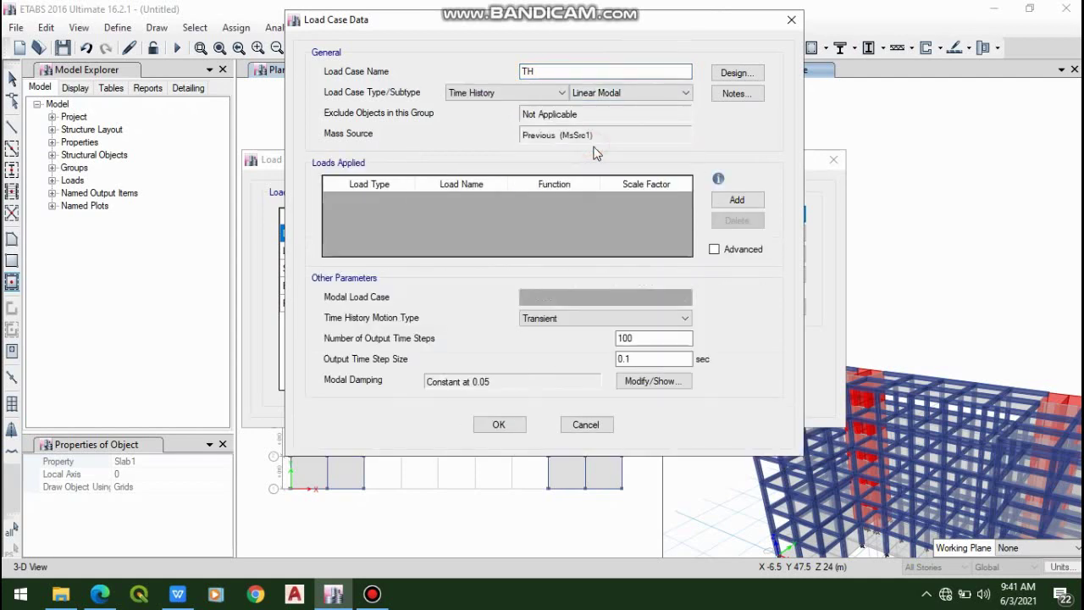
- Add two applied loads to the TH load case and set the load type of both to Acceleration
{"action": "left_click", "coordinate": [735, 203]}
{"action": "left_click", "coordinate": [735, 204]}
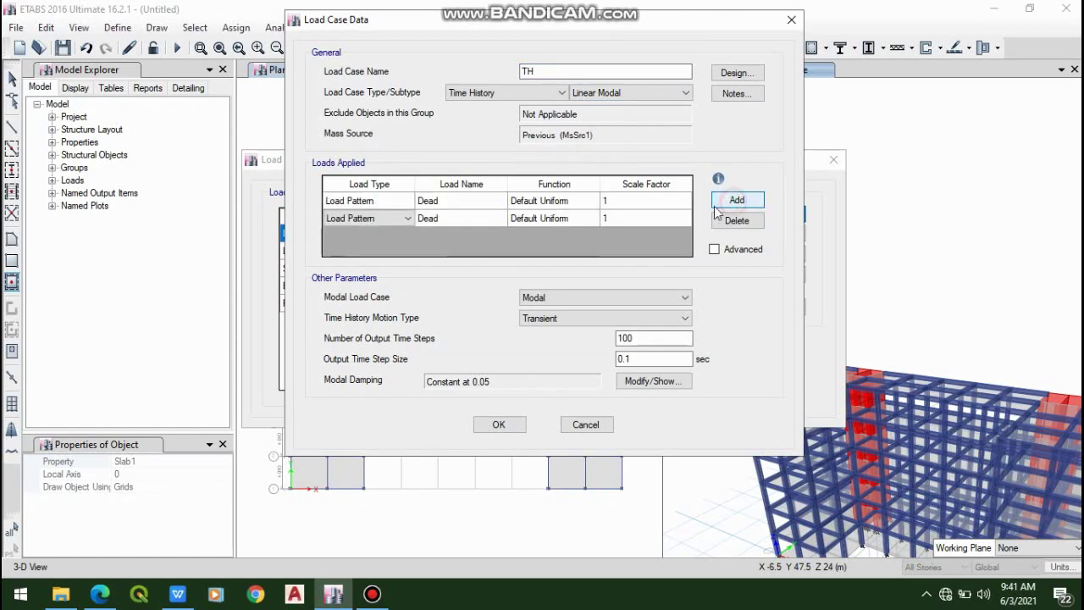
{"action": "left_click", "coordinate": [403, 208]}
{"action": "left_click", "coordinate": [405, 205]}
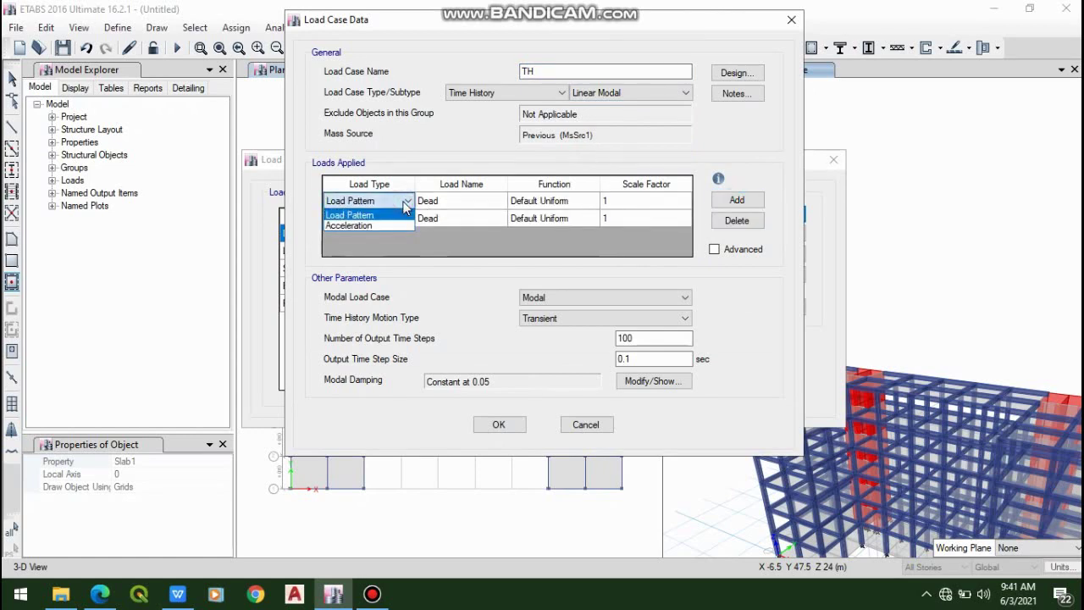
{"action": "left_click", "coordinate": [391, 225]}
{"action": "left_click", "coordinate": [397, 219]}
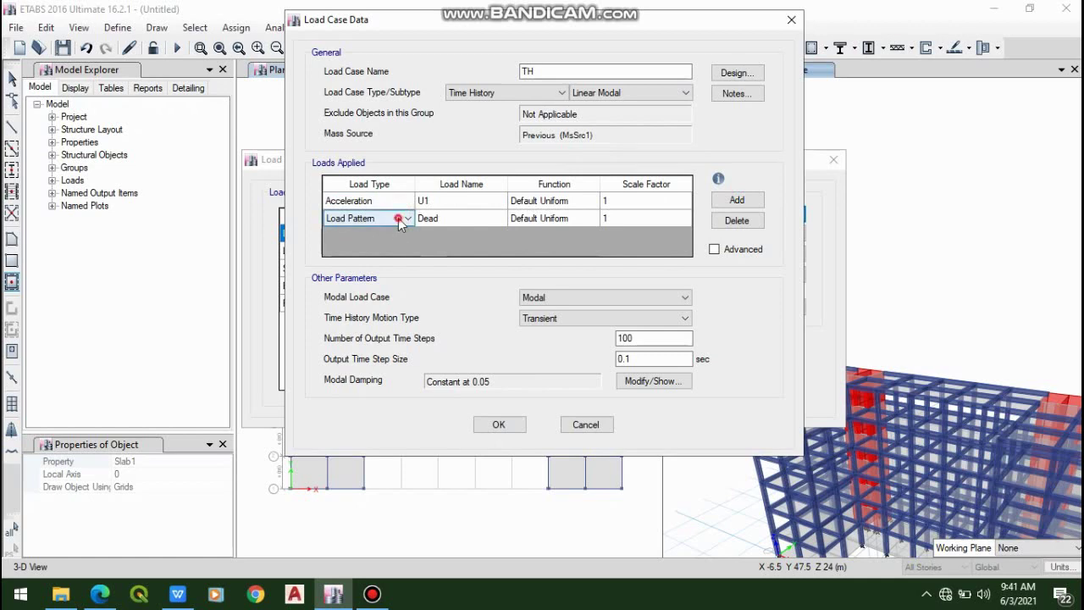
{"action": "left_click", "coordinate": [398, 219]}
{"action": "left_click", "coordinate": [394, 244]}
- Set the load name of the second acceleration load to U2
{"action": "left_click", "coordinate": [487, 203]}
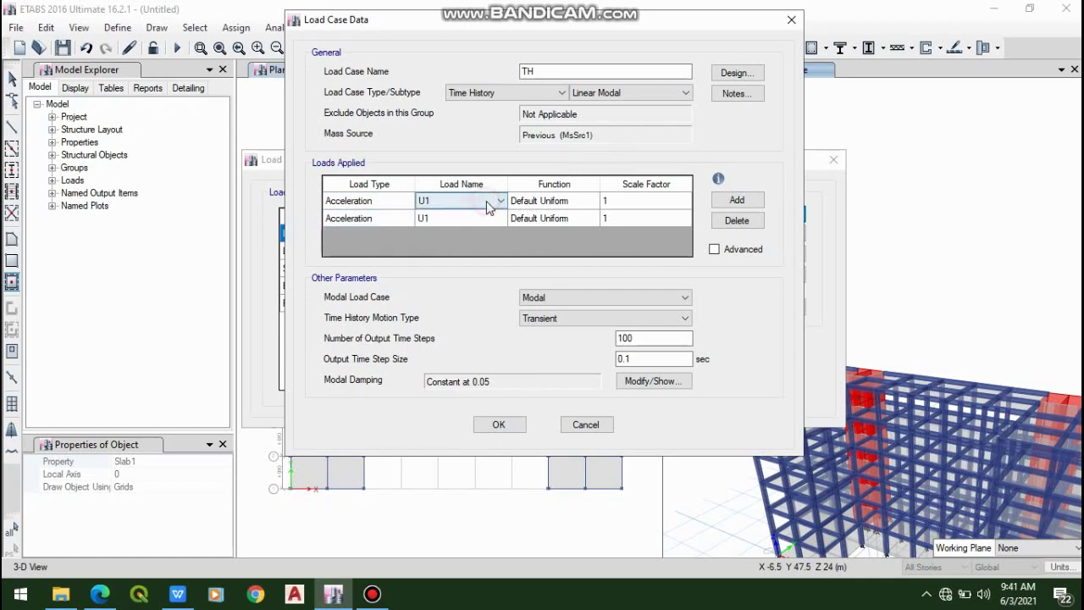
{"action": "left_click", "coordinate": [487, 218]}
{"action": "left_click", "coordinate": [487, 219]}
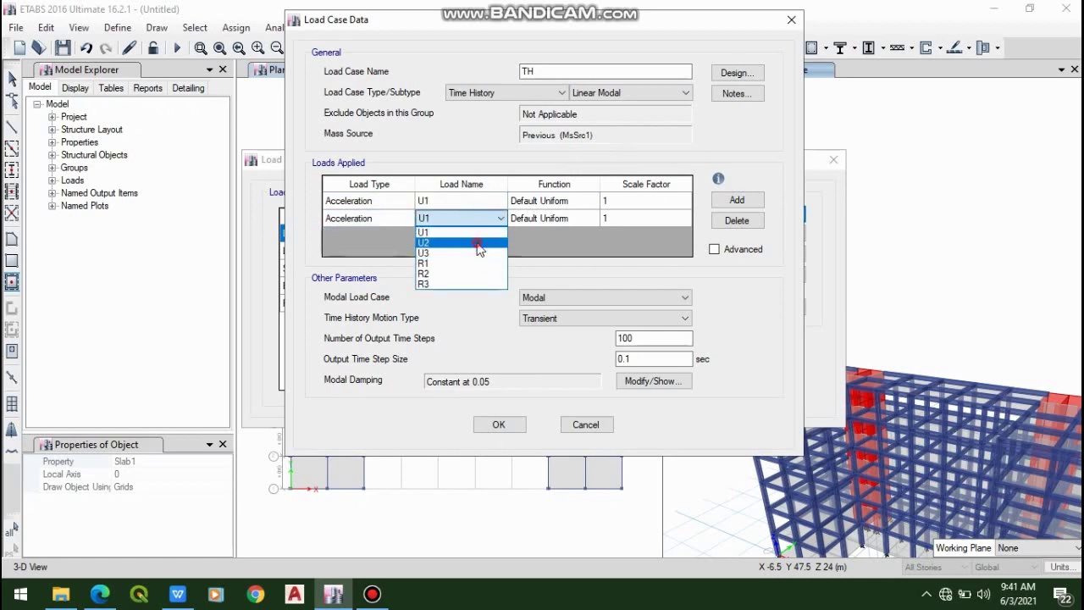
{"action": "left_click", "coordinate": [475, 240]}
- Assign the TH function to both the U1 and U2 acceleration loads
{"action": "left_click", "coordinate": [546, 201]}
{"action": "left_click", "coordinate": [545, 201]}
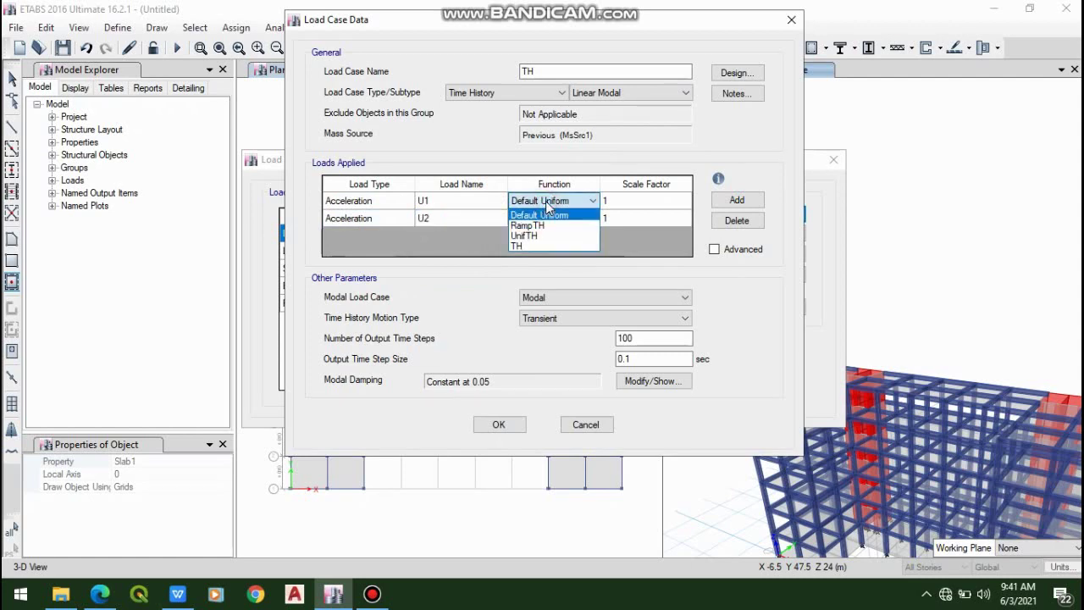
{"action": "left_click", "coordinate": [549, 246]}
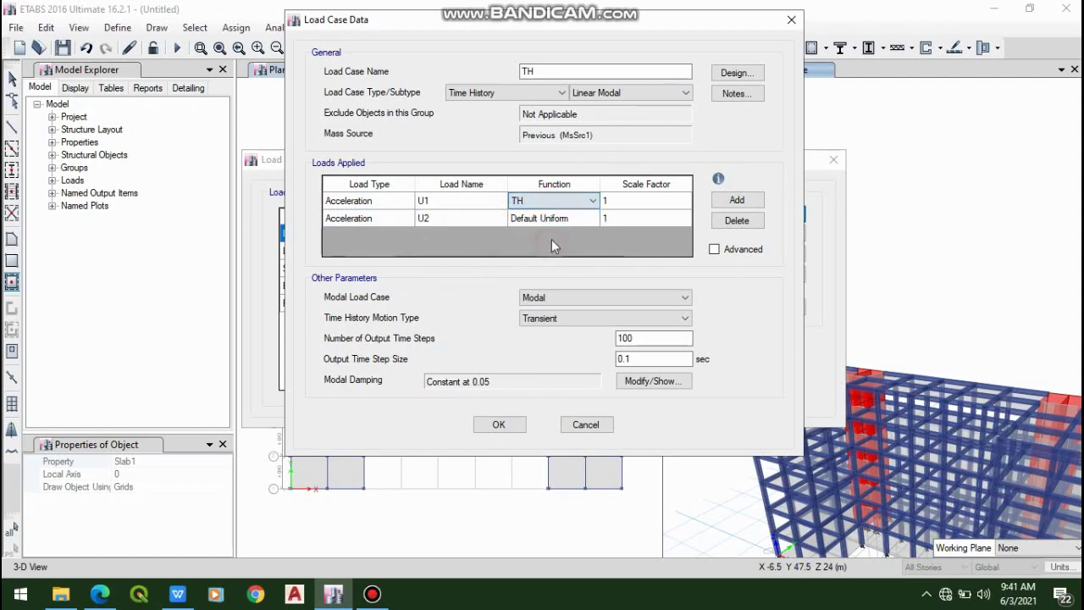
{"action": "left_click", "coordinate": [558, 219]}
{"action": "left_click", "coordinate": [557, 220]}
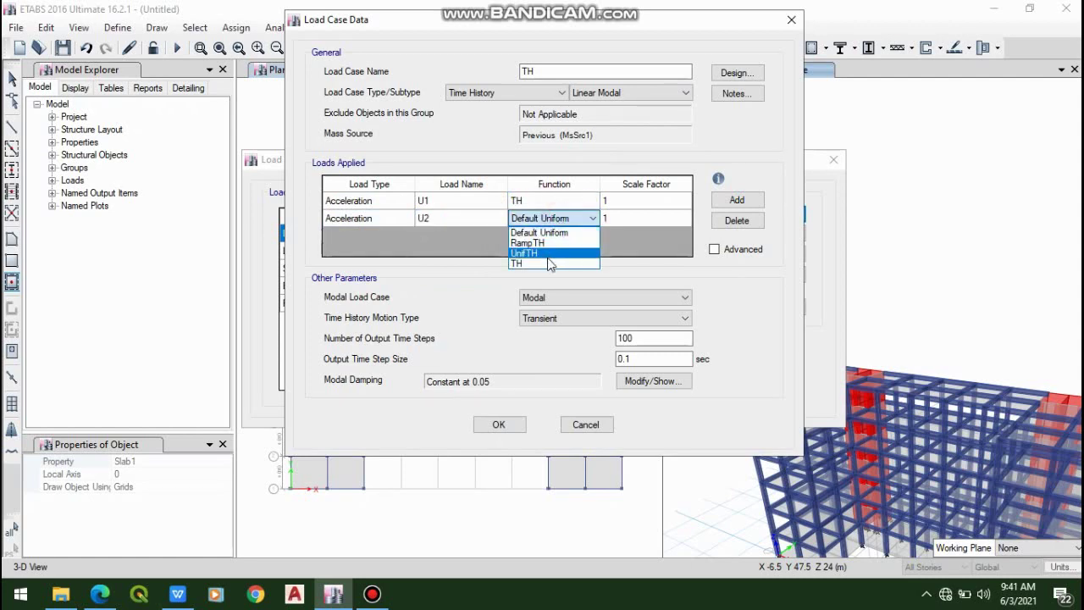
{"action": "left_click", "coordinate": [549, 263]}
- Set the scale factor of both the U1 and U2 acceleration loads to 1154
{"action": "left_click", "coordinate": [619, 208]}
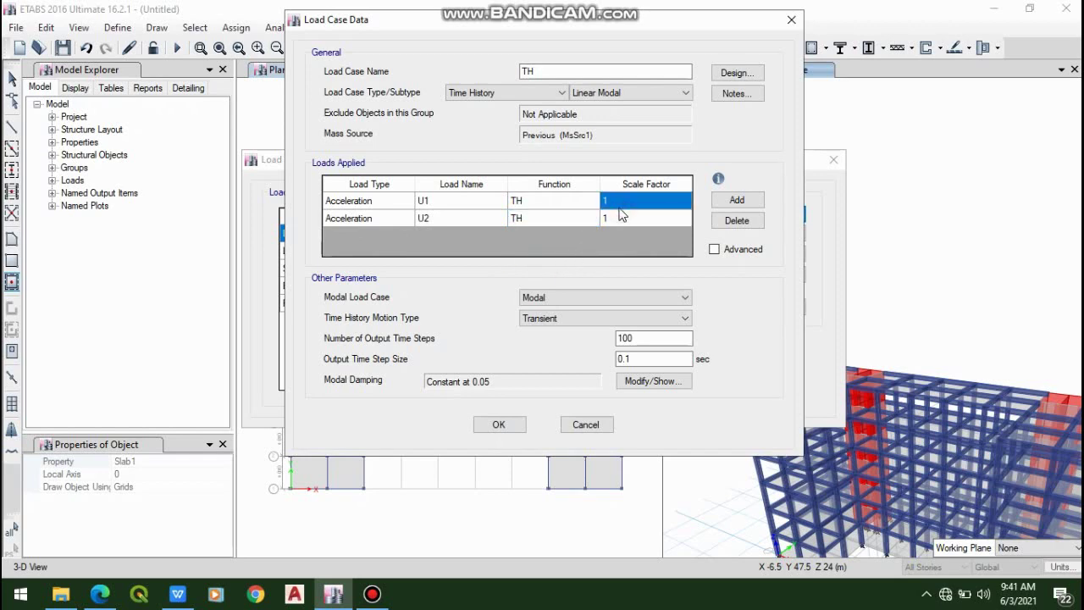
{"action": "left_click", "coordinate": [624, 204]}
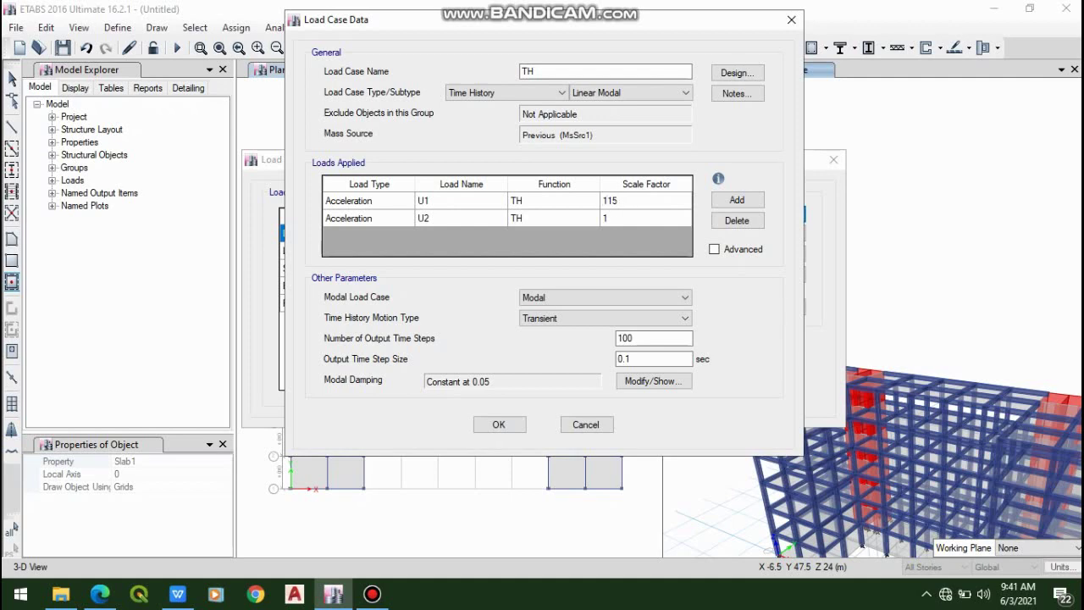
{"action": "left_click", "coordinate": [639, 221]}
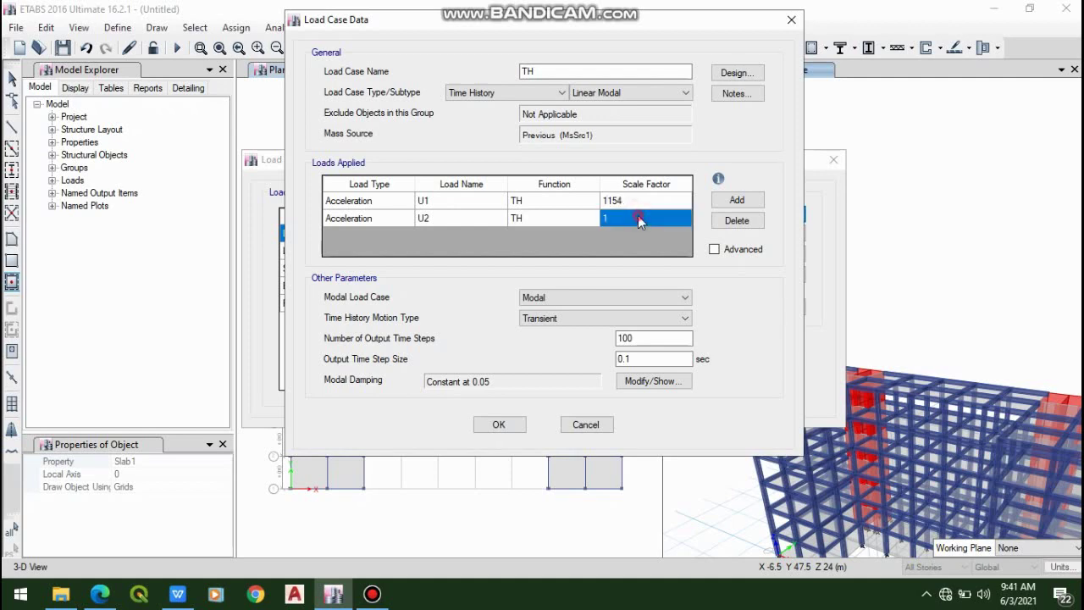
{"action": "left_click", "coordinate": [639, 220]}
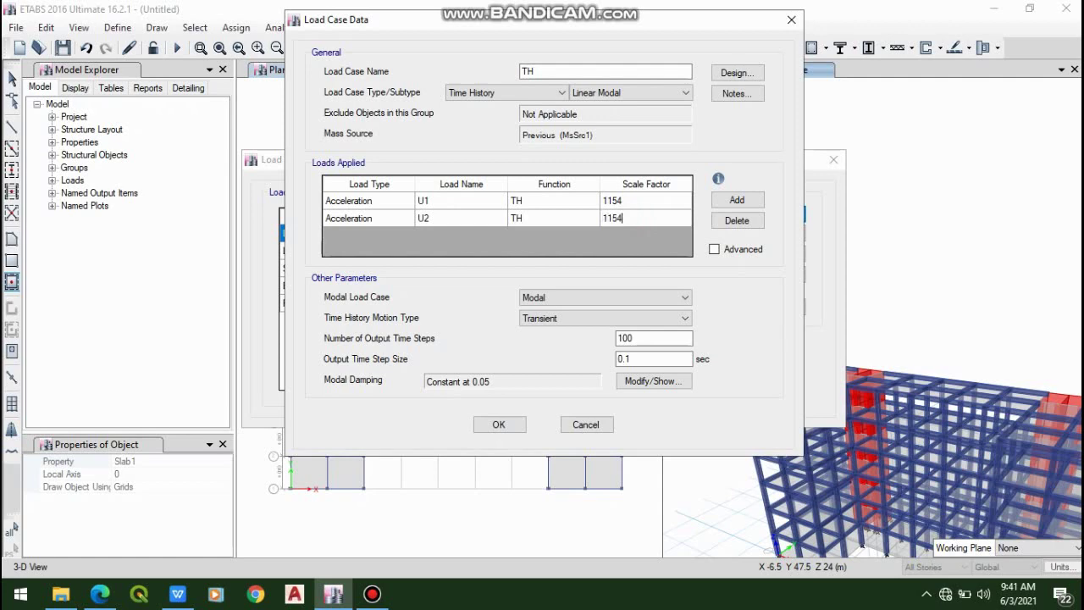
- Choose Modal as the modal load case, edit the number of output time steps and save the TH load case
{"action": "left_click", "coordinate": [607, 298]}
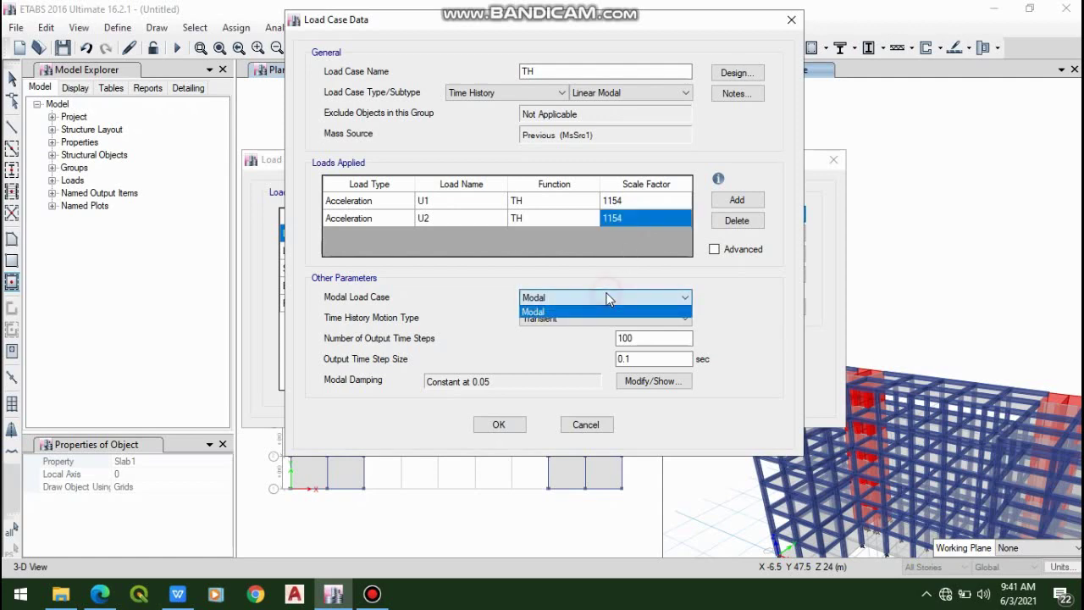
{"action": "left_click", "coordinate": [606, 312]}
{"action": "left_click", "coordinate": [599, 317]}
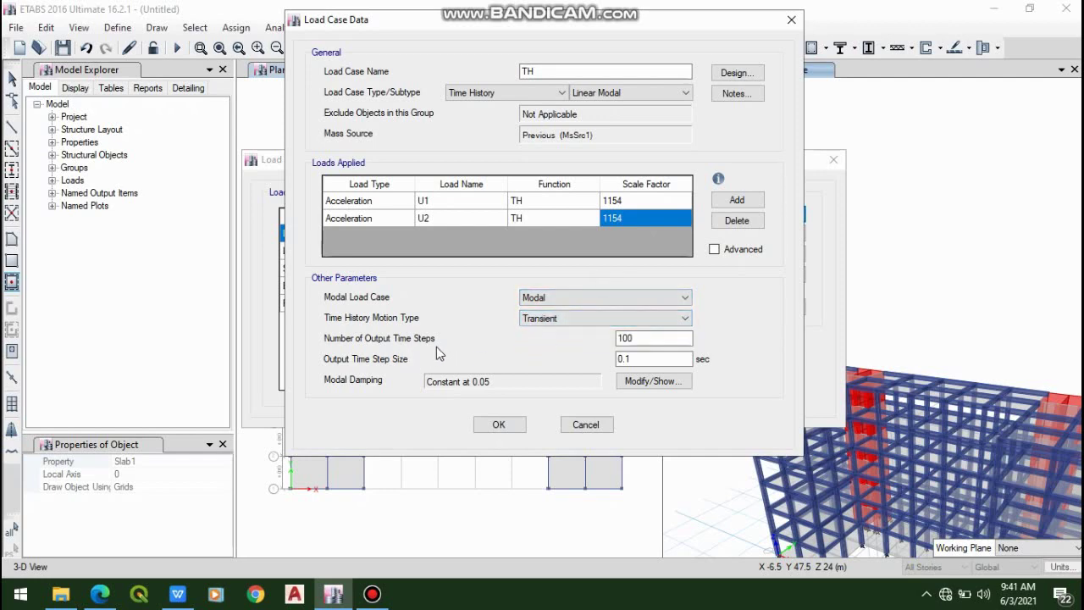
{"action": "left_click", "coordinate": [654, 338]}
{"action": "left_click_drag", "start_coordinate": [654, 338], "coordinate": [588, 337]}
{"action": "left_click", "coordinate": [516, 426]}
- Review the static, response spectrum and time history entries in the load case list and accept the load cases
{"action": "left_click", "coordinate": [500, 303]}
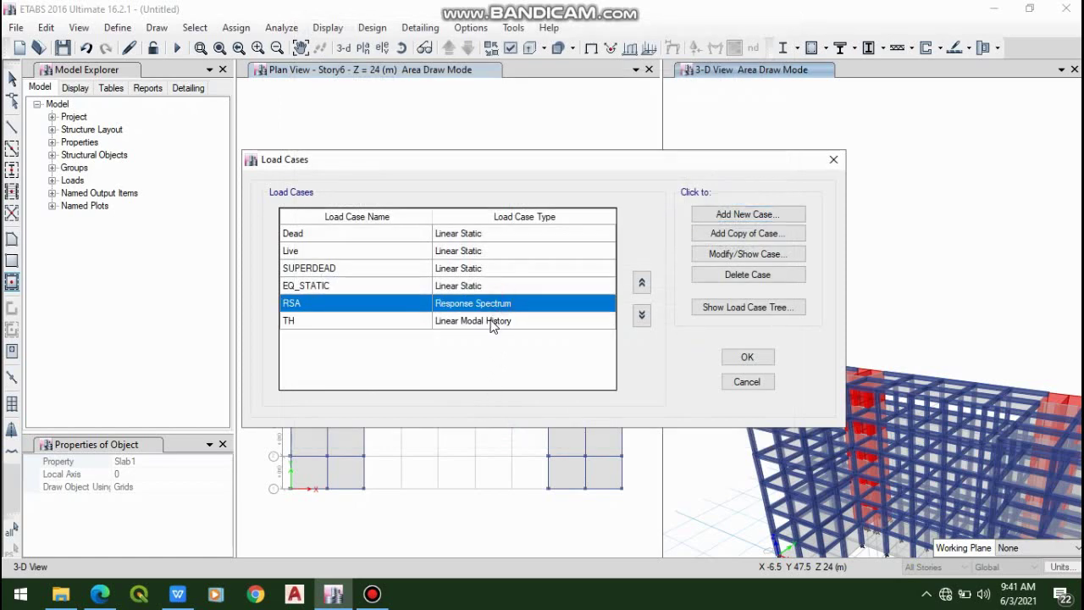
{"action": "left_click", "coordinate": [493, 322]}
{"action": "left_click", "coordinate": [498, 306]}
{"action": "left_click", "coordinate": [492, 322]}
{"action": "left_click", "coordinate": [488, 303]}
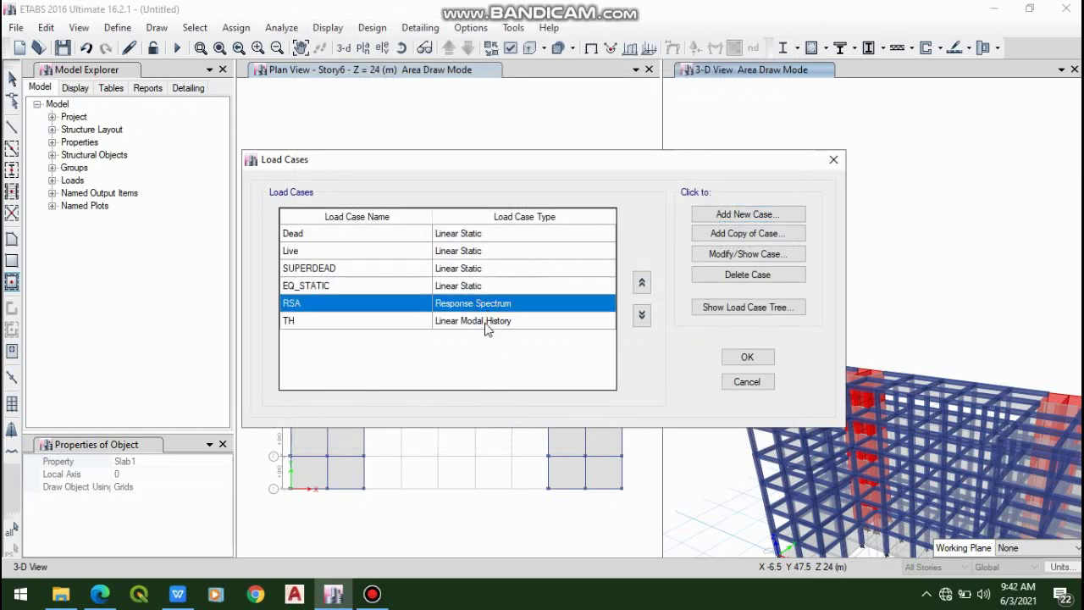
{"action": "left_click", "coordinate": [487, 322]}
{"action": "left_click", "coordinate": [479, 304]}
{"action": "left_click", "coordinate": [454, 251]}
{"action": "left_click", "coordinate": [453, 286]}
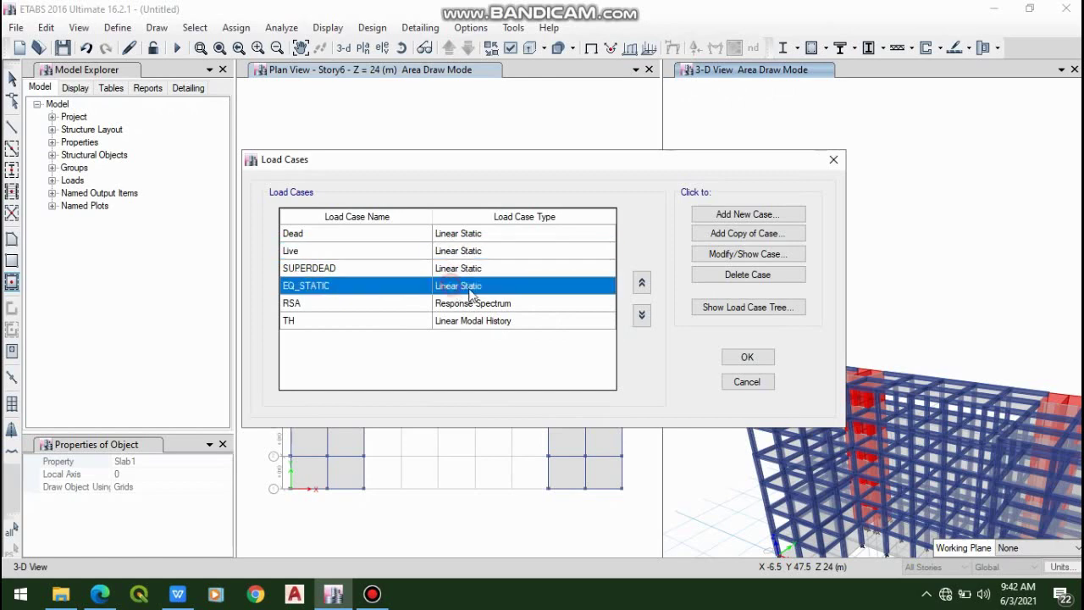
{"action": "left_click", "coordinate": [745, 359]}
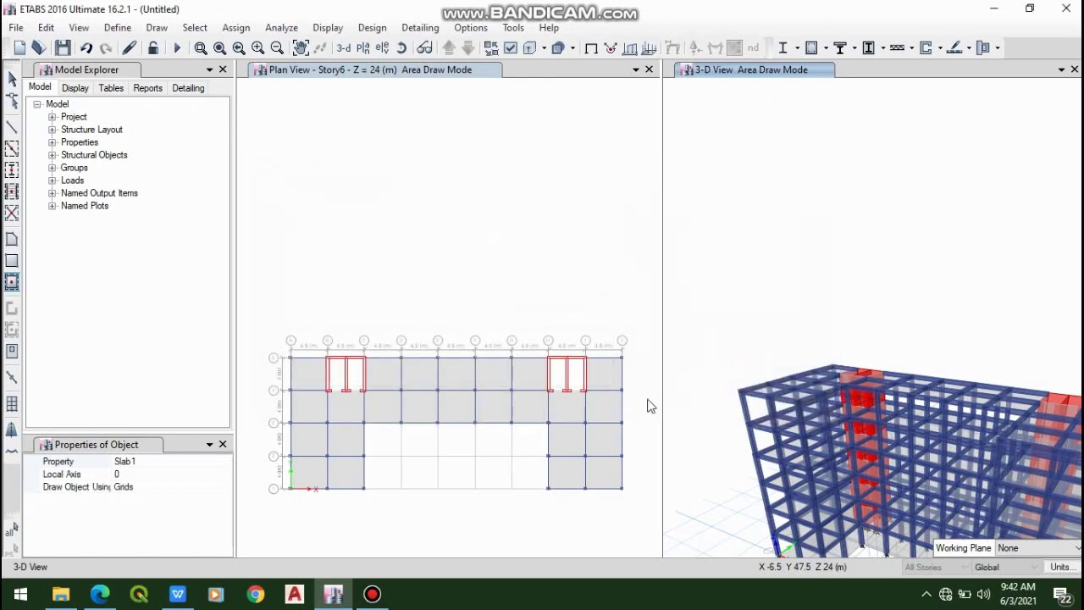
{"action": "left_click", "coordinate": [373, 594]}
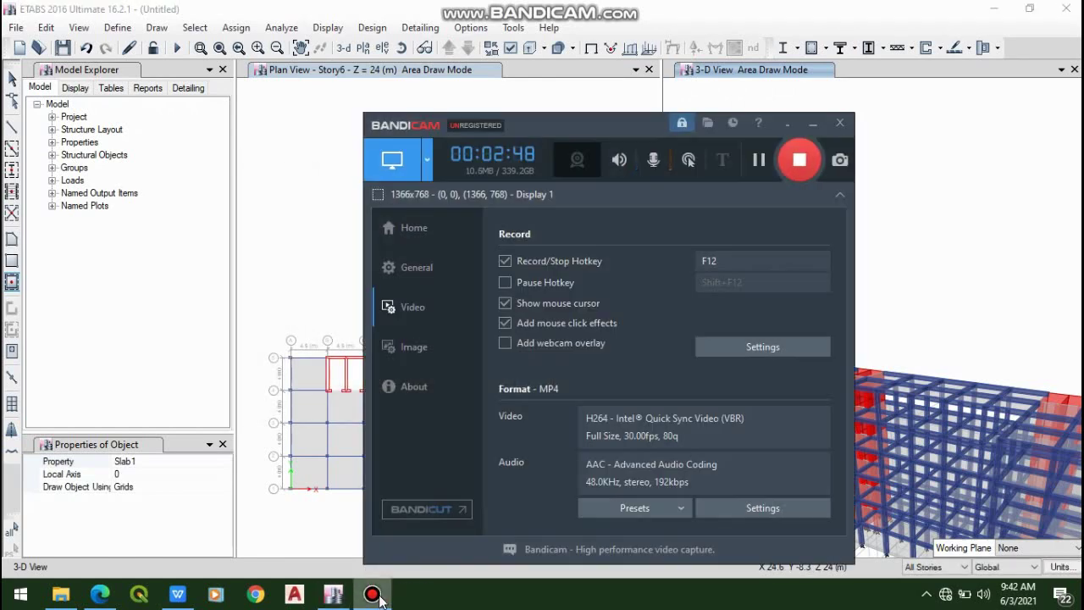
{"action": "left_click", "coordinate": [378, 596]}
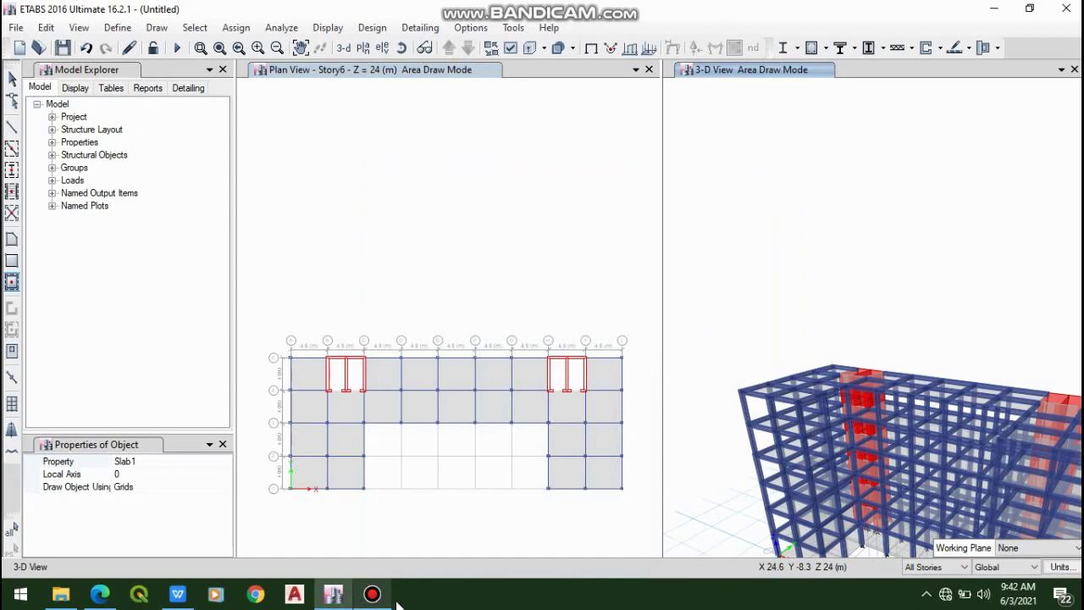
{"action": "left_click", "coordinate": [373, 594]}
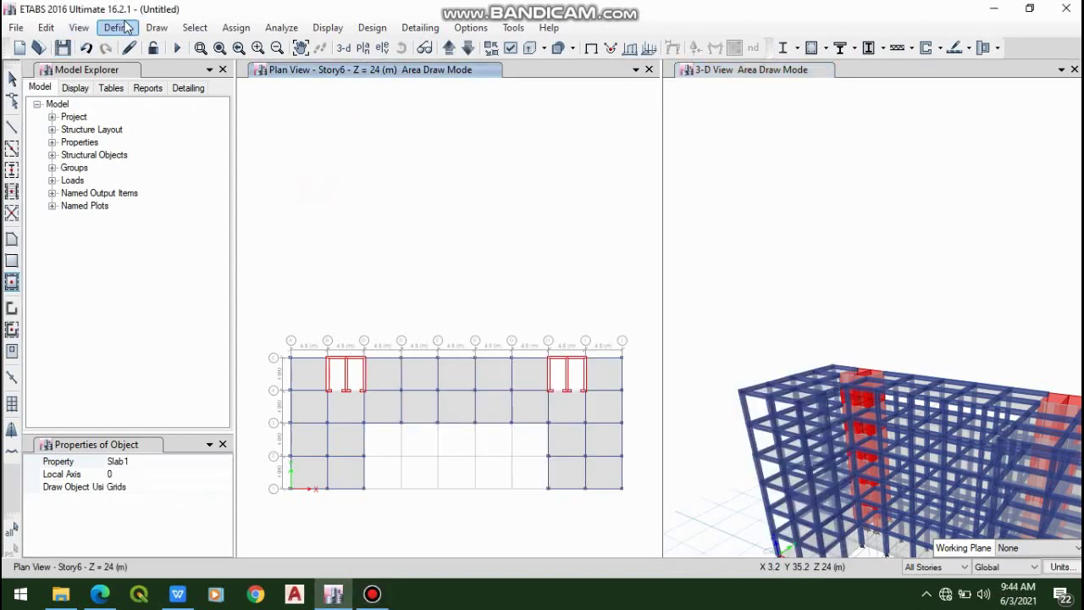
- Open the preset P-Delta options and set the automation method to Iterative - Based on Loads
{"action": "left_click", "coordinate": [118, 28]}
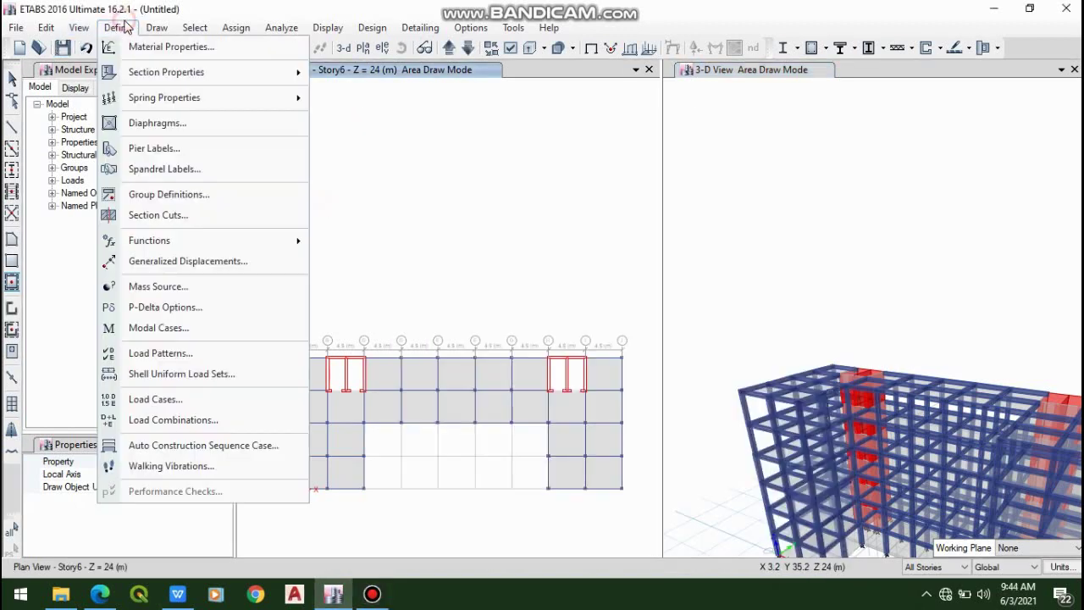
{"action": "left_click", "coordinate": [218, 308]}
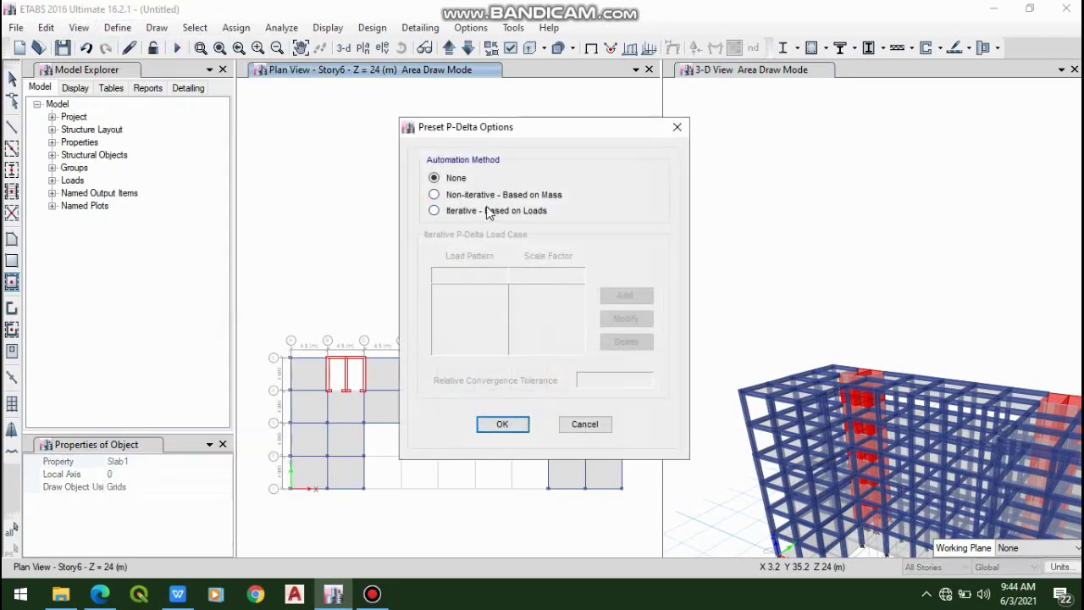
{"action": "left_click", "coordinate": [486, 212]}
- Add the Dead load pattern to the iterative P-Delta load case with a scale factor of 1.2
{"action": "left_click", "coordinate": [546, 275]}
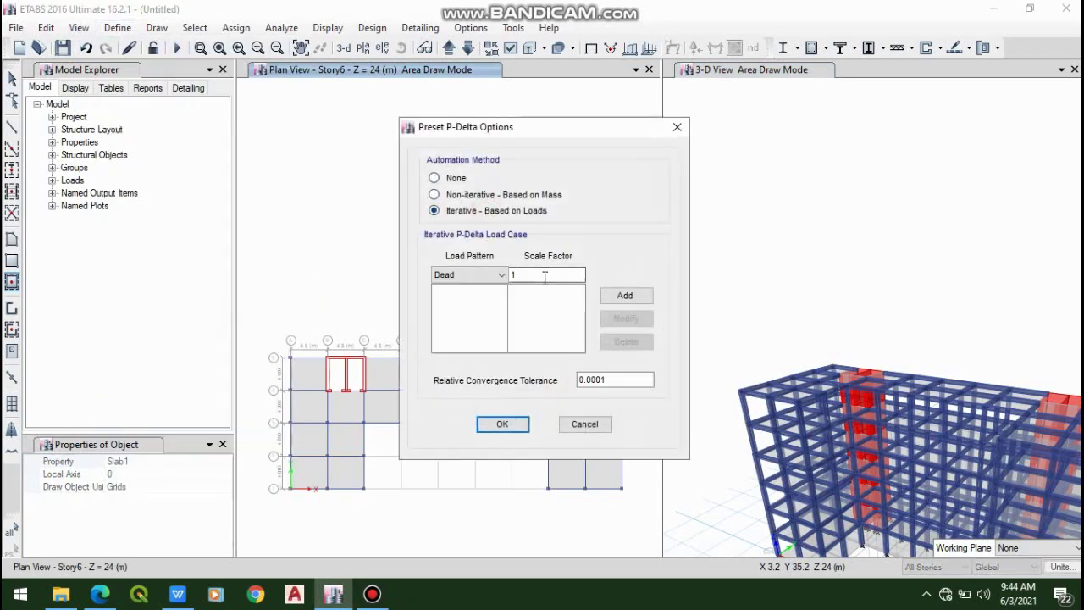
{"action": "left_click", "coordinate": [457, 284]}
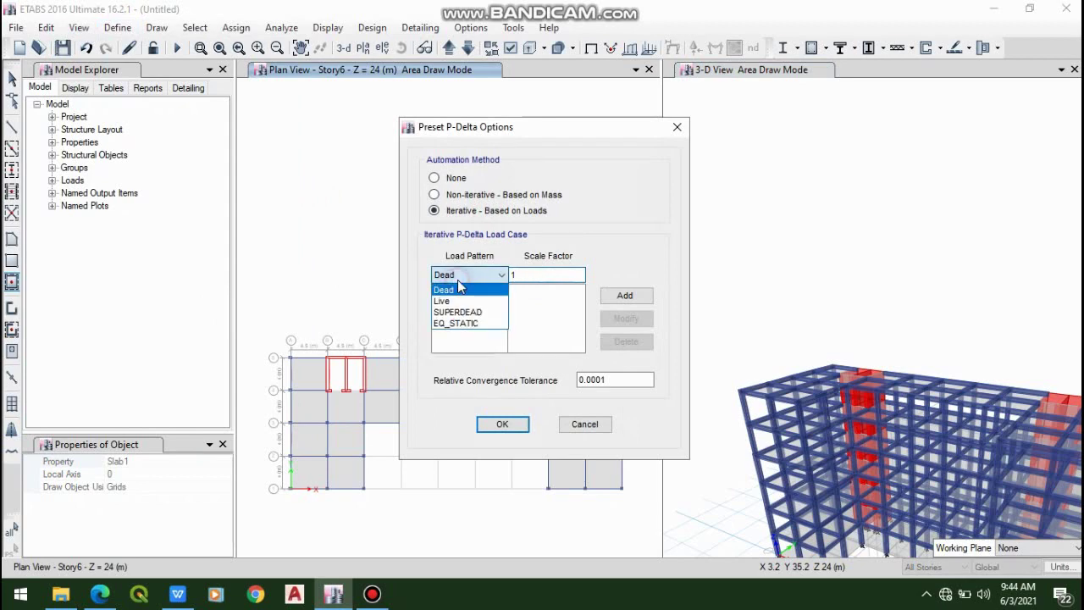
{"action": "left_click", "coordinate": [457, 285]}
{"action": "left_click", "coordinate": [458, 284]}
{"action": "left_click", "coordinate": [458, 285]}
{"action": "left_click", "coordinate": [459, 284]}
{"action": "left_click", "coordinate": [461, 290]}
{"action": "left_click", "coordinate": [526, 273]}
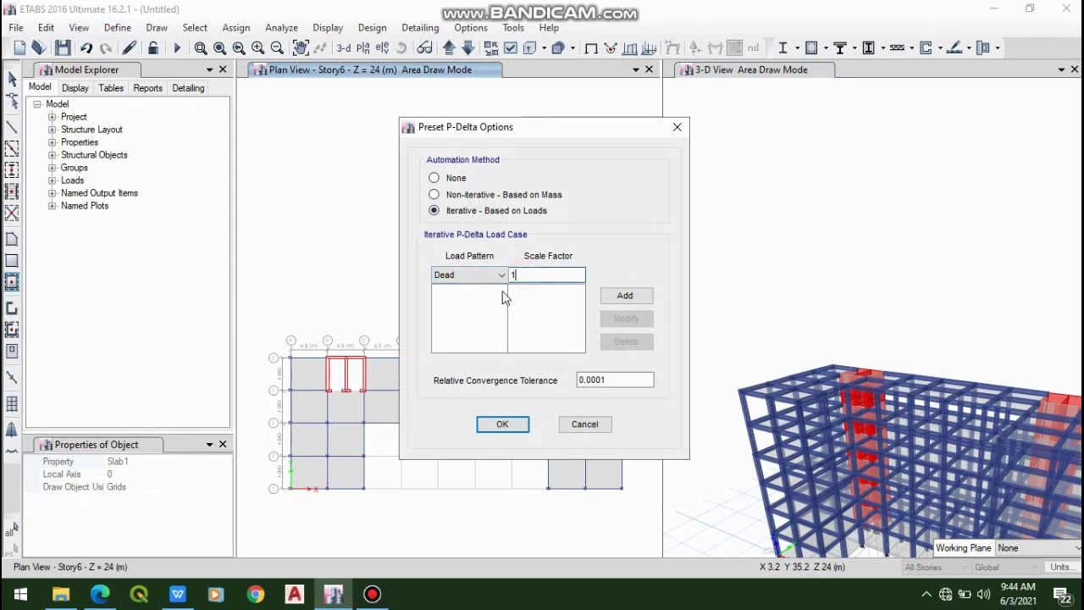
{"action": "type", "text": ".2"}
{"action": "left_click", "coordinate": [633, 299]}
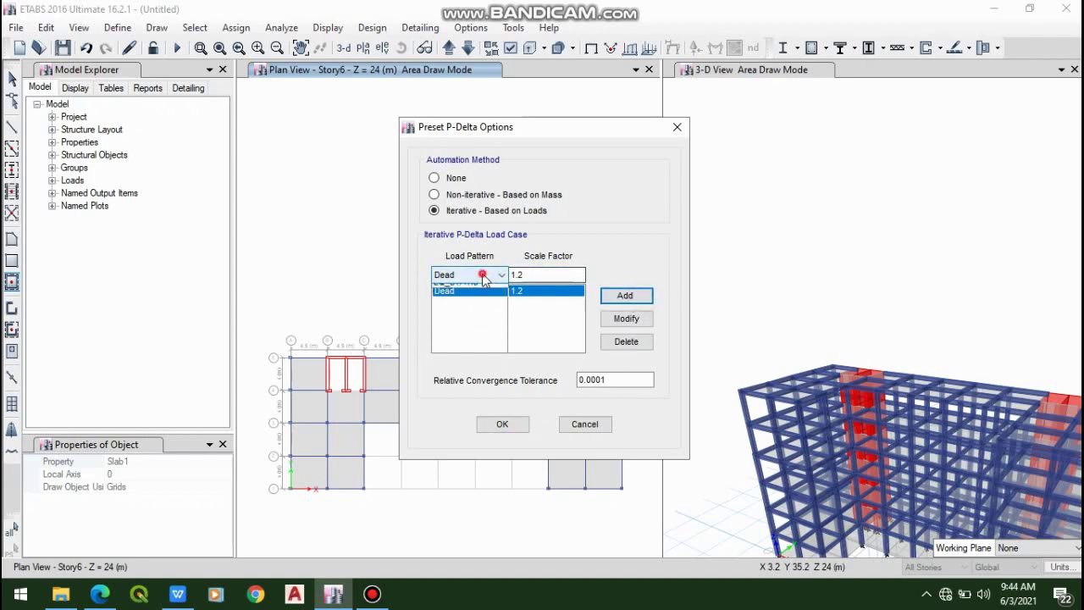
- Add the SUPERDEAD load pattern to the P-Delta load case with a scale factor of 1.2
{"action": "left_click", "coordinate": [481, 276]}
{"action": "left_click", "coordinate": [474, 312]}
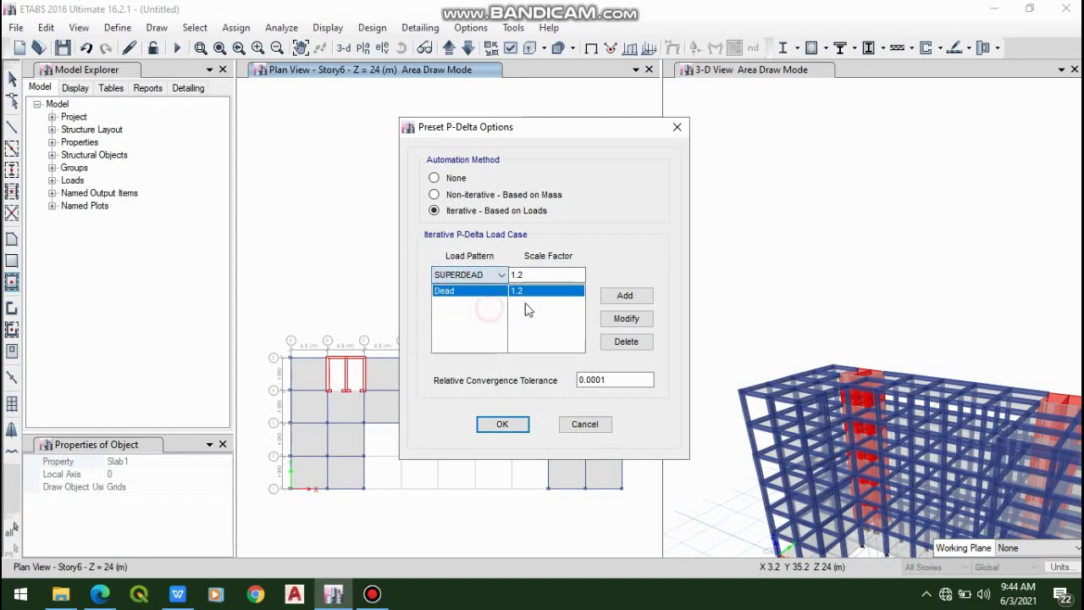
{"action": "left_click", "coordinate": [625, 295]}
- Add the Live load pattern to the P-Delta load case with a scale factor of .5 and accept the options
{"action": "left_click", "coordinate": [486, 275]}
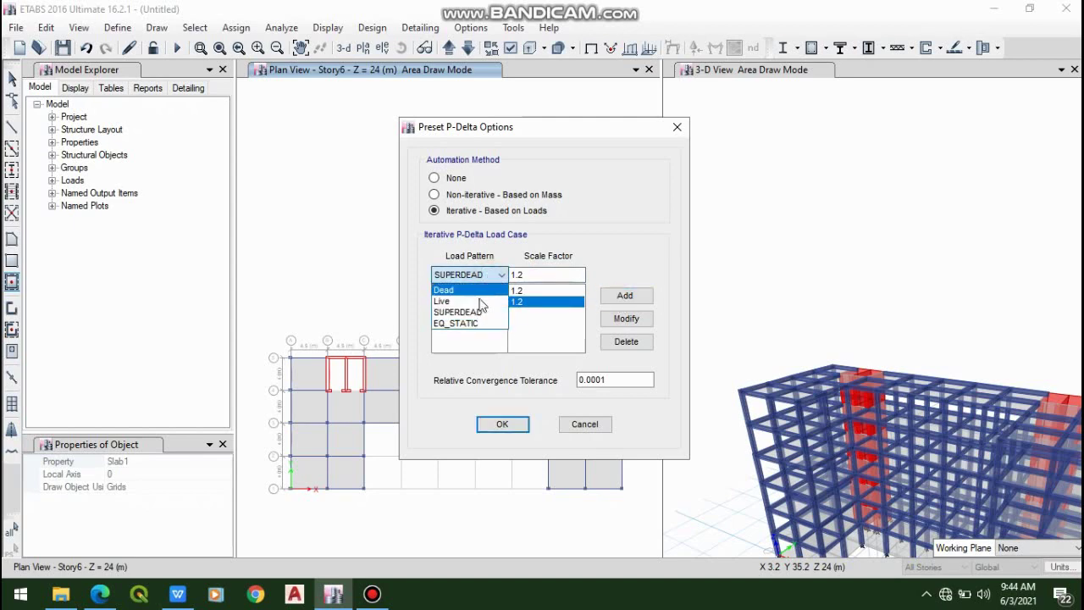
{"action": "left_click", "coordinate": [484, 302]}
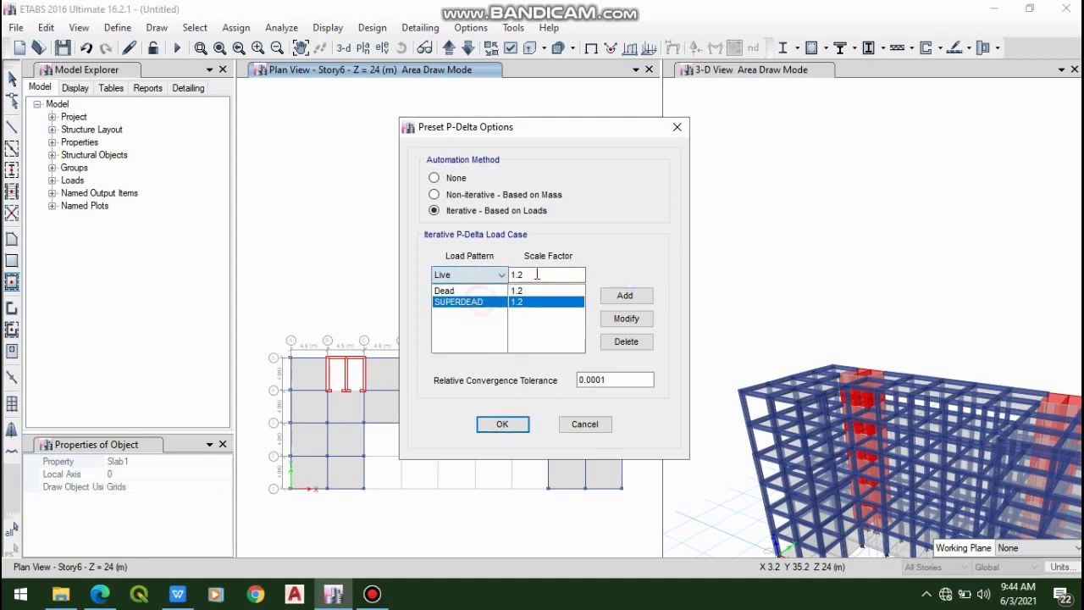
{"action": "key", "text": "Tab"}
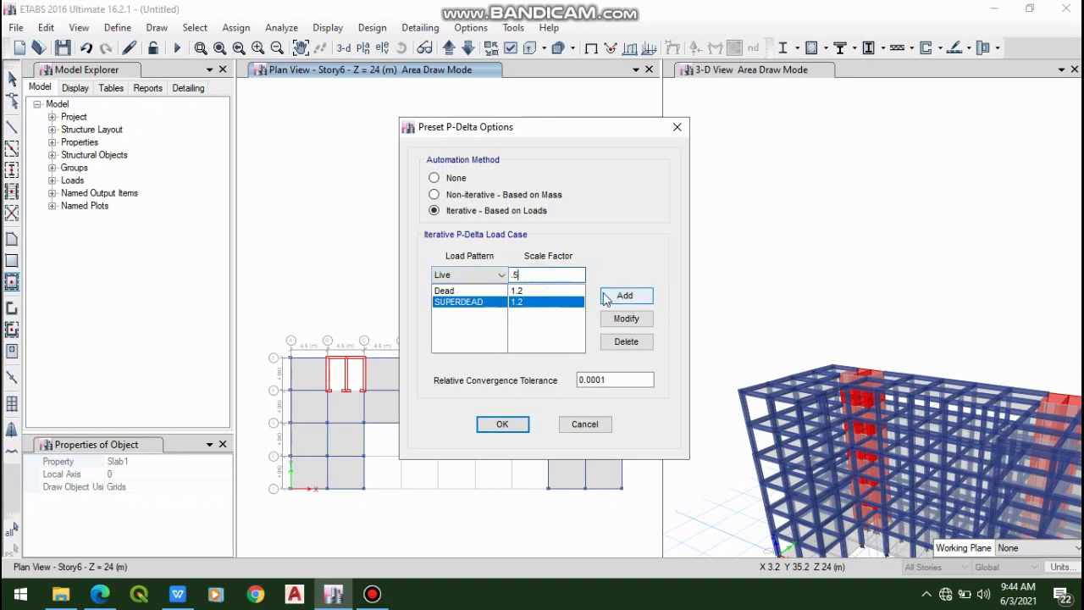
{"action": "left_click", "coordinate": [549, 276]}
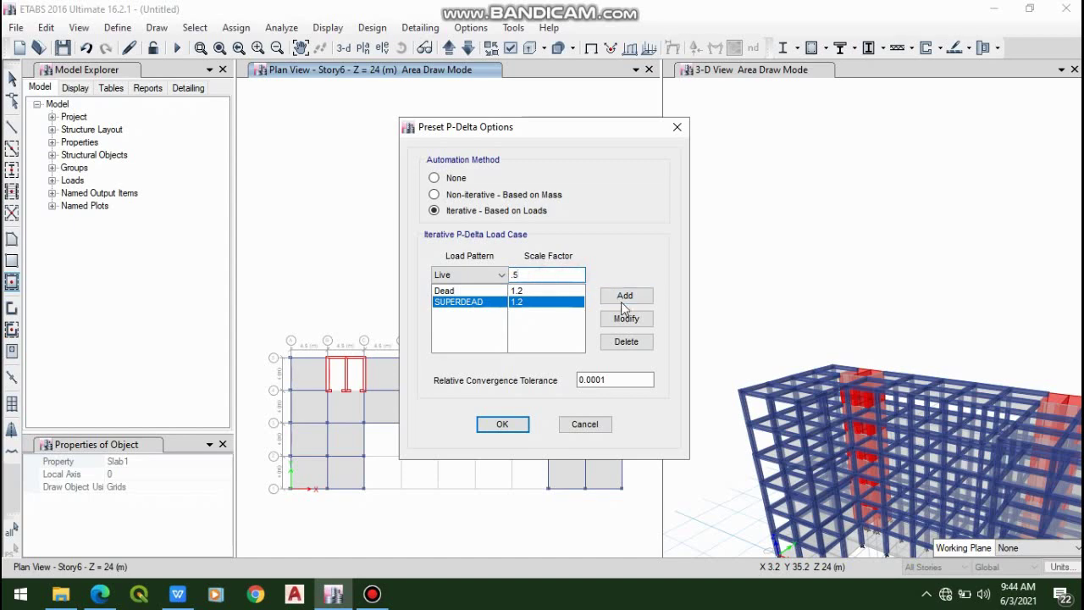
{"action": "left_click", "coordinate": [624, 296]}
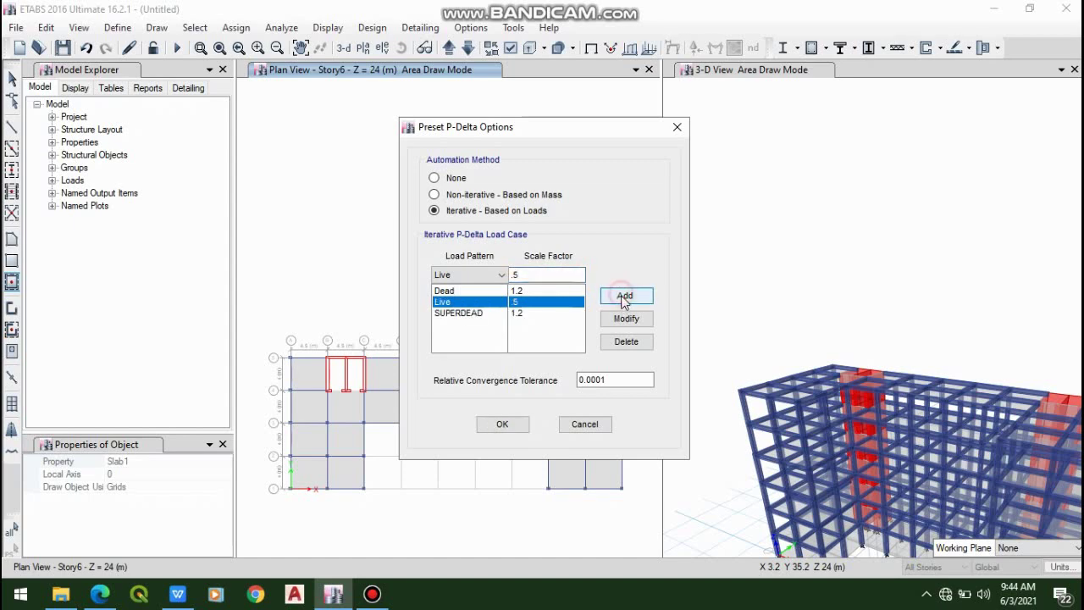
{"action": "left_click", "coordinate": [503, 425]}
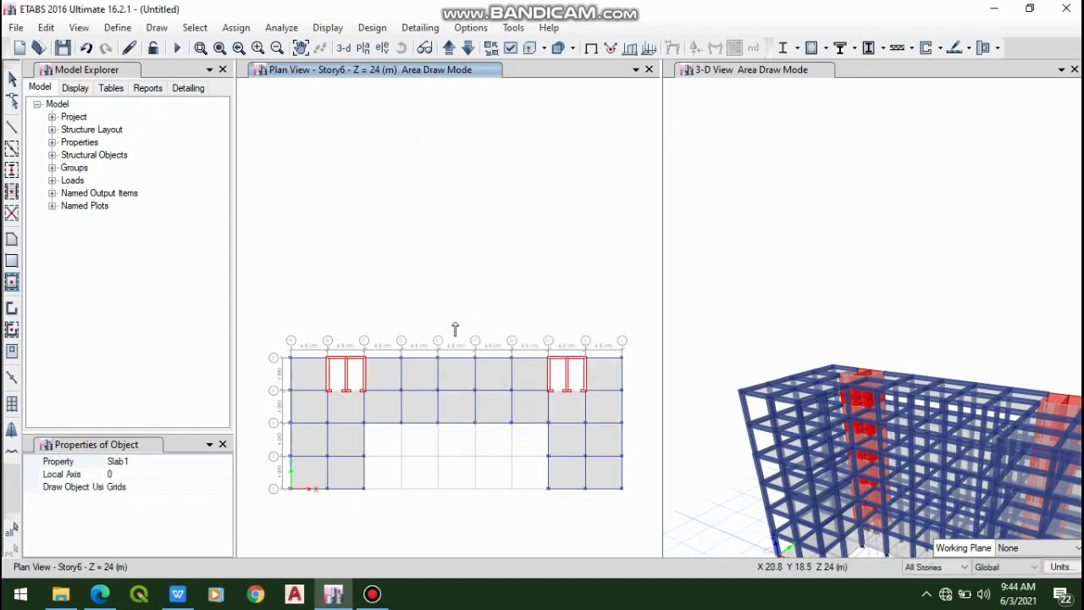
{"action": "scroll", "coordinate": [502, 197], "scroll_direction": "down", "scroll_amount": 3}
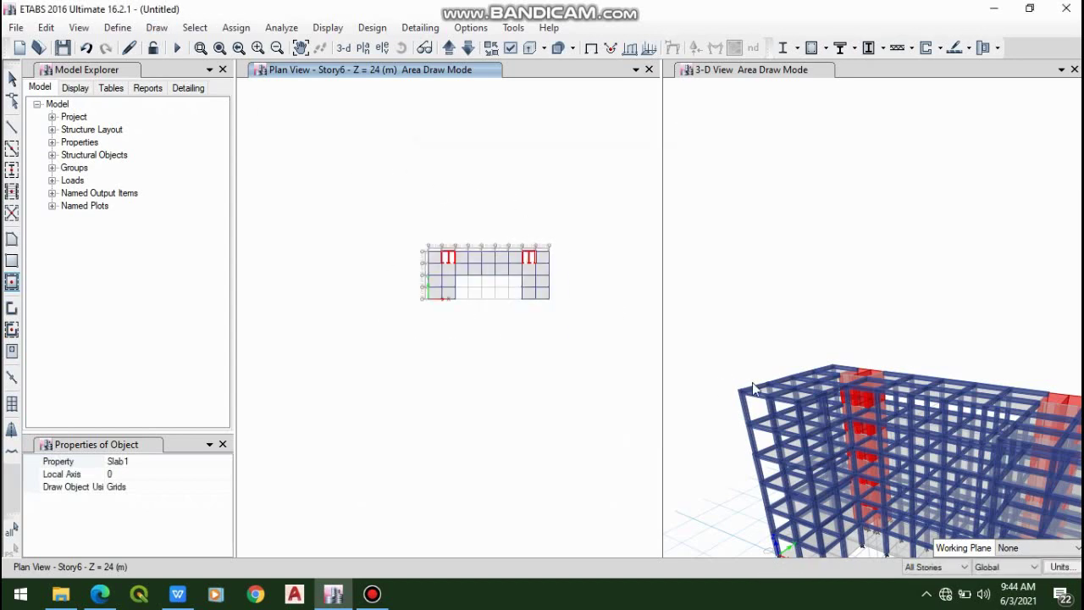
{"action": "scroll", "coordinate": [753, 382], "scroll_direction": "down", "scroll_amount": 3}
{"action": "scroll", "coordinate": [780, 440], "scroll_direction": "up", "scroll_amount": 4}
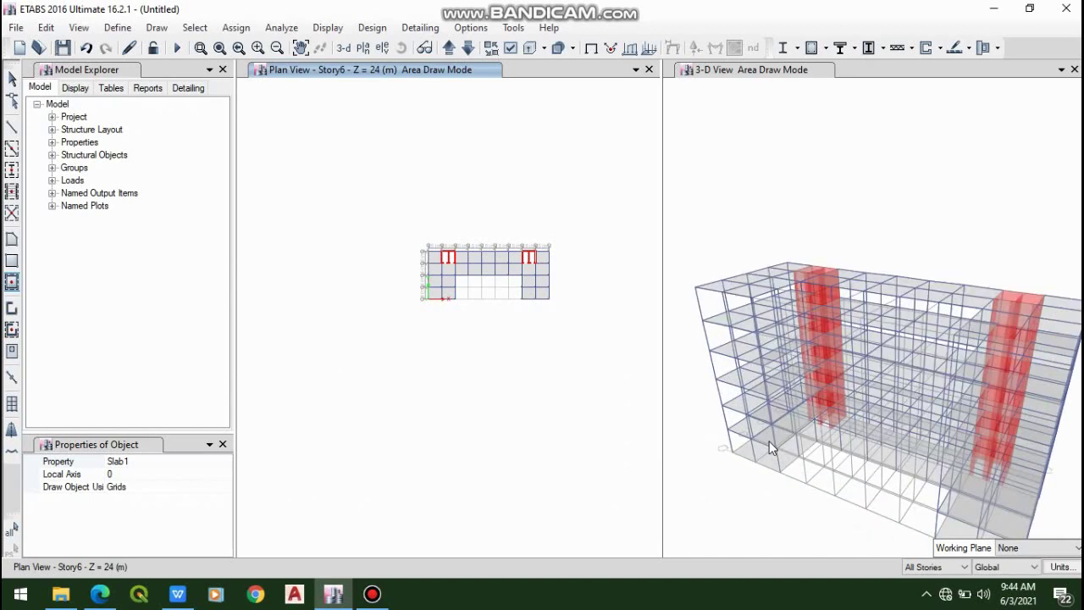
{"action": "scroll", "coordinate": [771, 472], "scroll_direction": "up", "scroll_amount": 8}
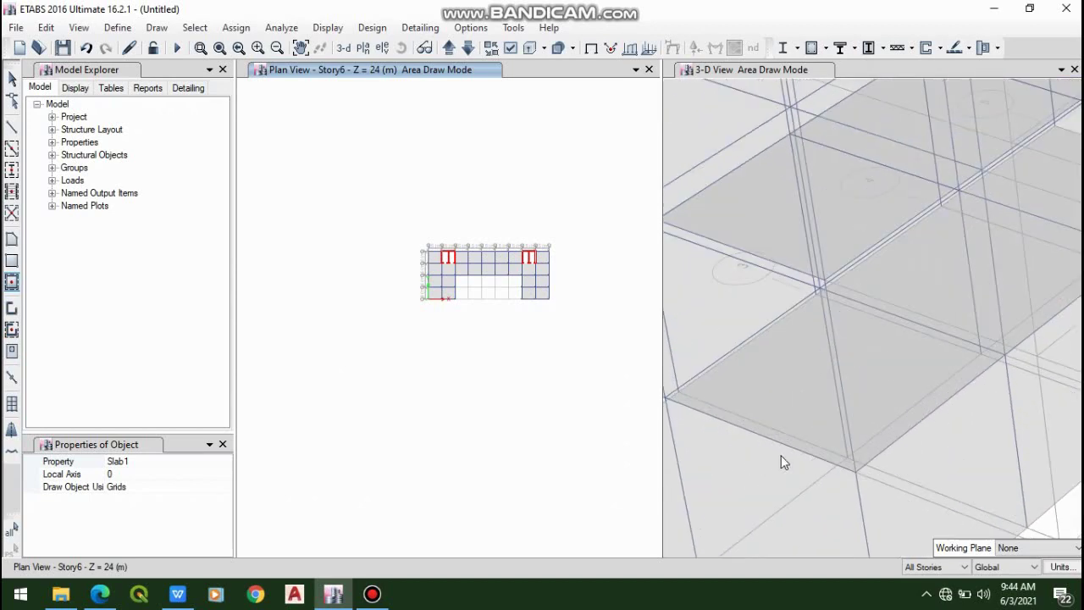
{"action": "scroll", "coordinate": [813, 435], "scroll_direction": "down", "scroll_amount": 3}
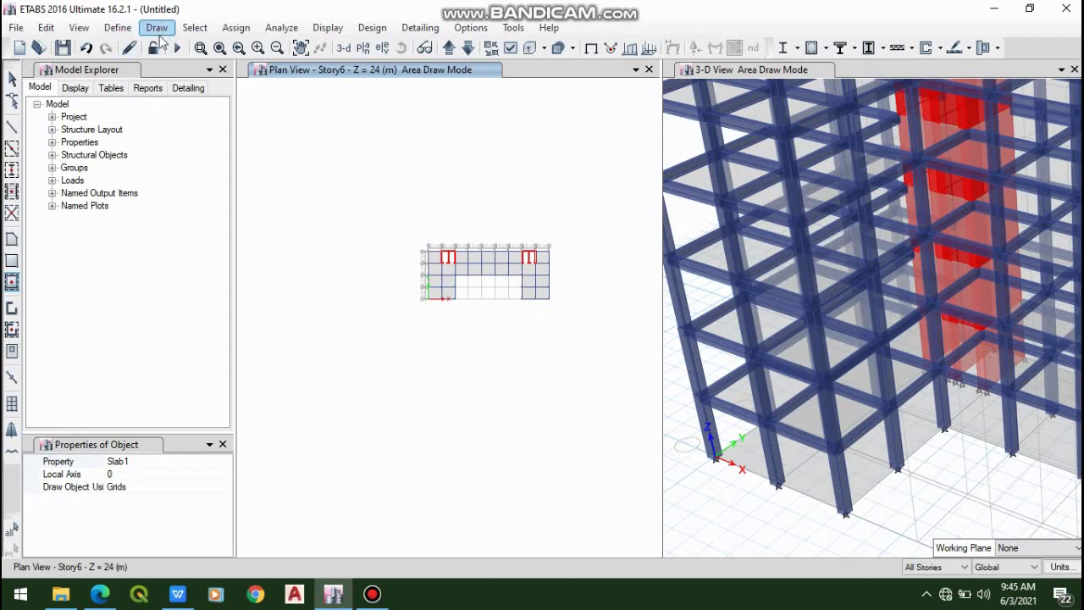
- Show the Base level in the plan view and leave the slab drawing mode
{"action": "left_click", "coordinate": [117, 27]}
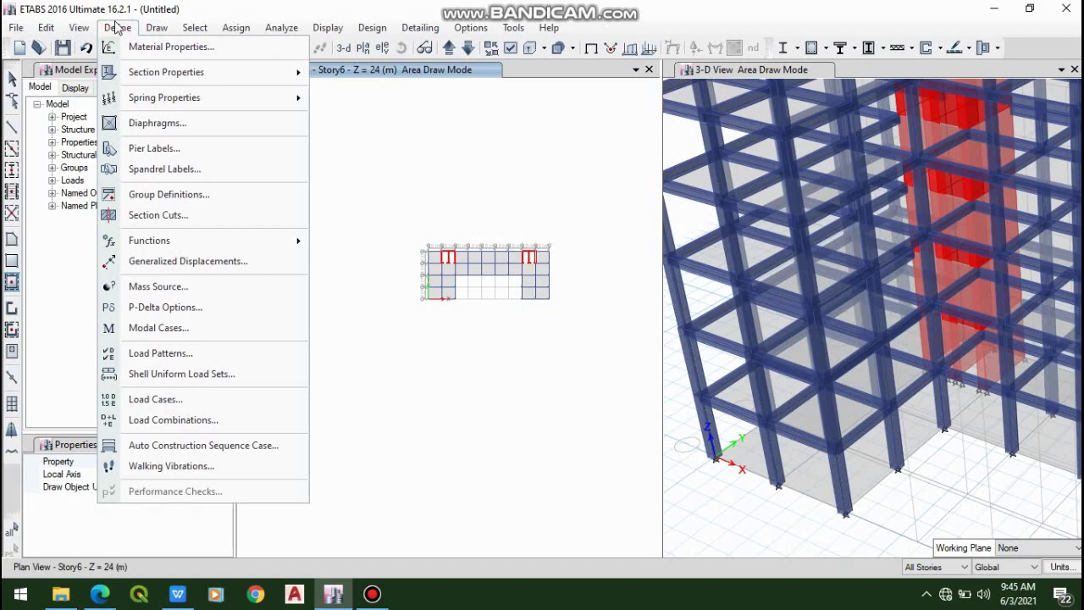
{"action": "left_click", "coordinate": [116, 27]}
{"action": "left_click", "coordinate": [79, 27]}
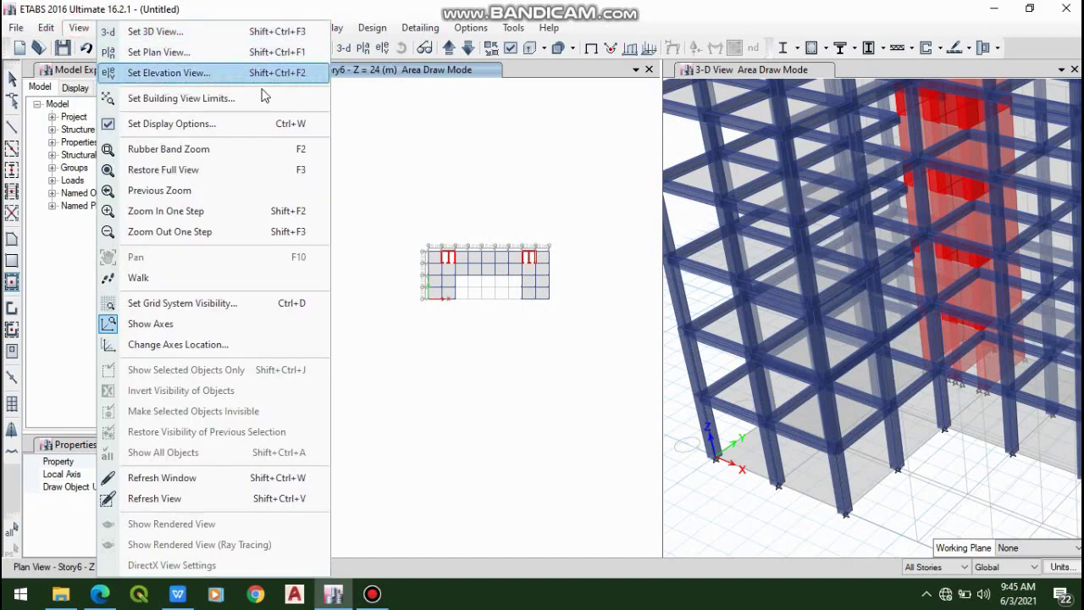
{"action": "left_click", "coordinate": [192, 61]}
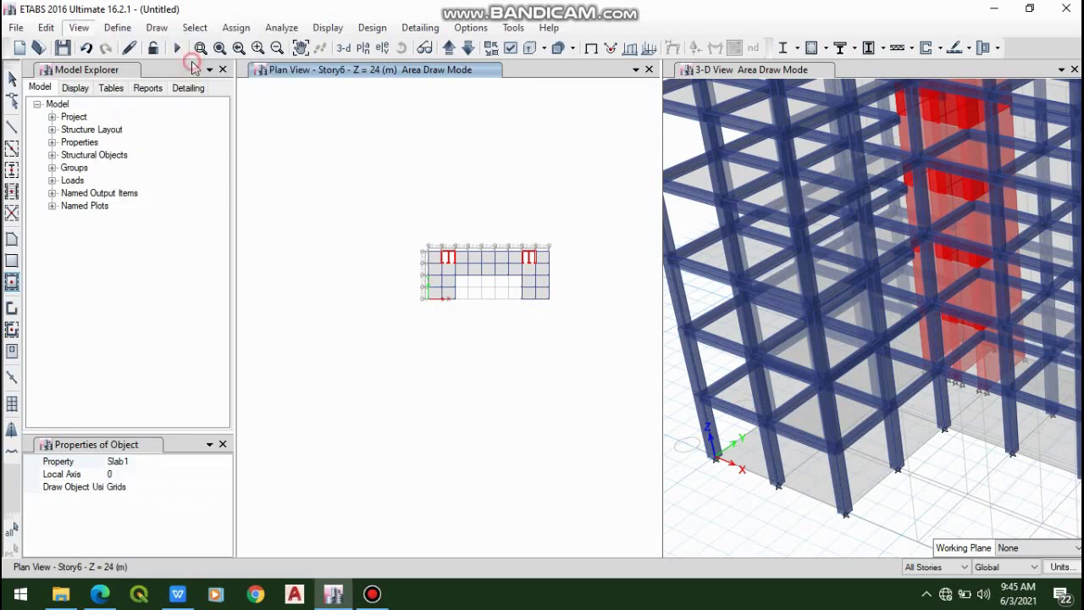
{"action": "left_click", "coordinate": [496, 299]}
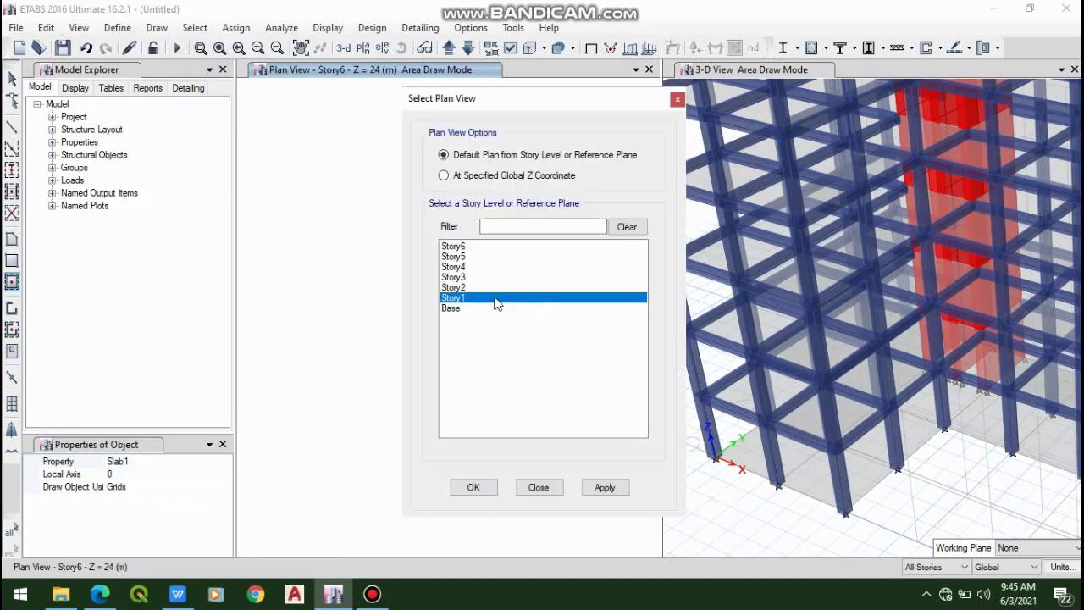
{"action": "left_click", "coordinate": [485, 310]}
{"action": "left_click", "coordinate": [604, 488]}
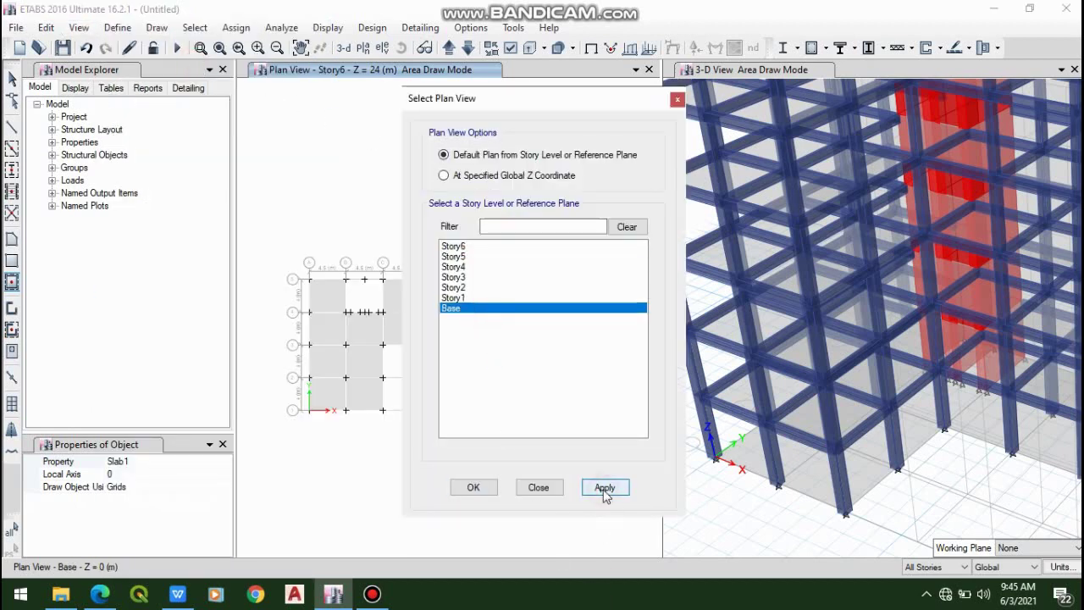
{"action": "left_click", "coordinate": [484, 488]}
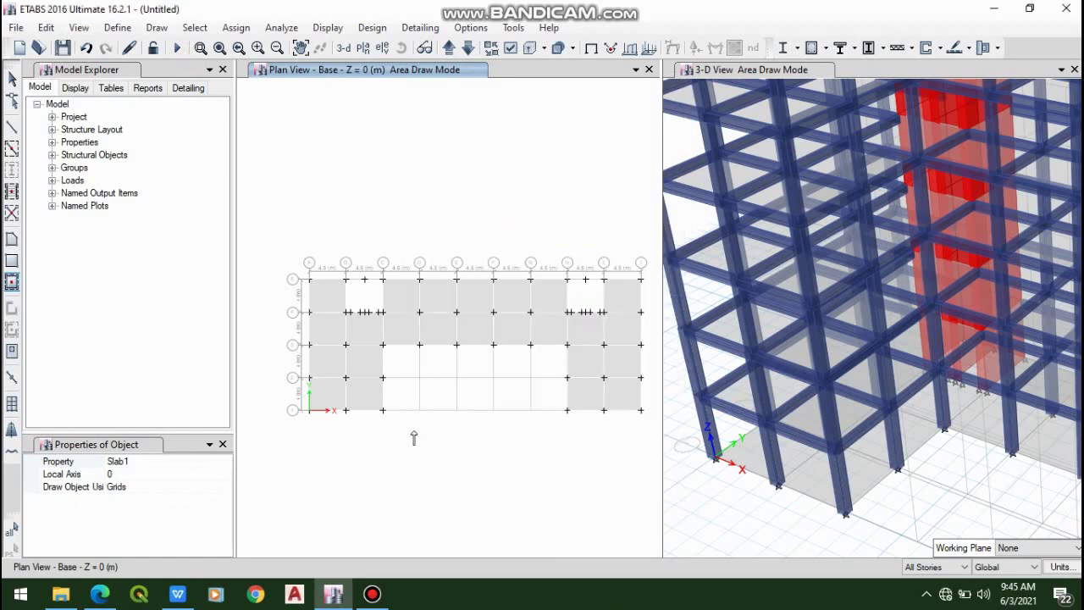
{"action": "scroll", "coordinate": [326, 338], "scroll_direction": "up", "scroll_amount": 3}
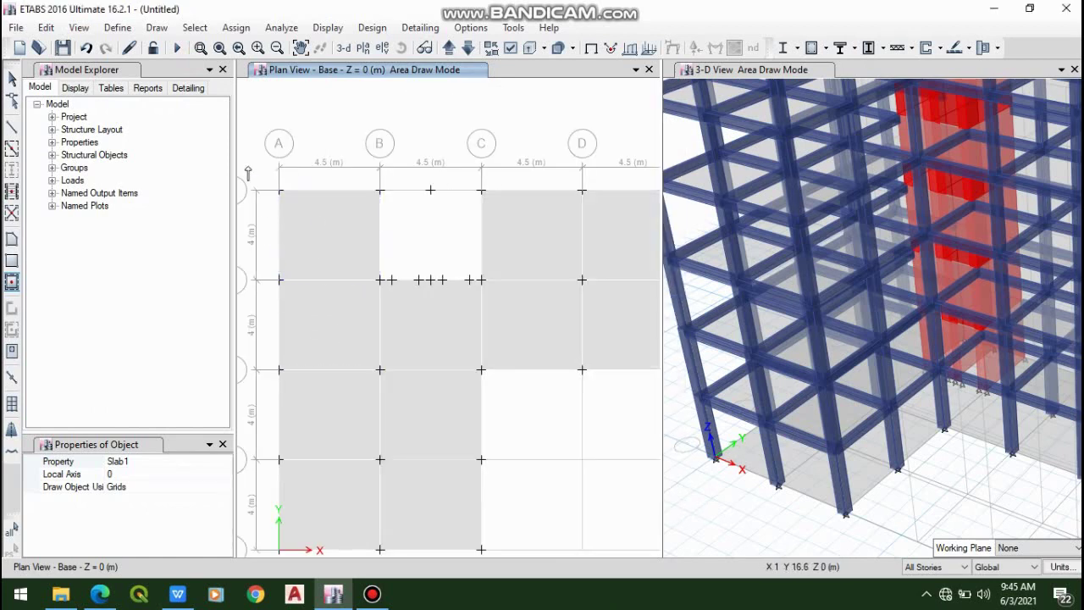
{"action": "key", "text": "Escape"}
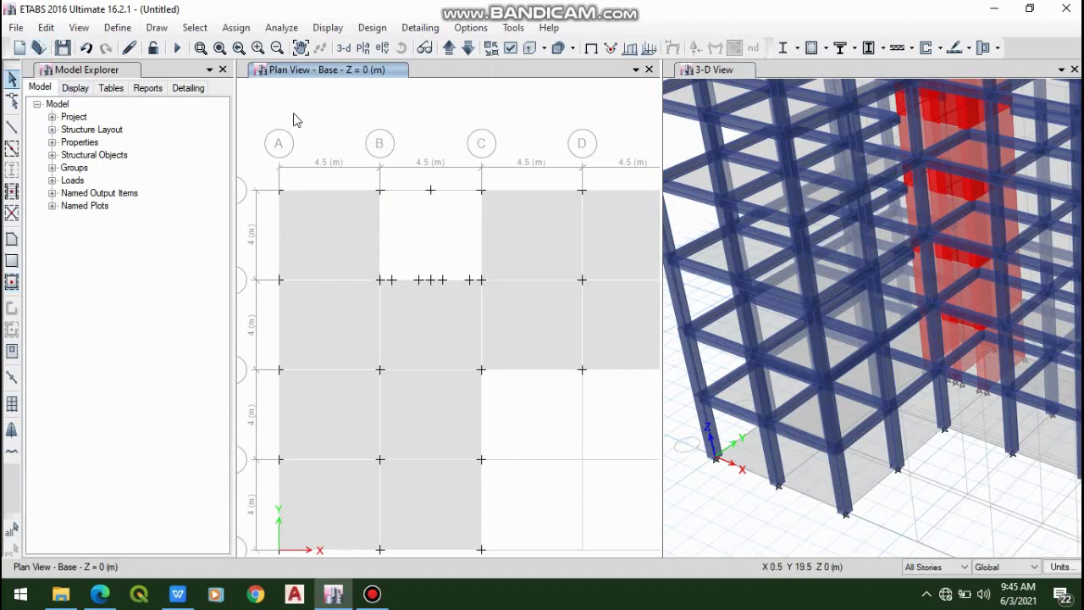
{"action": "scroll", "coordinate": [318, 242], "scroll_direction": "down", "scroll_amount": 3}
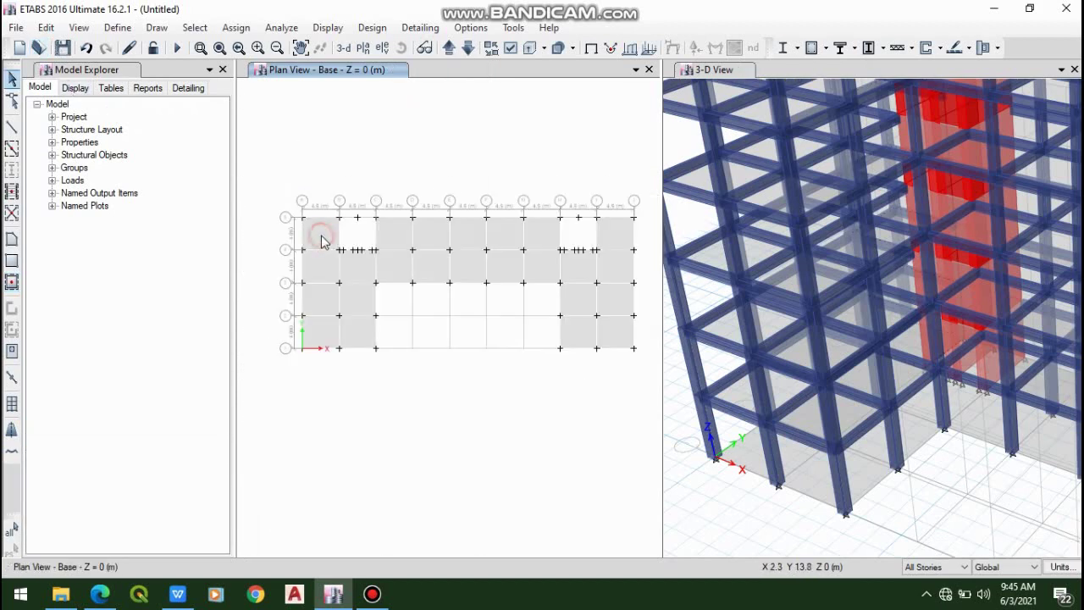
- Select every slab panel on the Base plan, with all stories included in the selection, and delete them
{"action": "left_click", "coordinate": [320, 269]}
{"action": "left_click", "coordinate": [316, 232]}
{"action": "left_click", "coordinate": [324, 299]}
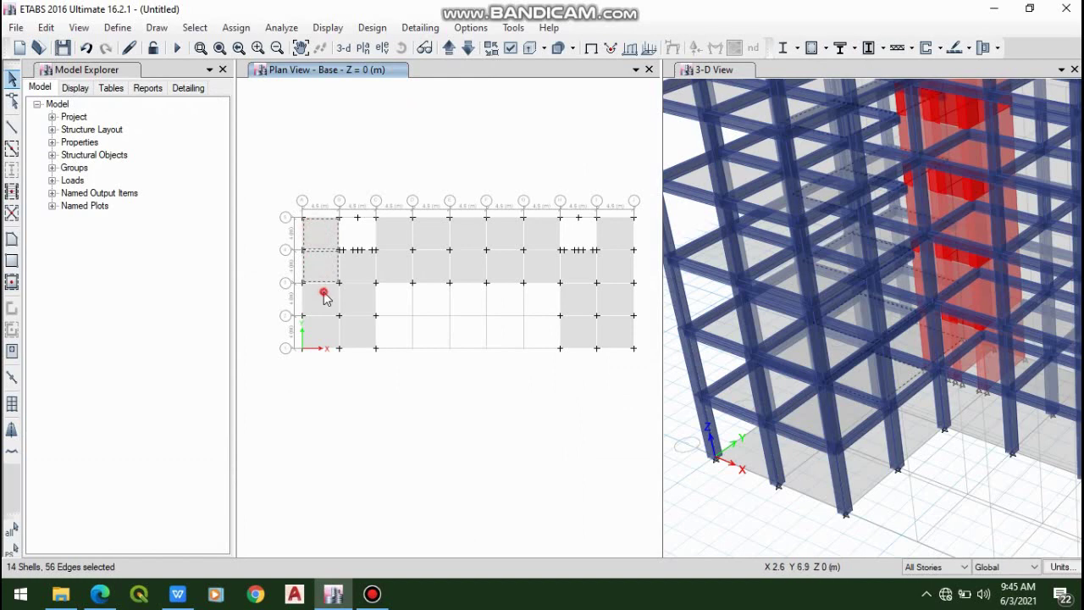
{"action": "left_click", "coordinate": [322, 330]}
{"action": "left_click", "coordinate": [363, 331]}
{"action": "left_click", "coordinate": [351, 293]}
{"action": "left_click", "coordinate": [347, 261]}
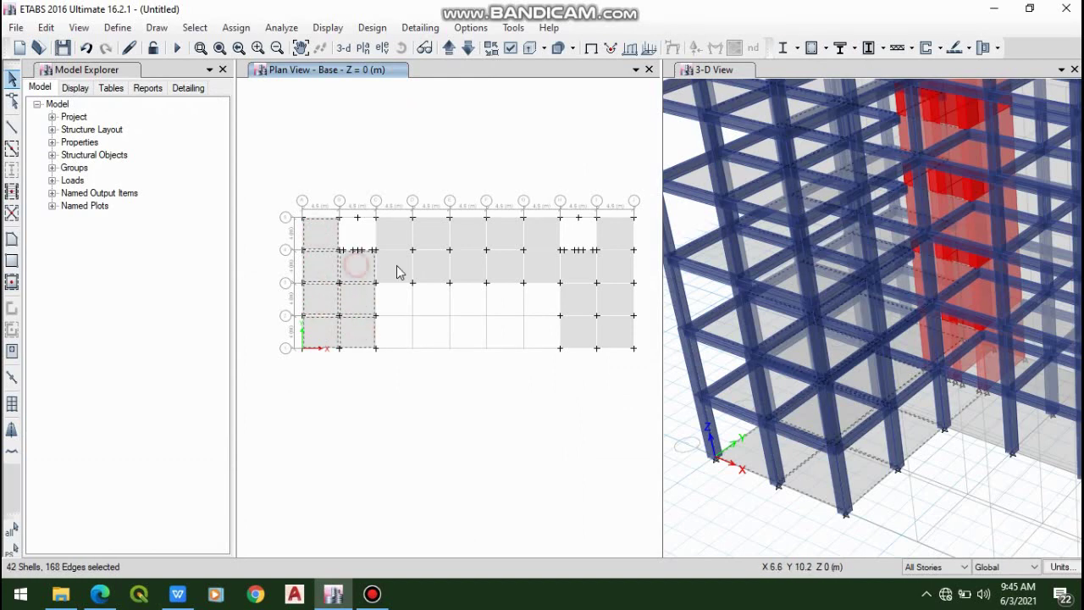
{"action": "left_click", "coordinate": [394, 266]}
{"action": "left_click", "coordinate": [399, 235]}
{"action": "left_click", "coordinate": [429, 237]}
{"action": "left_click", "coordinate": [433, 267]}
{"action": "left_click", "coordinate": [483, 241]}
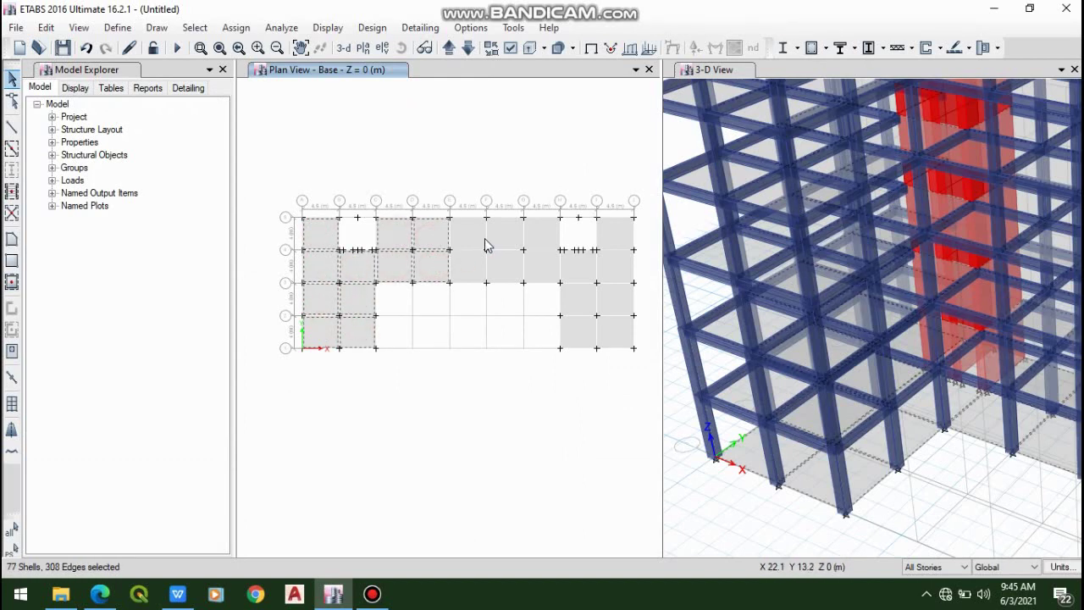
{"action": "left_click", "coordinate": [475, 258]}
{"action": "left_click", "coordinate": [506, 235]}
{"action": "left_click", "coordinate": [502, 259]}
{"action": "left_click", "coordinate": [502, 261]}
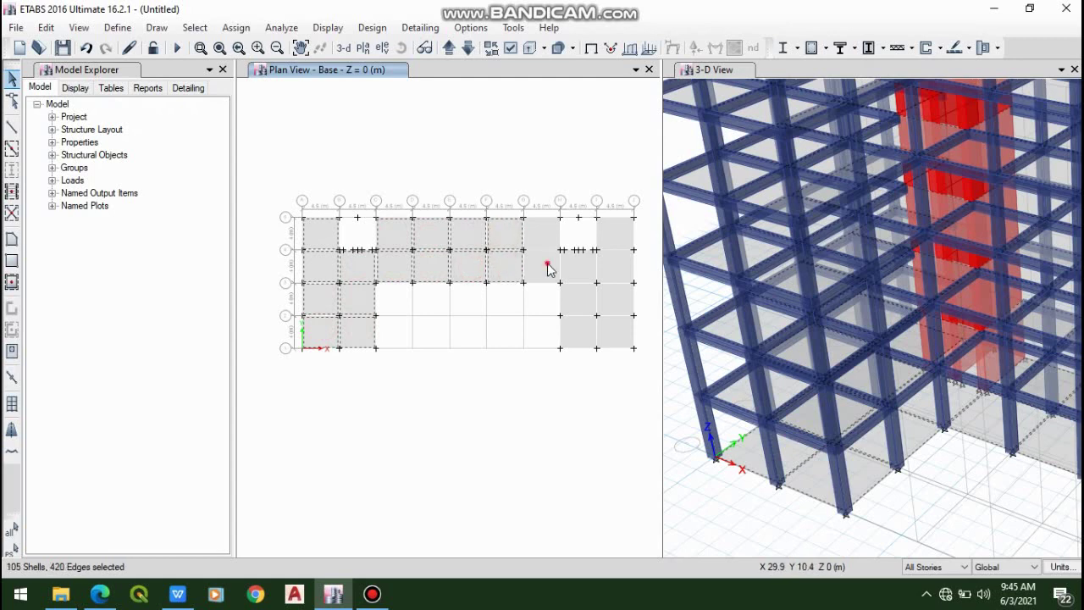
{"action": "left_click", "coordinate": [552, 266]}
{"action": "left_click", "coordinate": [532, 230]}
{"action": "left_click", "coordinate": [571, 257]}
{"action": "left_click", "coordinate": [604, 243]}
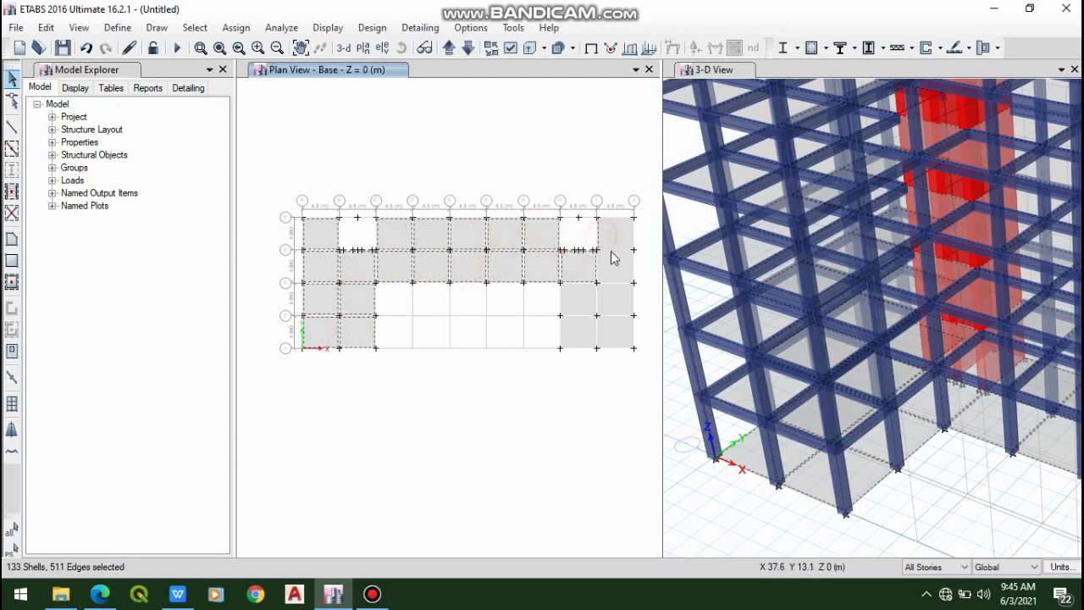
{"action": "left_click", "coordinate": [611, 264]}
{"action": "left_click", "coordinate": [616, 238]}
{"action": "left_click", "coordinate": [614, 244]}
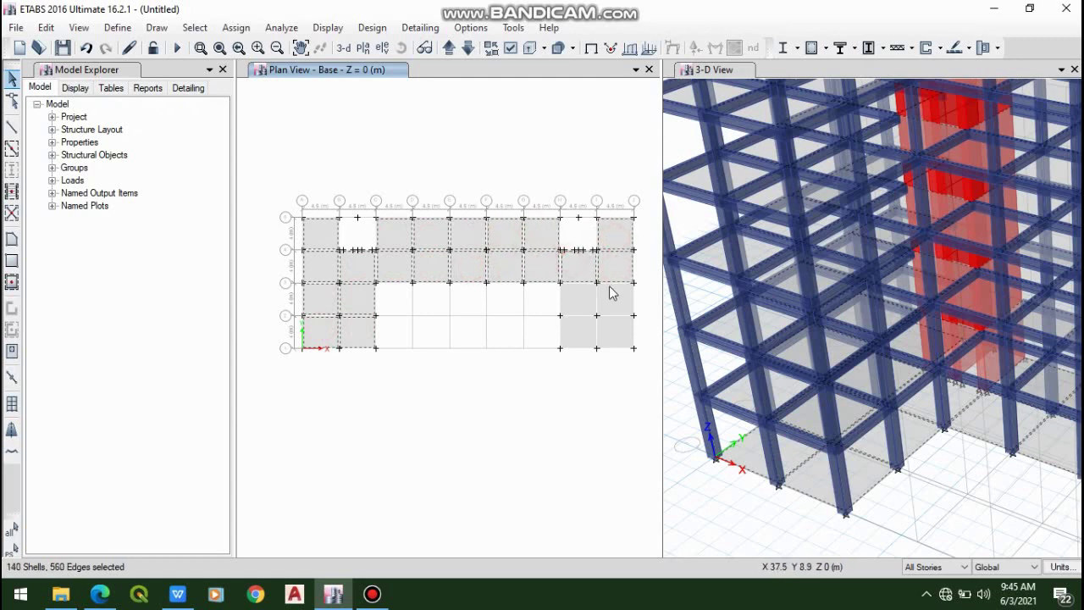
{"action": "left_click", "coordinate": [610, 294]}
{"action": "left_click", "coordinate": [584, 303]}
{"action": "left_click", "coordinate": [584, 341]}
{"action": "left_click", "coordinate": [618, 333]}
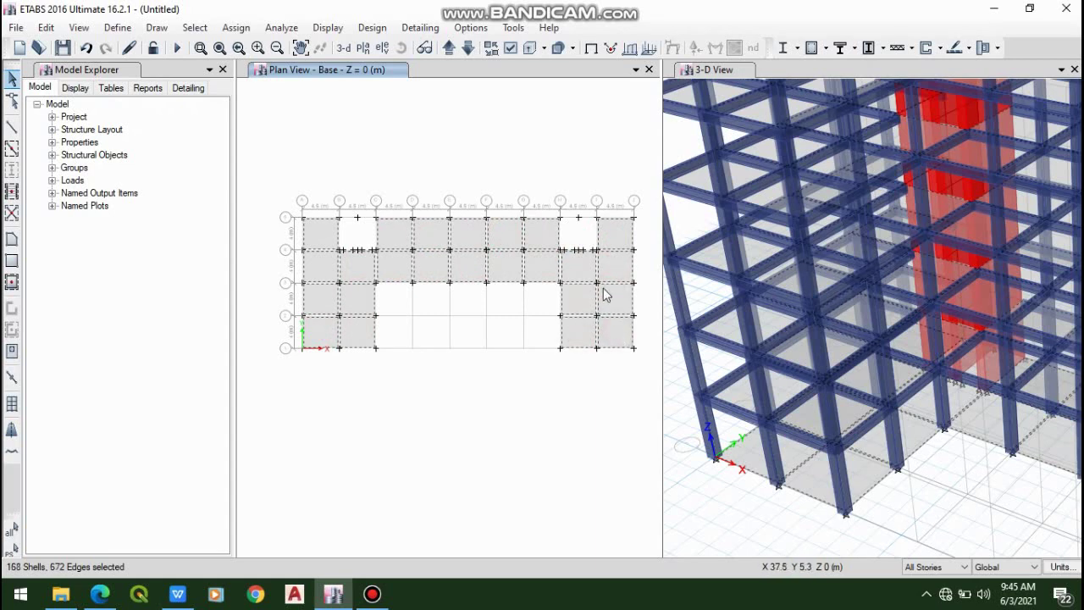
{"action": "key", "text": "Delete"}
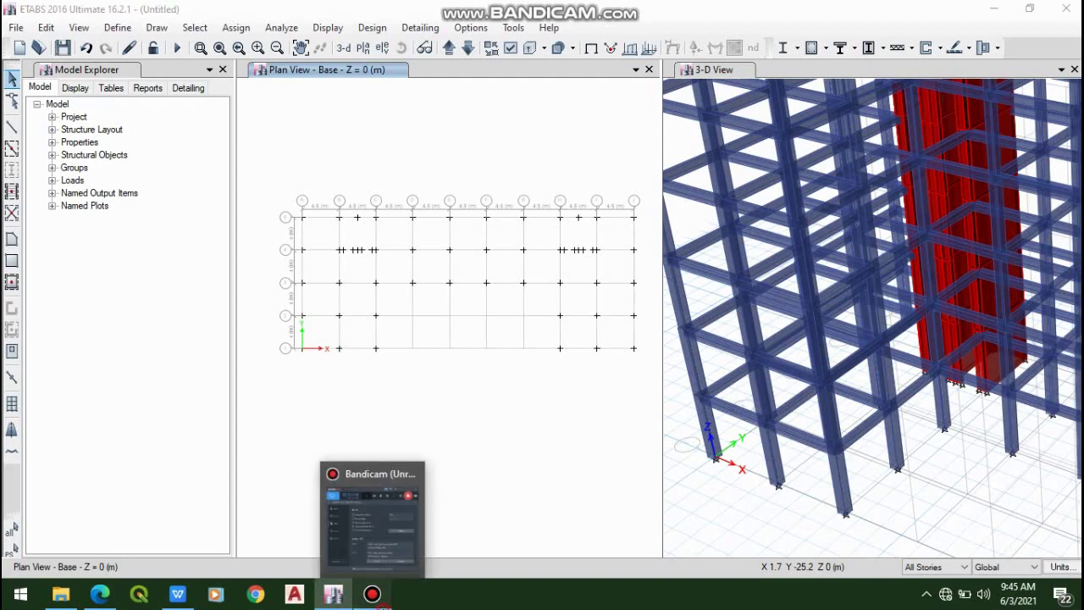
{"action": "left_click", "coordinate": [383, 605]}
{"action": "left_click", "coordinate": [382, 605]}
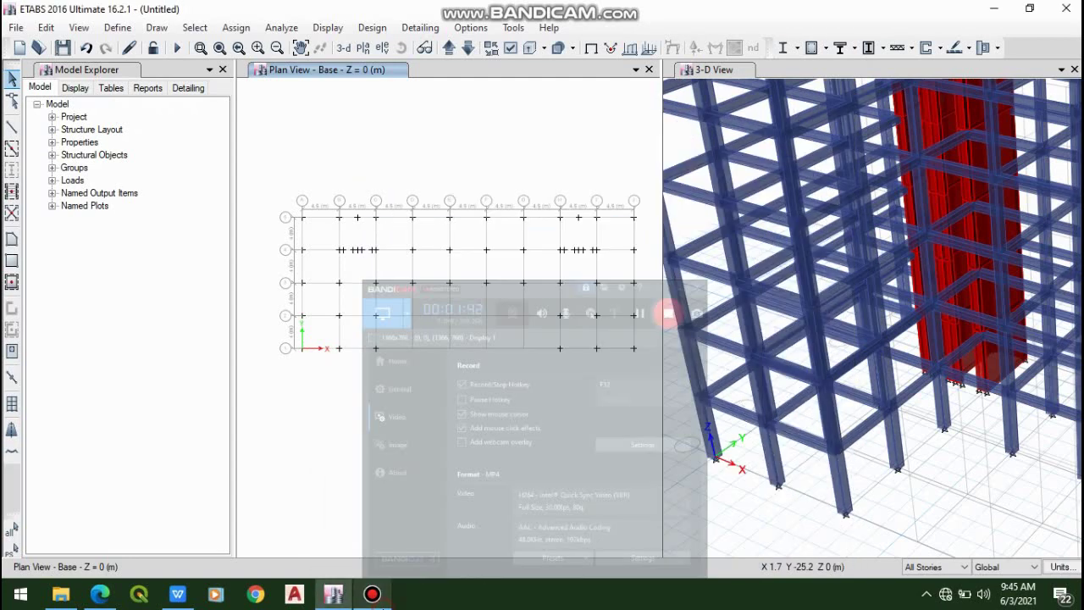
{"action": "left_click", "coordinate": [116, 27]}
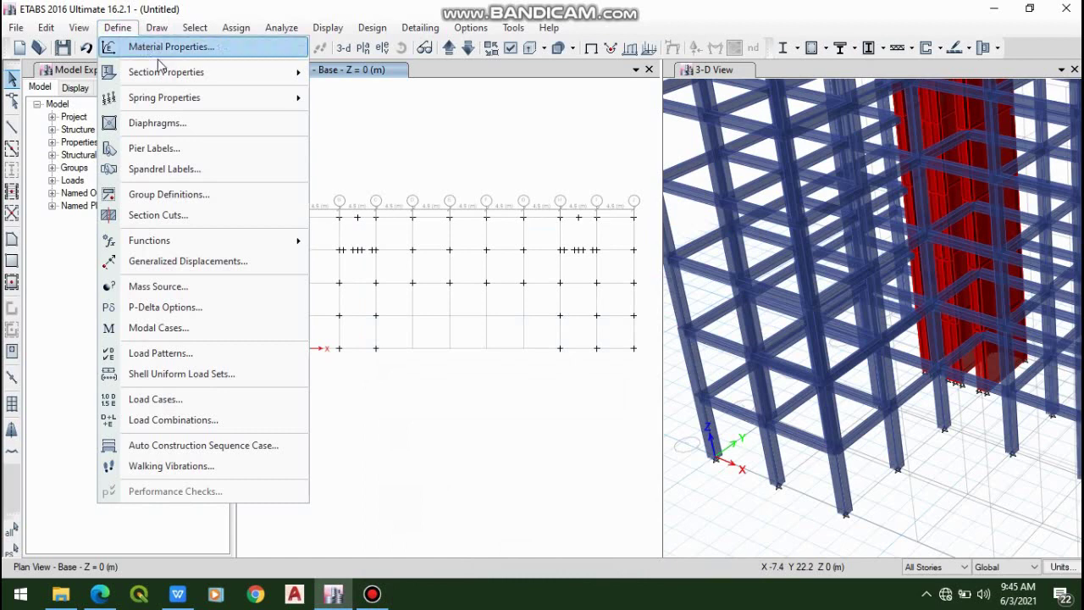
{"action": "left_click", "coordinate": [157, 28]}
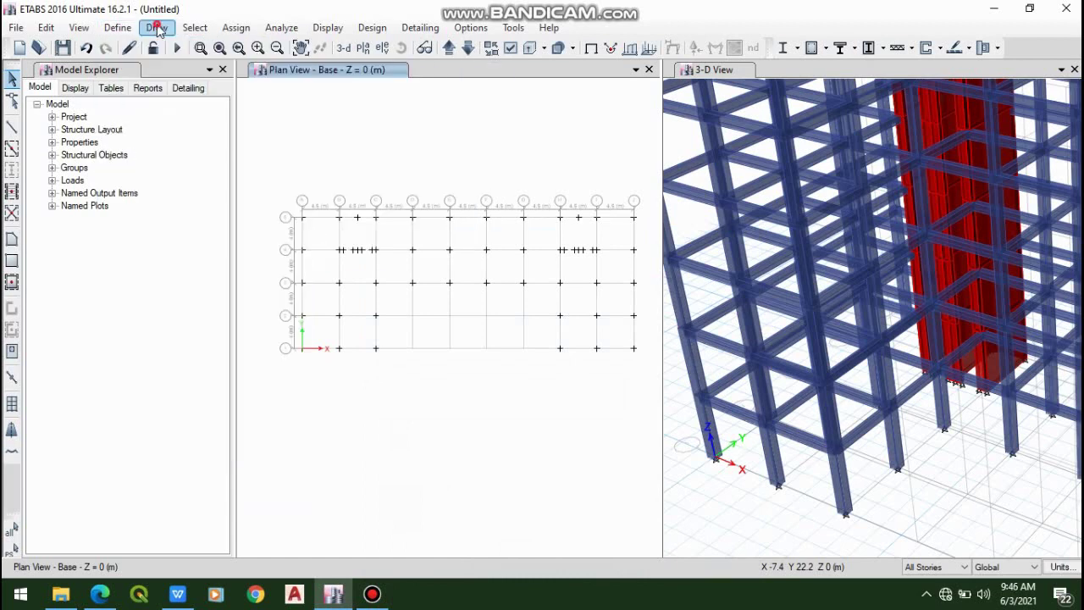
{"action": "left_click", "coordinate": [157, 28]}
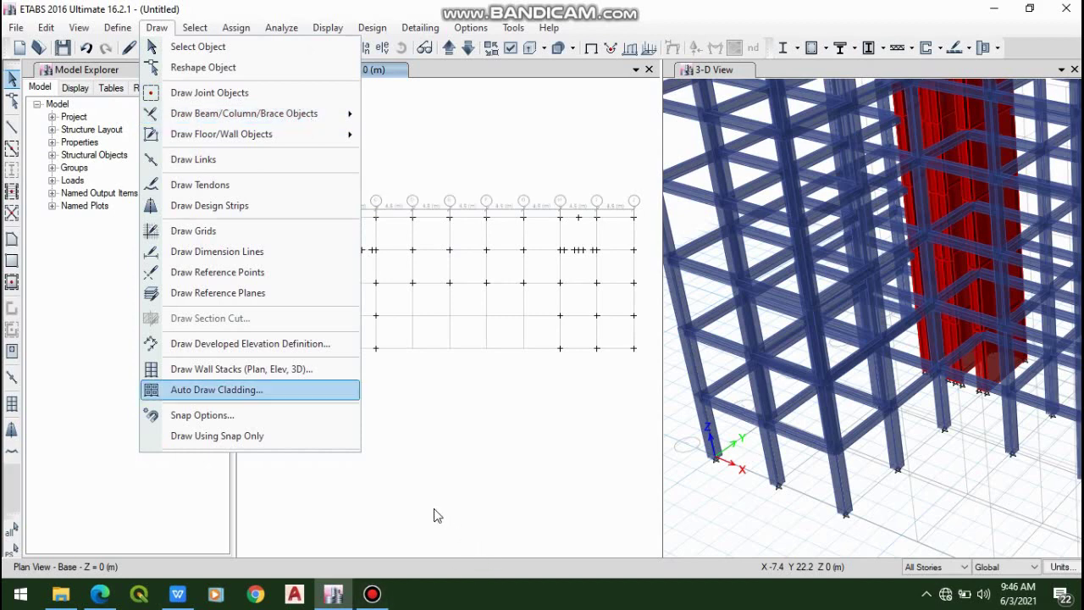
{"action": "left_click", "coordinate": [457, 480]}
{"action": "scroll", "coordinate": [389, 440], "scroll_direction": "down", "scroll_amount": 3}
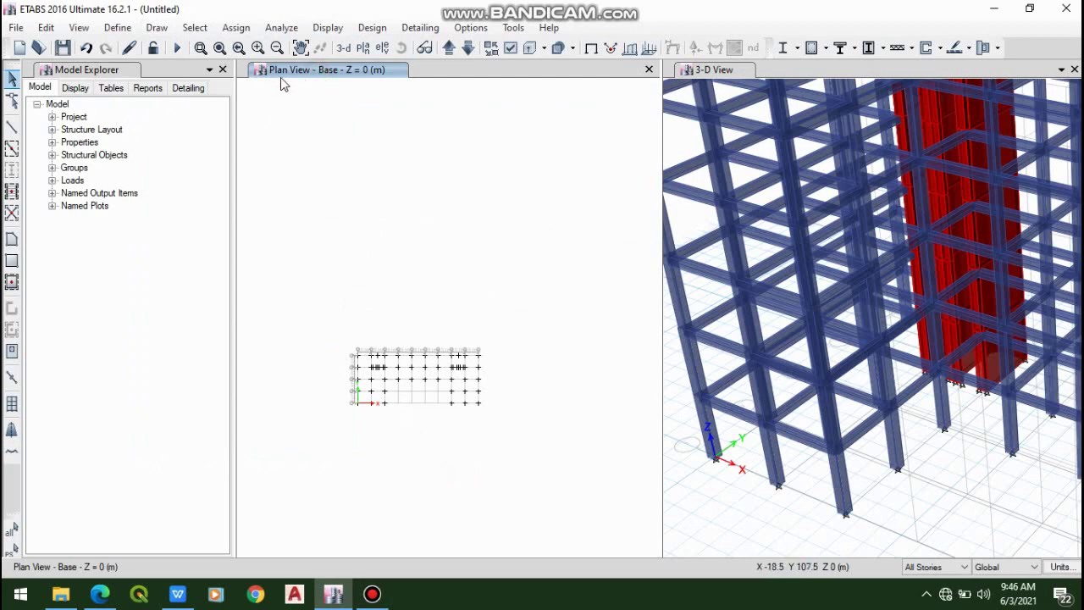
- Switch the plan view to Story6 to check the slabs on that level
{"action": "left_click", "coordinate": [79, 28]}
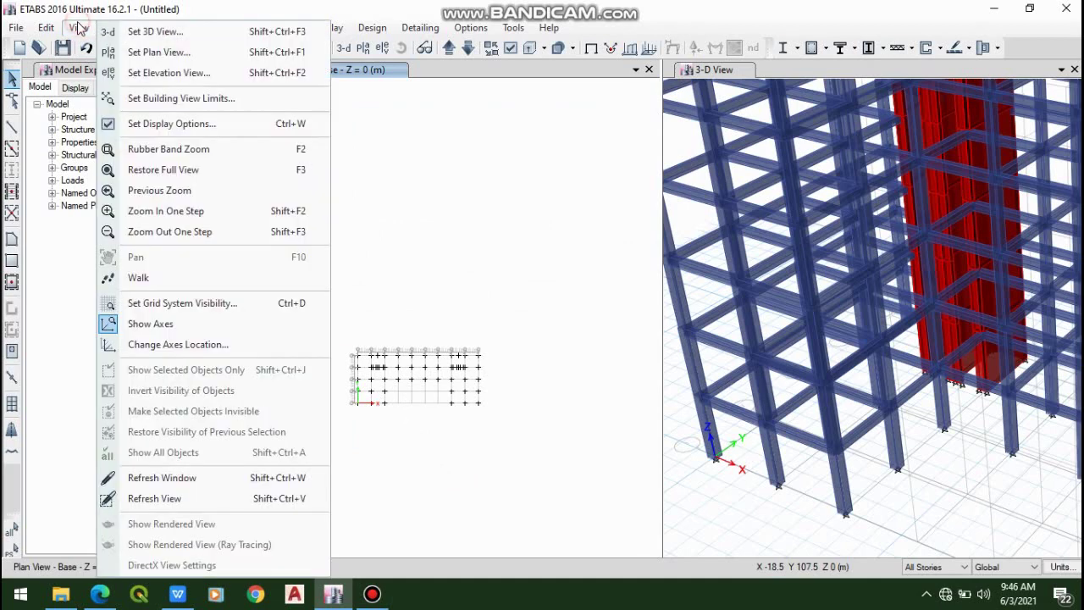
{"action": "left_click", "coordinate": [177, 53]}
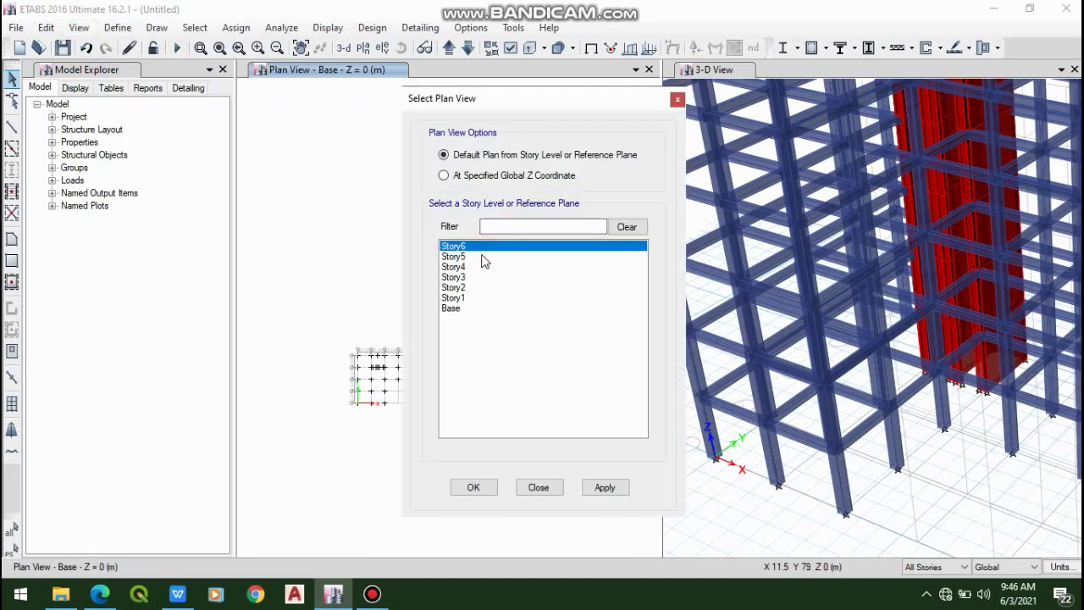
{"action": "left_click", "coordinate": [484, 255]}
{"action": "left_click", "coordinate": [476, 247]}
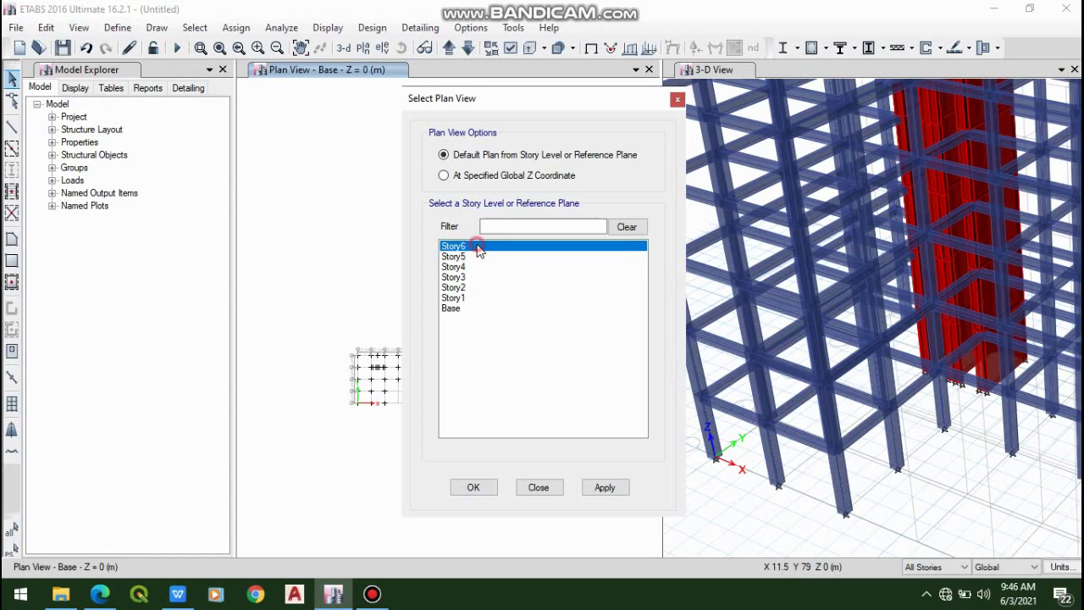
{"action": "left_click", "coordinate": [605, 487]}
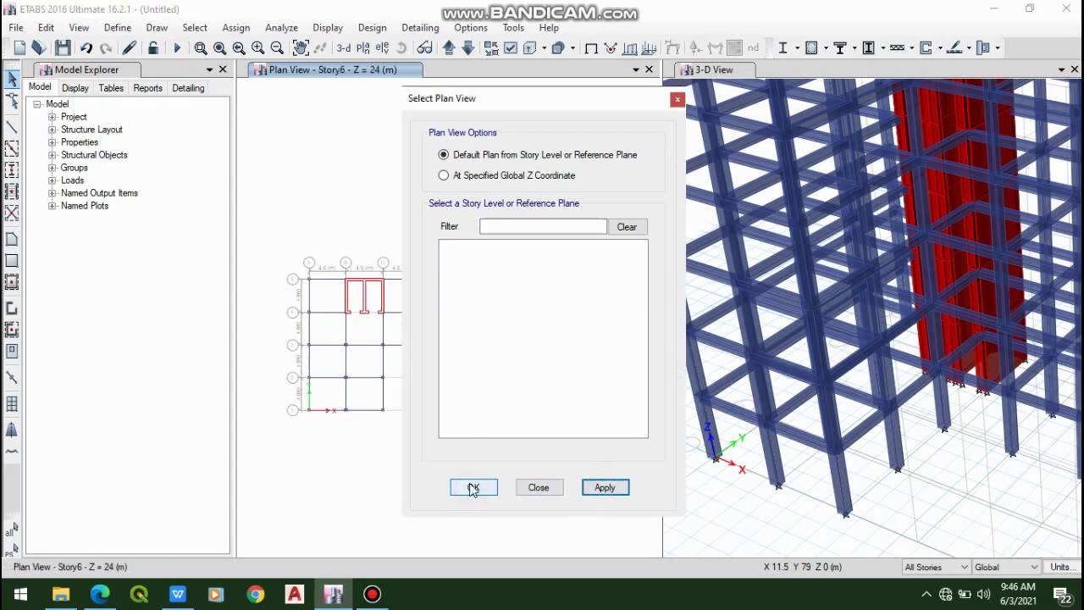
{"action": "left_click", "coordinate": [473, 489]}
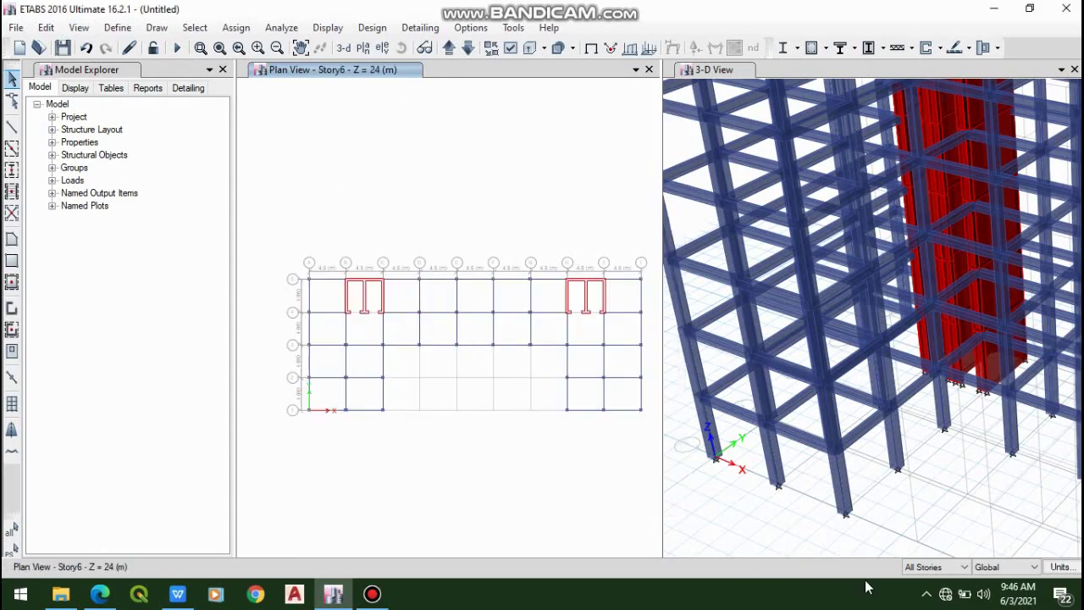
- Undo the slab deletion and change the story scope to One Story
{"action": "left_click", "coordinate": [911, 569]}
{"action": "left_click", "coordinate": [913, 574]}
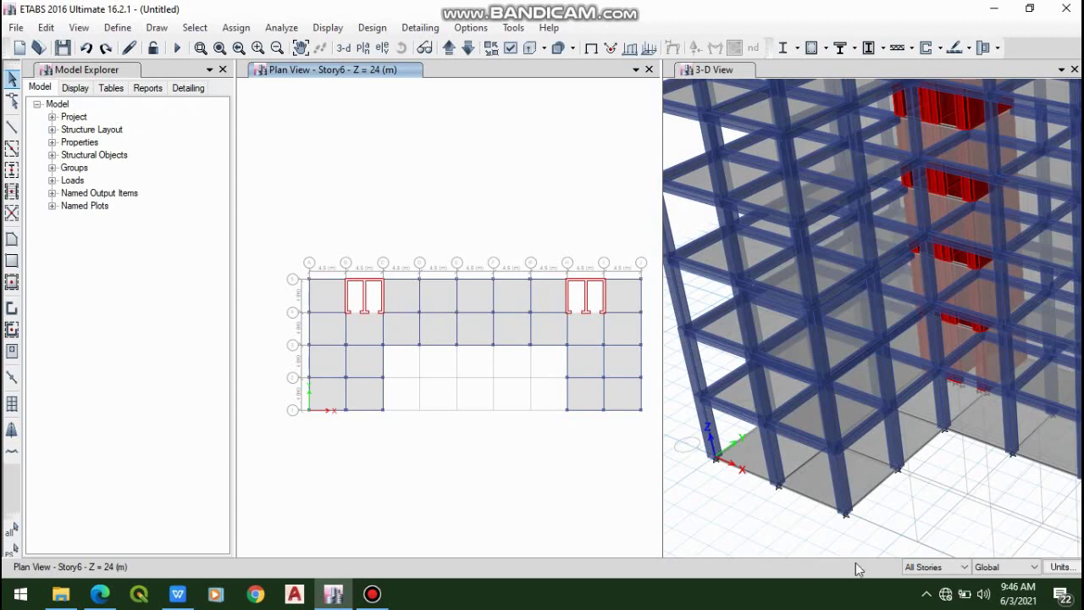
{"action": "left_click", "coordinate": [954, 568]}
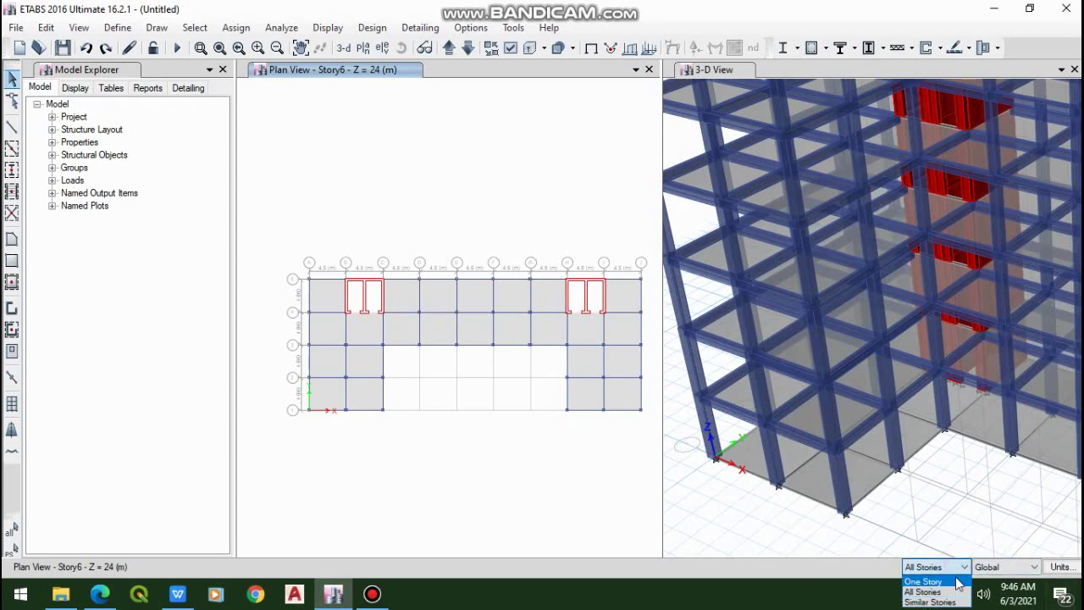
{"action": "left_click", "coordinate": [957, 583]}
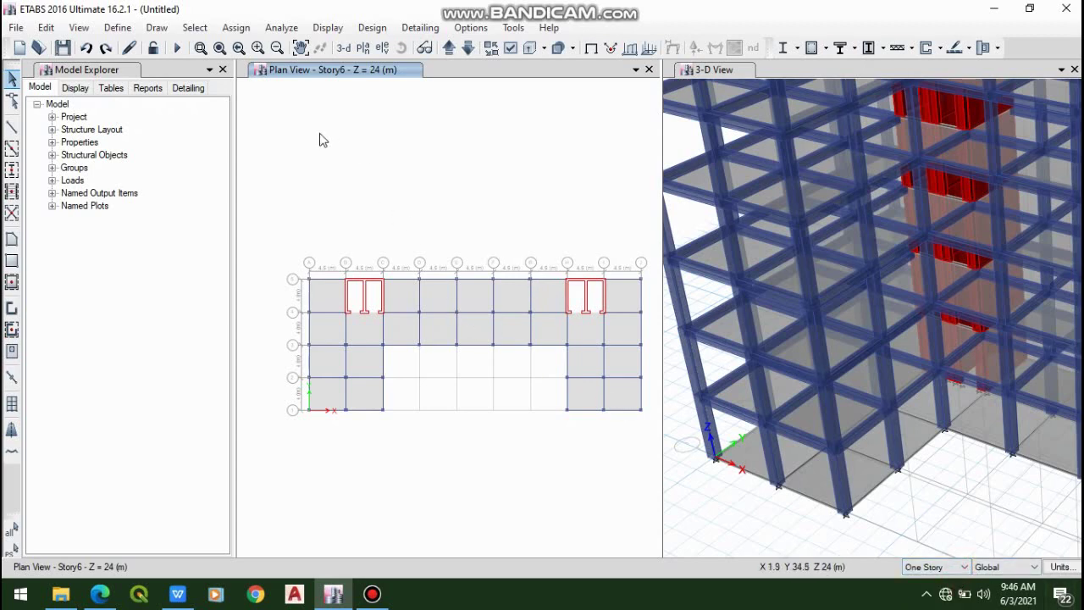
- Set the plan view to the Base level
{"action": "left_click", "coordinate": [80, 28]}
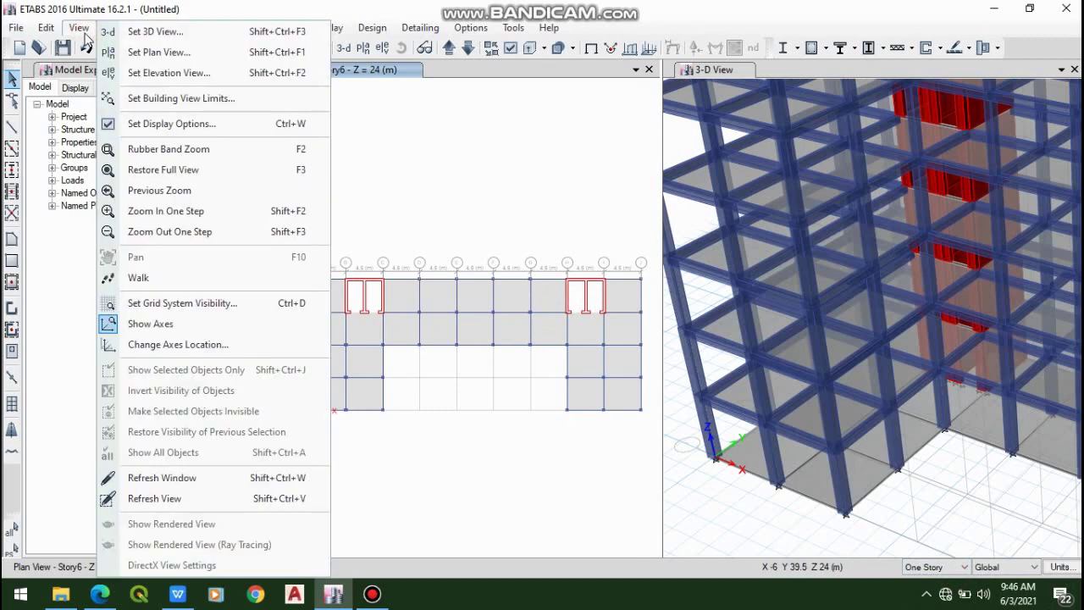
{"action": "left_click", "coordinate": [143, 52]}
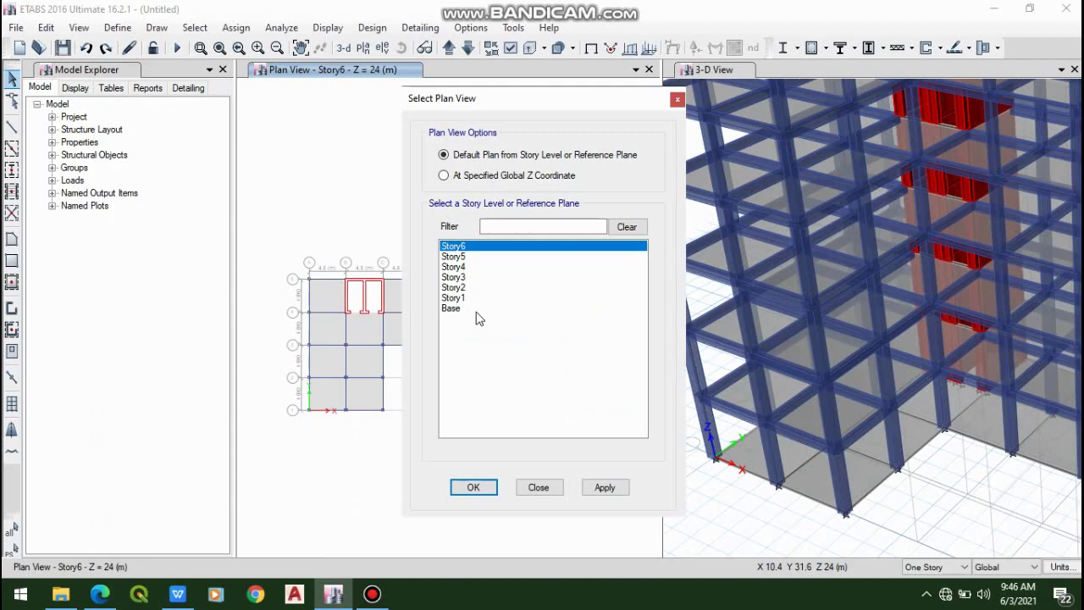
{"action": "left_click", "coordinate": [457, 308]}
{"action": "left_click", "coordinate": [599, 490]}
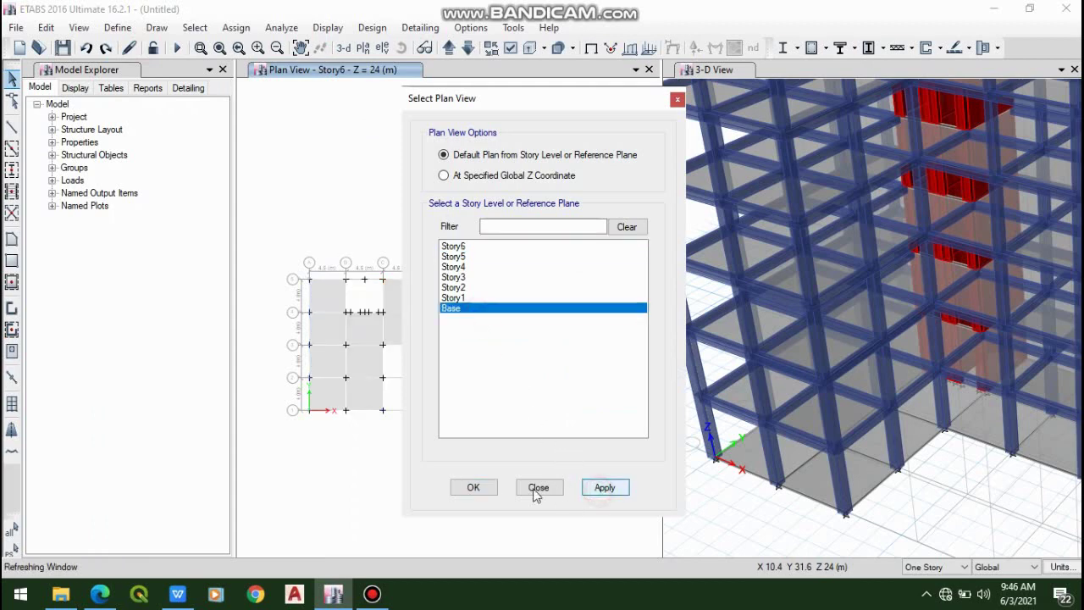
{"action": "left_click", "coordinate": [474, 487]}
- Select every slab panel on the Base plan, limited to that one story, and delete them
{"action": "left_click", "coordinate": [330, 304]}
{"action": "left_click", "coordinate": [330, 326]}
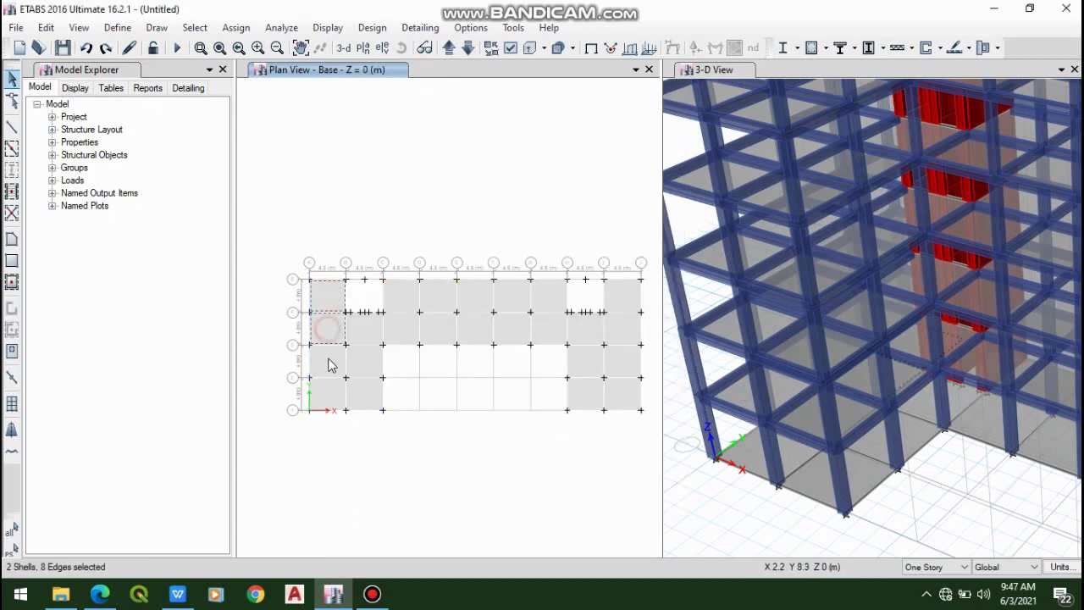
{"action": "left_click", "coordinate": [330, 363]}
{"action": "left_click", "coordinate": [331, 400]}
{"action": "left_click", "coordinate": [360, 400]}
{"action": "left_click", "coordinate": [369, 365]}
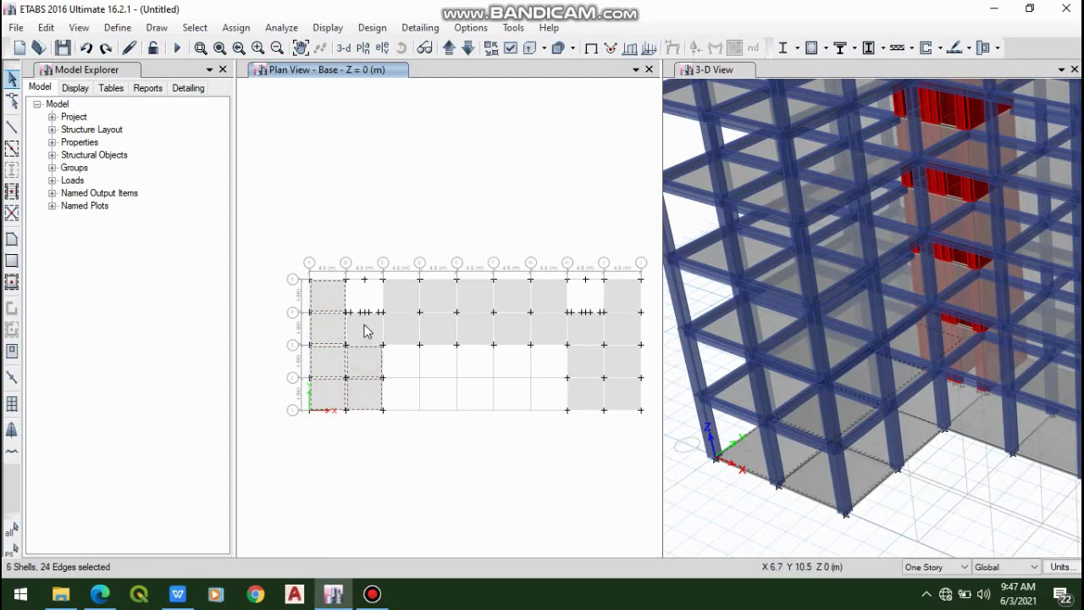
{"action": "left_click", "coordinate": [365, 329]}
{"action": "left_click", "coordinate": [405, 332]}
{"action": "left_click", "coordinate": [404, 296]}
{"action": "left_click", "coordinate": [436, 330]}
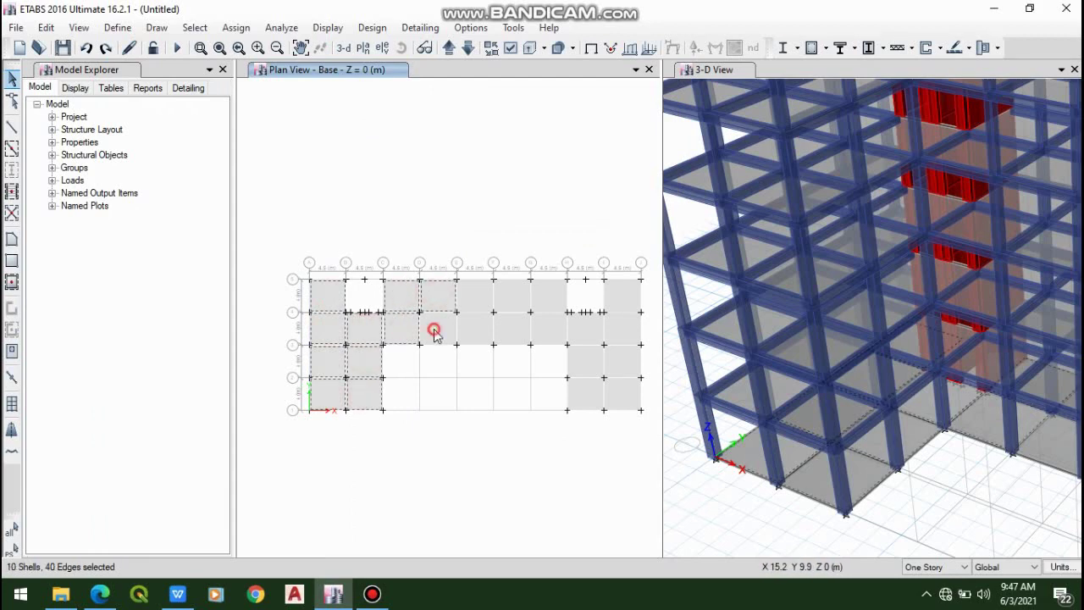
{"action": "left_click", "coordinate": [483, 293]}
{"action": "left_click", "coordinate": [480, 321]}
{"action": "left_click", "coordinate": [513, 296]}
{"action": "left_click", "coordinate": [511, 331]}
{"action": "left_click", "coordinate": [540, 300]}
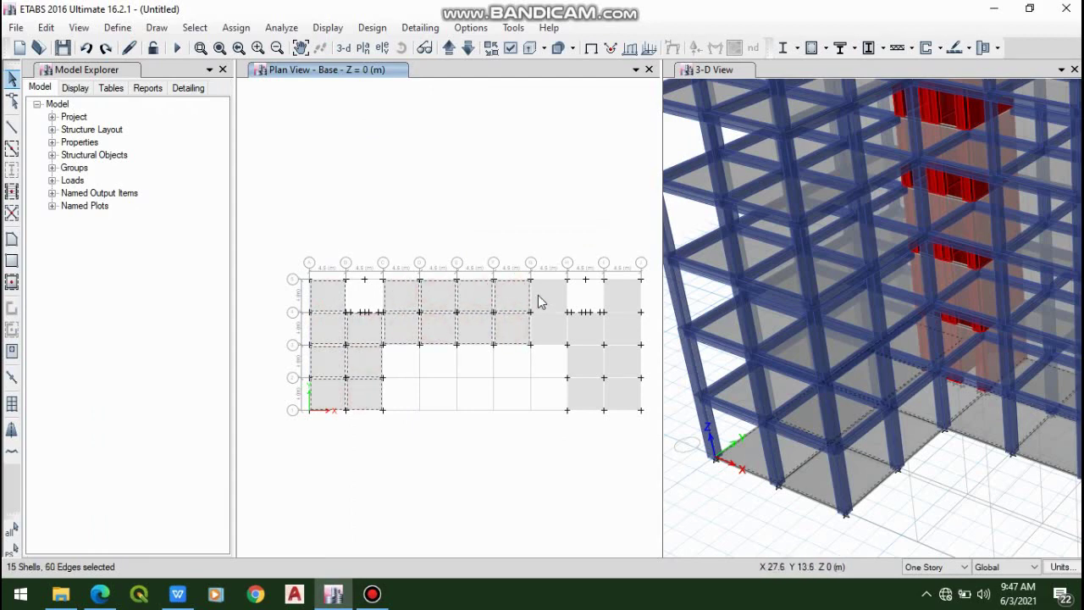
{"action": "left_click", "coordinate": [554, 334]}
{"action": "left_click", "coordinate": [593, 342]}
{"action": "left_click", "coordinate": [586, 320]}
{"action": "left_click", "coordinate": [625, 329]}
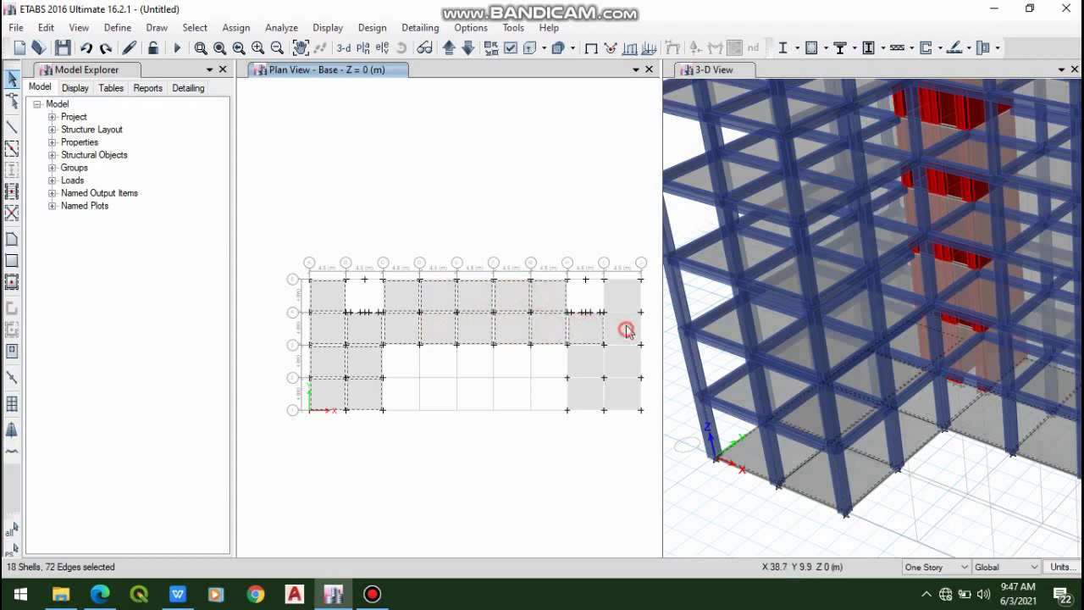
{"action": "left_click", "coordinate": [622, 300]}
{"action": "left_click", "coordinate": [593, 365]}
{"action": "left_click", "coordinate": [583, 392]}
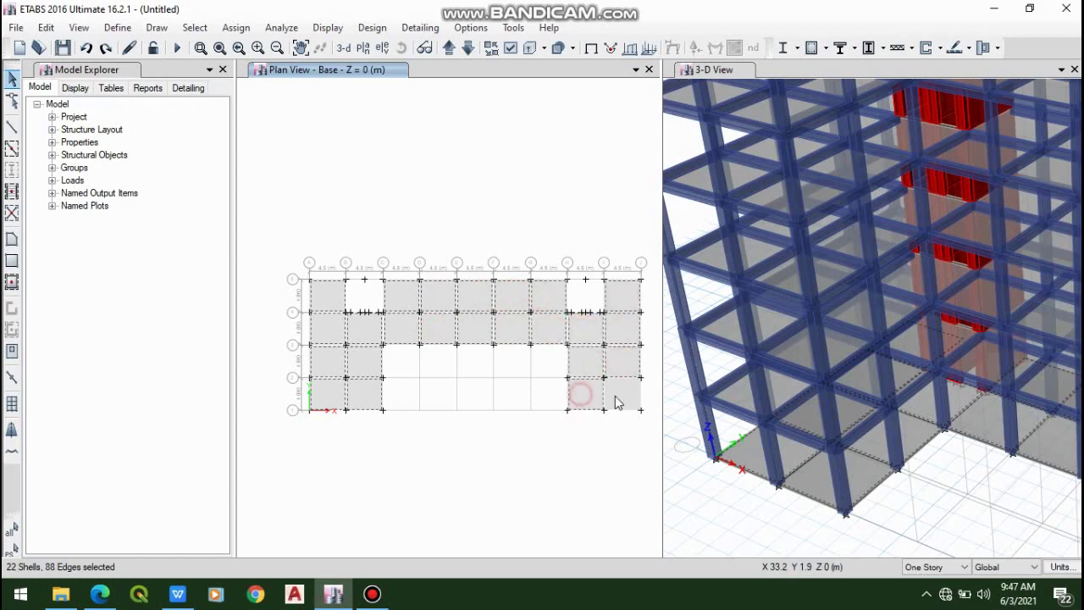
{"action": "left_click", "coordinate": [621, 397]}
{"action": "key", "text": "Delete"}
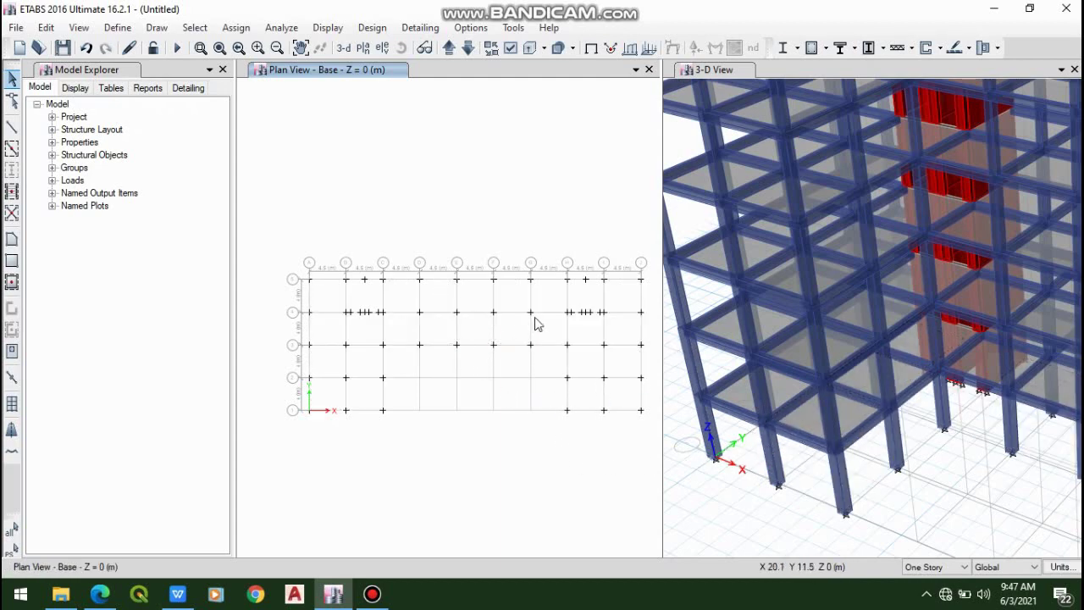
{"action": "scroll", "coordinate": [734, 399], "scroll_direction": "up", "scroll_amount": 2}
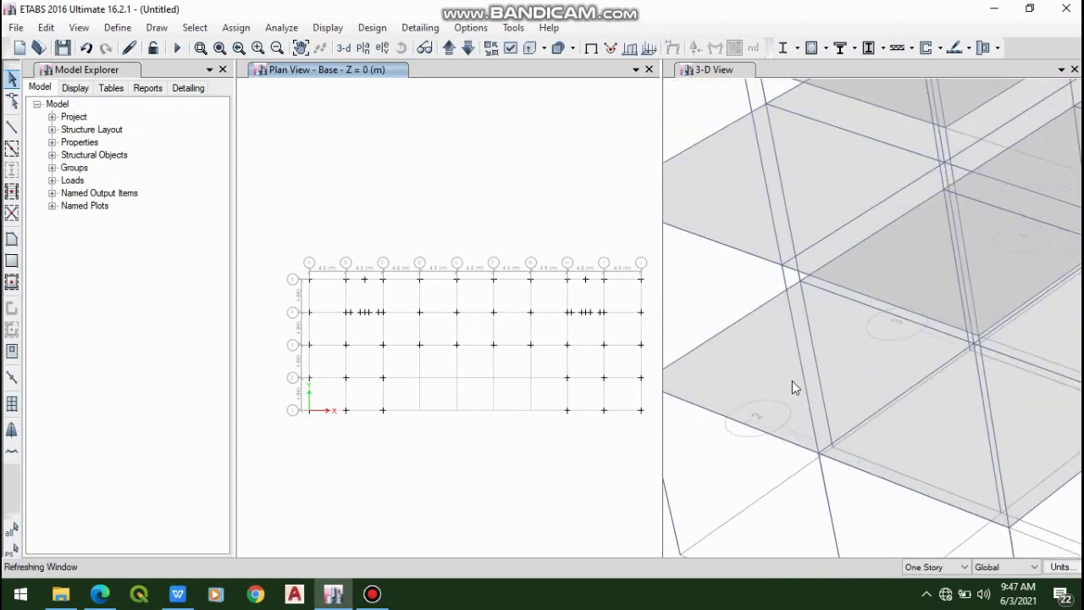
{"action": "scroll", "coordinate": [824, 381], "scroll_direction": "down", "scroll_amount": 3}
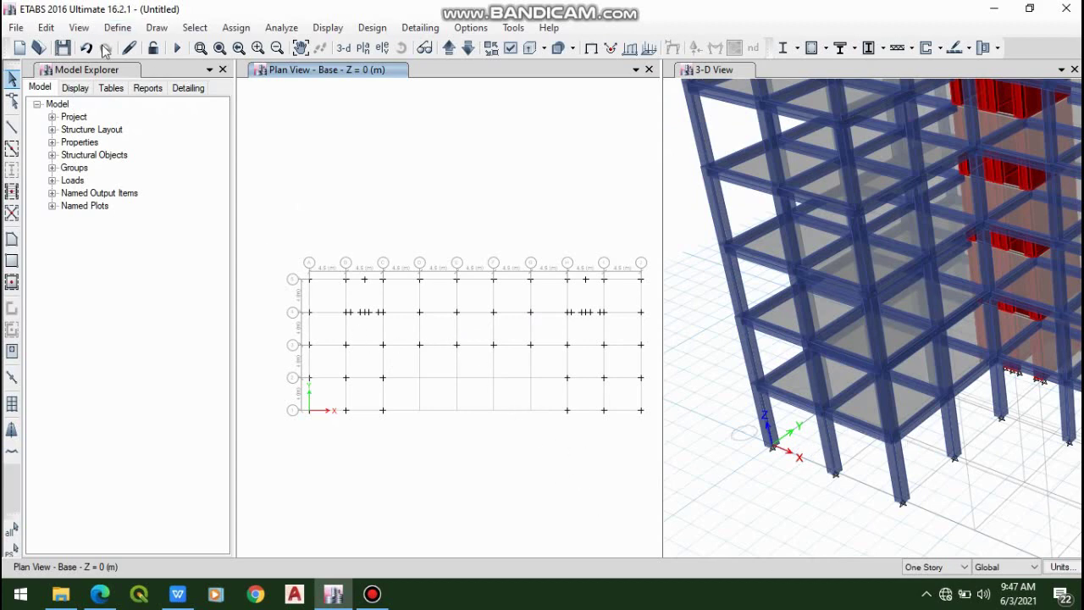
- Start adding design strips along the Cartesian grid lines for tower T1 at Story6
{"action": "left_click", "coordinate": [49, 29]}
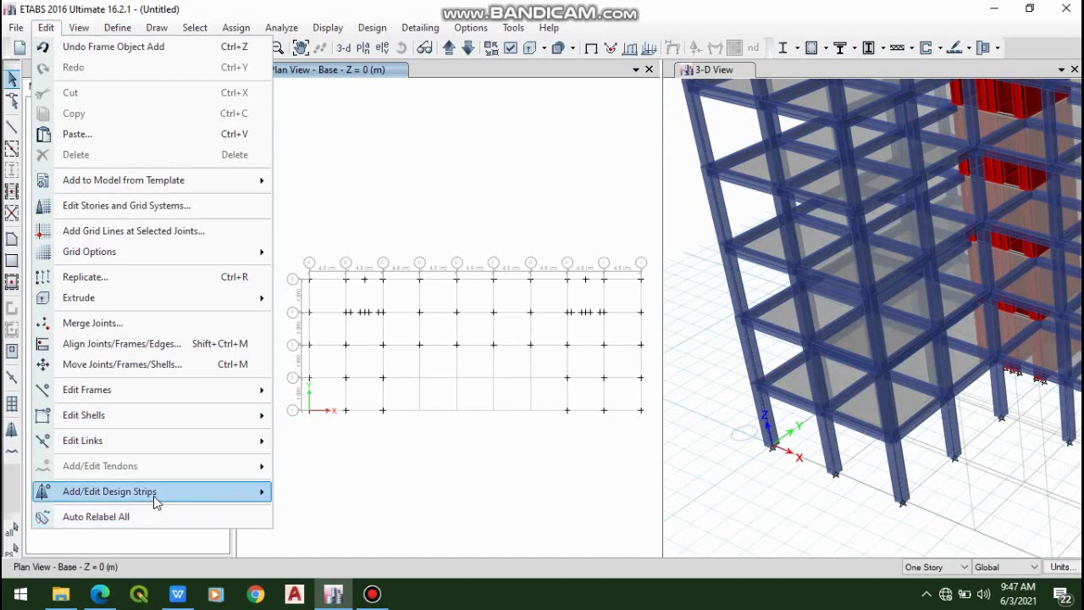
{"action": "mouse_move", "coordinate": [153, 496]}
{"action": "left_click", "coordinate": [358, 497]}
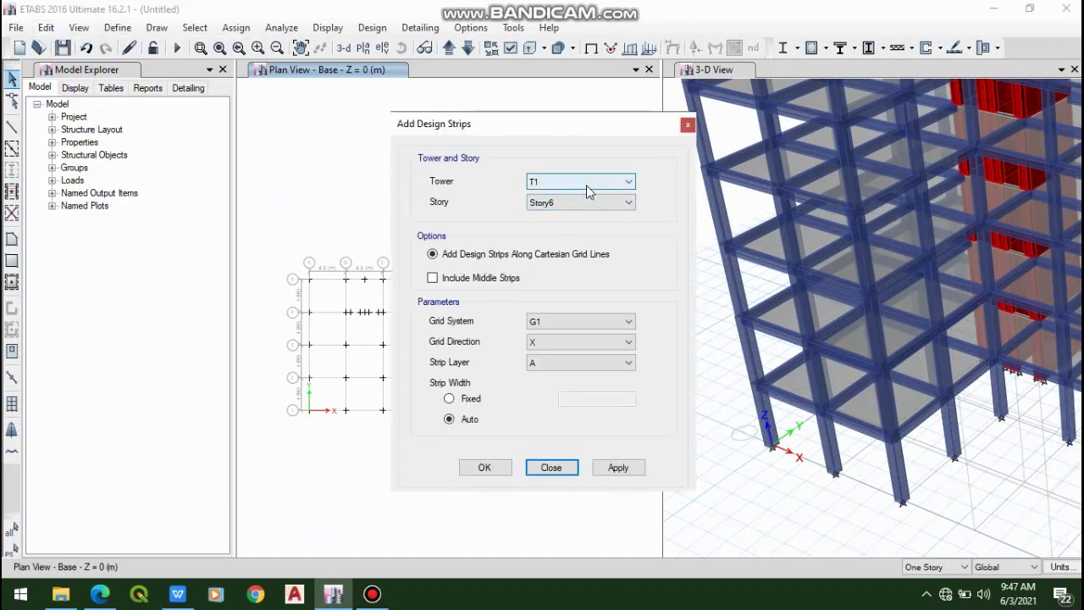
{"action": "left_click", "coordinate": [589, 192]}
{"action": "left_click", "coordinate": [589, 191]}
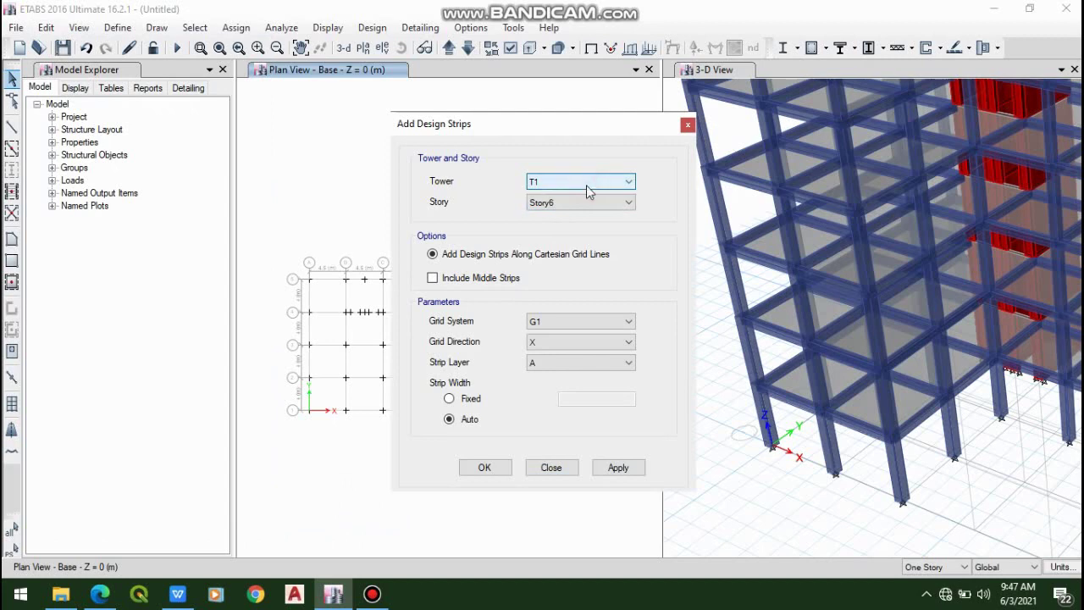
{"action": "left_click", "coordinate": [591, 204]}
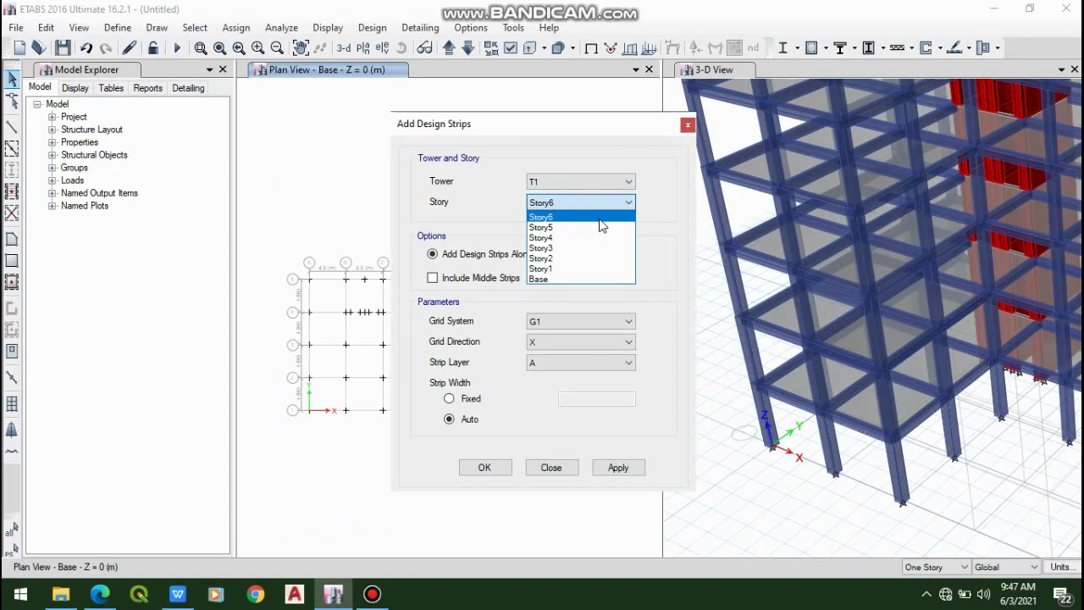
{"action": "left_click", "coordinate": [601, 219]}
{"action": "left_click", "coordinate": [599, 201]}
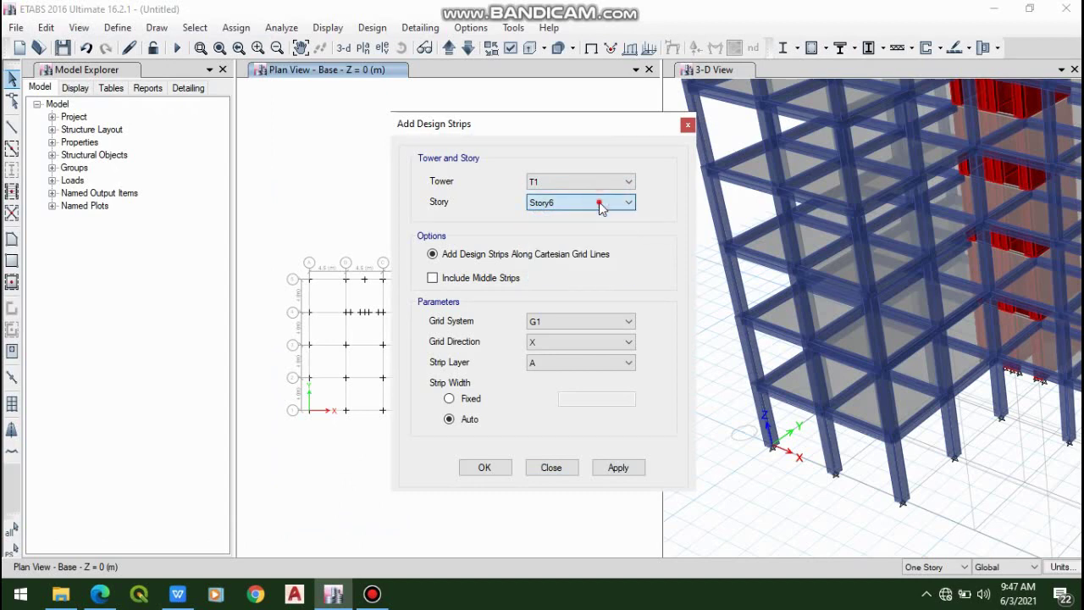
{"action": "left_click", "coordinate": [600, 203]}
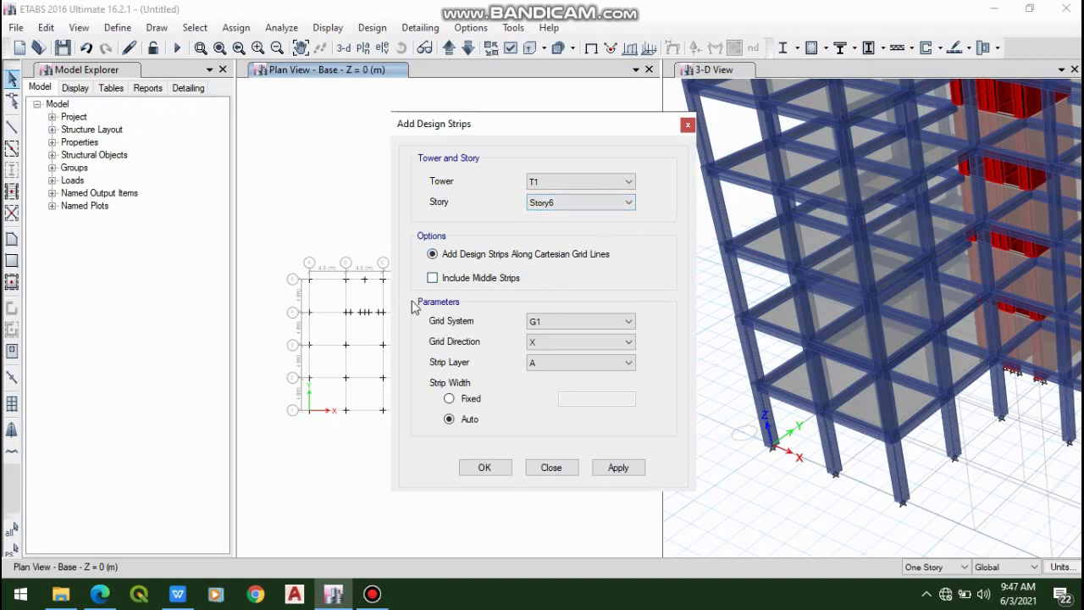
- Add the Story6 design strips for grid system G1 in the X direction, on strip layer A with automatic strip width
{"action": "left_click", "coordinate": [578, 322]}
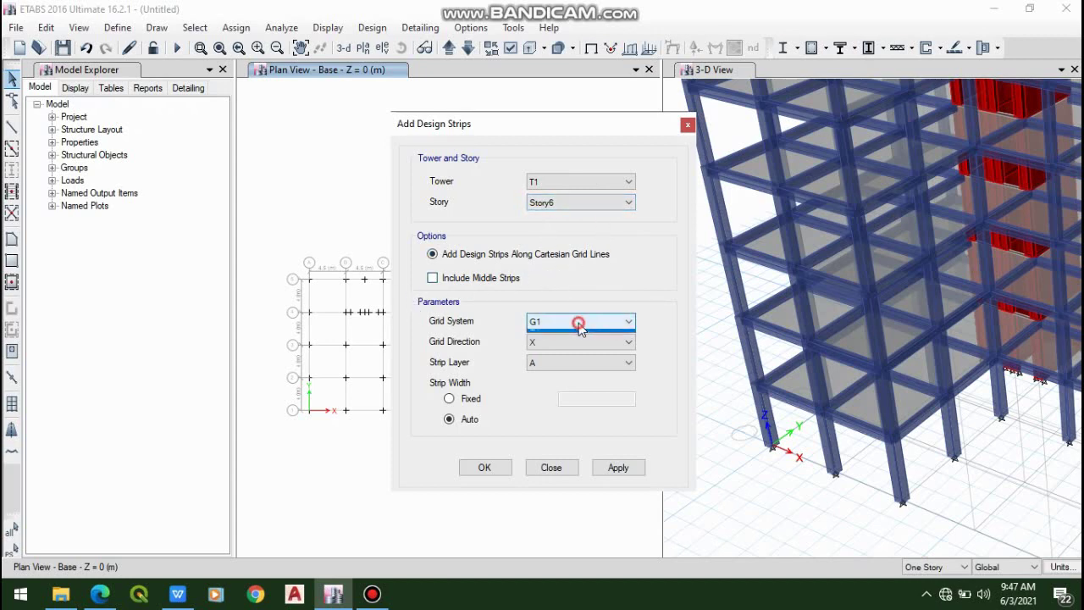
{"action": "left_click", "coordinate": [579, 323]}
{"action": "left_click", "coordinate": [578, 324]}
{"action": "left_click", "coordinate": [579, 324]}
{"action": "left_click", "coordinate": [582, 342]}
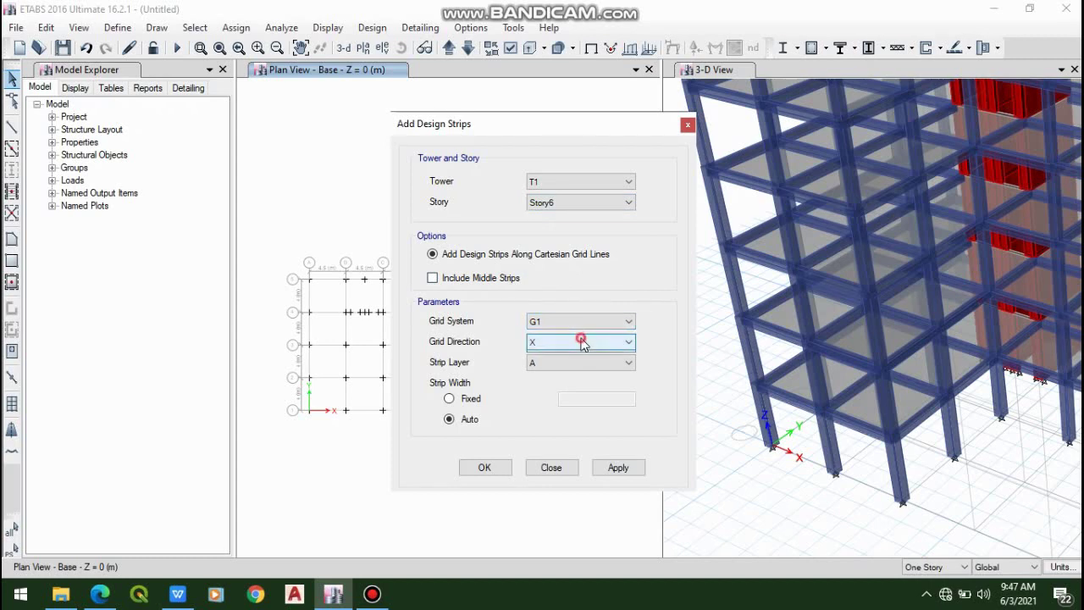
{"action": "left_click", "coordinate": [580, 356]}
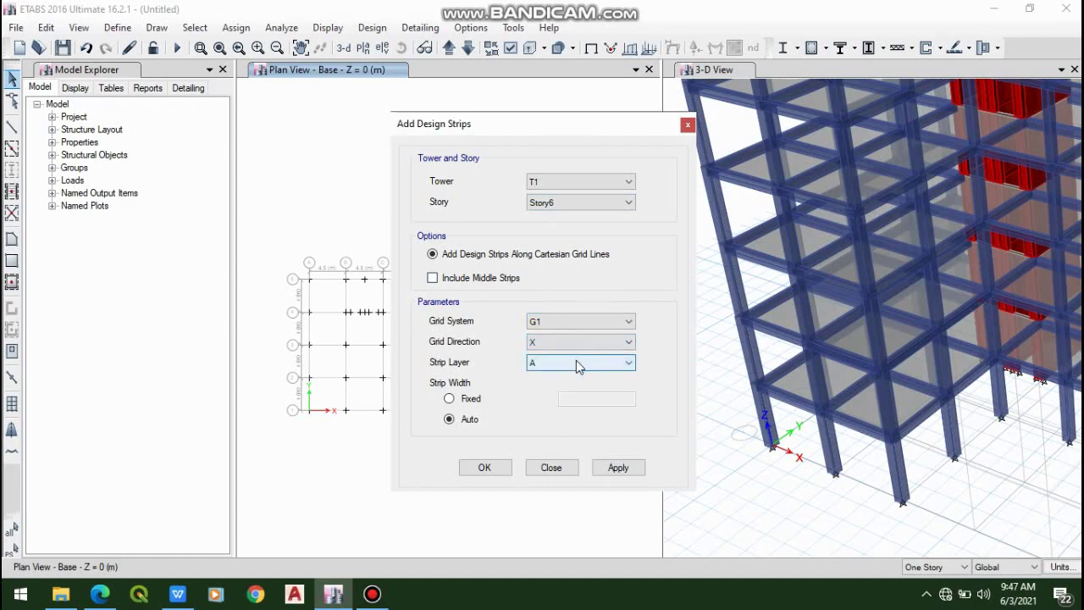
{"action": "left_click", "coordinate": [576, 362]}
{"action": "left_click", "coordinate": [576, 362]}
{"action": "left_click", "coordinate": [479, 403]}
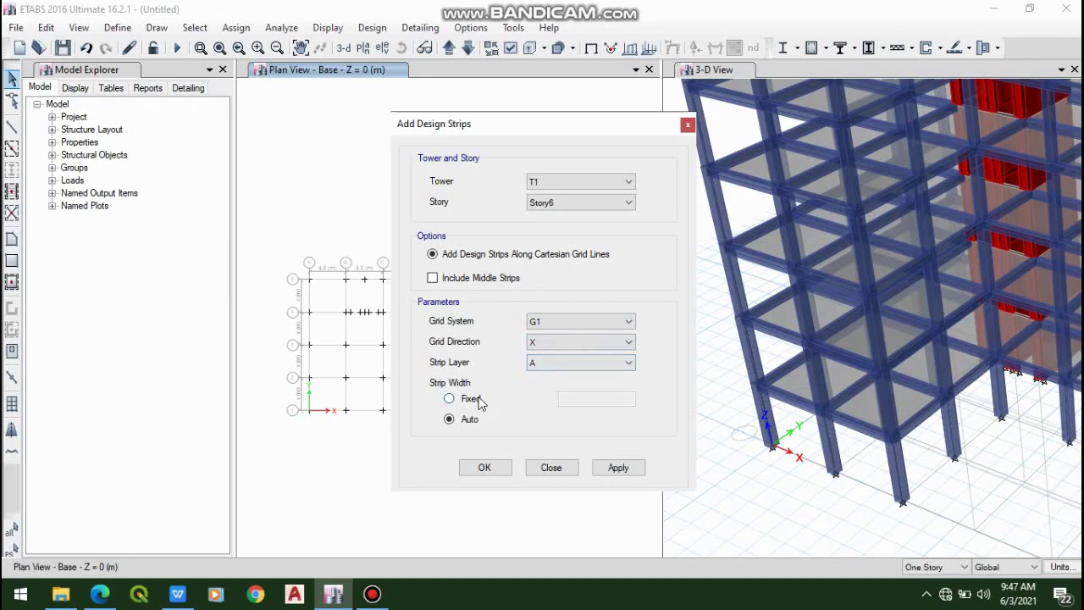
{"action": "left_click", "coordinate": [617, 468]}
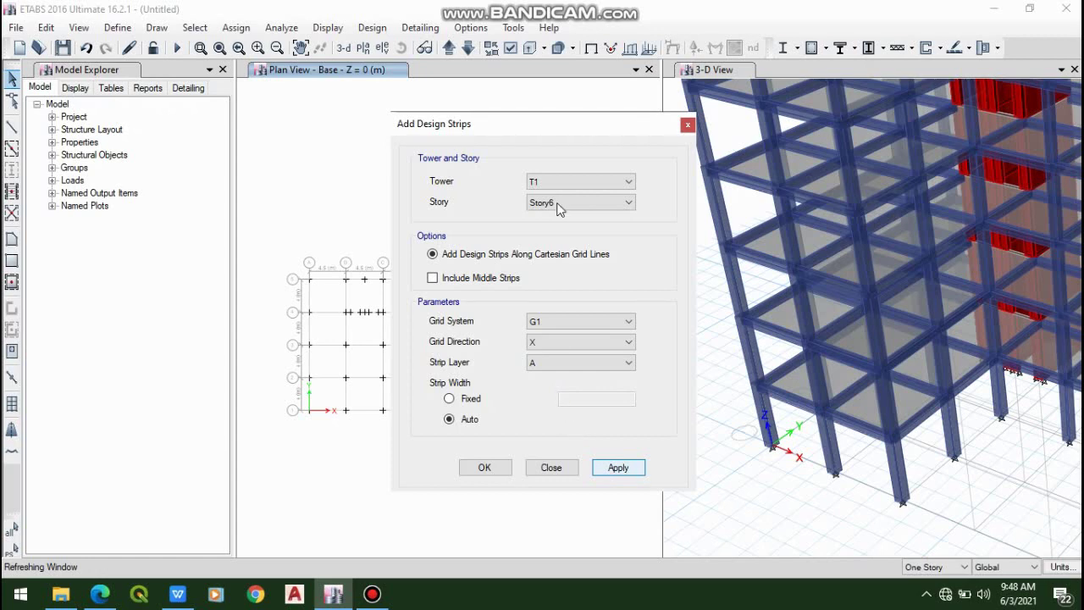
- Add Story6 design strips in the Y grid direction on strip layer B, and finish adding strips
{"action": "left_click", "coordinate": [584, 341]}
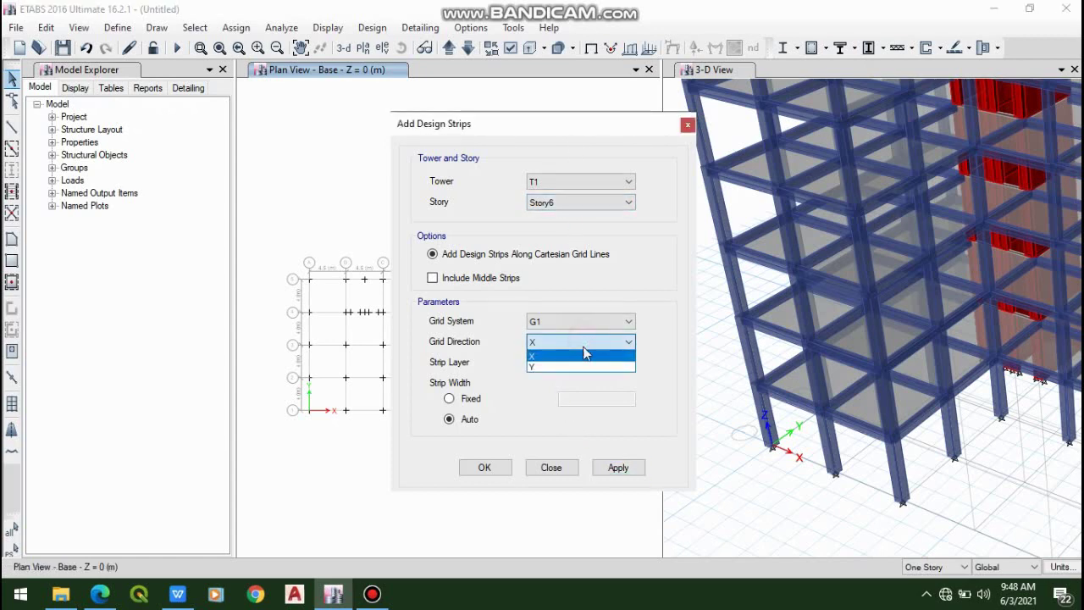
{"action": "left_click", "coordinate": [571, 366]}
{"action": "left_click", "coordinate": [572, 362]}
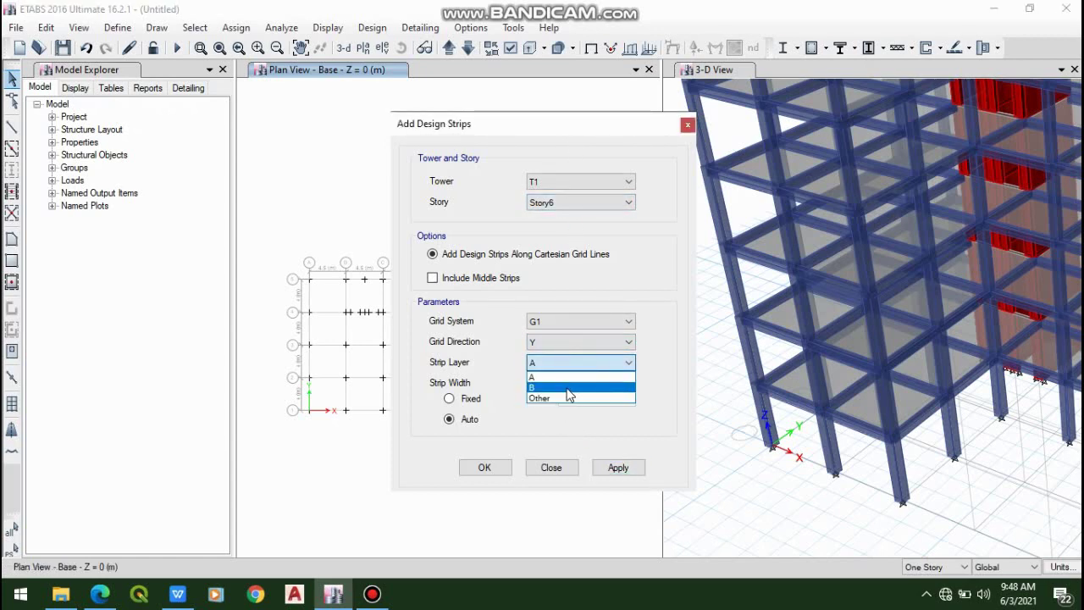
{"action": "left_click", "coordinate": [569, 390]}
{"action": "left_click", "coordinate": [639, 469]}
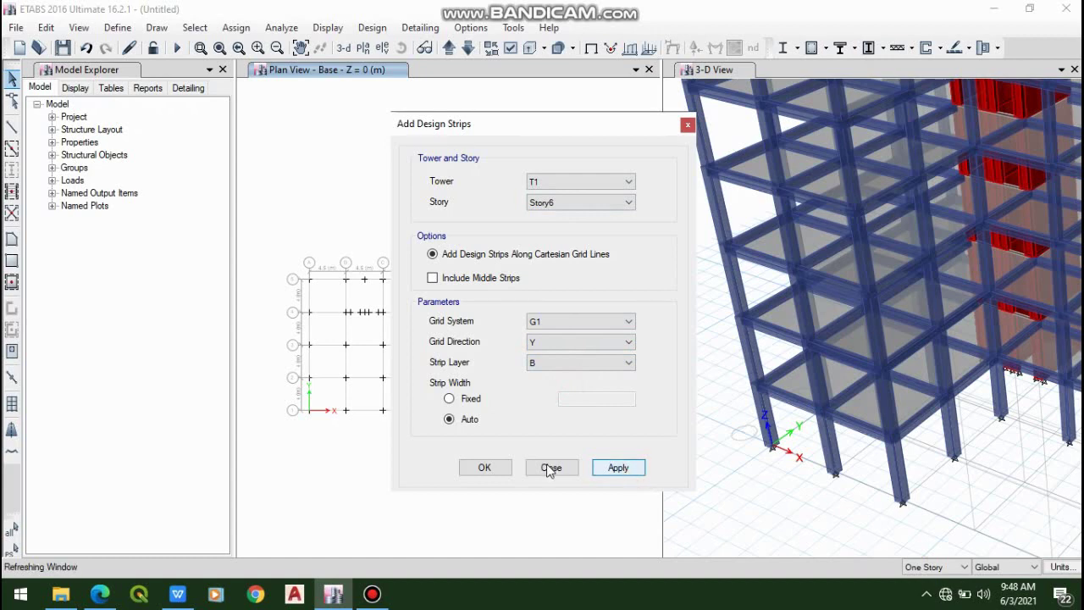
{"action": "left_click", "coordinate": [486, 469]}
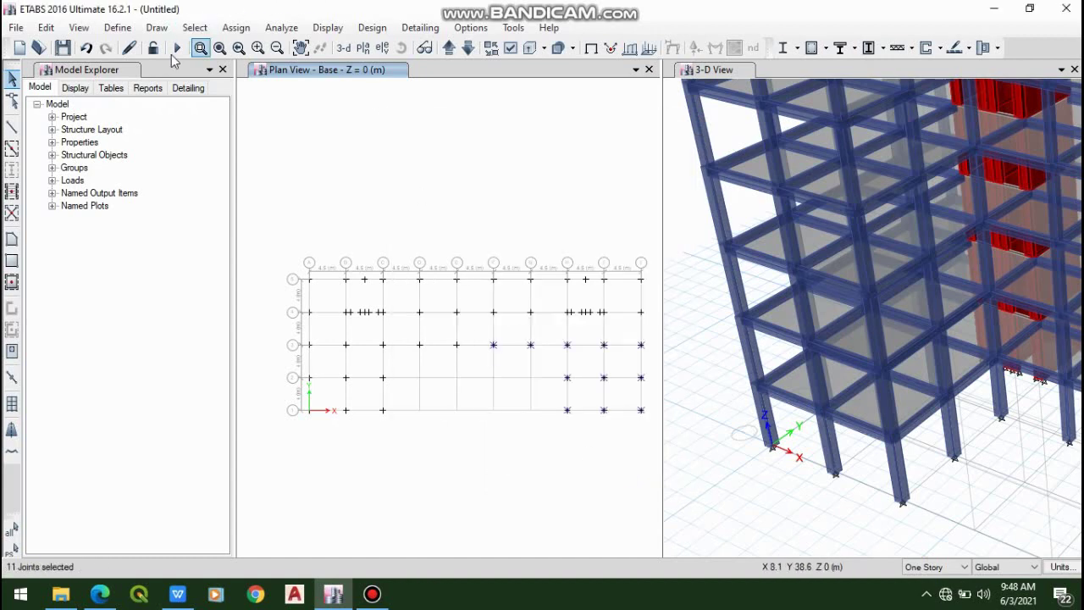
- Switch the plan view to Story6 and examine the design strips along its grid lines
{"action": "left_click", "coordinate": [73, 28]}
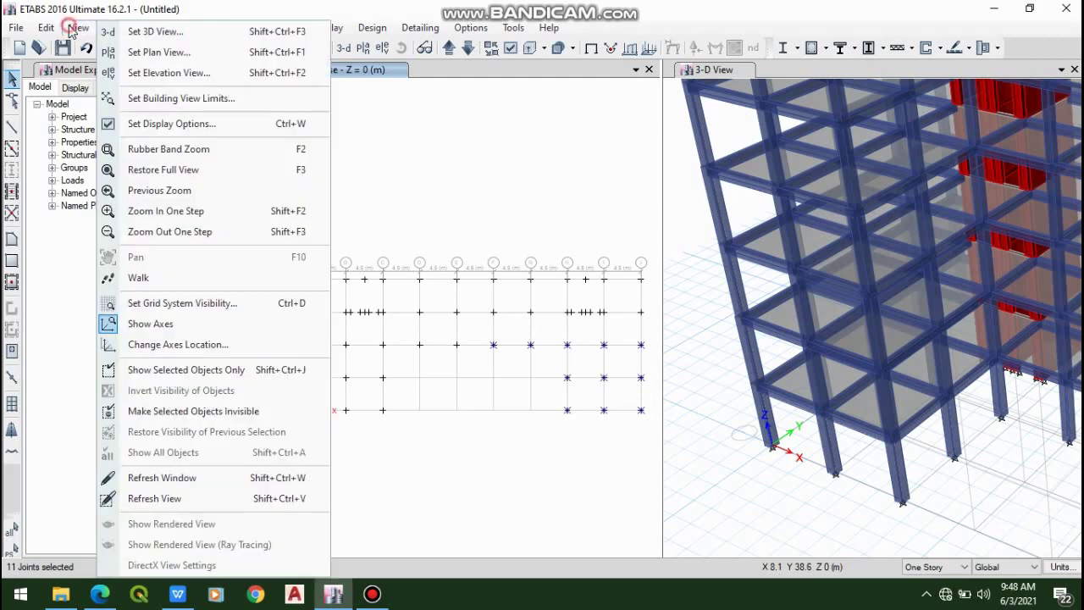
{"action": "left_click", "coordinate": [158, 52]}
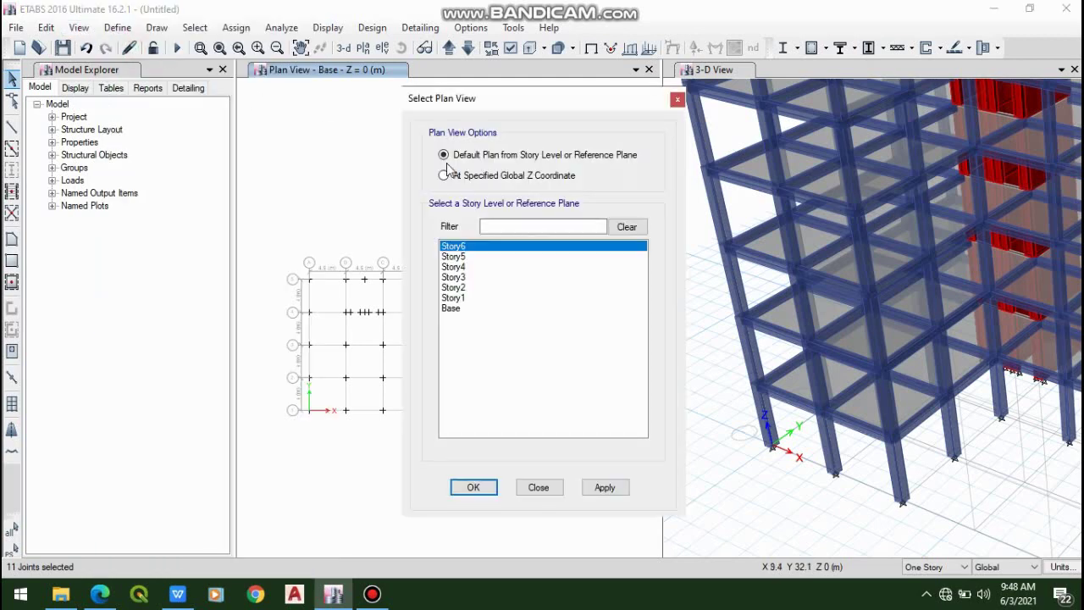
{"action": "left_click", "coordinate": [605, 487]}
{"action": "left_click", "coordinate": [475, 487]}
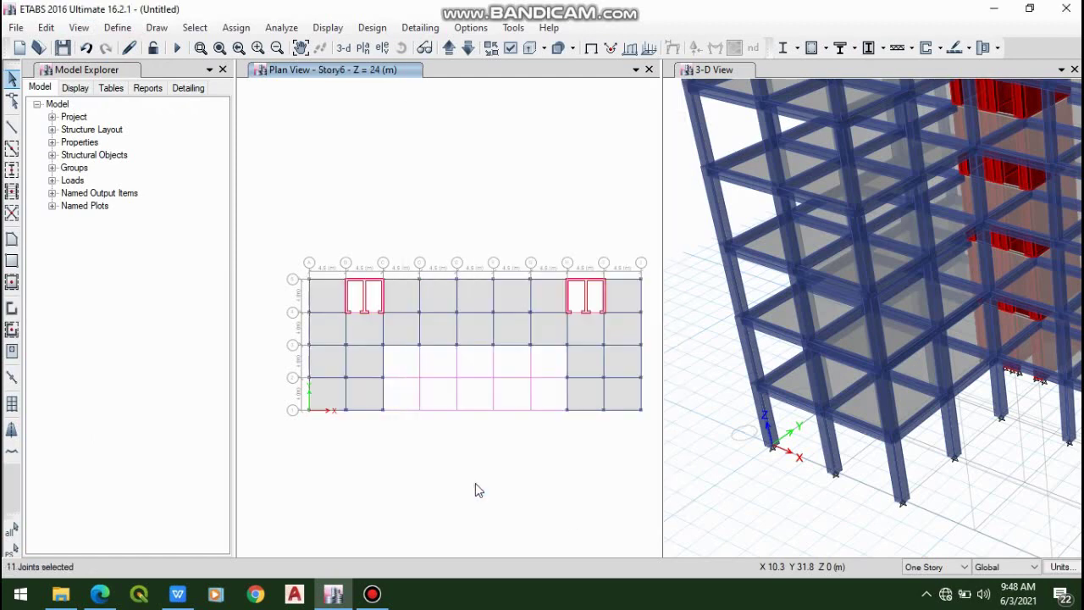
{"action": "scroll", "coordinate": [355, 345], "scroll_direction": "up", "scroll_amount": 2}
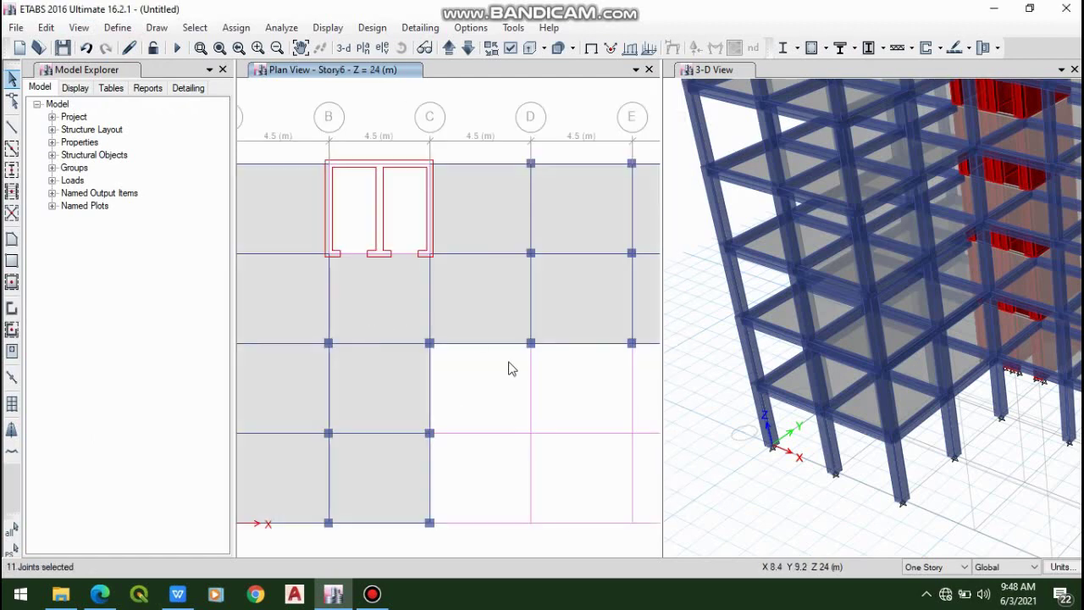
{"action": "scroll", "coordinate": [443, 363], "scroll_direction": "down", "scroll_amount": 3}
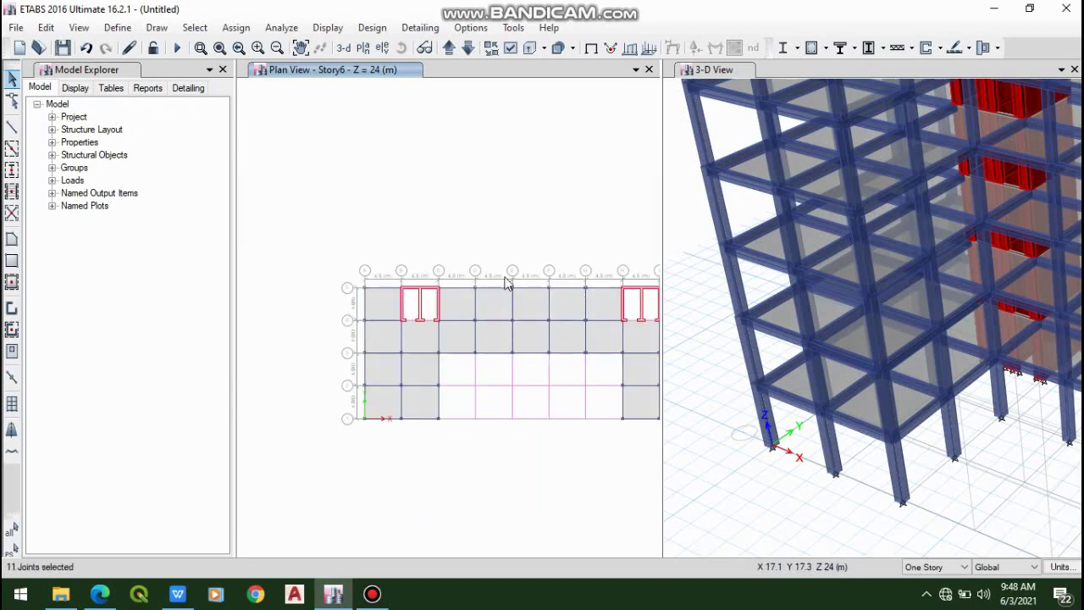
{"action": "scroll", "coordinate": [508, 285], "scroll_direction": "up", "scroll_amount": 3}
{"action": "scroll", "coordinate": [474, 273], "scroll_direction": "down", "scroll_amount": 3}
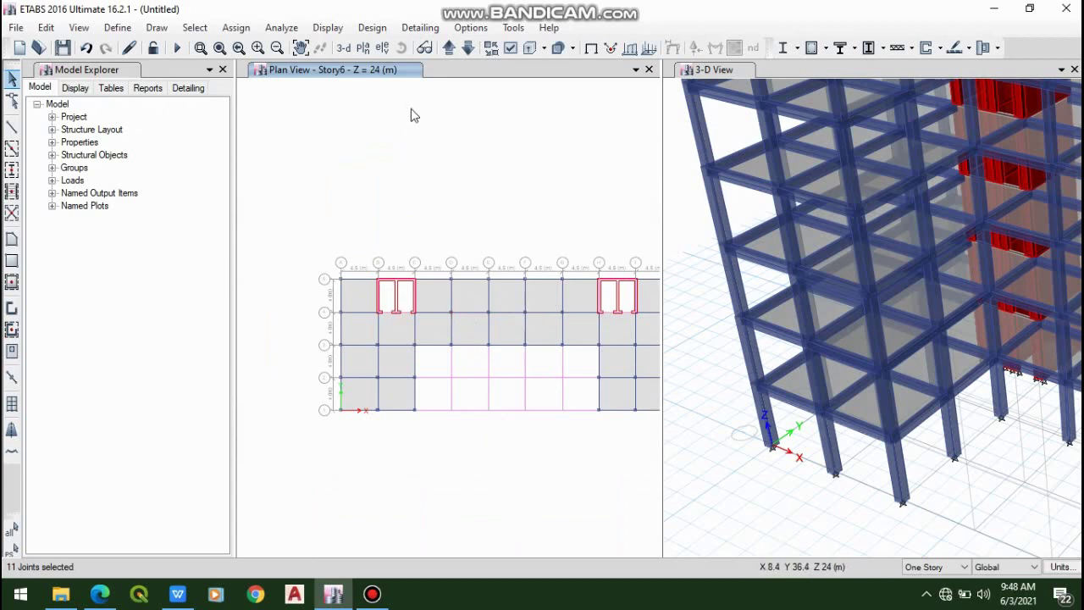
- Set the plan view to Story5 to check that level for design strips
{"action": "left_click", "coordinate": [79, 29]}
{"action": "left_click", "coordinate": [153, 52]}
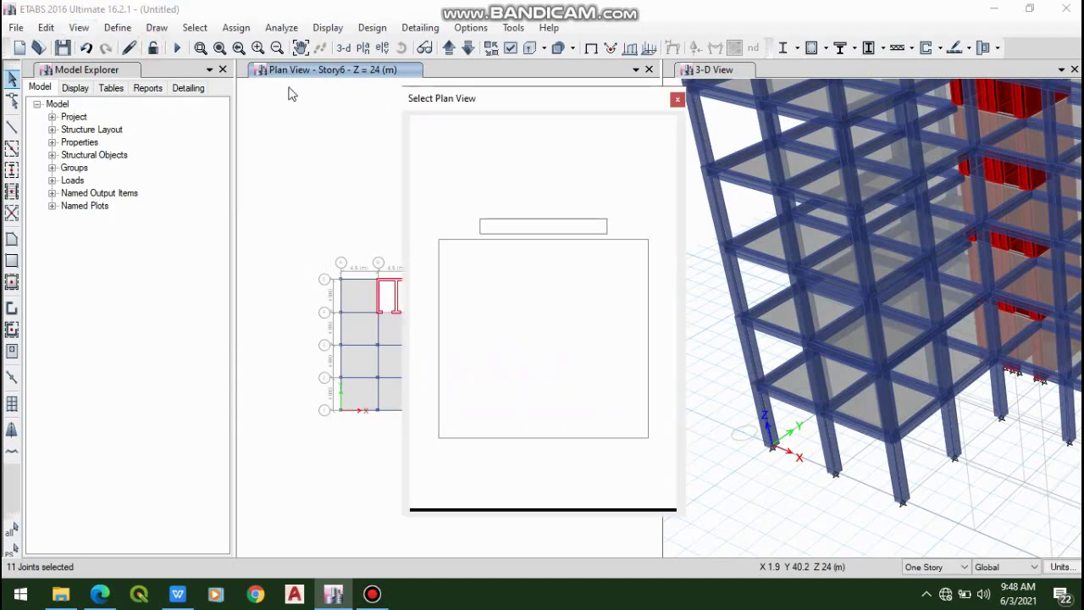
{"action": "left_click", "coordinate": [514, 256]}
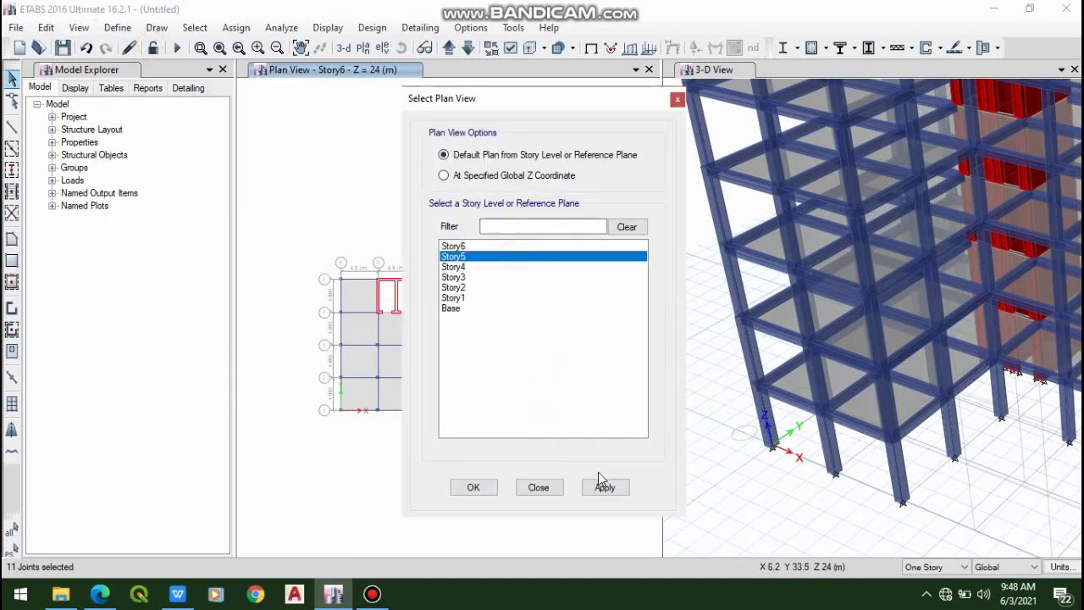
{"action": "left_click", "coordinate": [474, 487]}
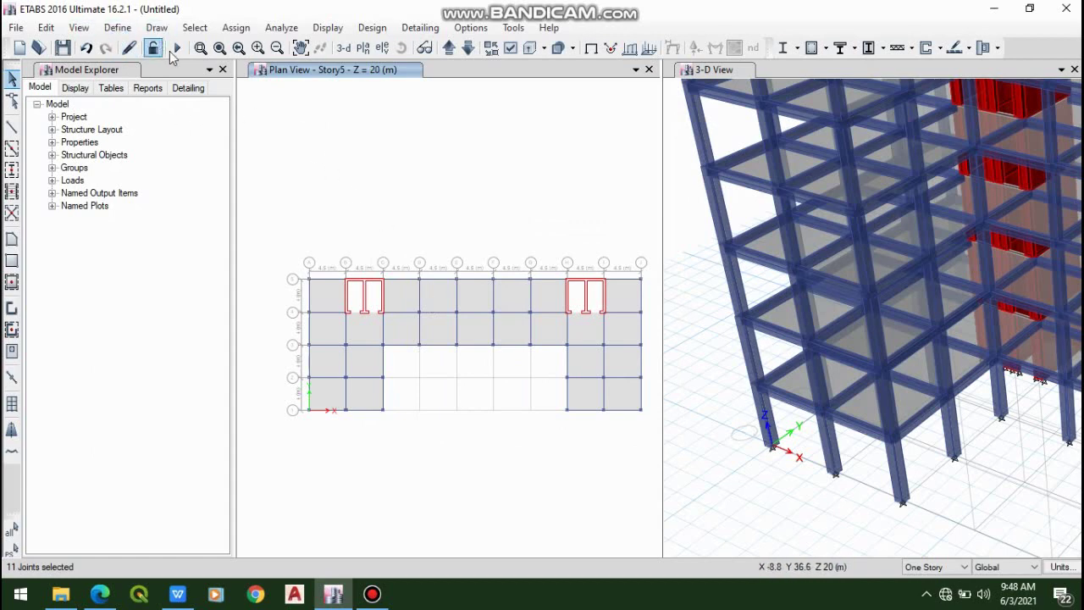
- Switch the plan view back to the Story6 level
{"action": "left_click", "coordinate": [81, 28]}
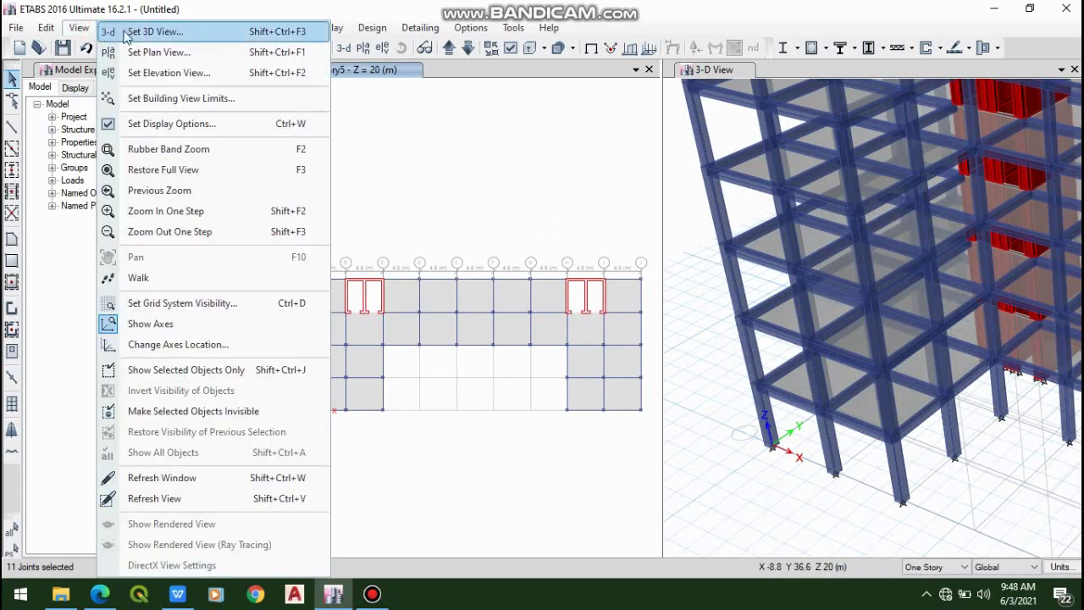
{"action": "left_click", "coordinate": [157, 51]}
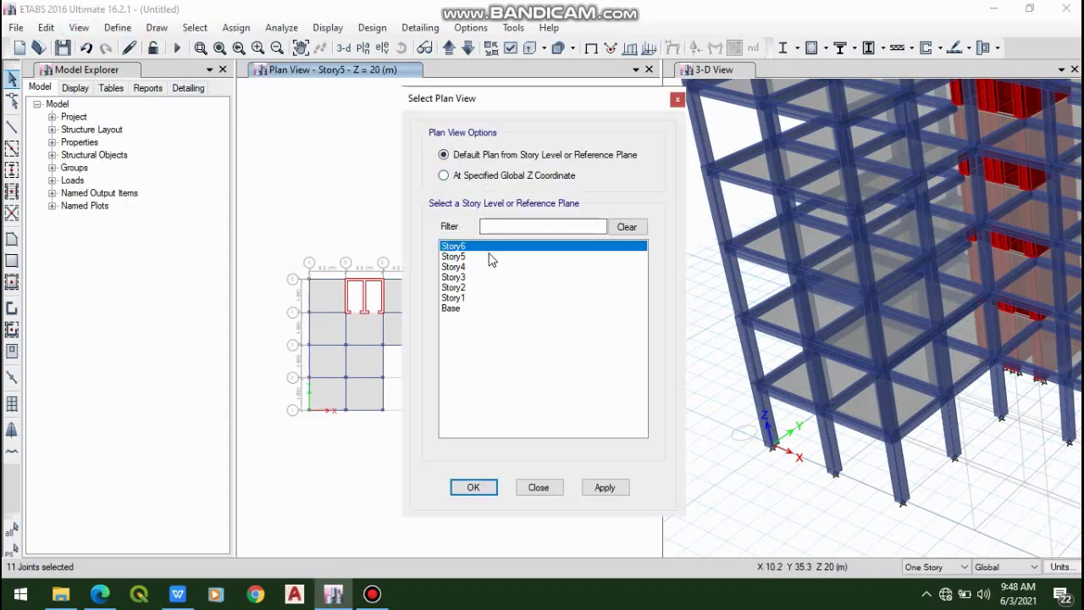
{"action": "left_click", "coordinate": [605, 487]}
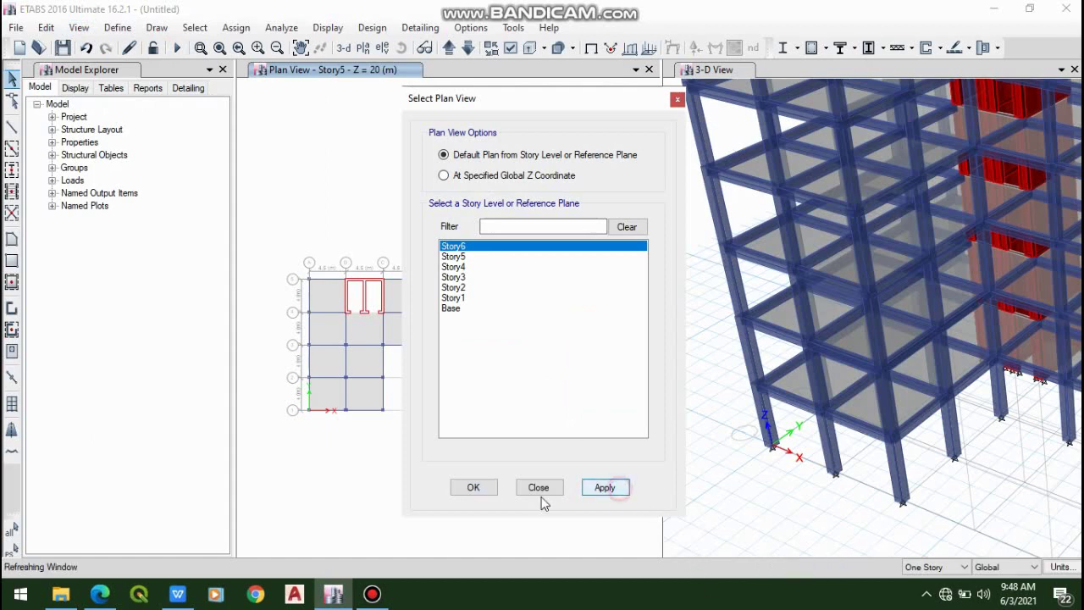
{"action": "left_click", "coordinate": [473, 488]}
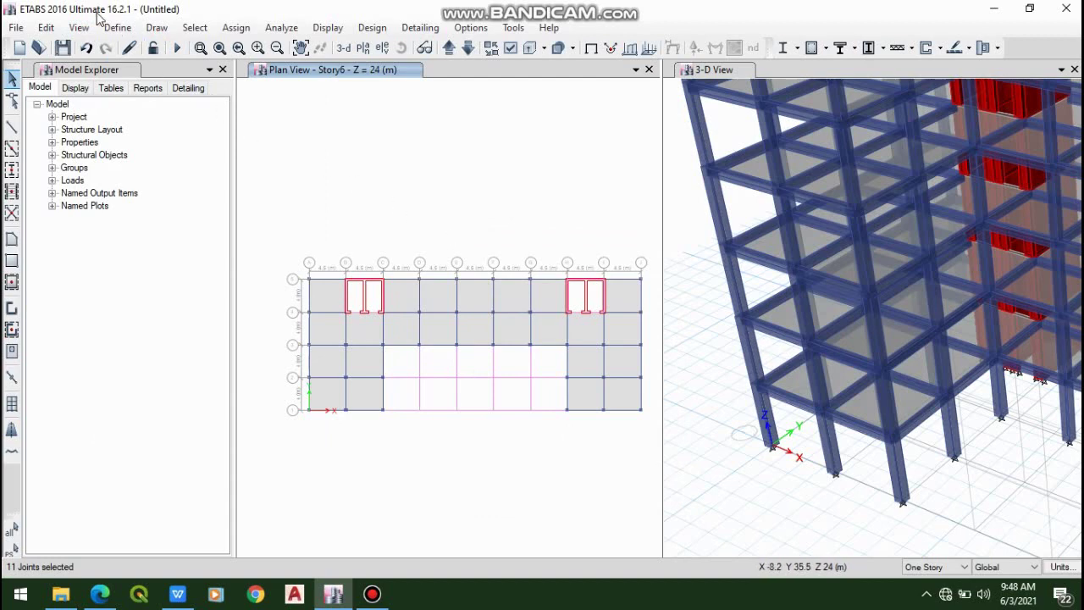
- Add Story6 design strips with middle strips included, in the Y grid direction on strip layer B with automatic width
{"action": "left_click", "coordinate": [51, 30]}
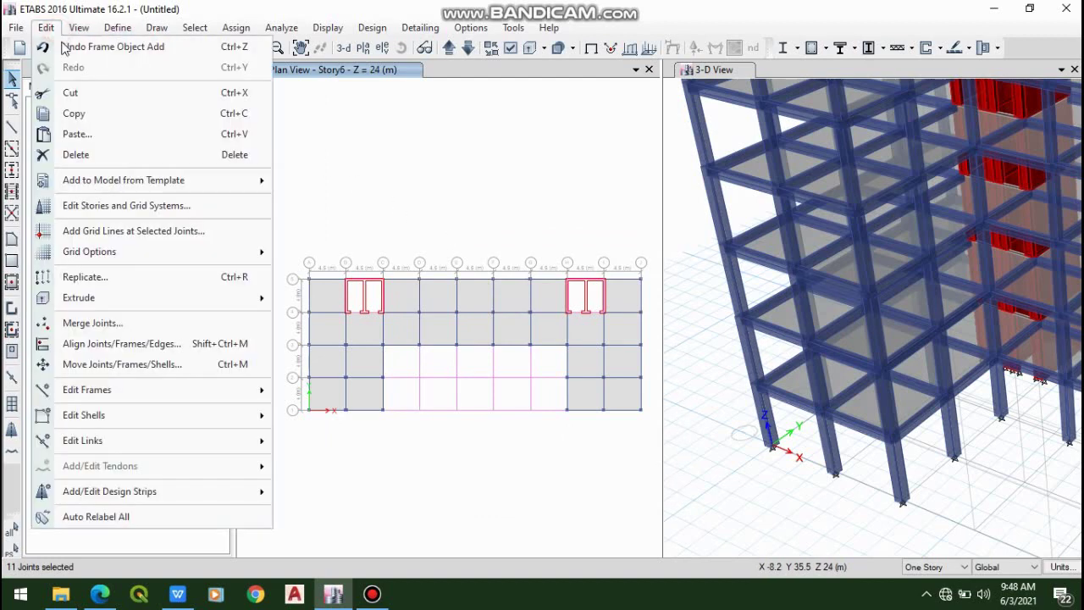
{"action": "left_click", "coordinate": [146, 491]}
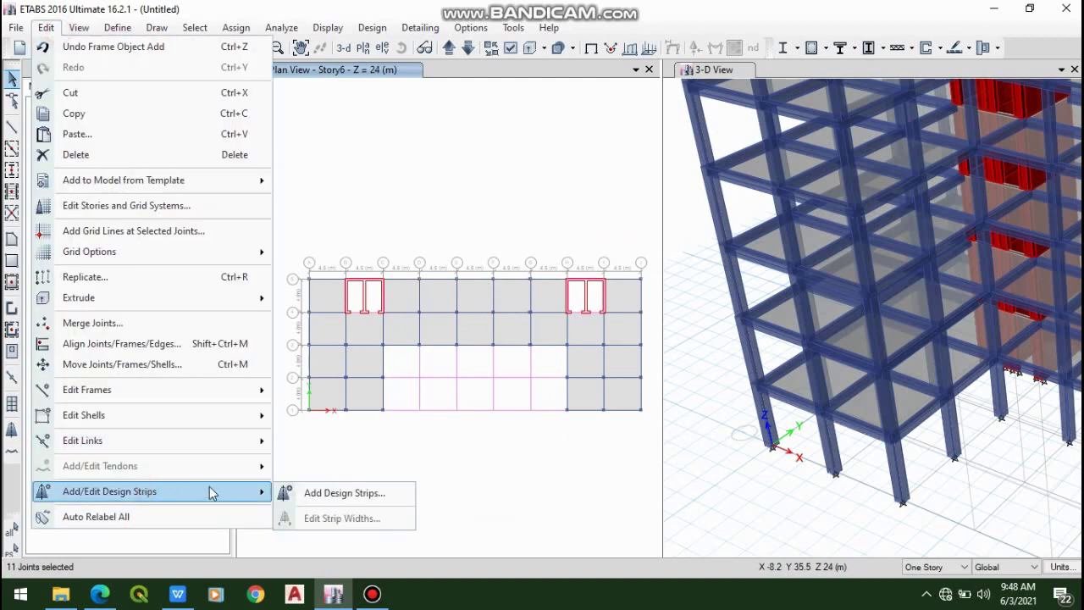
{"action": "left_click", "coordinate": [372, 496]}
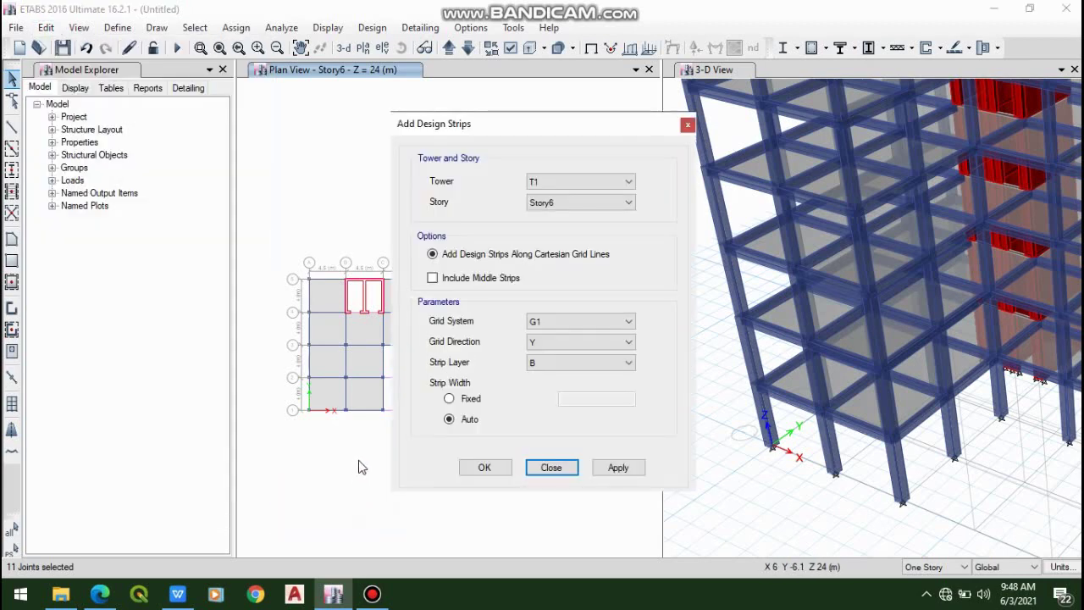
{"action": "left_click", "coordinate": [617, 182]}
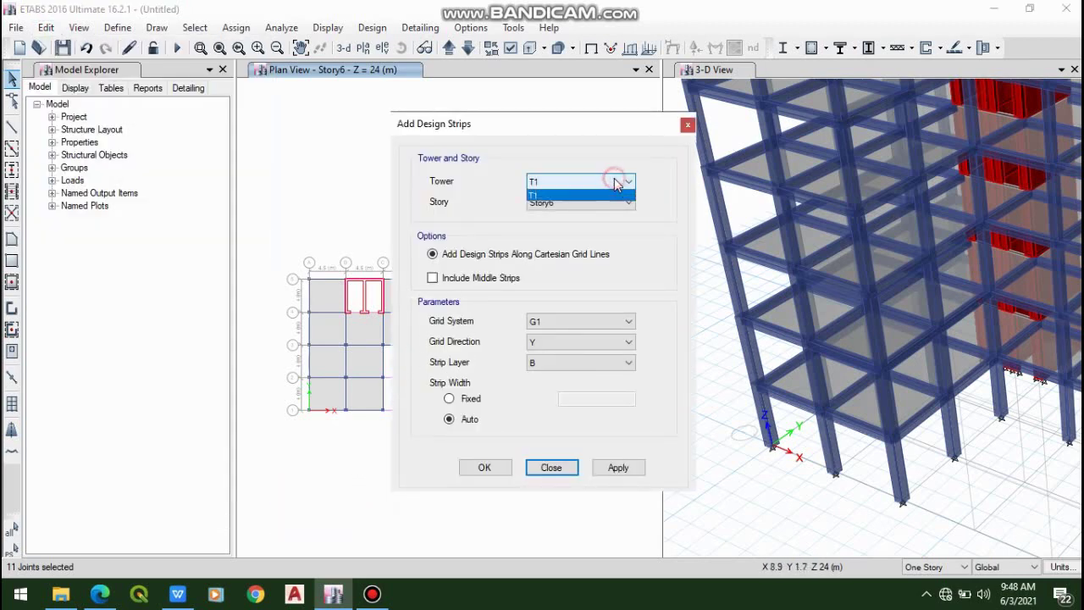
{"action": "left_click", "coordinate": [617, 191]}
{"action": "left_click", "coordinate": [601, 208]}
{"action": "left_click", "coordinate": [602, 208]}
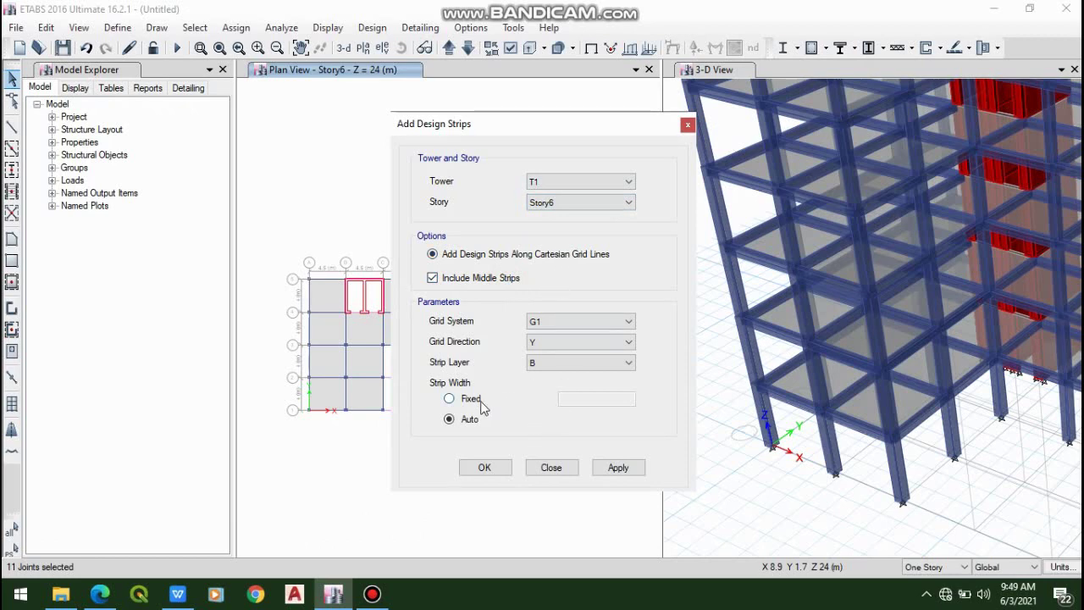
{"action": "left_click", "coordinate": [621, 468]}
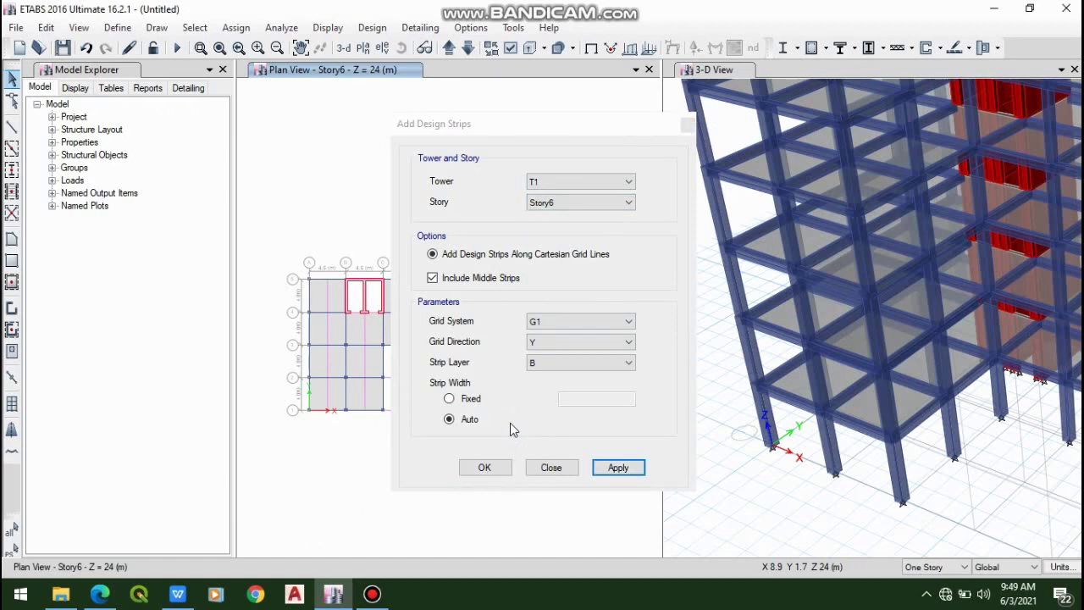
- Add the Story6 design strips with middle strips in the X grid direction on strip layer A, and inspect the plan
{"action": "left_click", "coordinate": [583, 341]}
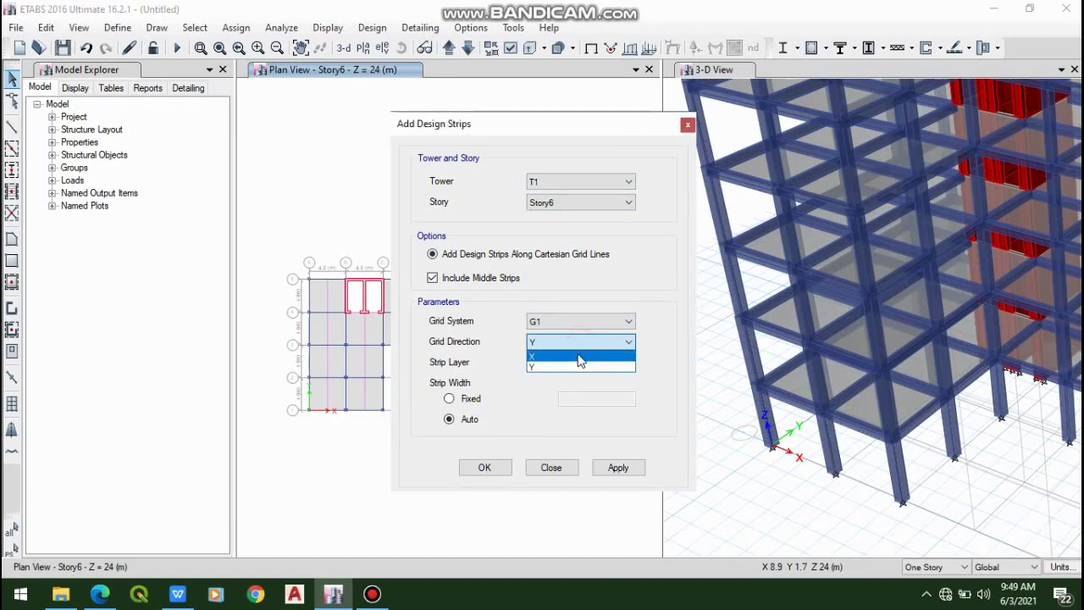
{"action": "left_click", "coordinate": [571, 356]}
{"action": "left_click", "coordinate": [571, 363]}
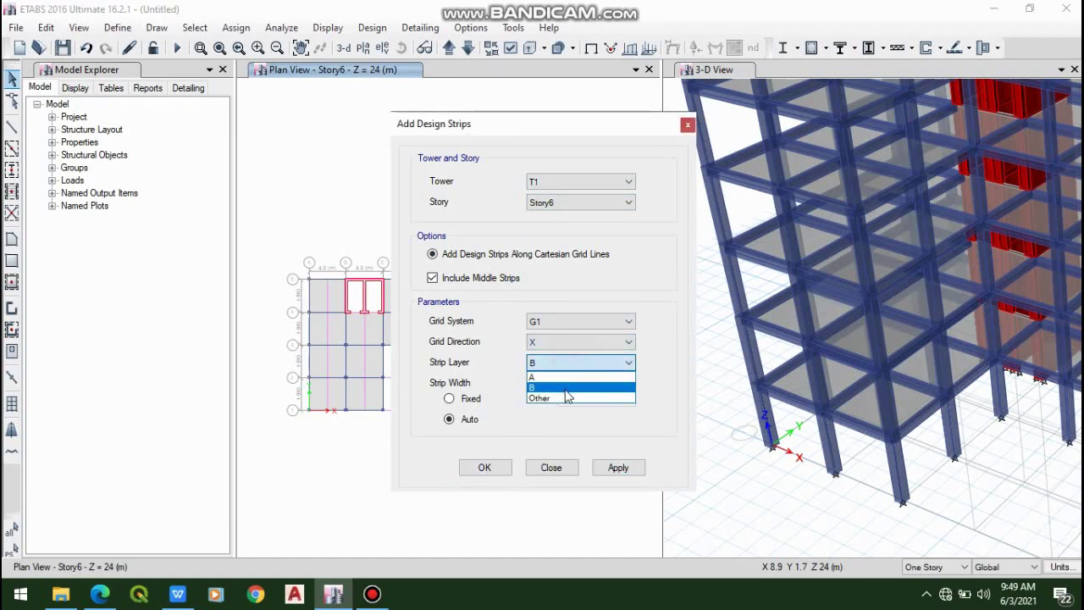
{"action": "left_click", "coordinate": [566, 377]}
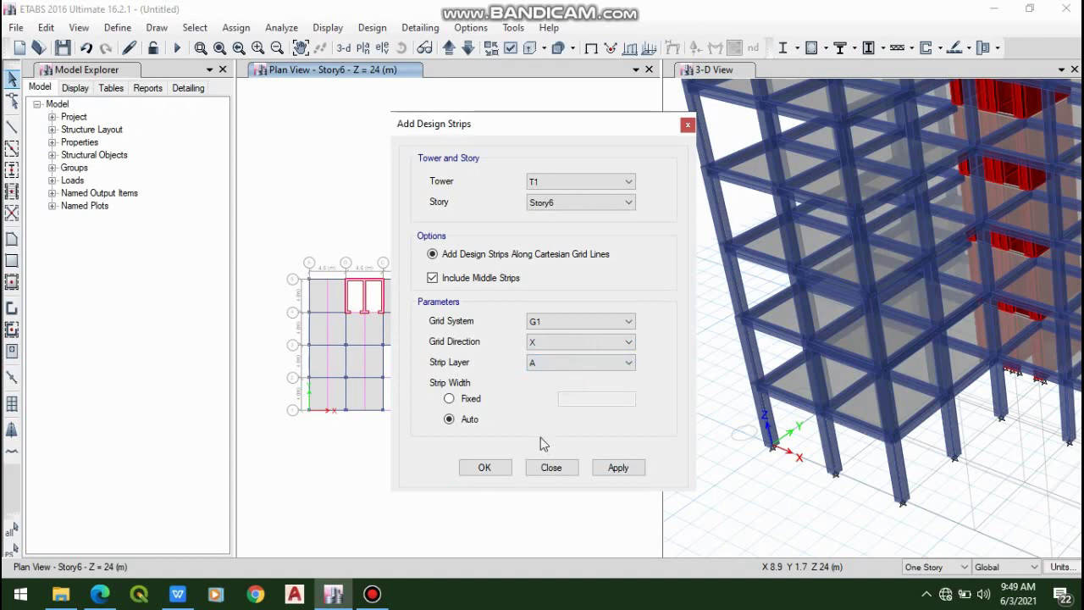
{"action": "left_click", "coordinate": [610, 469]}
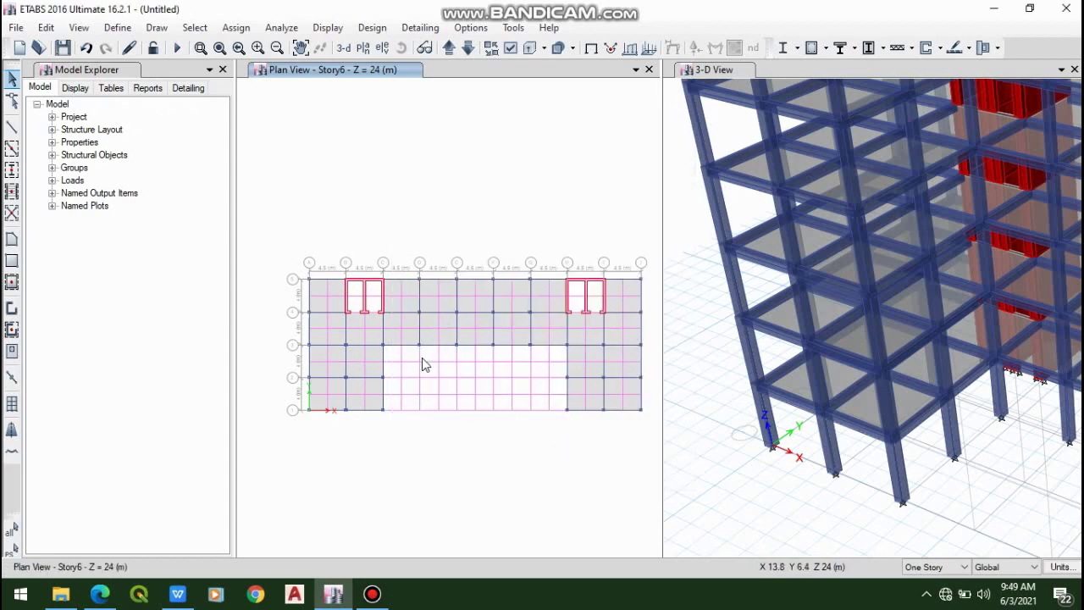
{"action": "scroll", "coordinate": [421, 357], "scroll_direction": "up", "scroll_amount": 3}
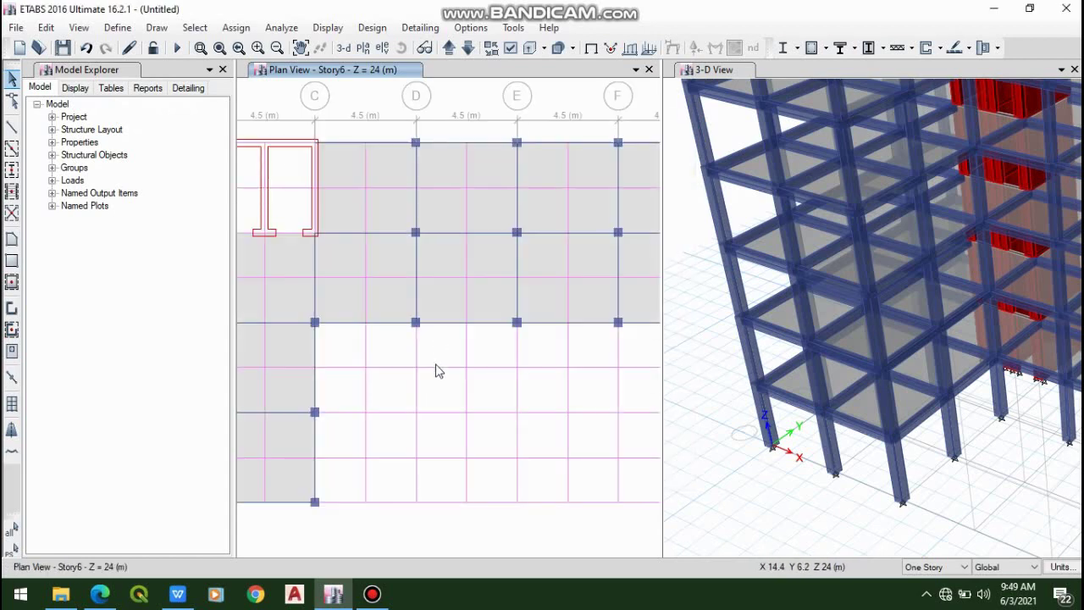
{"action": "scroll", "coordinate": [435, 370], "scroll_direction": "down", "scroll_amount": 3}
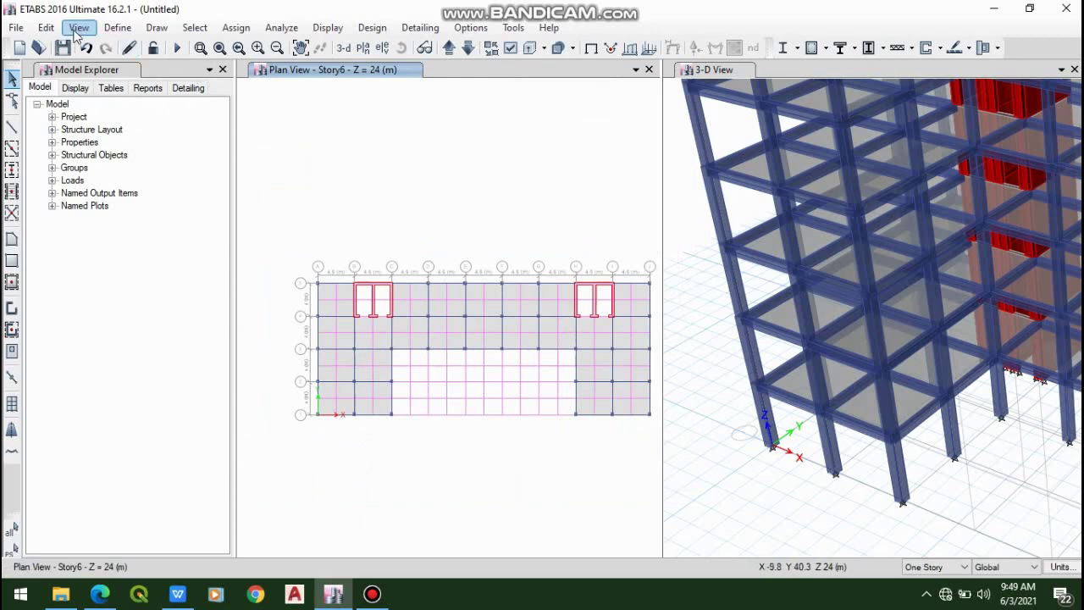
- Add the Story6 X-direction design strips on layer A again, with the middle strips option switched off
{"action": "left_click", "coordinate": [46, 28]}
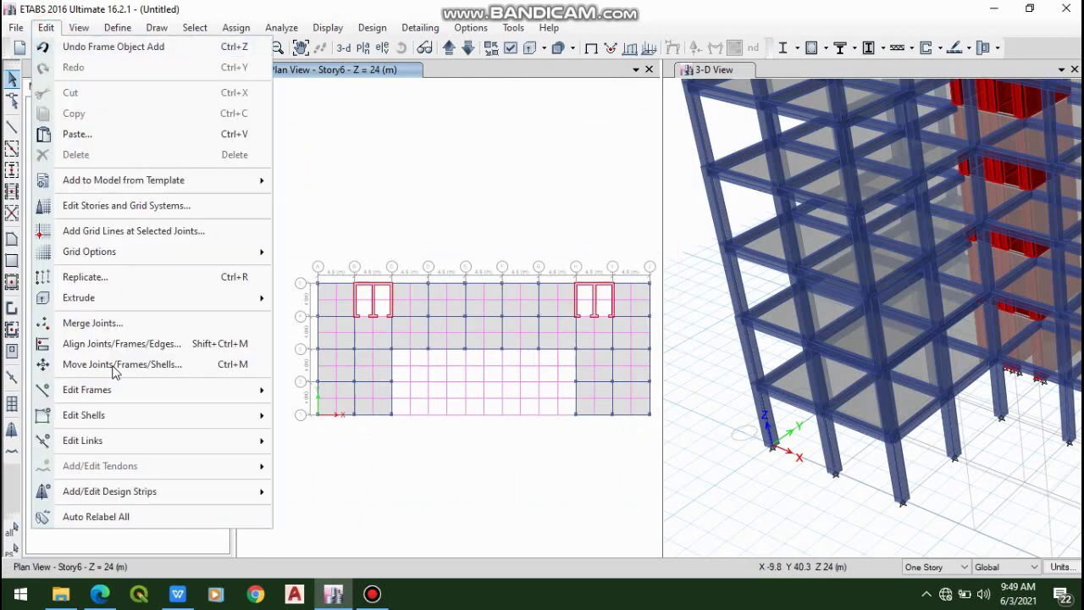
{"action": "left_click", "coordinate": [158, 493]}
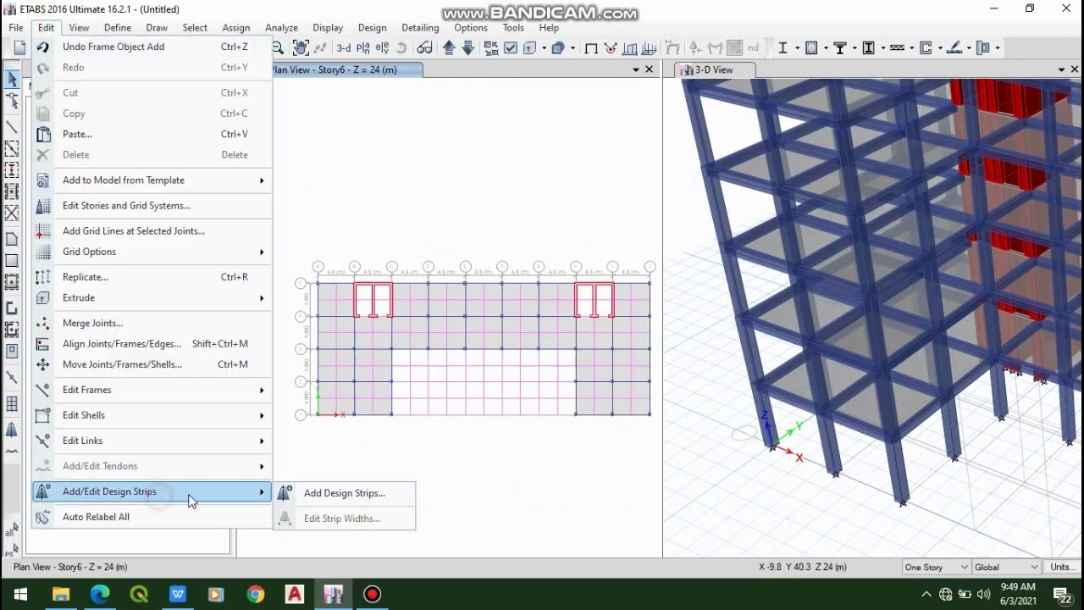
{"action": "left_click", "coordinate": [352, 497]}
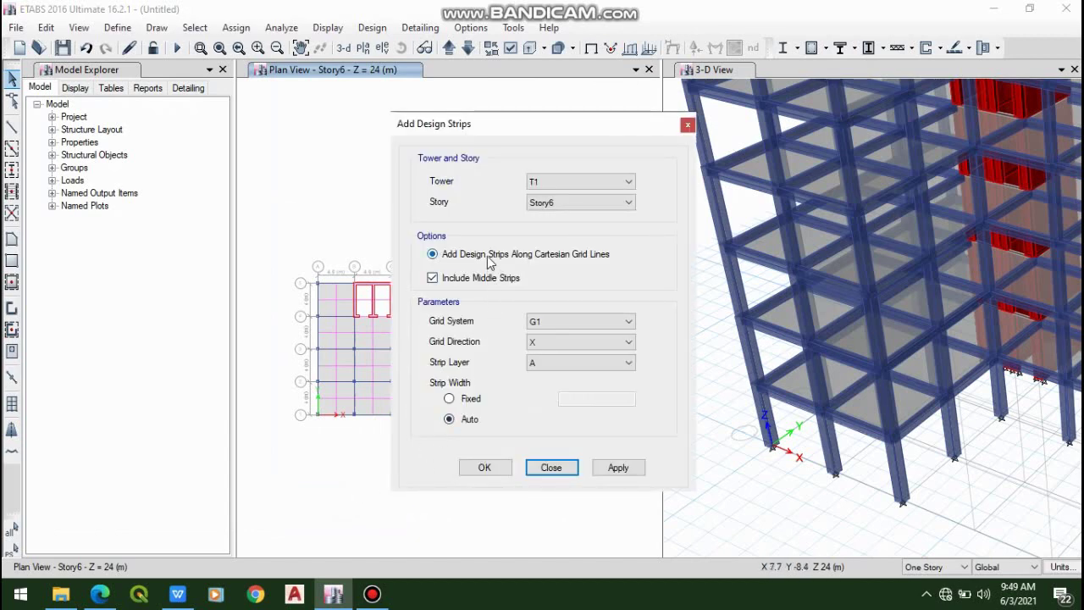
{"action": "left_click", "coordinate": [489, 257]}
{"action": "left_click", "coordinate": [595, 255]}
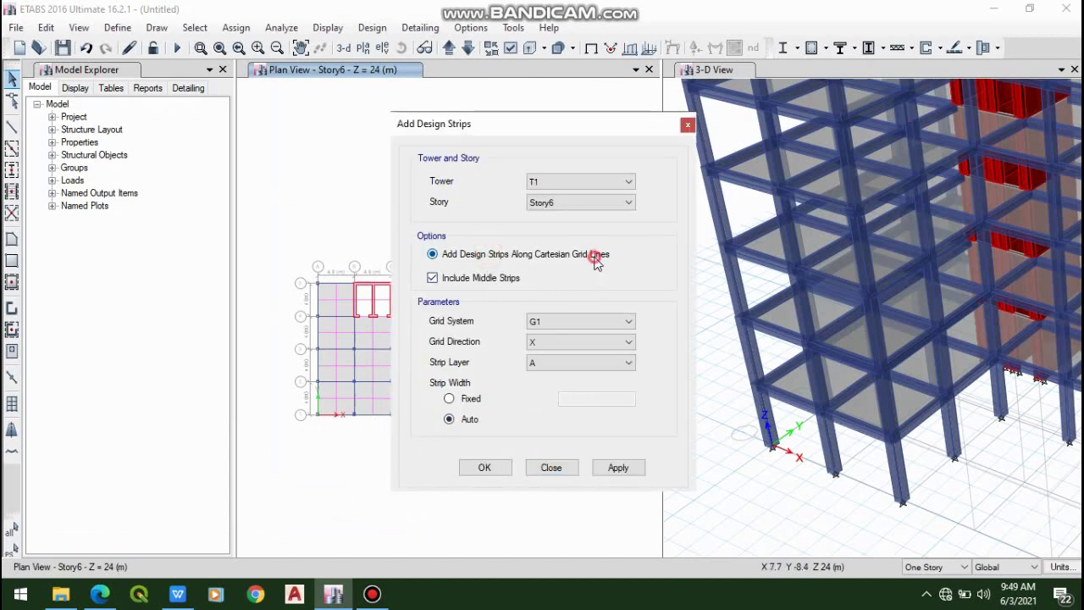
{"action": "left_click", "coordinate": [436, 277]}
{"action": "left_click", "coordinate": [496, 472]}
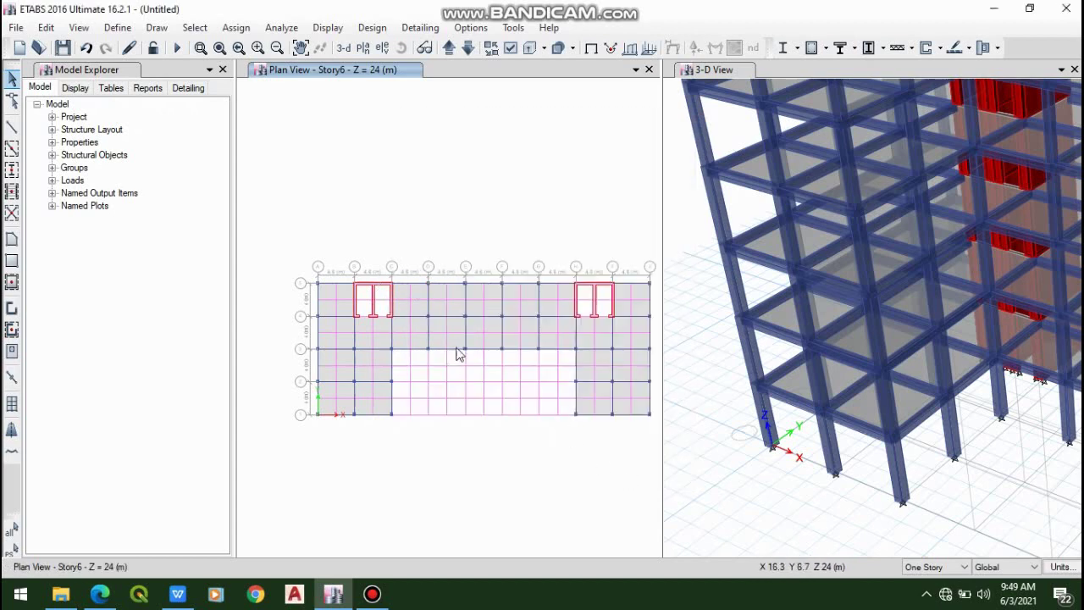
{"action": "scroll", "coordinate": [327, 261], "scroll_direction": "down", "scroll_amount": 3}
{"action": "scroll", "coordinate": [379, 268], "scroll_direction": "up", "scroll_amount": 3}
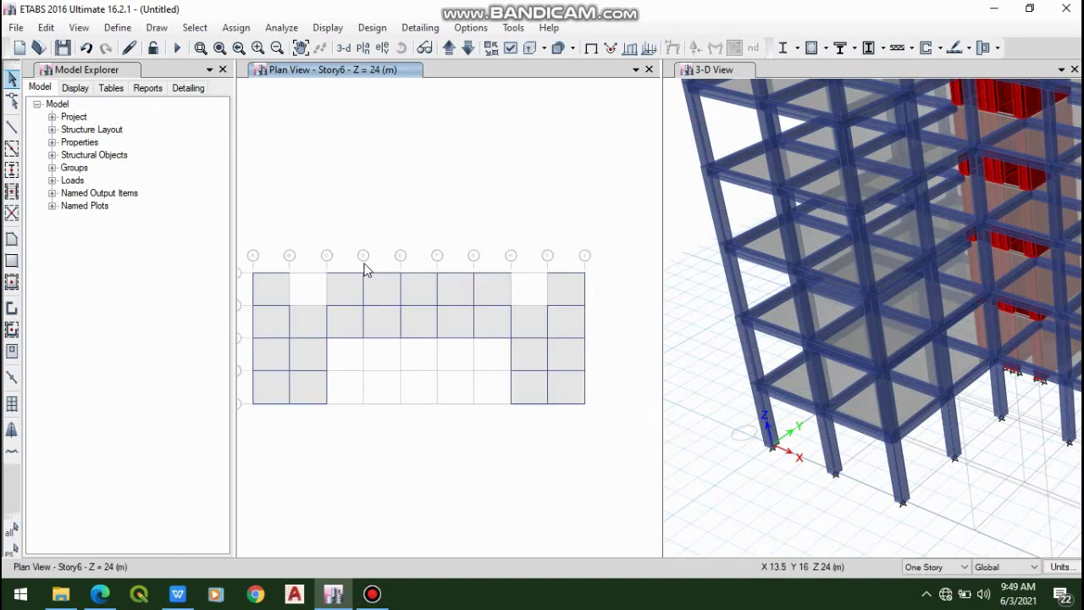
{"action": "scroll", "coordinate": [446, 312], "scroll_direction": "down", "scroll_amount": 3}
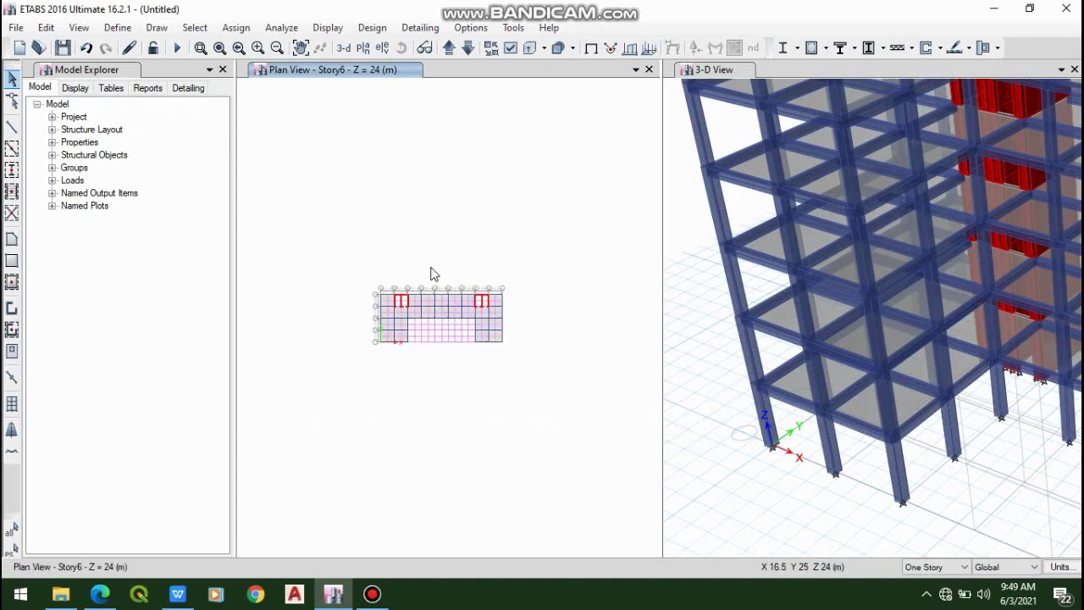
{"action": "scroll", "coordinate": [431, 272], "scroll_direction": "up", "scroll_amount": 3}
{"action": "left_click", "coordinate": [386, 603]}
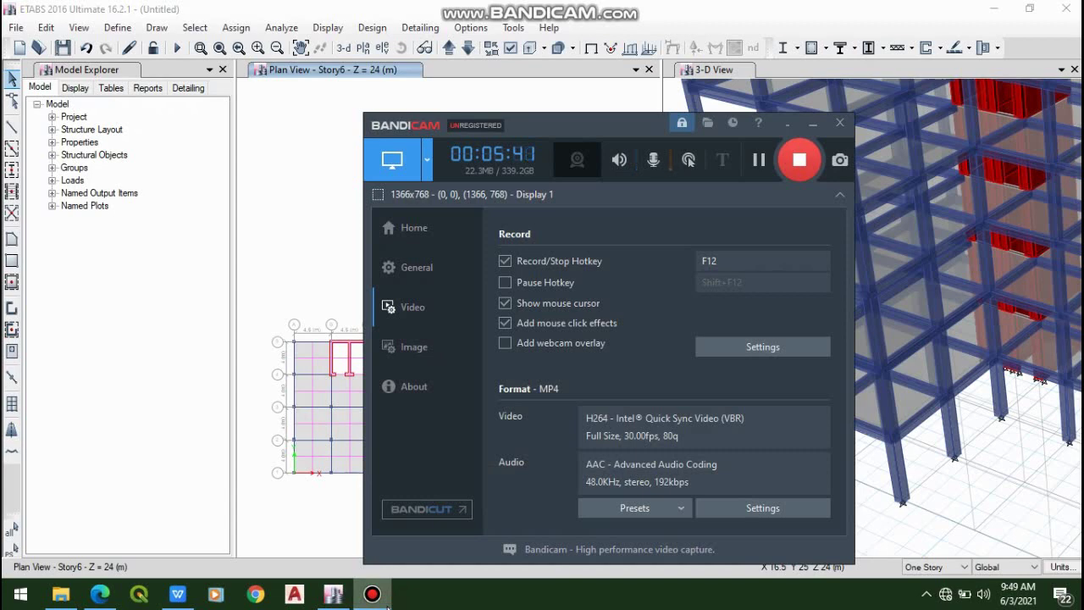
{"action": "left_click", "coordinate": [386, 604]}
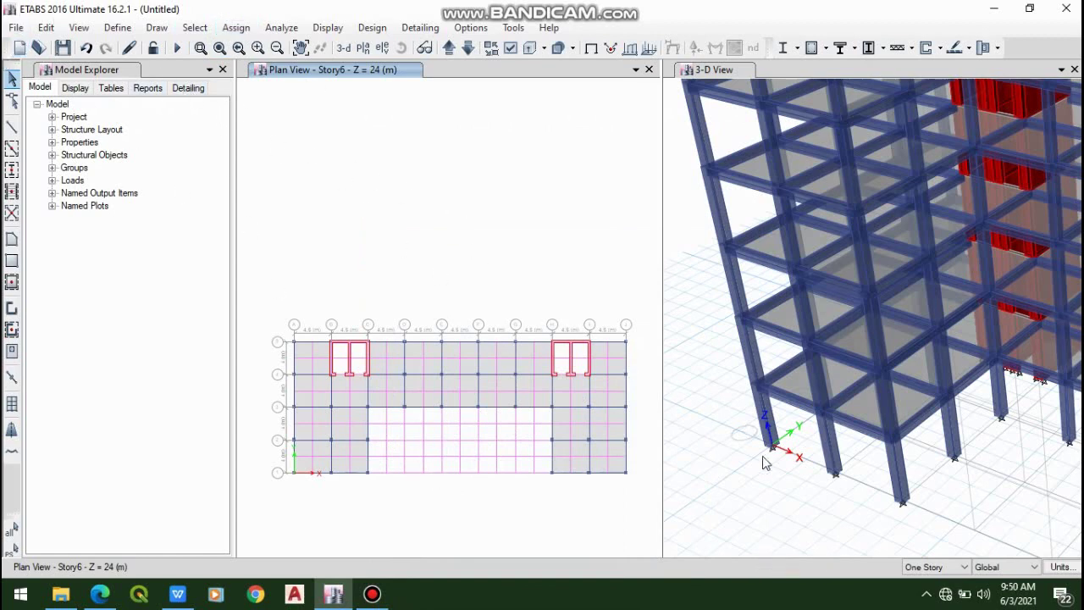
- Set the story scope for plan operations to All Stories
{"action": "left_click", "coordinate": [963, 567]}
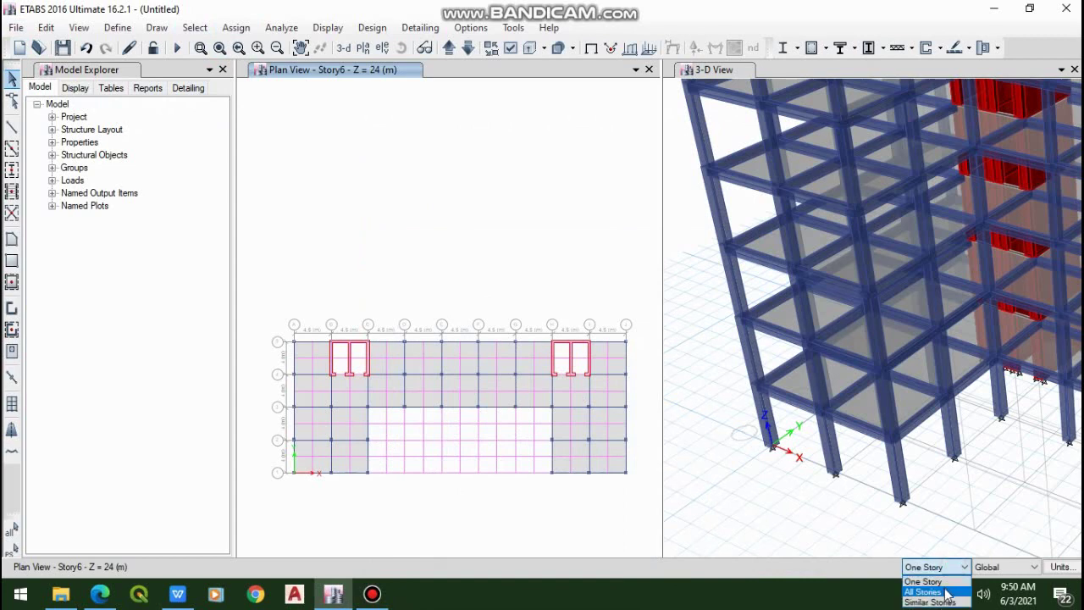
{"action": "left_click", "coordinate": [941, 588]}
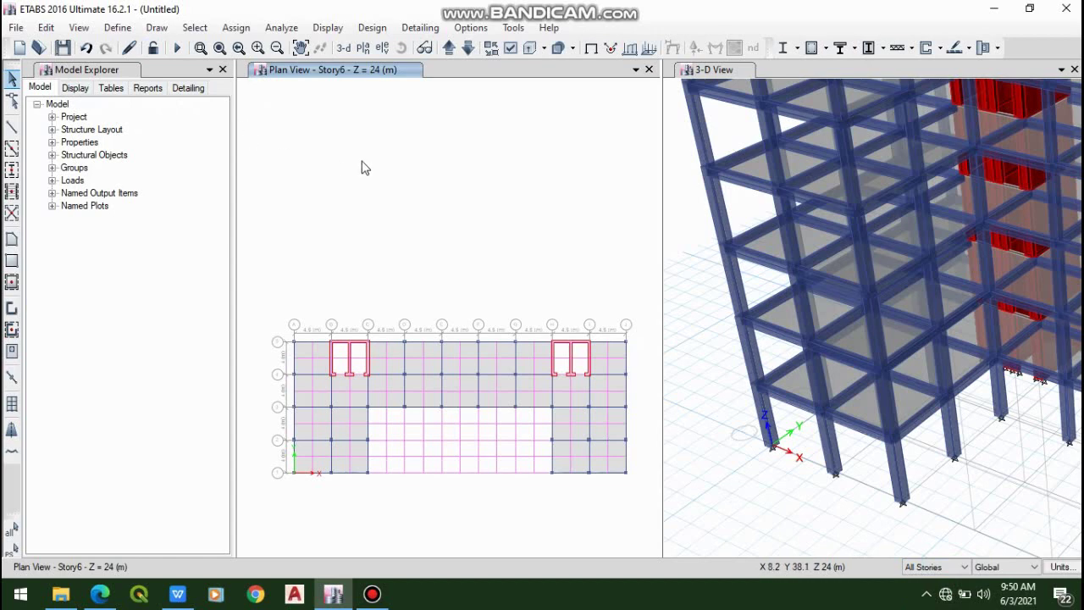
{"action": "scroll", "coordinate": [268, 404], "scroll_direction": "up", "scroll_amount": 3}
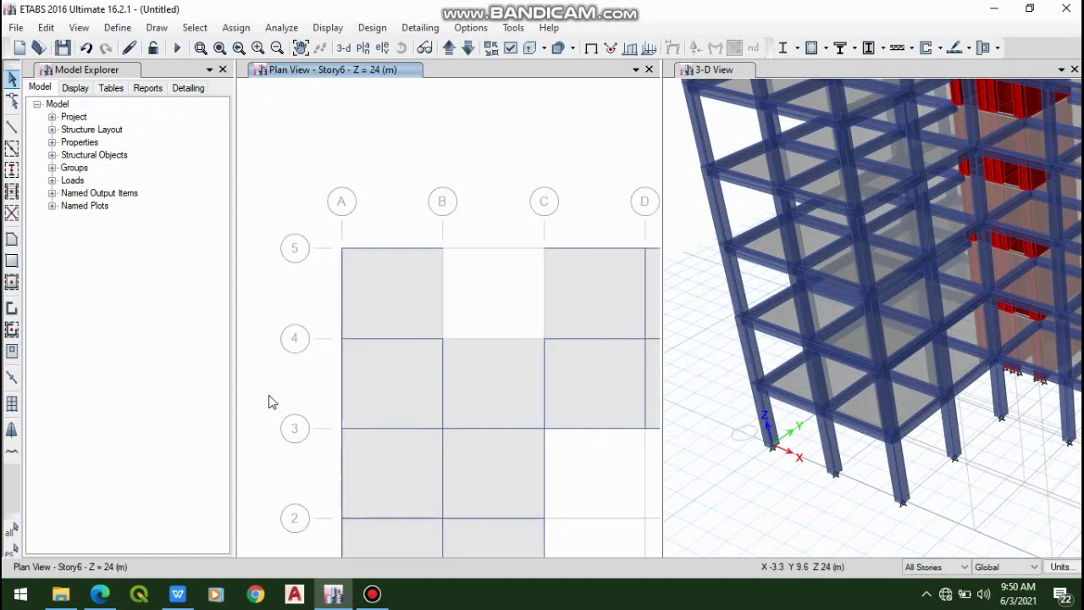
{"action": "left_click", "coordinate": [343, 286]}
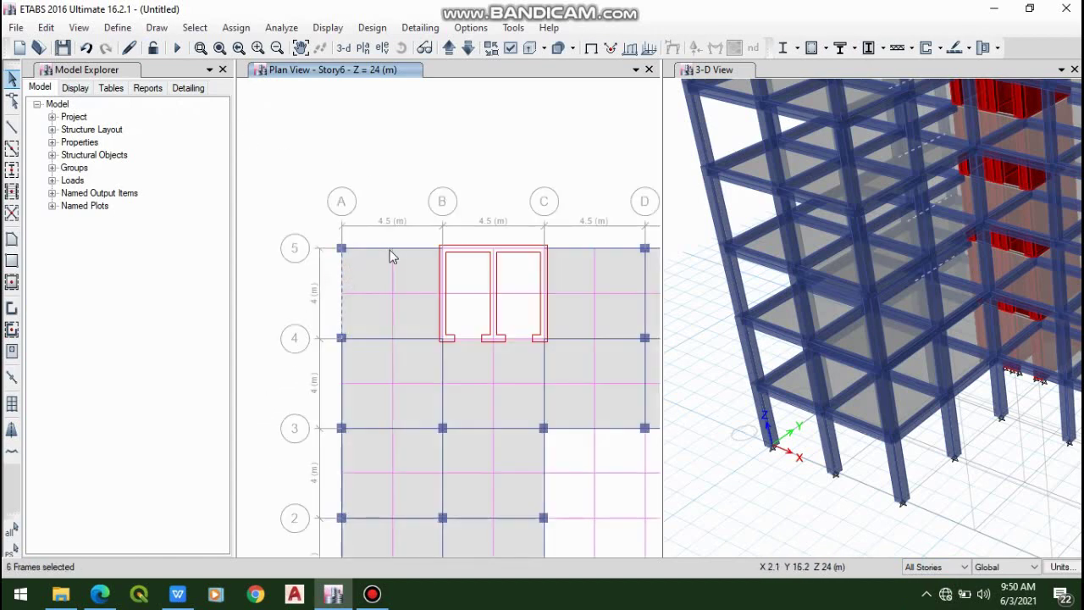
{"action": "left_click", "coordinate": [392, 255]}
{"action": "scroll", "coordinate": [353, 193], "scroll_direction": "down", "scroll_amount": 3}
{"action": "left_click_drag", "start_coordinate": [327, 195], "coordinate": [378, 387]}
{"action": "scroll", "coordinate": [368, 308], "scroll_direction": "up", "scroll_amount": 8}
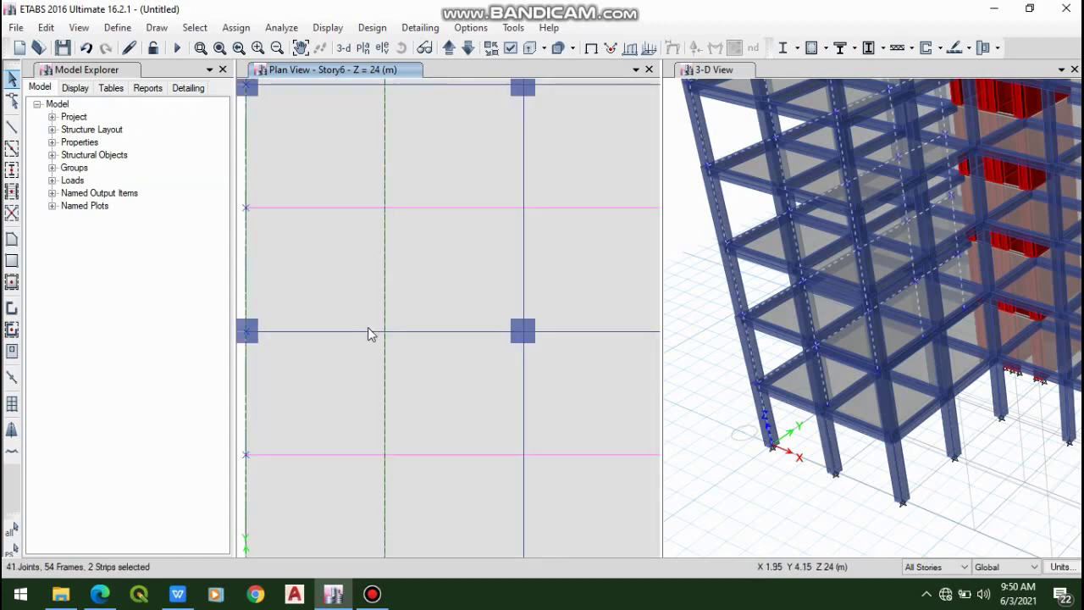
{"action": "scroll", "coordinate": [370, 334], "scroll_direction": "down", "scroll_amount": 3}
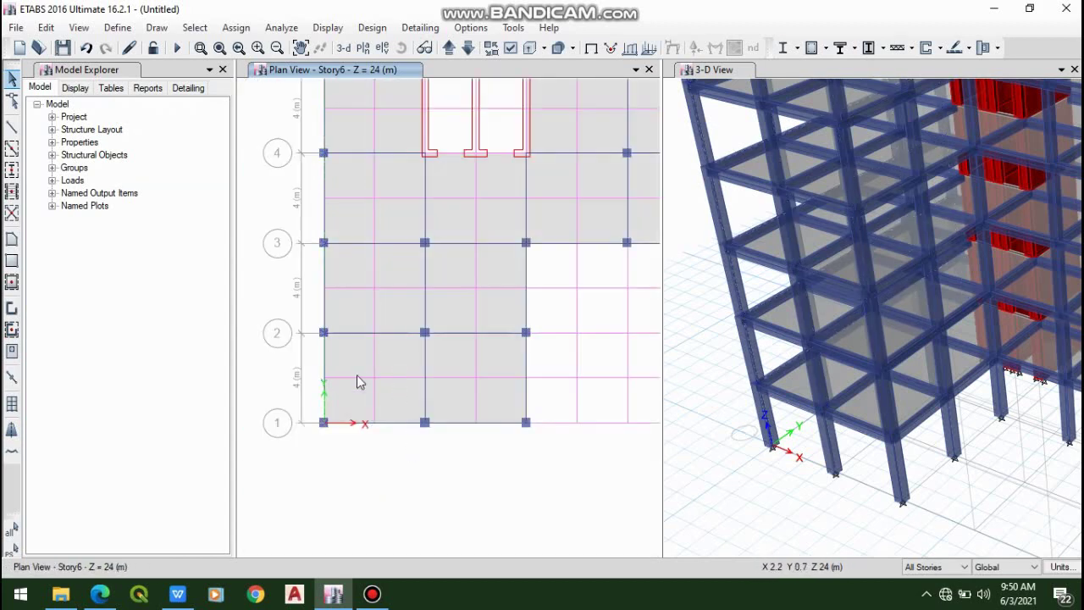
- Select the all-story beams around the A–B and B–C bays at grids 1–2, plus the grid A beam between grids 2 and 3
{"action": "left_click", "coordinate": [363, 337]}
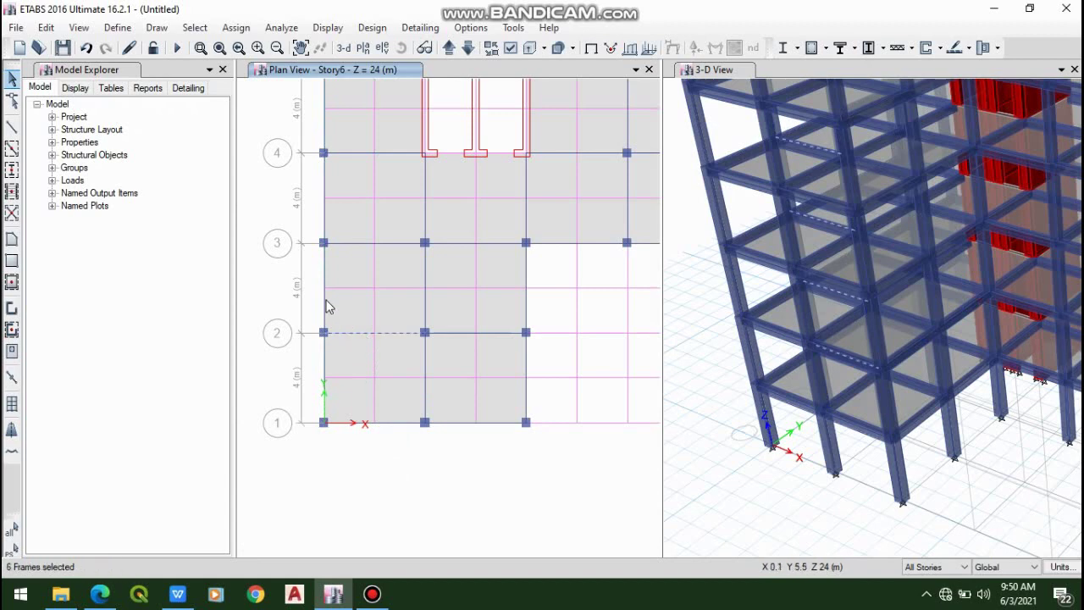
{"action": "left_click", "coordinate": [327, 310]}
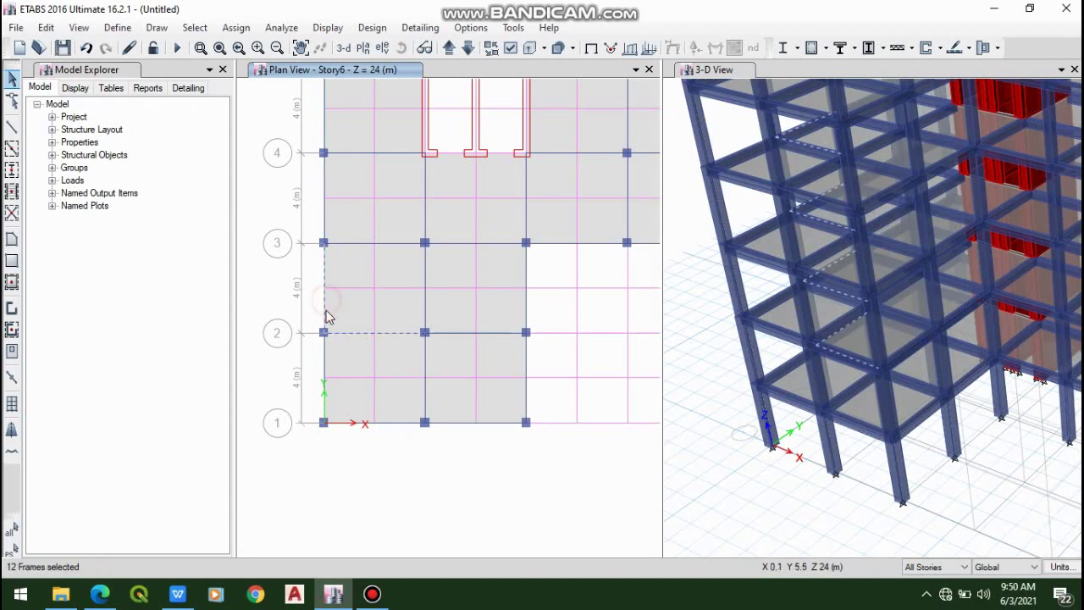
{"action": "left_click", "coordinate": [327, 364]}
{"action": "left_click", "coordinate": [399, 428]}
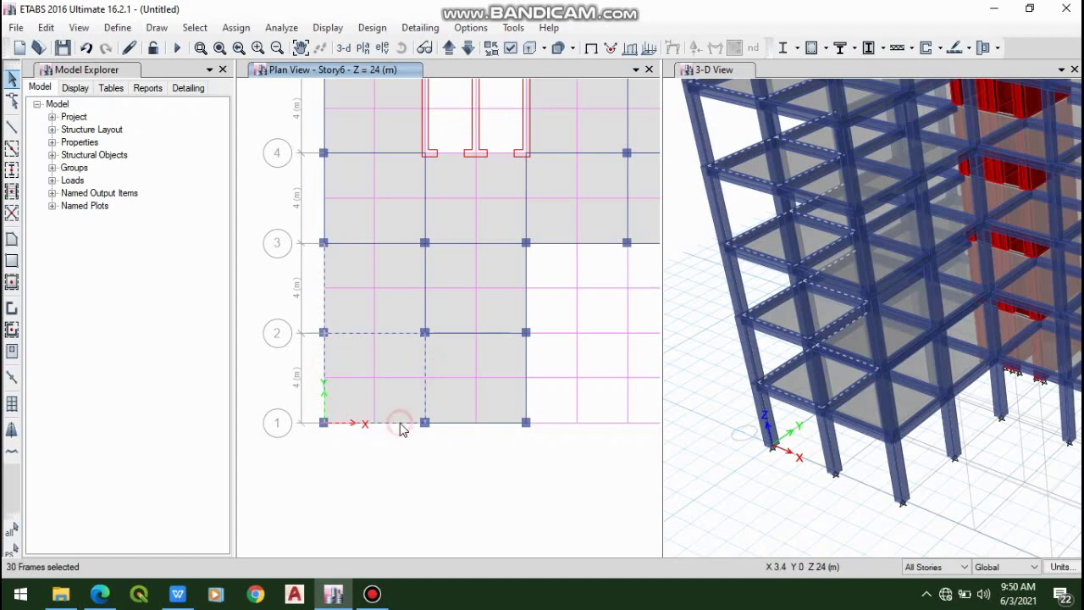
{"action": "left_click", "coordinate": [500, 428]}
{"action": "left_click", "coordinate": [528, 395]}
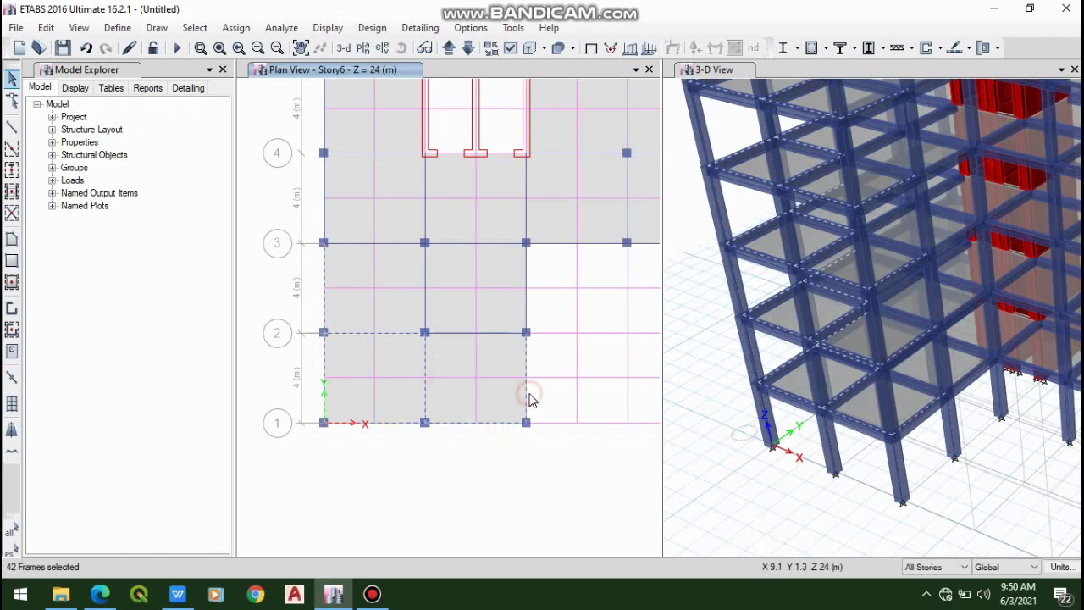
- Add to the selection the grid 2 beam B–C, grid 3 beam A–B, grid B beams from 2 to 4, and grid A beam 3–4
{"action": "left_click", "coordinate": [502, 335]}
{"action": "left_click", "coordinate": [427, 286]}
{"action": "left_click", "coordinate": [331, 216]}
{"action": "left_click", "coordinate": [331, 214]}
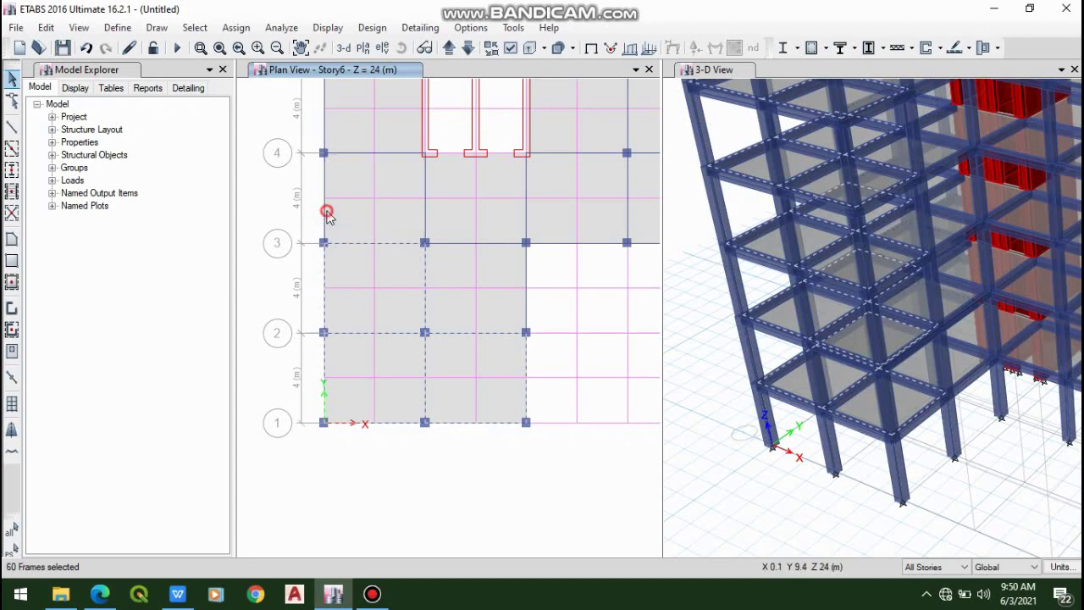
{"action": "left_click", "coordinate": [327, 212]}
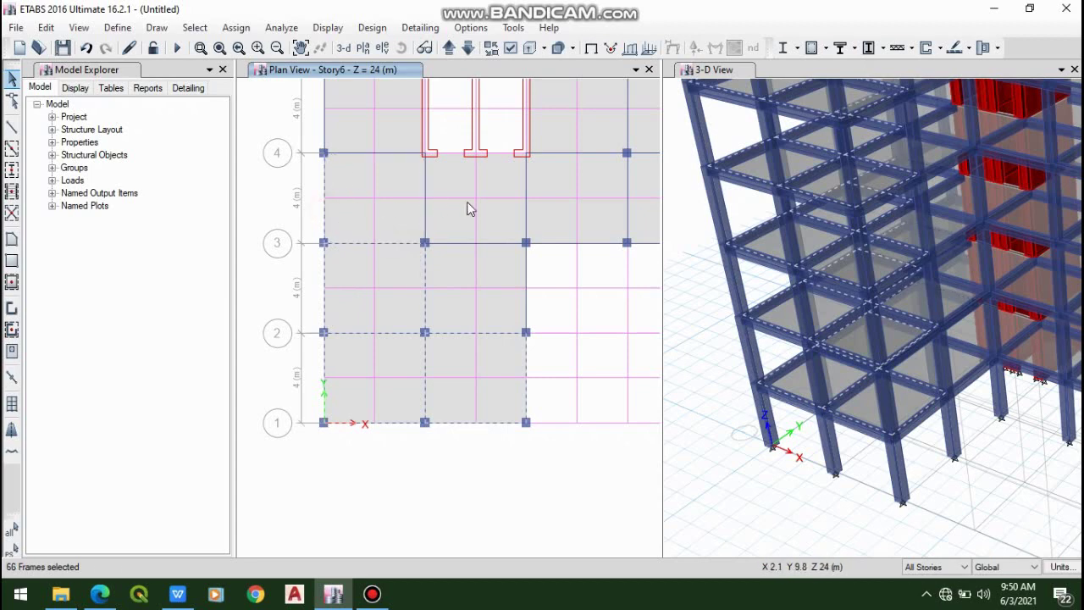
{"action": "left_click", "coordinate": [426, 213]}
- Add the grid 4 and grid 5 beams between A and B, and the grid A beam between 4 and 5, to the selection
{"action": "scroll", "coordinate": [366, 339], "scroll_direction": "down", "scroll_amount": 3}
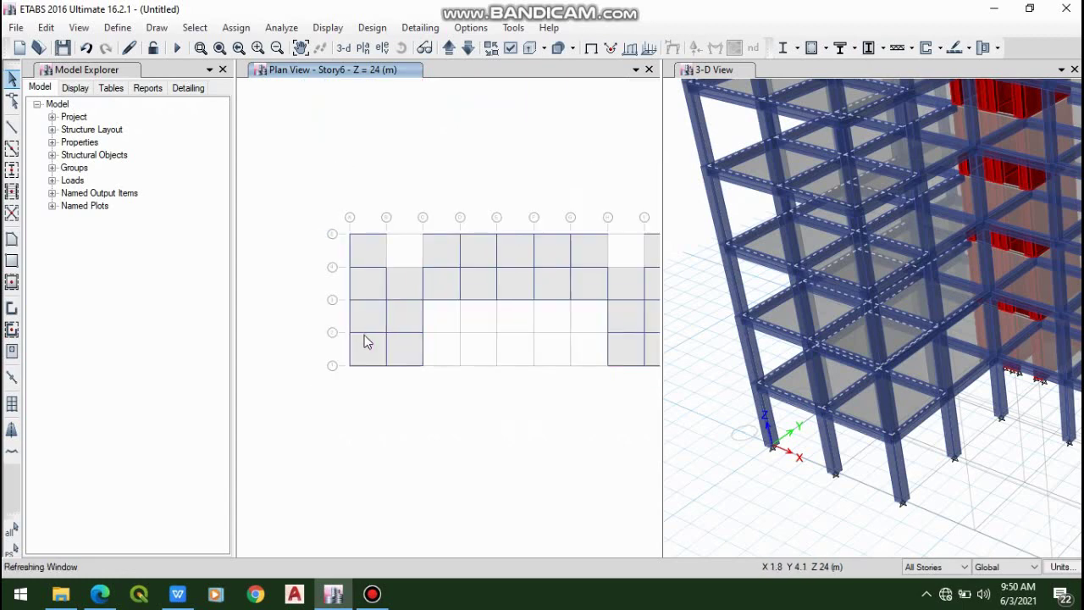
{"action": "scroll", "coordinate": [418, 288], "scroll_direction": "up", "scroll_amount": 3}
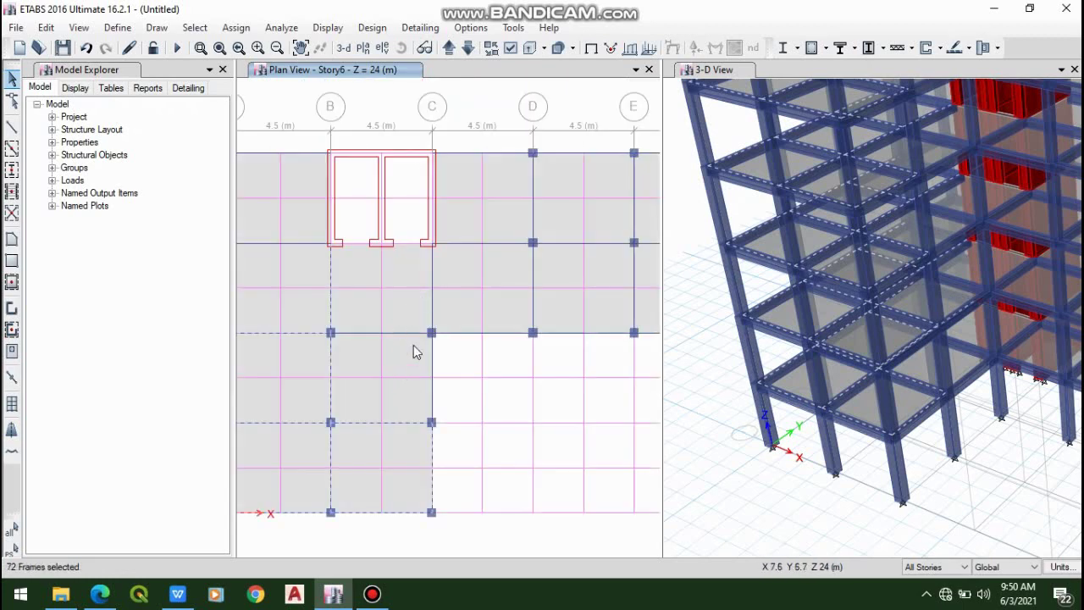
{"action": "scroll", "coordinate": [419, 296], "scroll_direction": "down", "scroll_amount": 2}
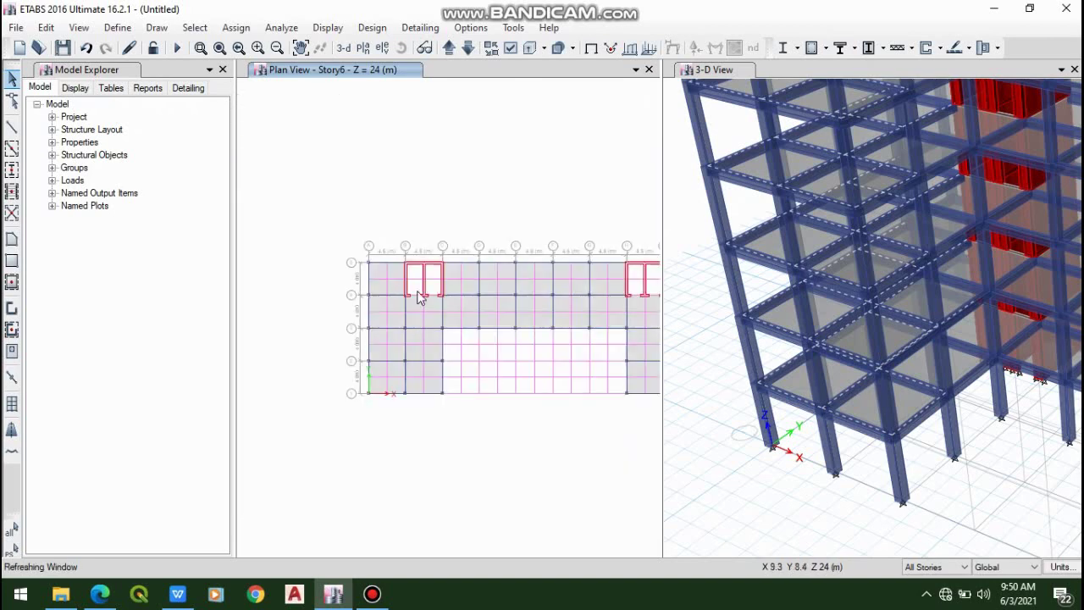
{"action": "scroll", "coordinate": [402, 276], "scroll_direction": "up", "scroll_amount": 4}
{"action": "scroll", "coordinate": [450, 358], "scroll_direction": "down", "scroll_amount": 2}
{"action": "scroll", "coordinate": [395, 360], "scroll_direction": "up", "scroll_amount": 3}
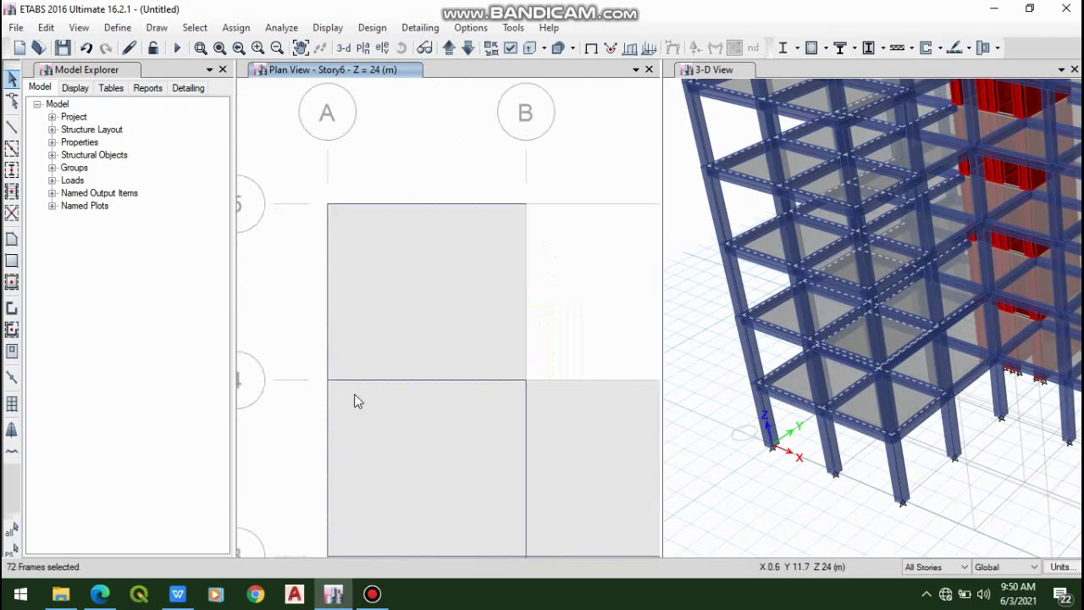
{"action": "scroll", "coordinate": [356, 397], "scroll_direction": "up", "scroll_amount": 2}
{"action": "scroll", "coordinate": [353, 337], "scroll_direction": "down", "scroll_amount": 3}
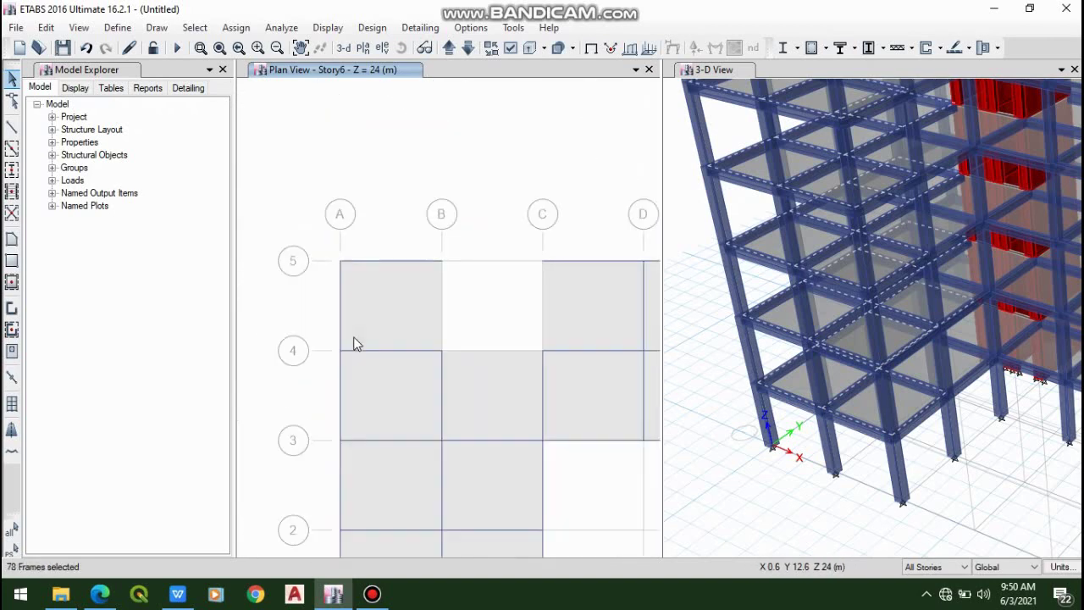
{"action": "scroll", "coordinate": [403, 305], "scroll_direction": "up", "scroll_amount": 3}
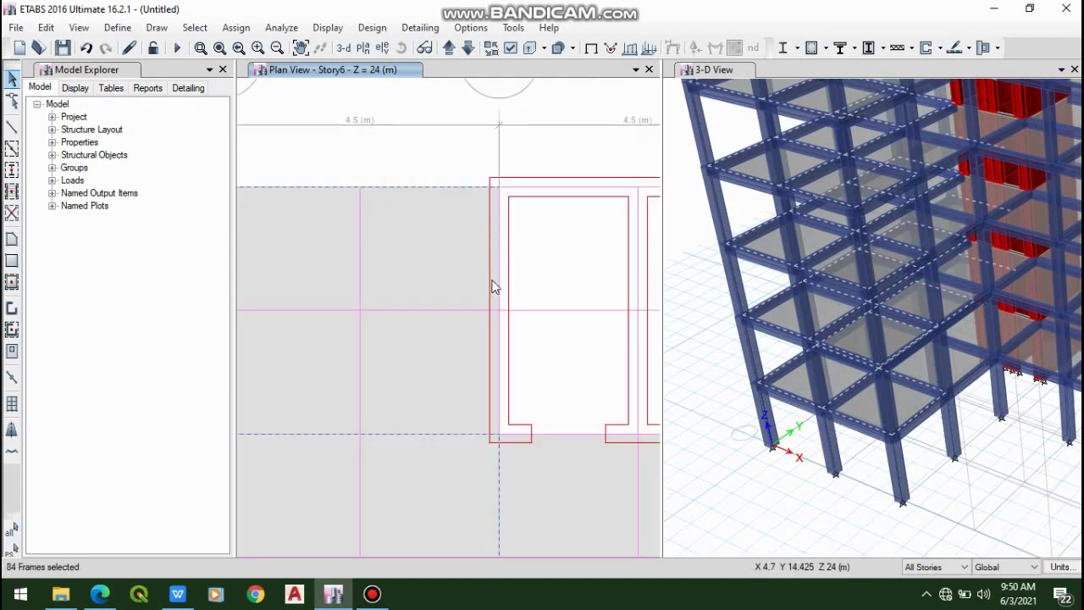
{"action": "scroll", "coordinate": [581, 262], "scroll_direction": "down", "scroll_amount": 3}
{"action": "scroll", "coordinate": [448, 271], "scroll_direction": "up", "scroll_amount": 3}
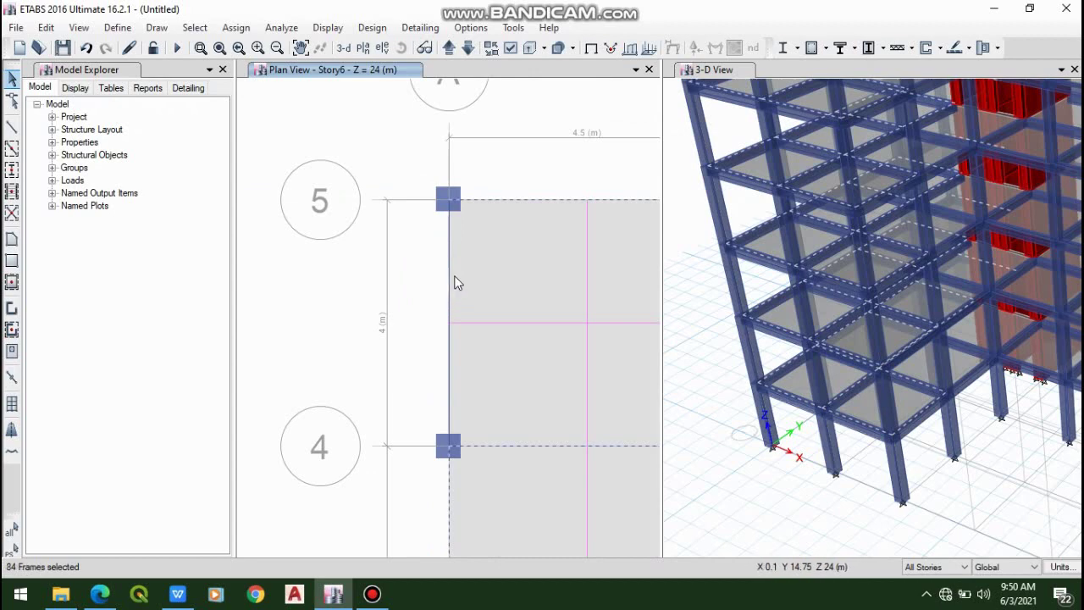
{"action": "left_click", "coordinate": [451, 284]}
{"action": "scroll", "coordinate": [379, 260], "scroll_direction": "down", "scroll_amount": 3}
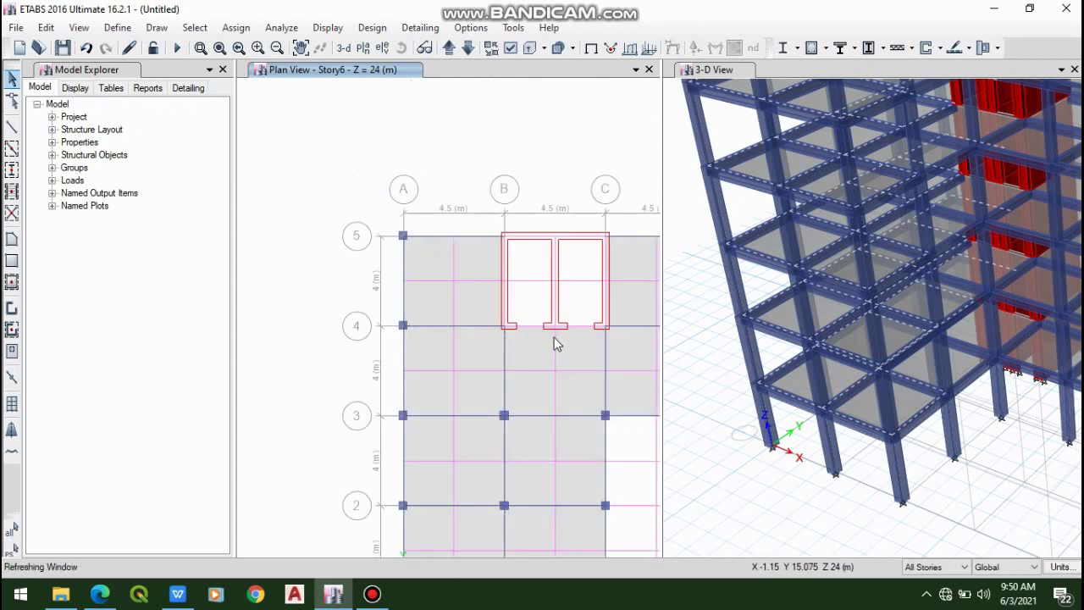
- Add the beams spanning from grid C to grid D along grids 4 and 5 to the selection
{"action": "scroll", "coordinate": [573, 395], "scroll_direction": "up", "scroll_amount": 3}
{"action": "scroll", "coordinate": [342, 311], "scroll_direction": "down", "scroll_amount": 3}
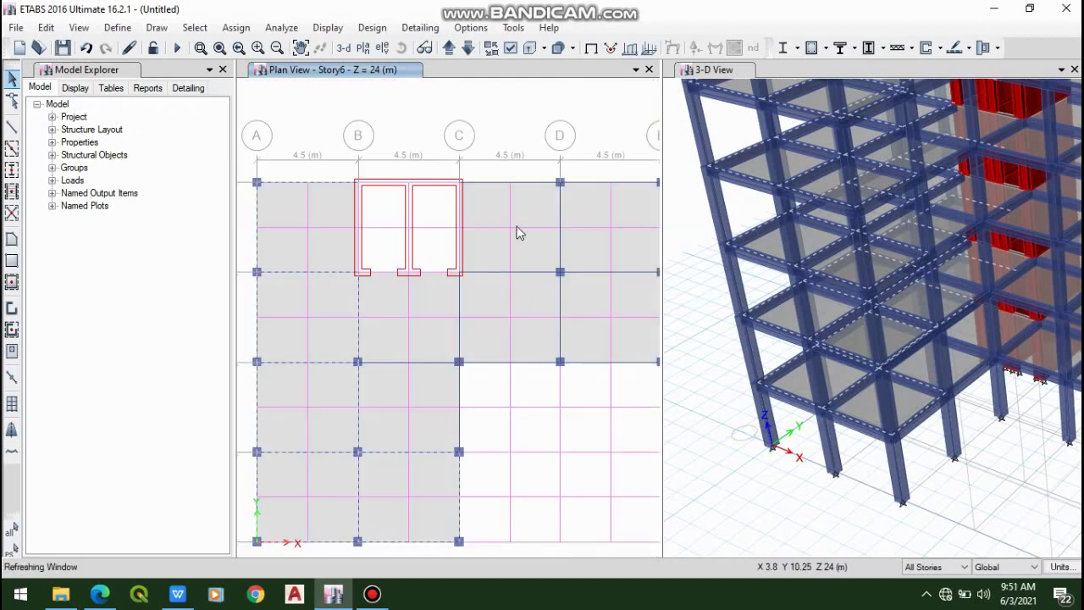
{"action": "scroll", "coordinate": [536, 254], "scroll_direction": "up", "scroll_amount": 3}
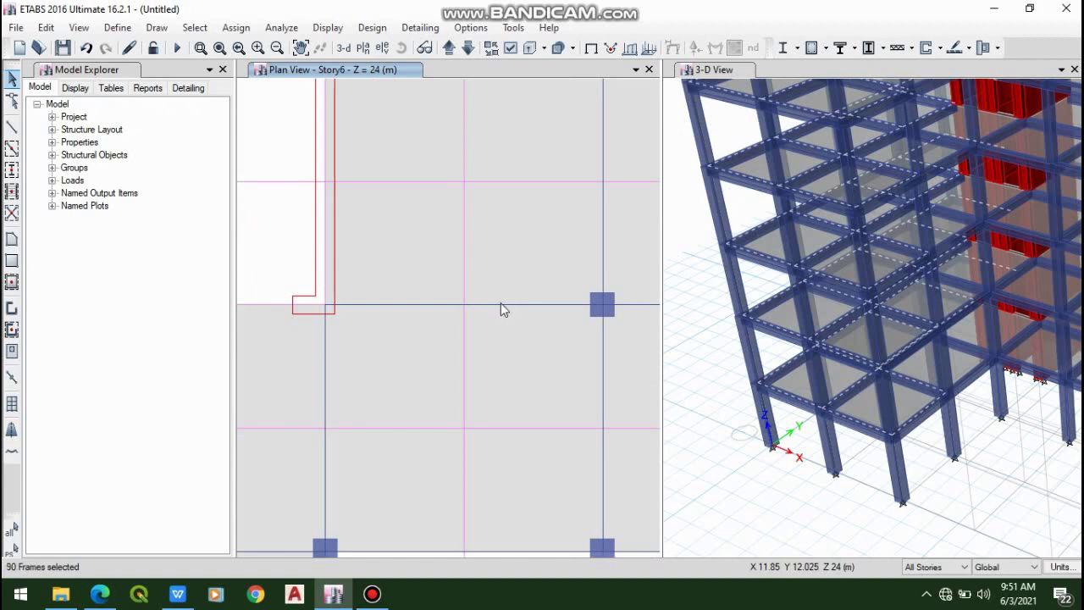
{"action": "scroll", "coordinate": [501, 309], "scroll_direction": "down", "scroll_amount": 3}
{"action": "scroll", "coordinate": [538, 224], "scroll_direction": "up", "scroll_amount": 3}
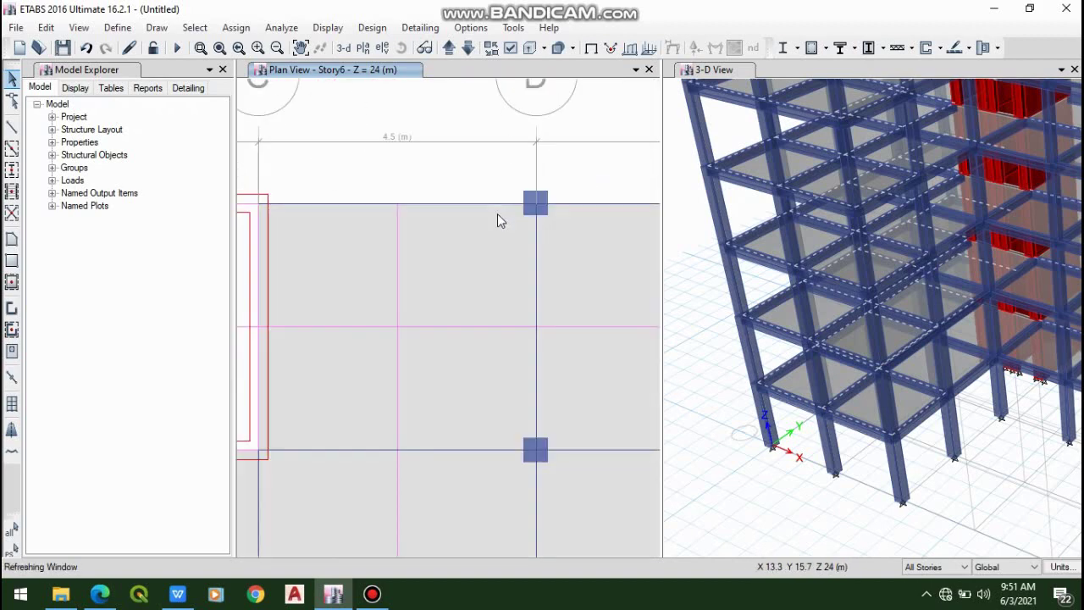
{"action": "left_click", "coordinate": [497, 206]}
- Add the D–E beams along grids 4 and 5 to the selection, and deselect the D–E slab panel
{"action": "left_click", "coordinate": [540, 295]}
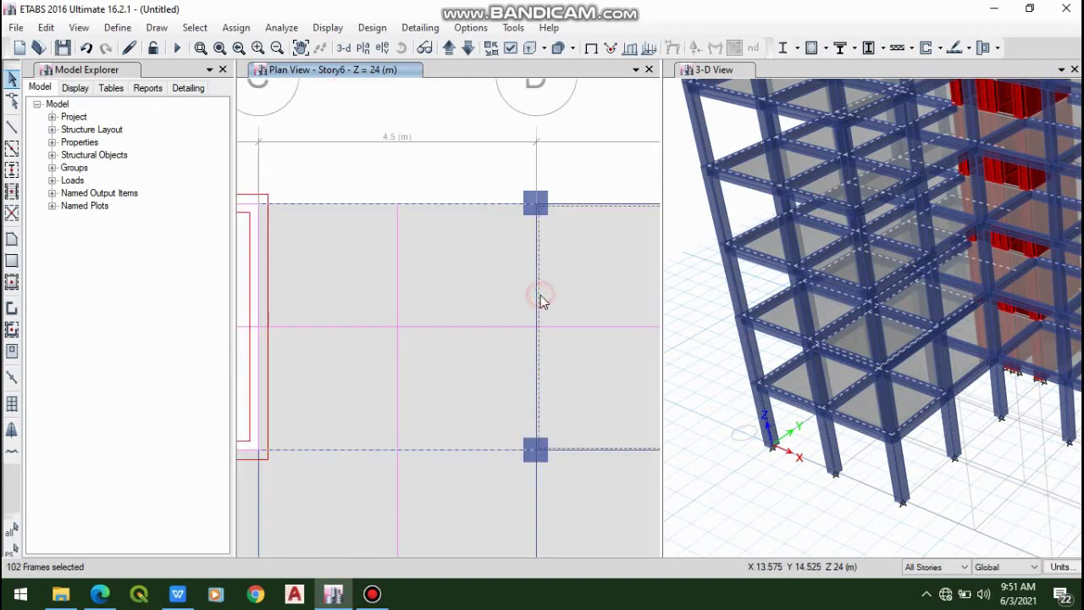
{"action": "left_click", "coordinate": [489, 266]}
{"action": "scroll", "coordinate": [573, 249], "scroll_direction": "down", "scroll_amount": 3}
{"action": "scroll", "coordinate": [551, 244], "scroll_direction": "up", "scroll_amount": 3}
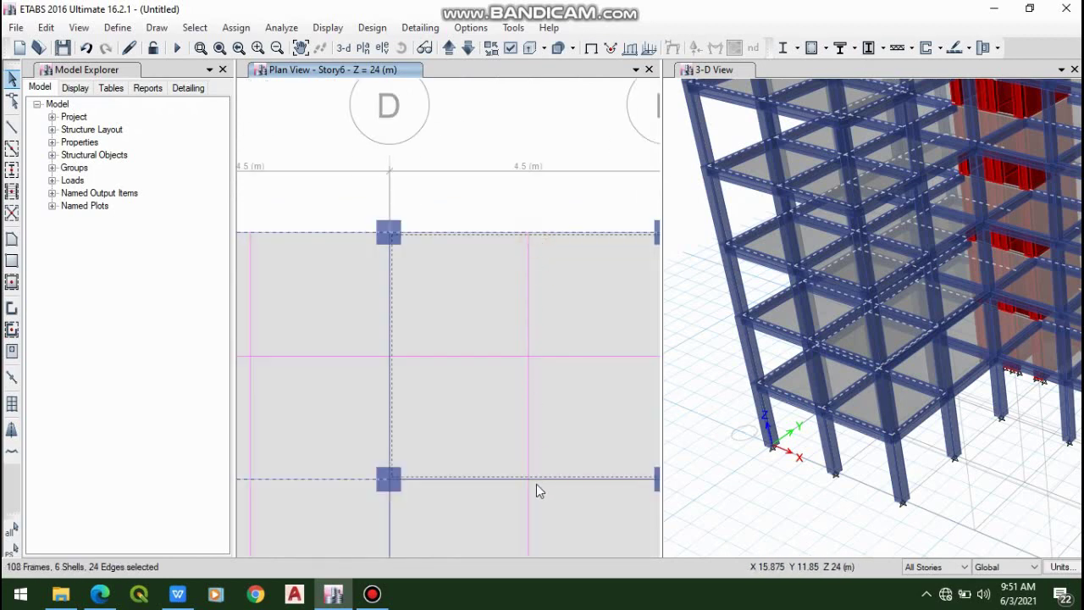
{"action": "left_click", "coordinate": [433, 370]}
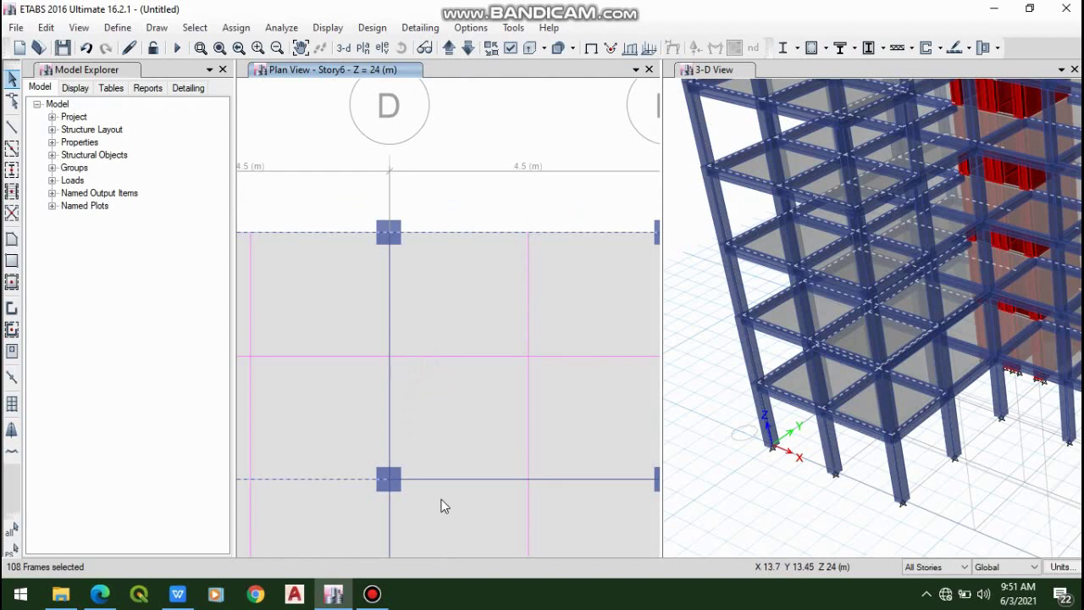
{"action": "left_click", "coordinate": [453, 480]}
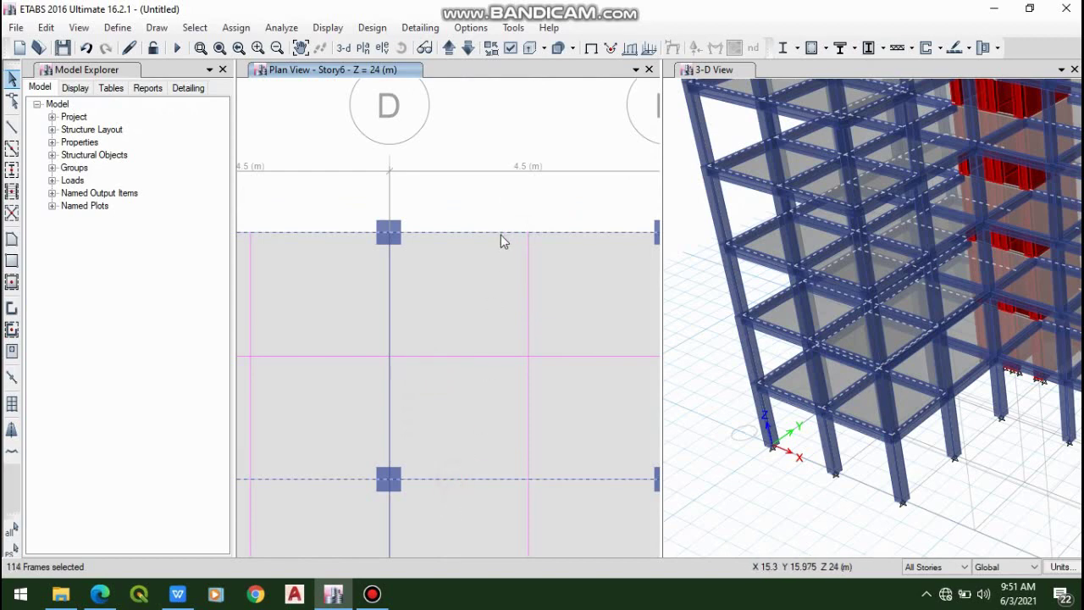
- Add the E–F and F–G beams along grids 4 and 5, and the grid E and F beams between 4 and 5, to the selection
{"action": "scroll", "coordinate": [509, 271], "scroll_direction": "down", "scroll_amount": 3}
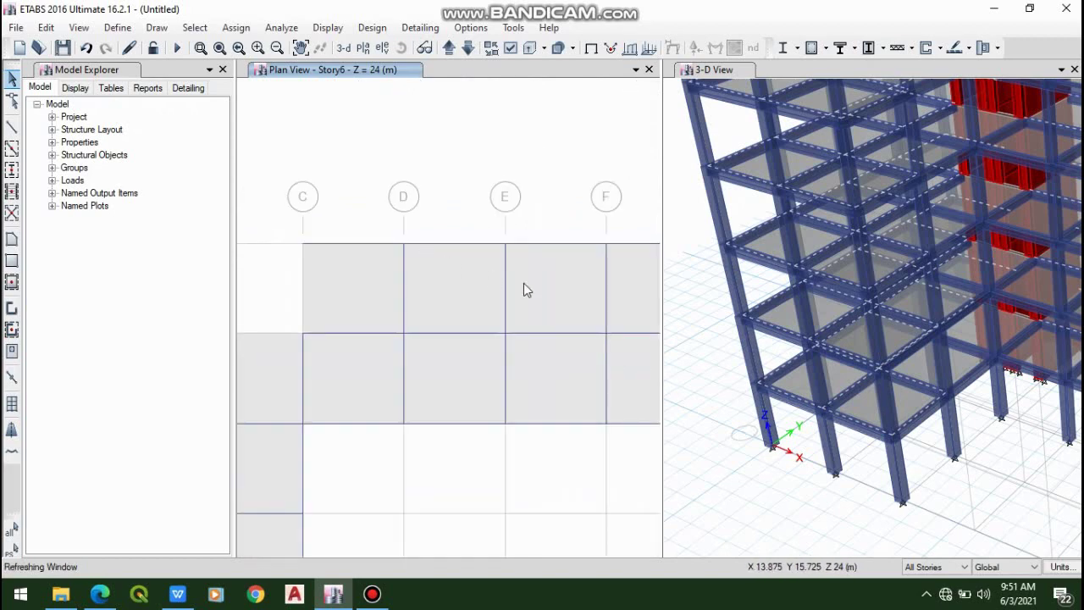
{"action": "scroll", "coordinate": [519, 290], "scroll_direction": "up", "scroll_amount": 5}
{"action": "scroll", "coordinate": [479, 320], "scroll_direction": "down", "scroll_amount": 2}
{"action": "left_click", "coordinate": [449, 334]}
{"action": "scroll", "coordinate": [458, 331], "scroll_direction": "down", "scroll_amount": 2}
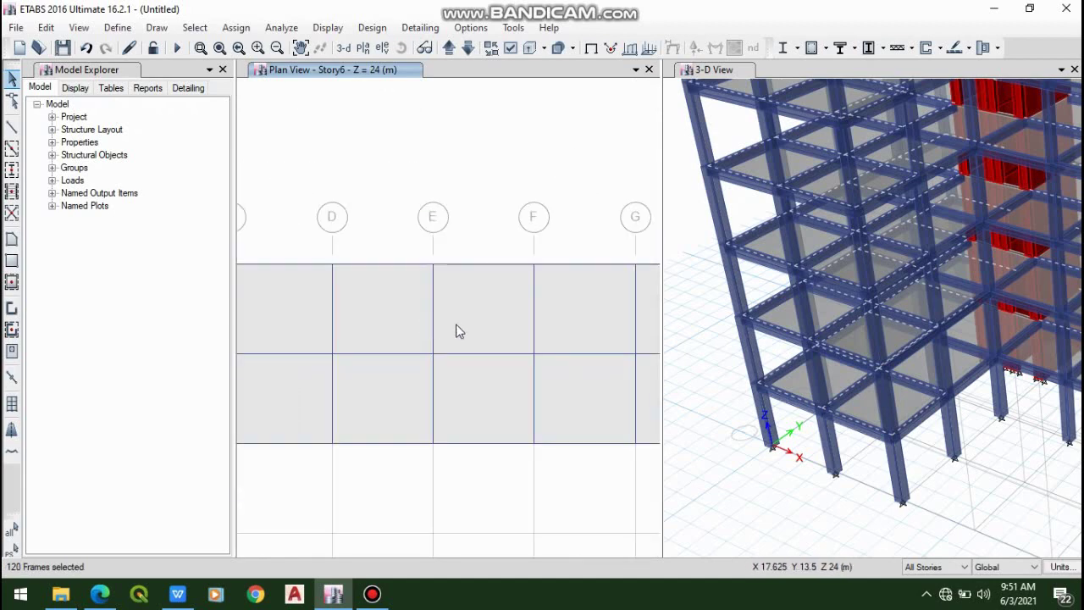
{"action": "left_click", "coordinate": [502, 268]}
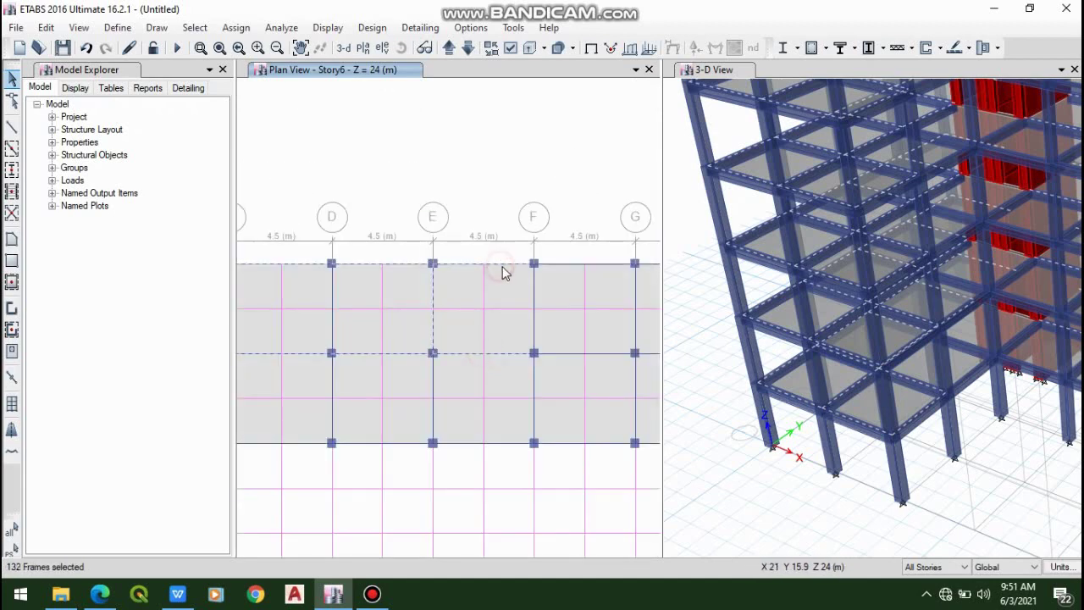
{"action": "left_click", "coordinate": [533, 305]}
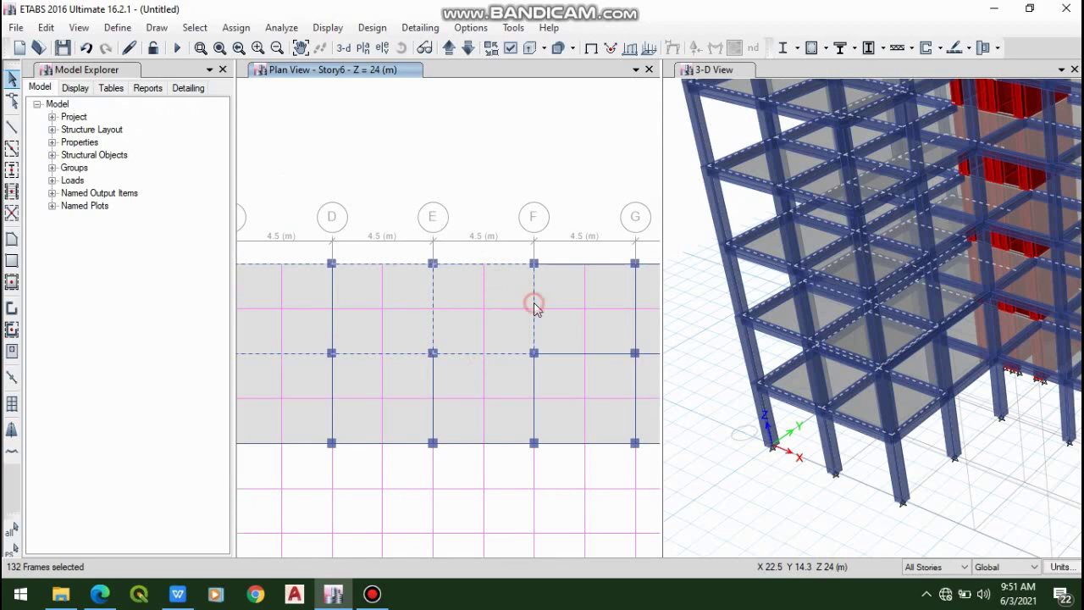
{"action": "left_click", "coordinate": [559, 265]}
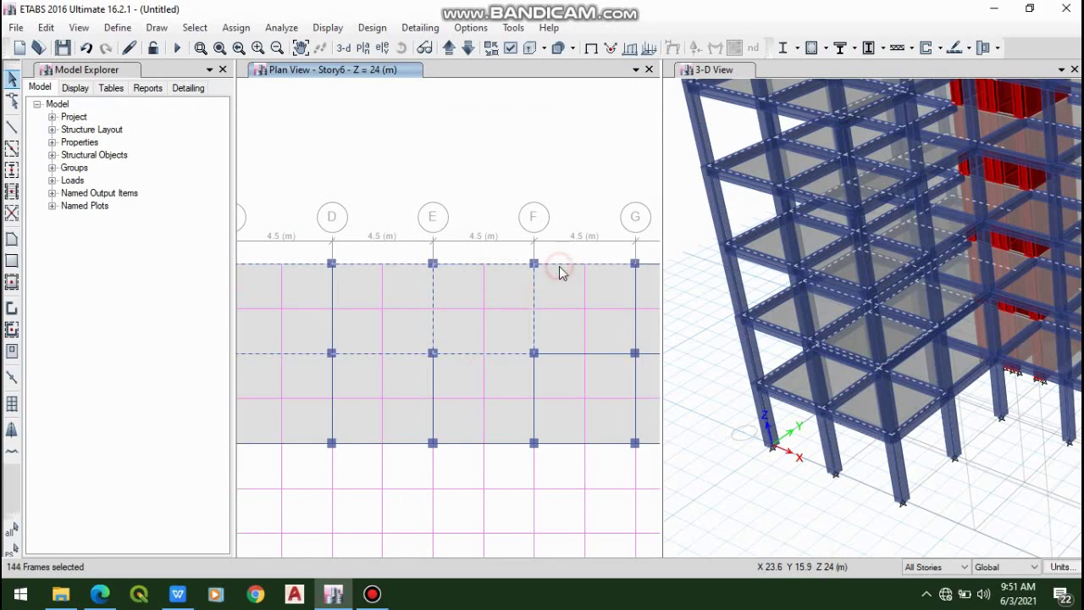
{"action": "left_click", "coordinate": [571, 356]}
- Add the grid G beam between grids 4 and 5 and the G–H beams on grids 4 and 5 to the selection
{"action": "scroll", "coordinate": [418, 337], "scroll_direction": "down", "scroll_amount": 2}
{"action": "scroll", "coordinate": [515, 329], "scroll_direction": "up", "scroll_amount": 2}
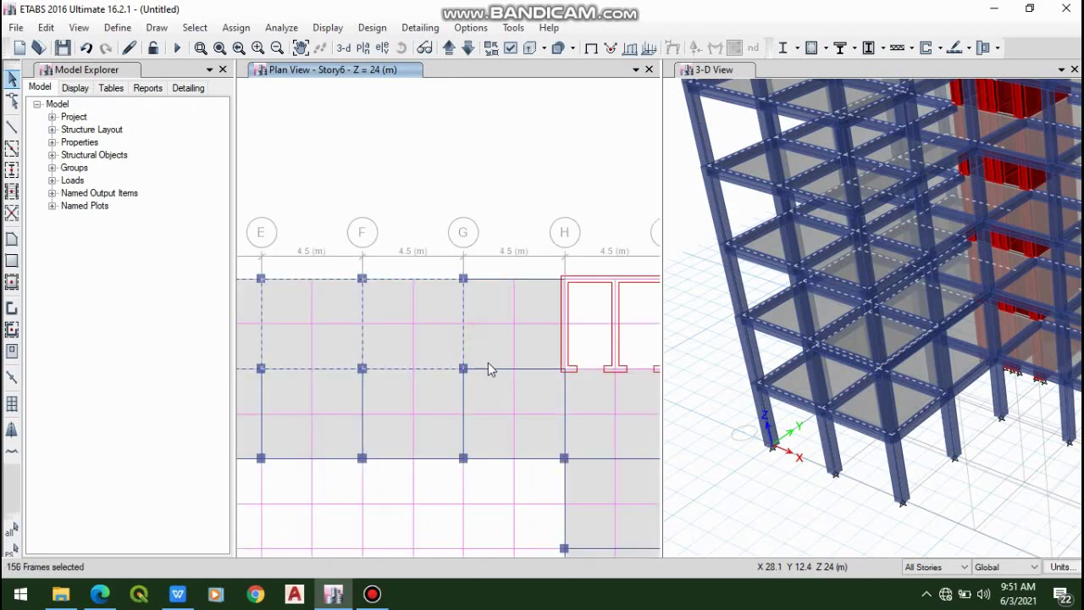
{"action": "left_click", "coordinate": [489, 368]}
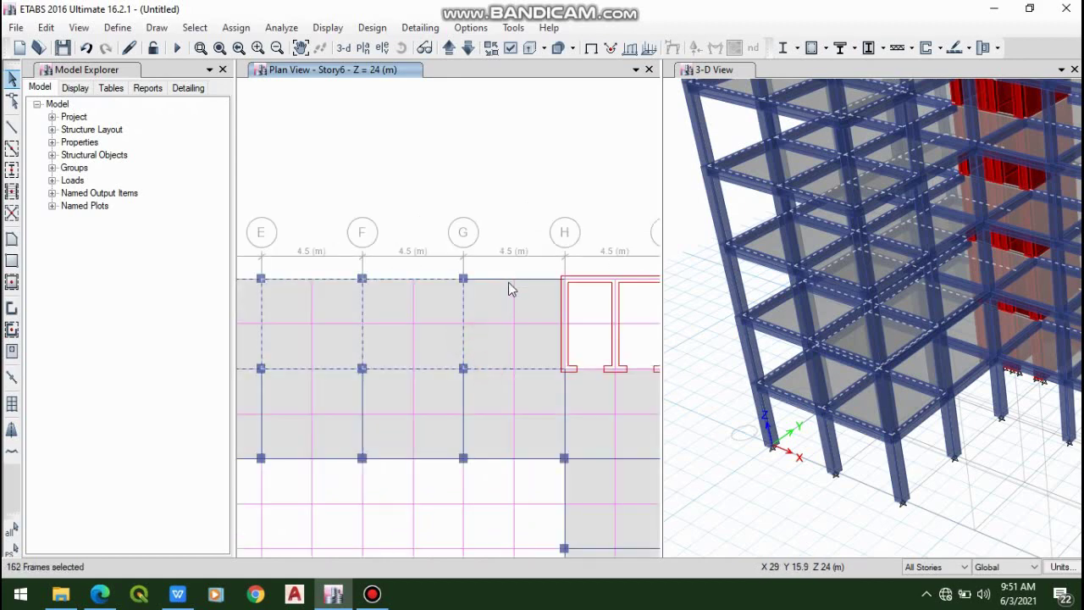
{"action": "scroll", "coordinate": [412, 287], "scroll_direction": "down", "scroll_amount": 2}
{"action": "scroll", "coordinate": [528, 314], "scroll_direction": "up", "scroll_amount": 2}
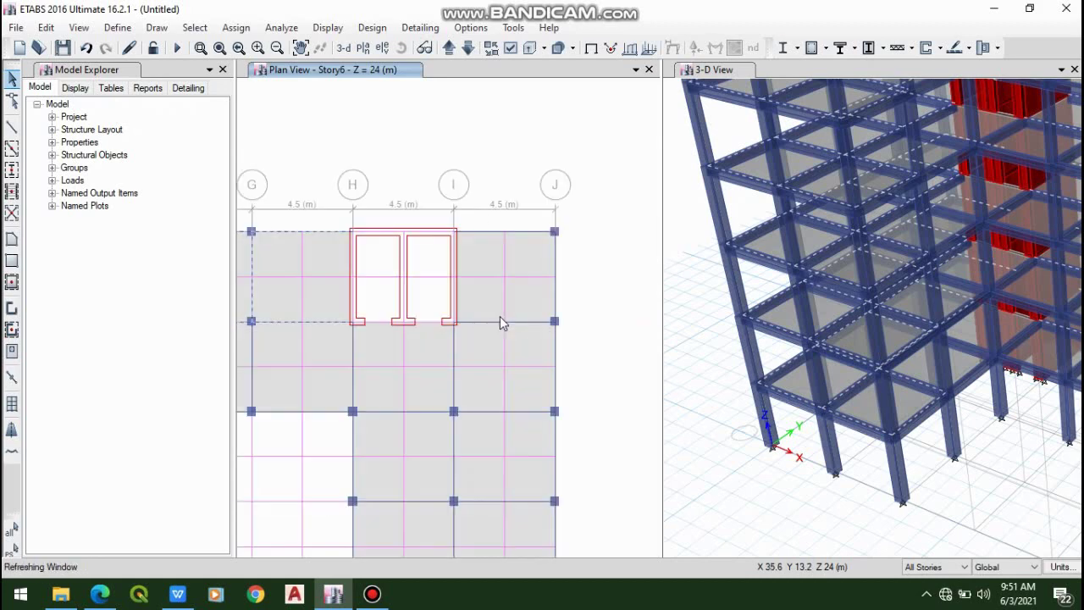
- Add the I–J beams on grids 2 to 5, the grid J beams from 2 to 5, and the grid I beam 3–4 to the selection
{"action": "left_click", "coordinate": [499, 323]}
{"action": "left_click", "coordinate": [510, 231]}
{"action": "left_click", "coordinate": [555, 291]}
{"action": "left_click", "coordinate": [455, 375]}
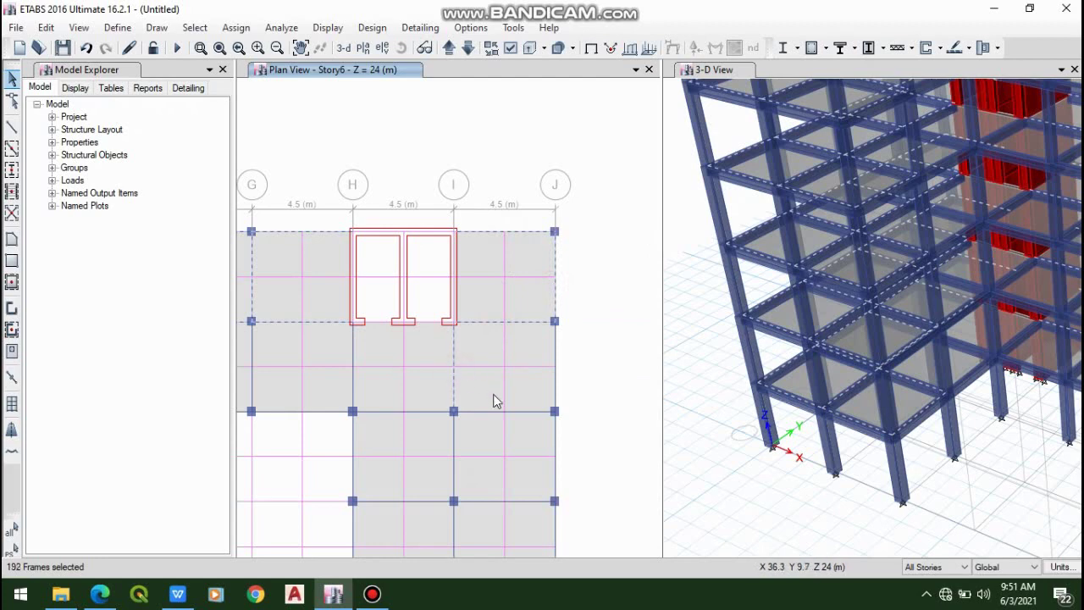
{"action": "left_click", "coordinate": [557, 385]}
{"action": "left_click", "coordinate": [525, 501]}
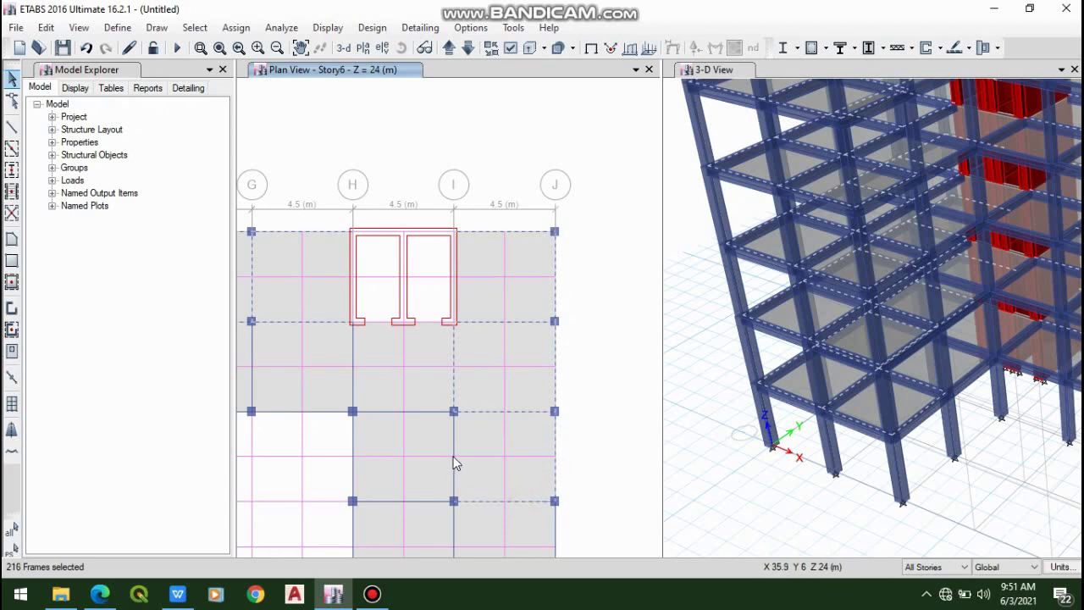
- Add the remaining beams around the H–I and I–J bays between grids 1 and 2, plus the grid I beam 2–3, to the selection
{"action": "scroll", "coordinate": [471, 363], "scroll_direction": "down", "scroll_amount": 1}
{"action": "scroll", "coordinate": [468, 379], "scroll_direction": "up", "scroll_amount": 1}
{"action": "left_click", "coordinate": [469, 382]}
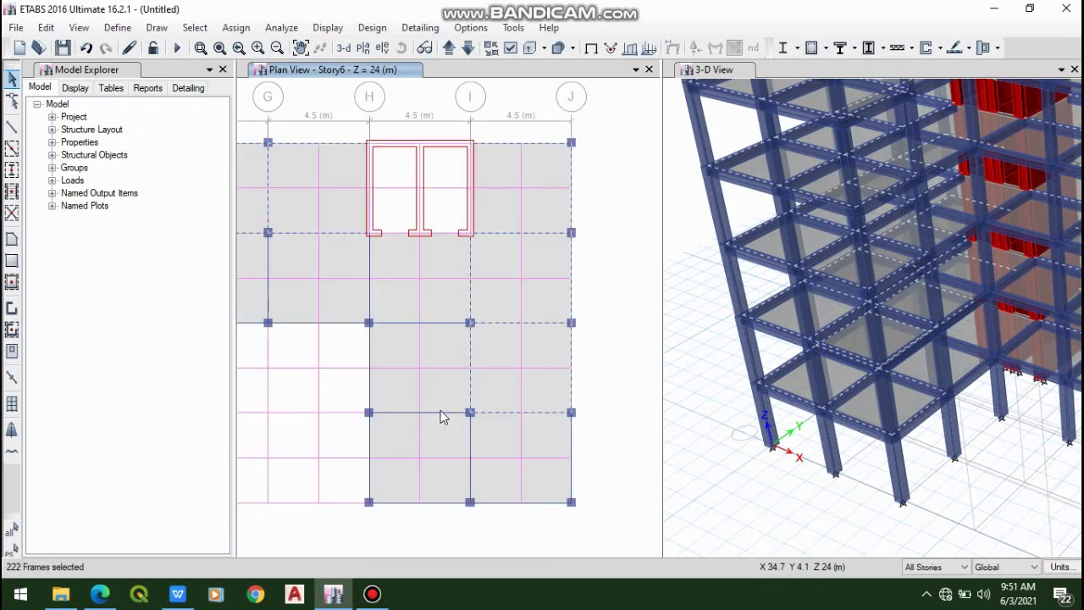
{"action": "left_click", "coordinate": [441, 412]}
{"action": "left_click", "coordinate": [370, 448]}
{"action": "left_click", "coordinate": [410, 503]}
{"action": "left_click", "coordinate": [471, 481]}
{"action": "left_click", "coordinate": [505, 503]}
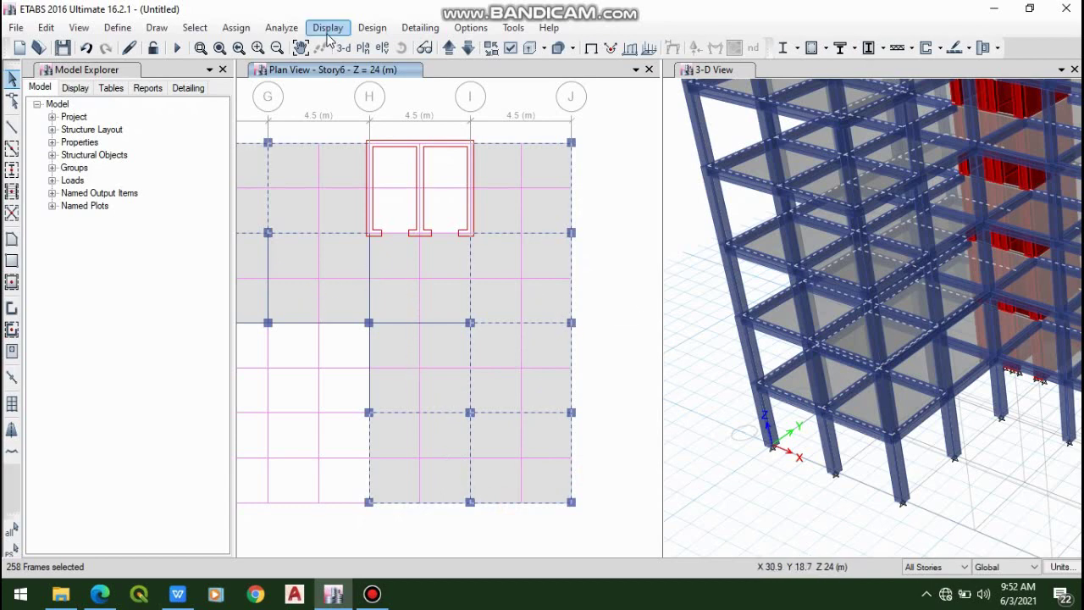
- Start a distributed frame load assignment for the selected beams with SUPERDEAD as the load pattern
{"action": "left_click", "coordinate": [230, 29]}
{"action": "mouse_move", "coordinate": [259, 73]}
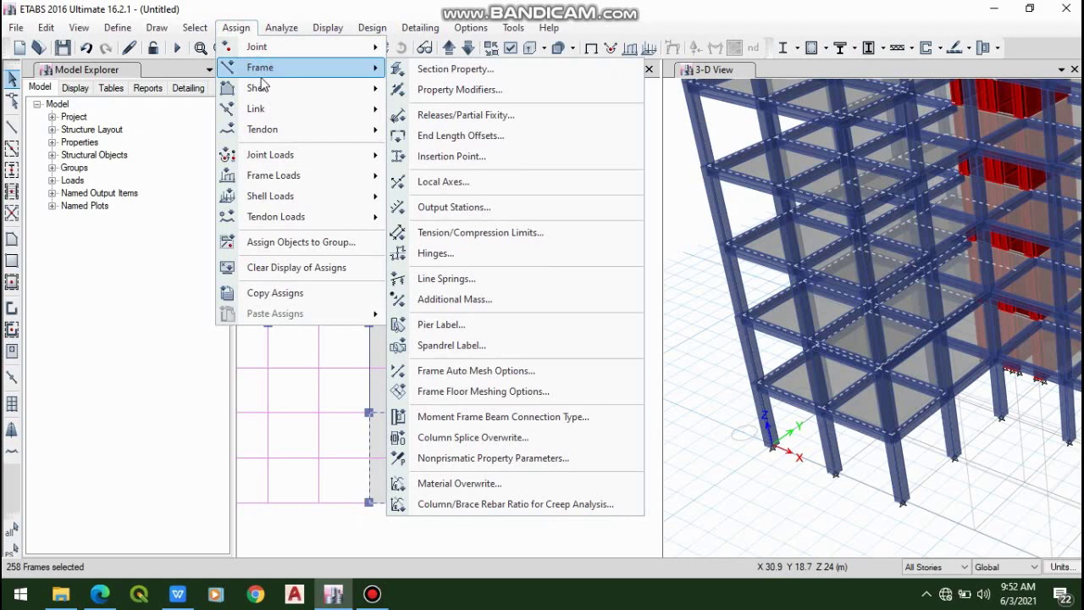
{"action": "mouse_move", "coordinate": [313, 180]}
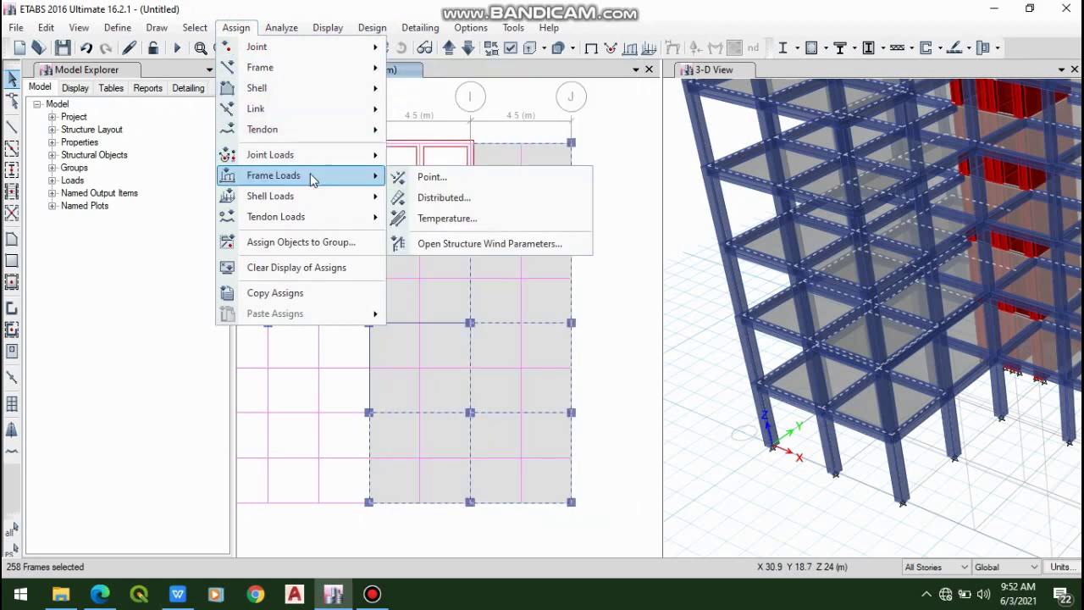
{"action": "left_click", "coordinate": [506, 197]}
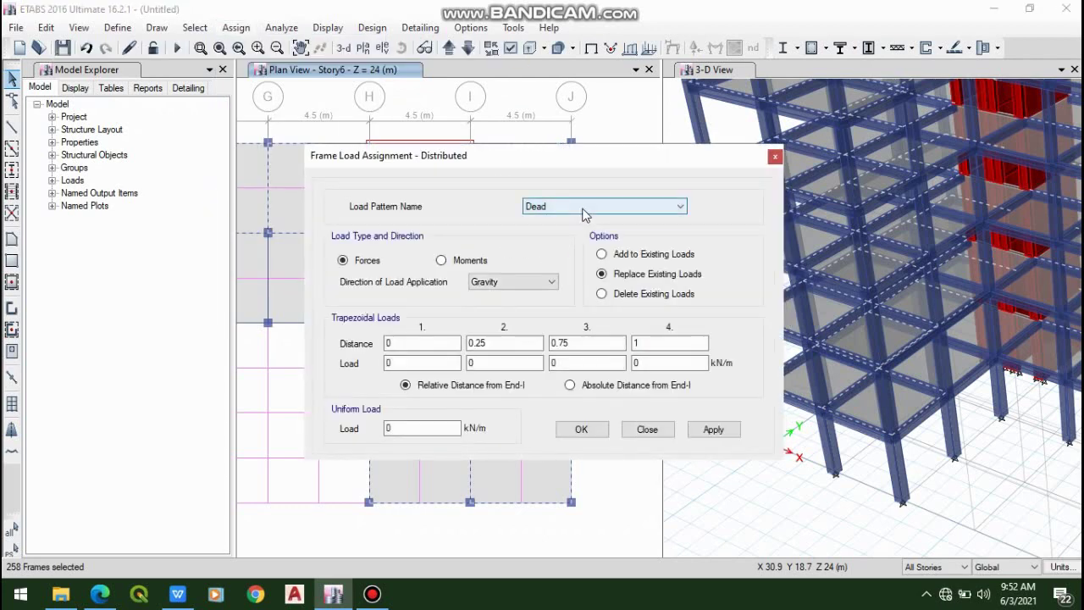
{"action": "left_click", "coordinate": [583, 213]}
{"action": "left_click", "coordinate": [583, 240]}
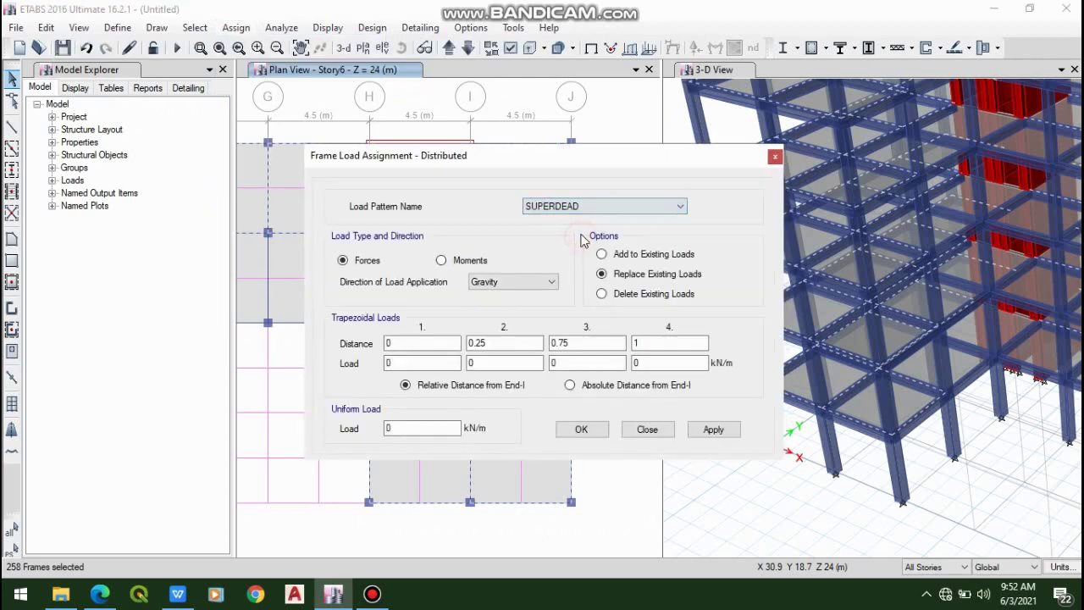
- Switch to the Loadings.xlsx workbook in WPS Office and examine the concrete masonry units table on the Dead Loads sheet
{"action": "left_click", "coordinate": [177, 594]}
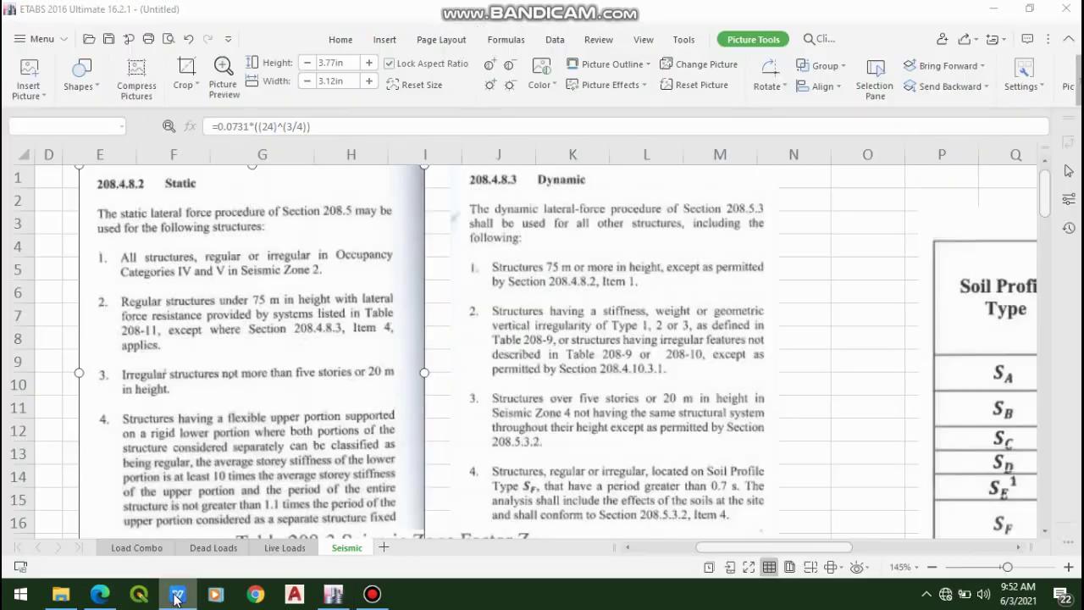
{"action": "left_click", "coordinate": [177, 596]}
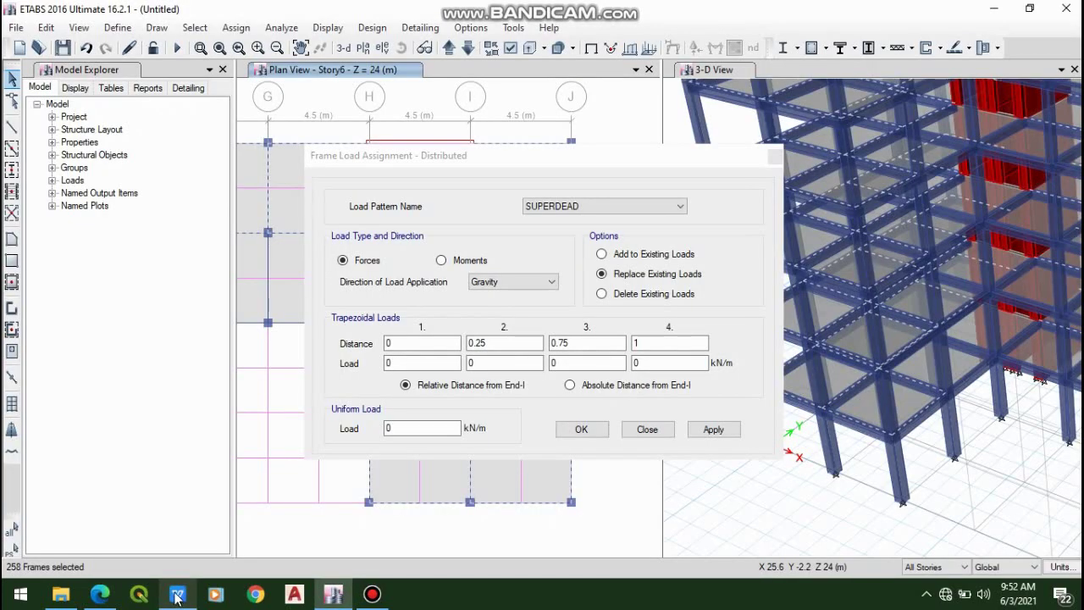
{"action": "left_click", "coordinate": [178, 594]}
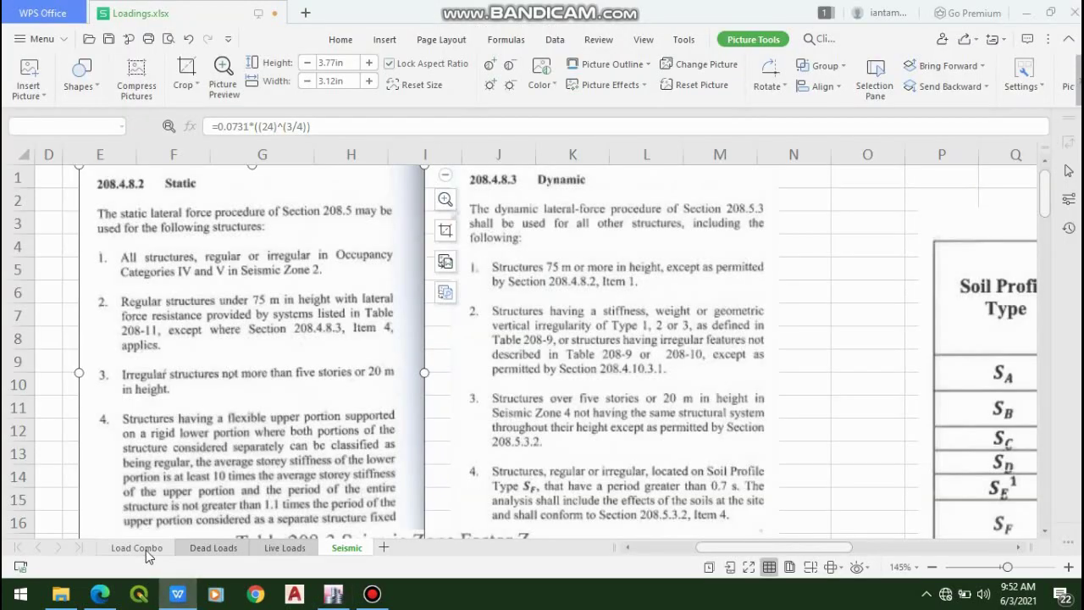
{"action": "left_click", "coordinate": [213, 548]}
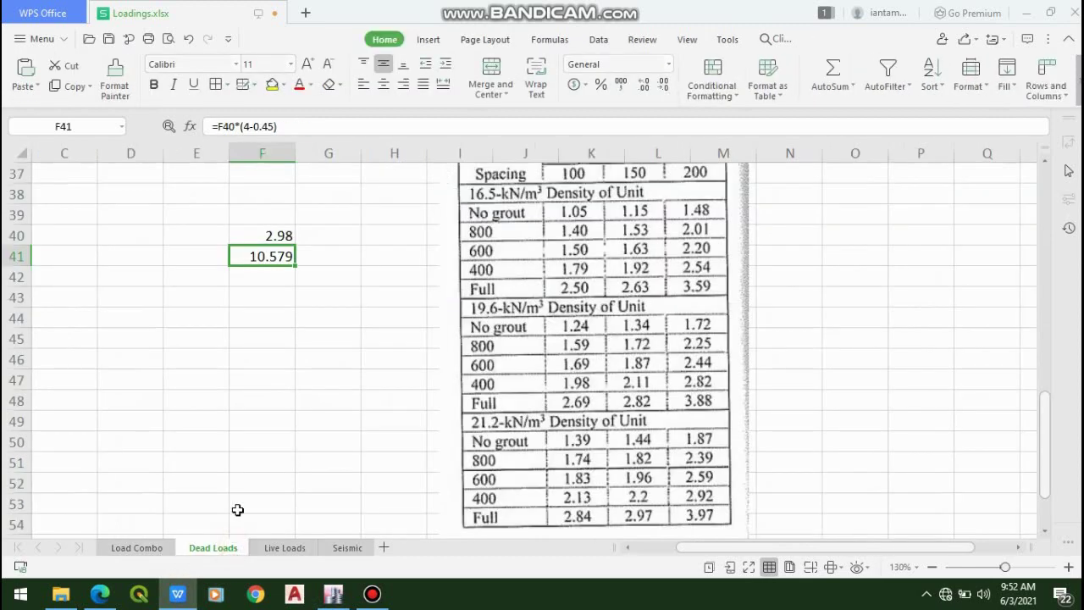
{"action": "scroll", "coordinate": [398, 316], "scroll_direction": "up", "scroll_amount": 2}
{"action": "scroll", "coordinate": [462, 317], "scroll_direction": "up", "scroll_amount": 1}
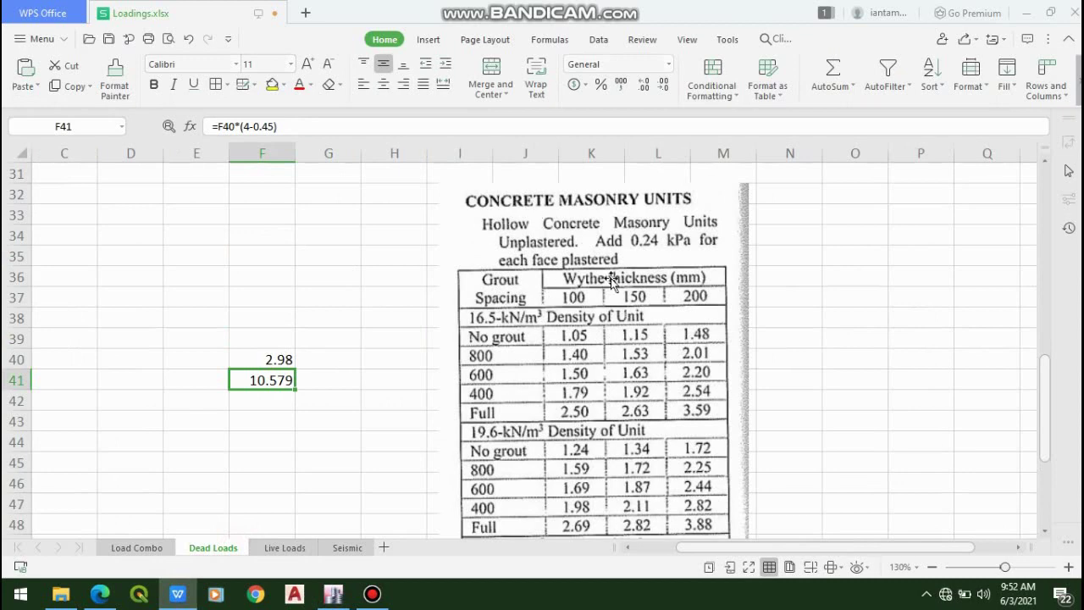
{"action": "scroll", "coordinate": [613, 257], "scroll_direction": "up", "scroll_amount": 1}
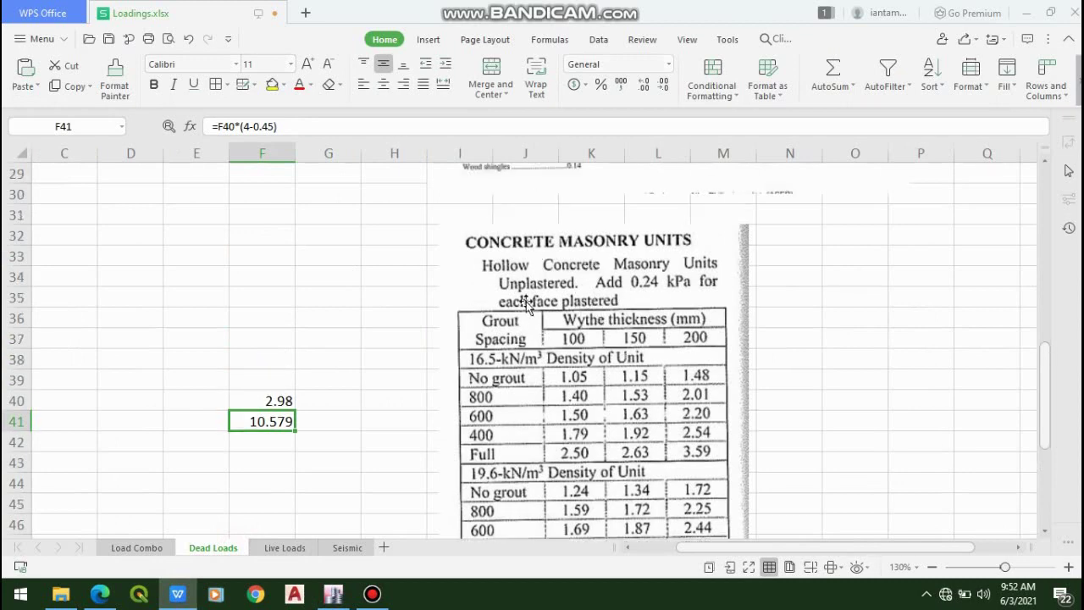
{"action": "scroll", "coordinate": [550, 305], "scroll_direction": "down", "scroll_amount": 2}
{"action": "scroll", "coordinate": [581, 322], "scroll_direction": "up", "scroll_amount": 1}
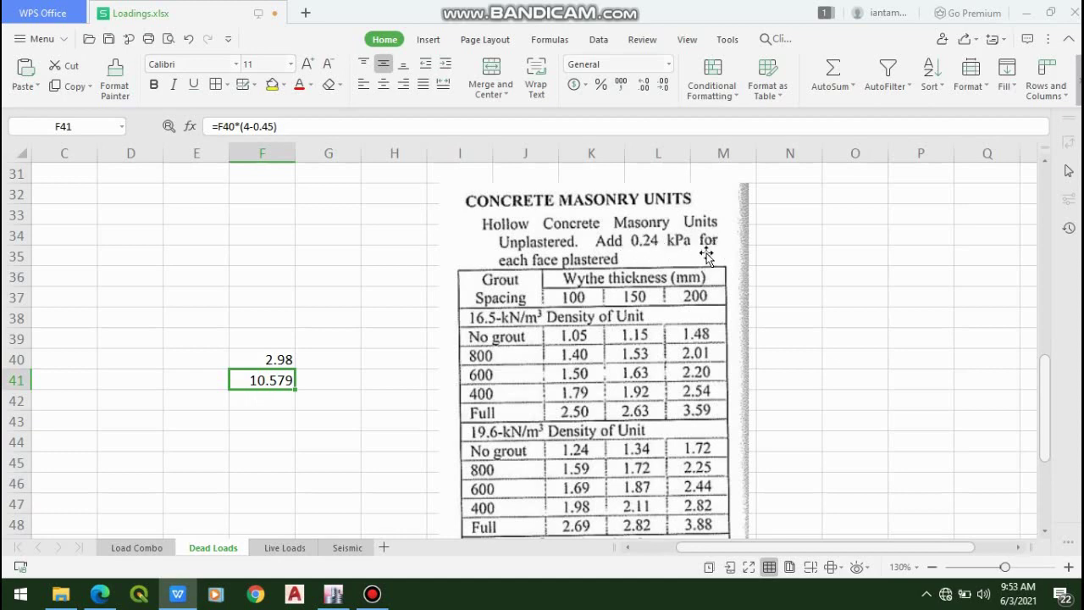
- Inspect the masonry wall weight formula in cell F40 and compare it with the fully grouted 100 mm entry in the table
{"action": "left_click", "coordinate": [282, 361]}
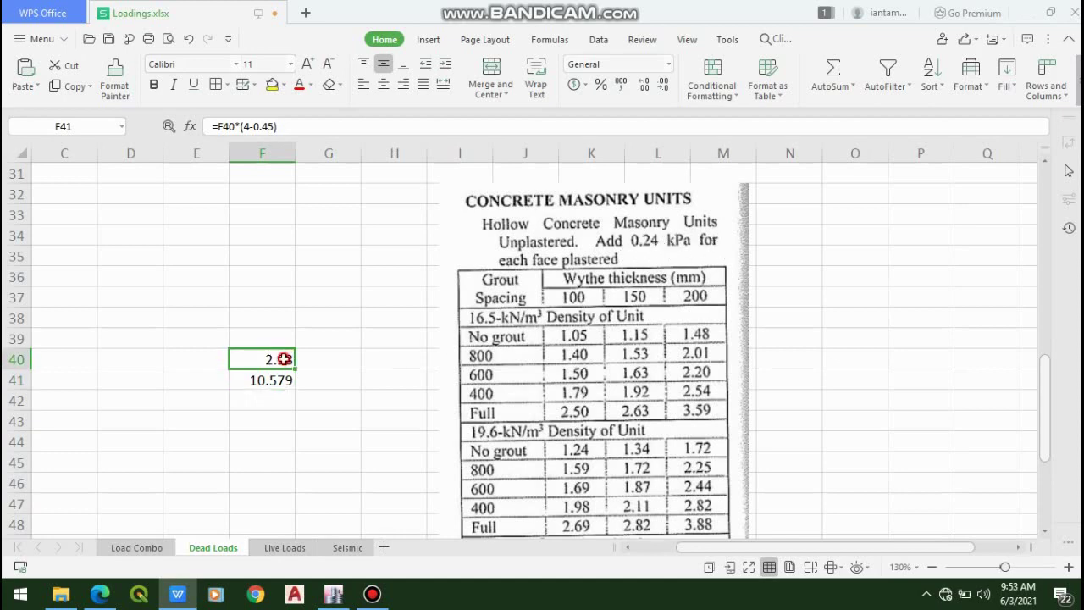
{"action": "double_click", "coordinate": [283, 359]}
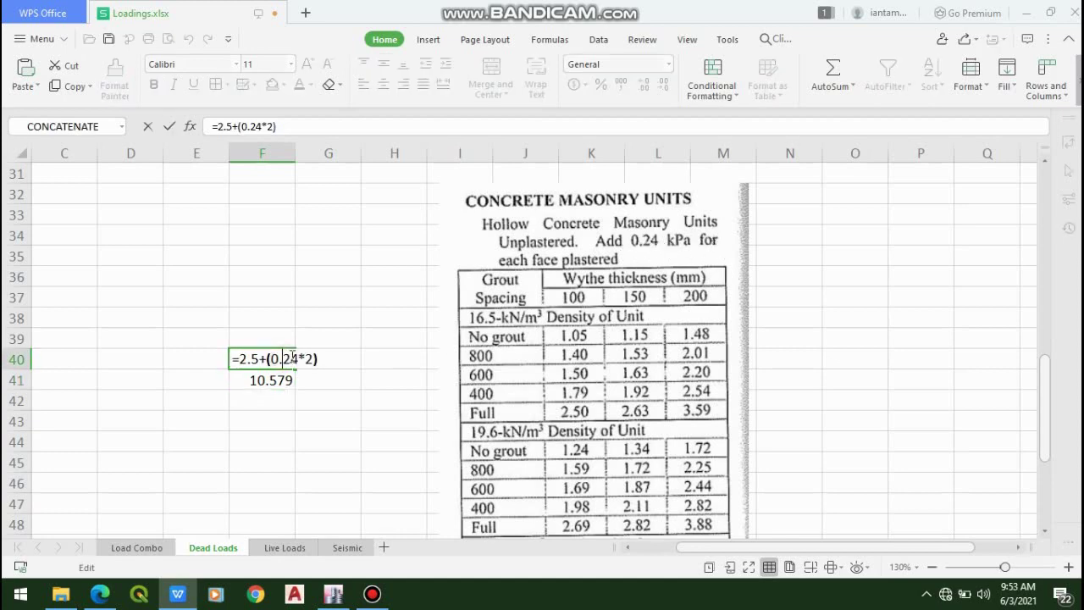
{"action": "left_click", "coordinate": [370, 381]}
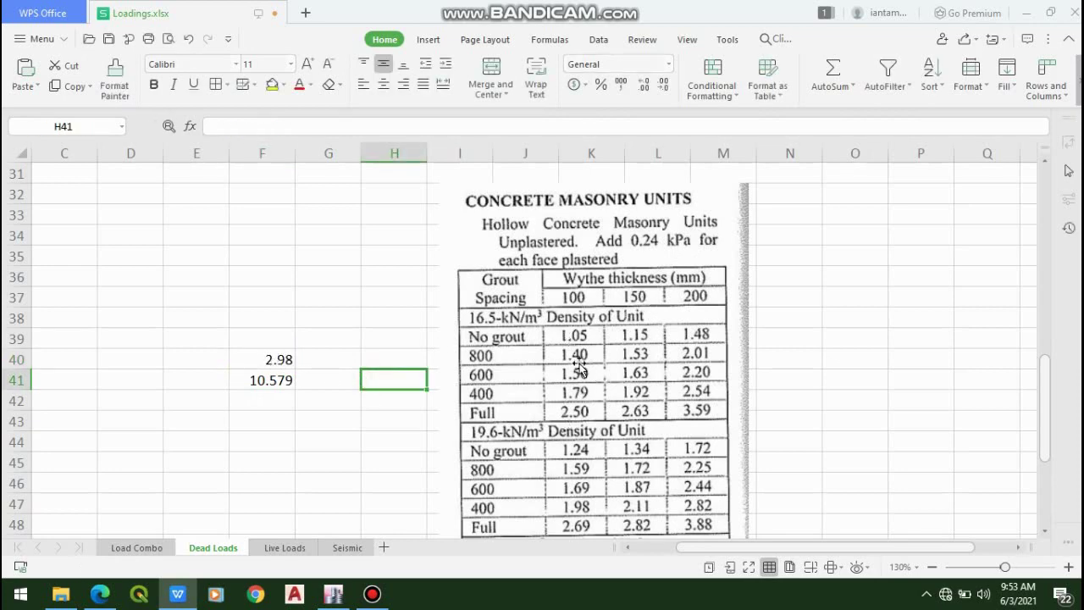
{"action": "left_click", "coordinate": [583, 407]}
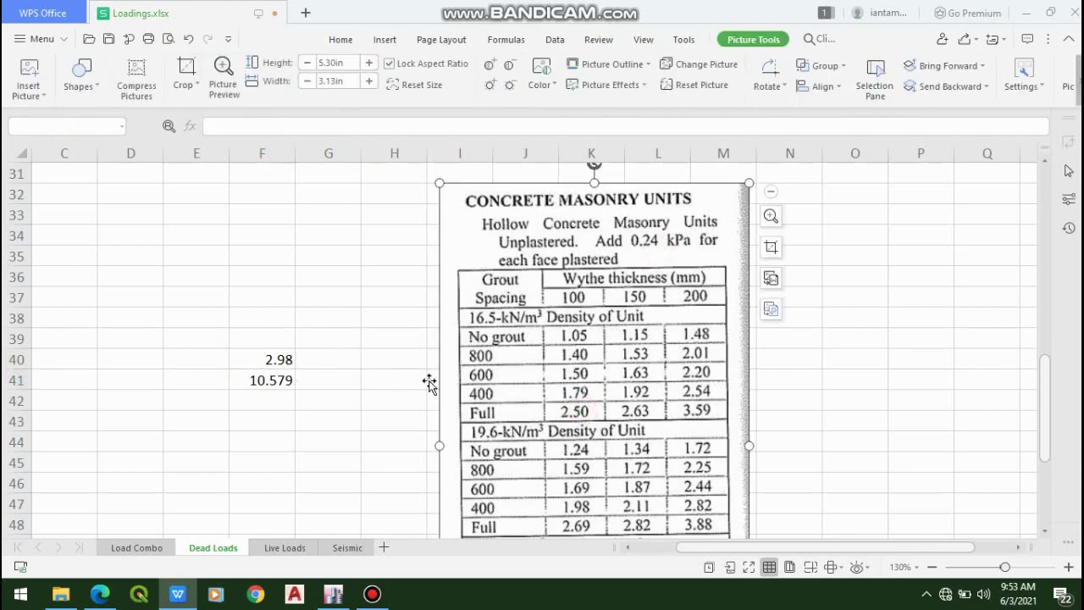
{"action": "left_click", "coordinate": [320, 376]}
{"action": "left_click", "coordinate": [346, 334]}
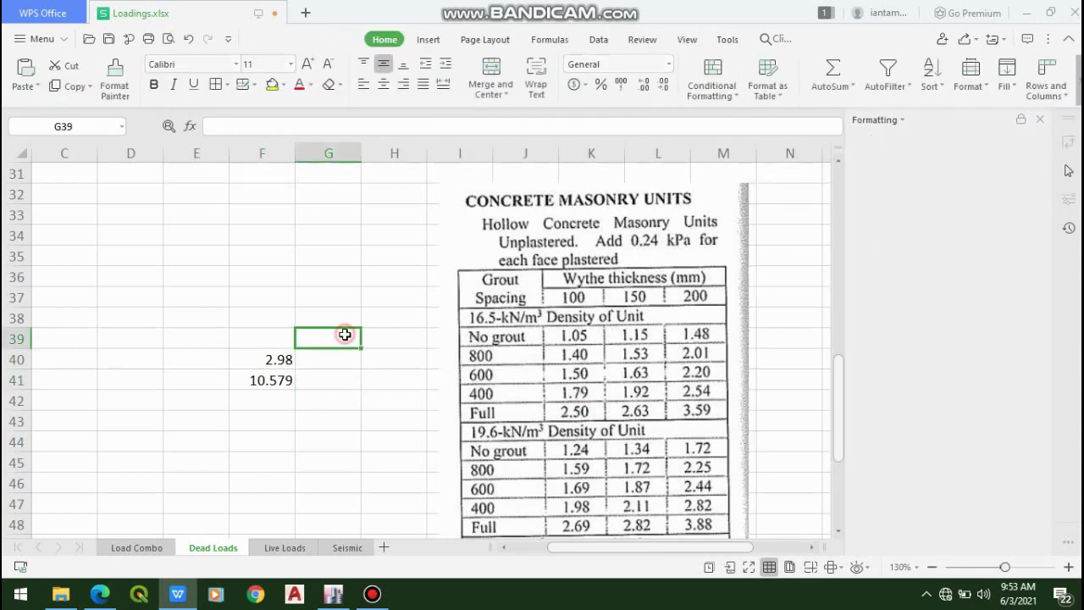
- Inspect the formula in cell F41 that converts the wall weight into a line load on the beams
{"action": "left_click", "coordinate": [272, 380]}
{"action": "double_click", "coordinate": [271, 380]}
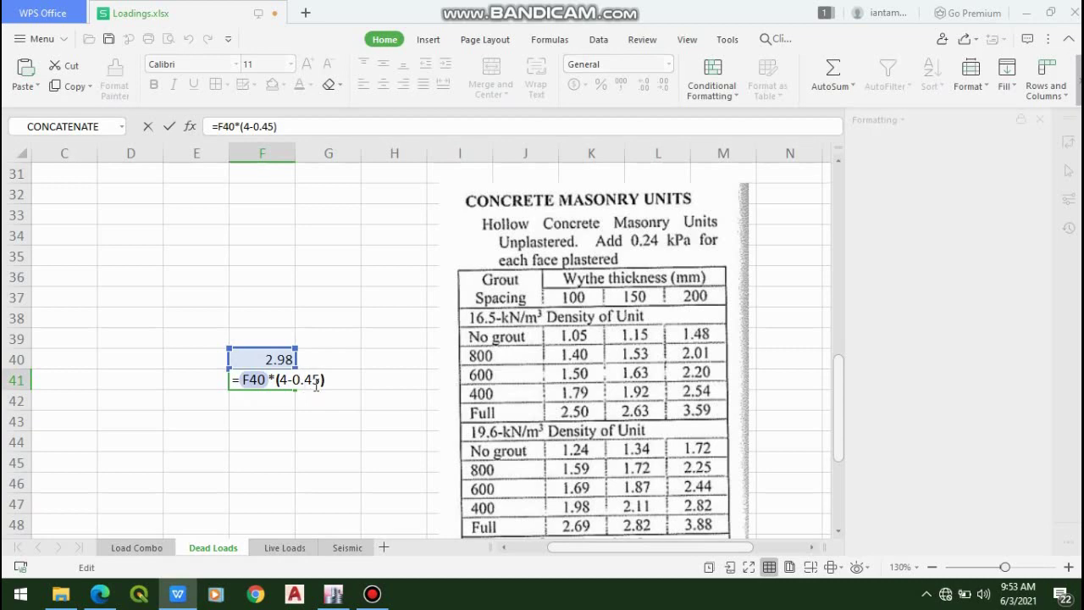
{"action": "left_click", "coordinate": [310, 404]}
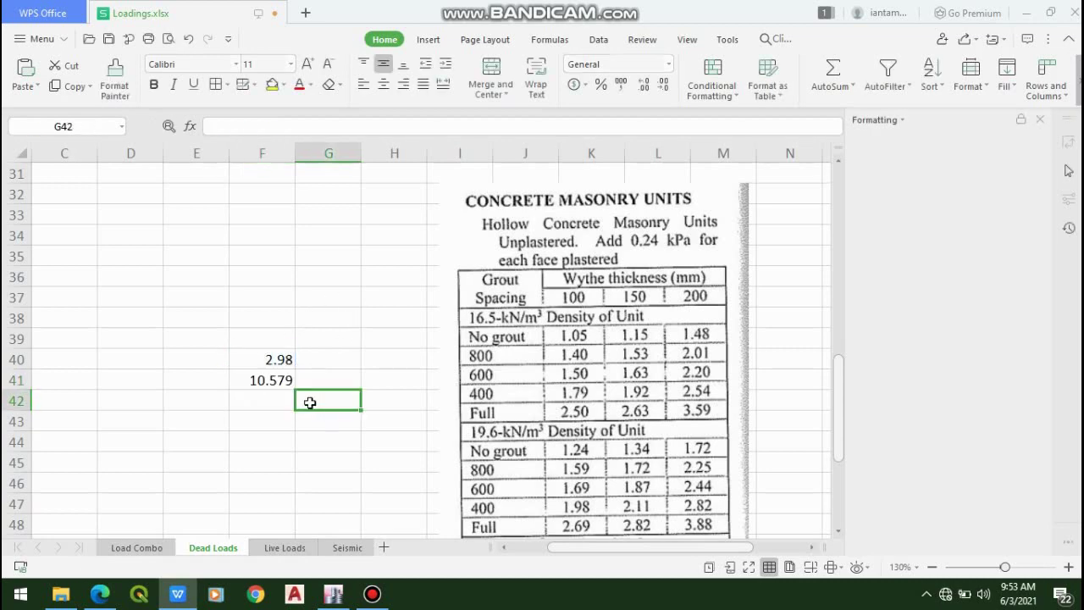
{"action": "left_click", "coordinate": [261, 403]}
{"action": "left_click", "coordinate": [286, 380]}
{"action": "left_click", "coordinate": [277, 400]}
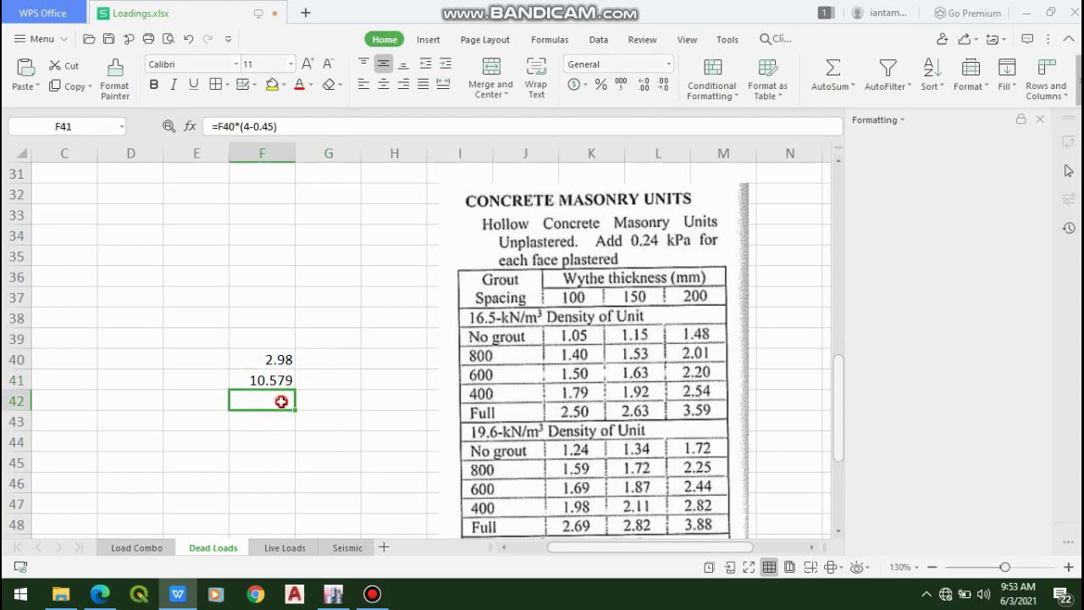
- Switch back to ETABS and apply a uniform load of 10.6 kN/m to the selected beams, with absolute distance from End-I
{"action": "left_click", "coordinate": [333, 592]}
{"action": "left_click", "coordinate": [413, 427]}
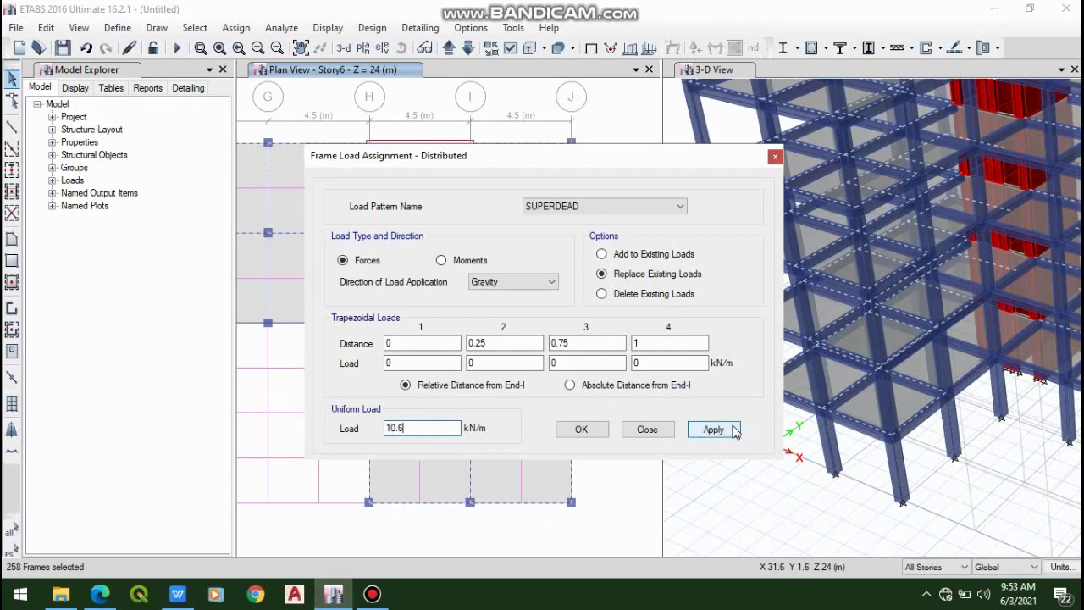
{"action": "left_click", "coordinate": [589, 387]}
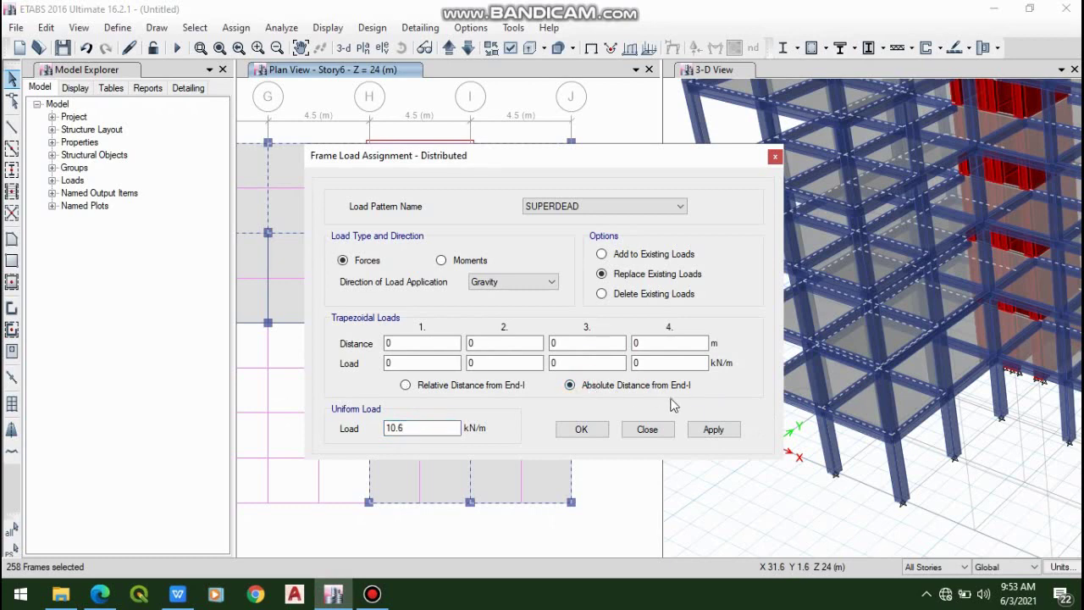
{"action": "left_click", "coordinate": [710, 430]}
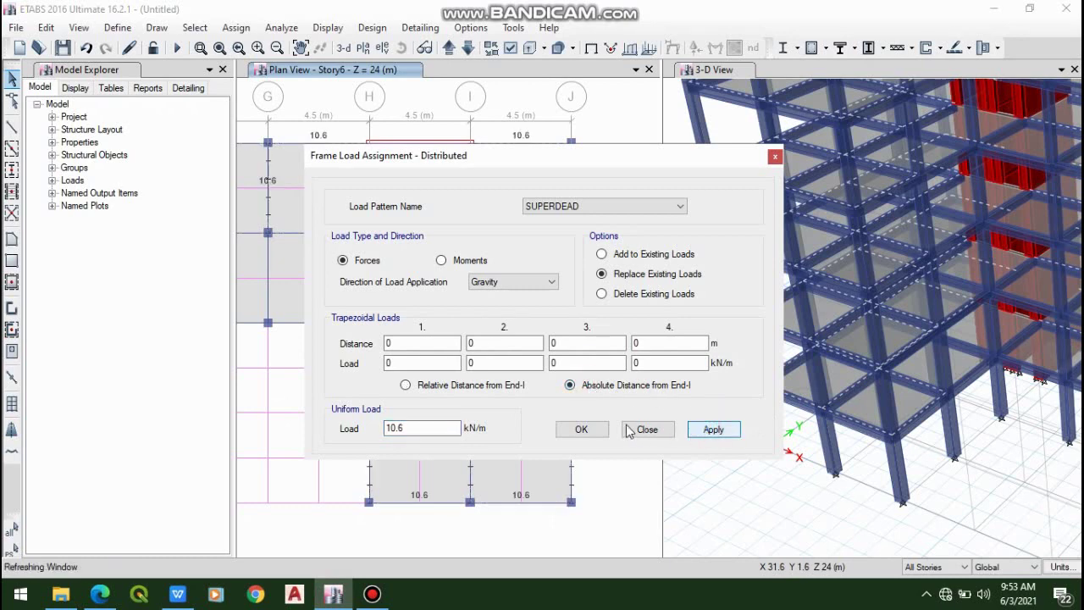
{"action": "left_click", "coordinate": [582, 431]}
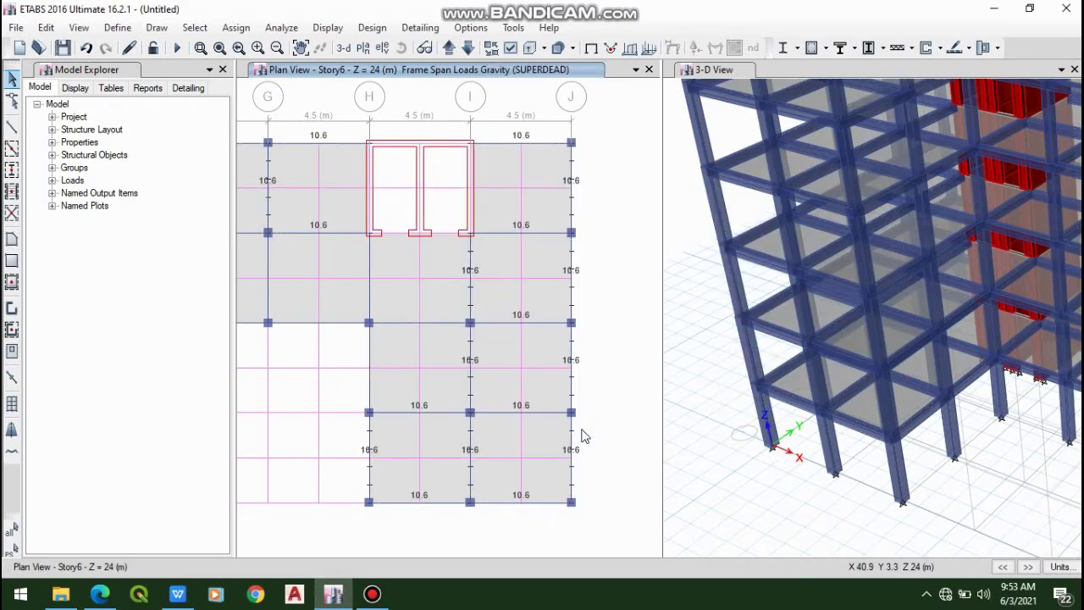
- Assign the same 10.6 kN/m SUPERDEAD uniform load to the missed grid D beam between grids 4 and 5
{"action": "scroll", "coordinate": [616, 462], "scroll_direction": "down", "scroll_amount": 3}
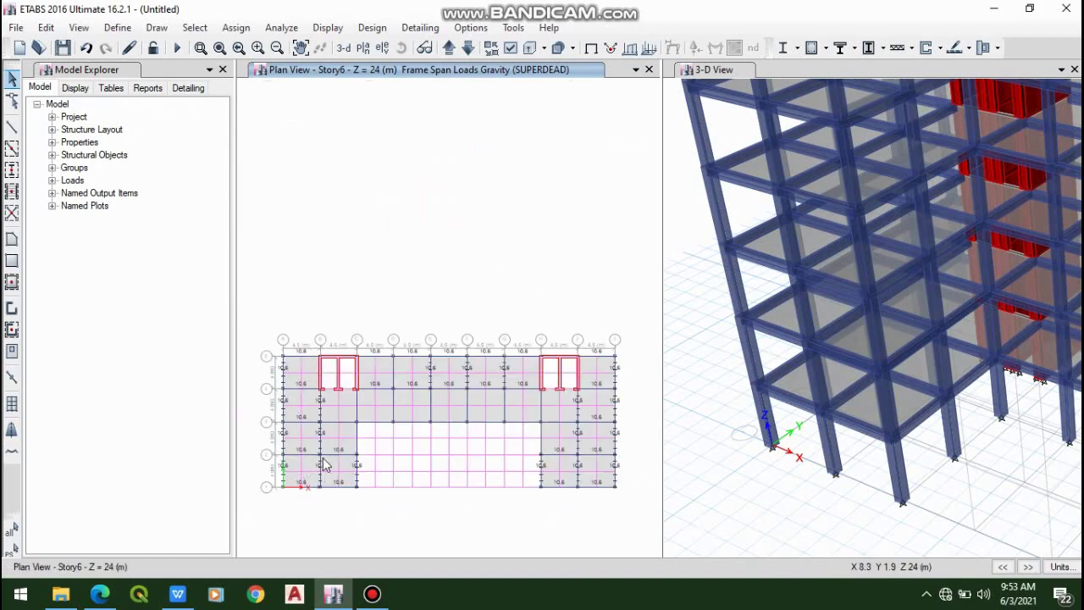
{"action": "scroll", "coordinate": [449, 388], "scroll_direction": "up", "scroll_amount": 3}
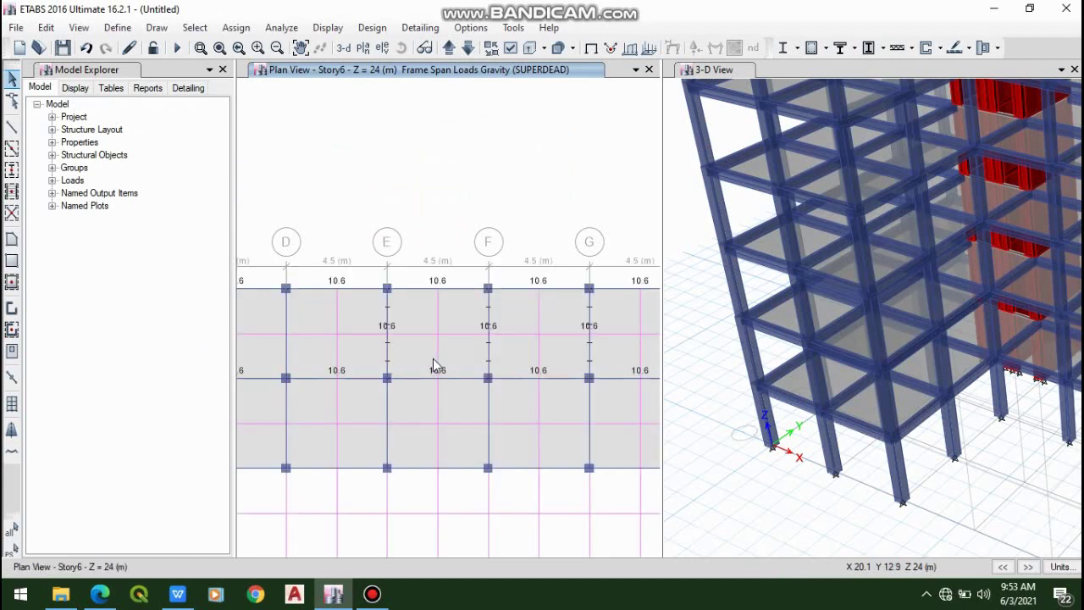
{"action": "scroll", "coordinate": [433, 358], "scroll_direction": "down", "scroll_amount": 3}
{"action": "scroll", "coordinate": [383, 351], "scroll_direction": "up", "scroll_amount": 3}
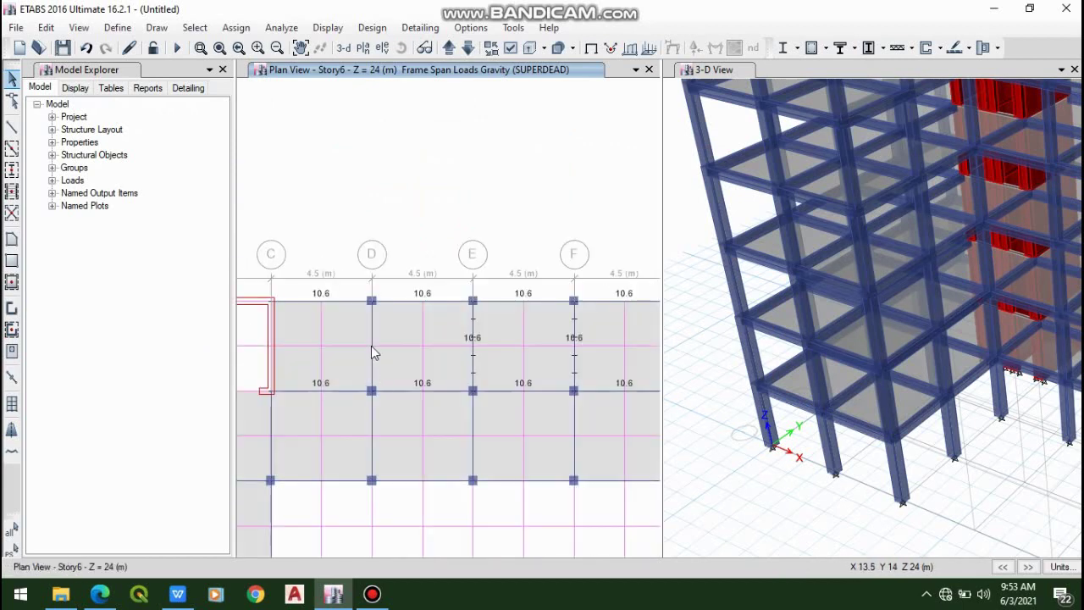
{"action": "left_click", "coordinate": [371, 347]}
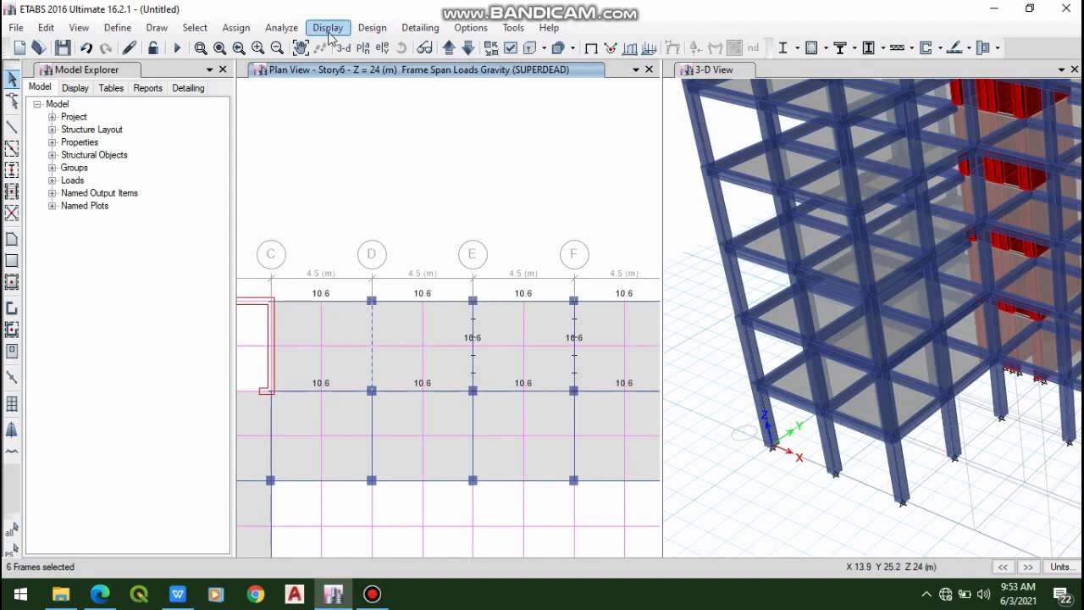
{"action": "left_click", "coordinate": [366, 28]}
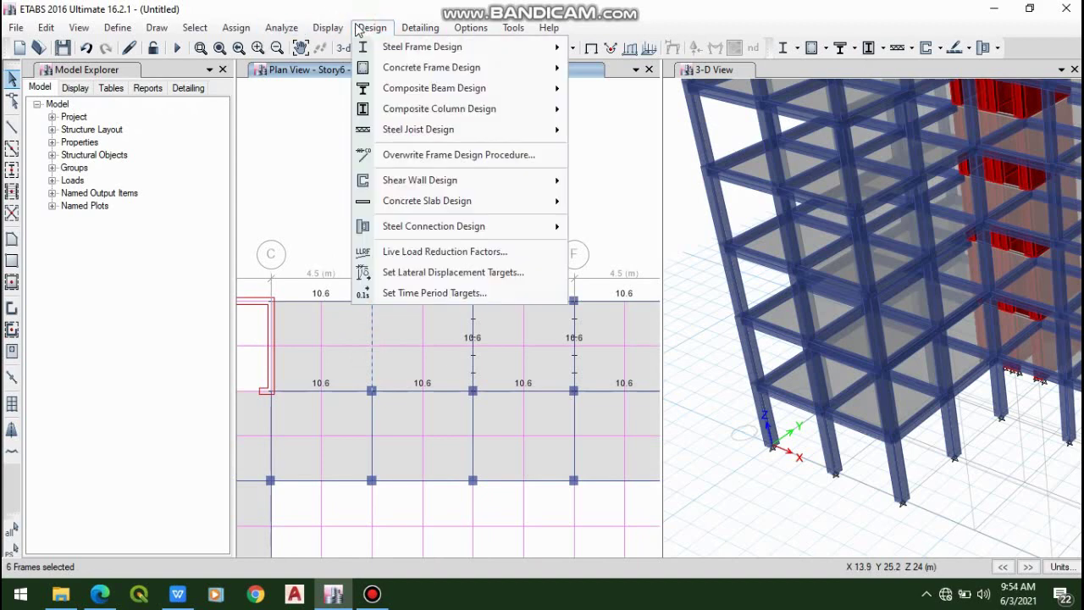
{"action": "left_click", "coordinate": [237, 28]}
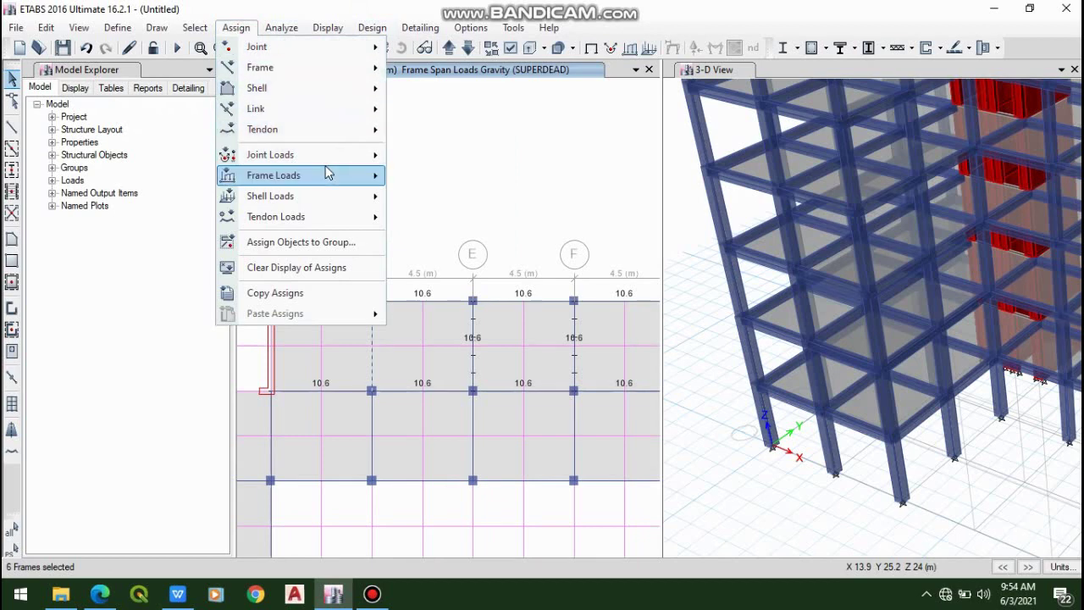
{"action": "mouse_move", "coordinate": [328, 173]}
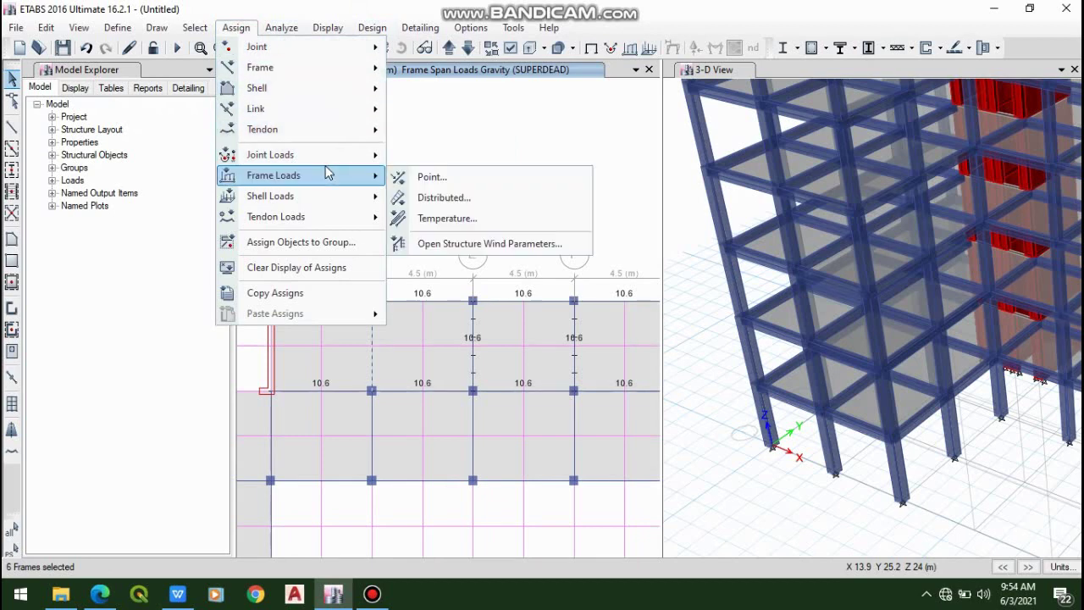
{"action": "left_click", "coordinate": [457, 203]}
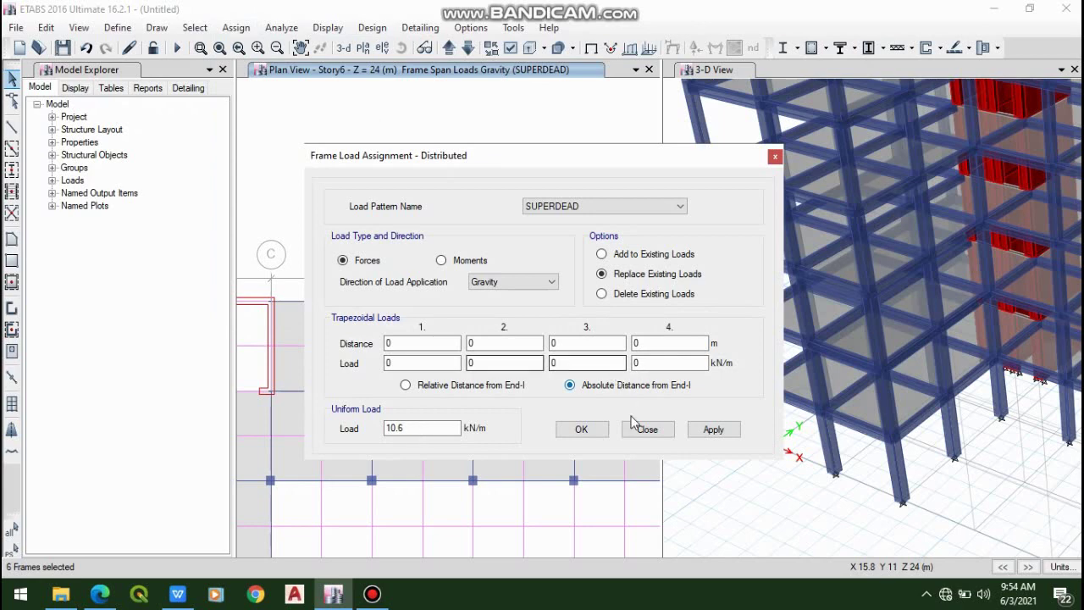
{"action": "left_click", "coordinate": [713, 428]}
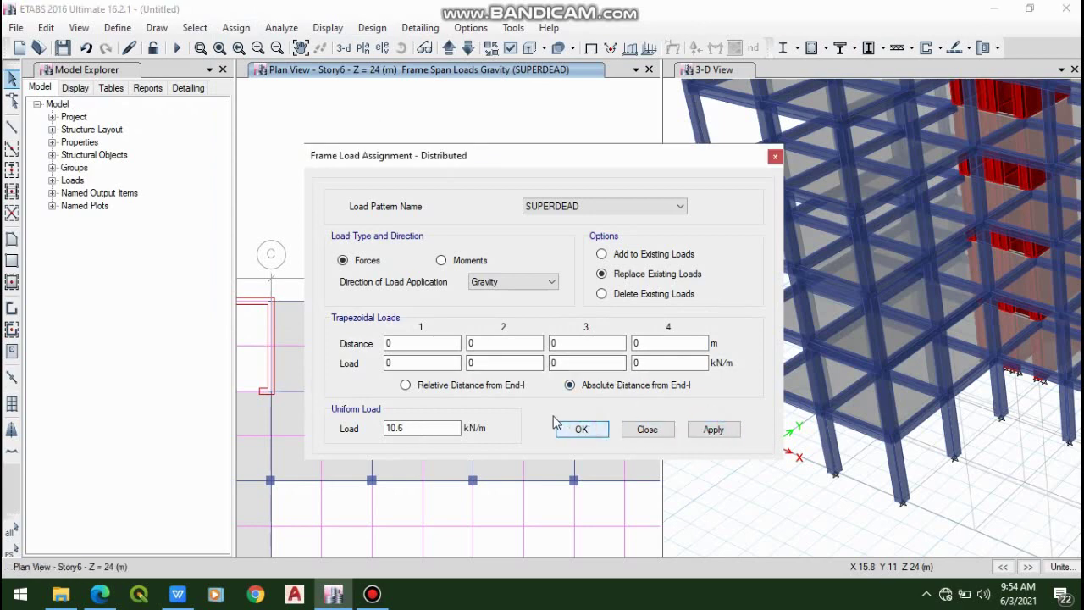
{"action": "left_click", "coordinate": [578, 428]}
{"action": "left_click", "coordinate": [372, 594]}
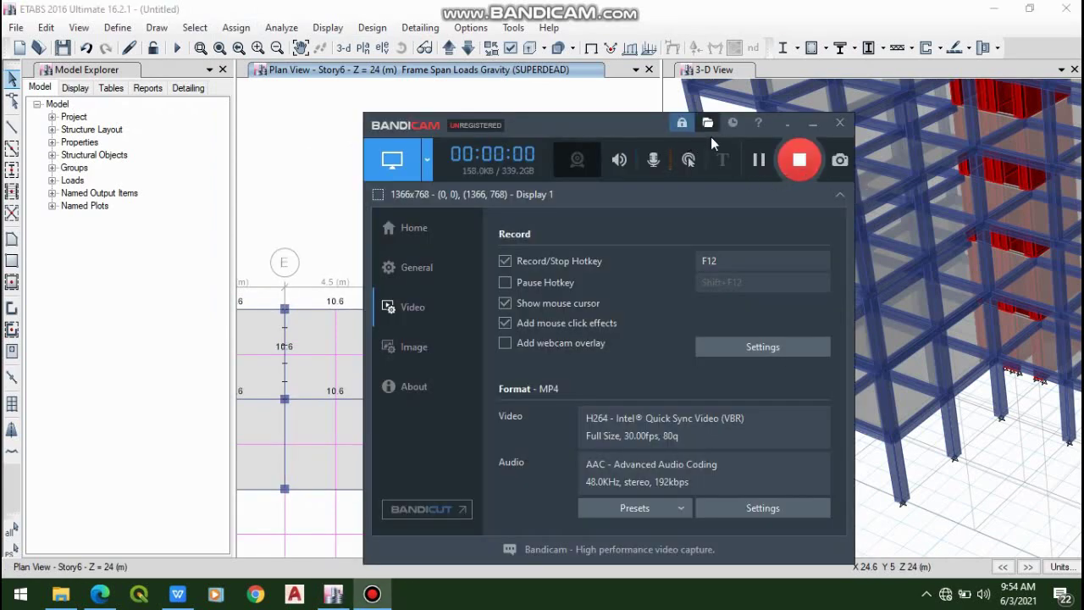
{"action": "left_click", "coordinate": [811, 127]}
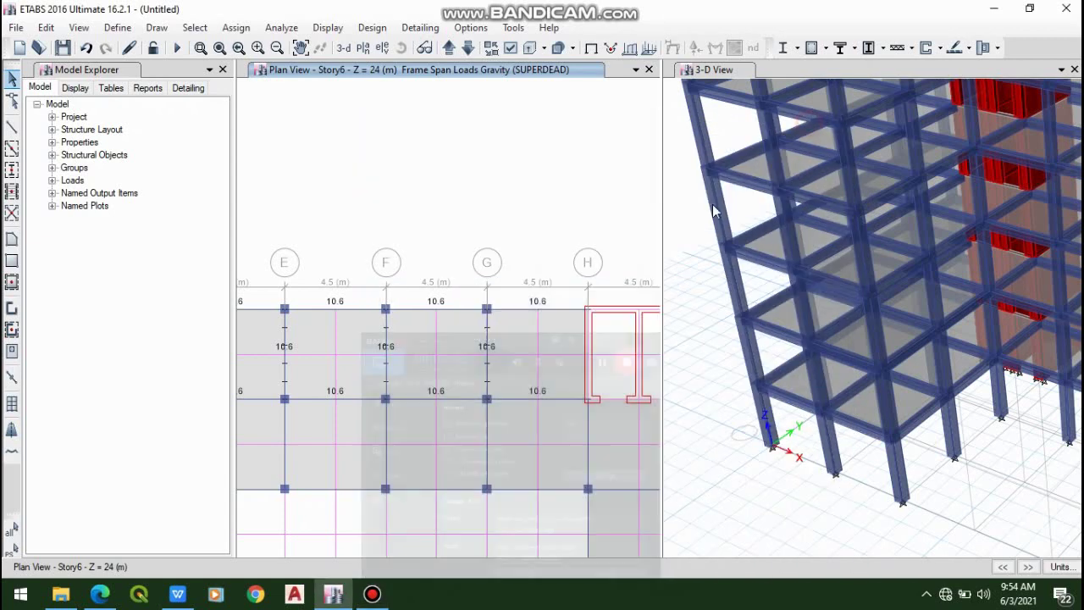
{"action": "scroll", "coordinate": [488, 313], "scroll_direction": "down", "scroll_amount": 3}
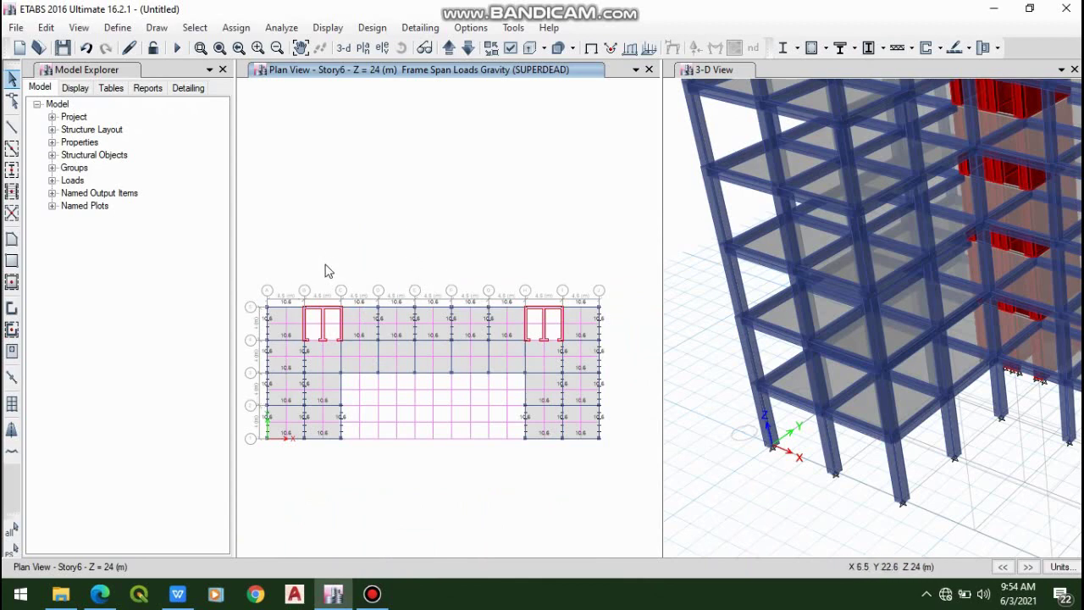
{"action": "scroll", "coordinate": [285, 356], "scroll_direction": "up", "scroll_amount": 5}
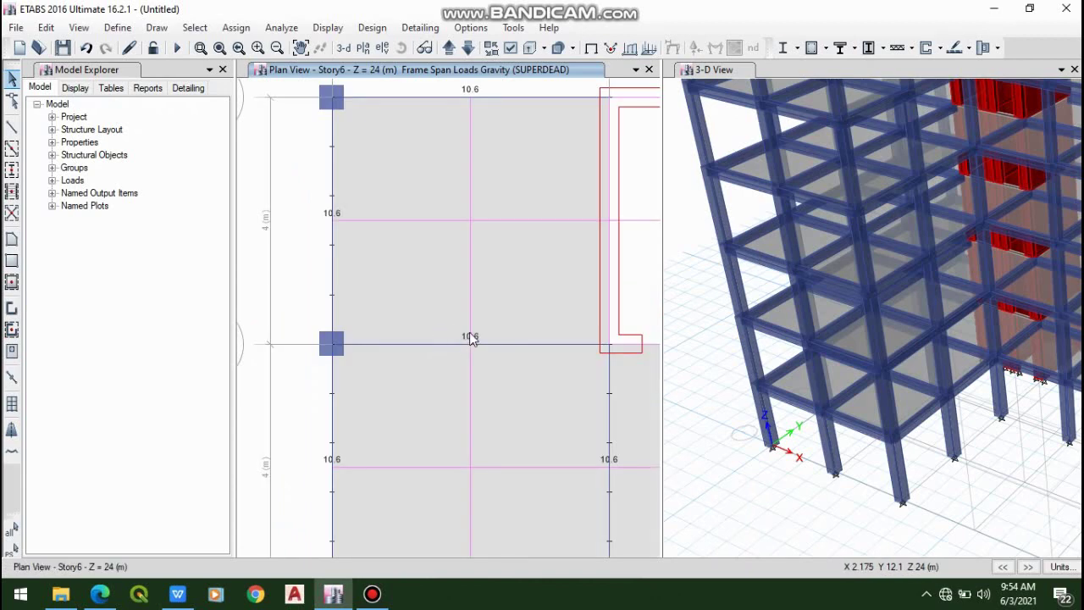
{"action": "scroll", "coordinate": [308, 254], "scroll_direction": "down", "scroll_amount": 1}
{"action": "scroll", "coordinate": [305, 283], "scroll_direction": "down", "scroll_amount": 3}
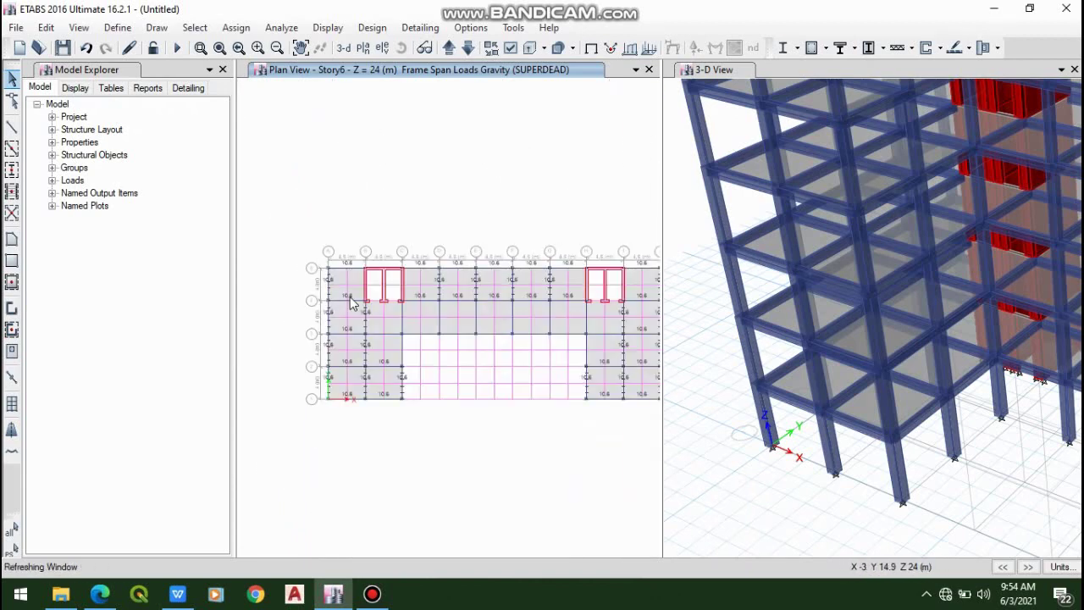
{"action": "left_click", "coordinate": [352, 382]}
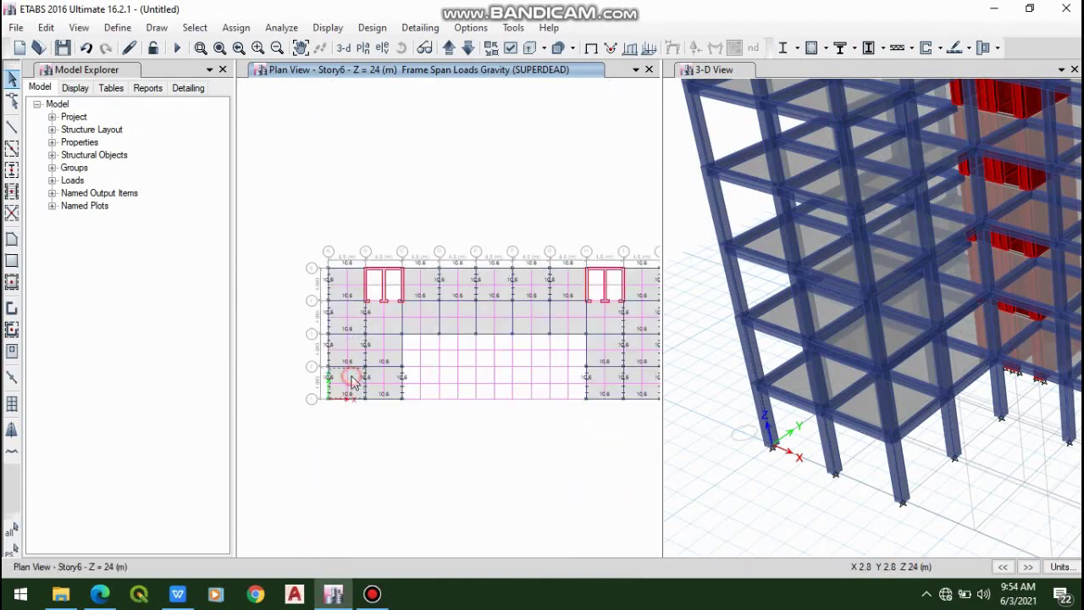
{"action": "left_click", "coordinate": [380, 373]}
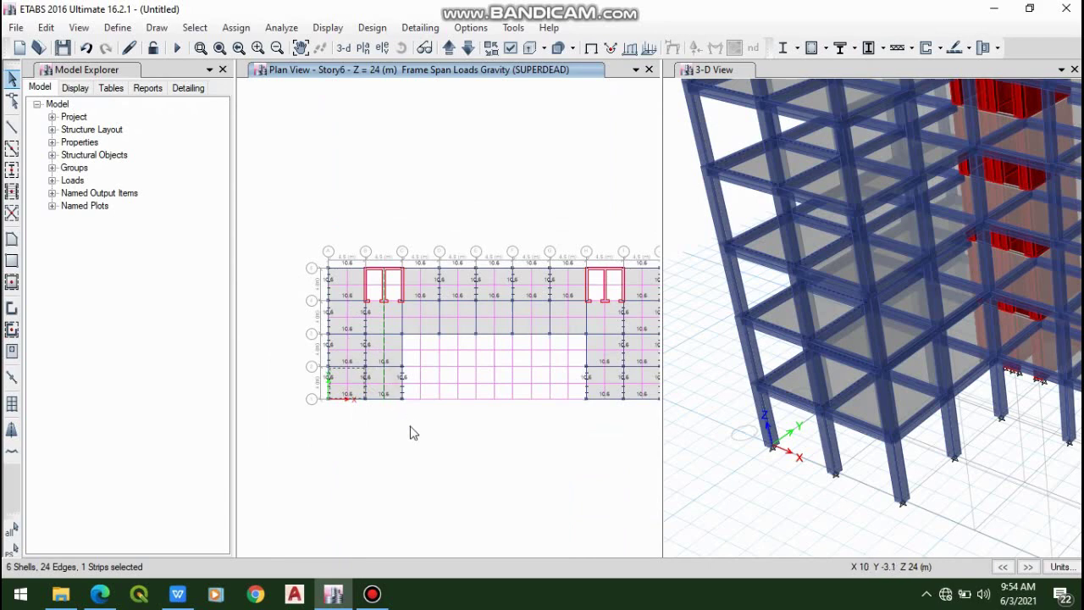
{"action": "key", "text": "ctrl+q"}
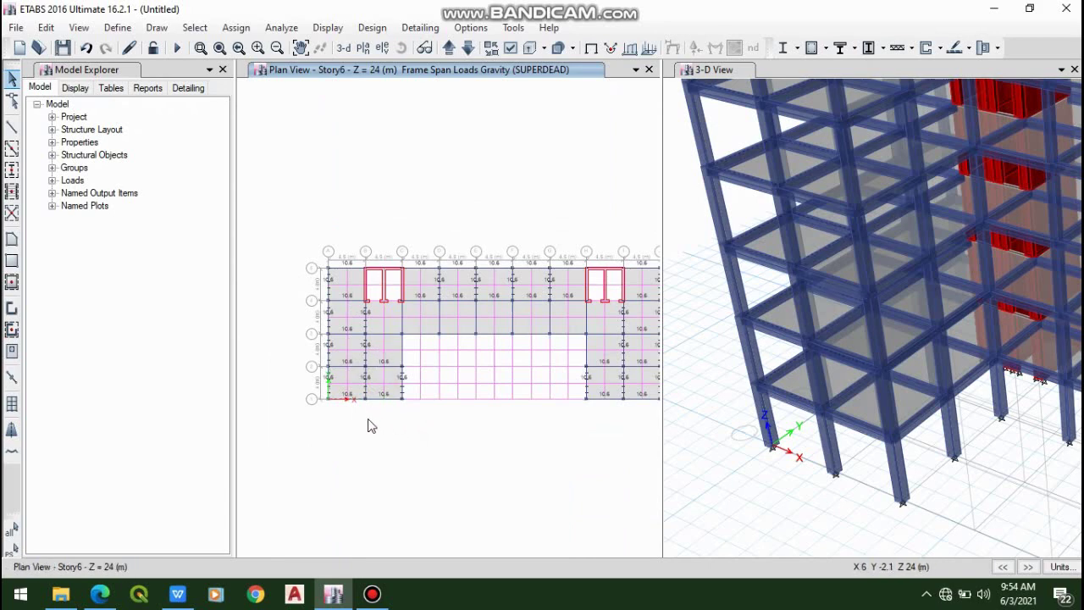
{"action": "left_click", "coordinate": [358, 377]}
{"action": "left_click", "coordinate": [387, 375]}
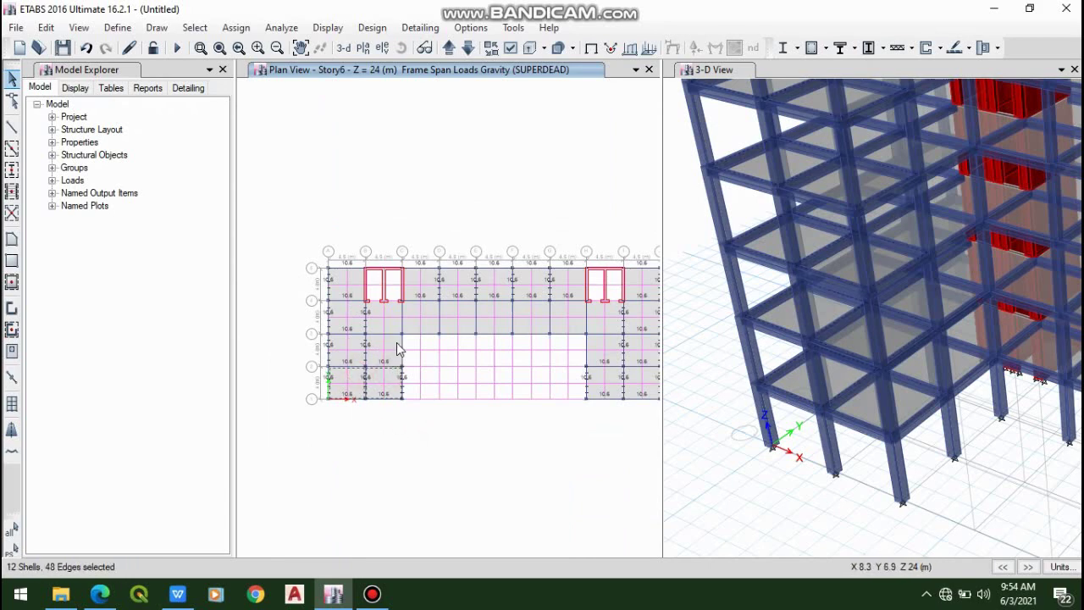
{"action": "left_click", "coordinate": [394, 349]}
{"action": "left_click", "coordinate": [357, 347]}
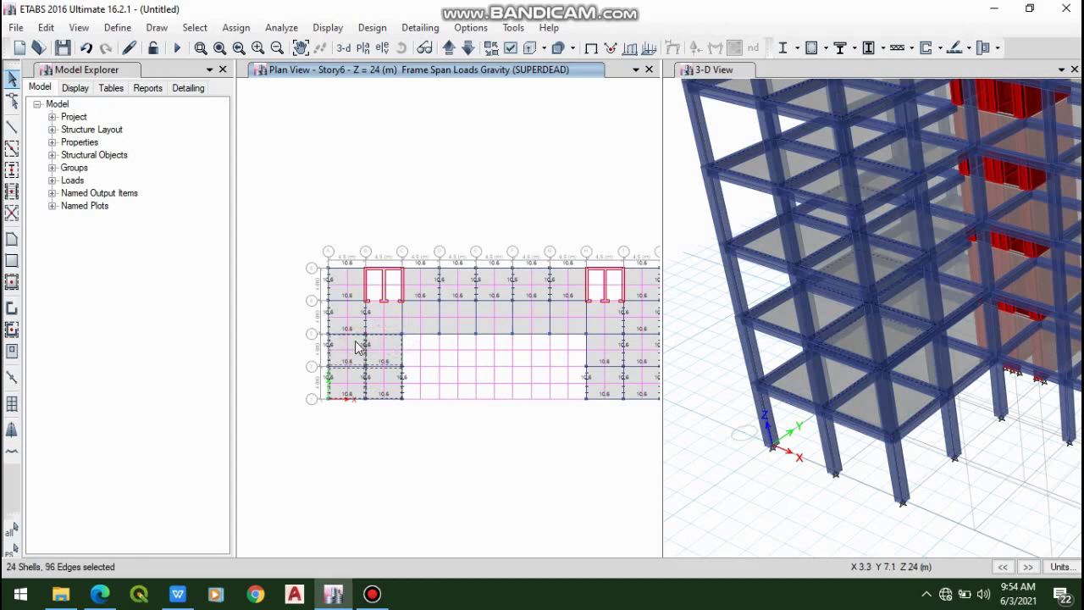
{"action": "left_click", "coordinate": [355, 290]}
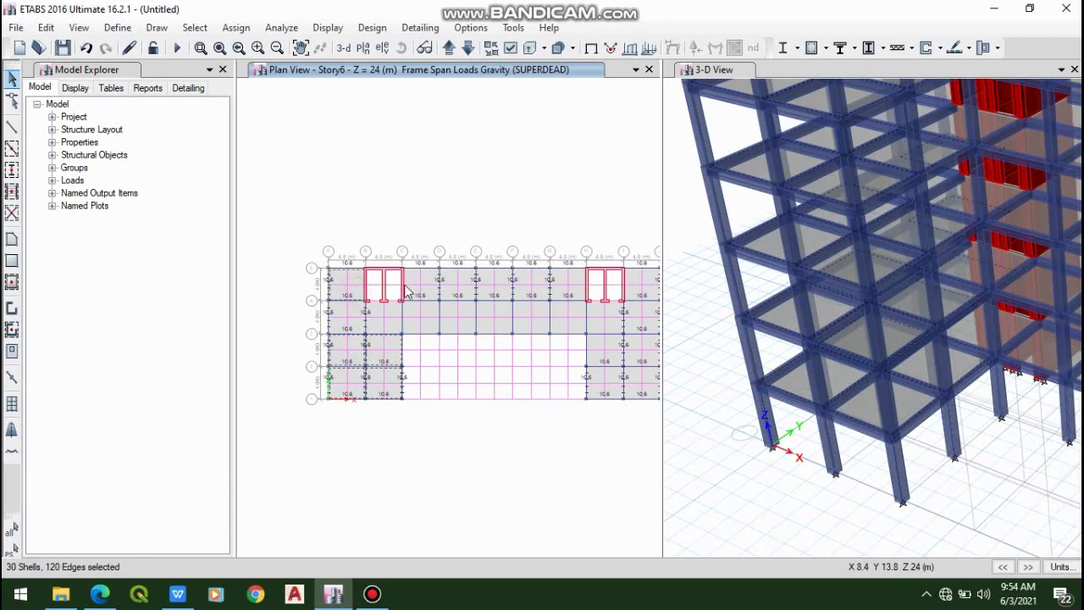
{"action": "left_click", "coordinate": [422, 292]}
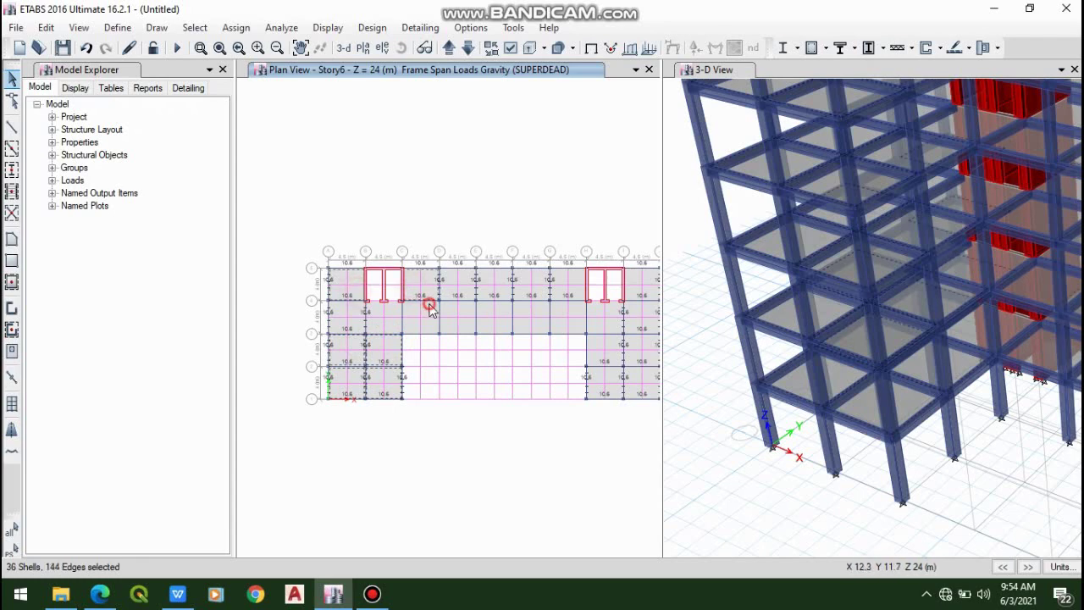
{"action": "left_click", "coordinate": [432, 307]}
{"action": "left_click", "coordinate": [437, 462]}
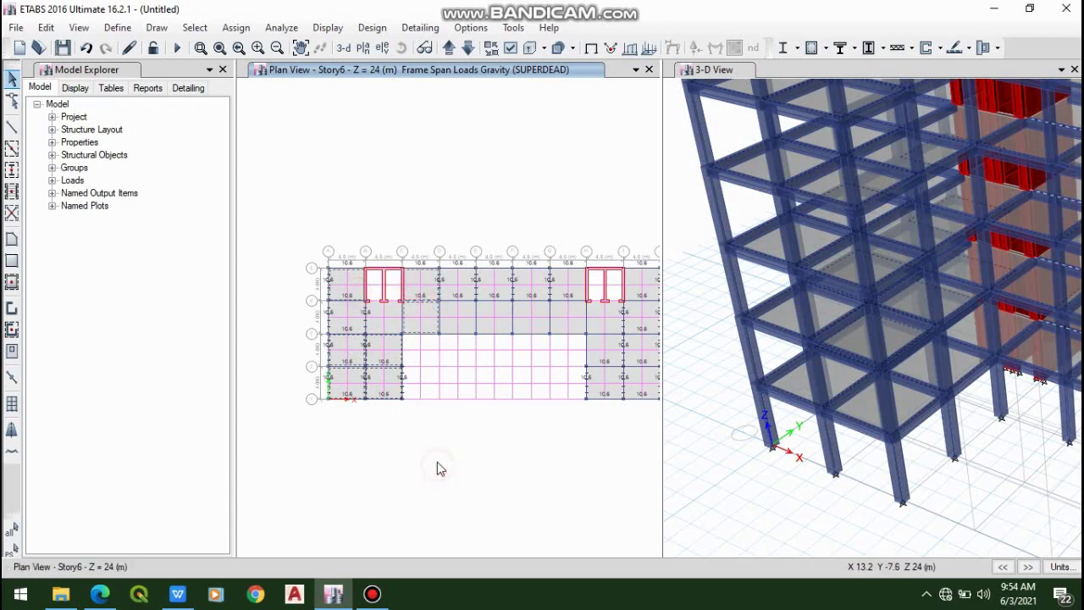
{"action": "left_click", "coordinate": [589, 504]}
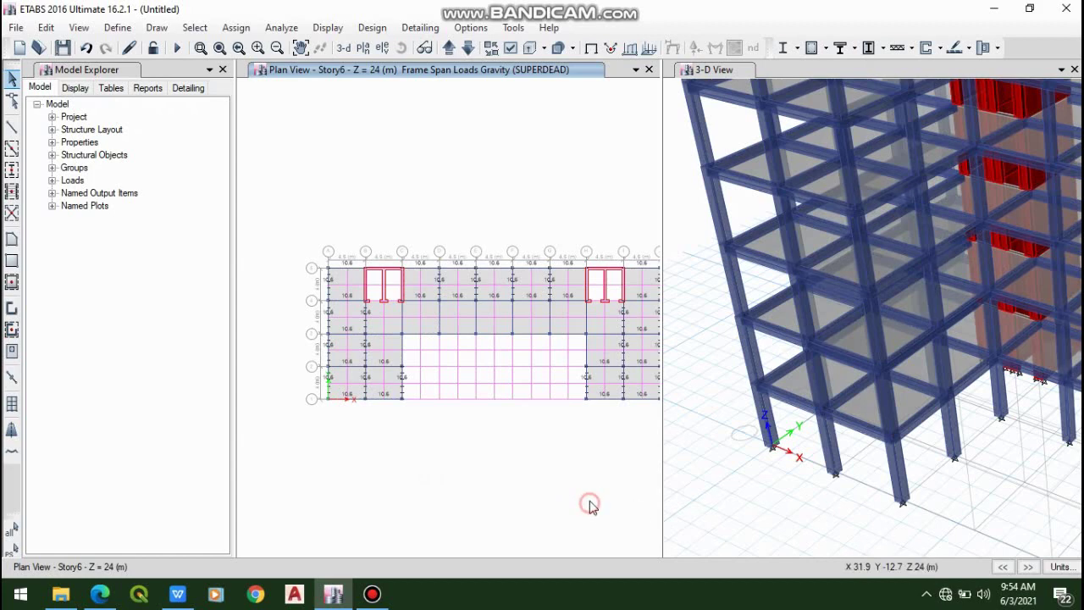
- Step the plan's frame span load display through the Live and EQ_STATIC patterns and return it to SUPERDEAD
{"action": "scroll", "coordinate": [918, 335], "scroll_direction": "down", "scroll_amount": 5}
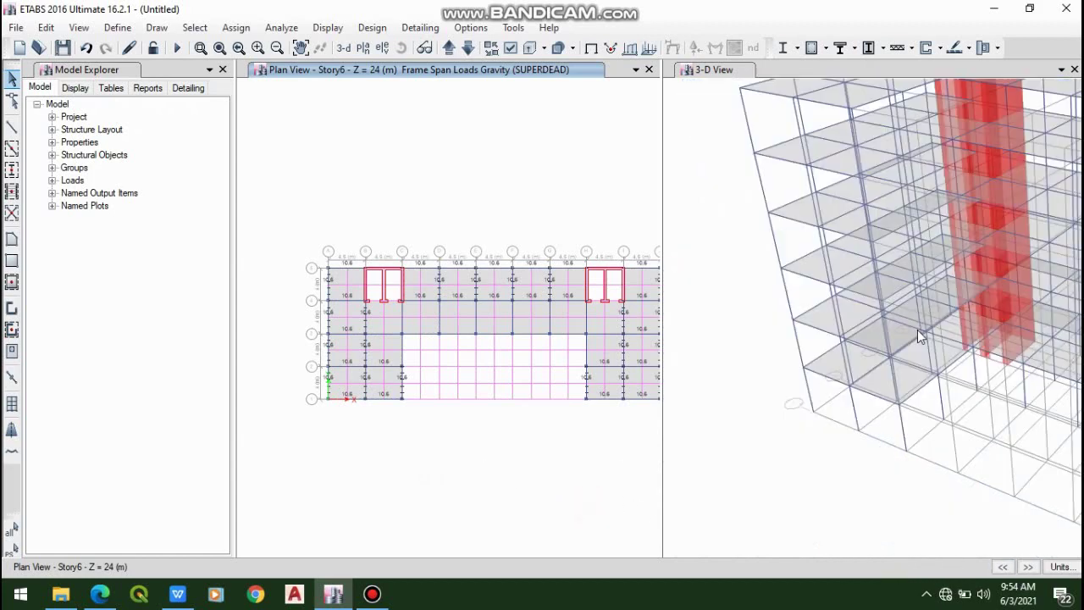
{"action": "left_click", "coordinate": [503, 436]}
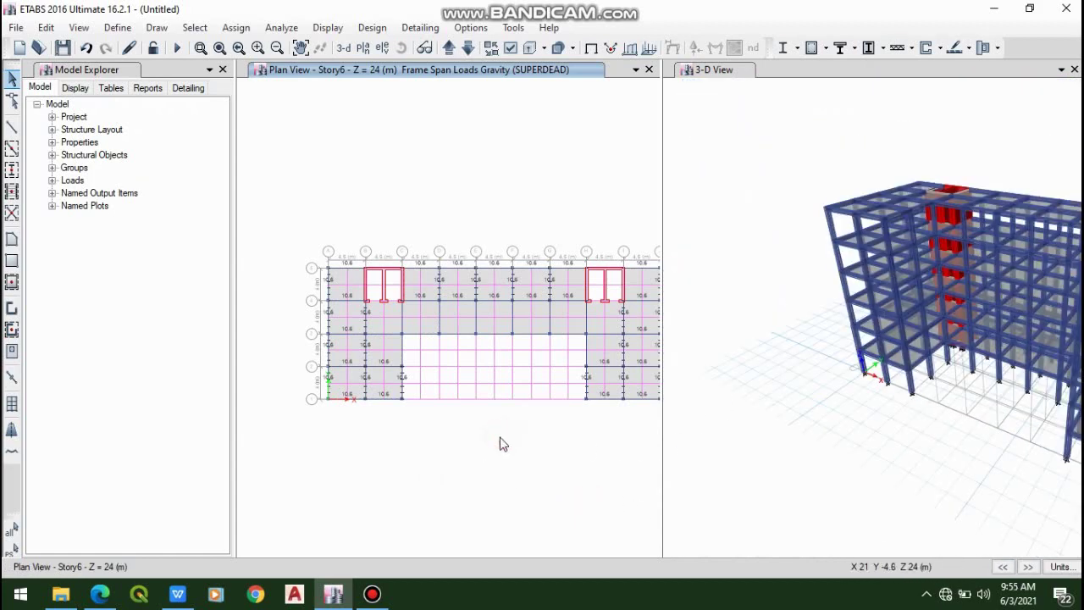
{"action": "left_click", "coordinate": [471, 443]}
{"action": "scroll", "coordinate": [375, 352], "scroll_direction": "down", "scroll_amount": 5}
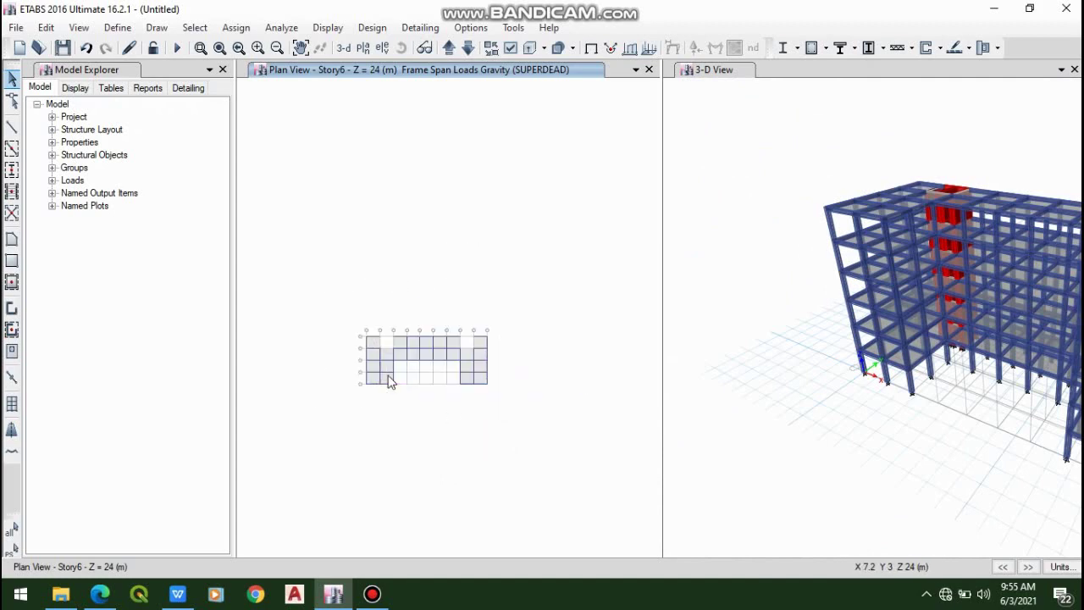
{"action": "scroll", "coordinate": [253, 343], "scroll_direction": "up", "scroll_amount": 3}
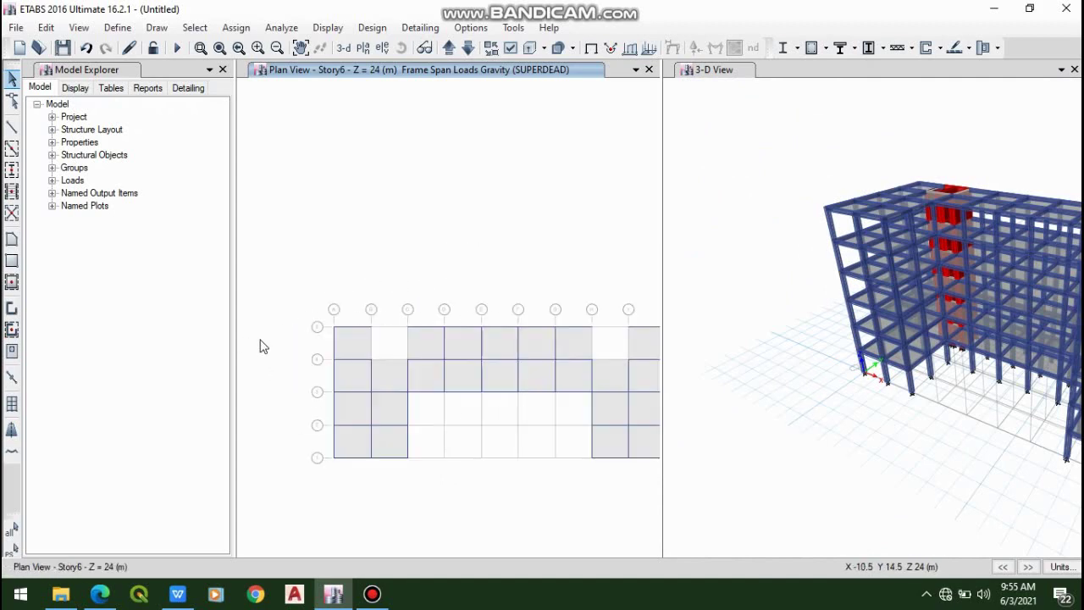
{"action": "left_click", "coordinate": [447, 71]}
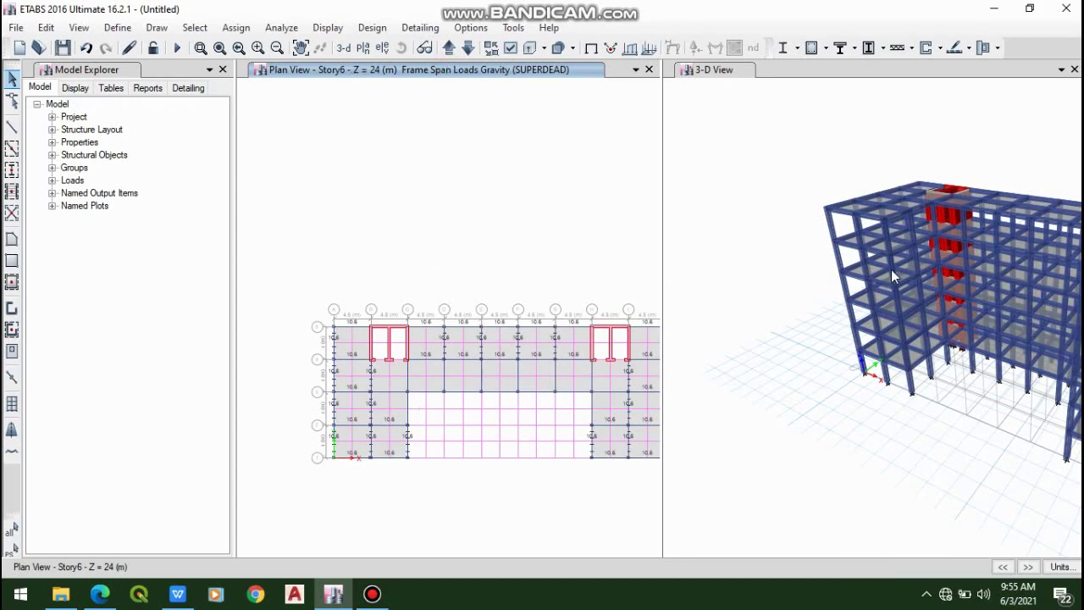
{"action": "left_click", "coordinate": [1005, 567]}
{"action": "left_click", "coordinate": [1027, 567]}
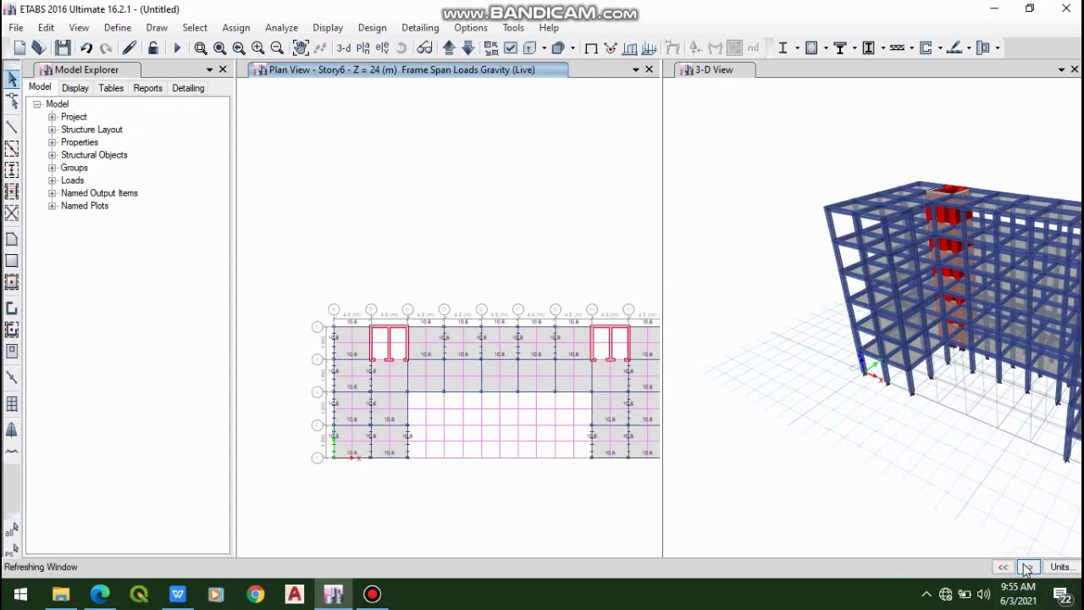
{"action": "left_click", "coordinate": [1027, 567]}
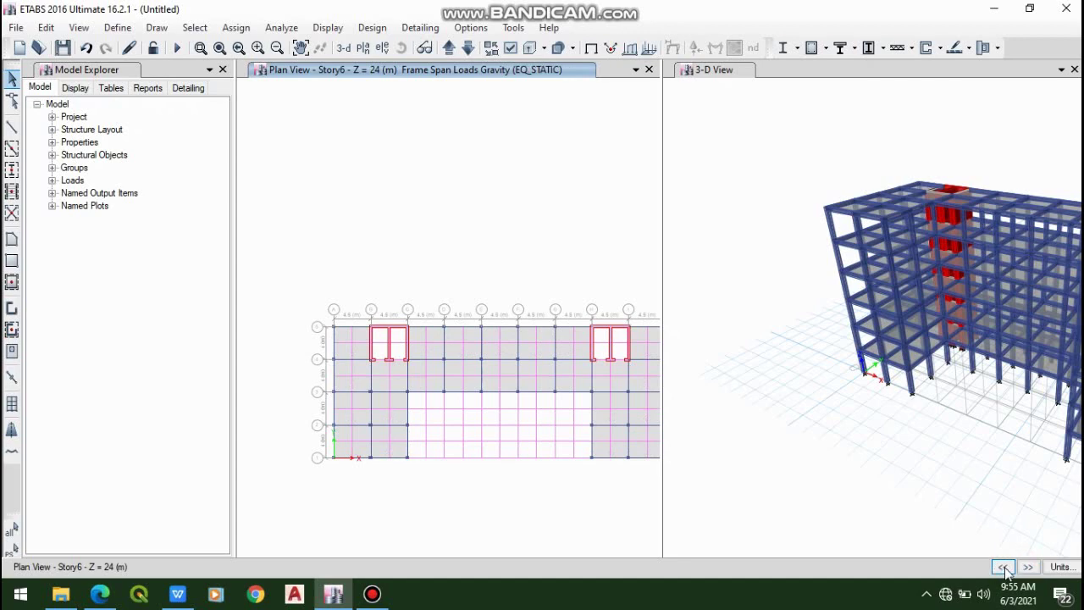
{"action": "left_click", "coordinate": [1003, 567]}
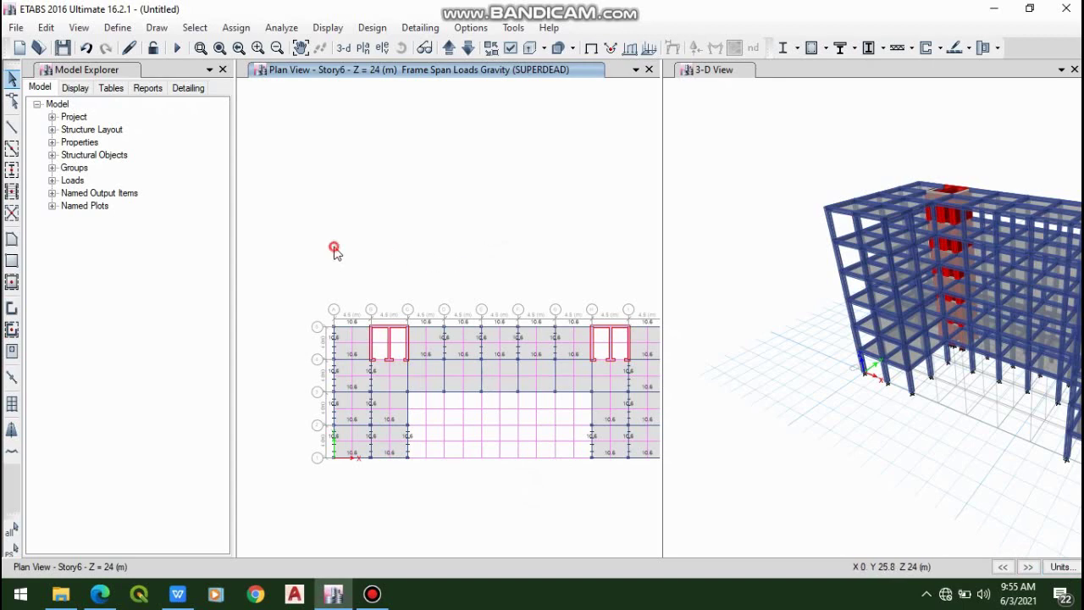
- Set the plan view to the Story2 level
{"action": "left_click", "coordinate": [103, 29]}
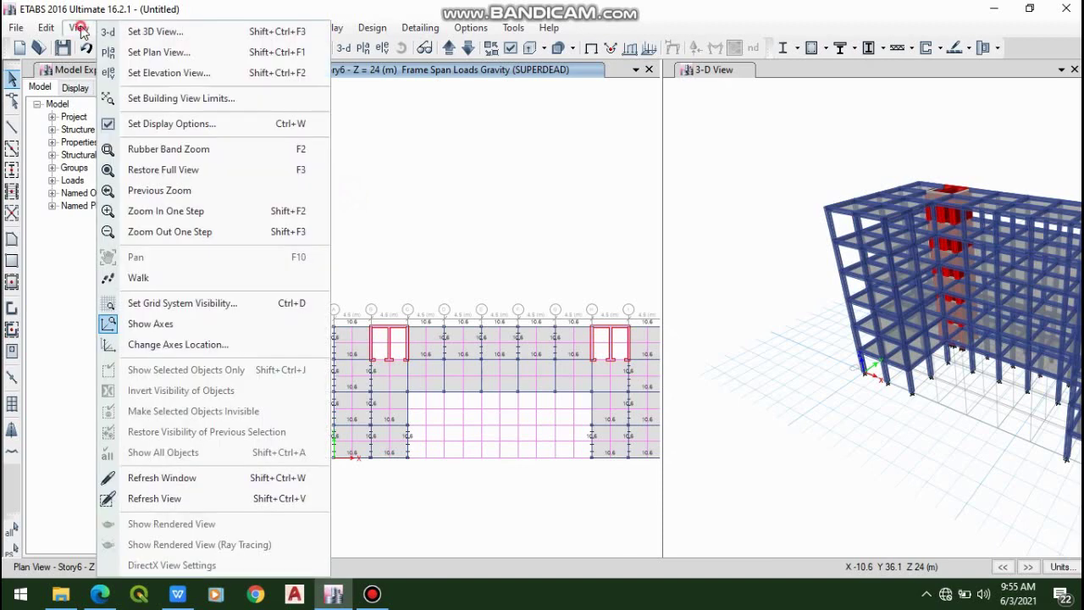
{"action": "left_click", "coordinate": [80, 29]}
{"action": "left_click", "coordinate": [81, 29]}
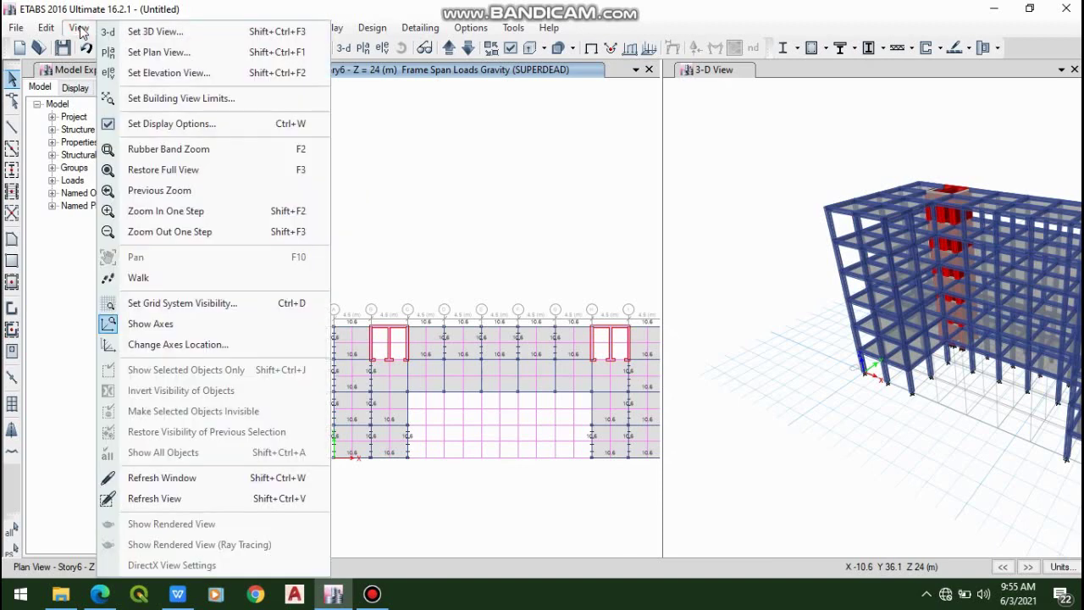
{"action": "left_click", "coordinate": [132, 52]}
{"action": "left_click", "coordinate": [455, 288]}
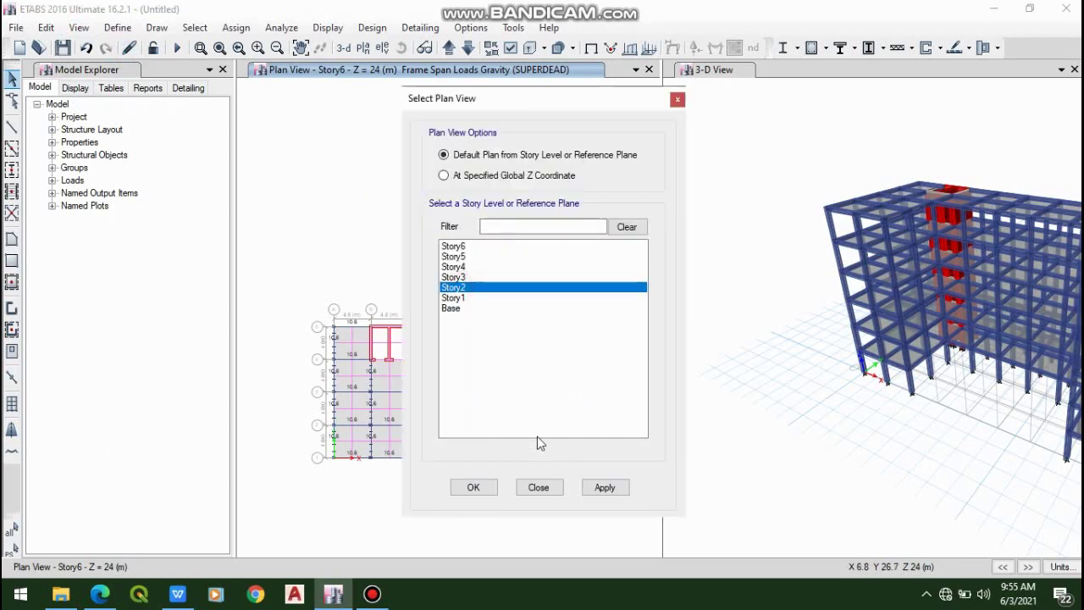
{"action": "left_click", "coordinate": [605, 488]}
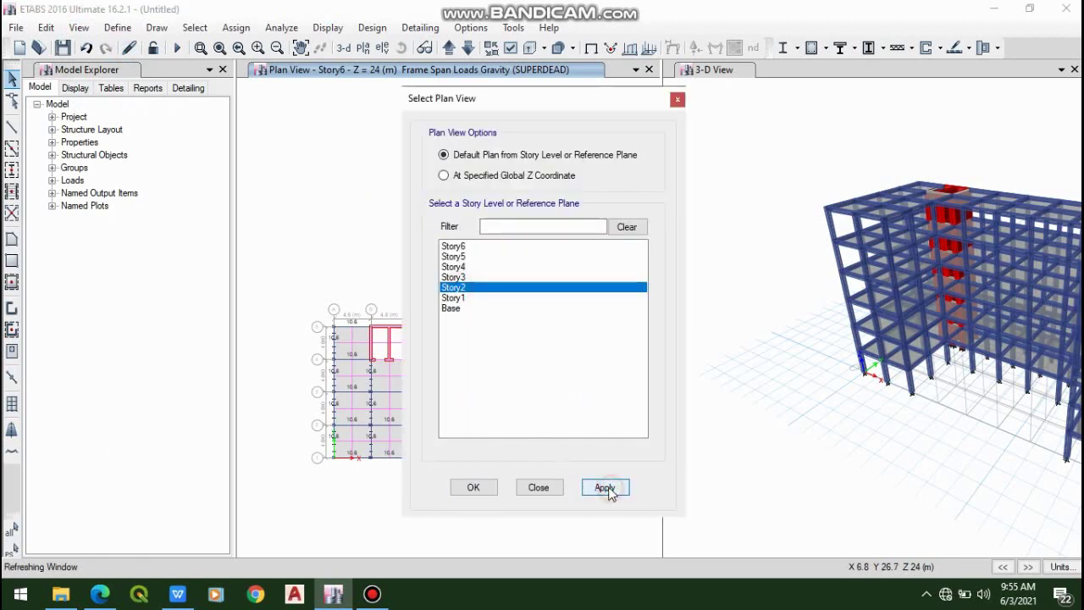
{"action": "left_click", "coordinate": [477, 487]}
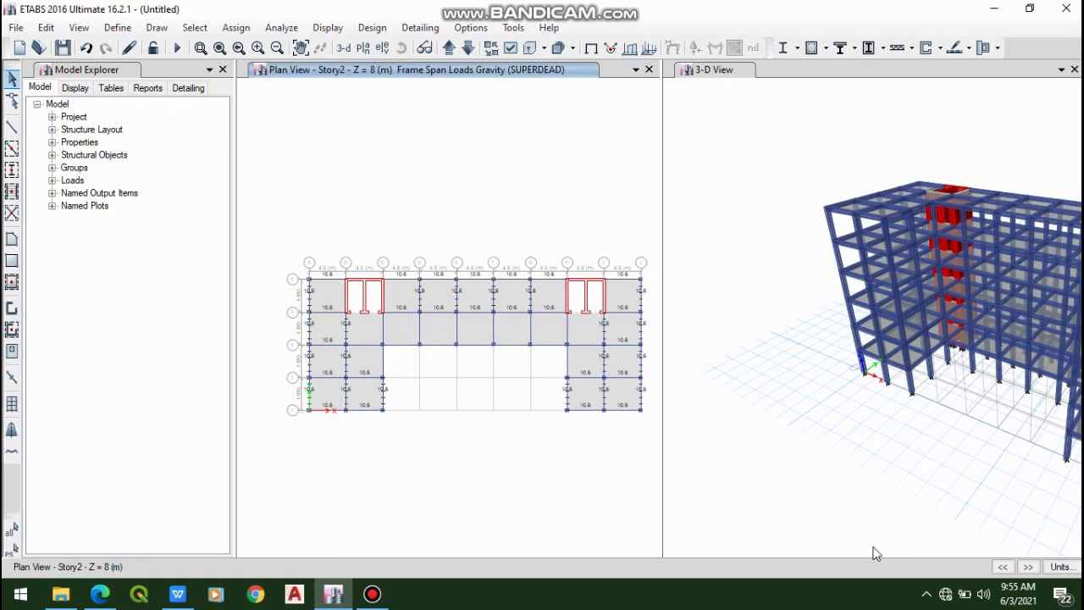
- Select the floor slab panels of the west wing between grids A and C on all similar stories, leaving out the shear wall core
{"action": "left_click", "coordinate": [333, 297]}
{"action": "left_click", "coordinate": [332, 325]}
{"action": "left_click", "coordinate": [331, 356]}
{"action": "left_click", "coordinate": [330, 392]}
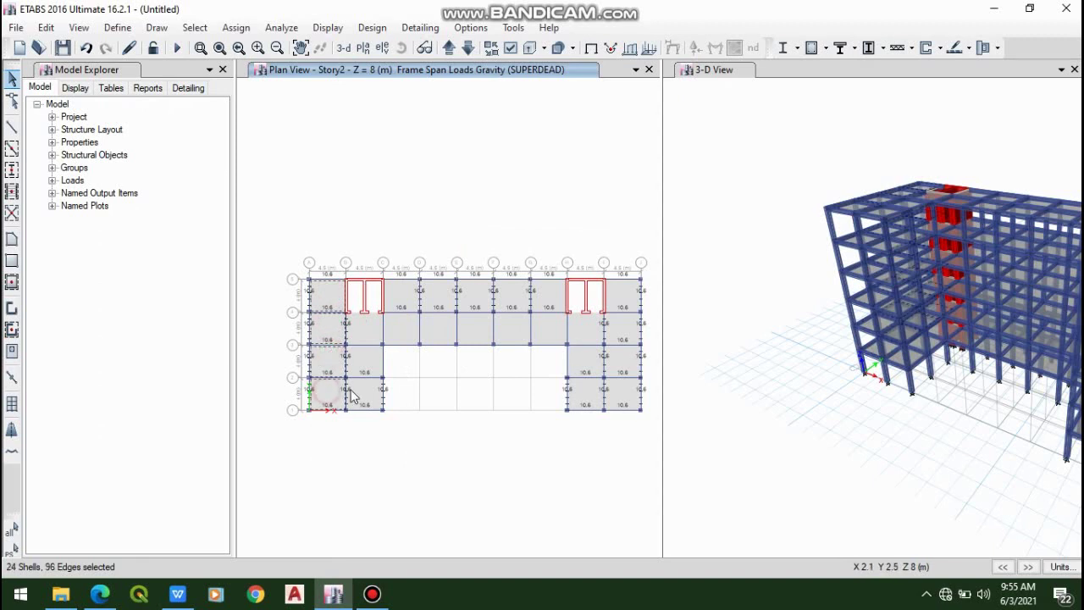
{"action": "left_click", "coordinate": [357, 390]}
{"action": "left_click", "coordinate": [360, 360]}
{"action": "left_click", "coordinate": [375, 333]}
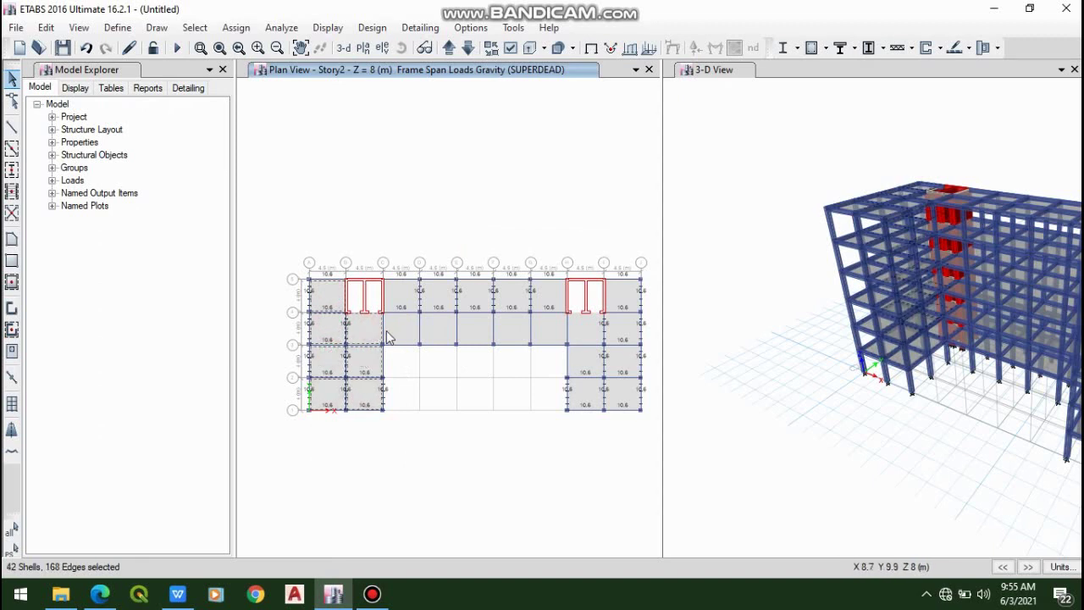
- Add both rows of floor slab panels between grids C and H to the selection
{"action": "left_click", "coordinate": [395, 330]}
{"action": "left_click", "coordinate": [417, 292]}
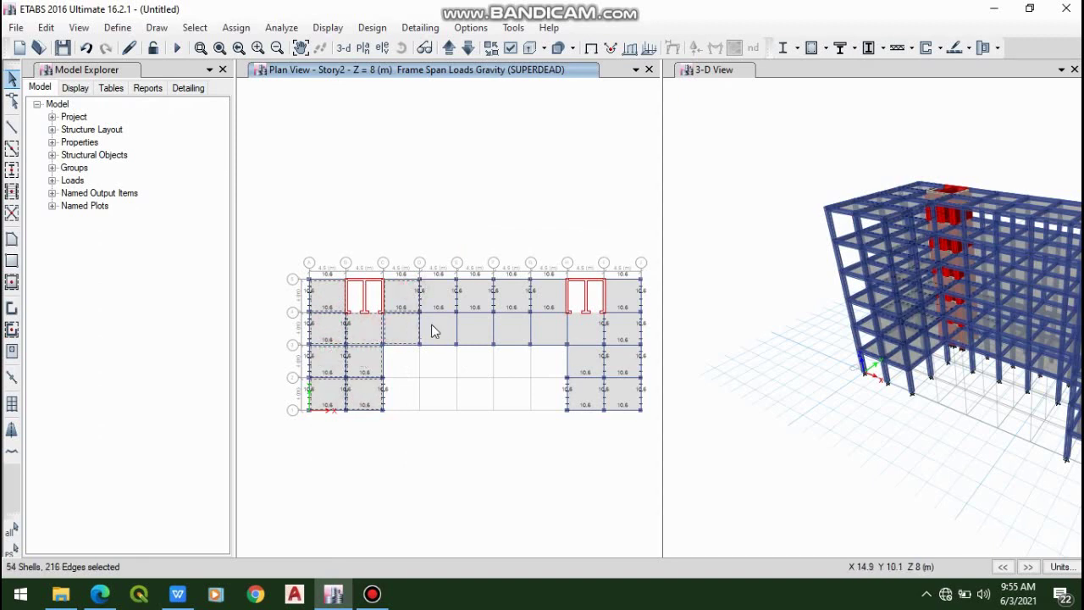
{"action": "left_click", "coordinate": [432, 331]}
{"action": "left_click", "coordinate": [438, 293]}
{"action": "left_click", "coordinate": [480, 293]}
{"action": "left_click", "coordinate": [483, 329]}
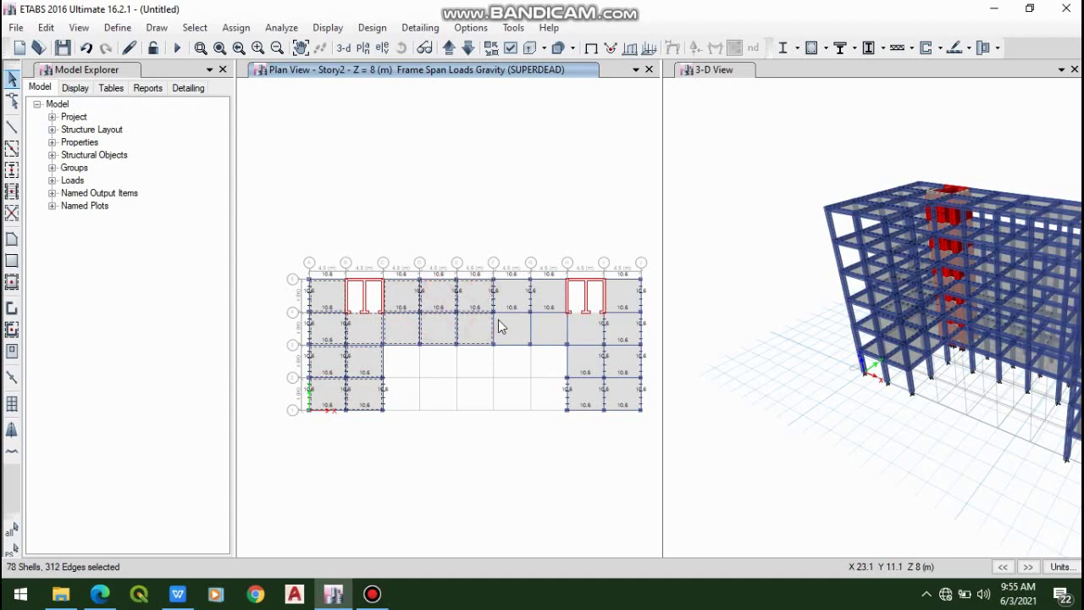
{"action": "left_click", "coordinate": [500, 327]}
{"action": "left_click", "coordinate": [511, 293]}
{"action": "left_click", "coordinate": [549, 297]}
{"action": "left_click", "coordinate": [545, 324]}
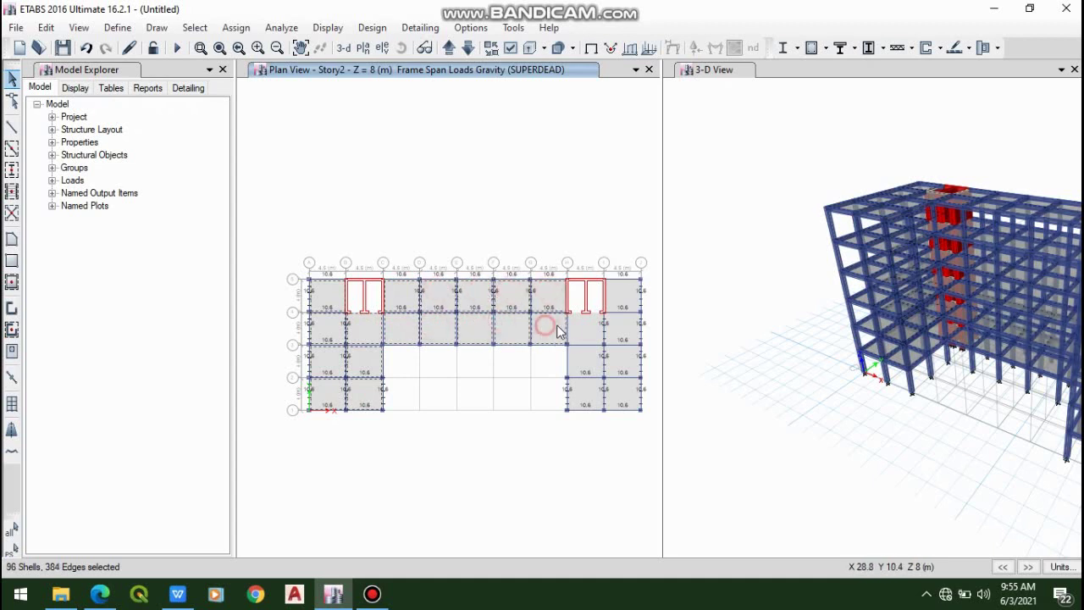
- Add the east wing floor slab panels between grids H and J to the selection, leaving out the shear wall core
{"action": "left_click", "coordinate": [576, 323]}
{"action": "left_click", "coordinate": [583, 363]}
{"action": "left_click", "coordinate": [596, 395]}
{"action": "left_click", "coordinate": [633, 392]}
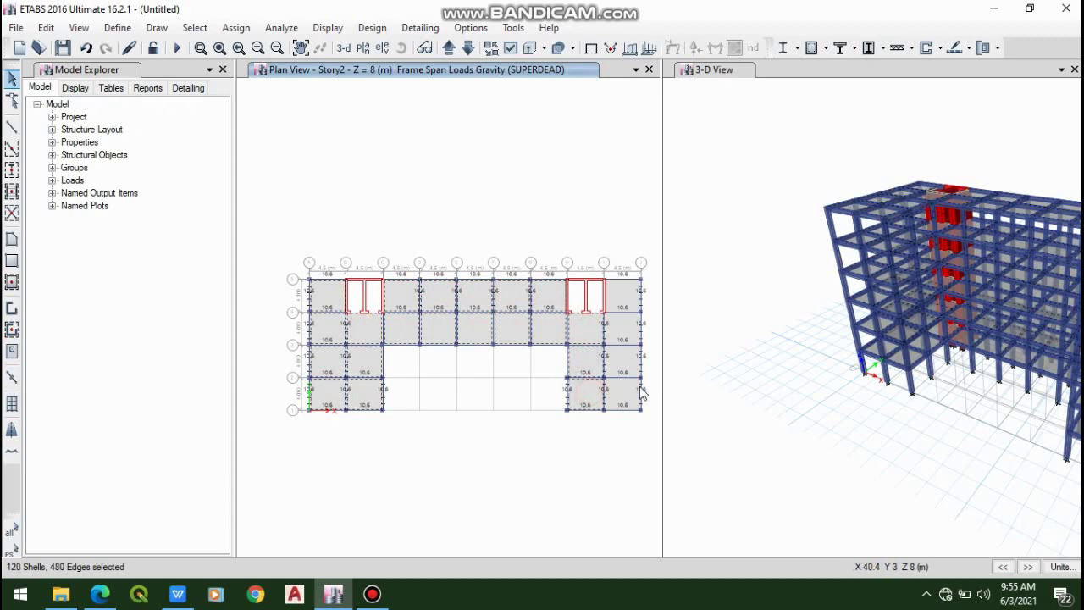
{"action": "left_click", "coordinate": [623, 359]}
{"action": "left_click", "coordinate": [624, 330]}
{"action": "left_click", "coordinate": [630, 295]}
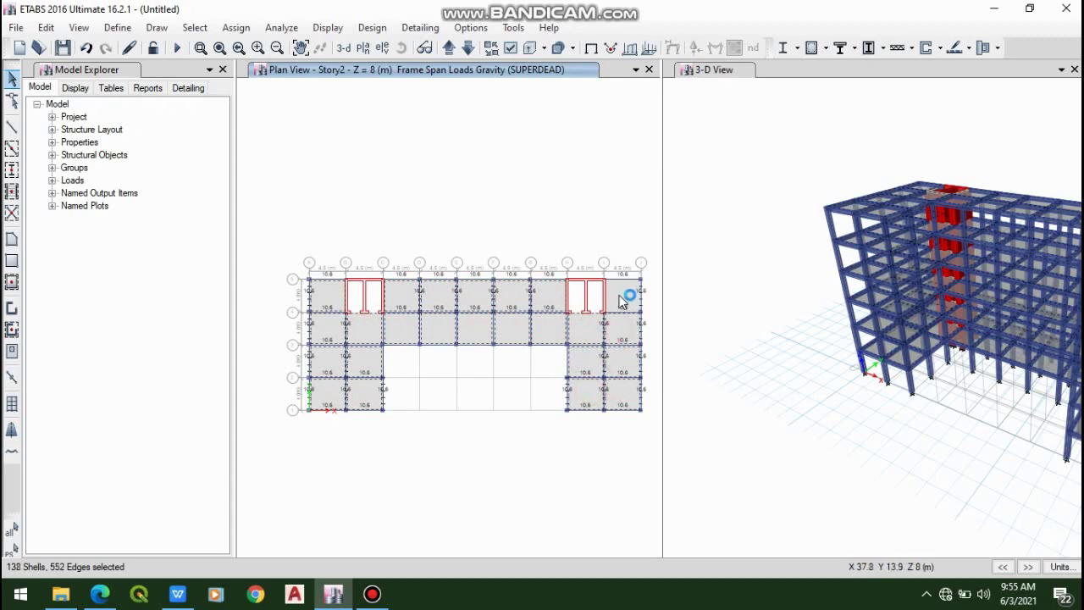
{"action": "left_click", "coordinate": [622, 298]}
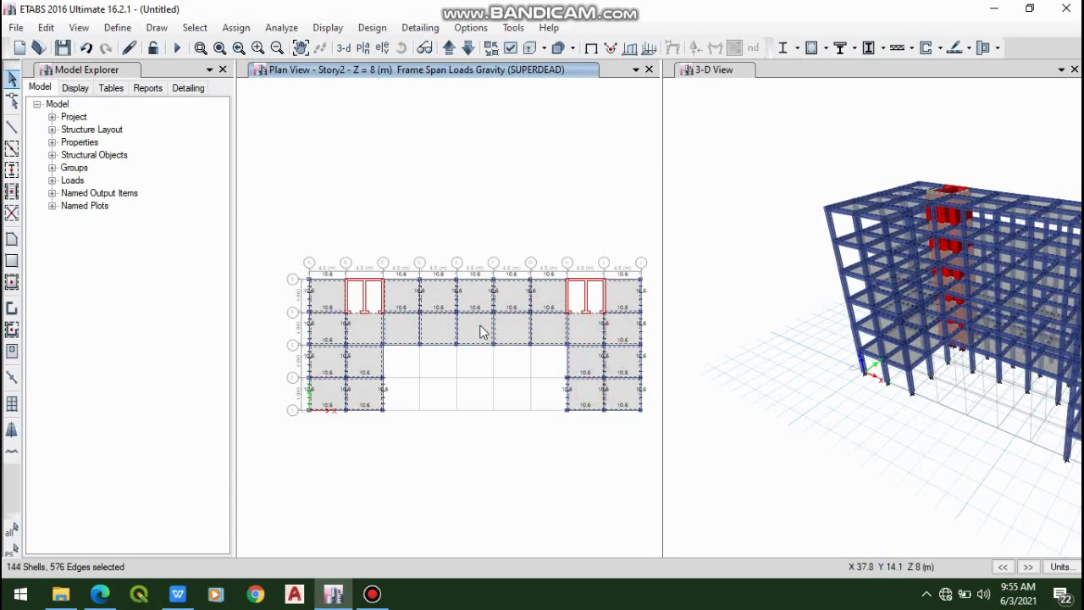
- Start a uniform shell load assignment for the selected floor slabs using the Live load pattern in the gravity direction
{"action": "left_click", "coordinate": [237, 28]}
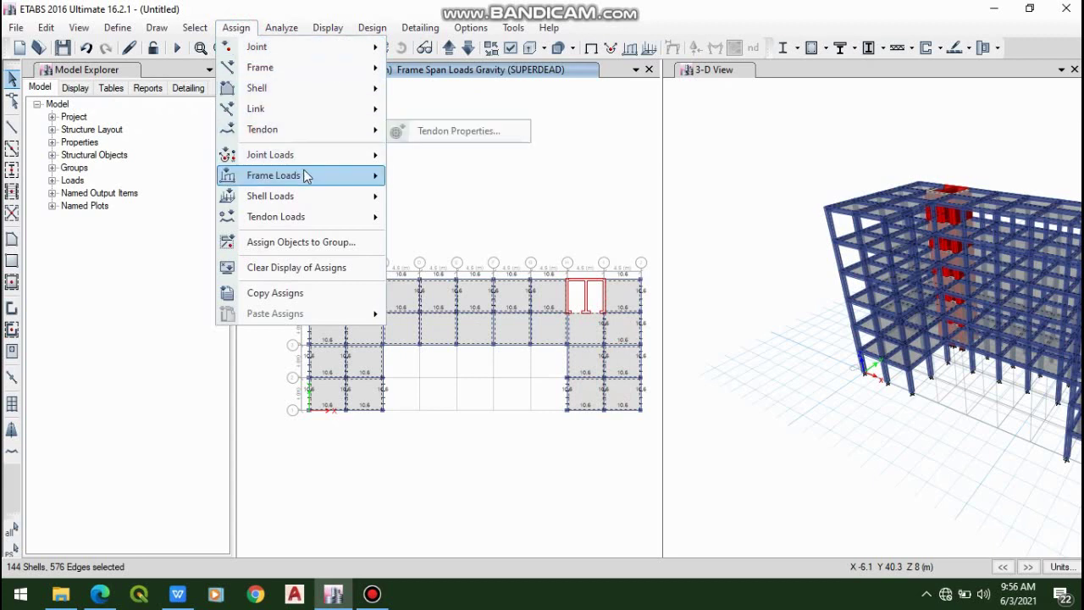
{"action": "mouse_move", "coordinate": [306, 176]}
{"action": "mouse_move", "coordinate": [355, 197]}
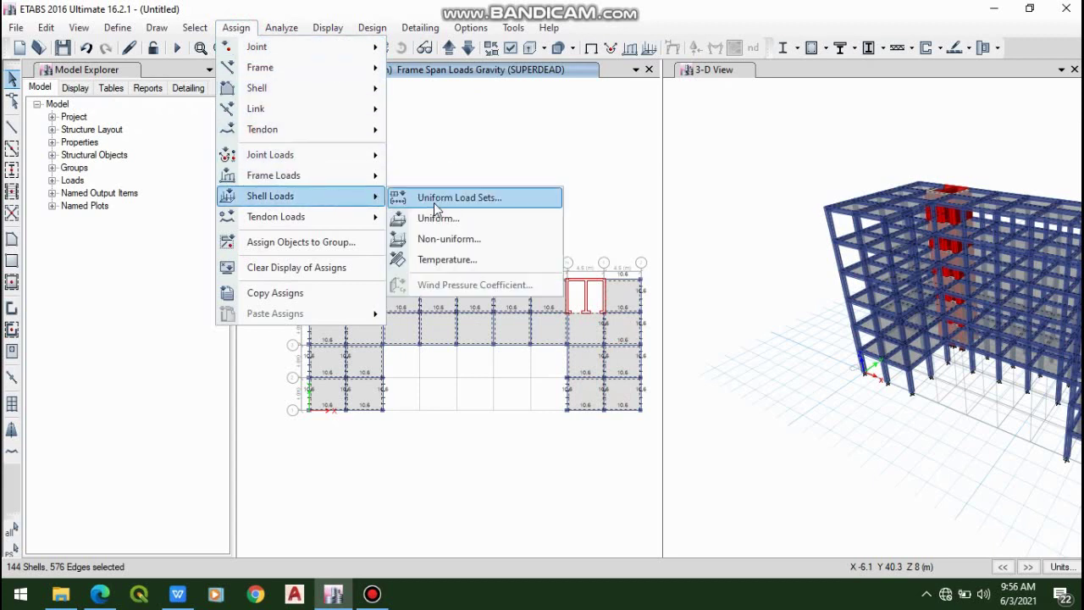
{"action": "left_click", "coordinate": [472, 221]}
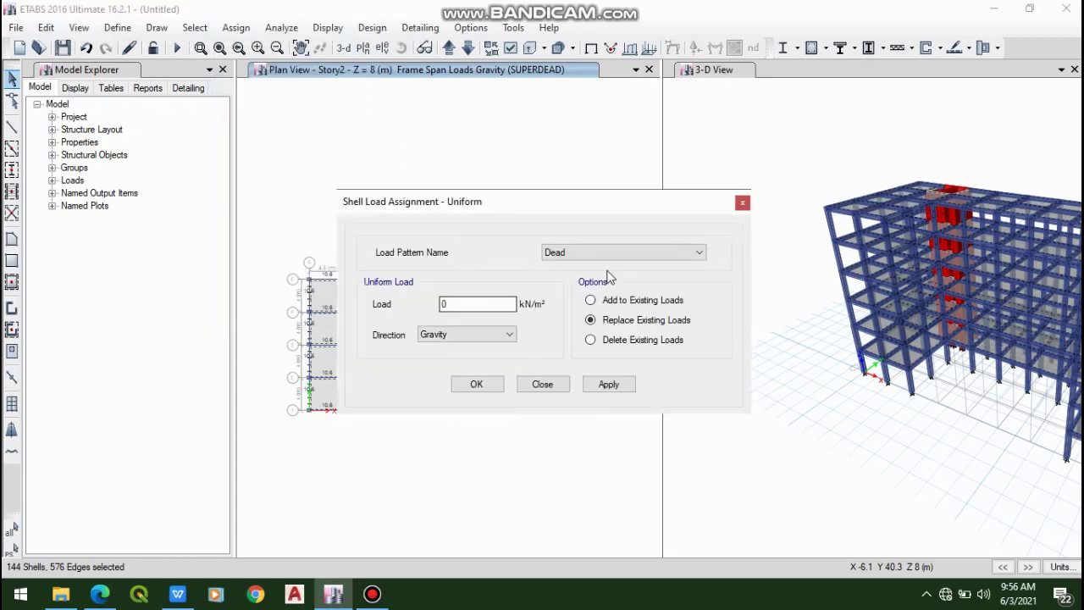
{"action": "left_click", "coordinate": [607, 254]}
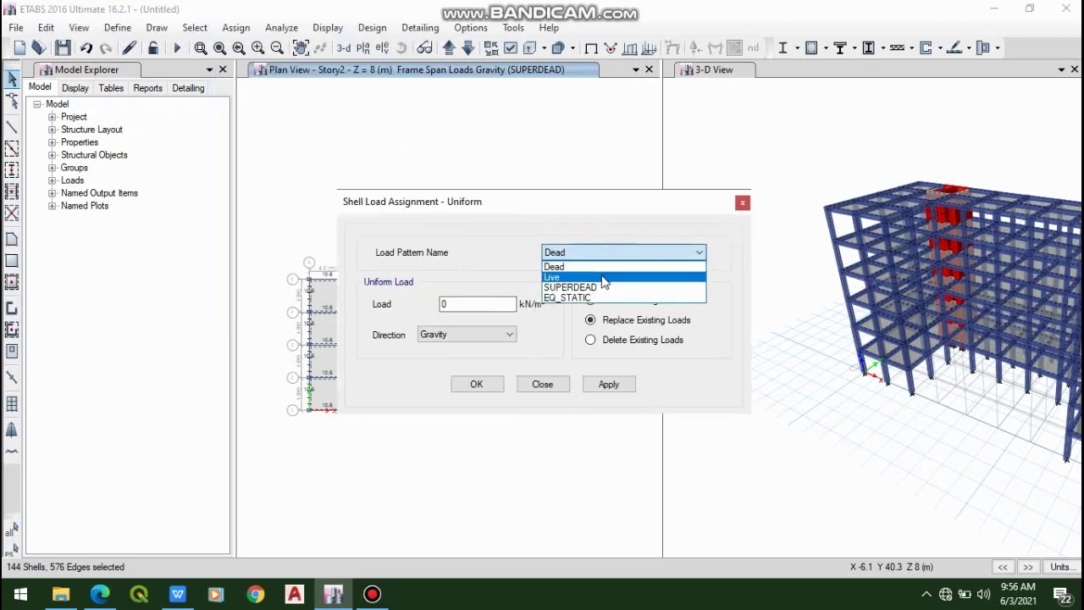
{"action": "left_click", "coordinate": [603, 278]}
{"action": "left_click", "coordinate": [498, 304]}
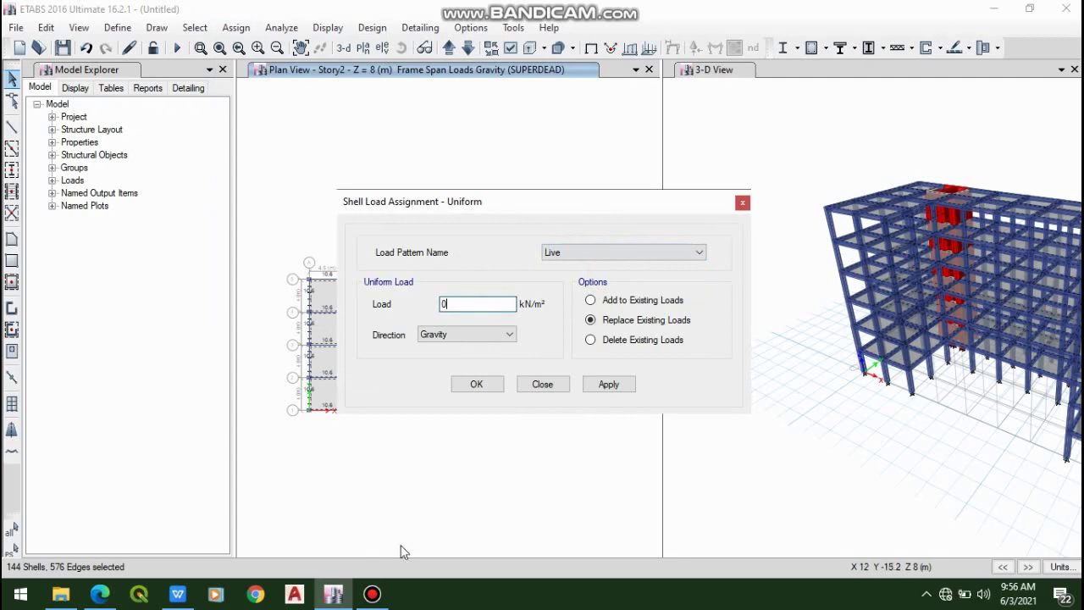
- Switch to Loadings.xlsx in WPS Office and look up the uniform load for a residential basic floor area in the Live Loads sheet's Table 205-1
{"action": "left_click", "coordinate": [177, 593]}
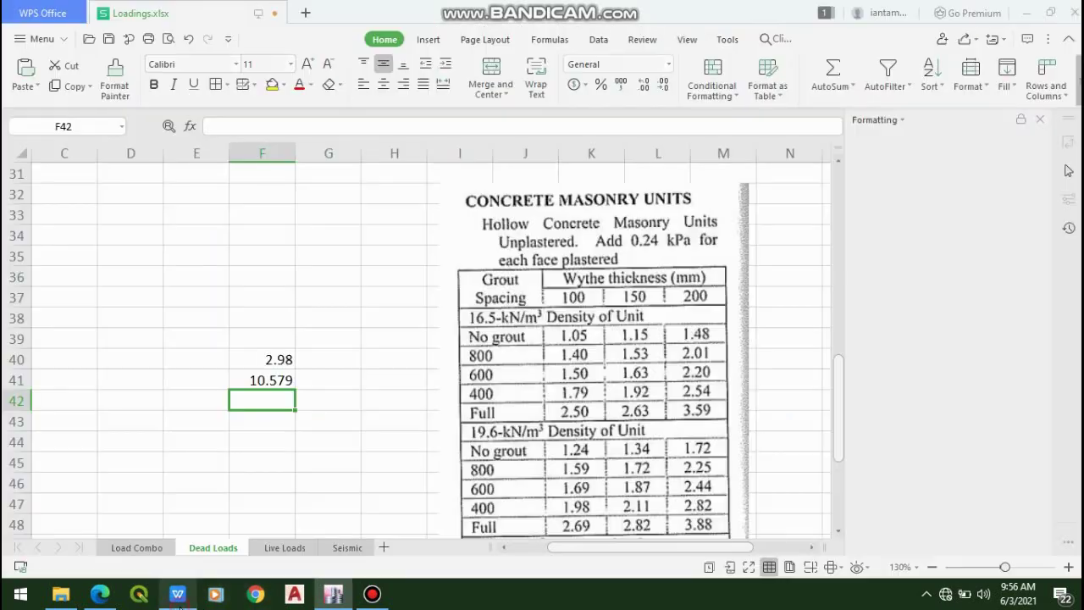
{"action": "left_click", "coordinate": [282, 549]}
{"action": "scroll", "coordinate": [484, 399], "scroll_direction": "up", "scroll_amount": 6}
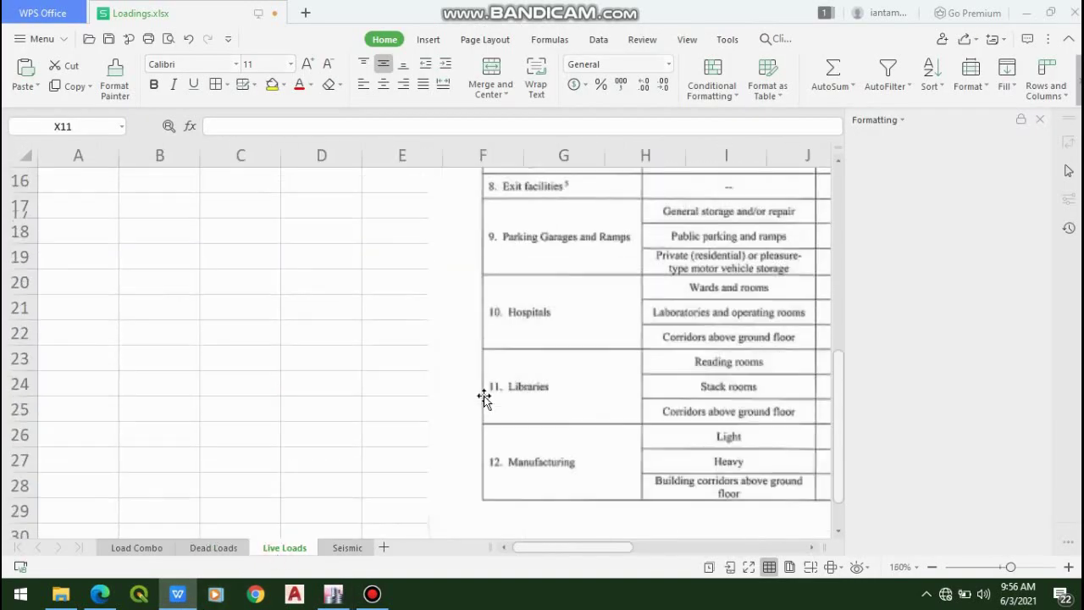
{"action": "scroll", "coordinate": [576, 404], "scroll_direction": "up", "scroll_amount": 2}
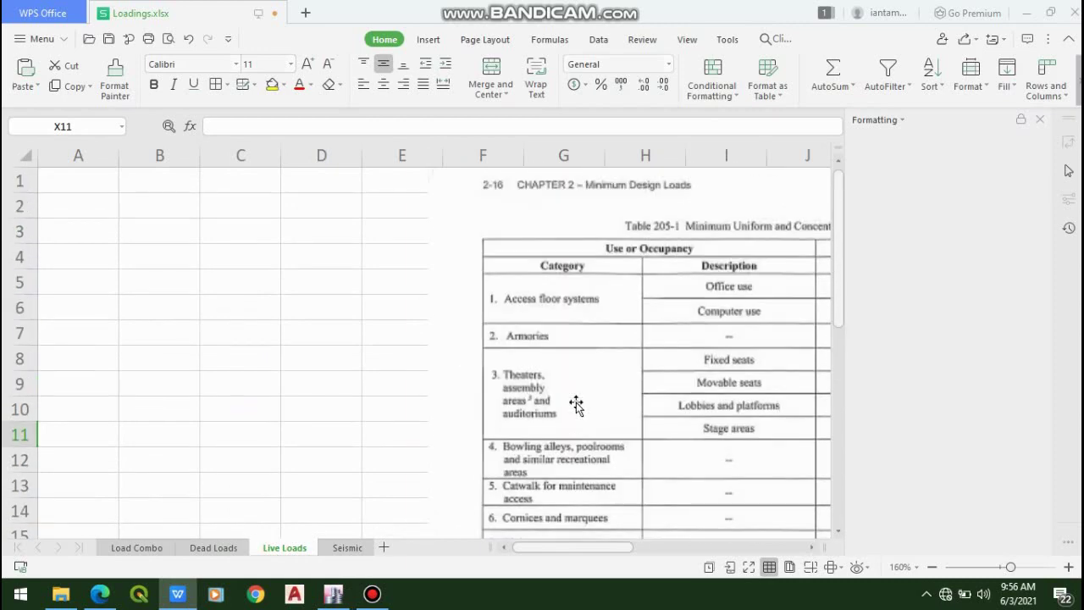
{"action": "scroll", "coordinate": [539, 382], "scroll_direction": "down", "scroll_amount": 8}
{"action": "scroll", "coordinate": [585, 385], "scroll_direction": "down", "scroll_amount": 8}
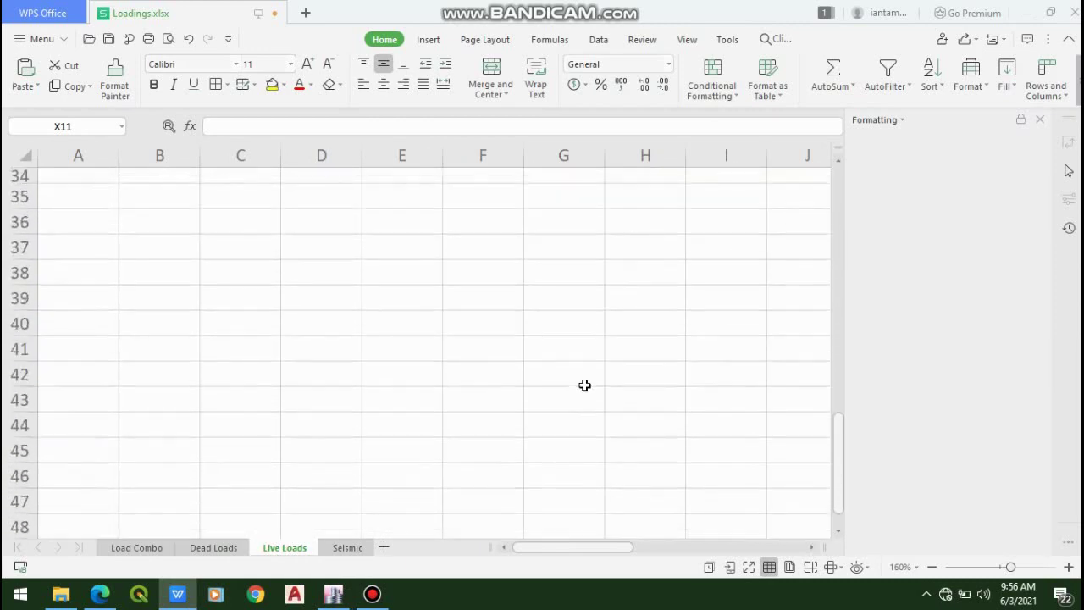
{"action": "scroll", "coordinate": [599, 481], "scroll_direction": "up", "scroll_amount": 3}
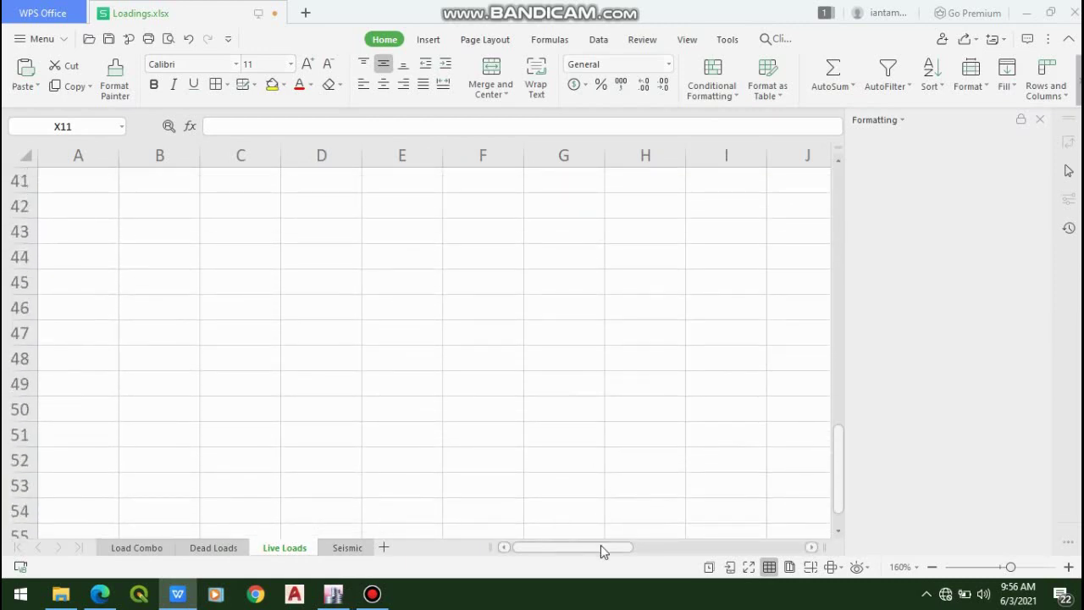
{"action": "left_click_drag", "start_coordinate": [602, 550], "coordinate": [713, 550]}
{"action": "scroll", "coordinate": [602, 453], "scroll_direction": "up", "scroll_amount": 3}
{"action": "scroll", "coordinate": [601, 453], "scroll_direction": "up", "scroll_amount": 7}
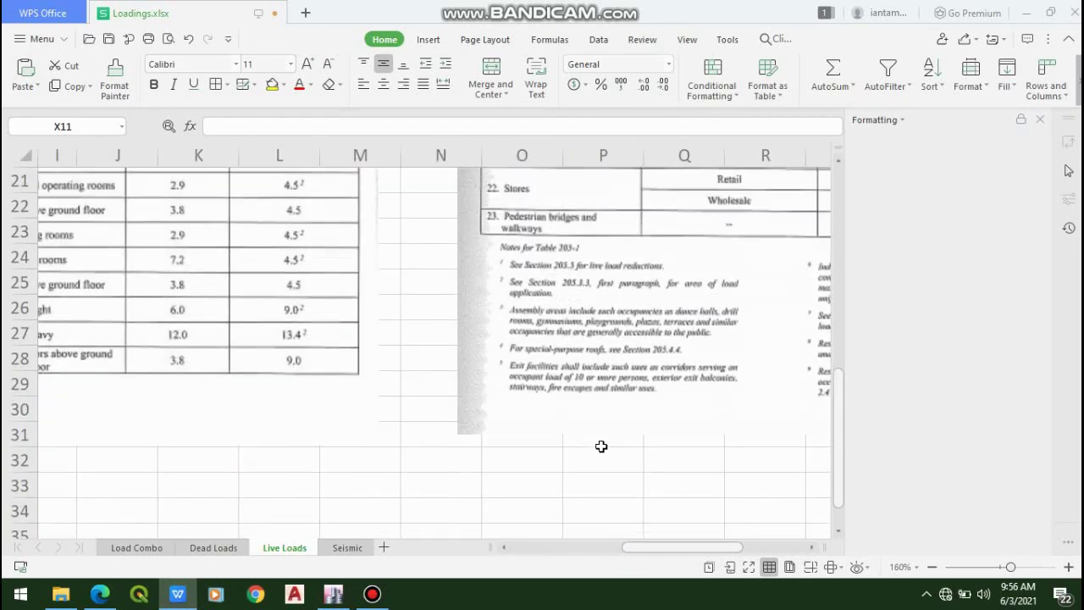
{"action": "scroll", "coordinate": [592, 390], "scroll_direction": "up", "scroll_amount": 1}
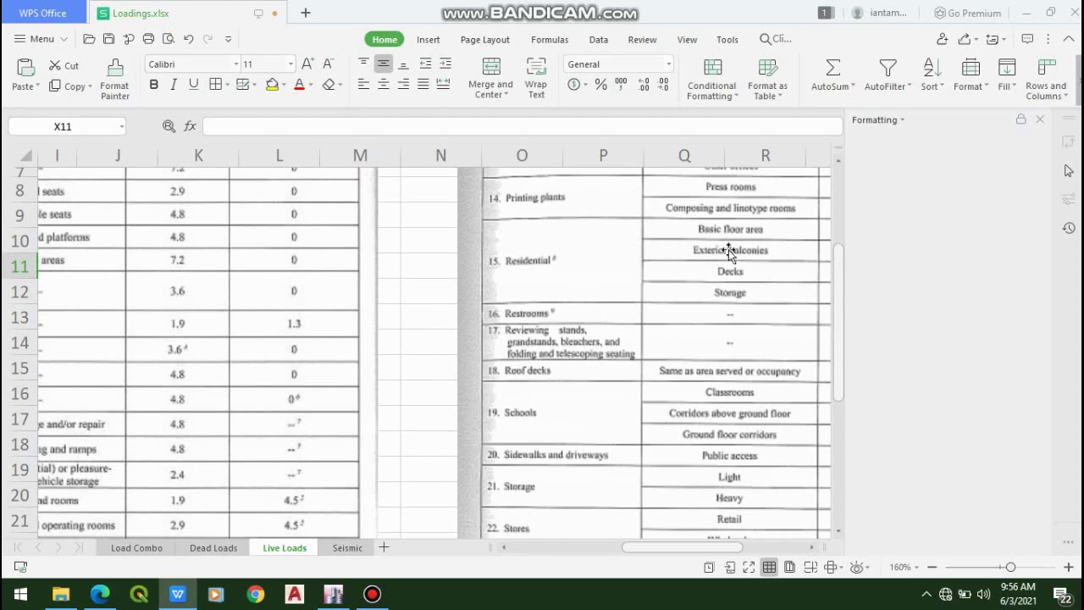
{"action": "left_click_drag", "start_coordinate": [670, 552], "coordinate": [703, 551]}
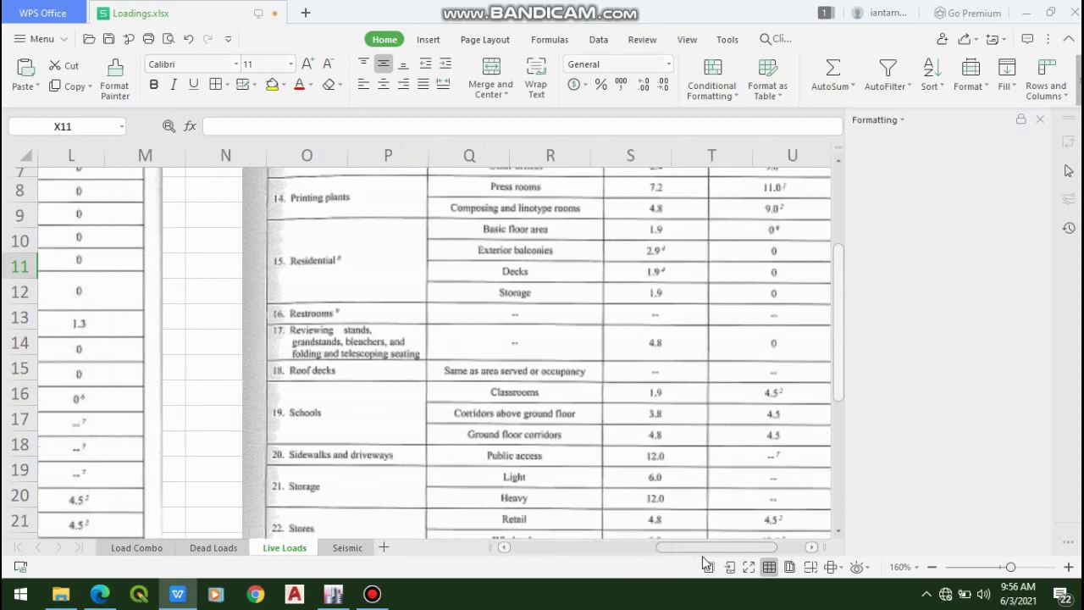
{"action": "scroll", "coordinate": [678, 415], "scroll_direction": "up", "scroll_amount": 2}
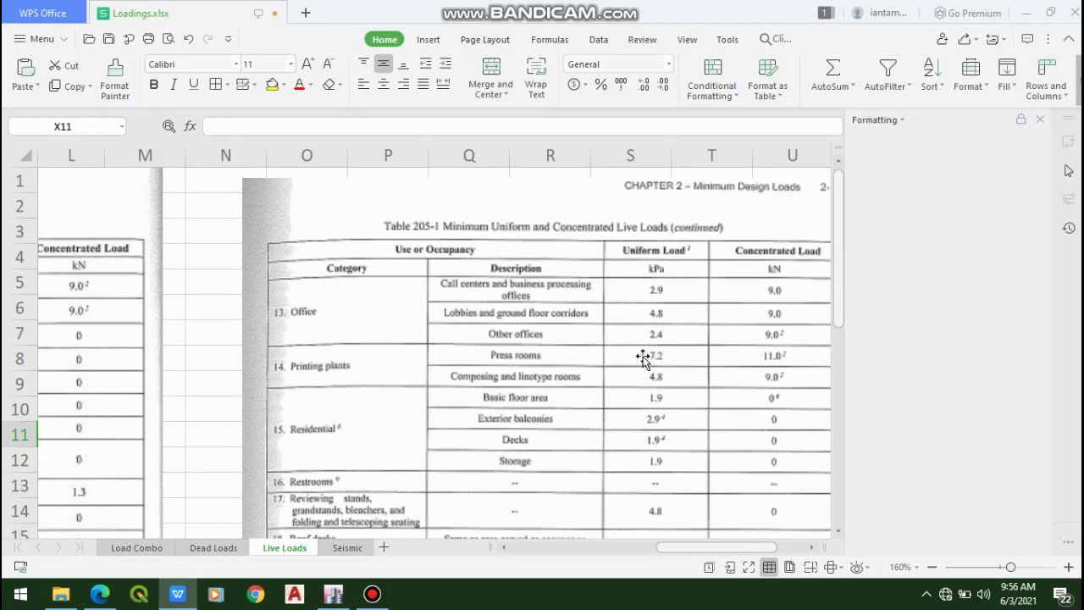
- Return to ETABS and assign a uniform Live load of 1.9 kN/m² to the selected floor slabs, replacing existing loads
{"action": "left_click", "coordinate": [333, 594]}
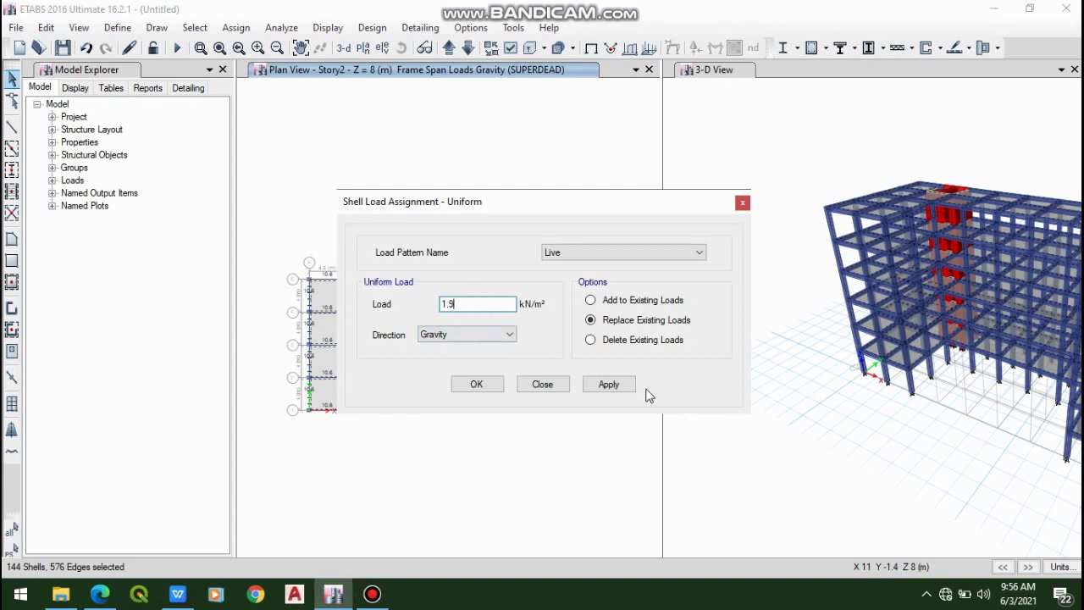
{"action": "left_click", "coordinate": [609, 384]}
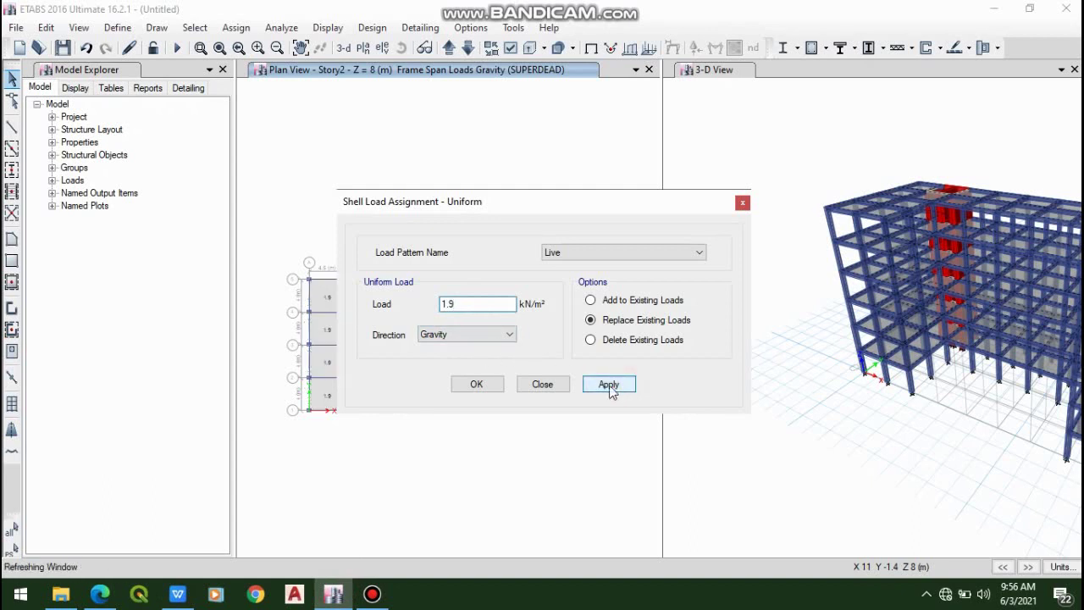
{"action": "left_click", "coordinate": [502, 385]}
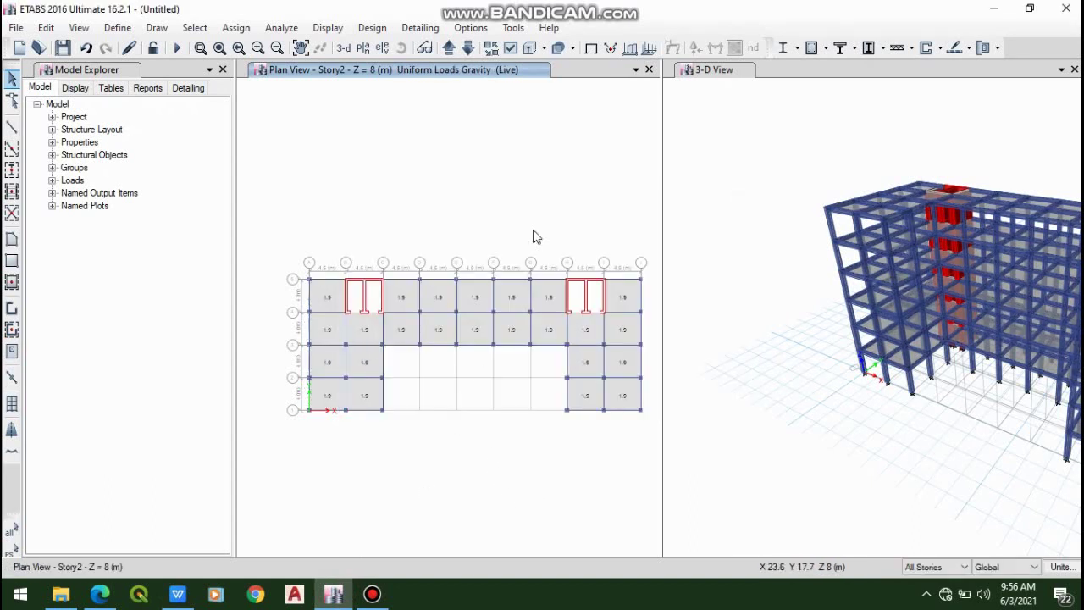
- Show the Story5 and Story6 plan views in turn to check the Live loads assigned to their floor slabs
{"action": "left_click", "coordinate": [81, 27]}
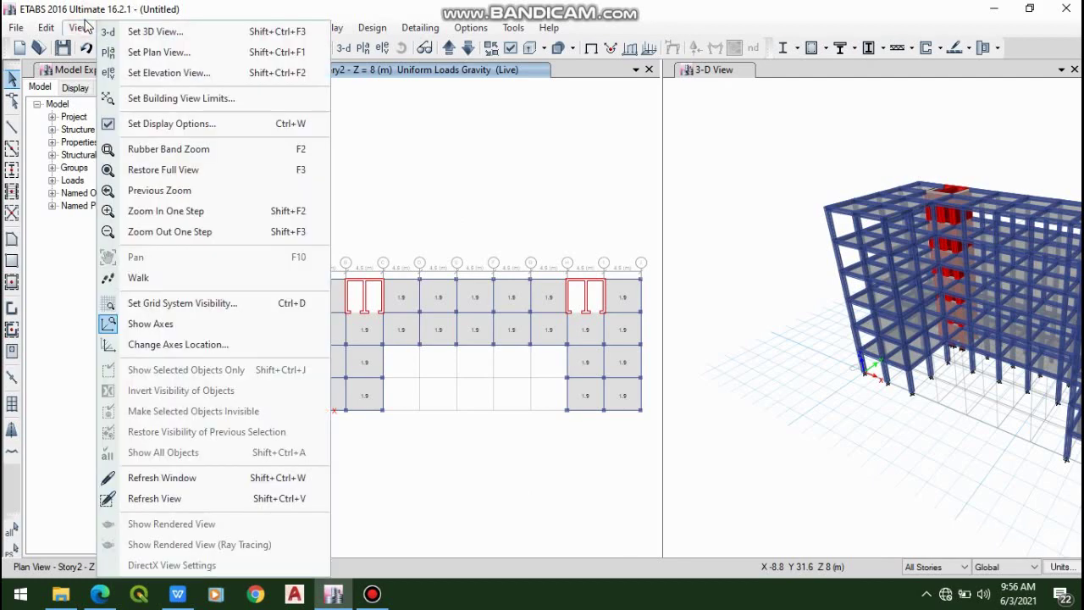
{"action": "left_click", "coordinate": [181, 50]}
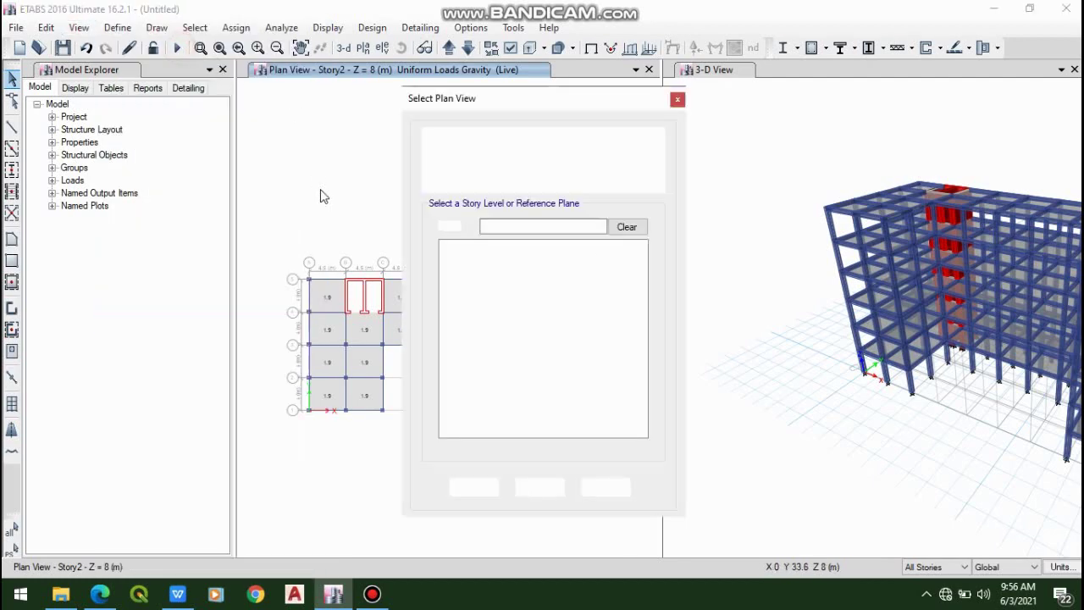
{"action": "left_click", "coordinate": [474, 257]}
{"action": "left_click", "coordinate": [607, 487]}
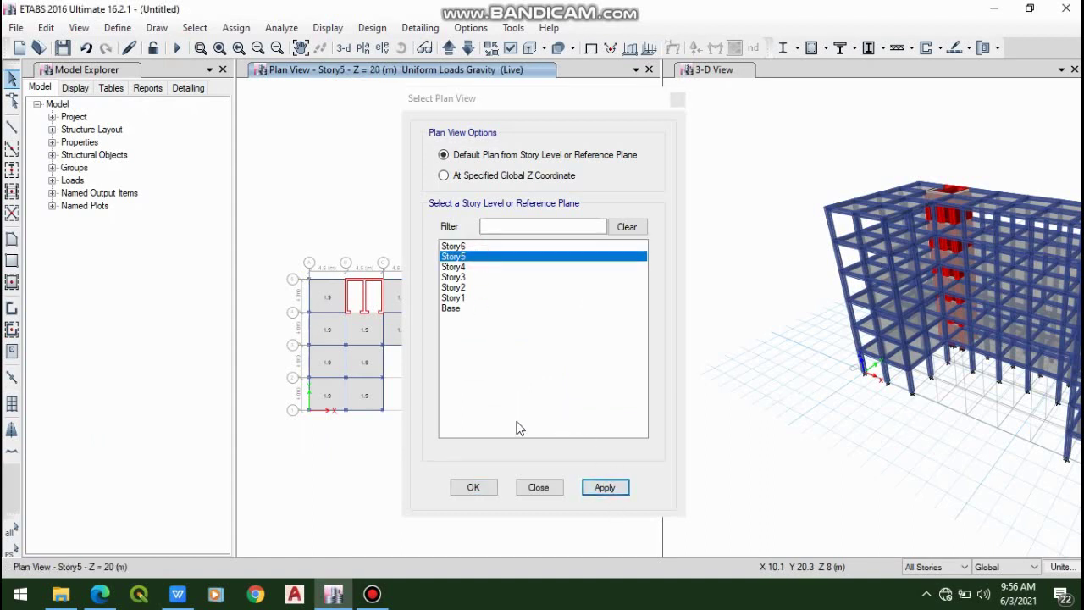
{"action": "left_click", "coordinate": [495, 247]}
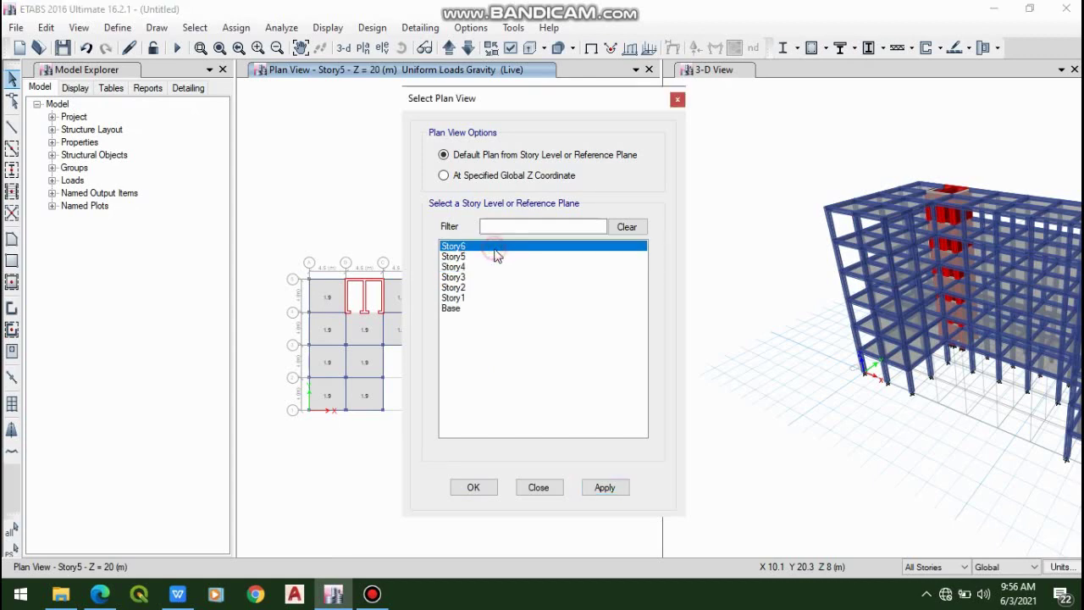
{"action": "left_click", "coordinate": [607, 487]}
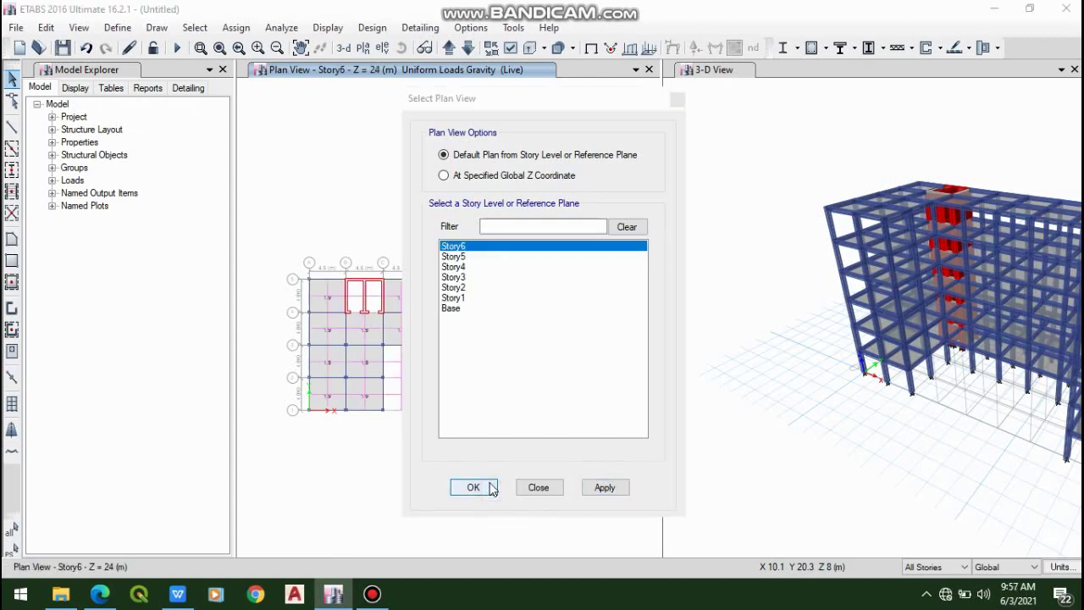
{"action": "left_click", "coordinate": [475, 487]}
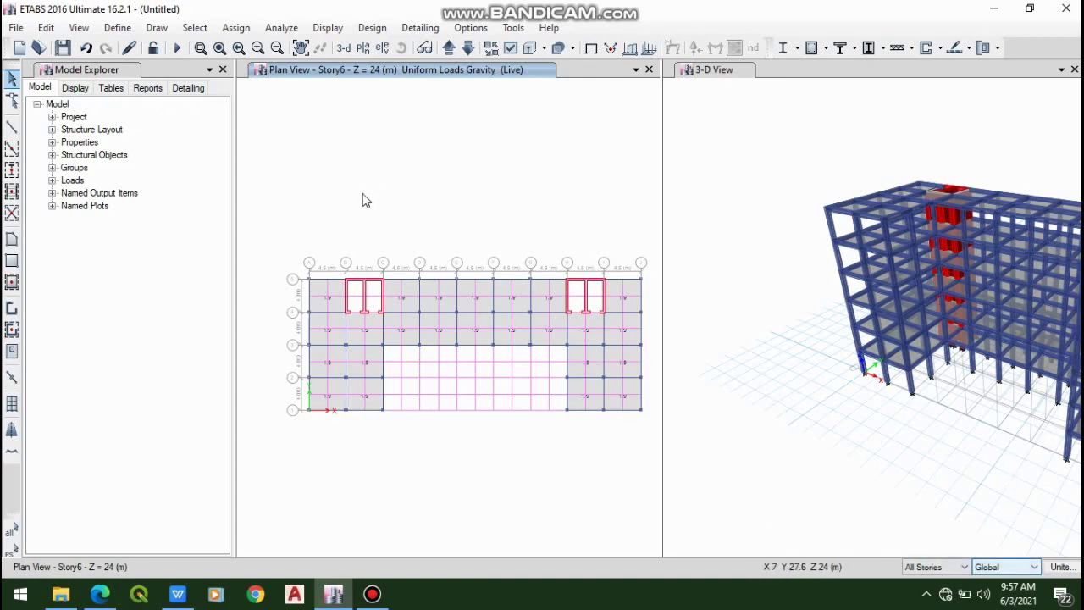
{"action": "scroll", "coordinate": [368, 314], "scroll_direction": "up", "scroll_amount": 3}
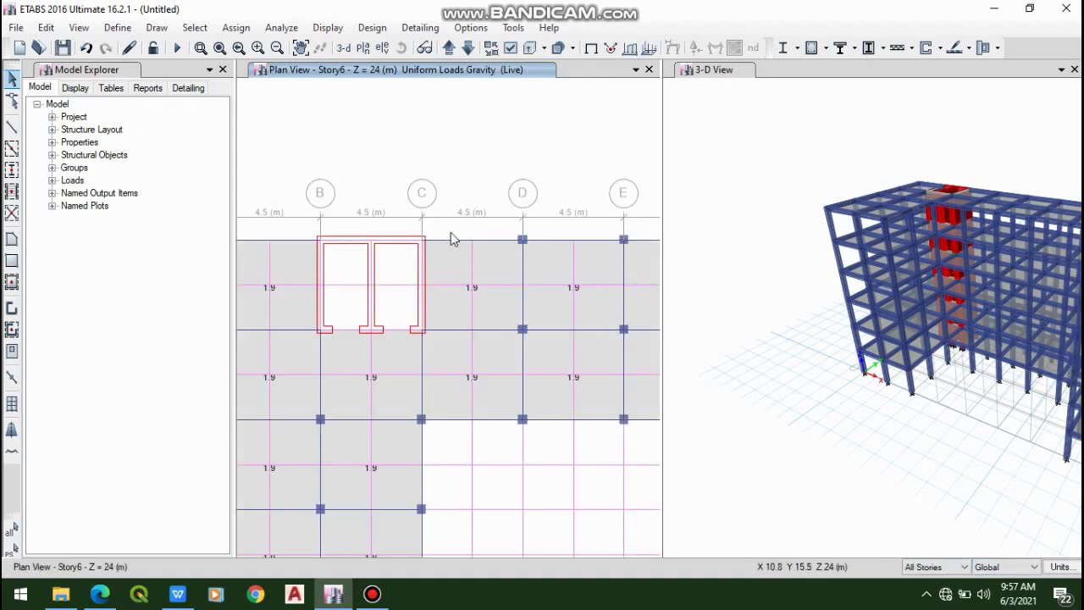
{"action": "scroll", "coordinate": [441, 229], "scroll_direction": "down", "scroll_amount": 3}
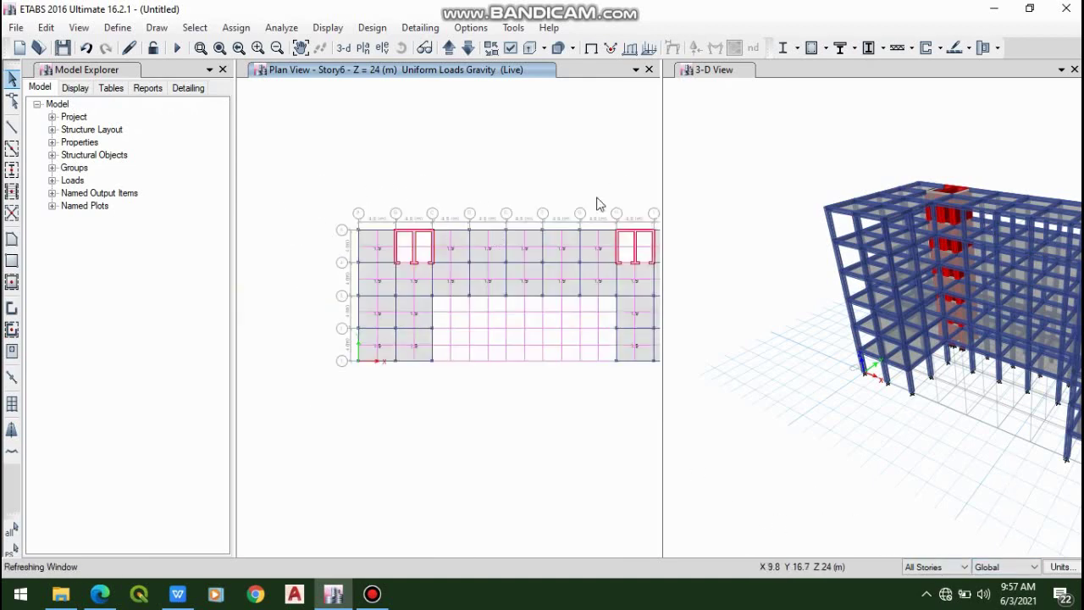
- Display the SUPERDEAD span loading forces with their values in the 3-D view and examine the wall loads on the beams
{"action": "left_click", "coordinate": [730, 70]}
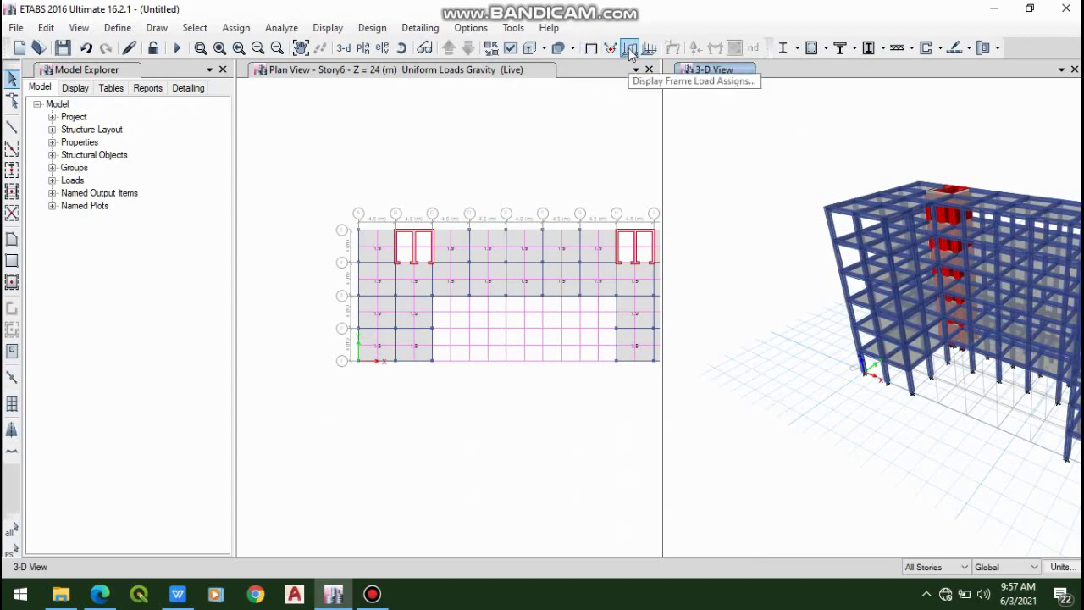
{"action": "left_click", "coordinate": [630, 51]}
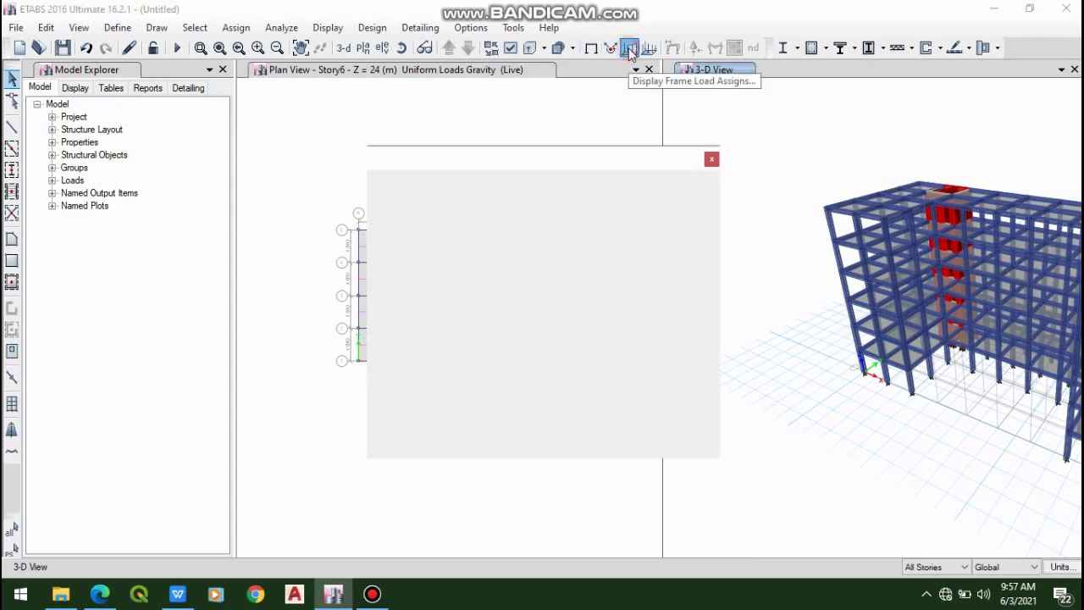
{"action": "left_click", "coordinate": [558, 212]}
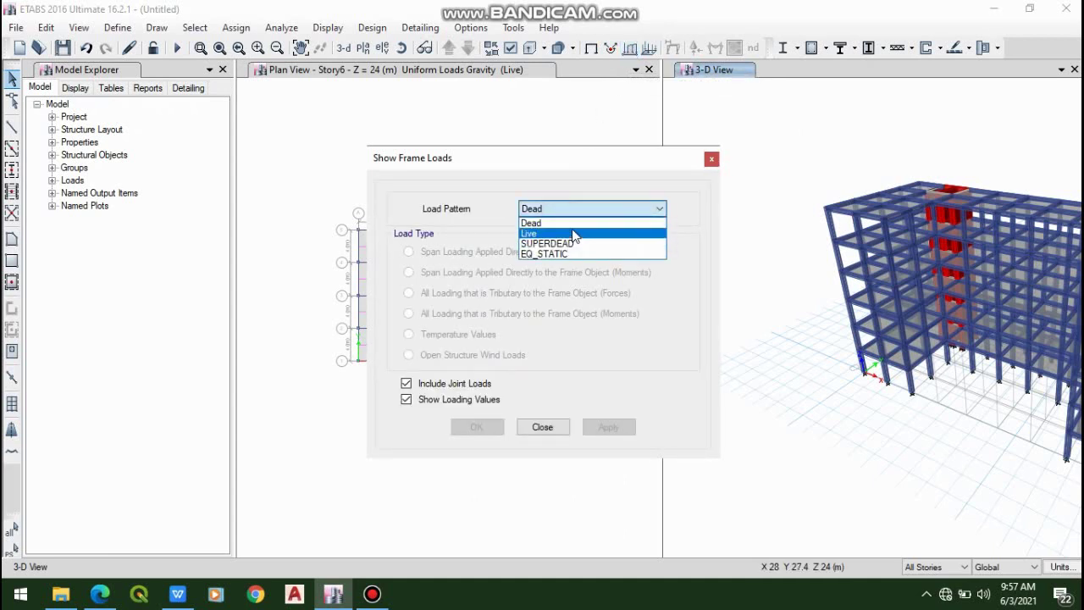
{"action": "left_click", "coordinate": [559, 223]}
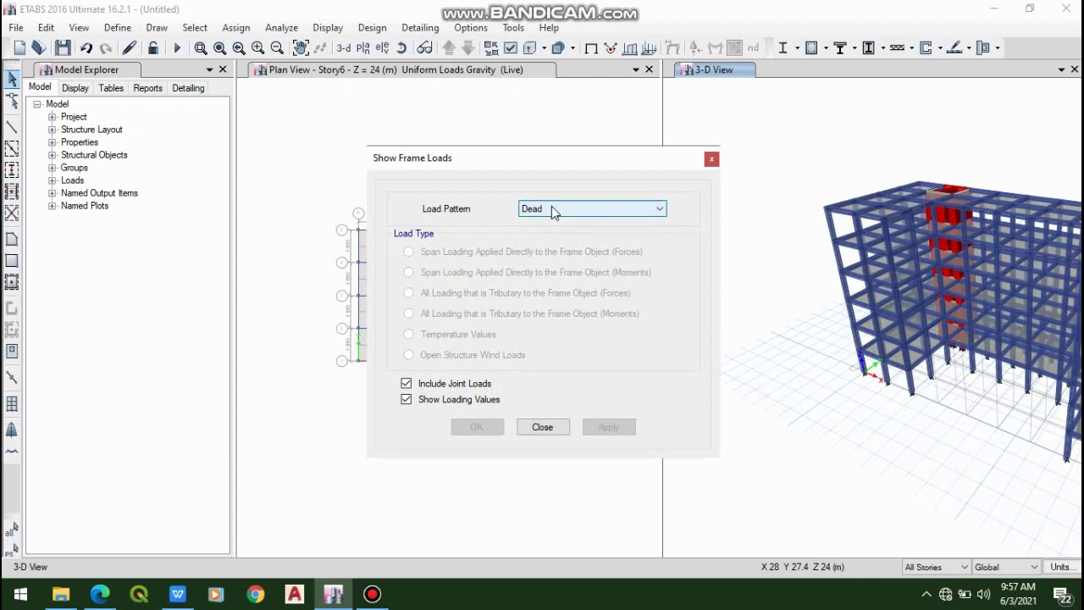
{"action": "left_click", "coordinate": [593, 213]}
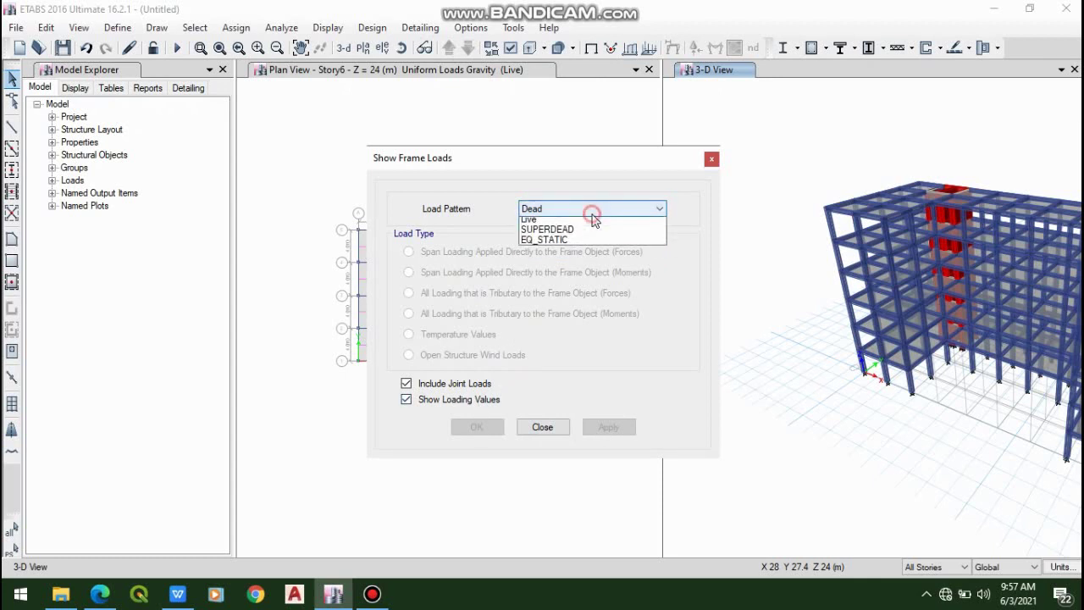
{"action": "left_click", "coordinate": [591, 241]}
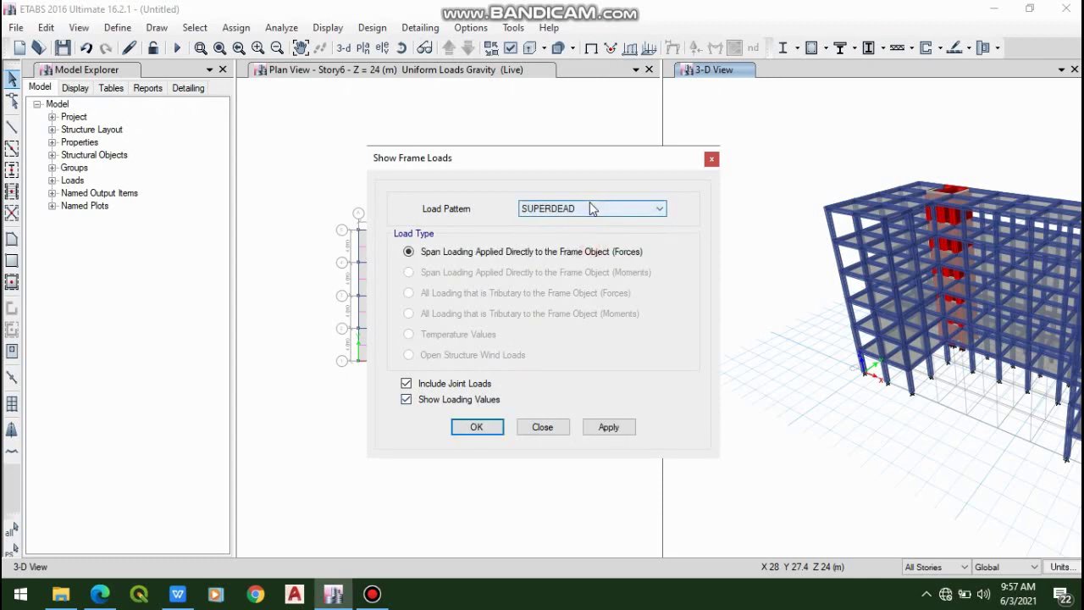
{"action": "left_click", "coordinate": [603, 428]}
{"action": "left_click", "coordinate": [476, 428]}
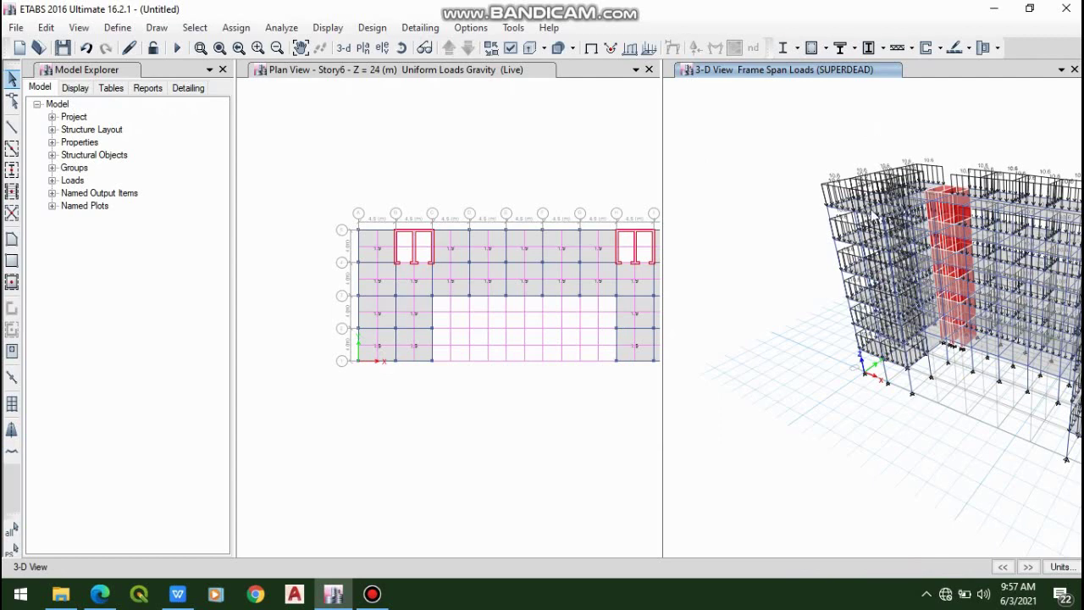
{"action": "scroll", "coordinate": [868, 188], "scroll_direction": "up", "scroll_amount": 2}
{"action": "scroll", "coordinate": [868, 188], "scroll_direction": "up", "scroll_amount": 2}
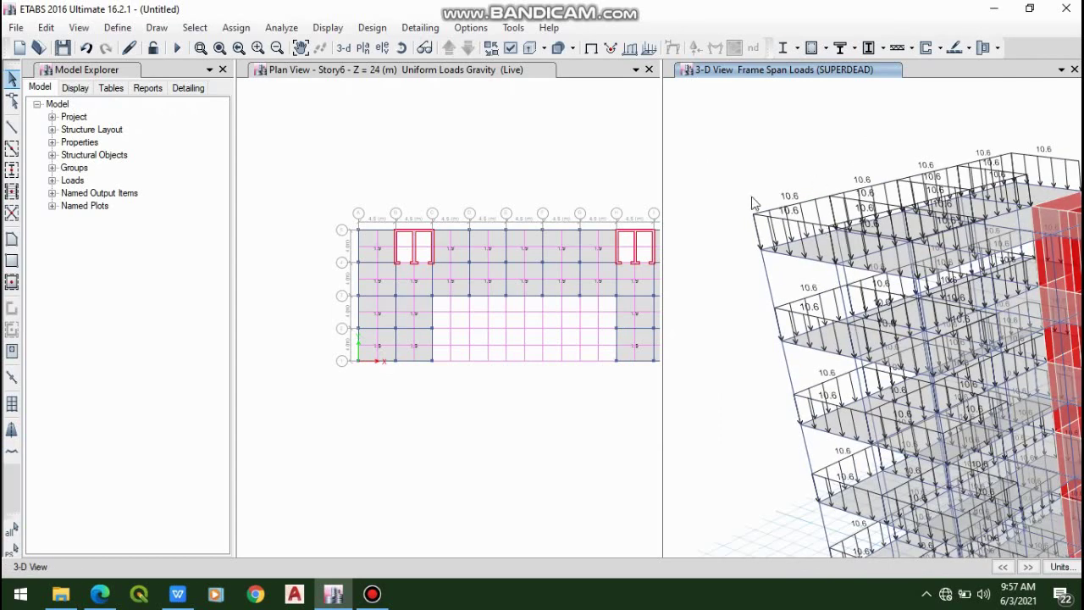